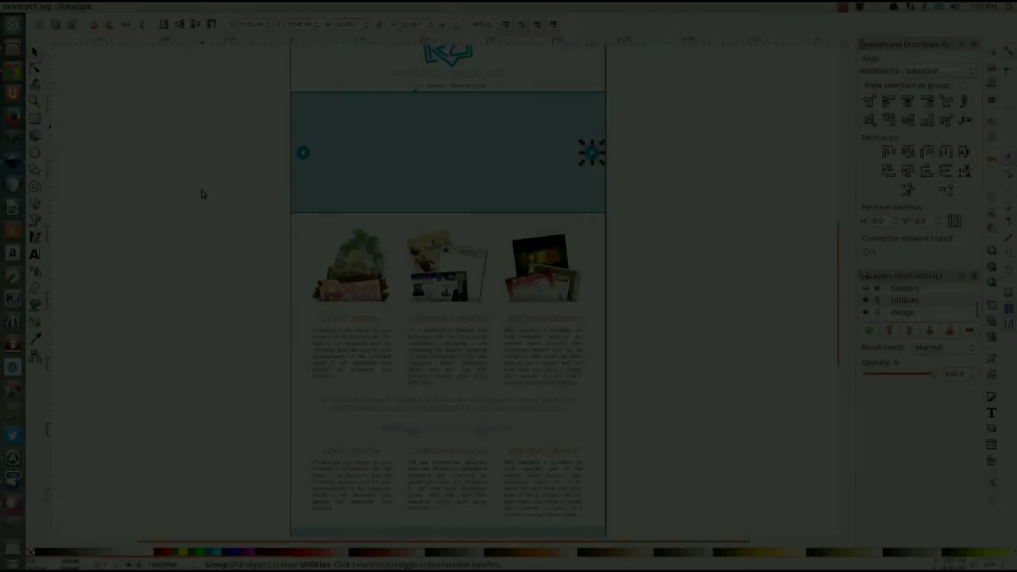
Deselect the slider arrow group and scroll over the mockup's slider area.
scroll(201, 195, up, 2)
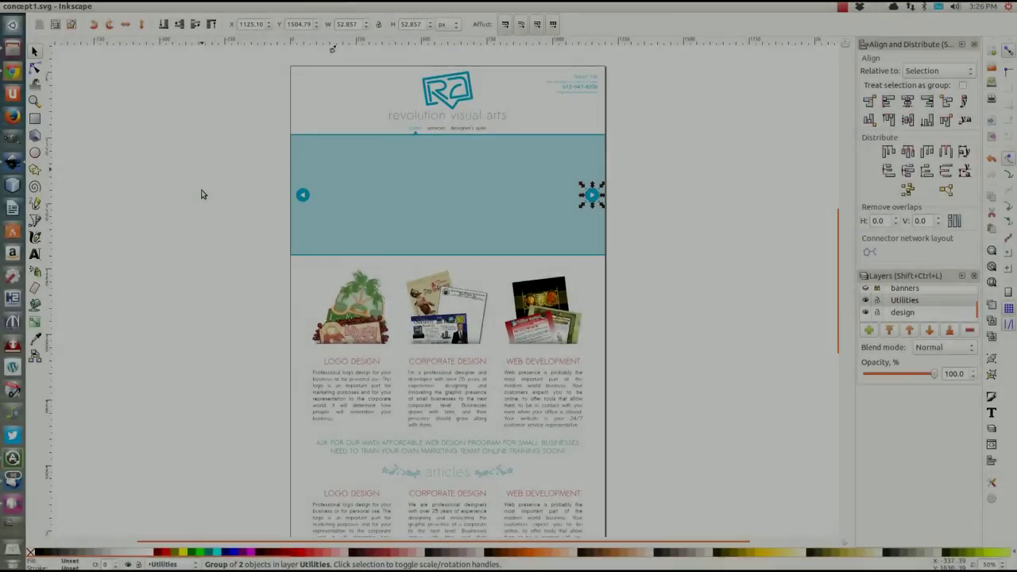
scroll(201, 195, up, 1)
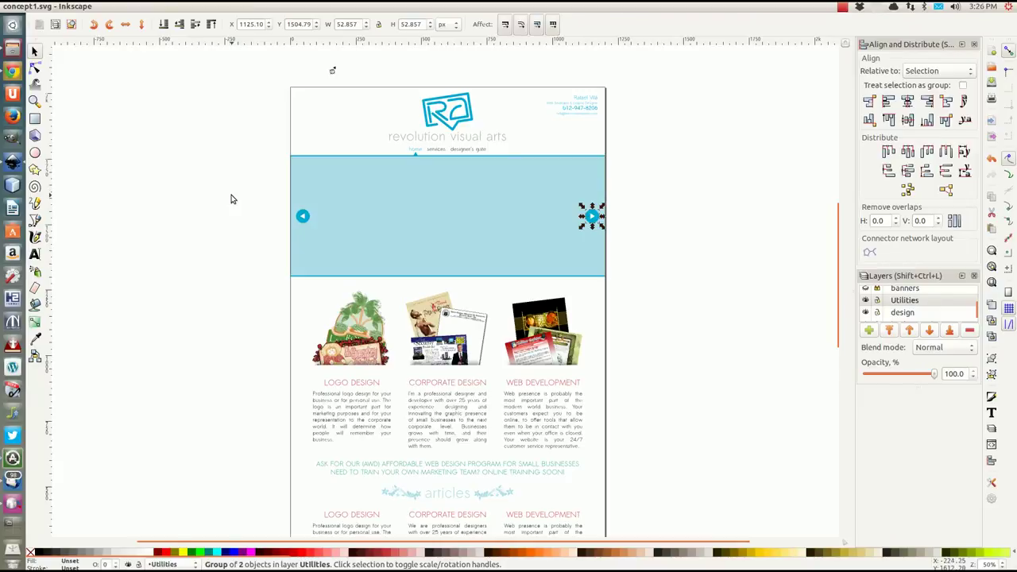
key(Escape)
scroll(231, 199, down, 1)
scroll(231, 198, down, 2)
scroll(234, 219, down, 2)
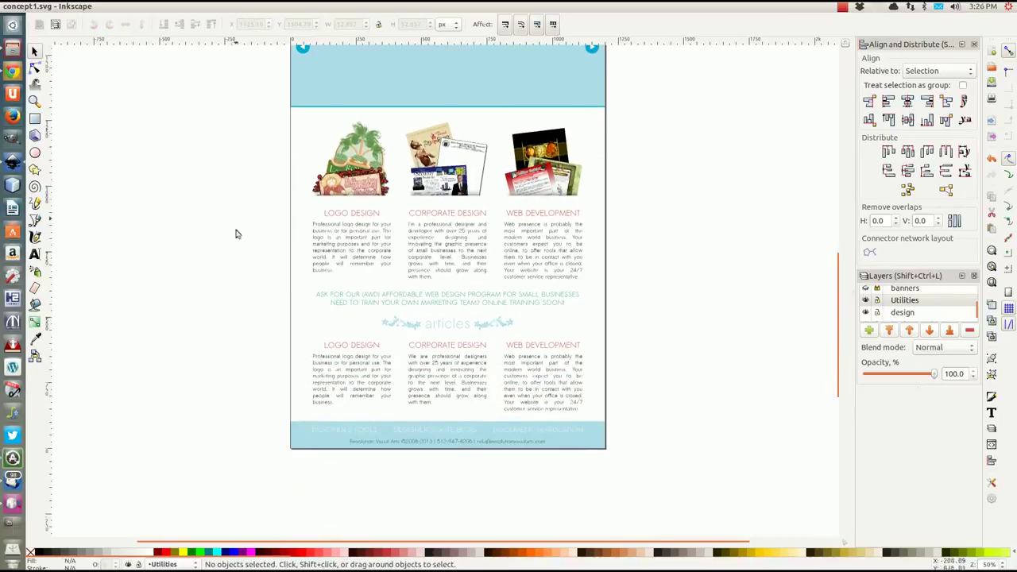
scroll(242, 246, up, 2)
scroll(245, 254, up, 1)
scroll(246, 255, up, 1)
scroll(246, 256, up, 1)
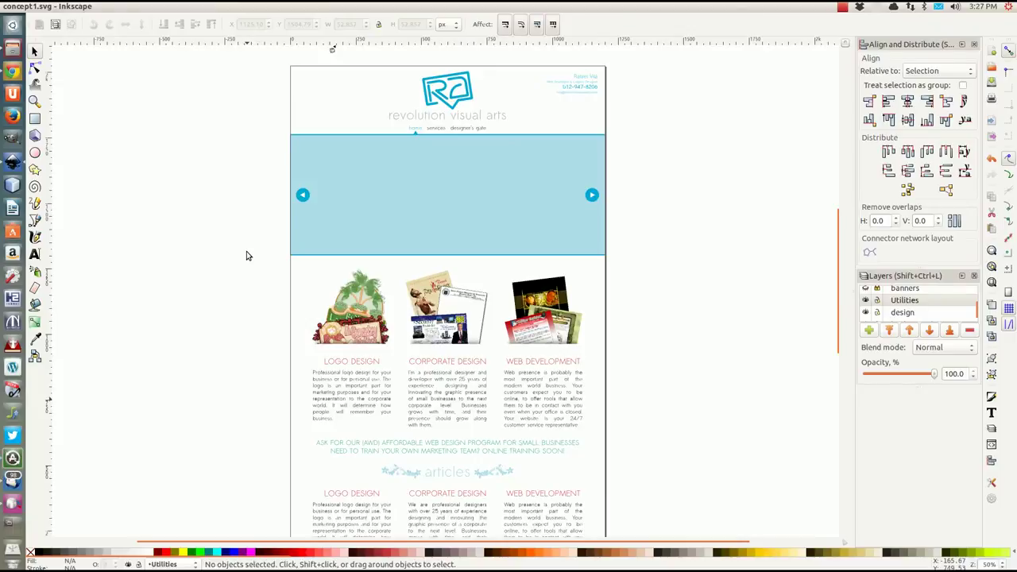
scroll(247, 256, up, 1)
scroll(246, 255, down, 2)
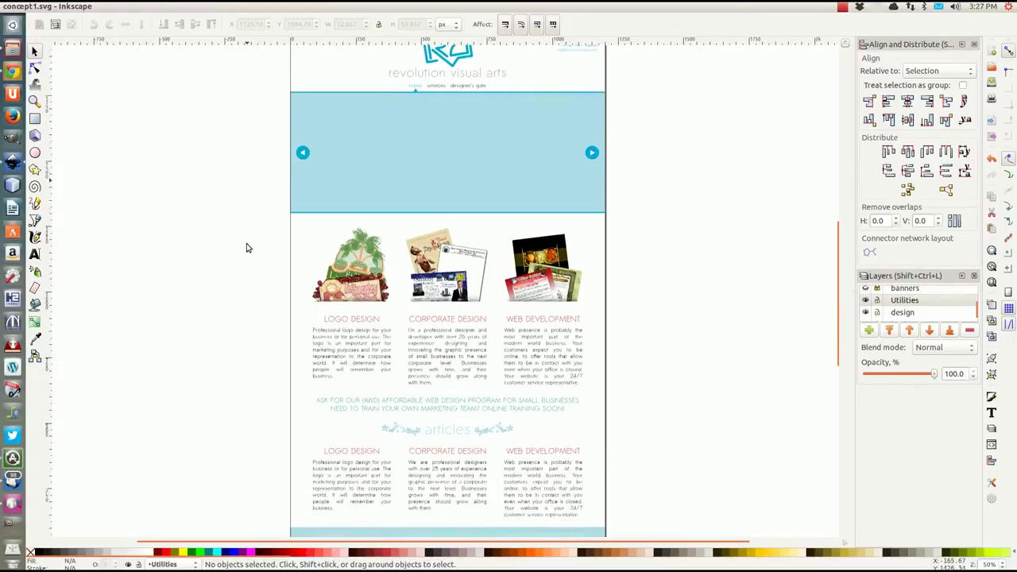
scroll(246, 252, down, 2)
scroll(246, 248, down, 3)
scroll(246, 248, up, 2)
scroll(247, 248, up, 1)
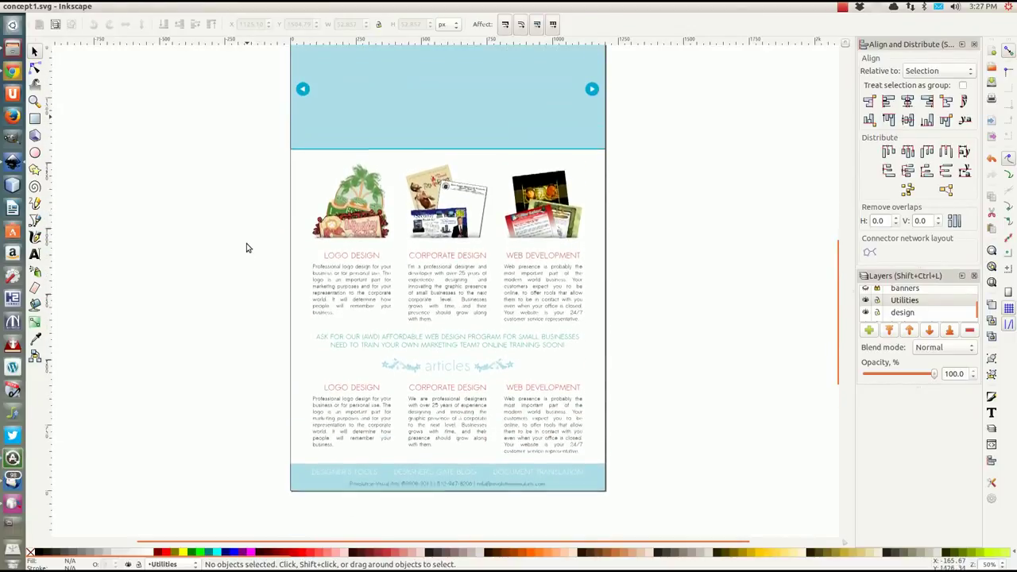
scroll(247, 248, up, 3)
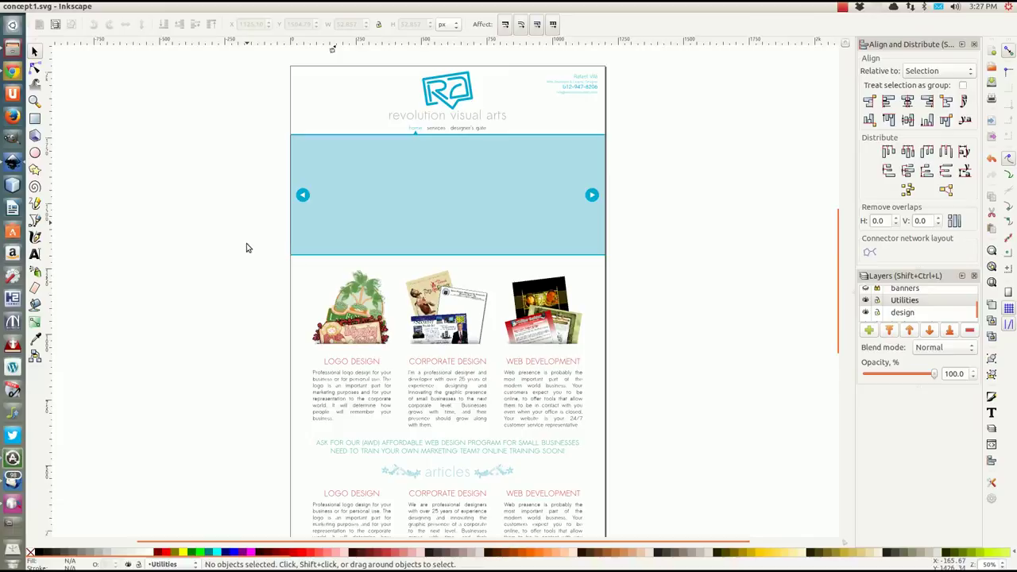
Check the left slider arrow, then zoom to 140% and pan across the banner to the logo.
click(302, 195)
click(235, 203)
scroll(342, 203, down, 1)
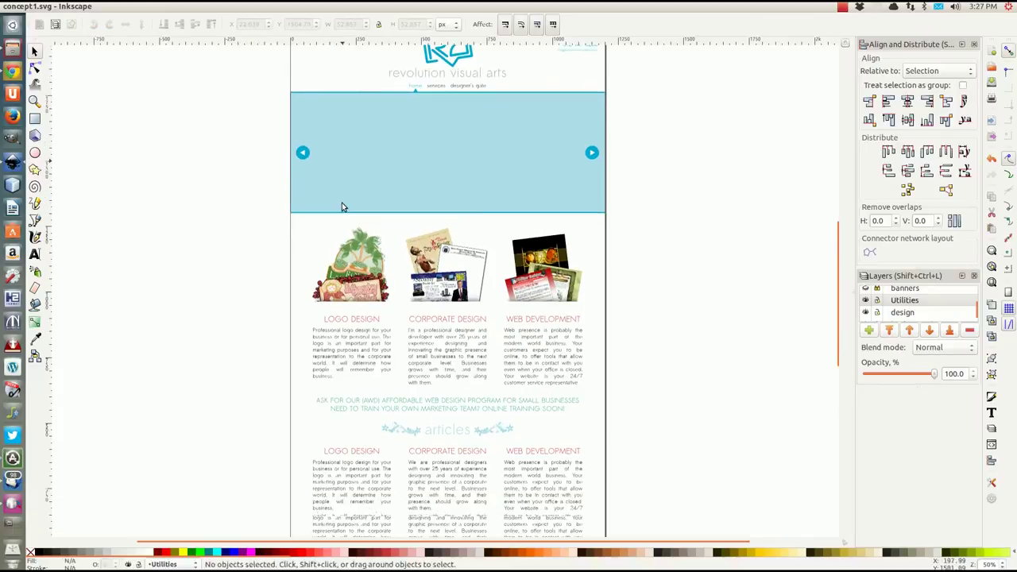
scroll(341, 207, down, 3)
scroll(397, 265, up, 3)
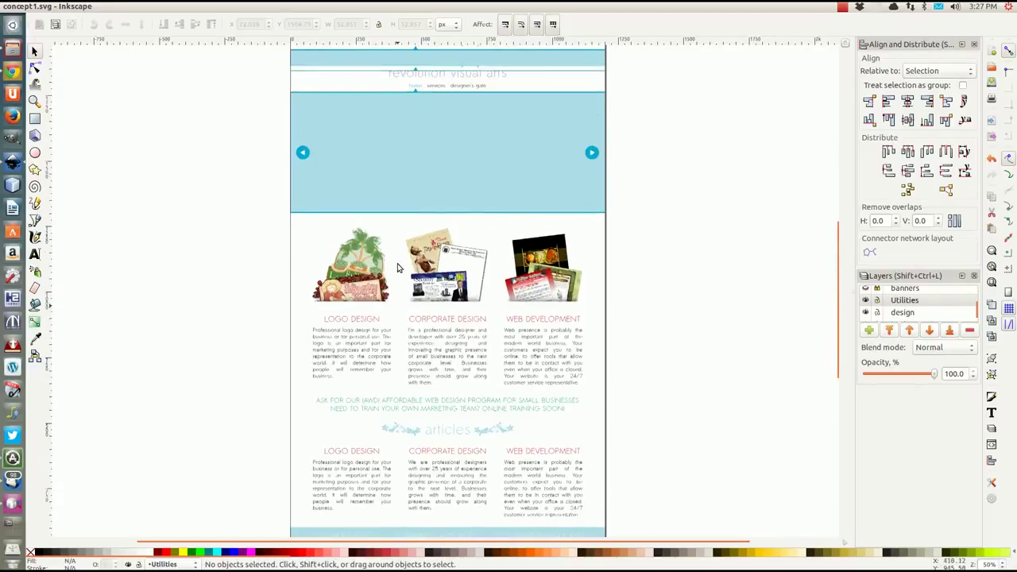
scroll(457, 248, up, 1)
scroll(457, 248, up, 2)
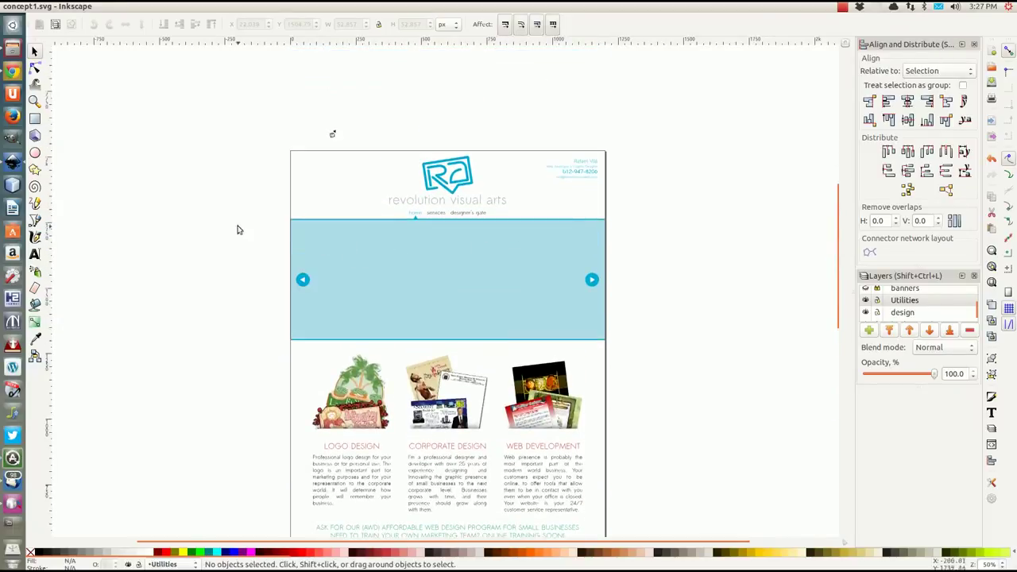
scroll(283, 260, down, 1)
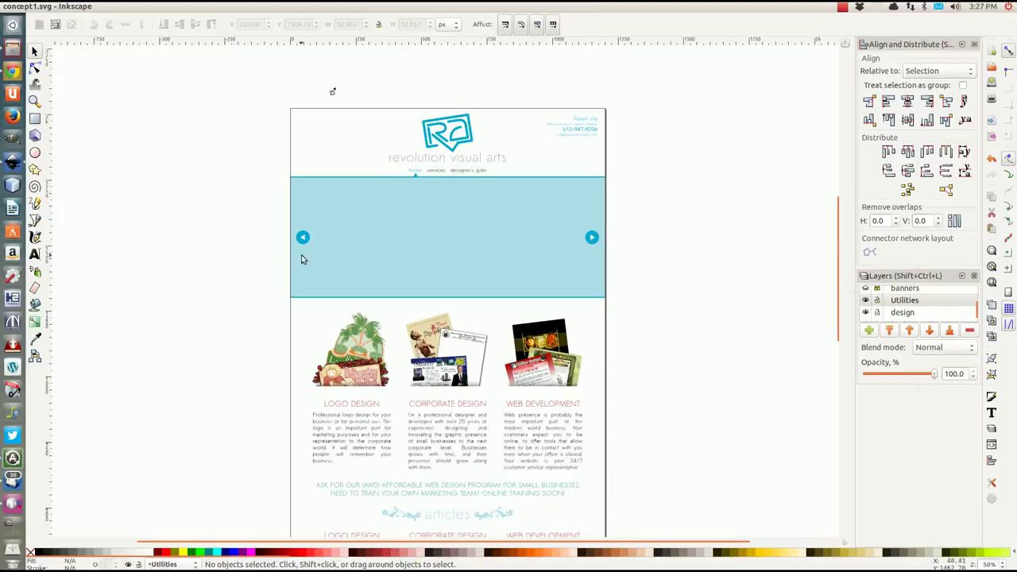
scroll(387, 230, up, 1)
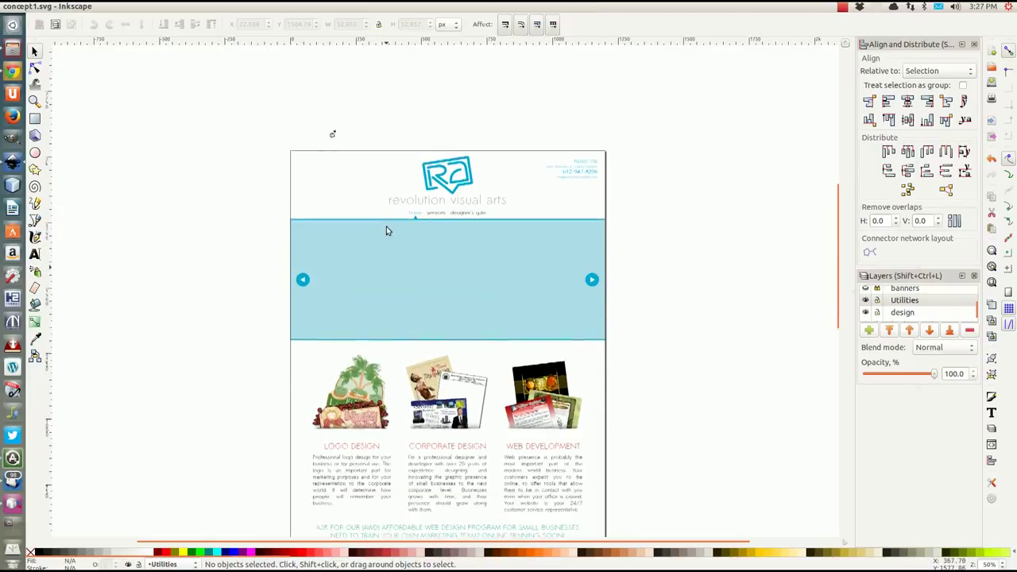
scroll(386, 231, down, 1)
scroll(386, 231, left, 1)
scroll(386, 232, left, 1)
scroll(460, 236, right, 2)
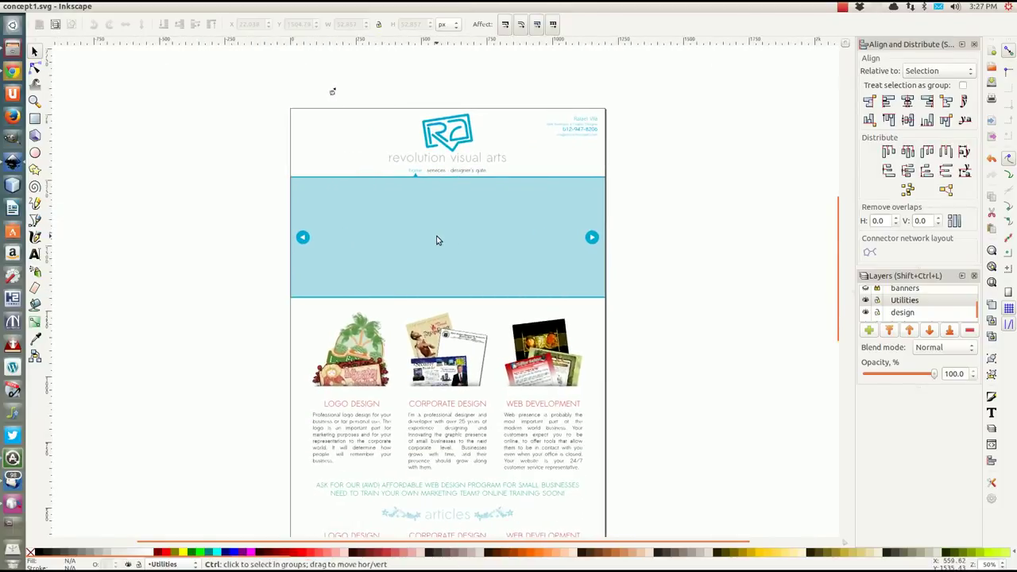
scroll(436, 240, up, 2)
scroll(438, 238, up, 1)
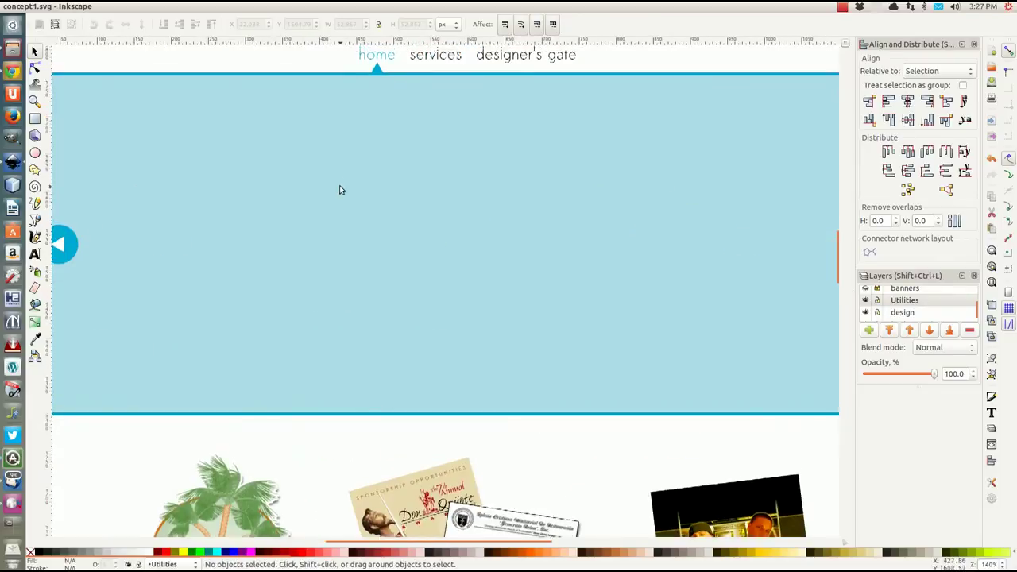
drag(341, 188, 489, 381)
drag(291, 24, 250, 148)
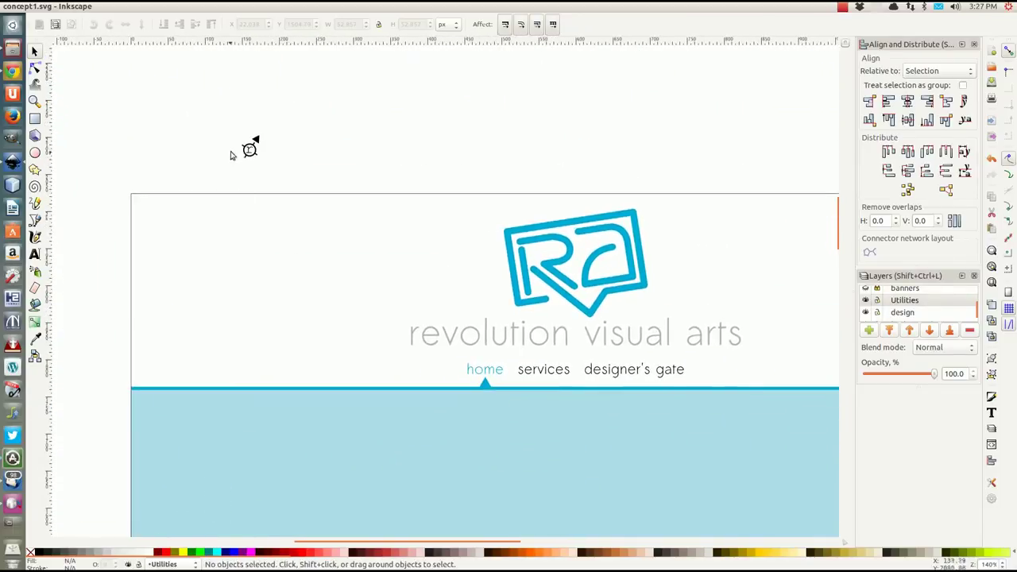
Select the small icon group above the page, review down to the footer, then switch to Chrome.
click(251, 147)
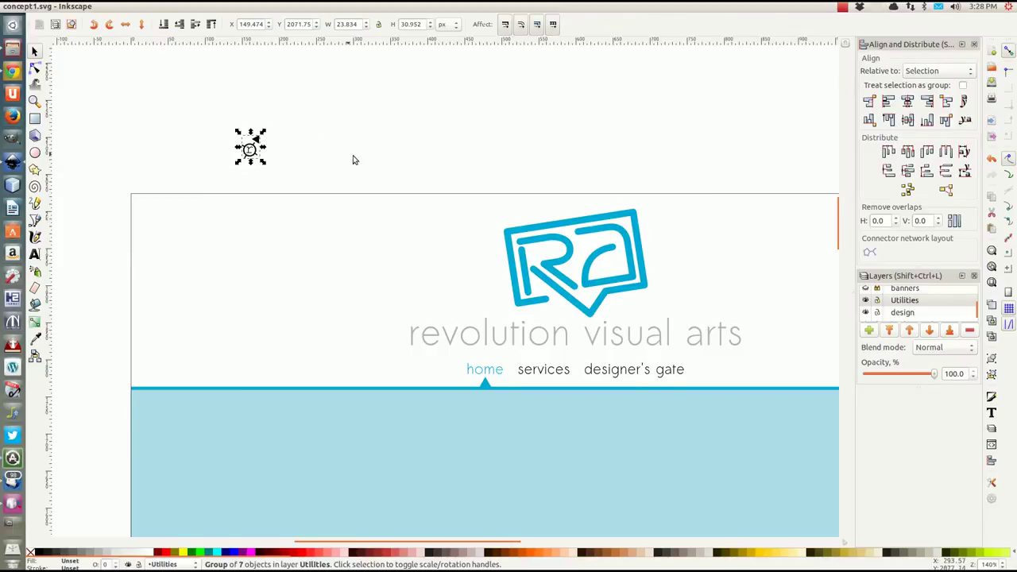
scroll(369, 205, down, 4)
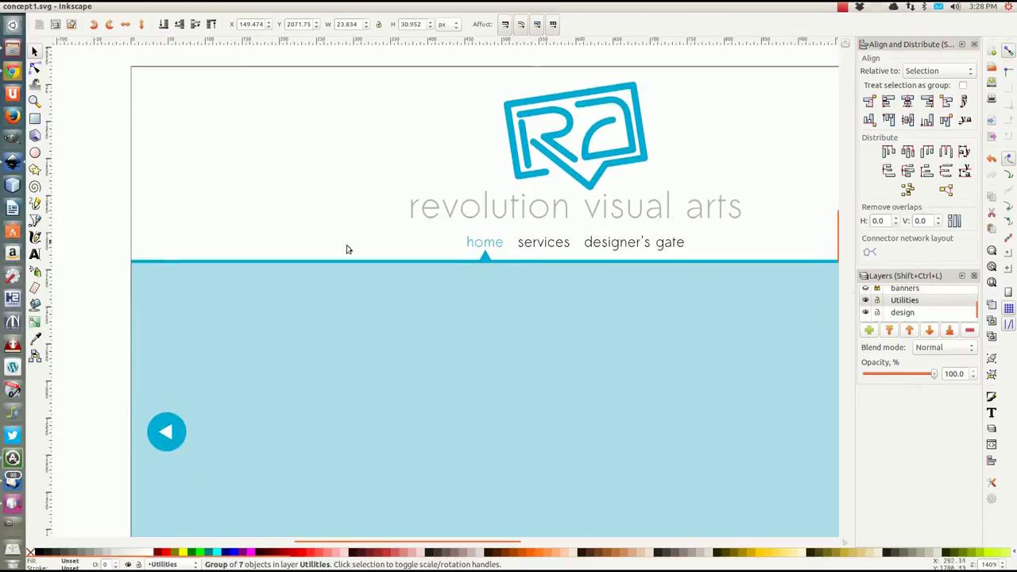
scroll(346, 250, down, 7)
scroll(346, 250, down, 4)
scroll(346, 250, down, 1)
scroll(347, 250, down, 4)
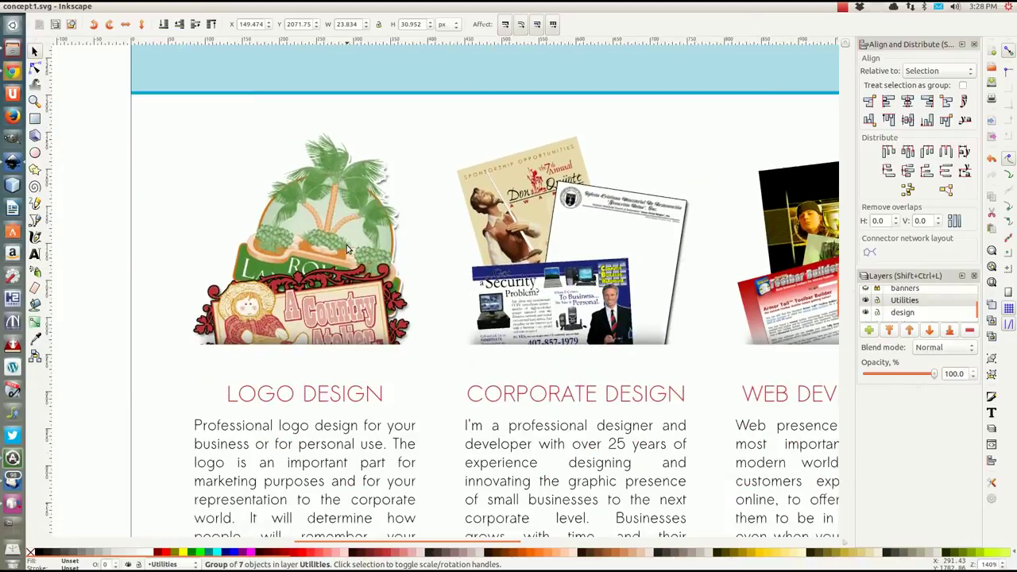
scroll(346, 249, down, 4)
scroll(422, 273, down, 6)
scroll(454, 265, down, 5)
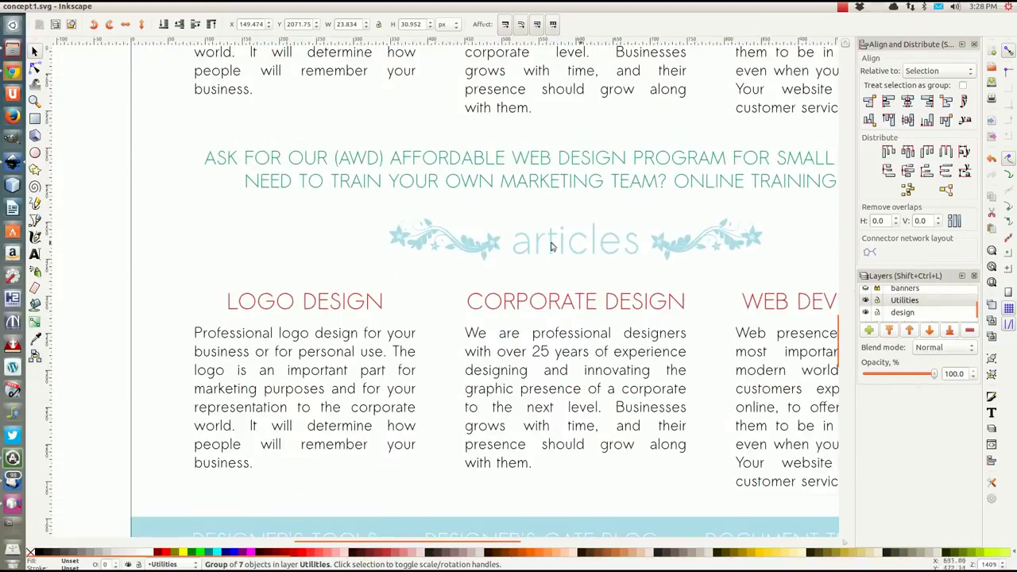
scroll(624, 291, down, 3)
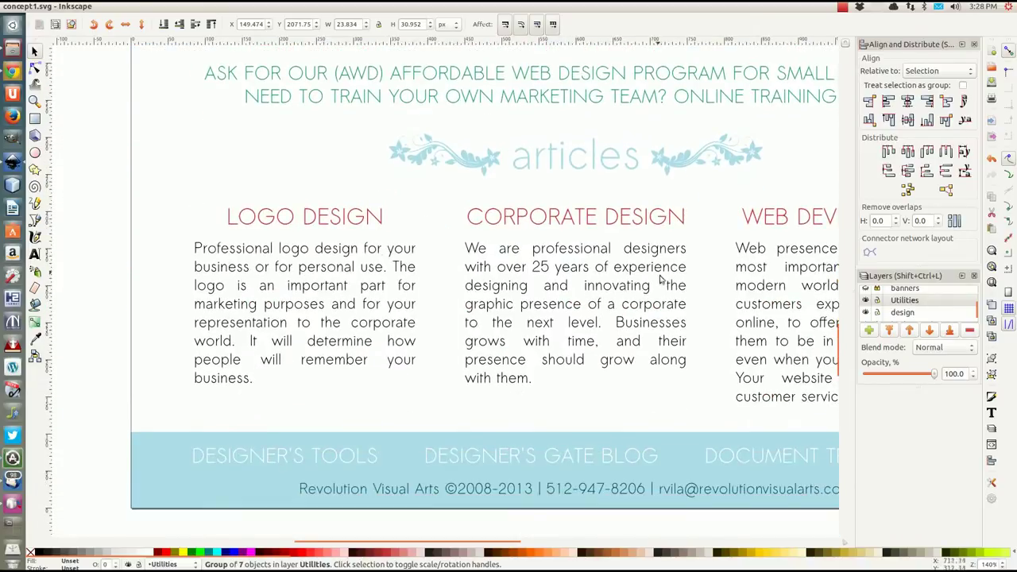
scroll(659, 278, up, 4)
scroll(652, 281, up, 5)
scroll(649, 281, up, 2)
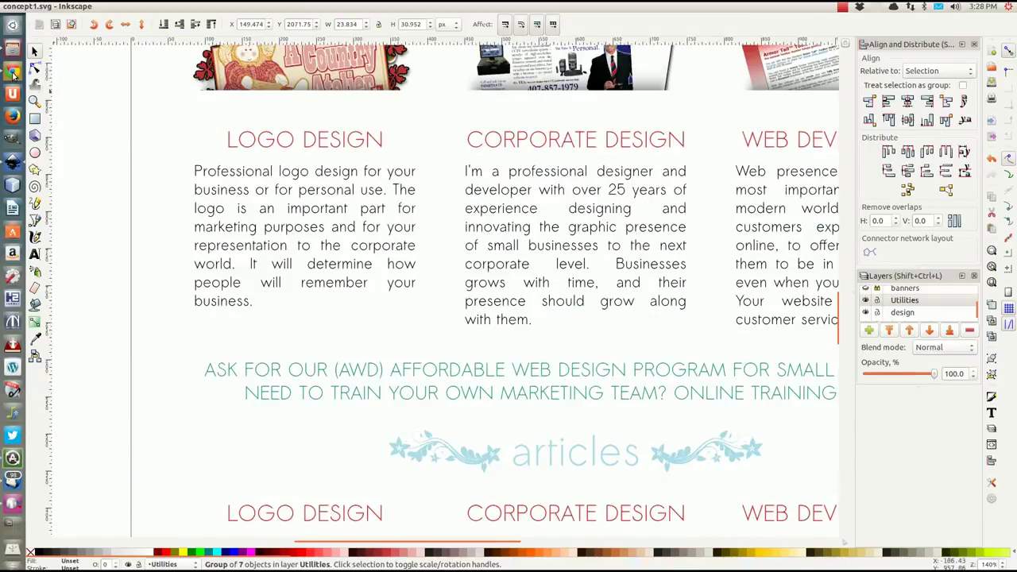
click(12, 72)
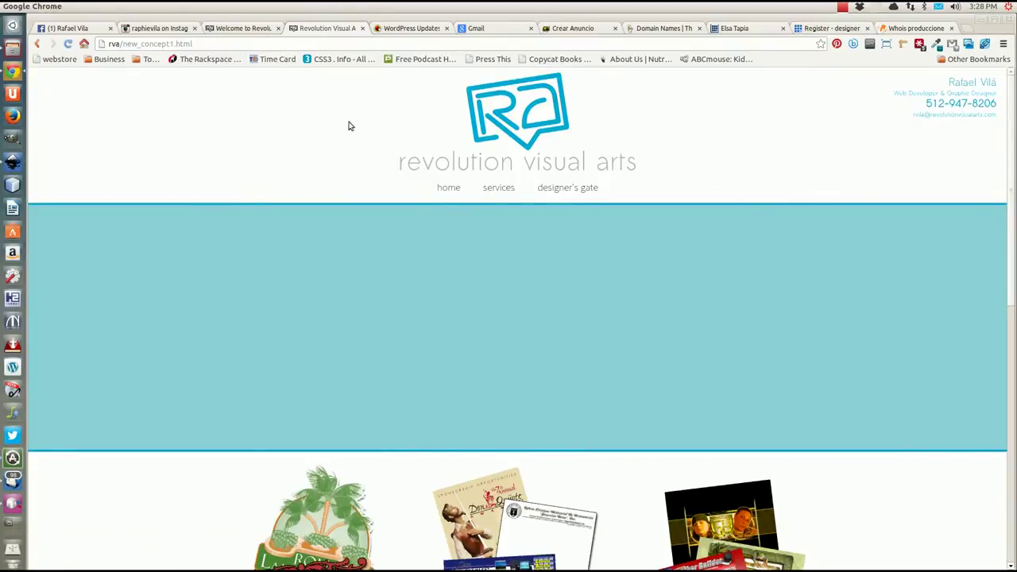
scroll(342, 145, down, 1)
scroll(145, 213, down, 3)
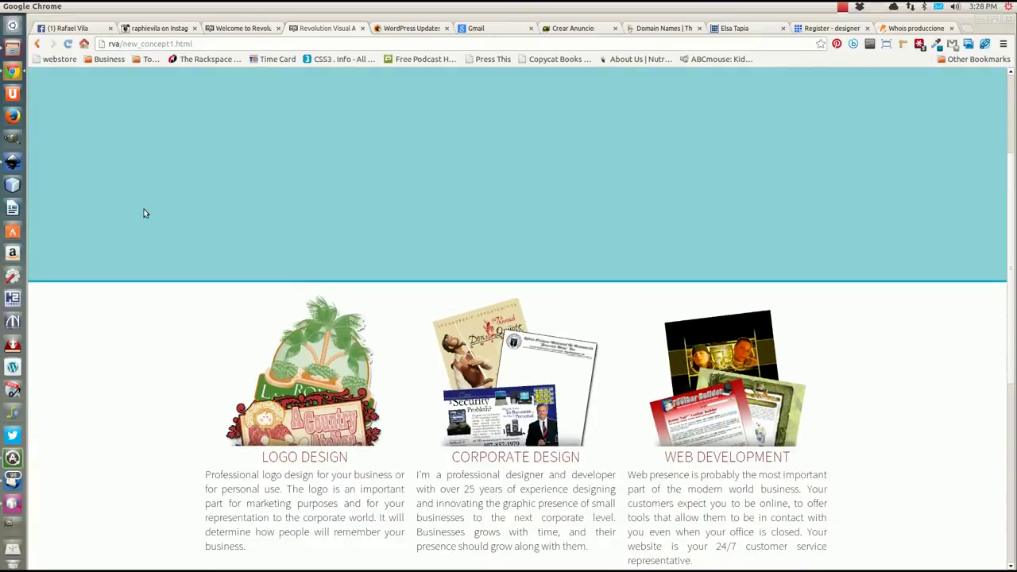
scroll(144, 213, down, 1)
scroll(144, 213, down, 3)
scroll(143, 213, down, 3)
scroll(144, 213, down, 1)
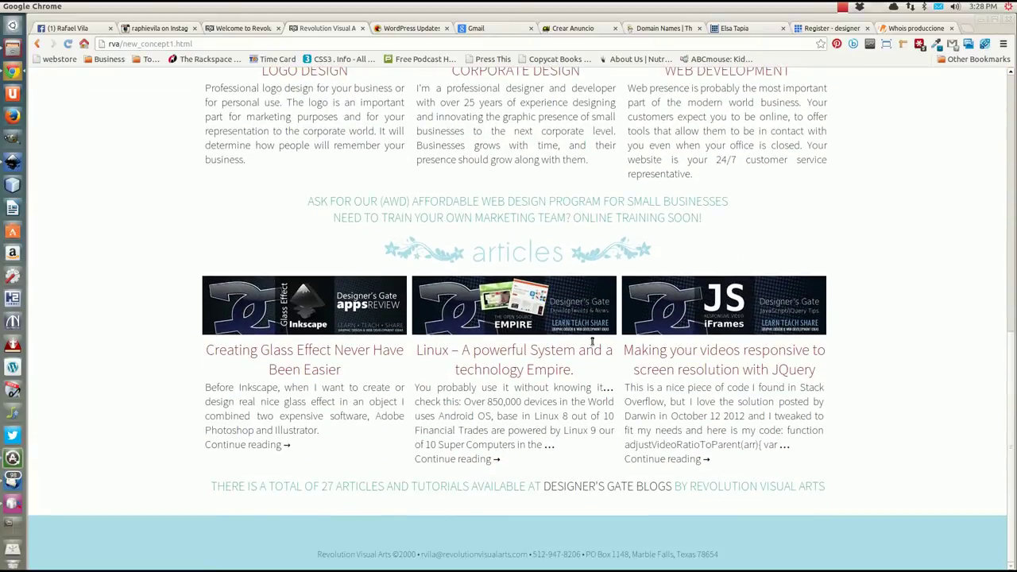
scroll(291, 294, up, 1)
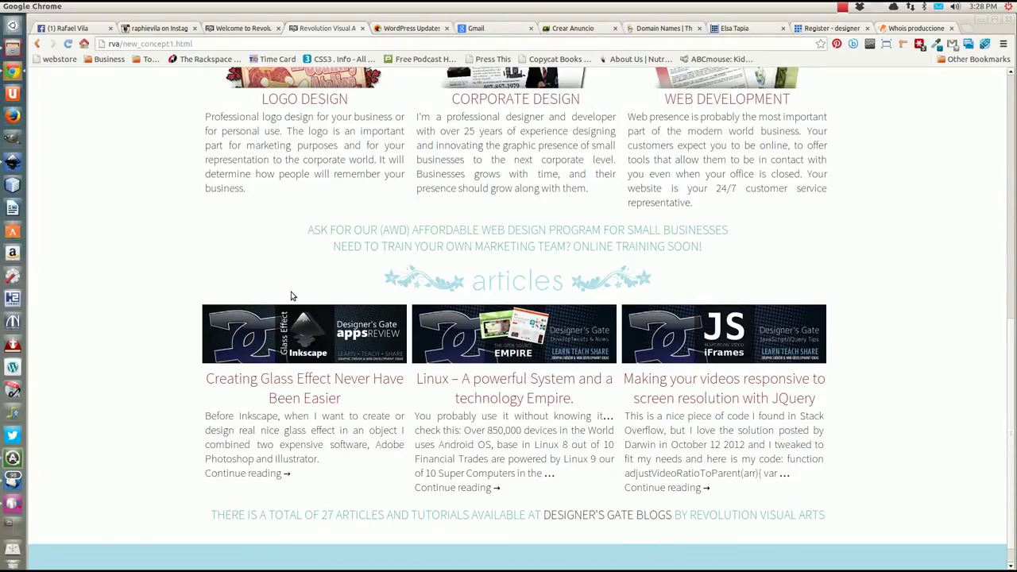
scroll(291, 295, up, 1)
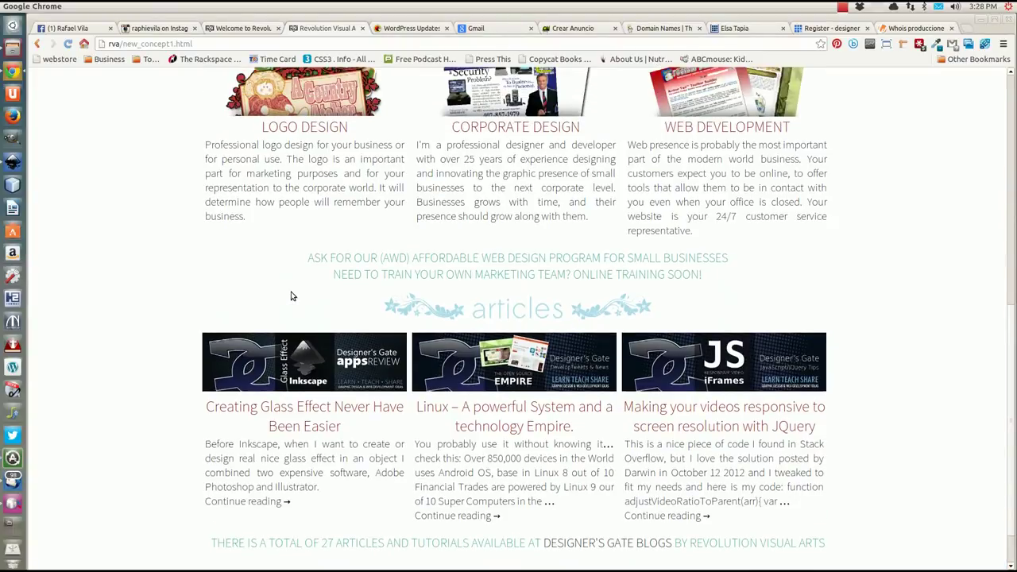
scroll(291, 295, down, 2)
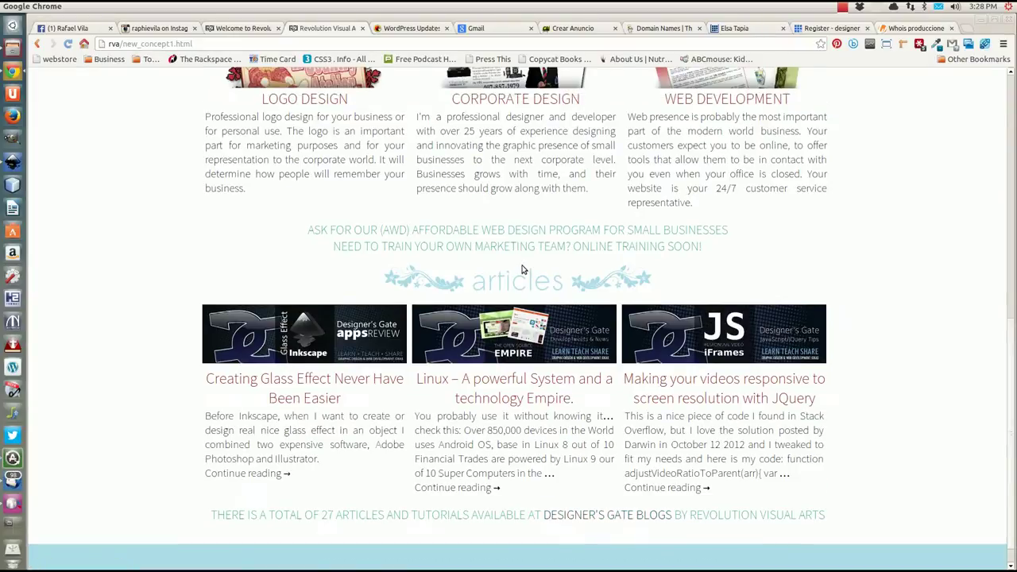
scroll(522, 277, up, 10)
scroll(522, 282, up, 1)
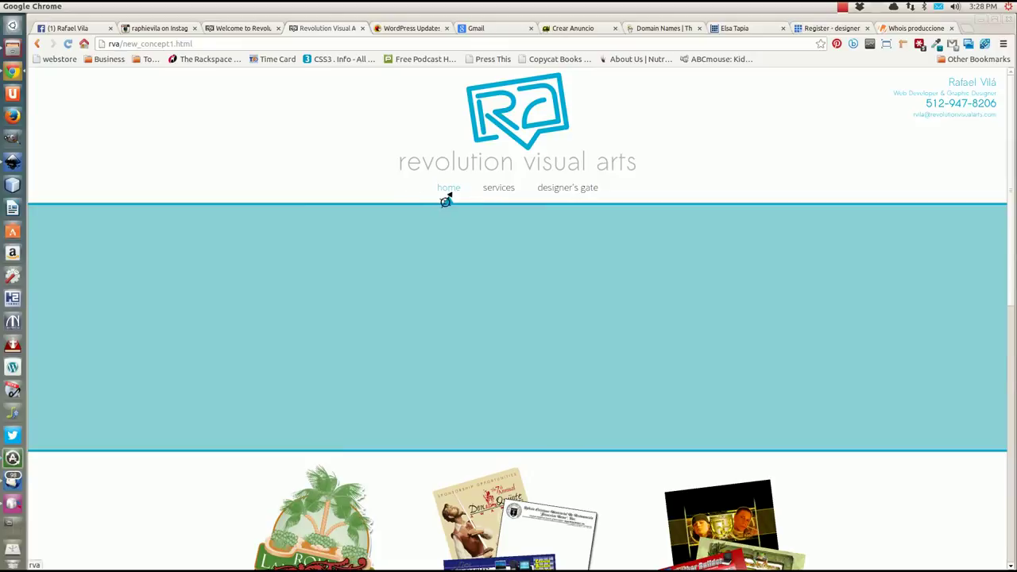
scroll(515, 240, down, 1)
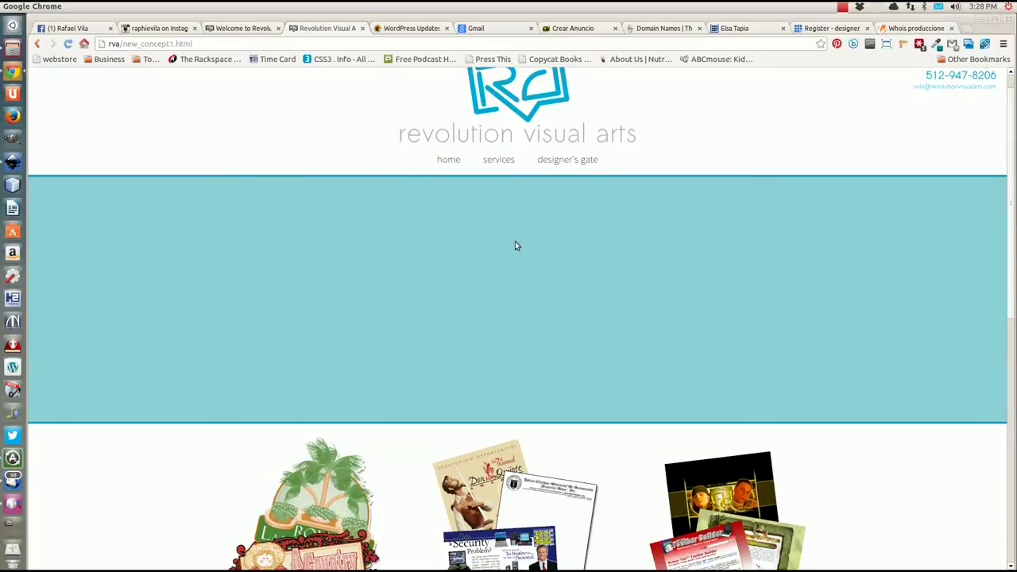
scroll(515, 241, down, 3)
scroll(477, 282, down, 3)
scroll(437, 314, down, 4)
scroll(436, 314, down, 2)
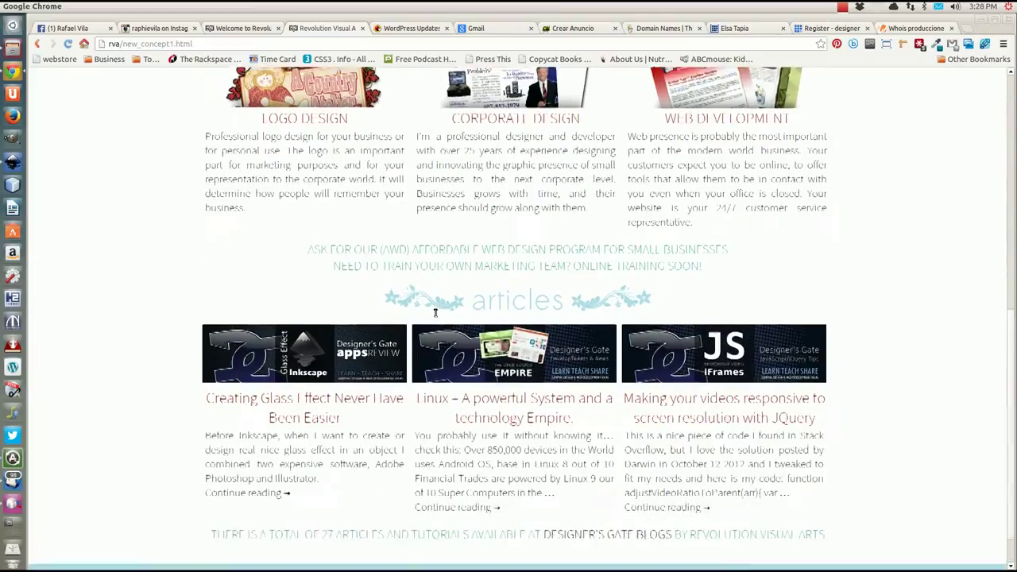
scroll(436, 296, down, 1)
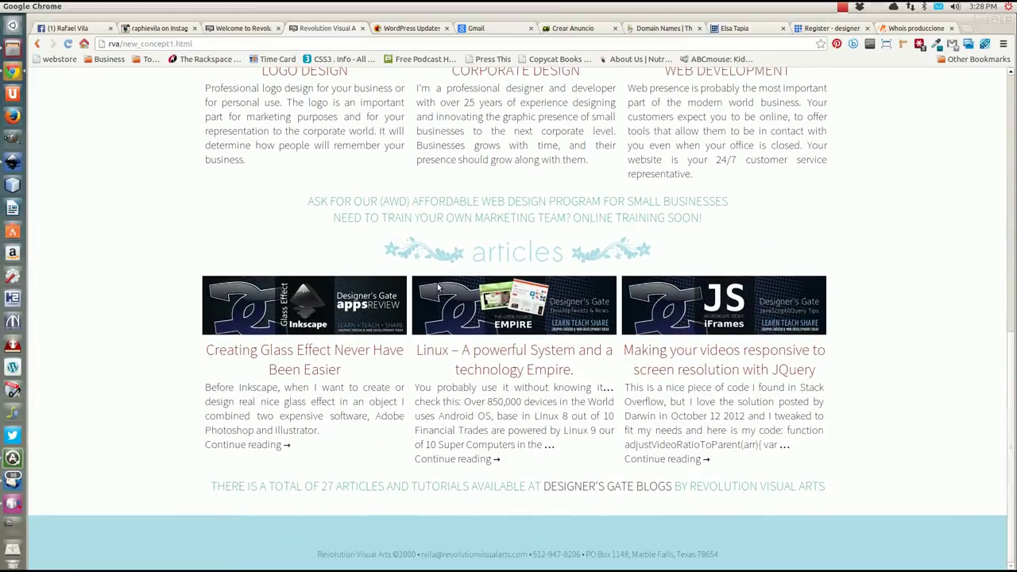
scroll(437, 287, up, 1)
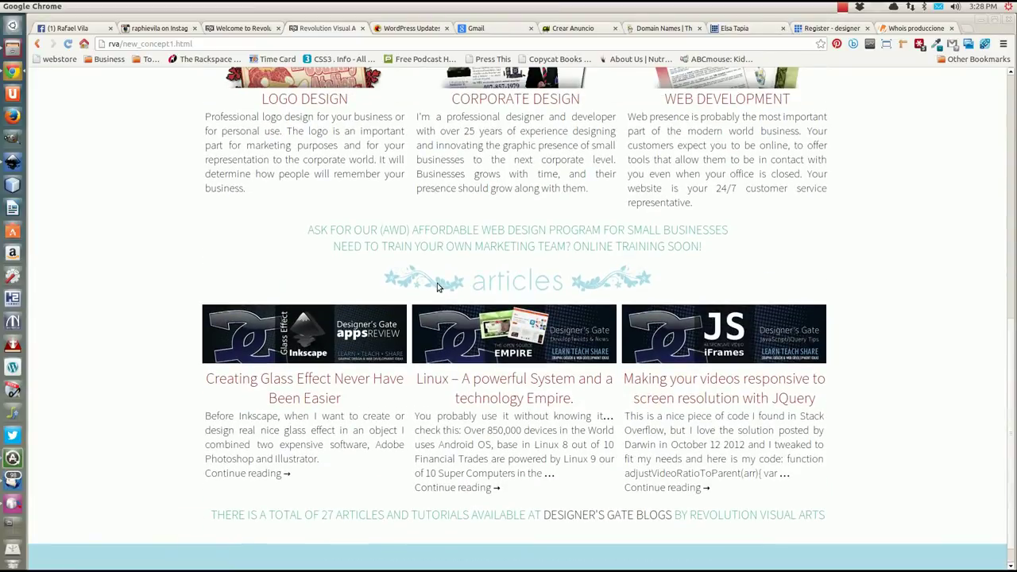
scroll(437, 287, up, 2)
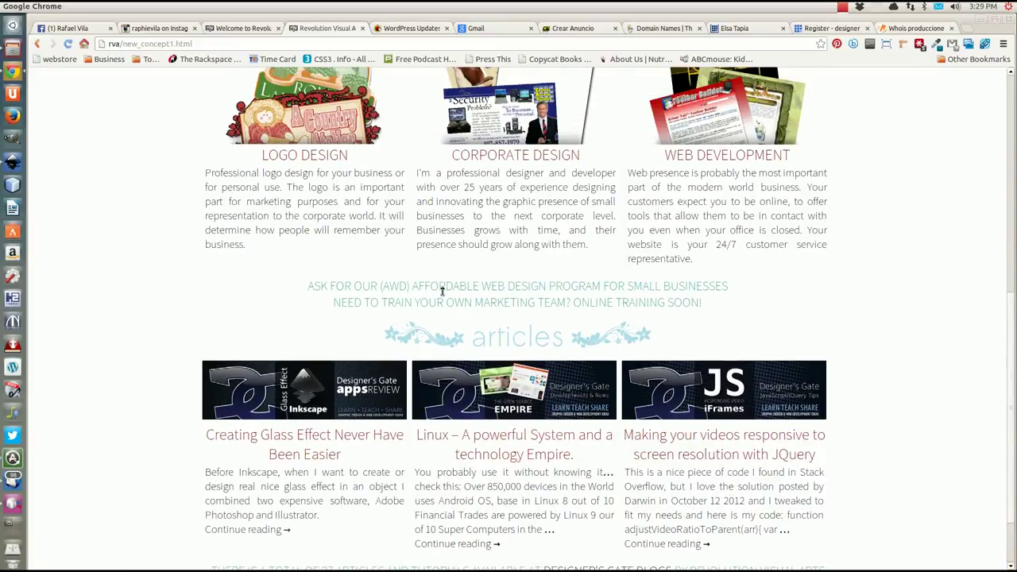
scroll(442, 291, up, 1)
scroll(442, 292, up, 2)
scroll(442, 296, up, 5)
scroll(442, 296, up, 5)
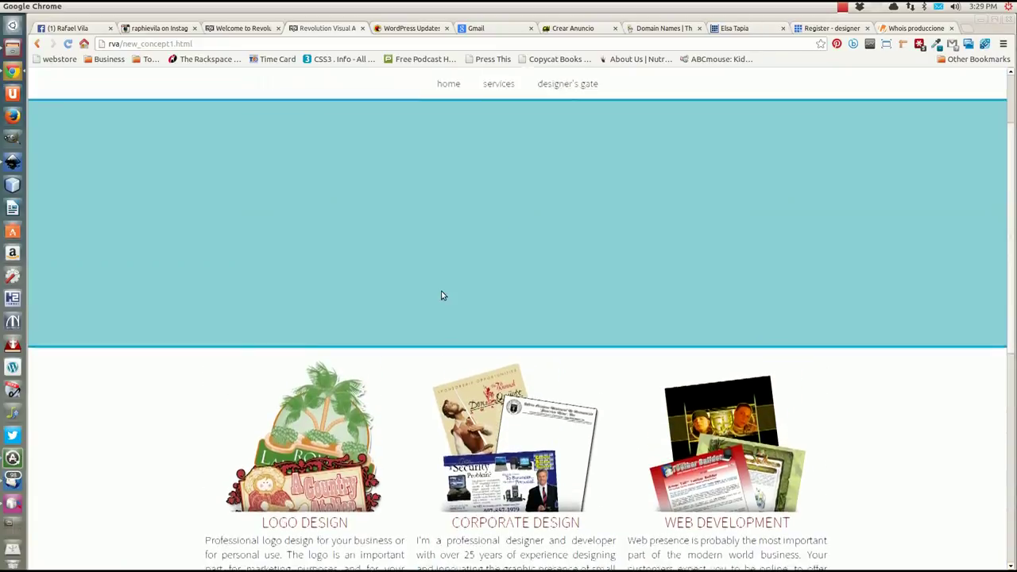
scroll(442, 296, up, 4)
scroll(442, 296, down, 1)
scroll(442, 296, down, 2)
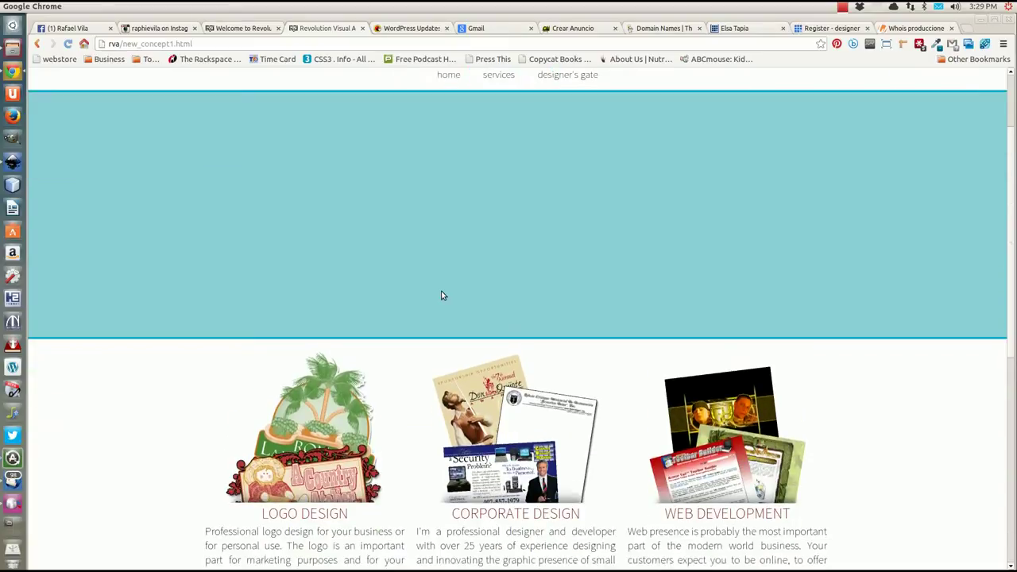
scroll(443, 295, down, 3)
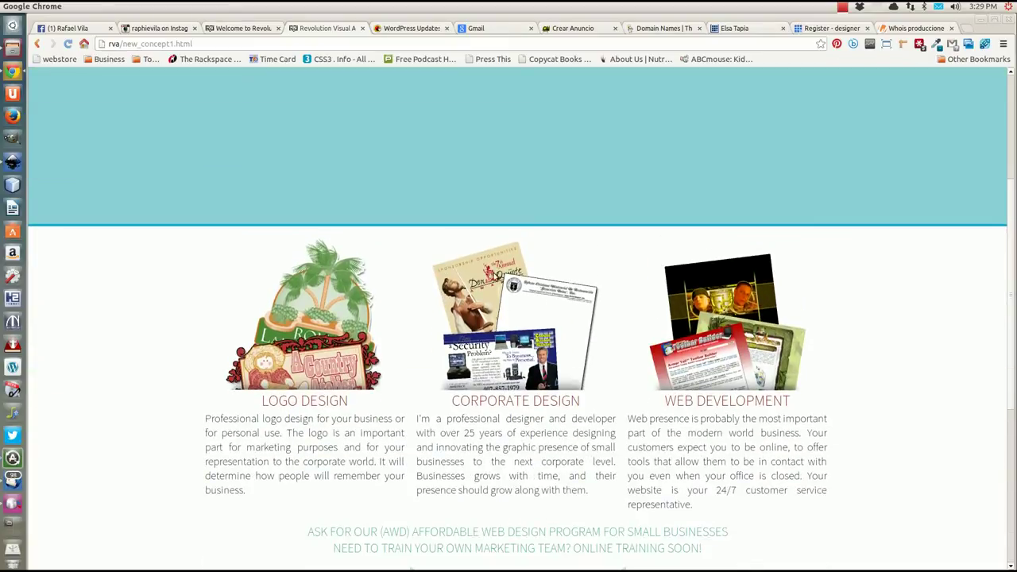
scroll(500, 419, up, 3)
scroll(279, 282, up, 3)
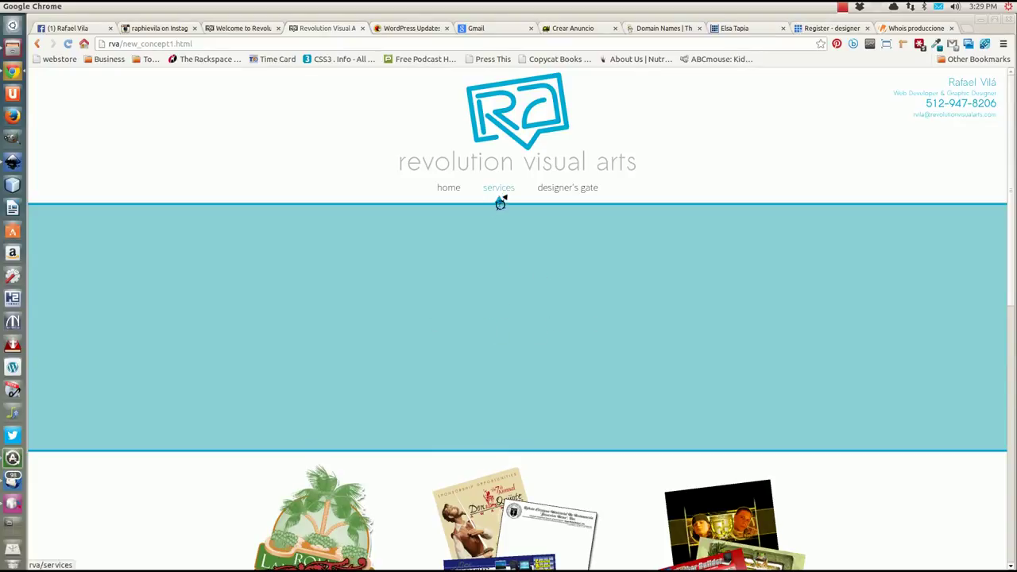
click(554, 191)
scroll(419, 310, down, 2)
scroll(419, 314, up, 2)
scroll(500, 329, down, 3)
scroll(500, 336, down, 5)
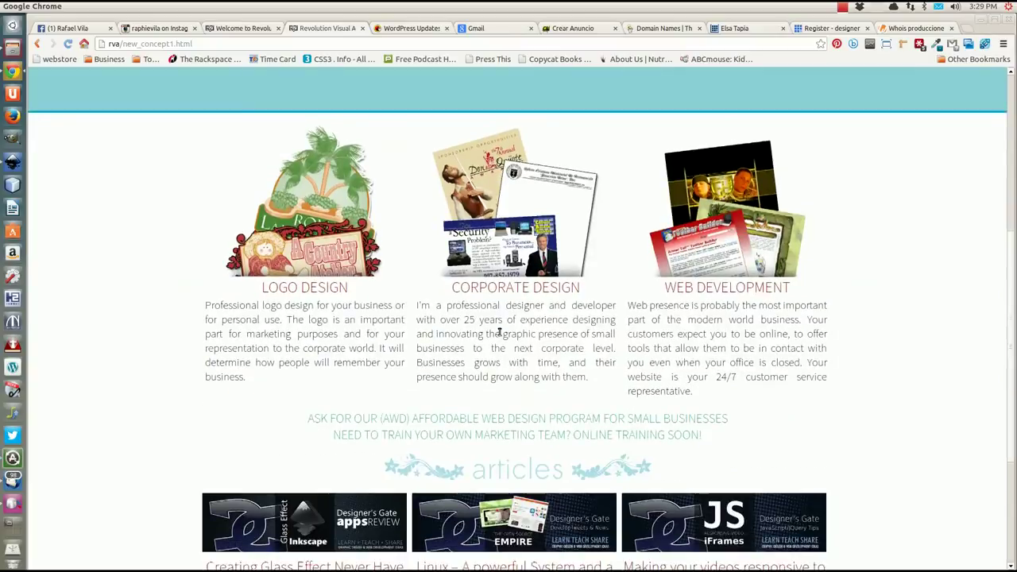
scroll(497, 340, down, 3)
scroll(494, 343, down, 2)
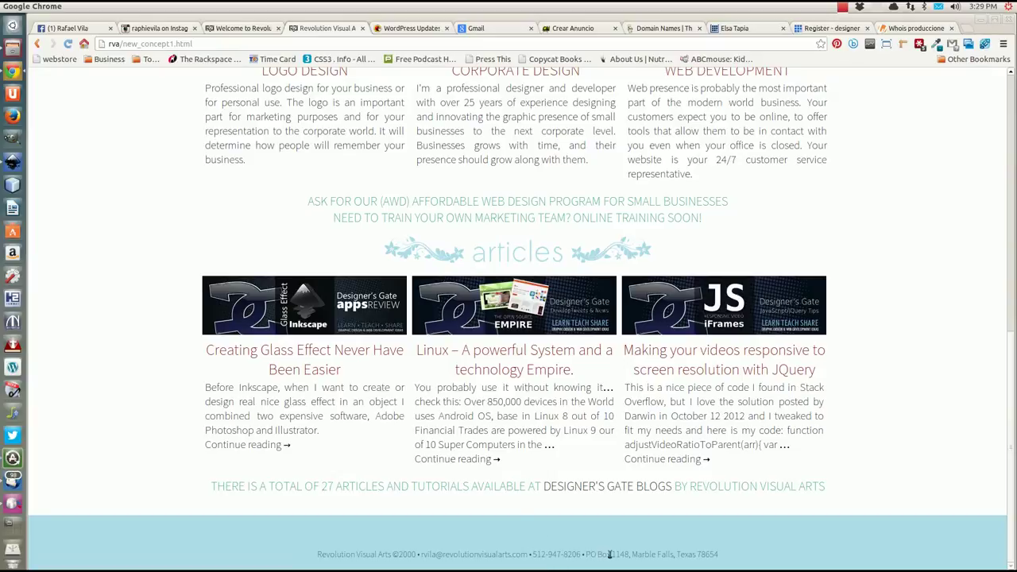
scroll(465, 457, up, 2)
scroll(457, 445, up, 2)
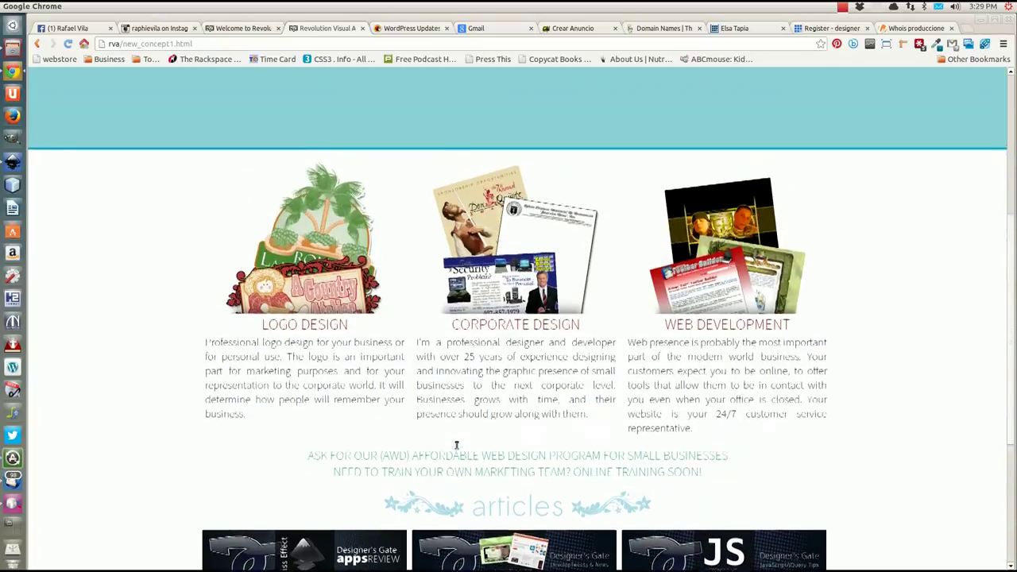
scroll(458, 413, up, 2)
scroll(458, 382, up, 3)
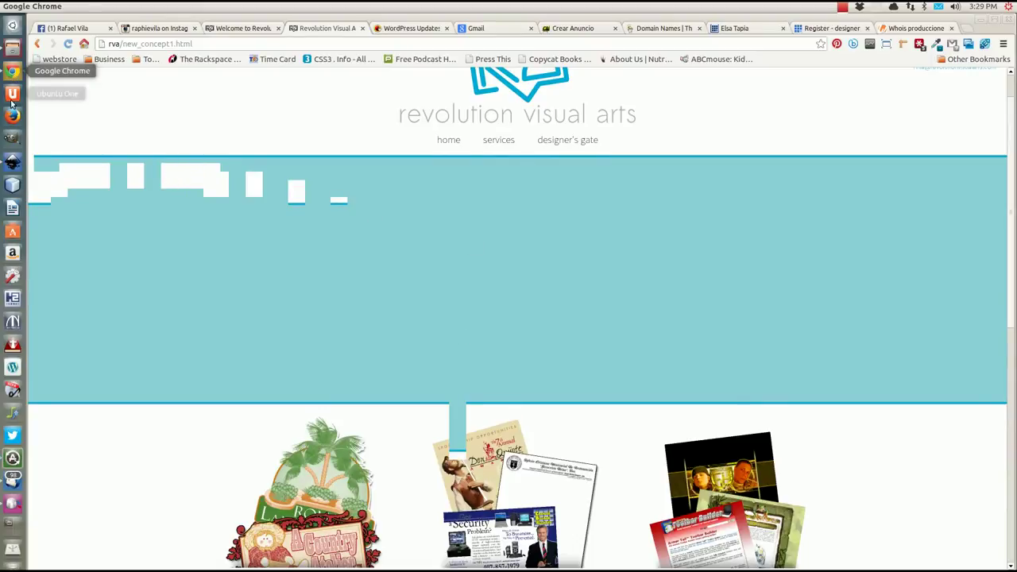
Bring the concept1.svg mockup back in Inkscape, zoom out, deselect the group and open the File menu.
click(11, 162)
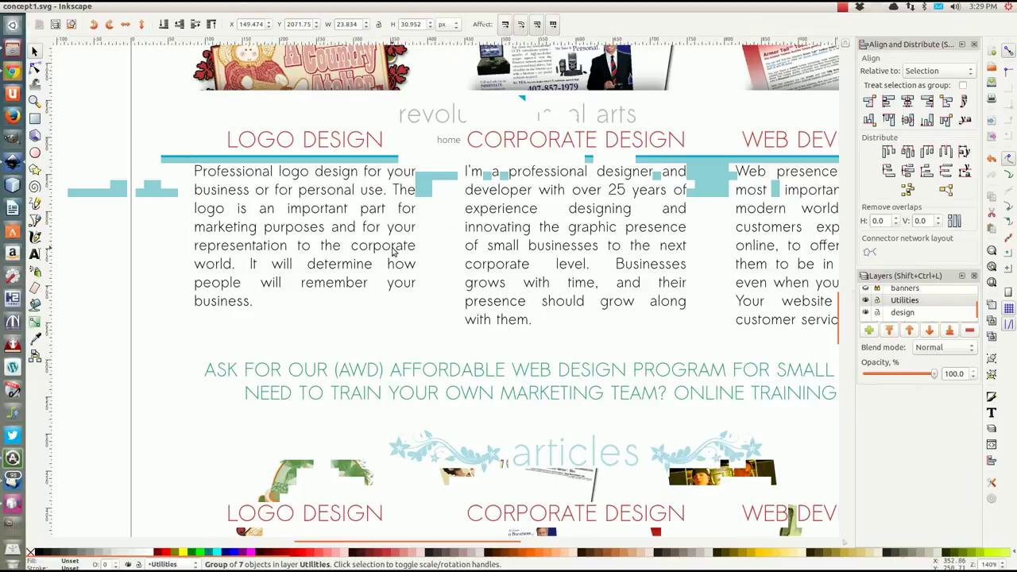
key(ctrl)
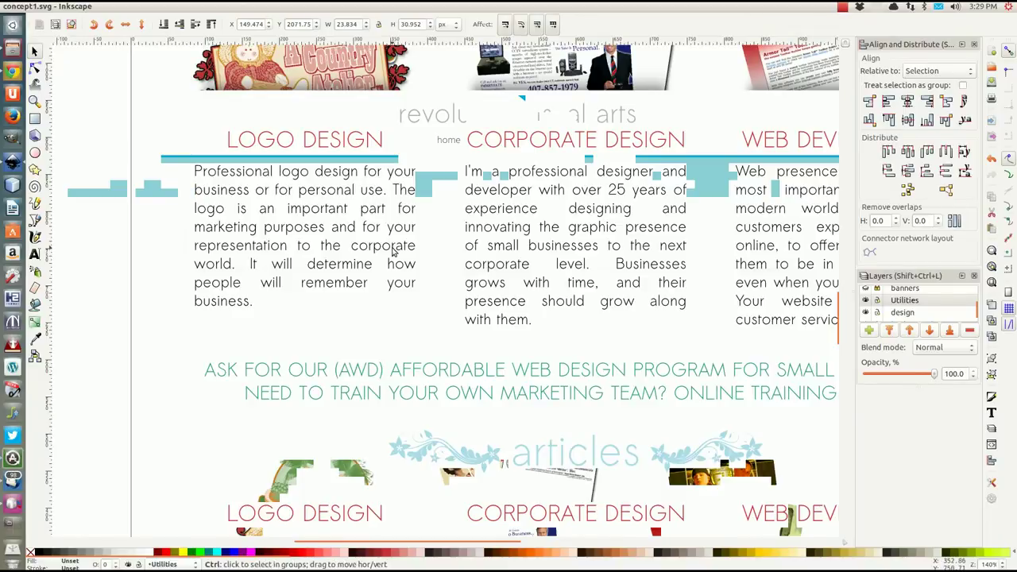
scroll(397, 231, down, 4)
scroll(408, 192, up, 2)
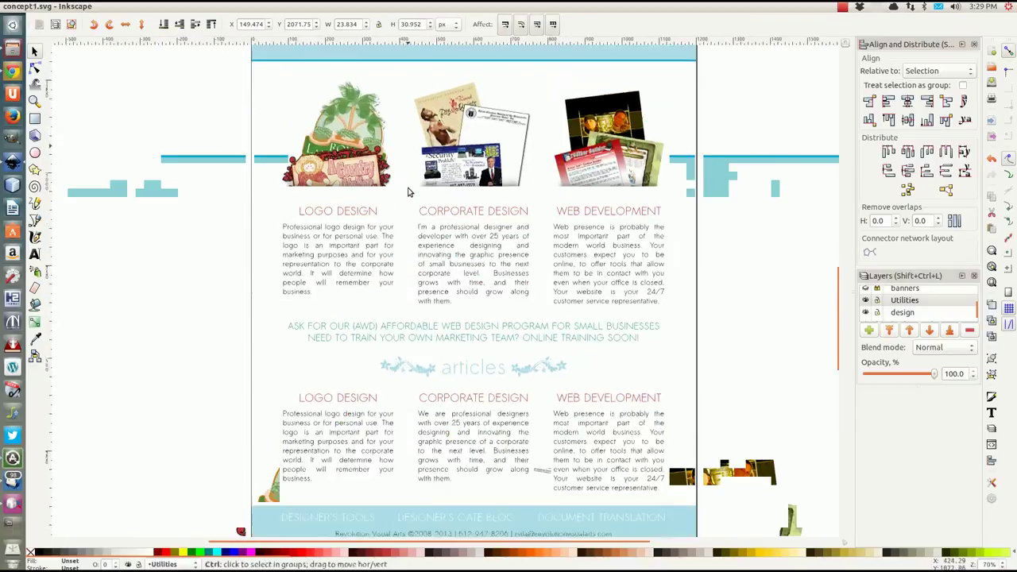
scroll(408, 191, down, 2)
scroll(414, 207, up, 2)
scroll(421, 230, up, 1)
scroll(434, 269, up, 2)
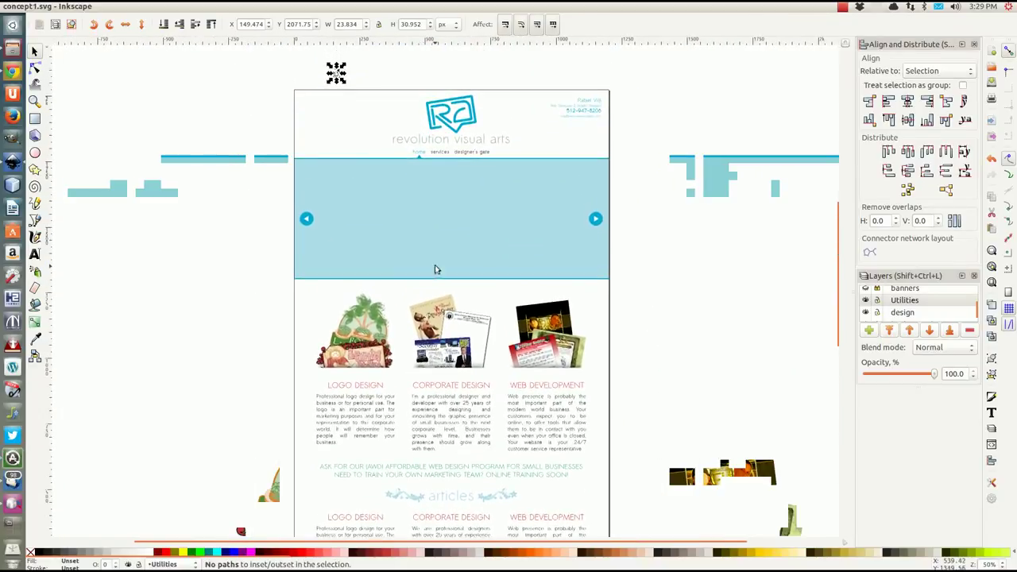
click(112, 122)
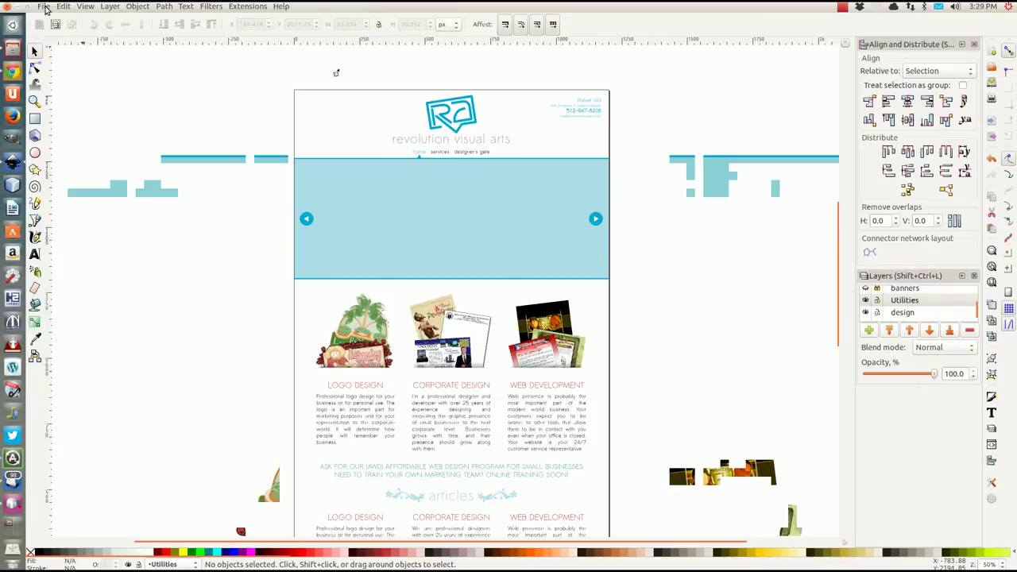
click(43, 7)
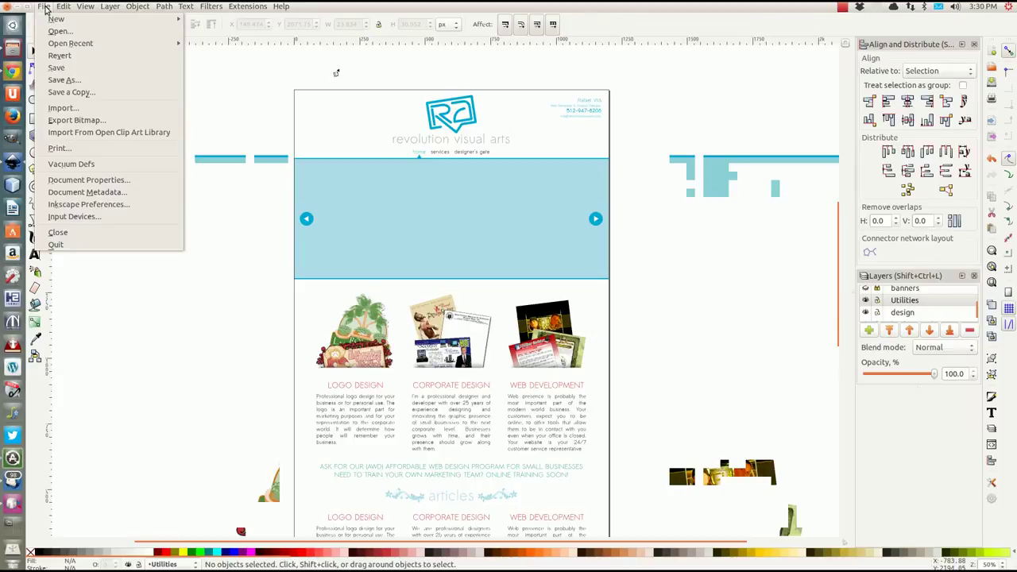
mouse_move(55, 19)
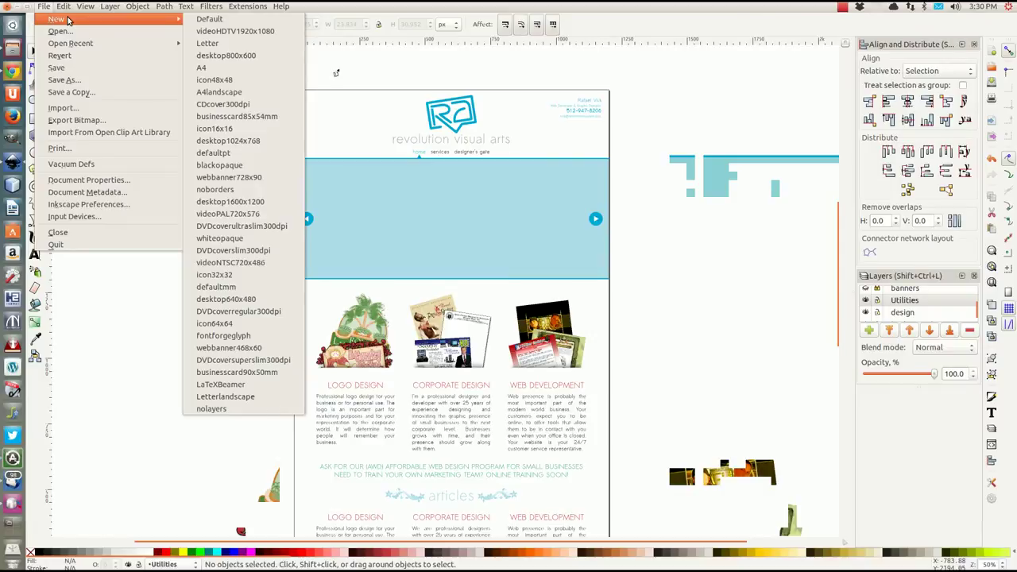
Create a Default-template new document, maximize its window and zoom to 70%.
click(210, 23)
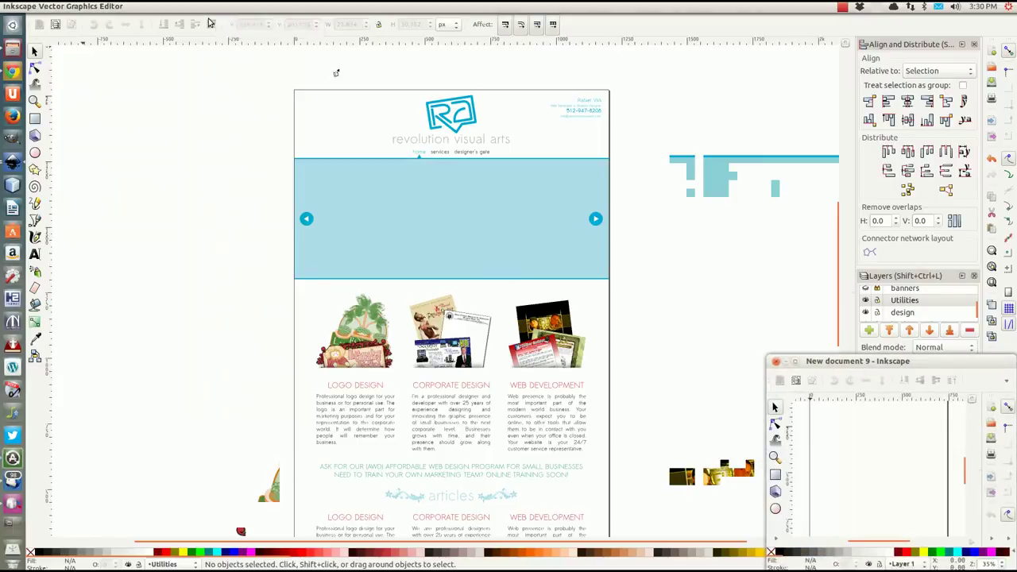
drag(857, 361, 419, 10)
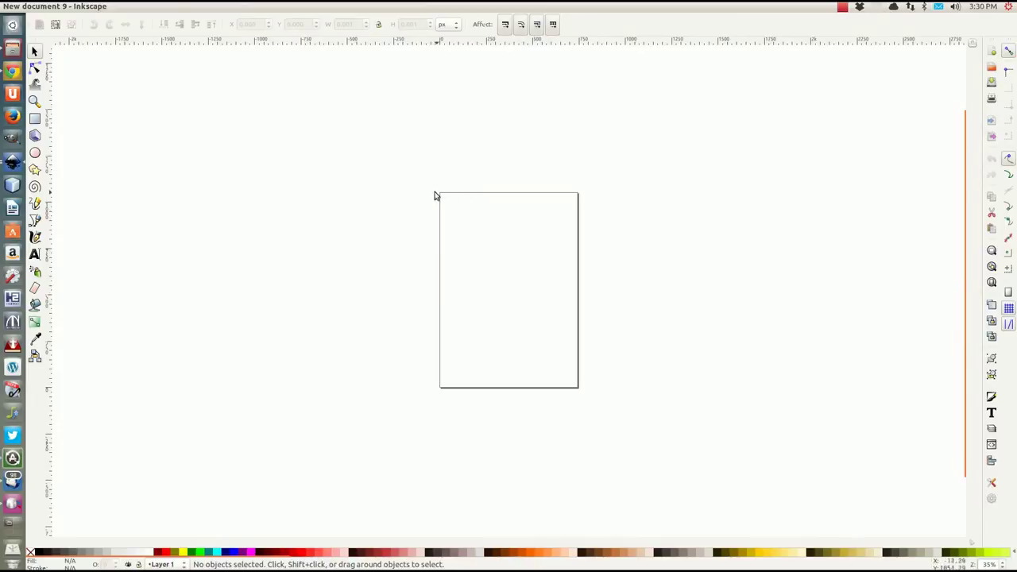
mouse_move(433, 204)
mouse_down()
mouse_move(621, 366)
mouse_move(614, 137)
mouse_up()
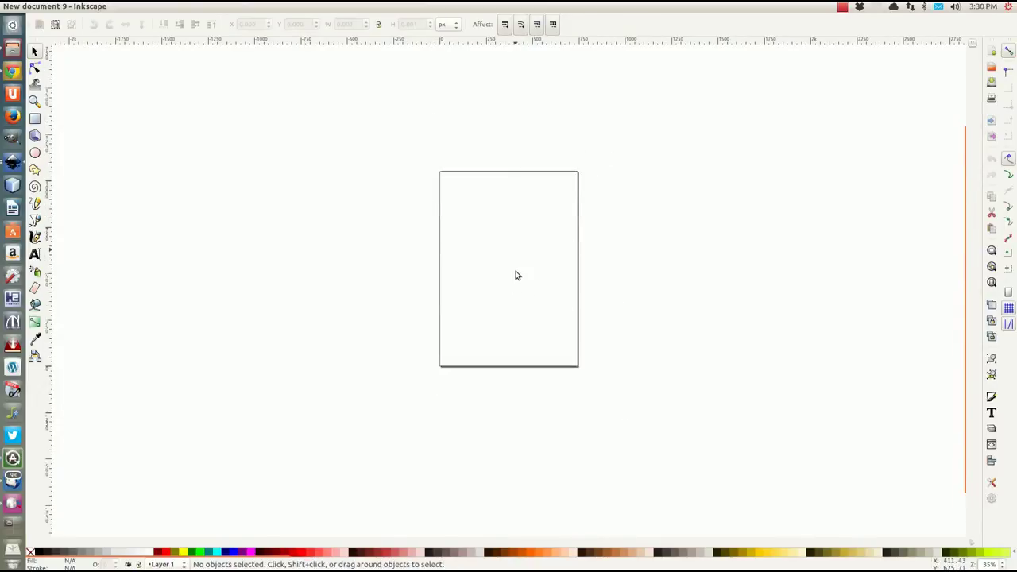
key(ctrl)
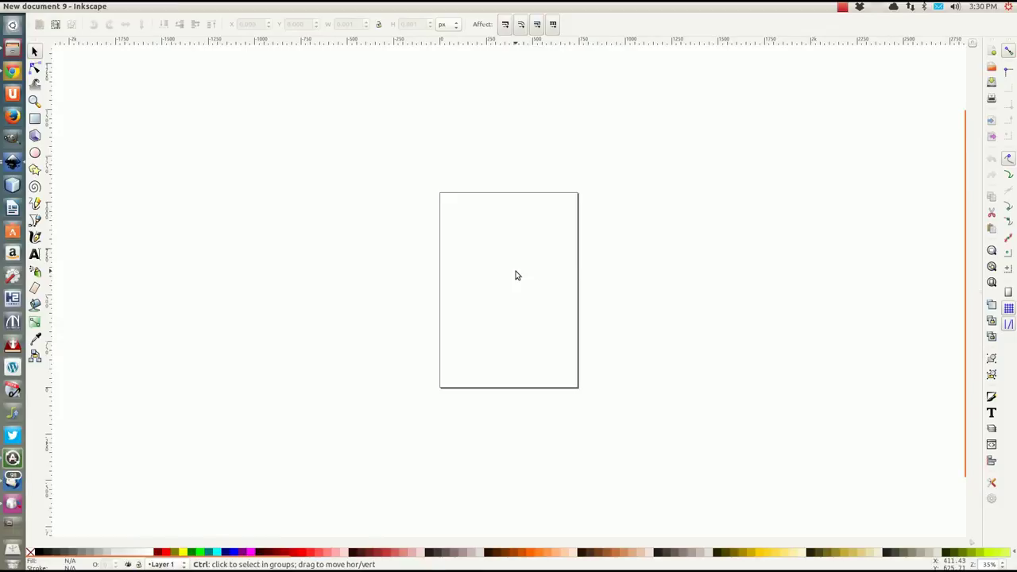
scroll(516, 275, up, 2)
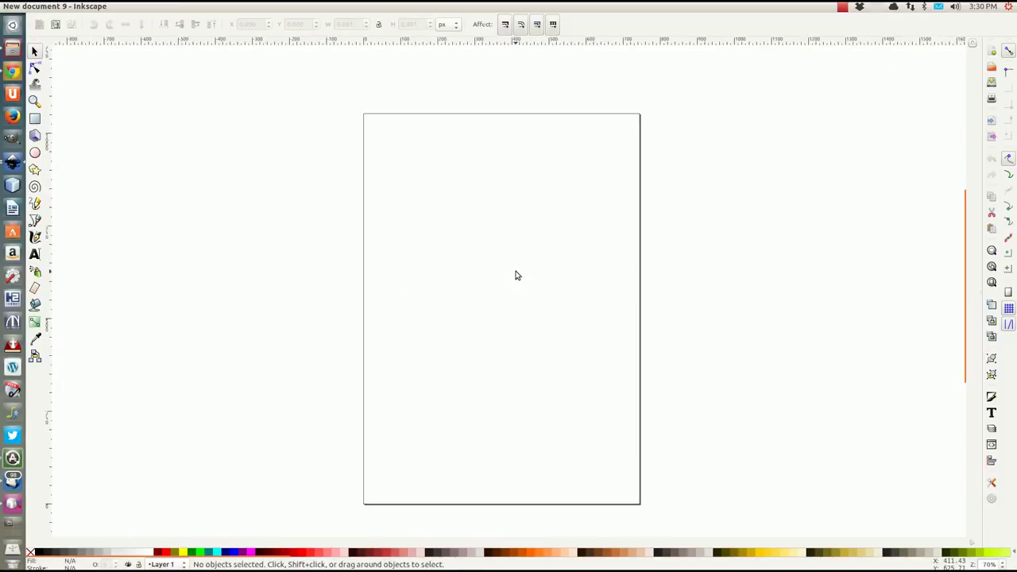
scroll(516, 275, down, 1)
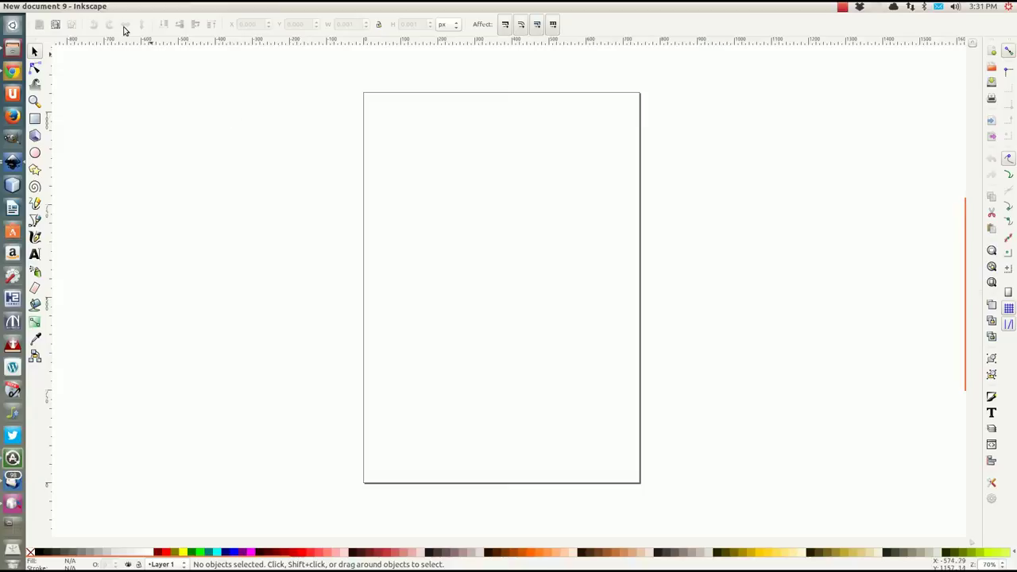
click(44, 6)
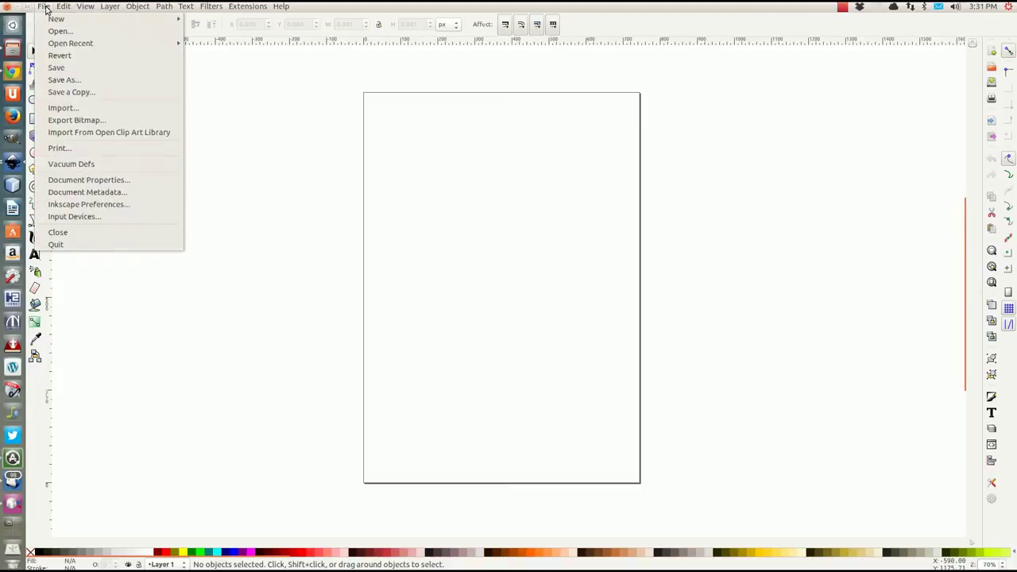
Set the page width to 1280 and height to 720 px in Document Properties.
click(87, 183)
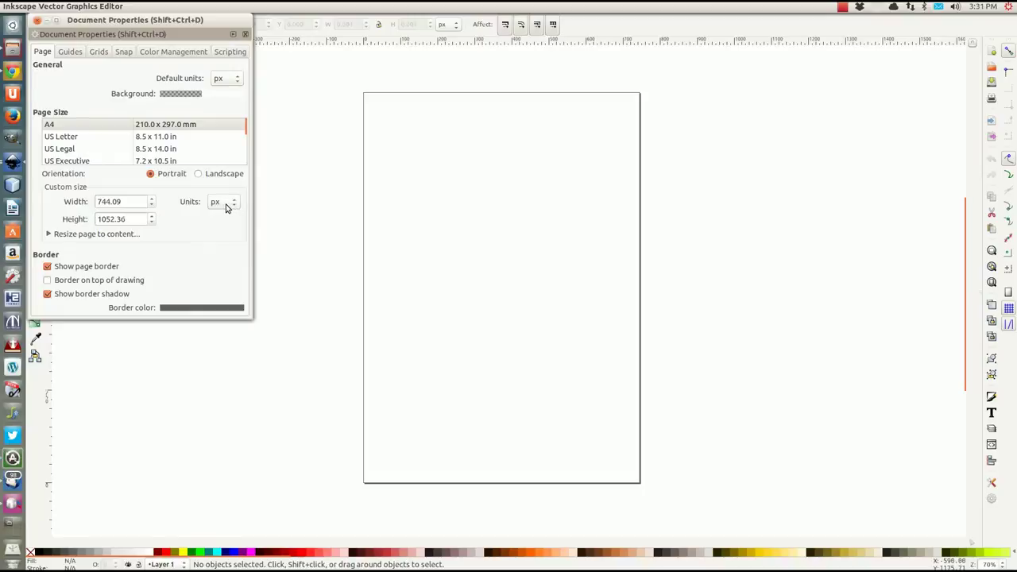
click(123, 201)
triple_click(123, 201)
text(1)
text(280)
key(Tab)
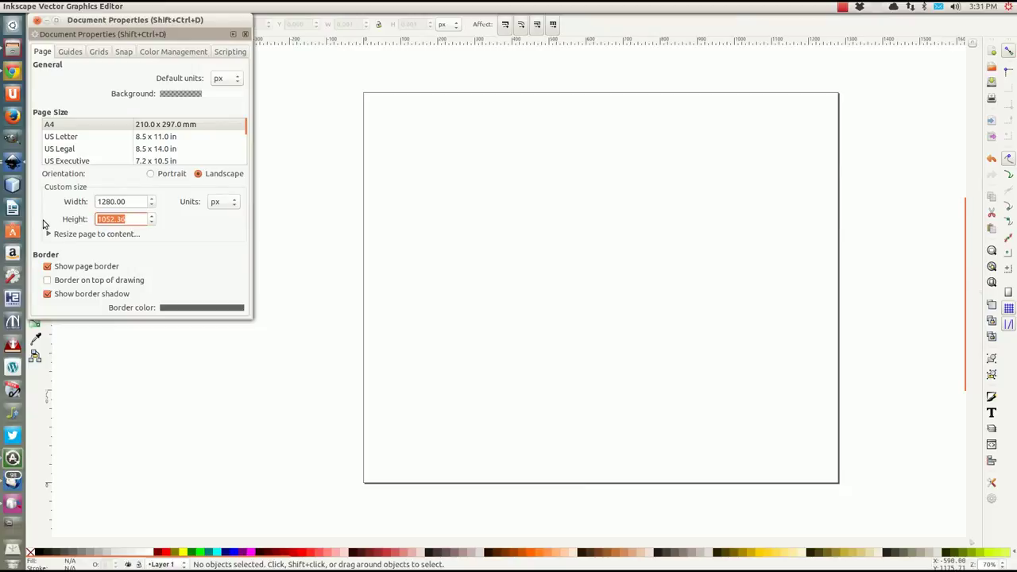
text(720)
click(136, 204)
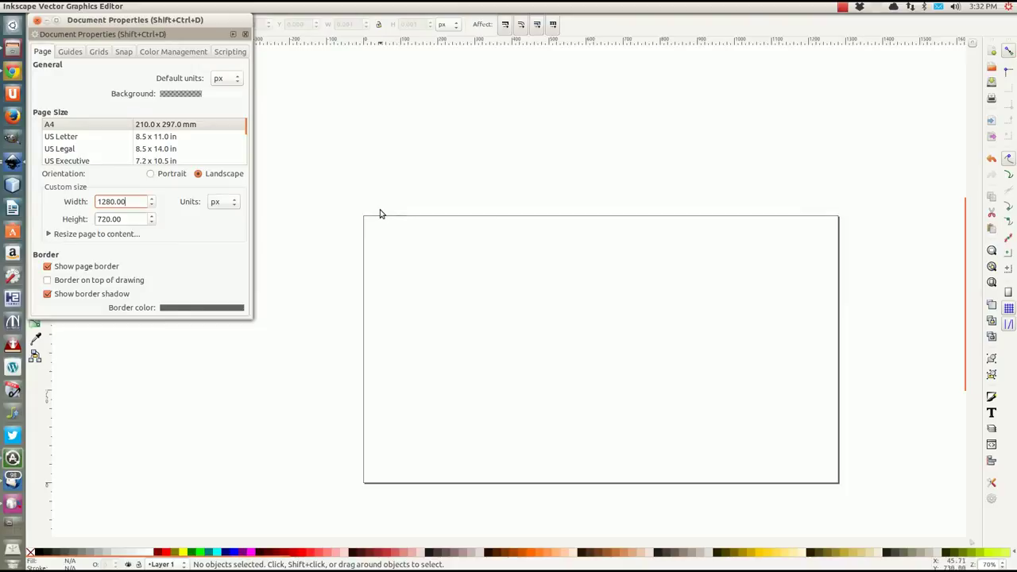
key(Return)
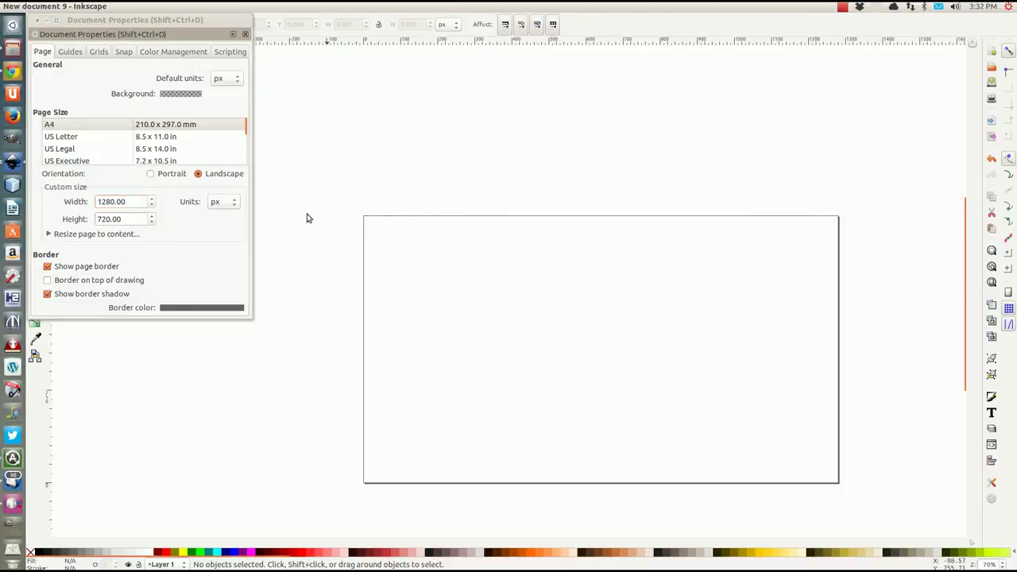
click(36, 23)
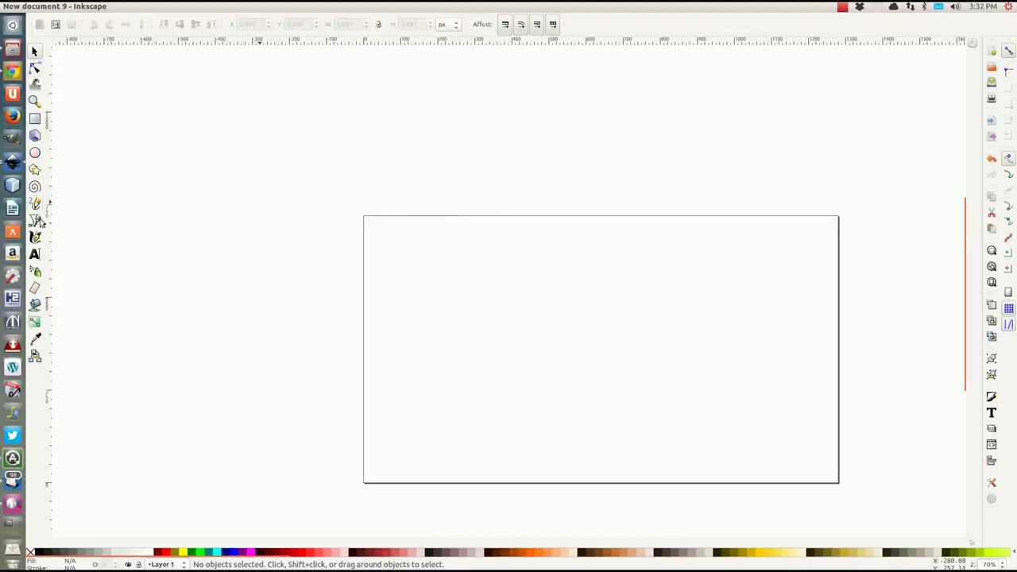
Add a '16:9' text object on the page.
click(35, 254)
click(483, 272)
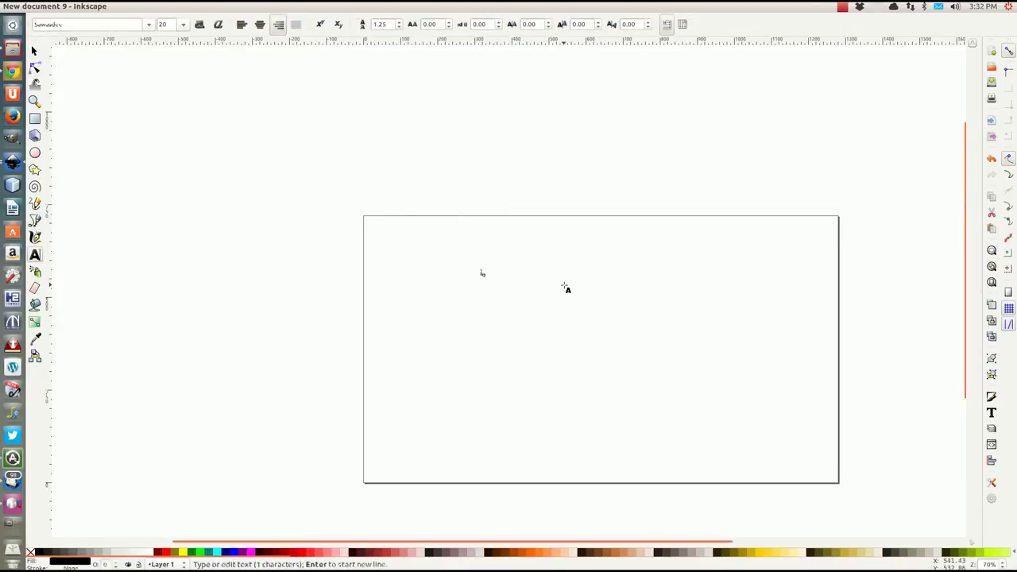
text(abcd)
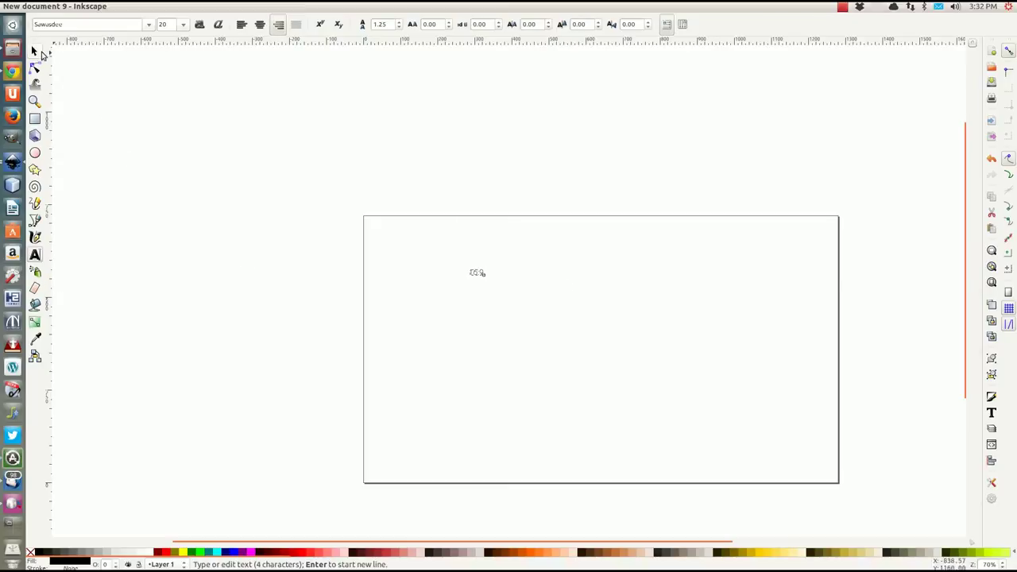
click(34, 51)
Enlarge the 16:9 text, centre it on the page and recentre the view.
drag(488, 278, 644, 376)
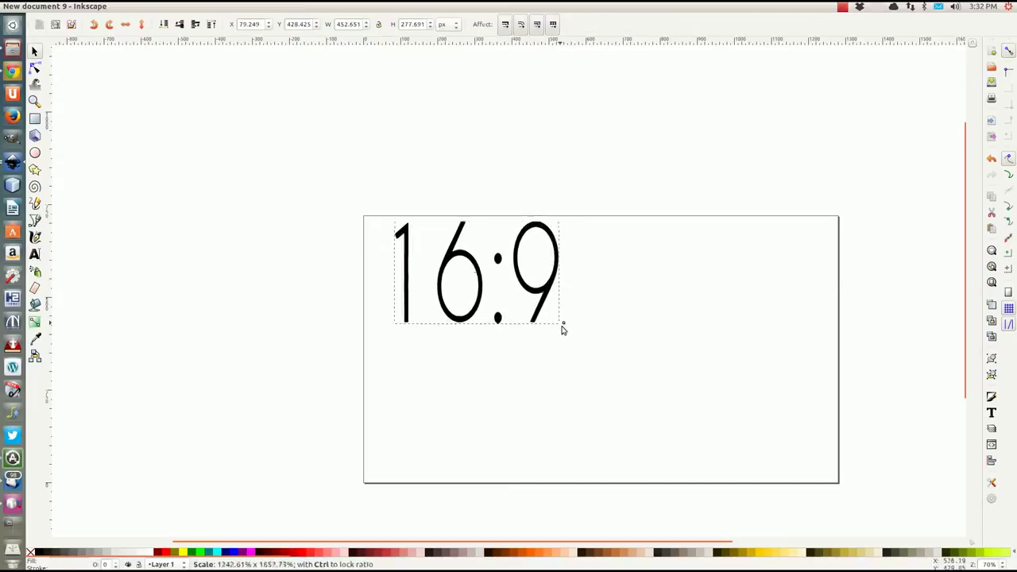
drag(620, 325, 662, 369)
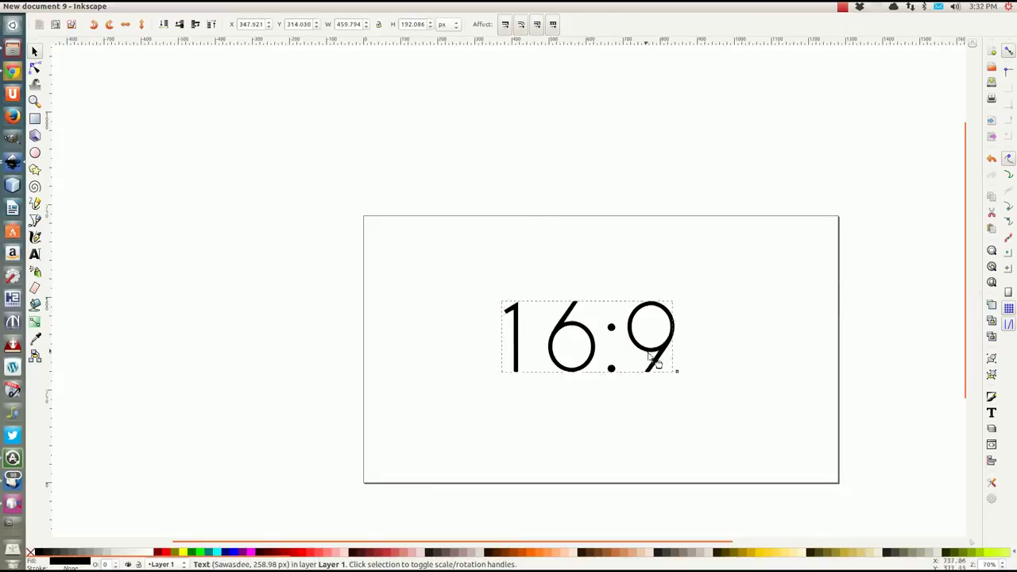
click(572, 363)
click(418, 311)
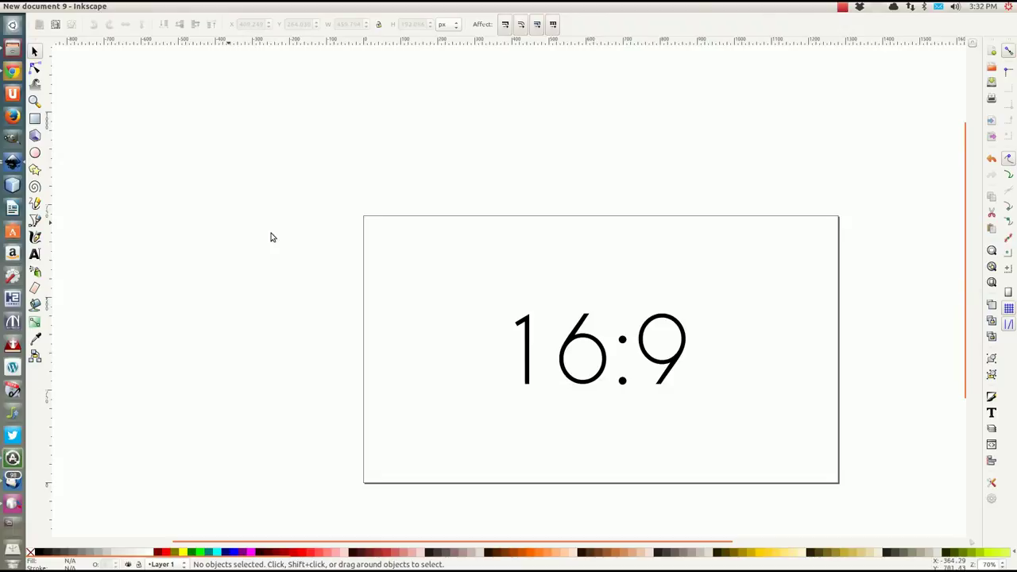
scroll(270, 237, down, 1)
scroll(326, 243, down, 1)
mouse_move(514, 331)
mouse_down()
mouse_move(434, 337)
mouse_move(371, 295)
mouse_up()
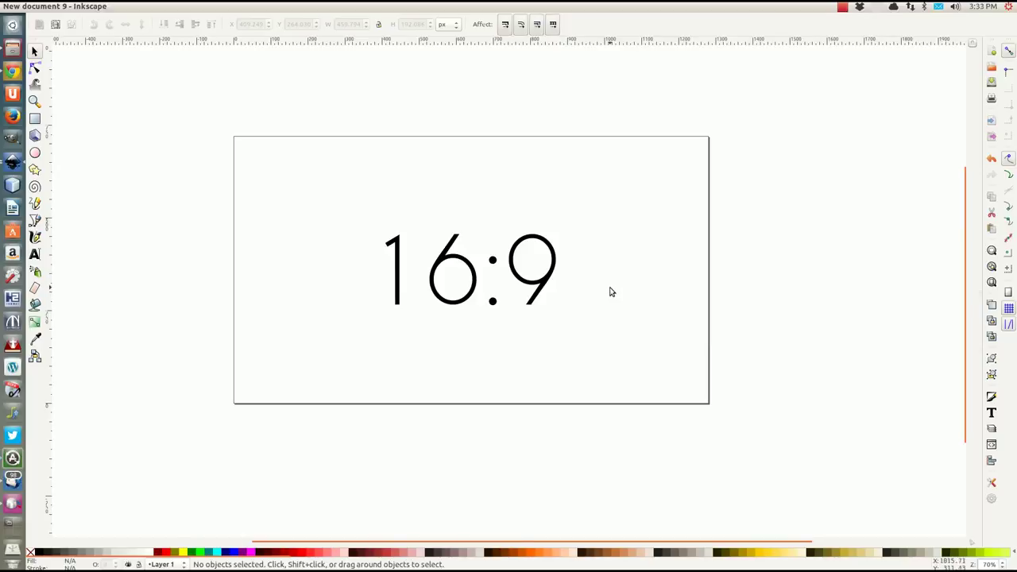
Delete the 16:9 text and start File > Import.
click(545, 291)
key(Delete)
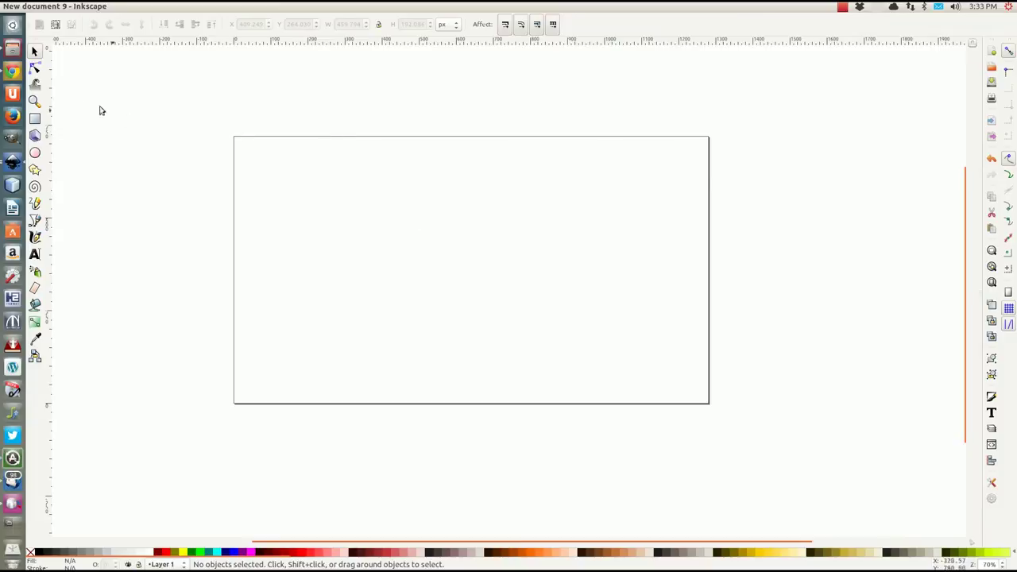
click(44, 6)
mouse_move(56, 18)
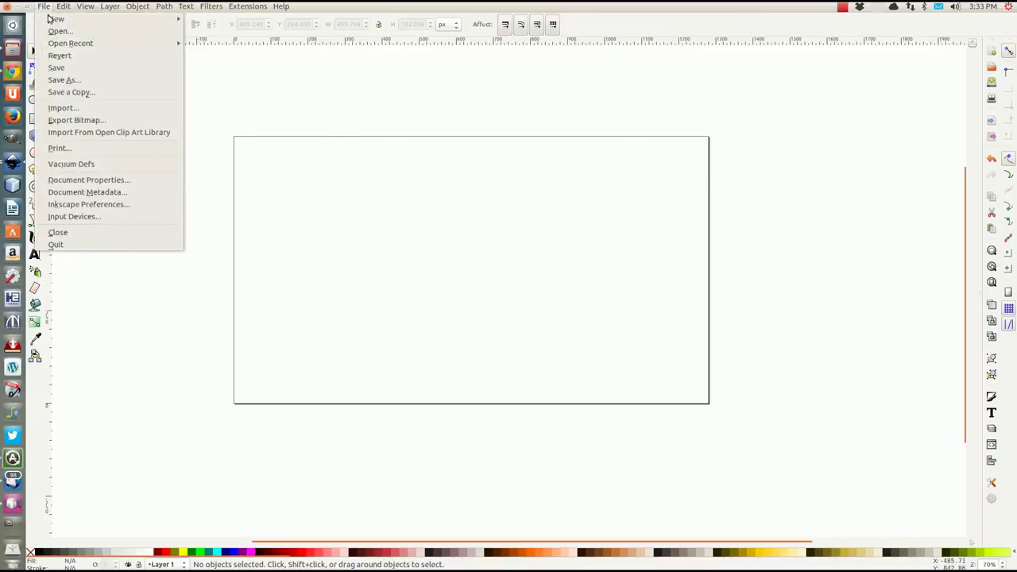
click(60, 109)
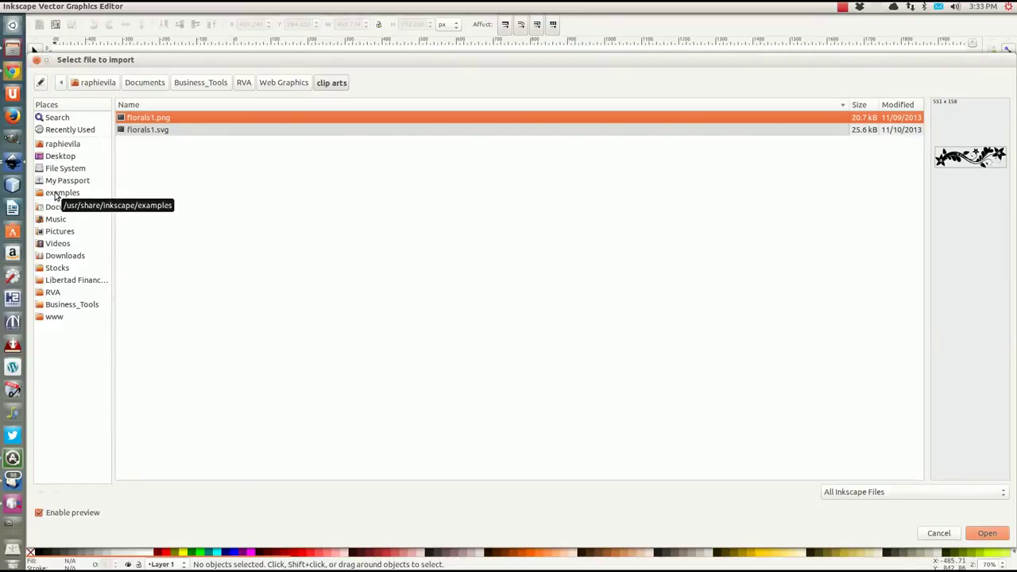
Browse the import dialog to Stocks > Stock Exchange, then switch to Chrome.
click(50, 269)
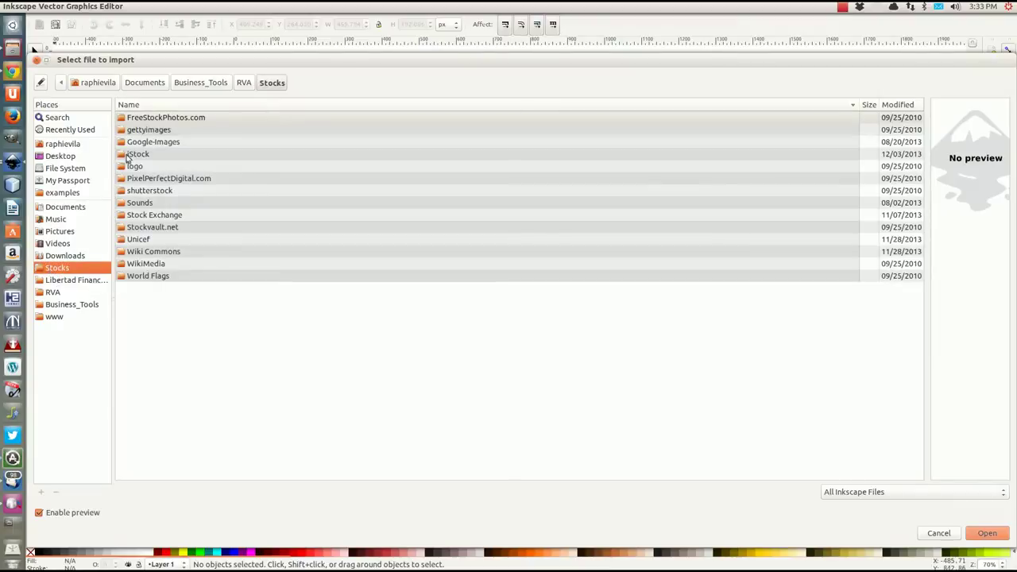
click(153, 217)
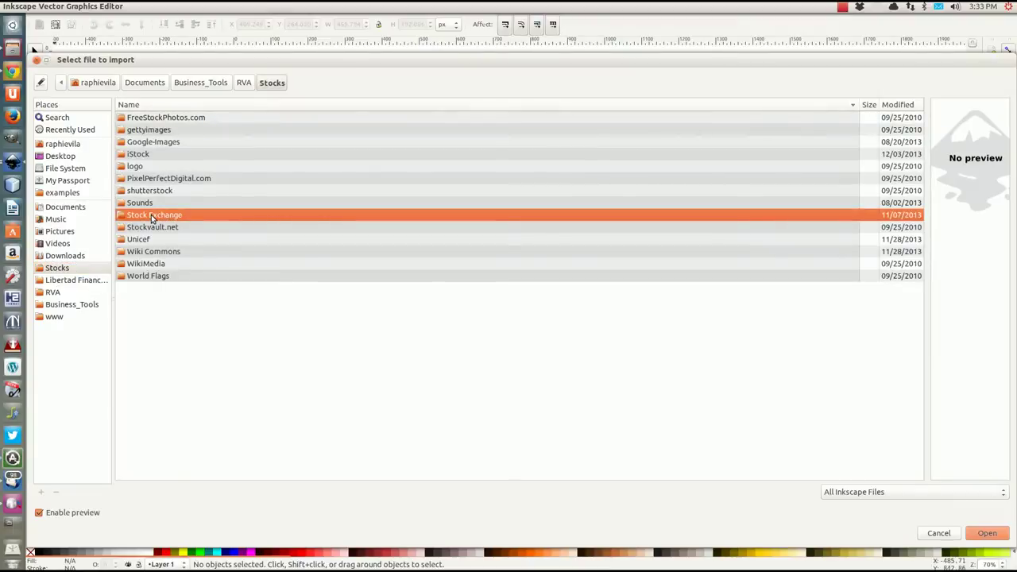
double_click(146, 217)
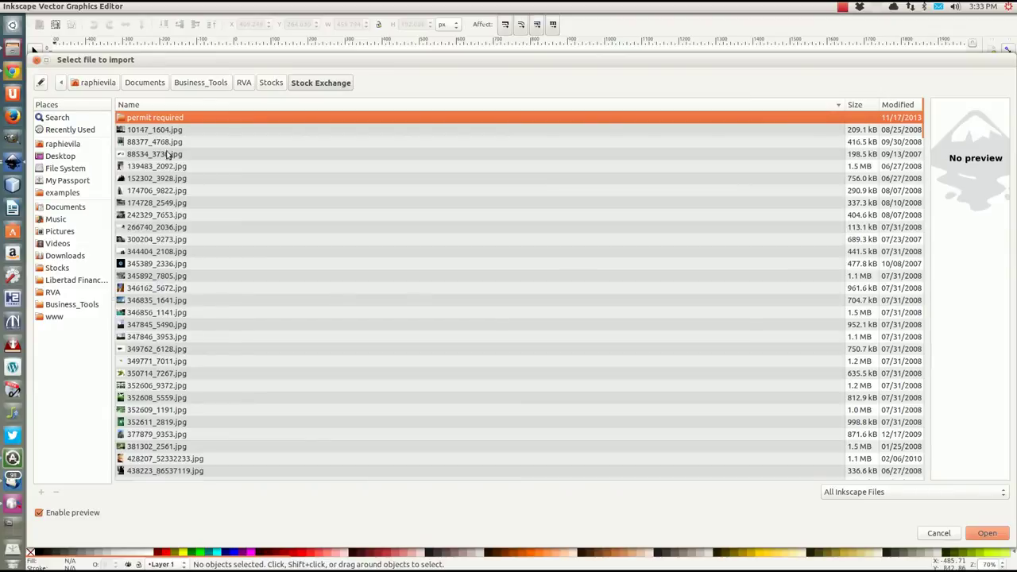
click(12, 71)
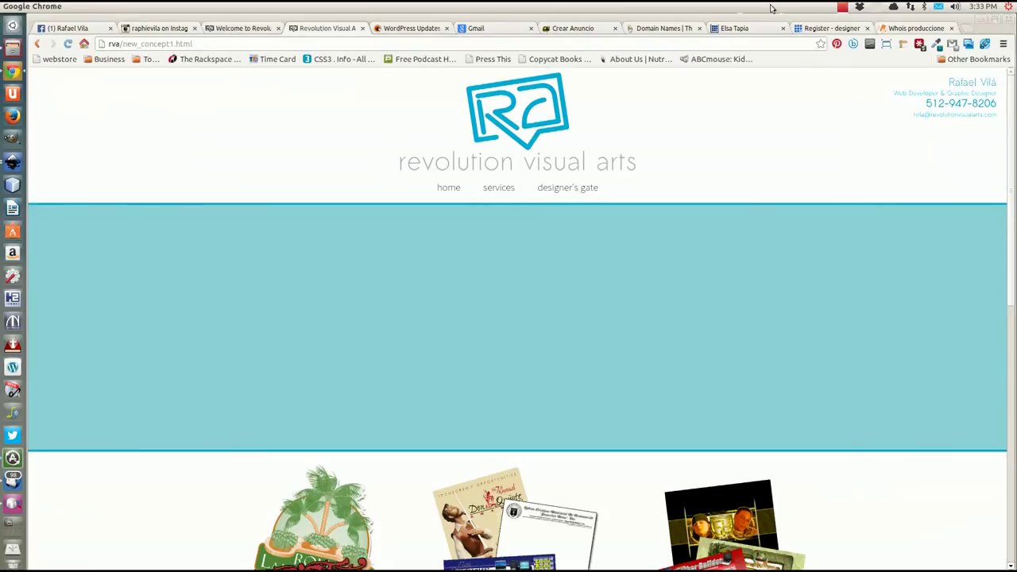
Close the unneeded Chrome tabs, including Whois, Domain Names, Gmail, WordPress, Instagram and Facebook.
click(952, 29)
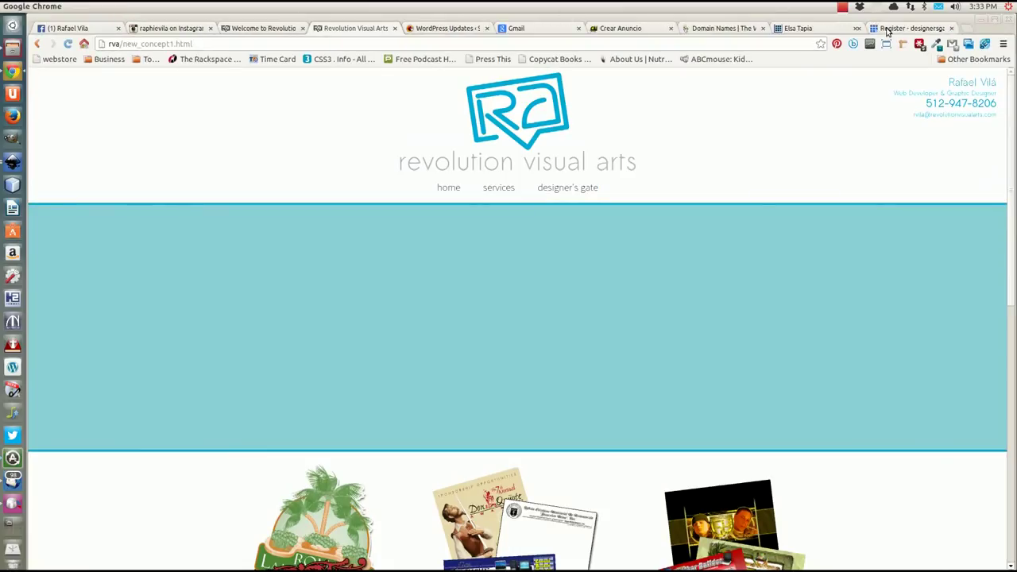
click(953, 29)
click(951, 28)
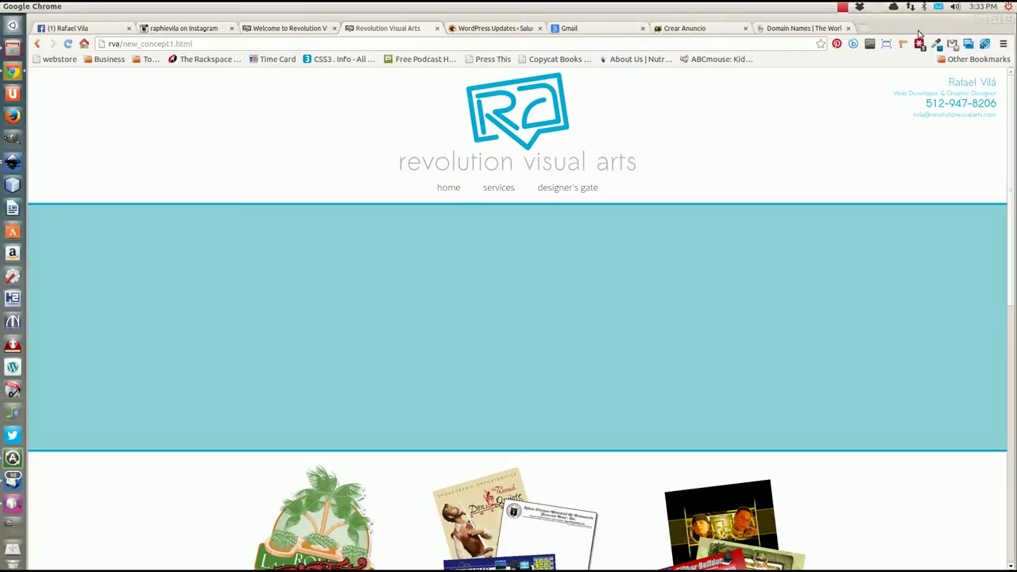
click(848, 29)
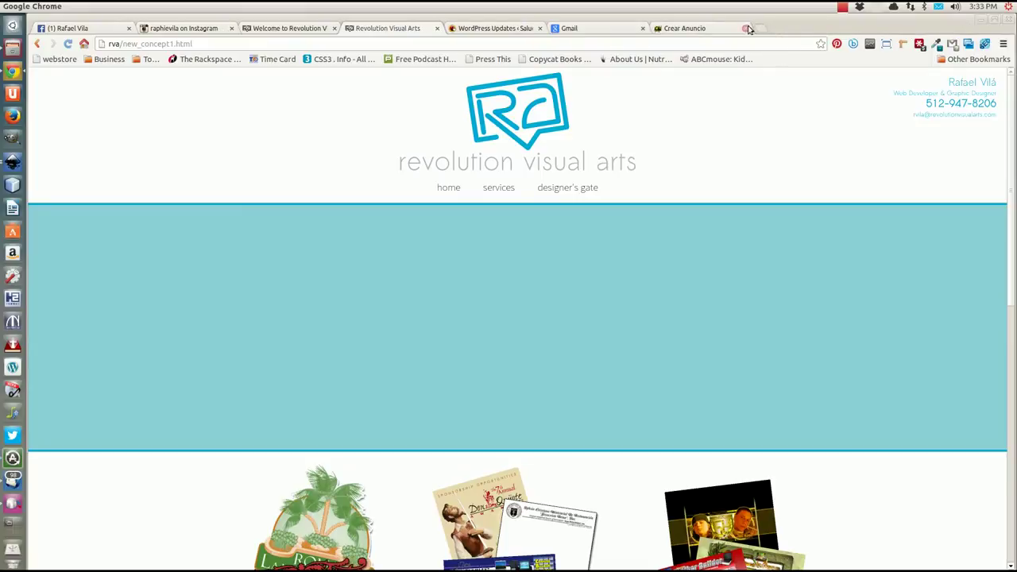
click(745, 29)
click(643, 28)
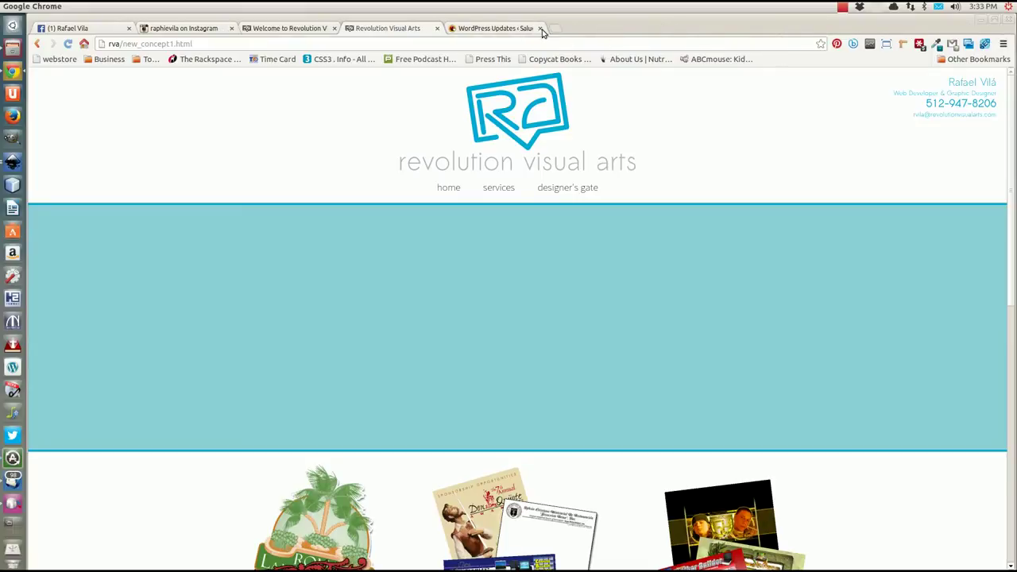
click(539, 28)
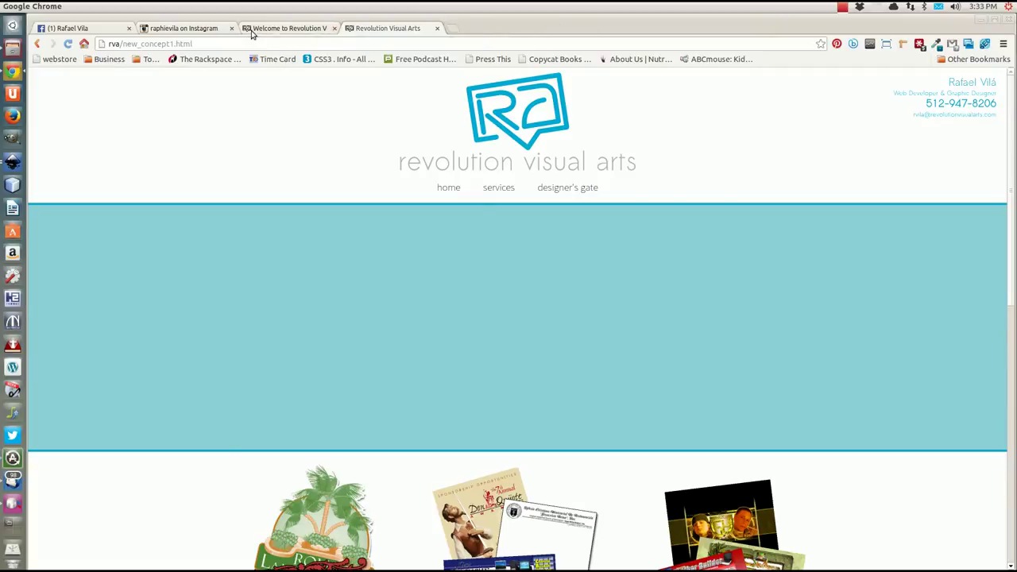
click(232, 28)
click(129, 28)
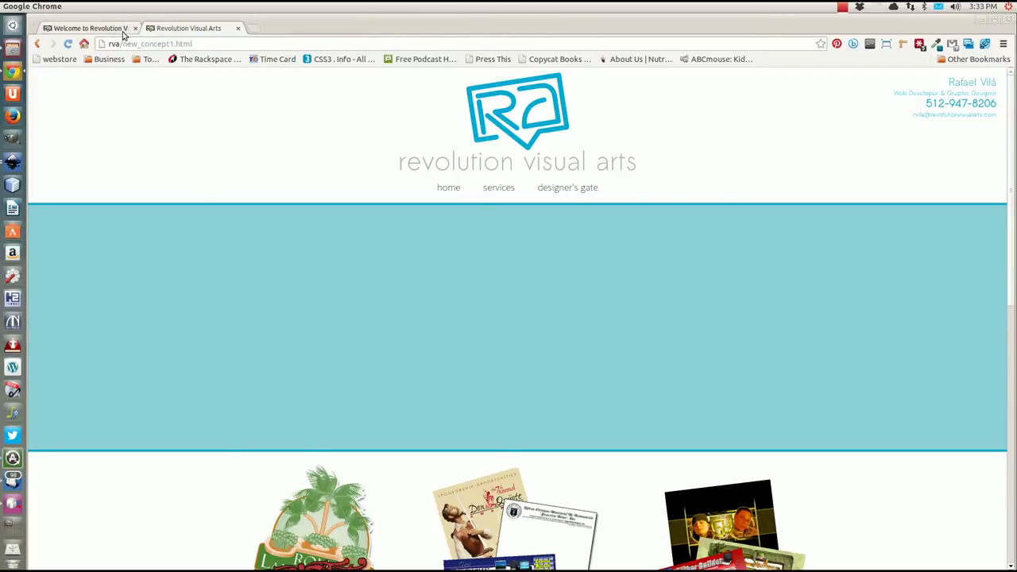
In a new tab, go to sxc.hu and dismiss the cookie notice.
click(245, 28)
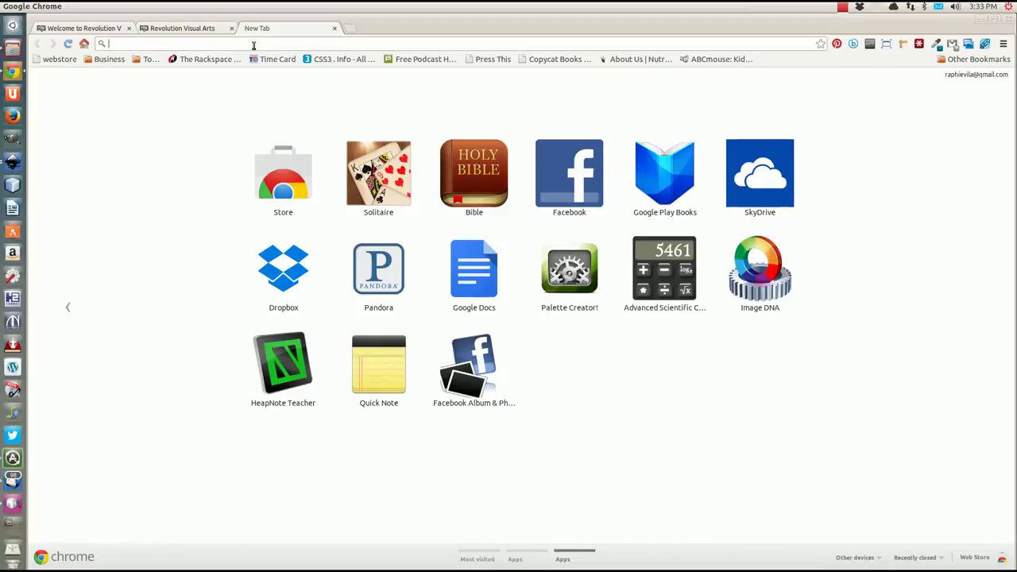
text(sxc.)
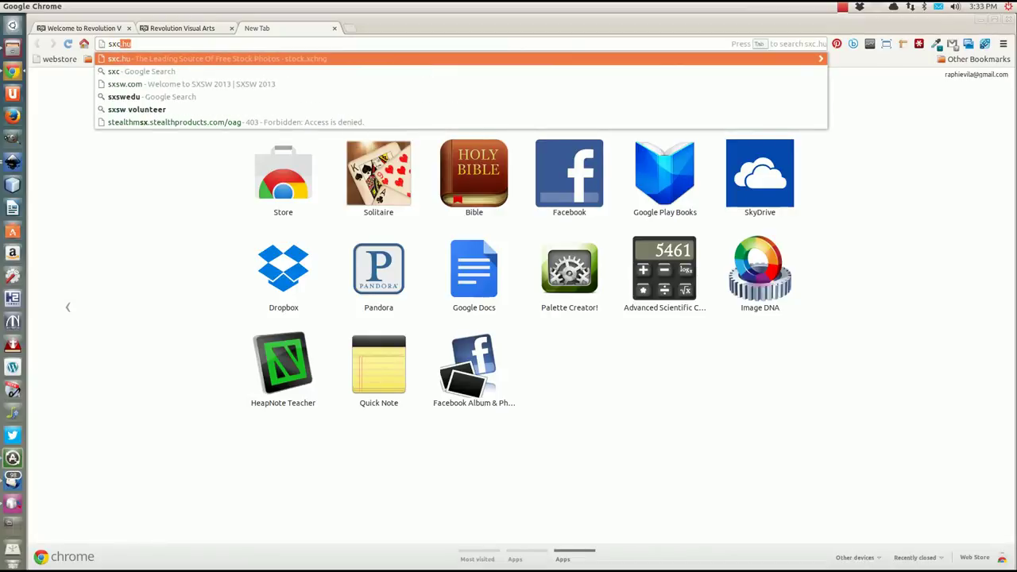
text(hu)
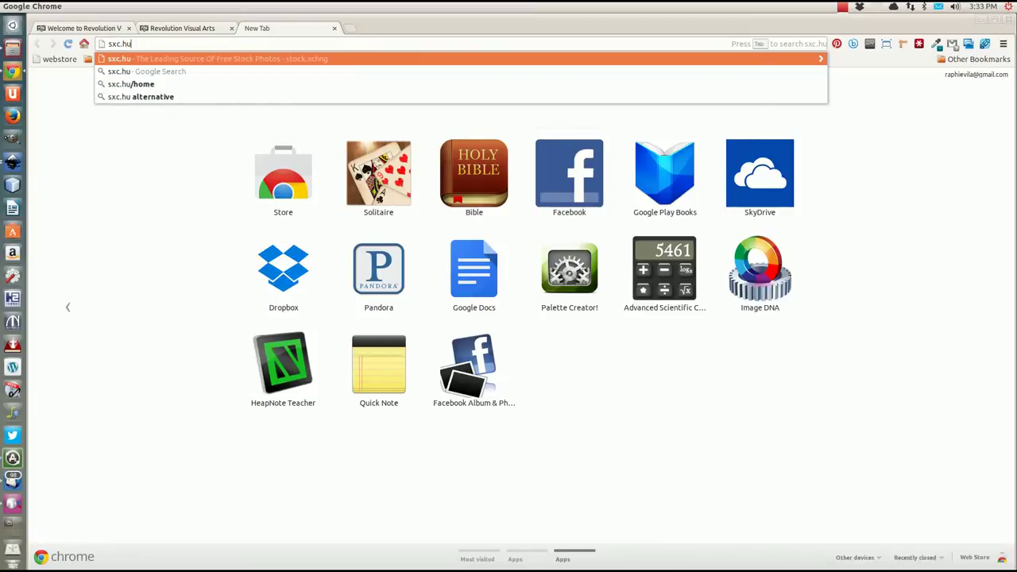
key(Return)
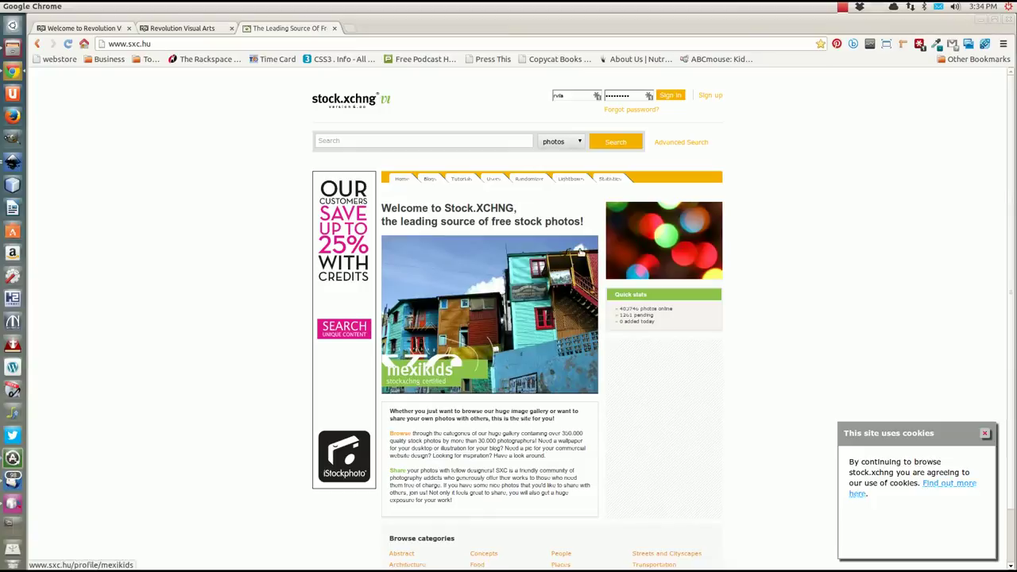
click(985, 433)
scroll(834, 355, down, 1)
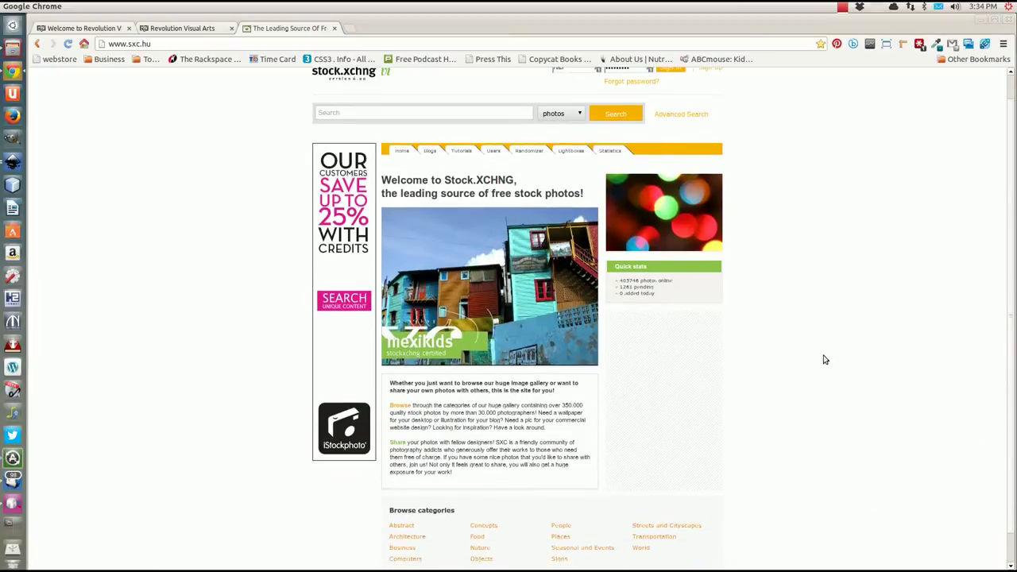
scroll(767, 372, up, 1)
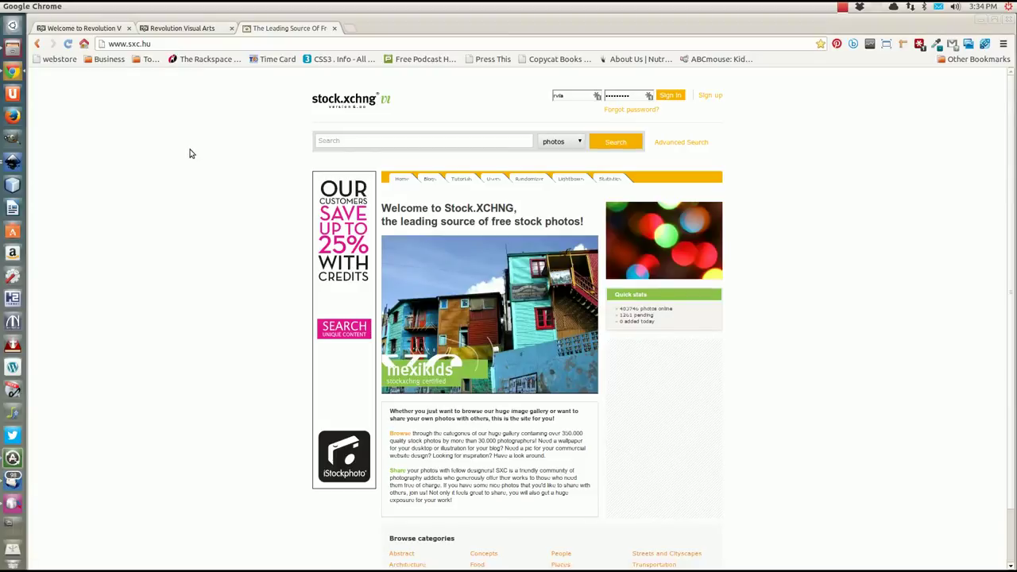
Import 346856_1141.jpg as a linked image, zoom out and begin scaling it down.
click(13, 163)
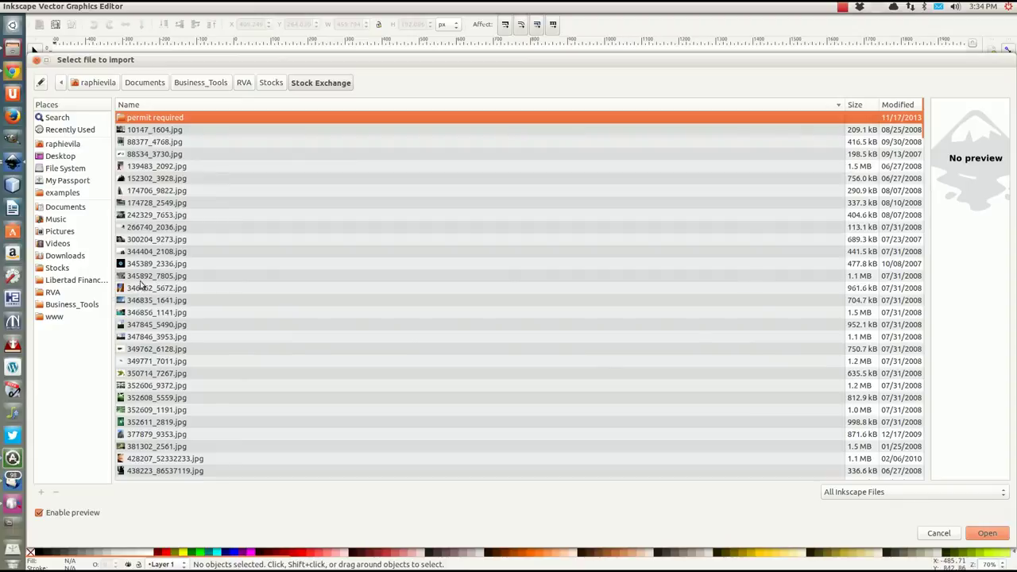
click(141, 314)
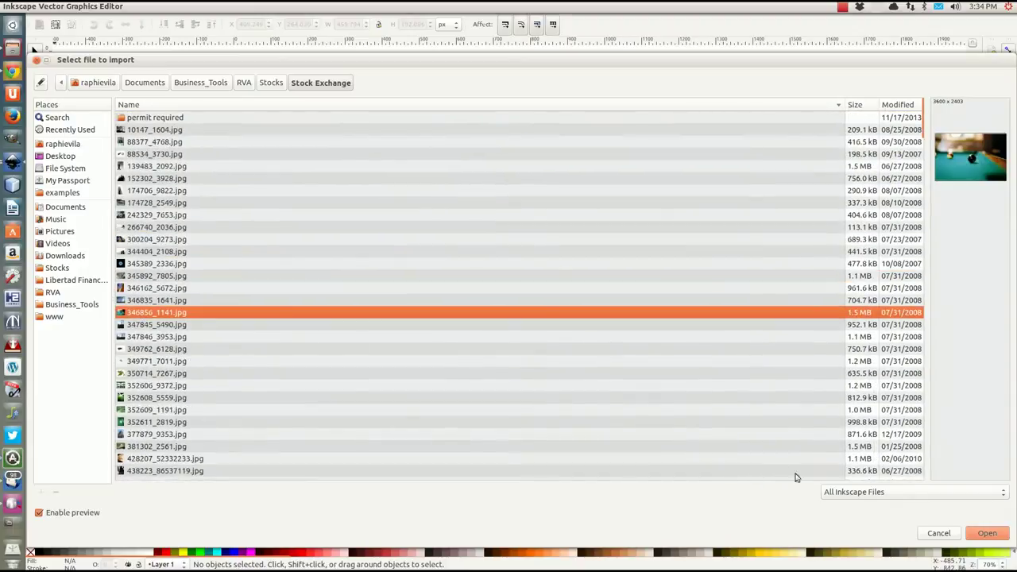
click(989, 534)
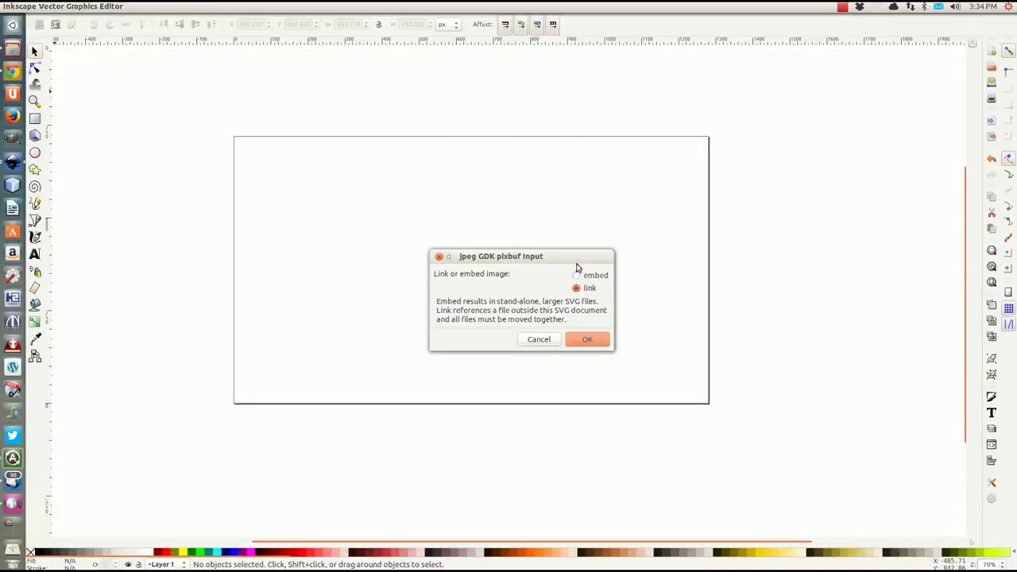
click(599, 345)
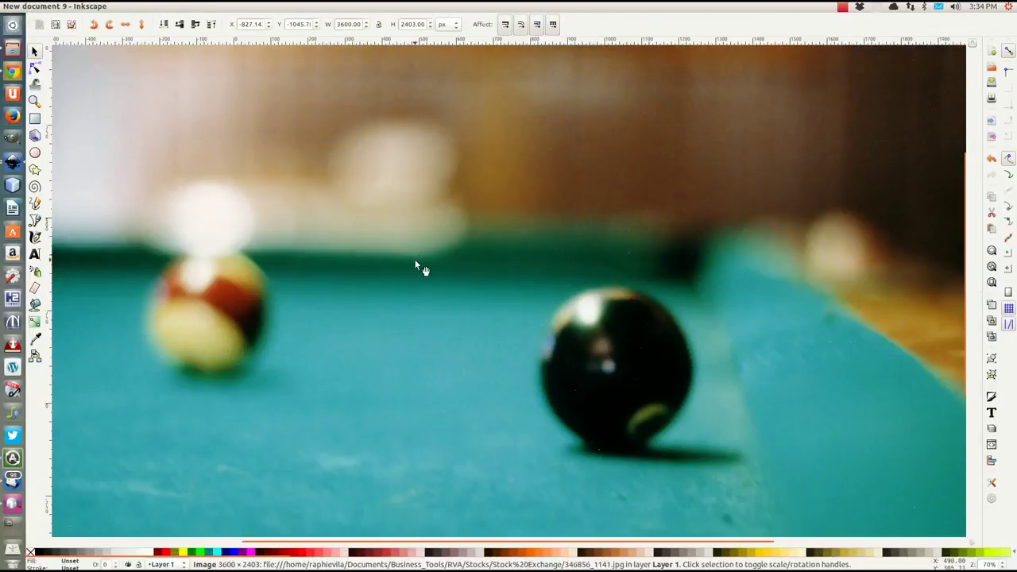
scroll(418, 236, down, 2)
scroll(418, 237, down, 2)
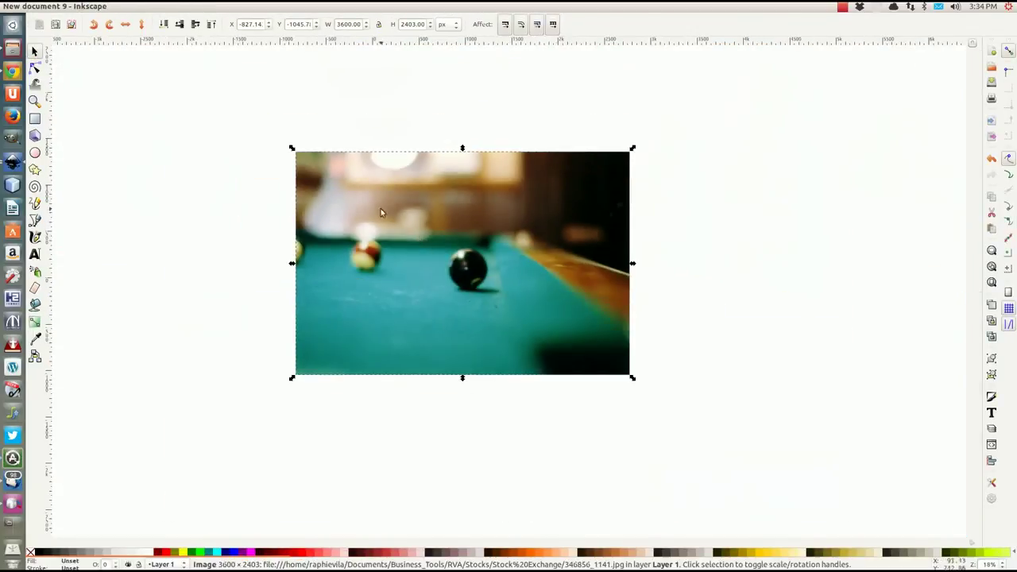
drag(290, 150, 350, 205)
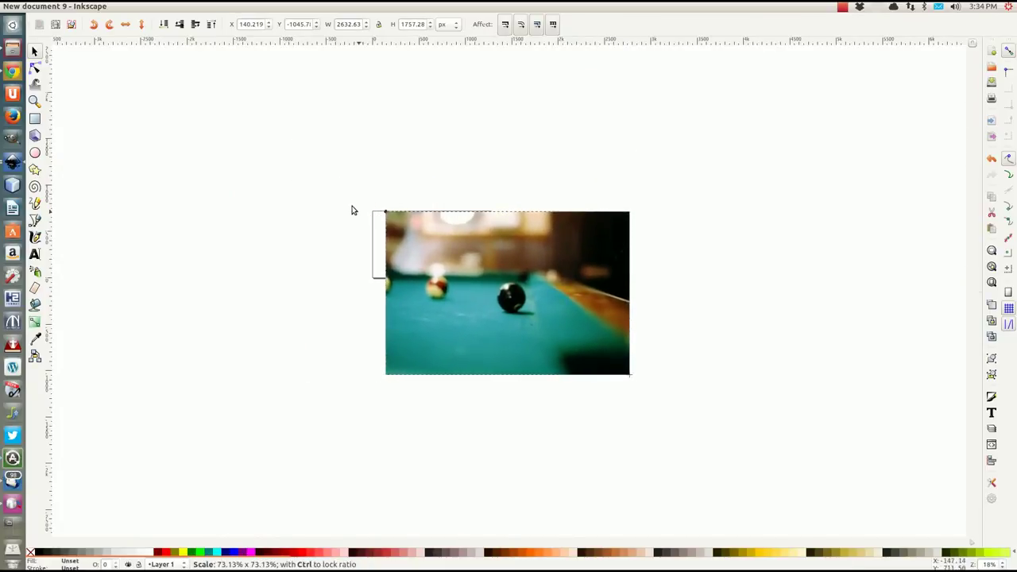
Shrink the pool-table photo down to a small thumbnail.
drag(349, 204, 353, 209)
drag(633, 378, 484, 350)
ctrl+scroll(454, 274, up, 1)
ctrl+scroll(449, 271, up, 1)
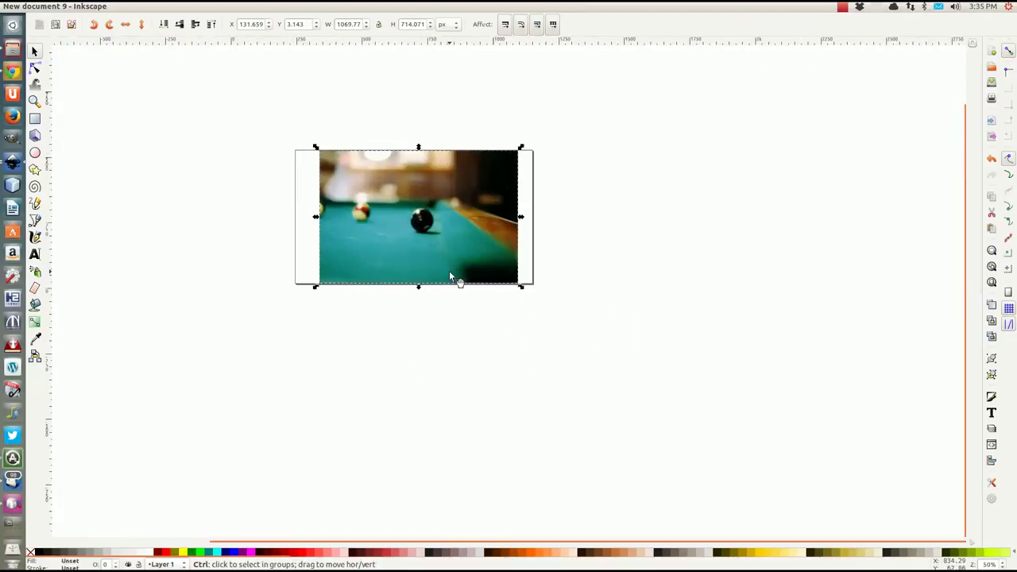
ctrl+scroll(449, 271, up, 1)
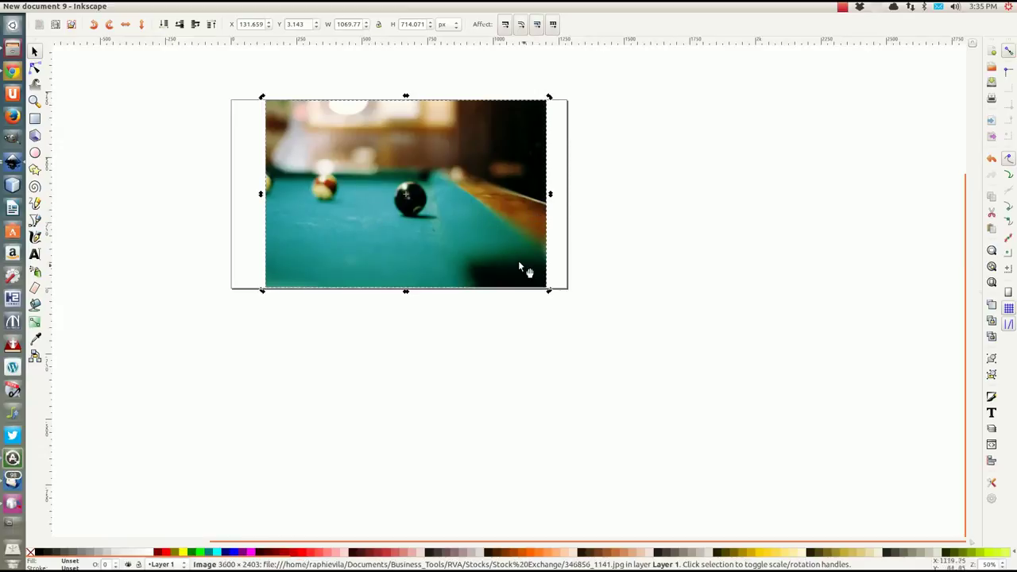
Enlarge the photo to about 1381.64 × 922.249 px and shift it to cover the page.
drag(550, 288, 567, 322)
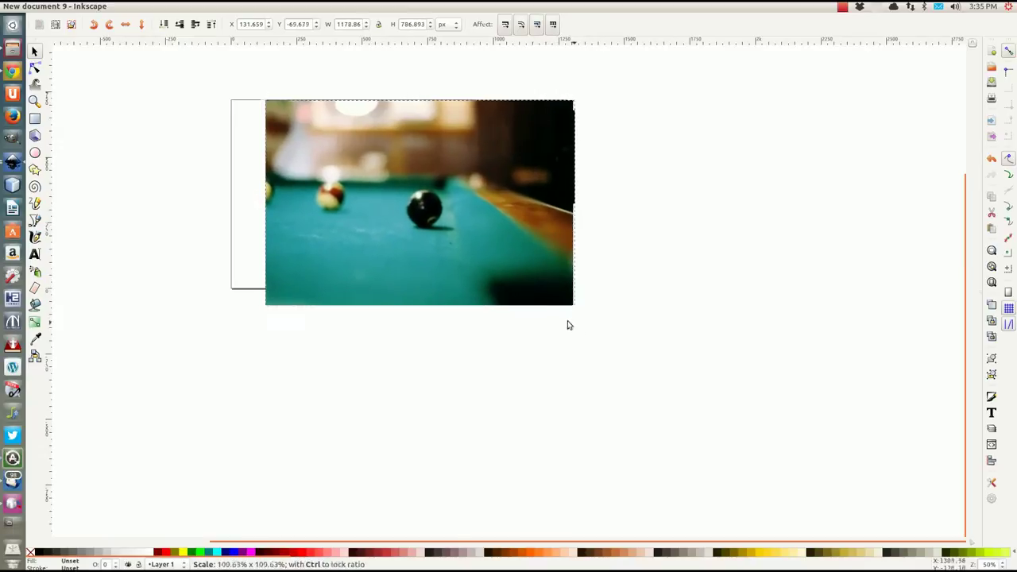
drag(262, 97, 195, 67)
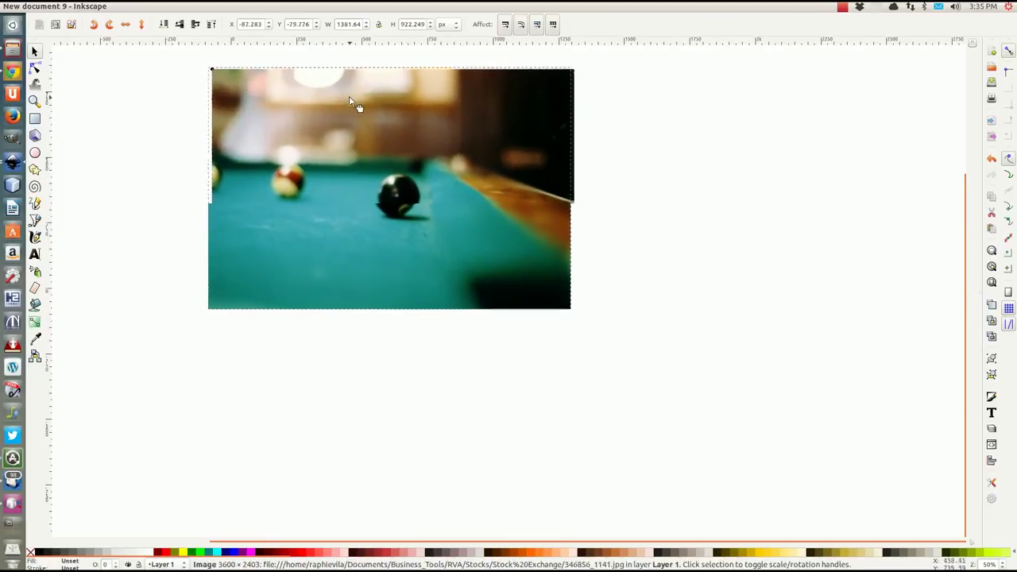
drag(357, 102, 366, 115)
scroll(424, 319, up, 3)
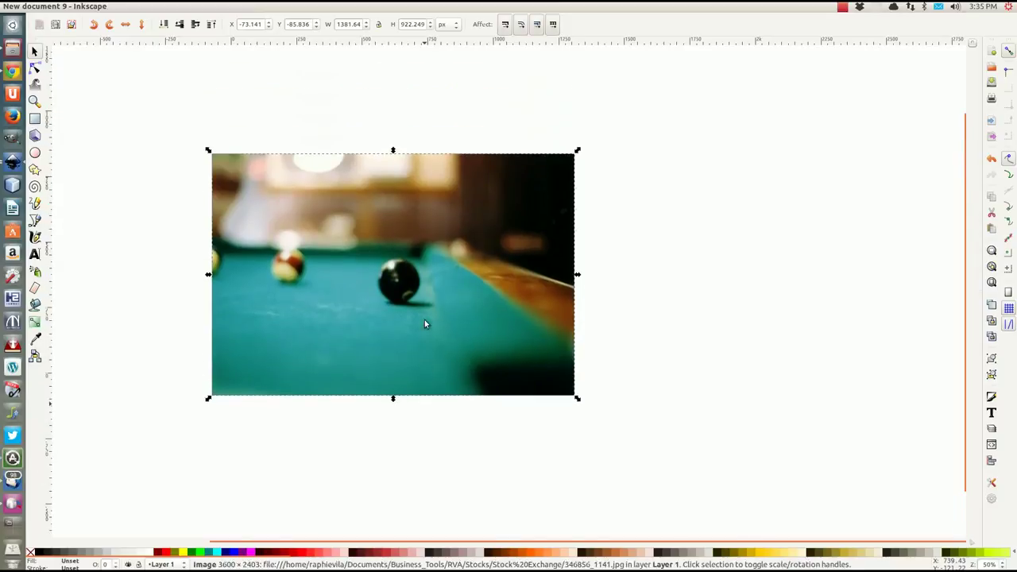
scroll(291, 418, down, 1)
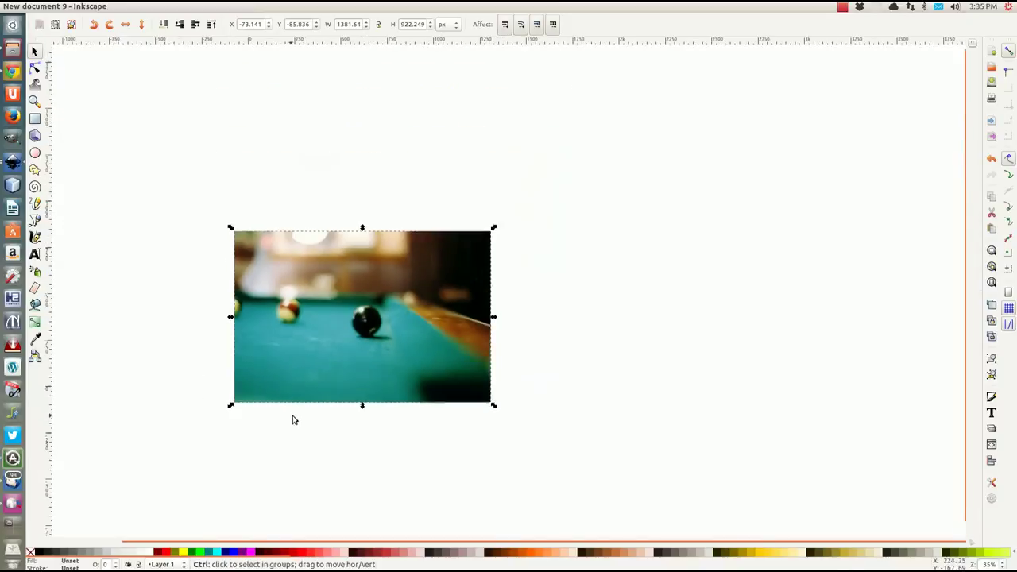
drag(291, 418, 409, 363)
scroll(445, 361, up, 1)
scroll(445, 360, down, 1)
scroll(452, 327, up, 3)
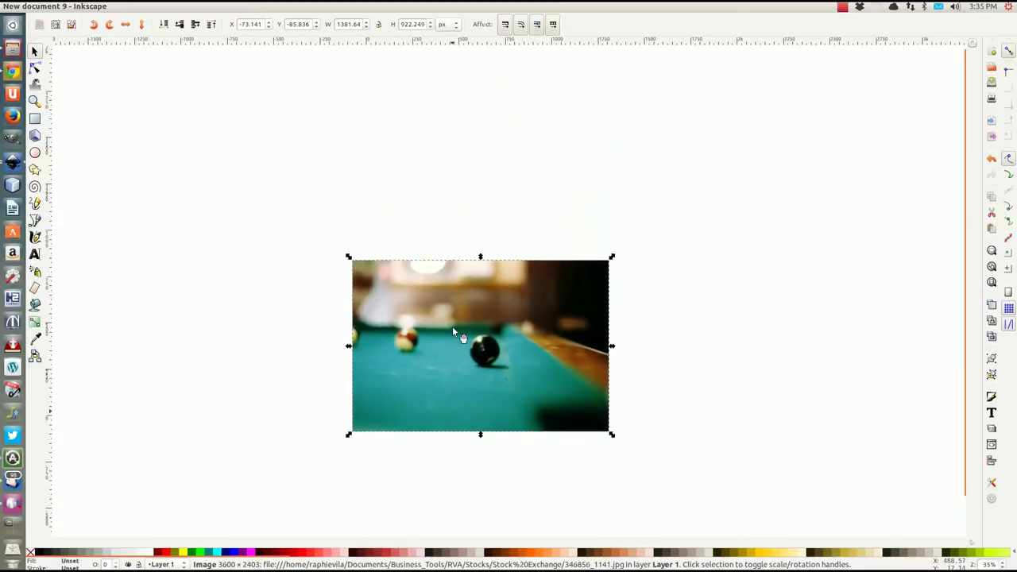
scroll(457, 313, down, 3)
scroll(459, 309, up, 2)
scroll(461, 300, up, 1)
scroll(443, 268, up, 1)
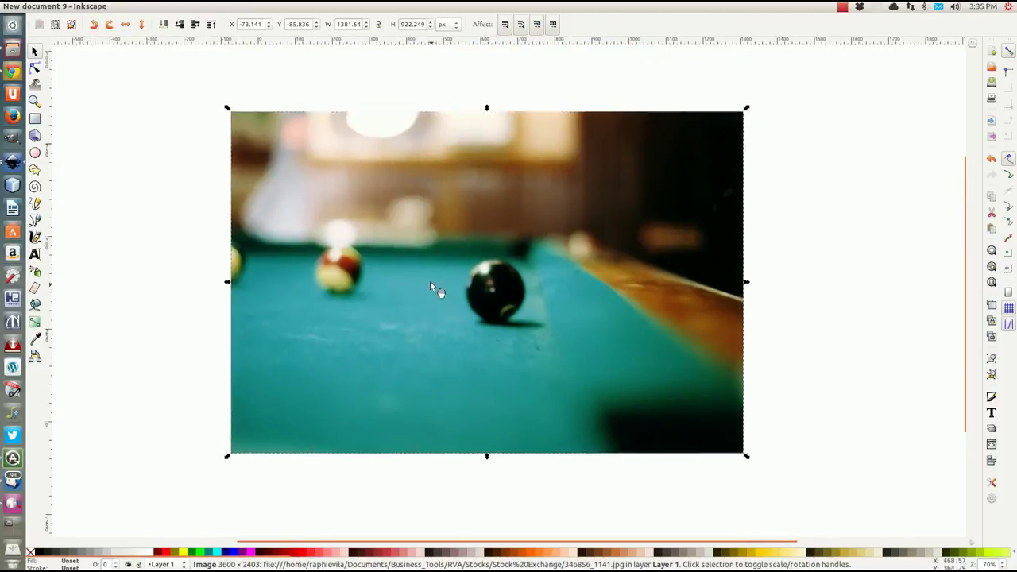
Turn on 'Border on top of drawing' in Document Properties.
click(44, 6)
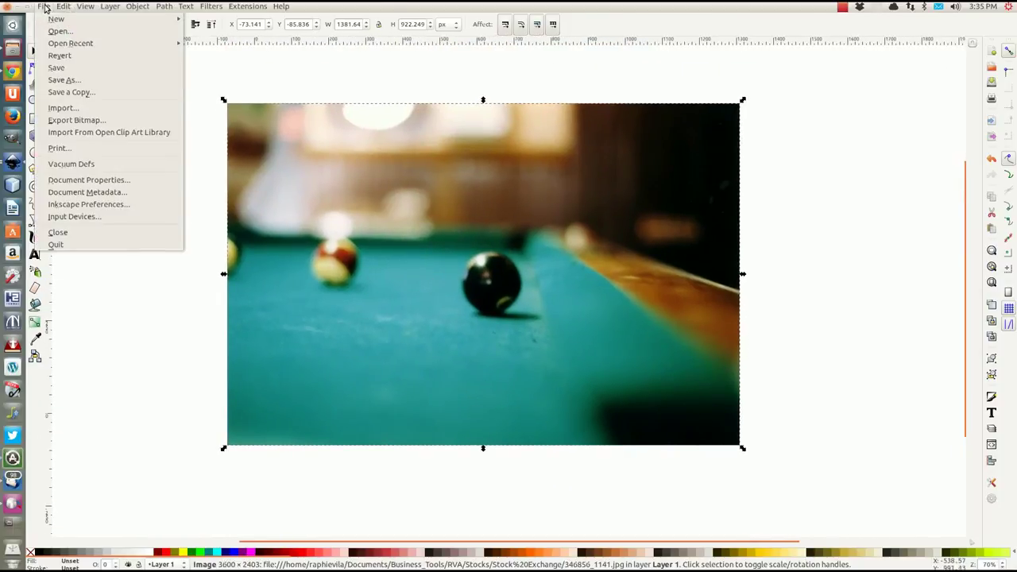
click(88, 179)
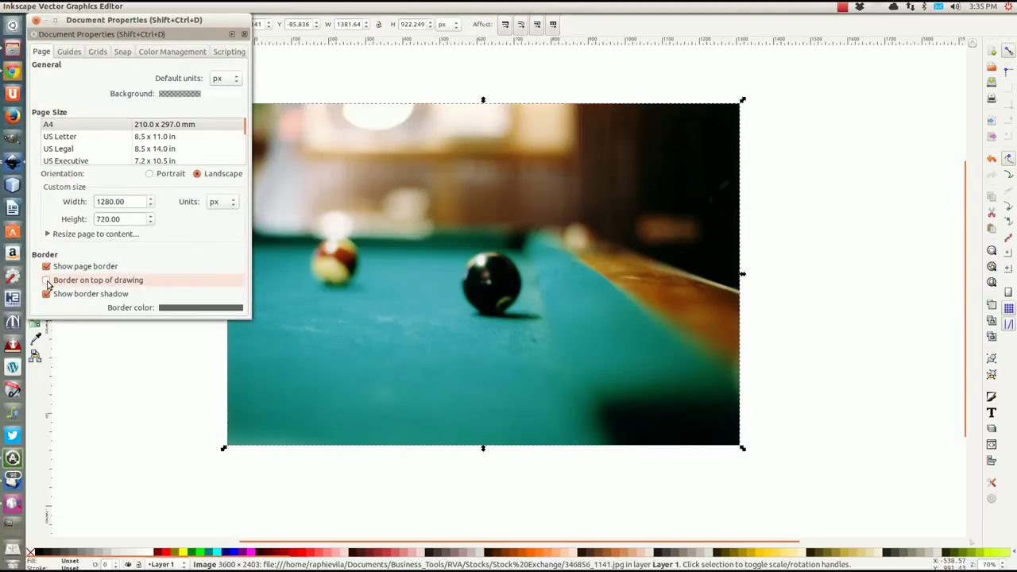
click(47, 280)
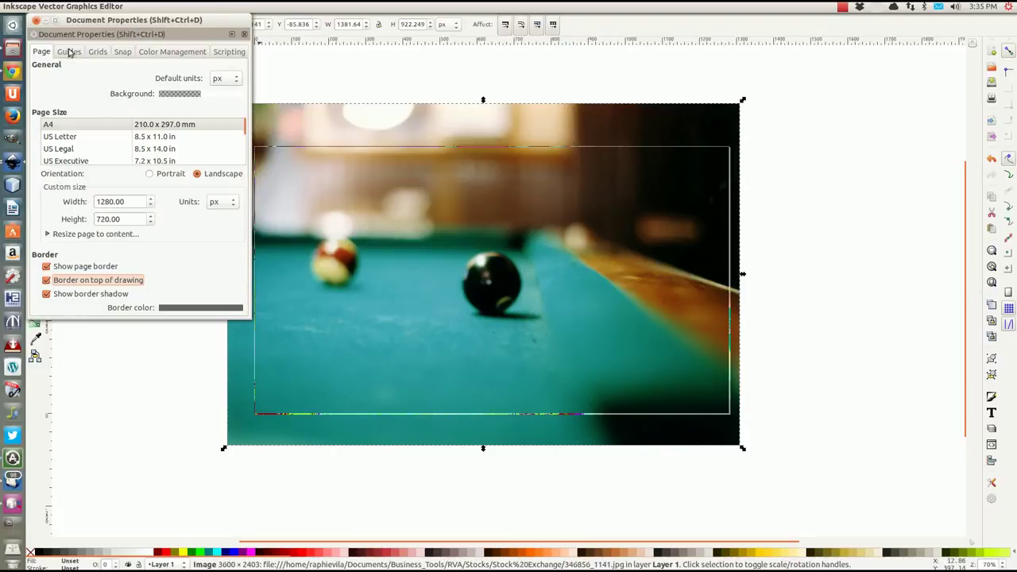
click(36, 22)
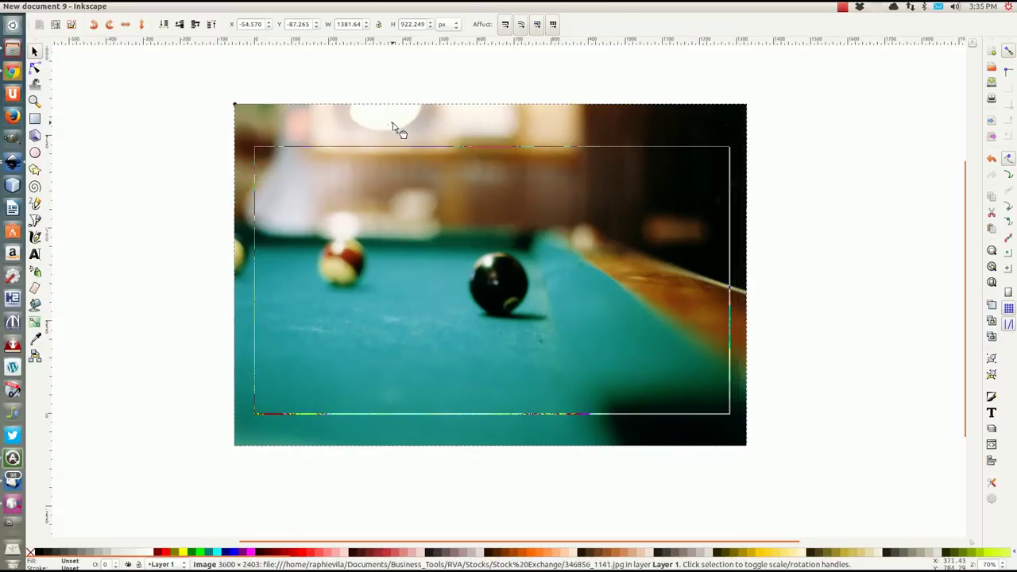
Nudge the pool-table photo right and down so it covers the 1280×720 page.
drag(383, 124, 393, 128)
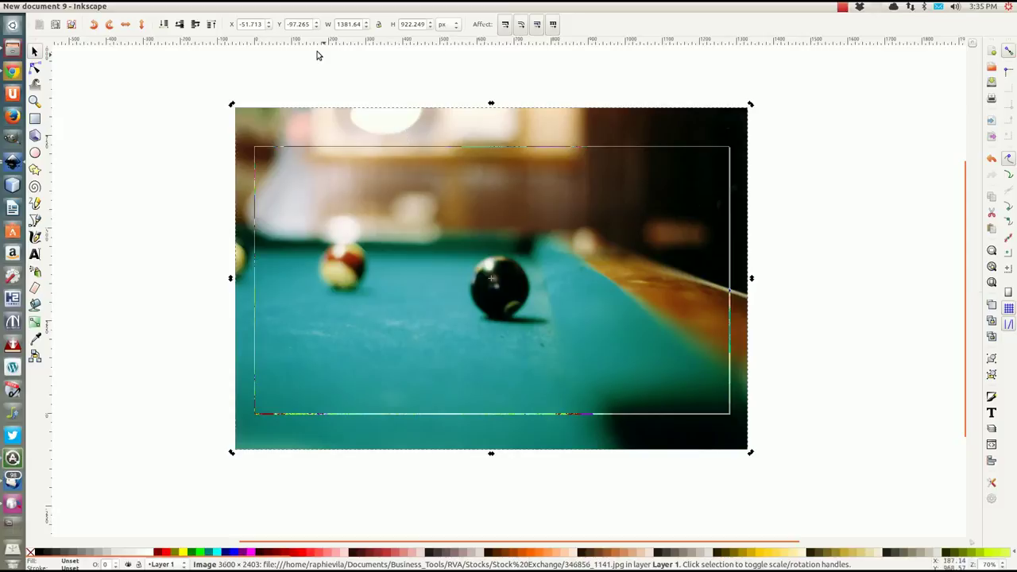
click(290, 83)
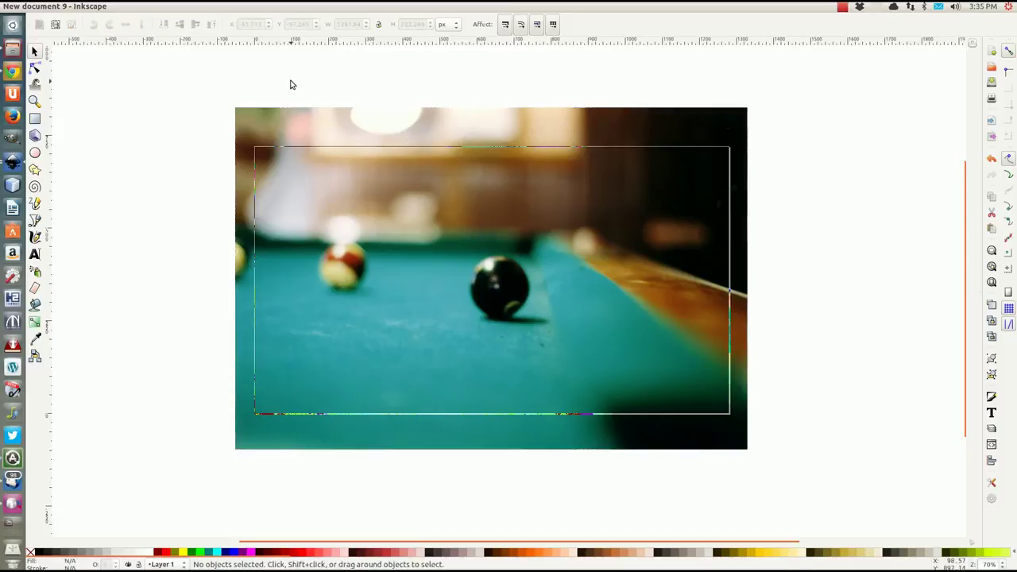
click(600, 125)
key(Down)
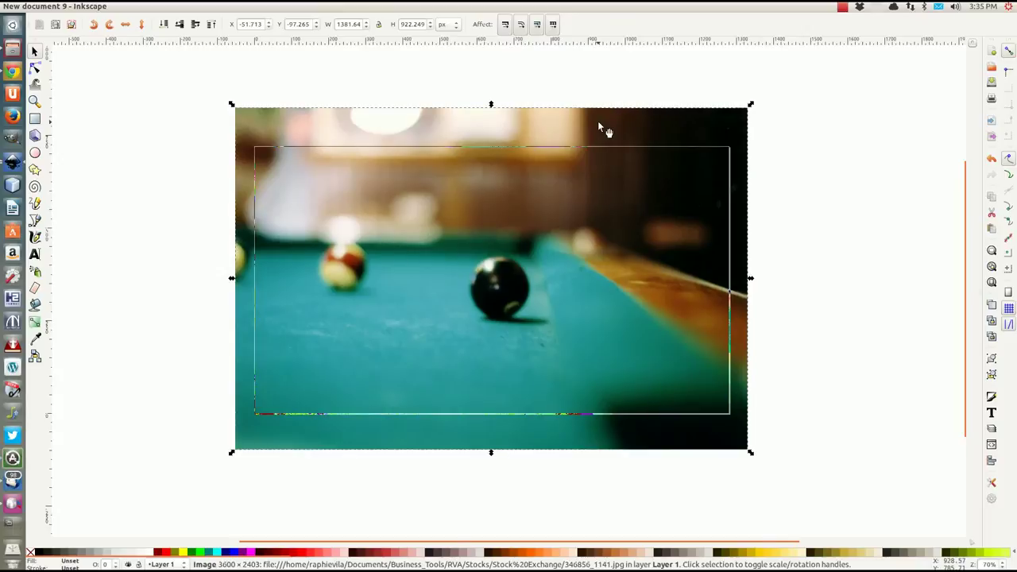
key(Escape)
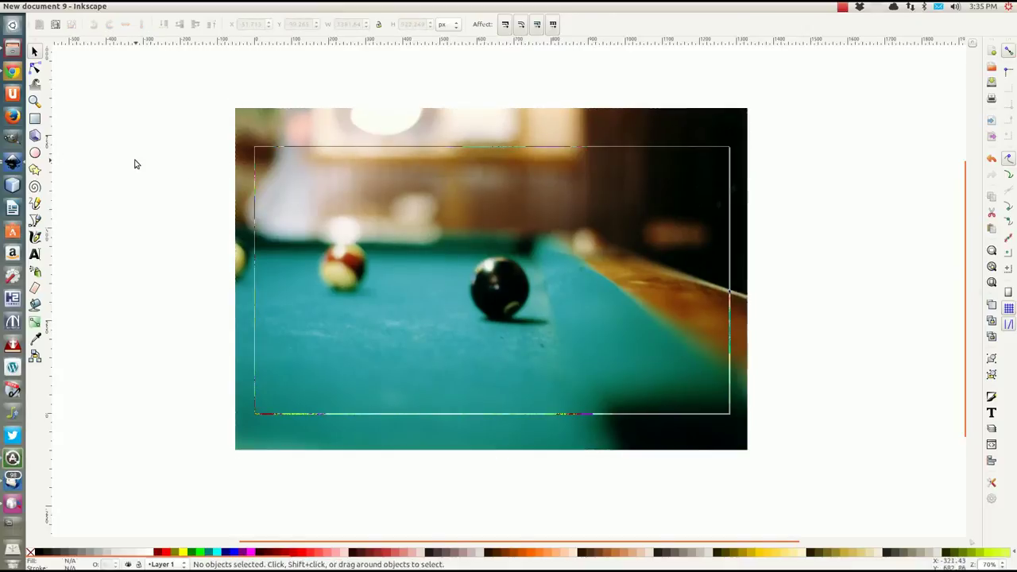
Reopen Document Properties to check the page border, then close it again.
click(44, 6)
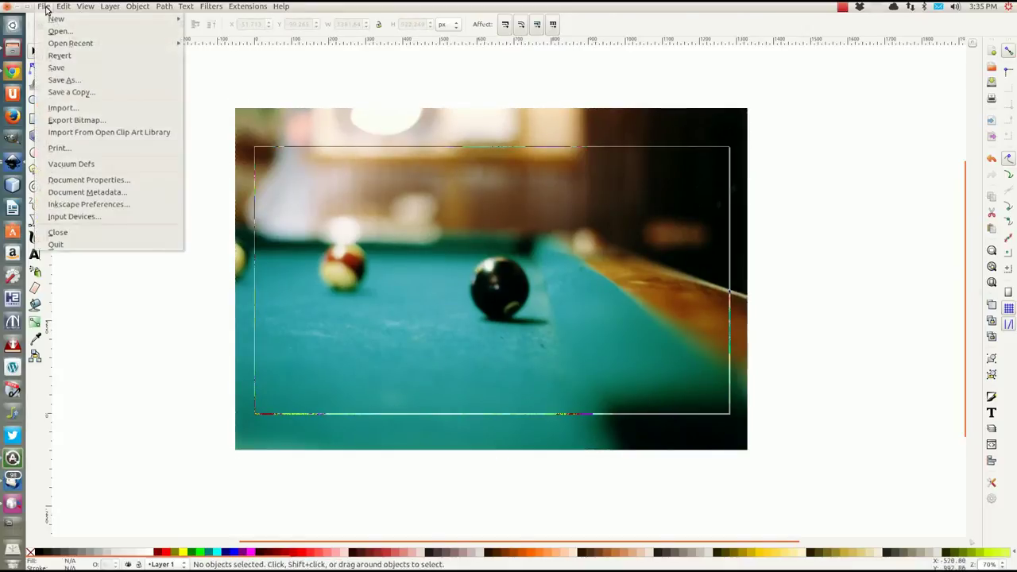
click(88, 180)
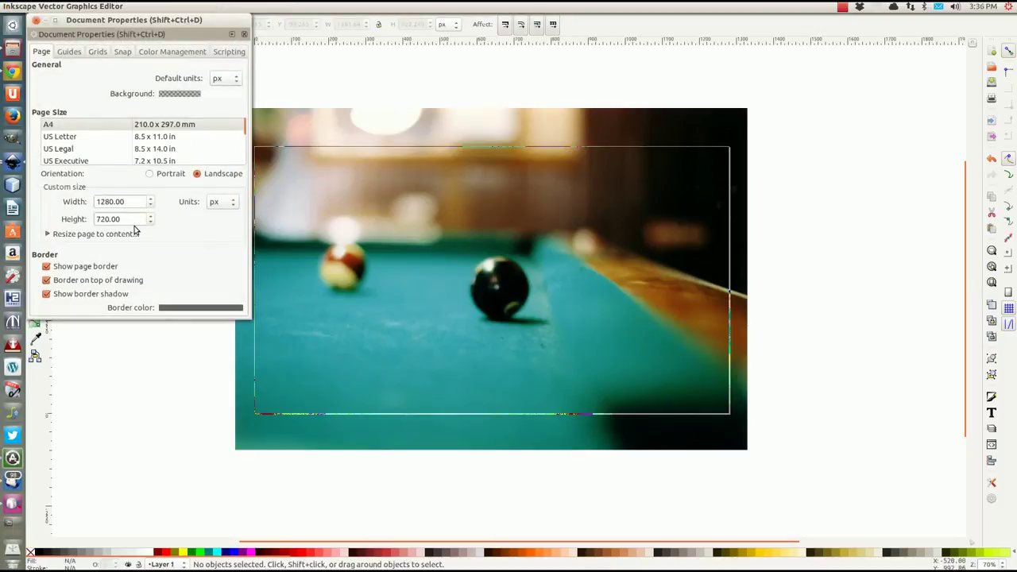
click(302, 94)
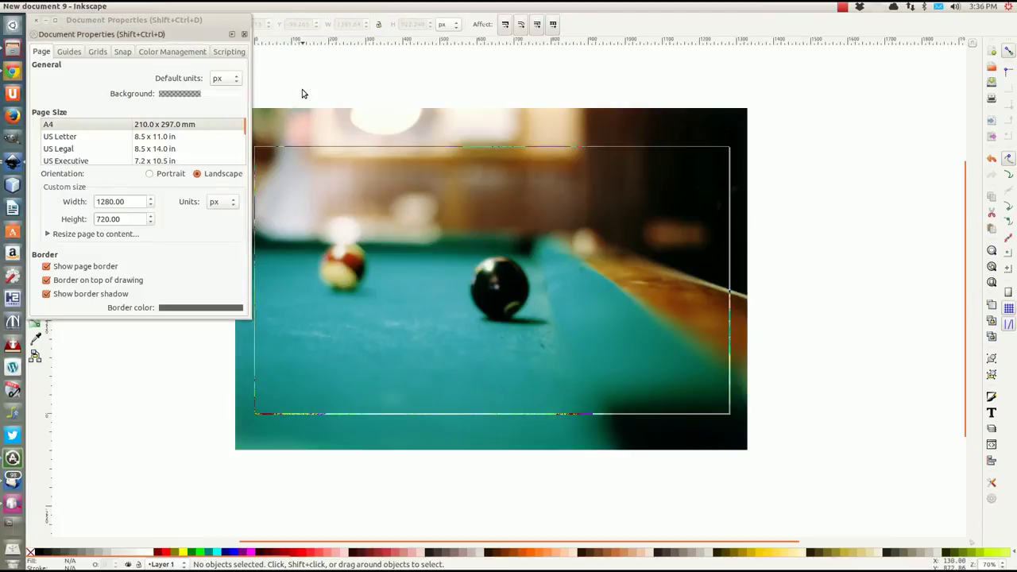
click(35, 21)
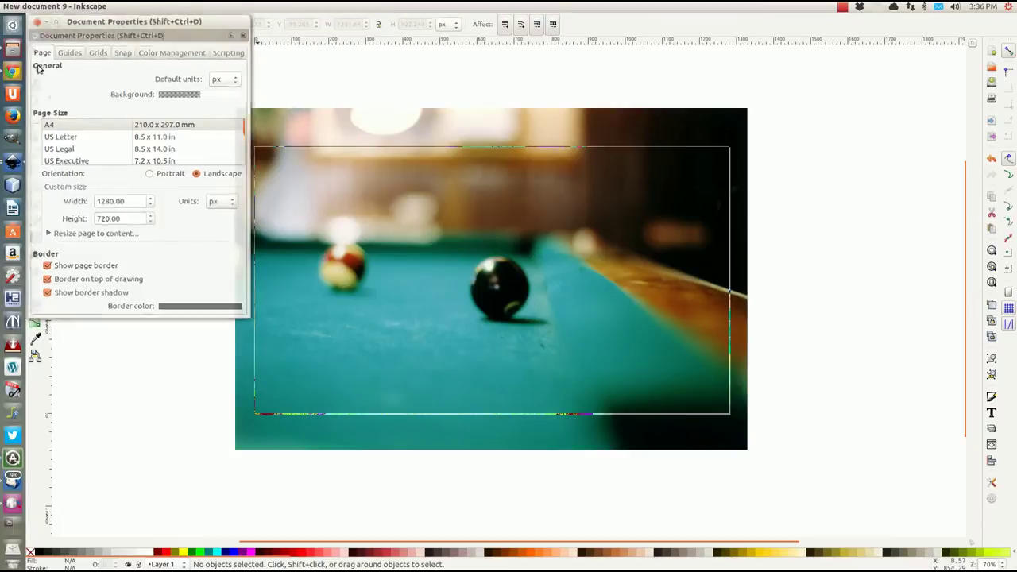
Draw a white-filled rectangle roughly matching the page frame.
click(12, 185)
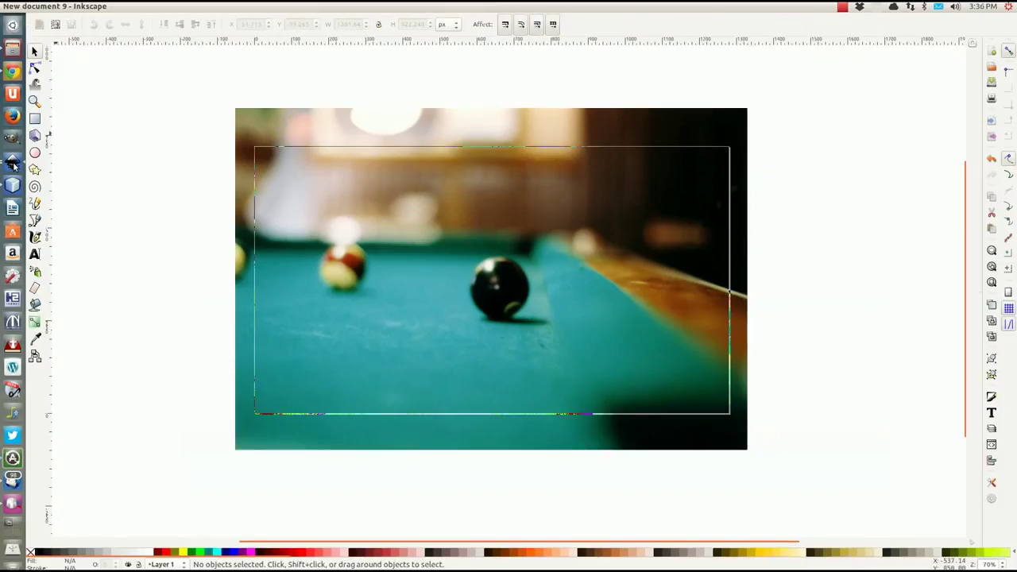
click(36, 120)
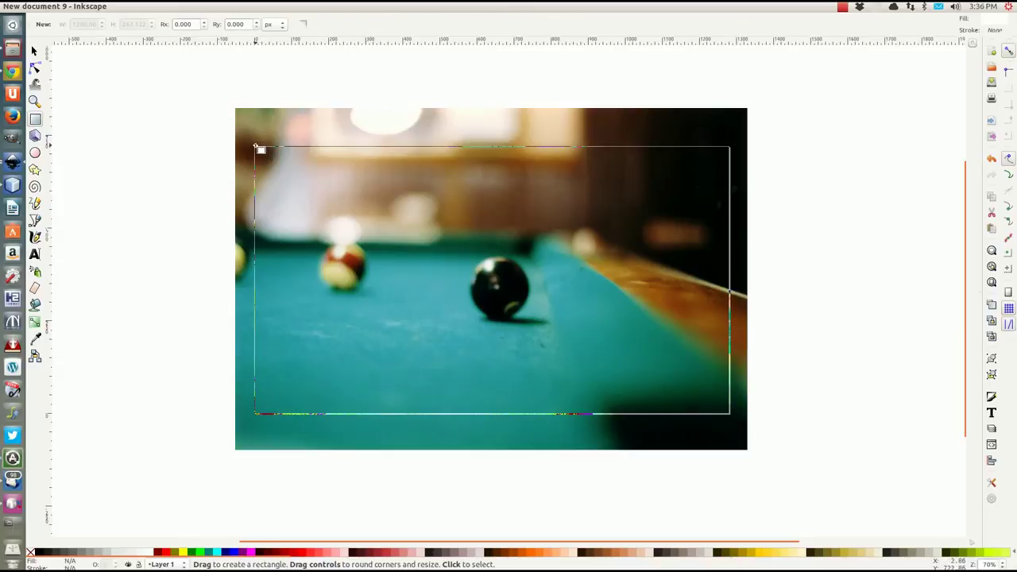
mouse_move(258, 148)
mouse_down()
mouse_move(598, 317)
mouse_move(732, 418)
mouse_up()
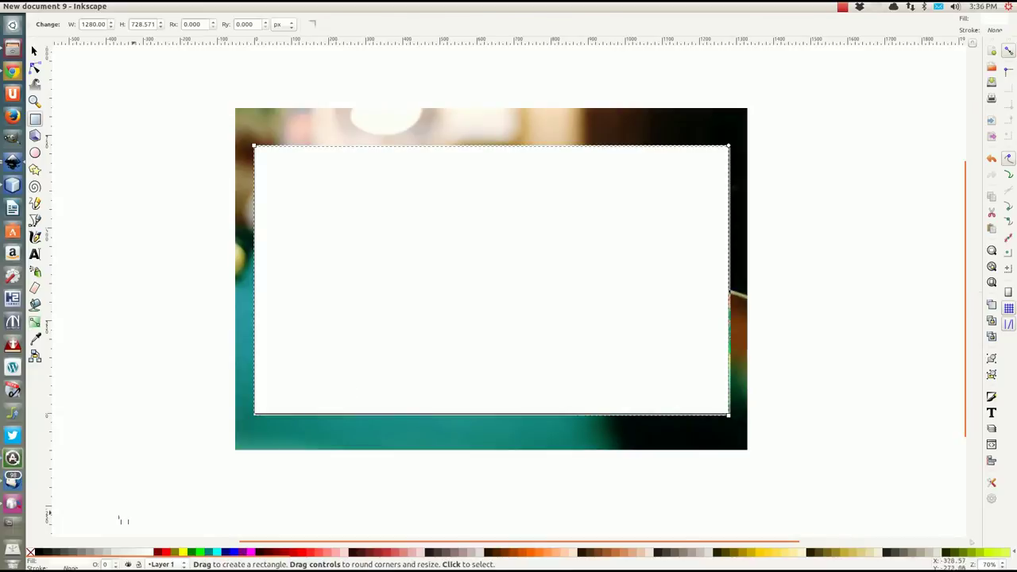
click(37, 554)
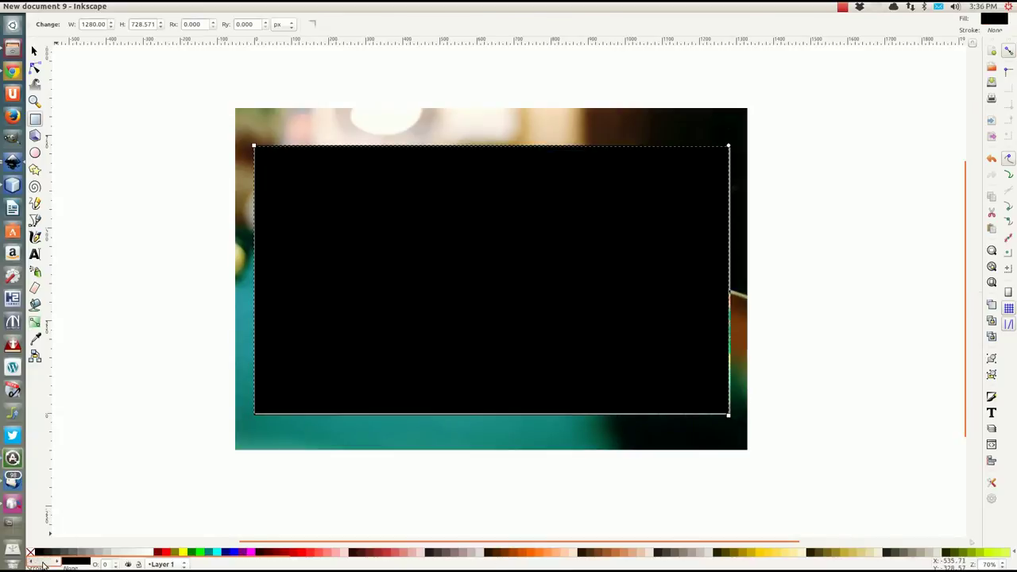
click(148, 553)
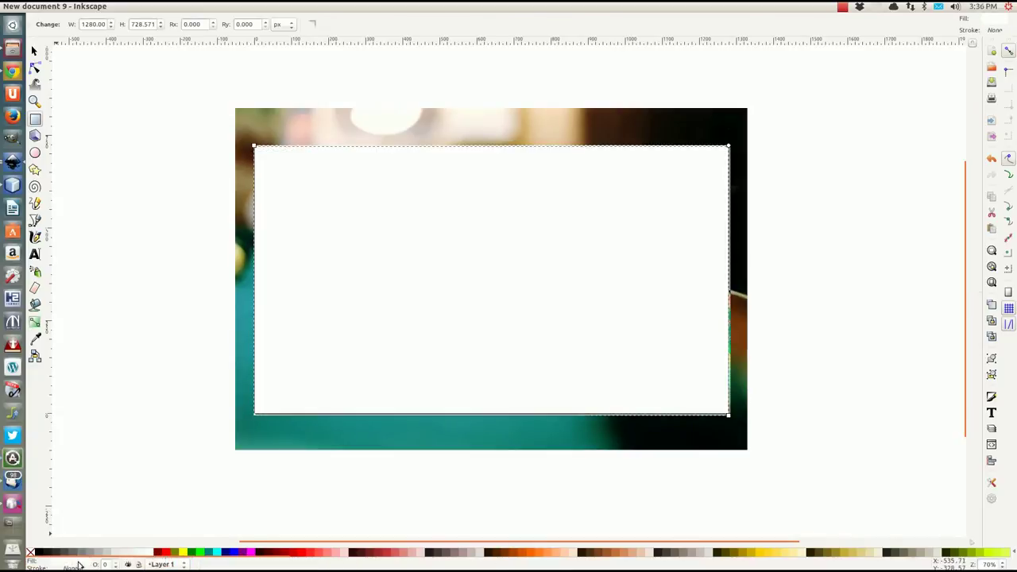
click(67, 565)
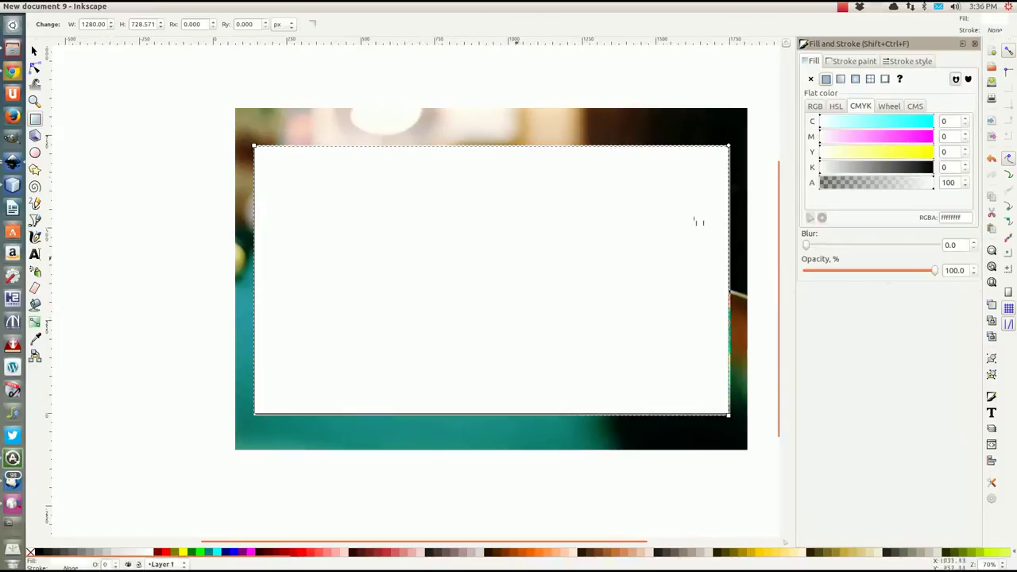
click(849, 67)
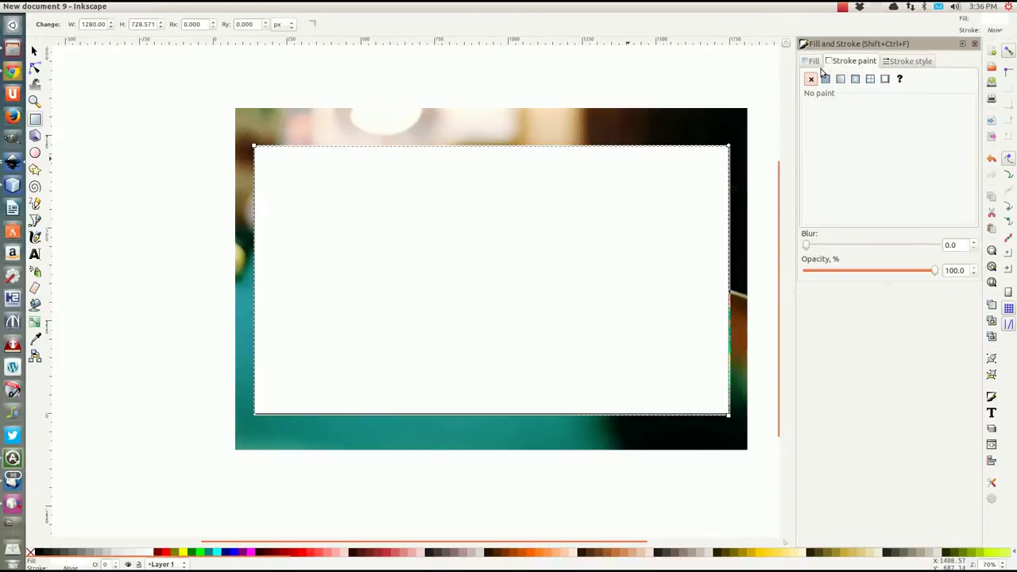
click(813, 63)
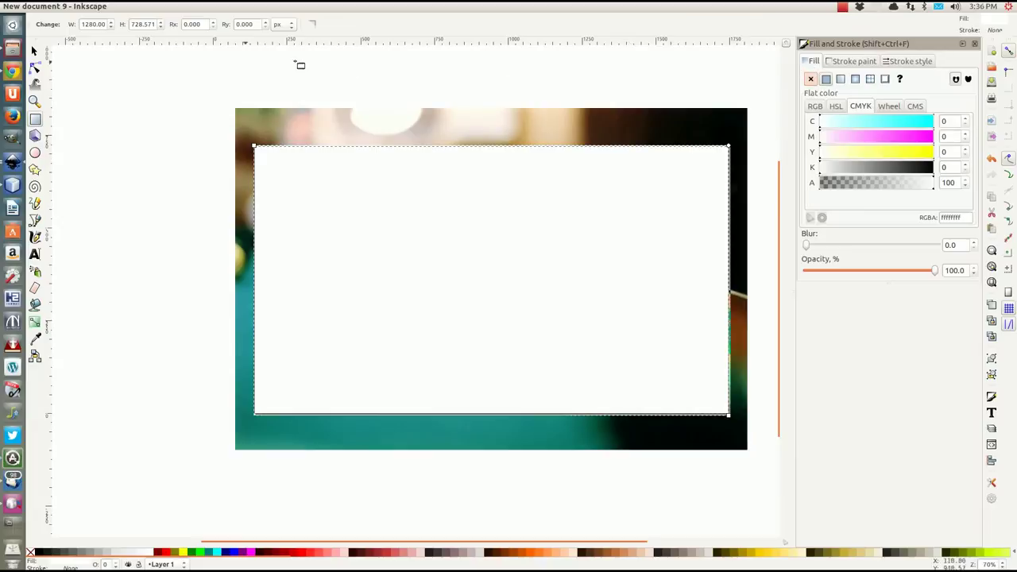
click(34, 51)
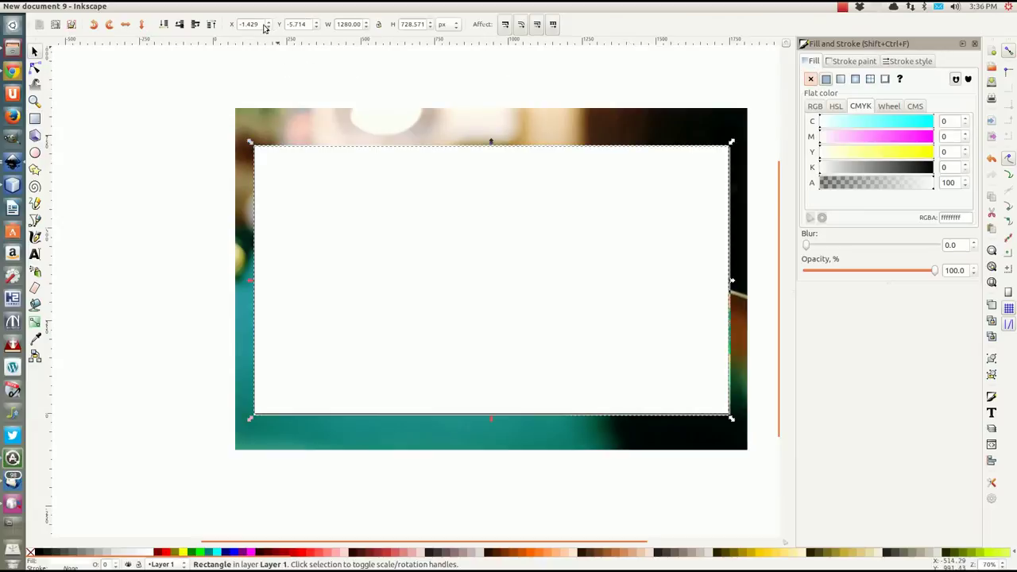
Size the rectangle to 1280 × 720 px.
double_click(354, 27)
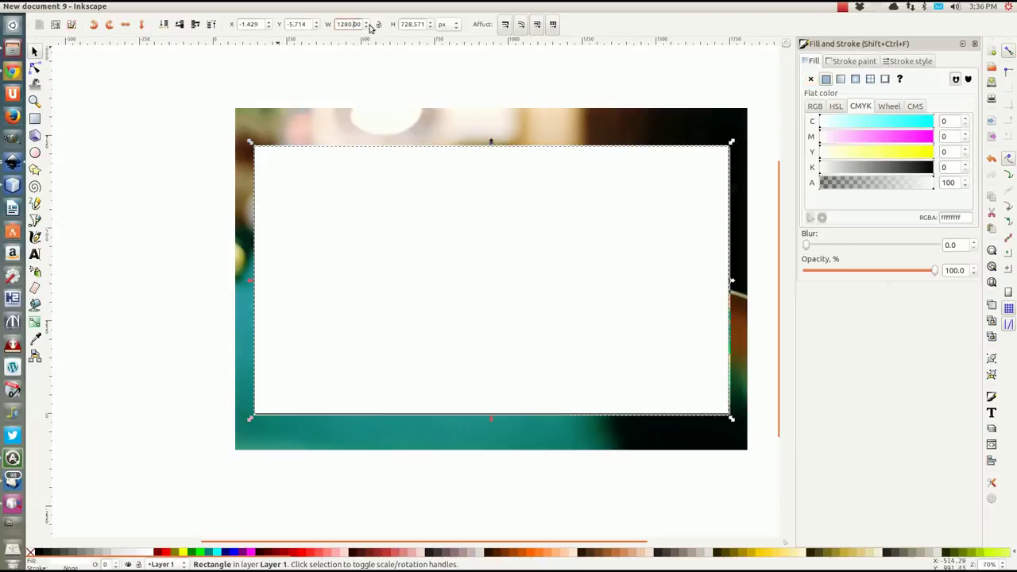
click(411, 27)
drag(410, 25, 429, 29)
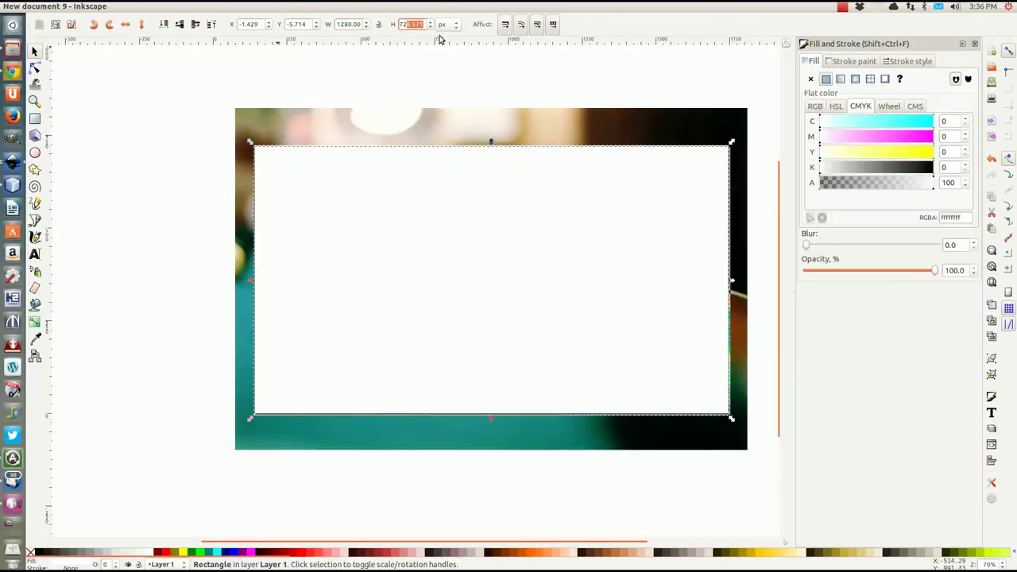
text(0)
key(Return)
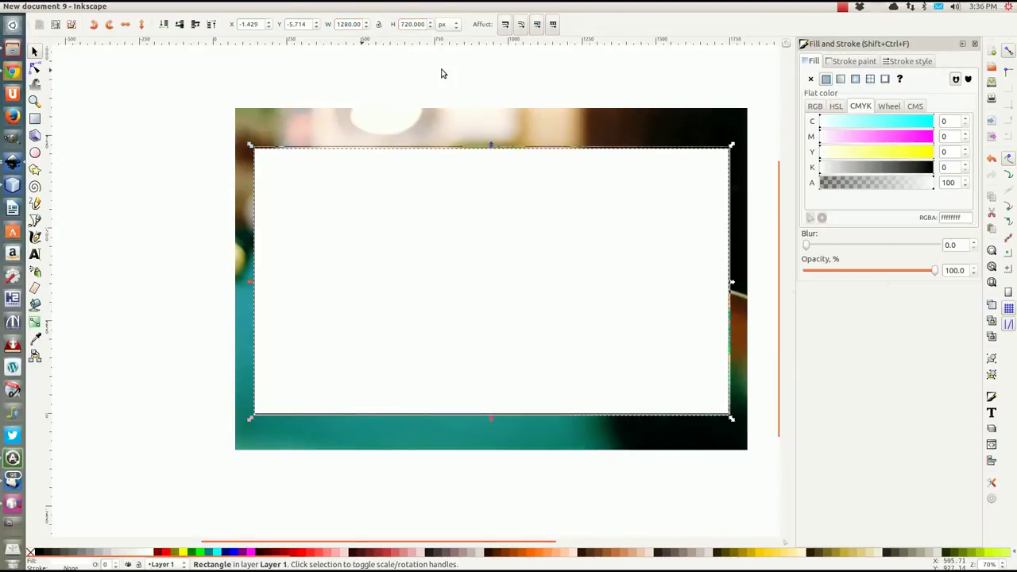
Position the rectangle at X 0, Y 0.
drag(262, 29, 237, 27)
click(242, 27)
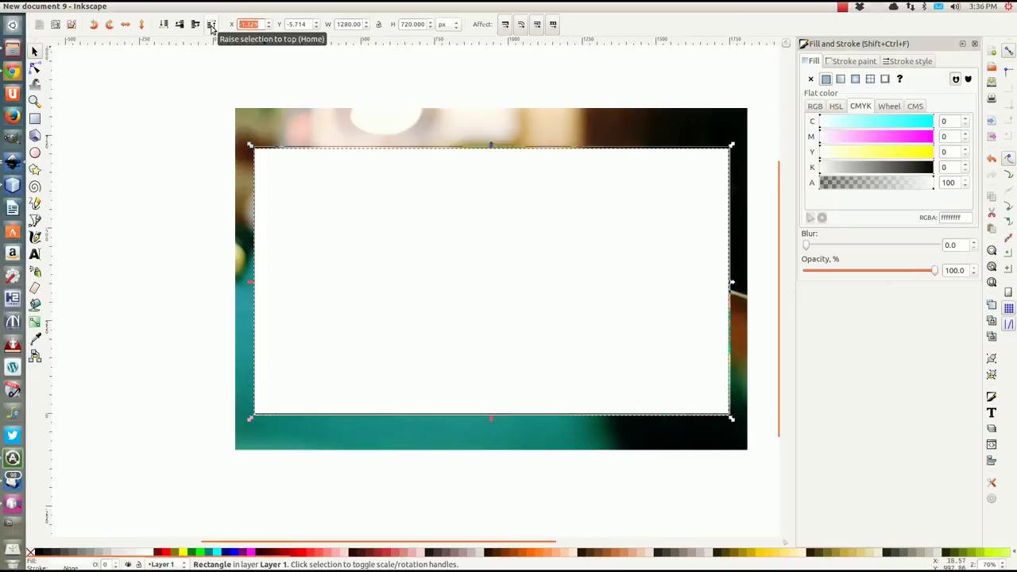
text(0)
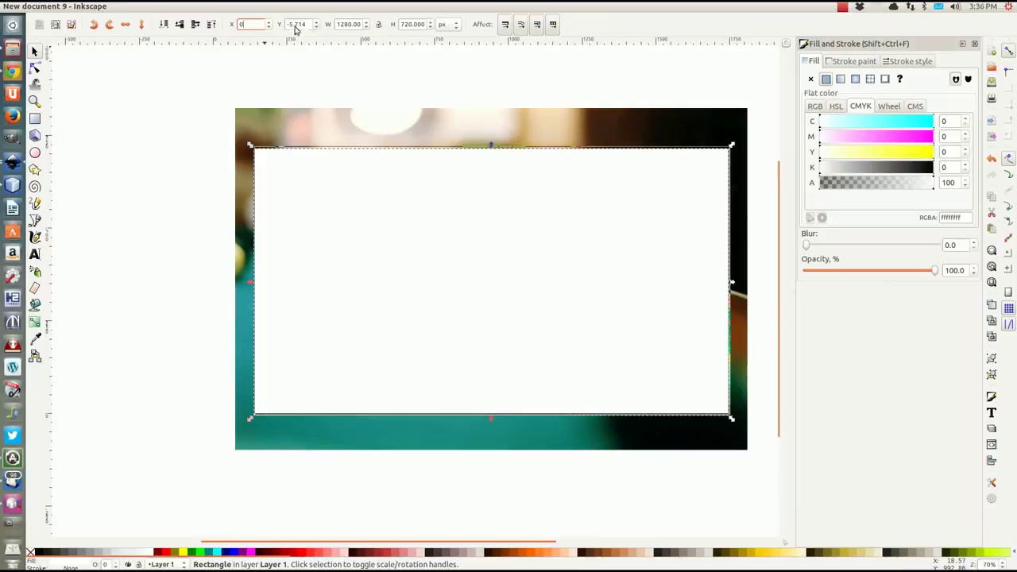
key(Tab)
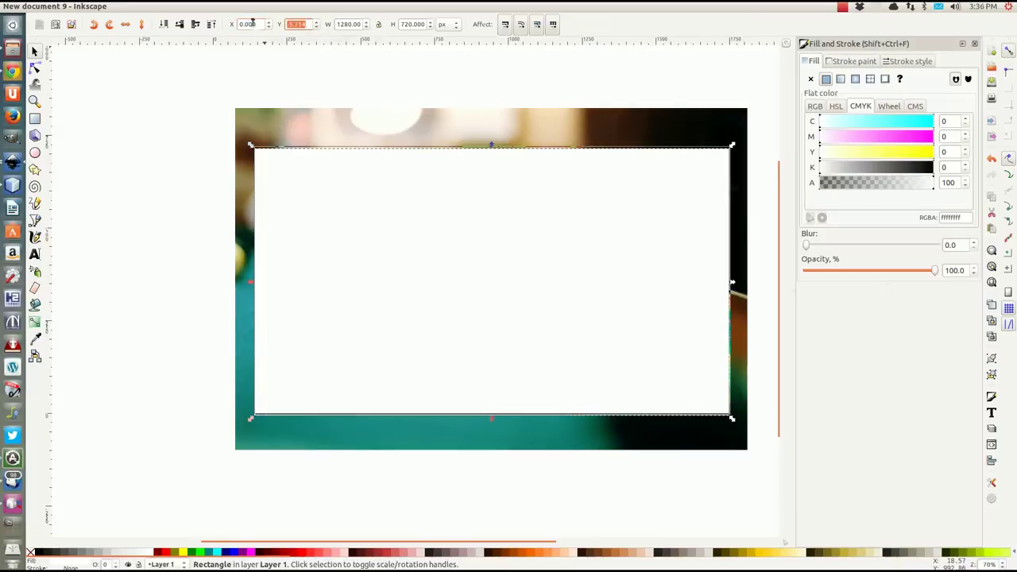
text(0)
key(Return)
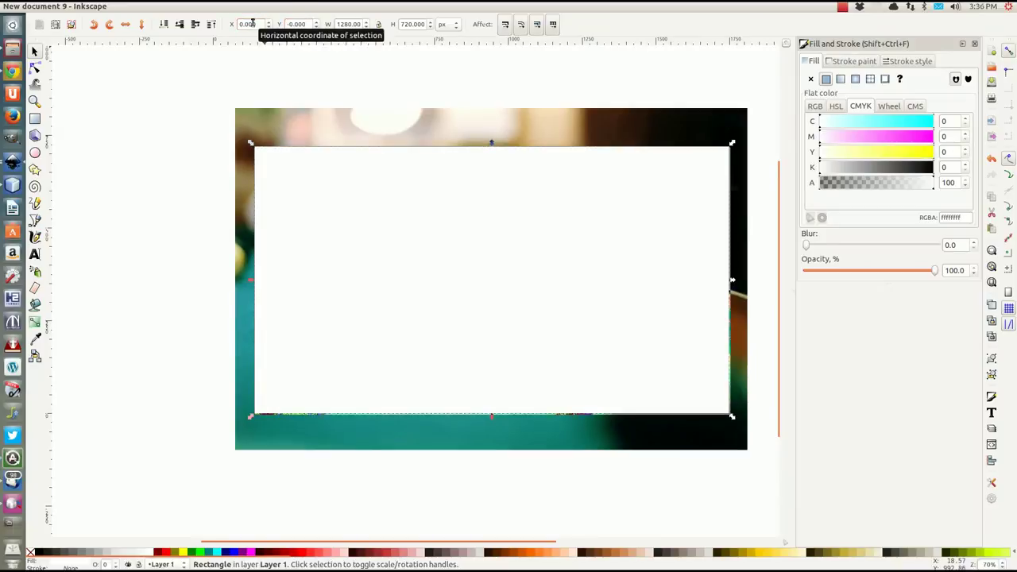
click(133, 162)
click(430, 207)
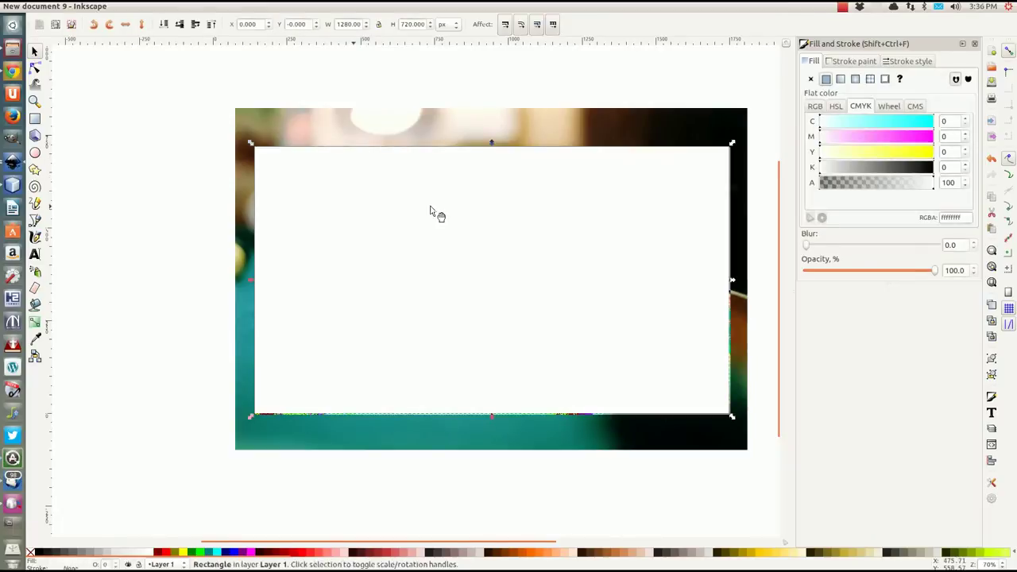
Select the photo with the white rectangle and apply Object > Mask > Set.
shift+click(399, 136)
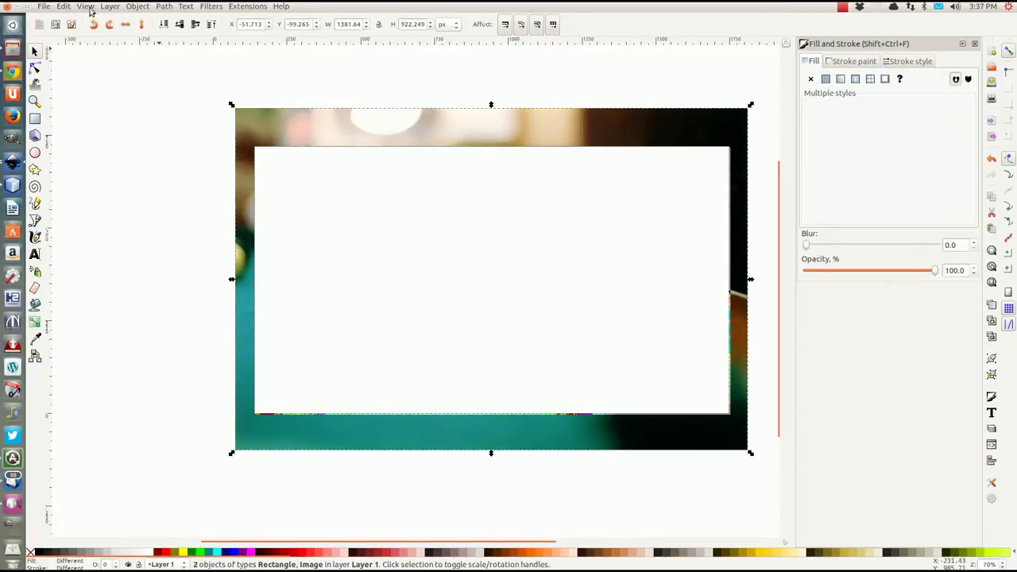
click(137, 6)
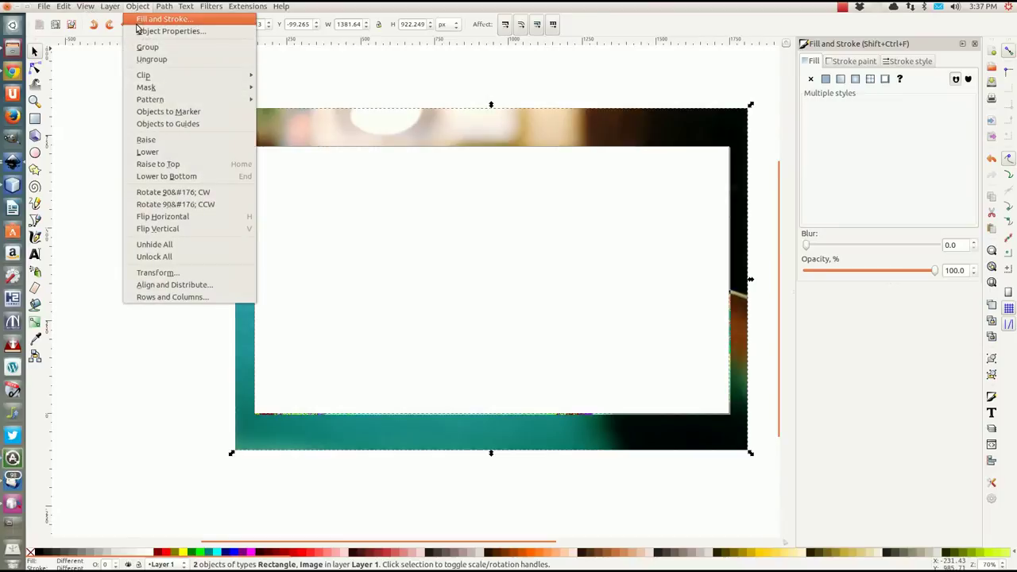
mouse_move(147, 87)
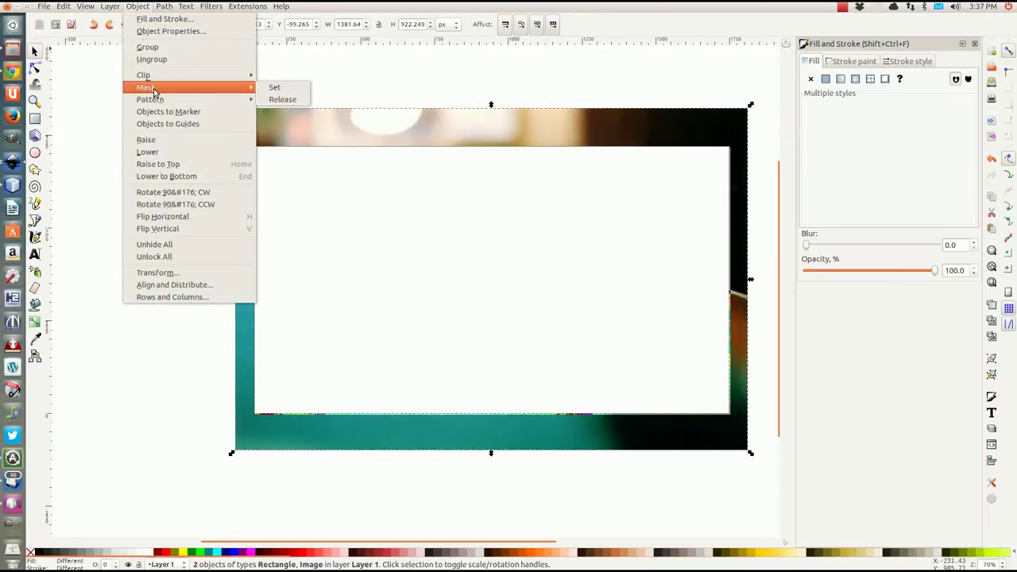
click(285, 89)
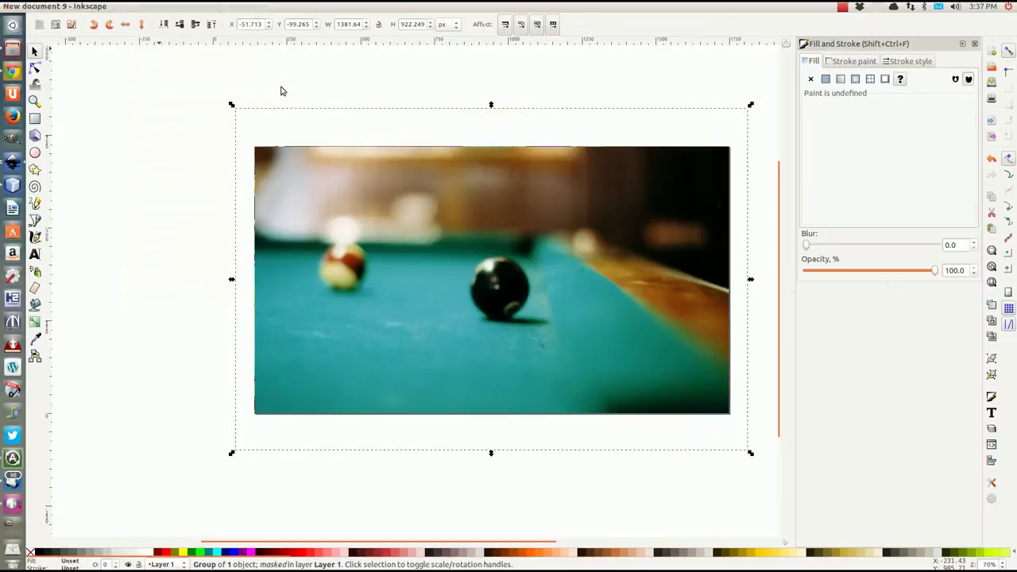
click(205, 94)
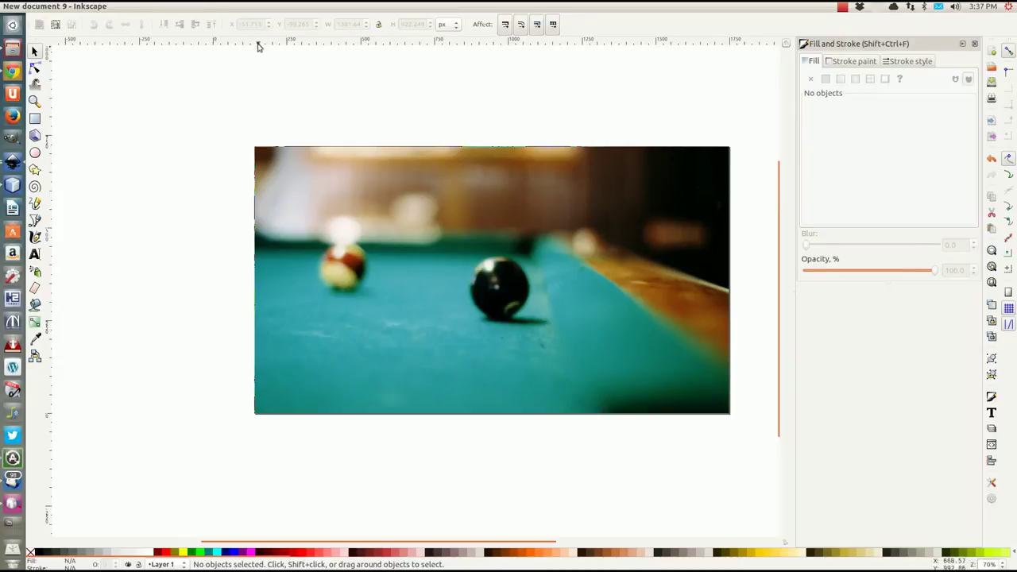
mouse_move(80, 6)
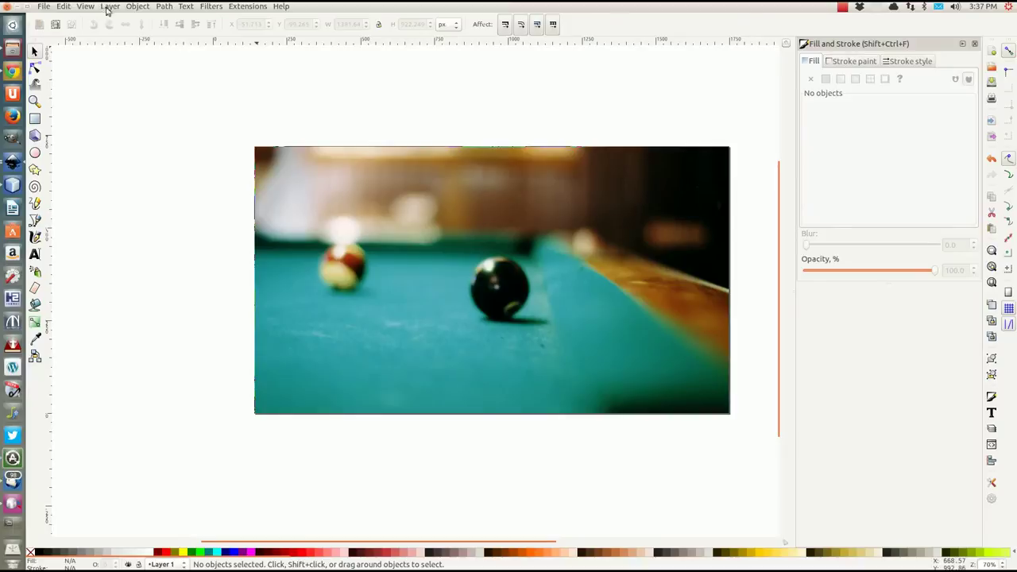
Rename Layer 1 to 'background' and start adding a layer named 'navigation'.
click(107, 6)
click(120, 182)
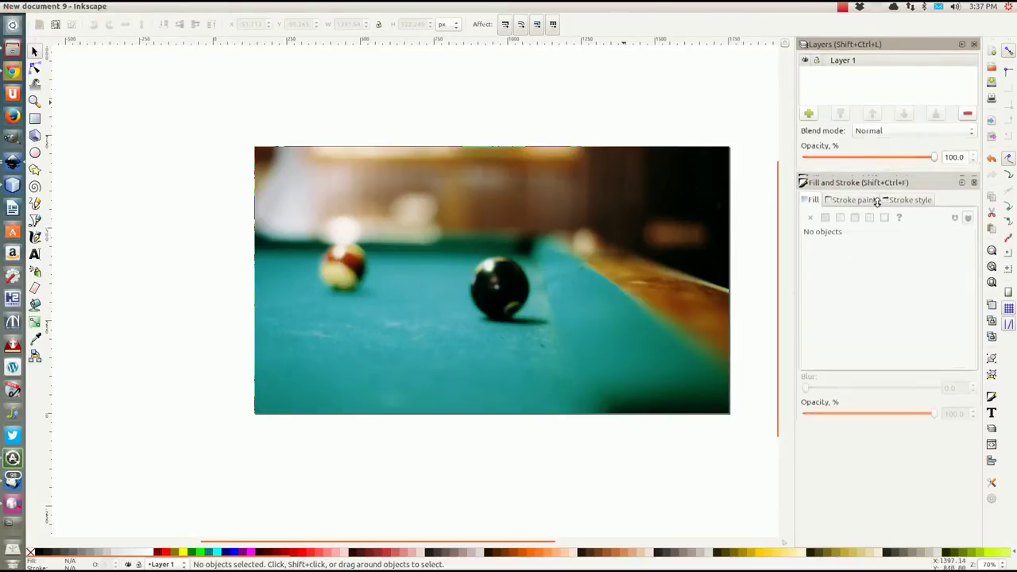
double_click(843, 61)
text(backg)
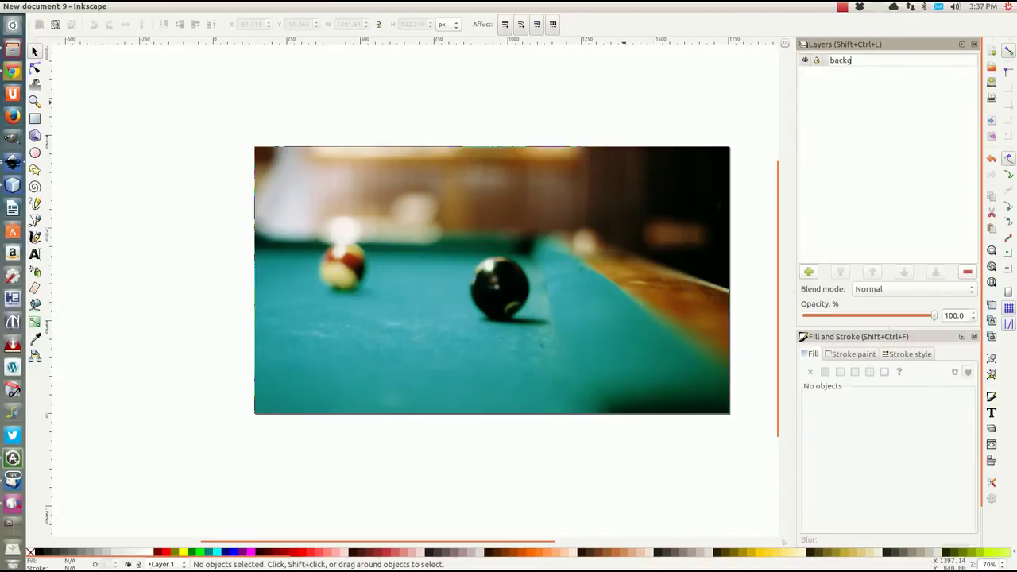
text(round)
key(Return)
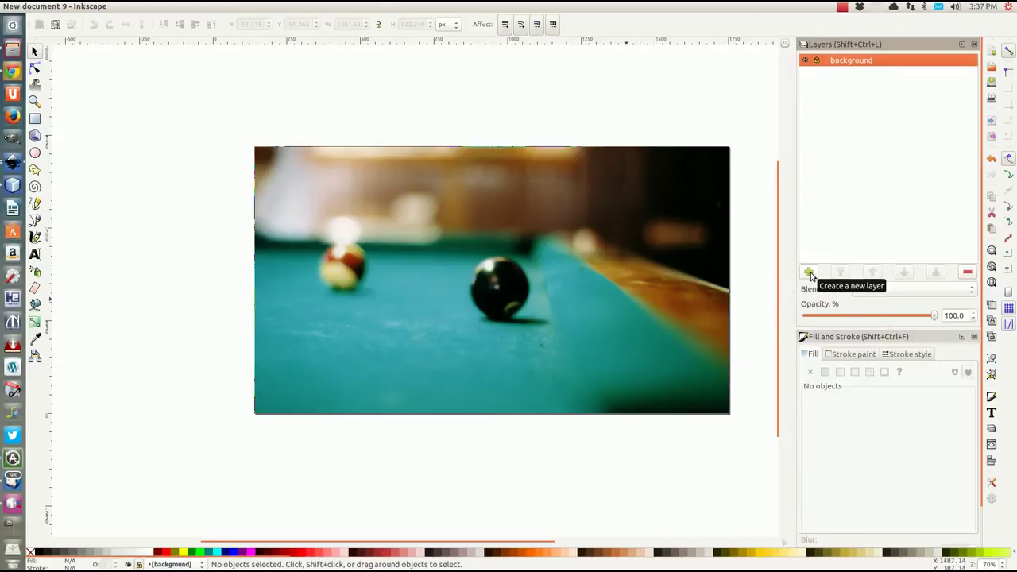
click(810, 274)
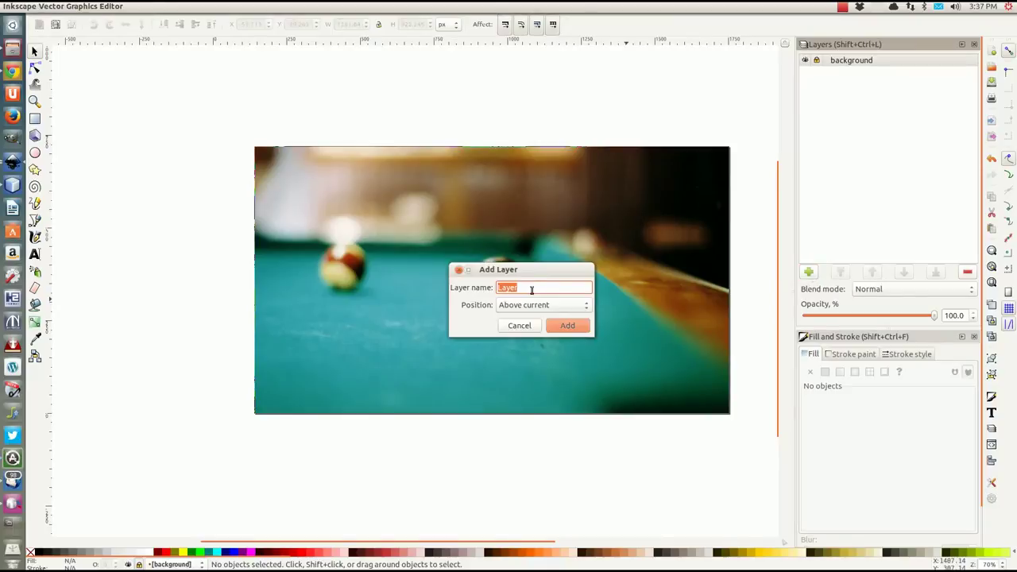
text(navigation)
Add the navigation layer and draw a small button rectangle on the photo's right side.
click(566, 326)
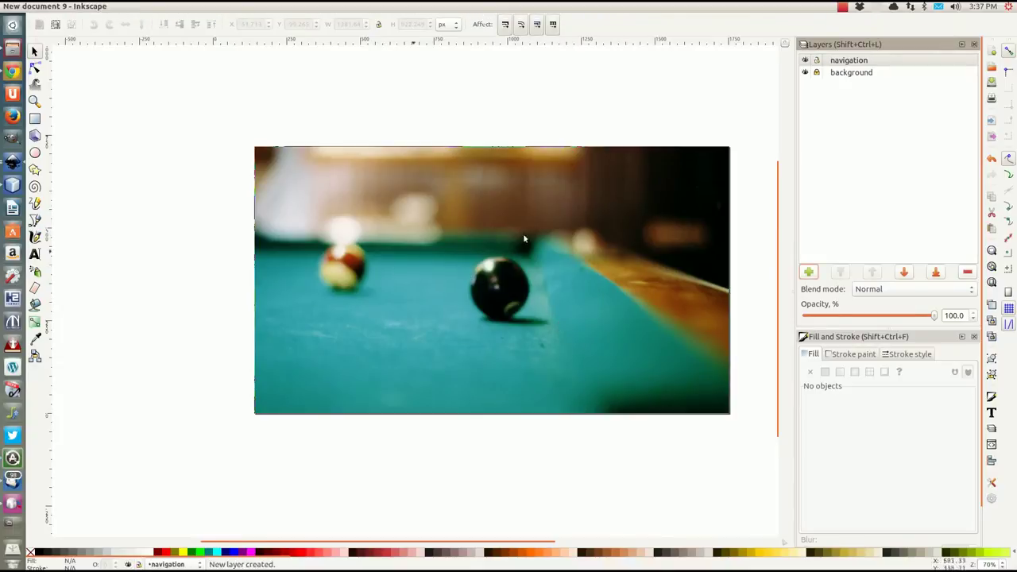
click(36, 119)
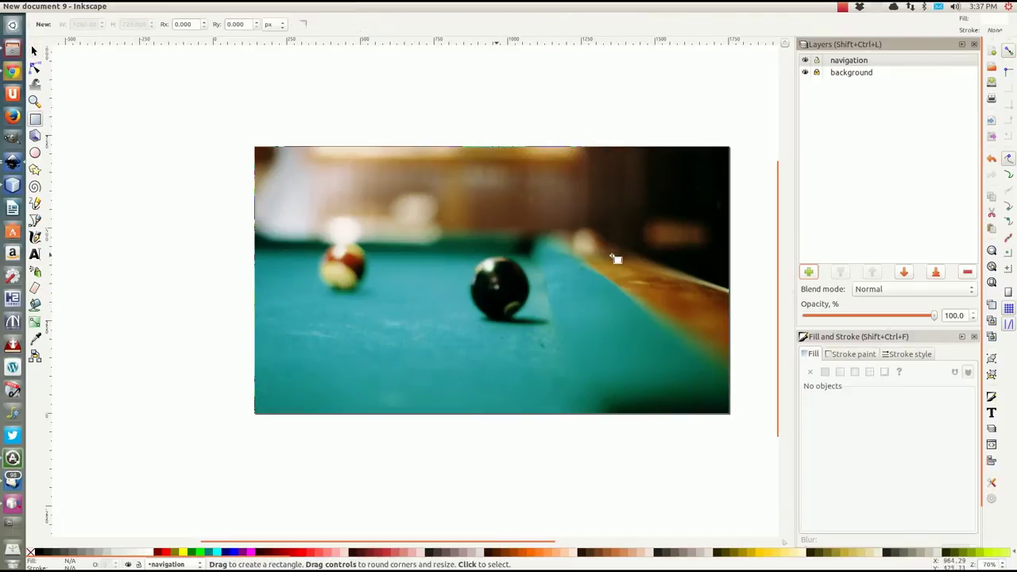
drag(612, 253, 701, 273)
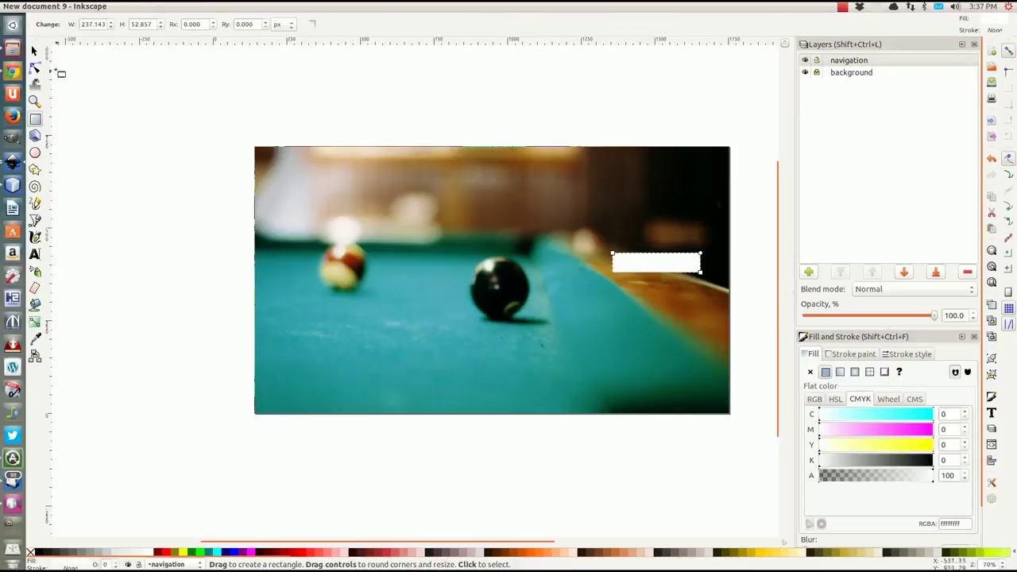
Move the button rectangle near the banner's top-right corner.
click(34, 51)
drag(643, 267, 602, 232)
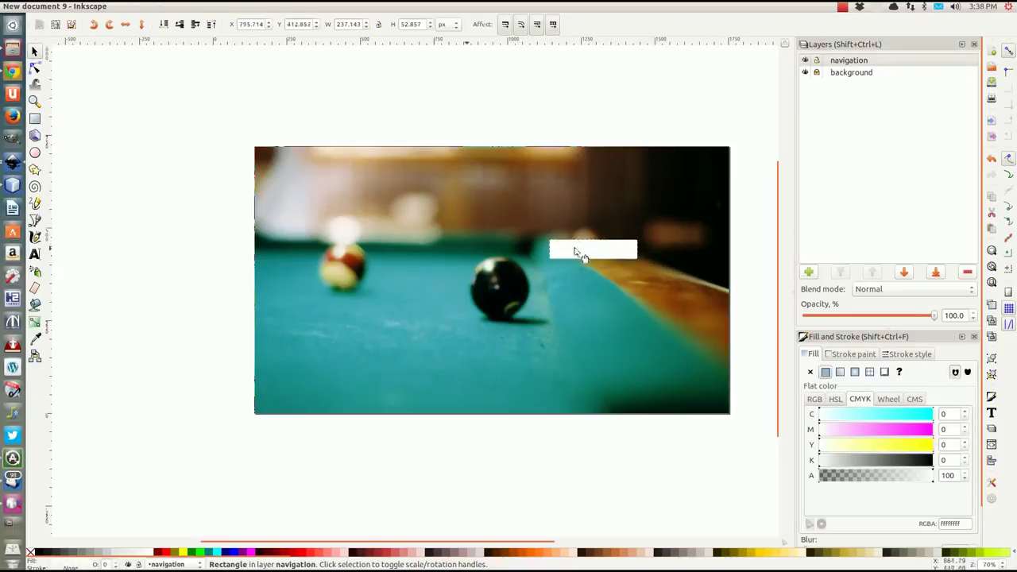
ctrl+scroll(601, 228, up, 2)
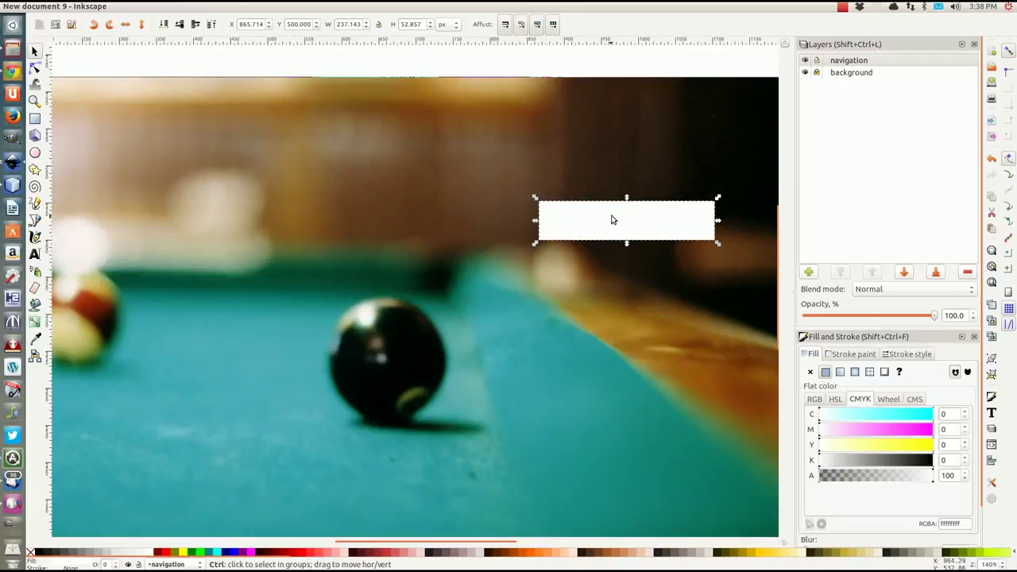
ctrl+scroll(601, 227, up, 1)
ctrl+scroll(594, 224, down, 2)
drag(595, 224, 608, 214)
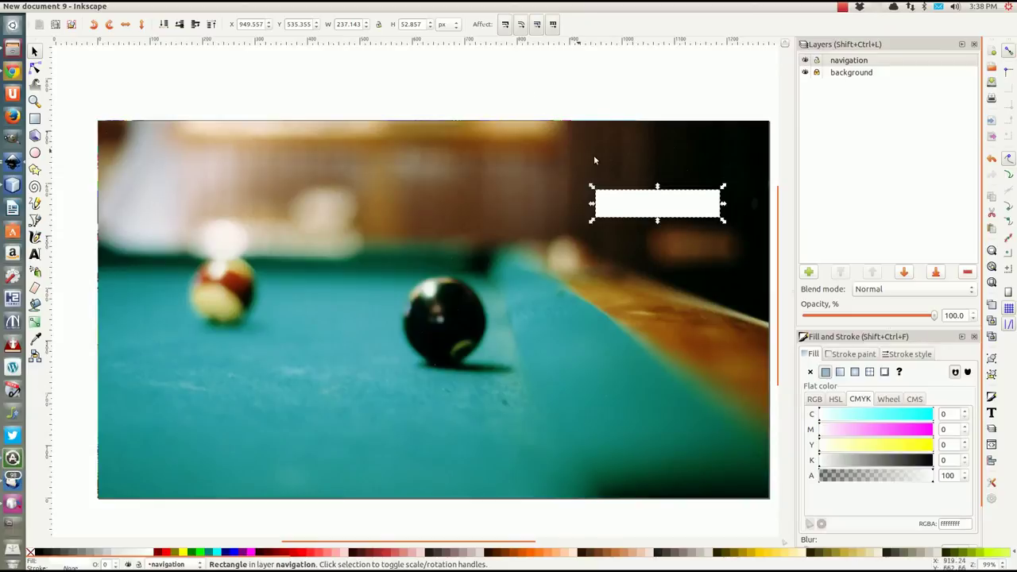
drag(642, 204, 646, 180)
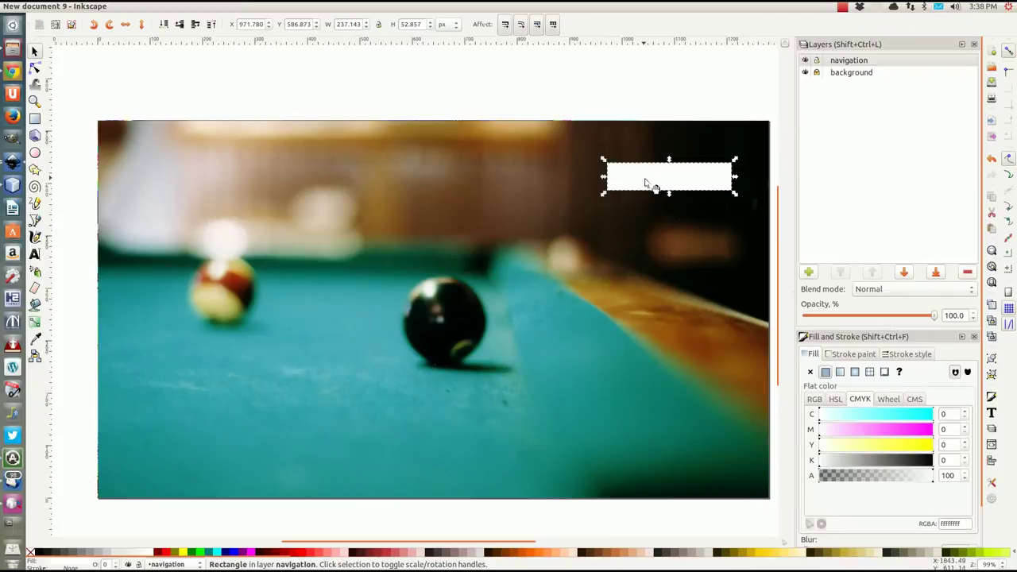
click(814, 399)
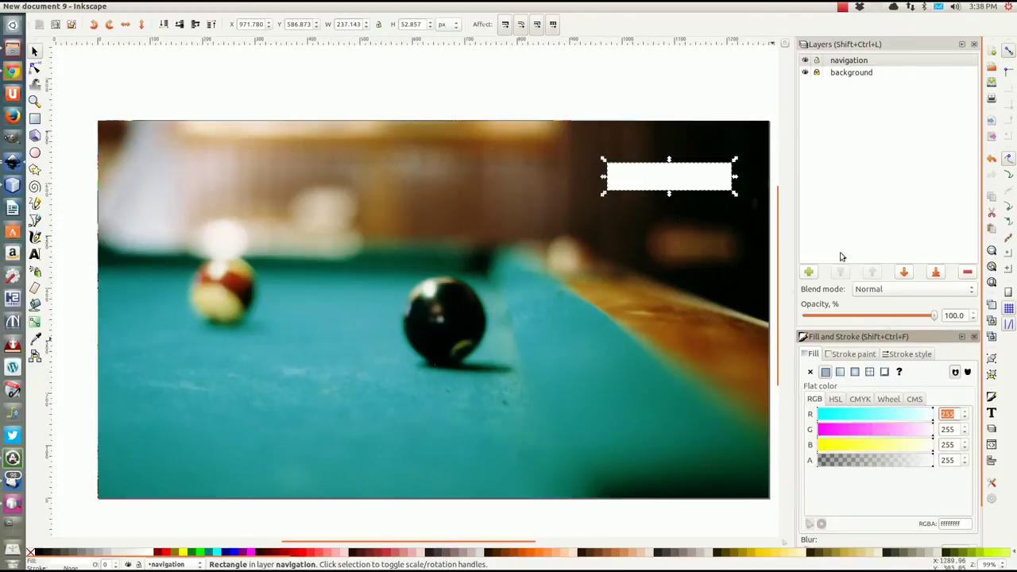
Switch the rectangle's fill to a white-to-transparent linear gradient.
click(840, 373)
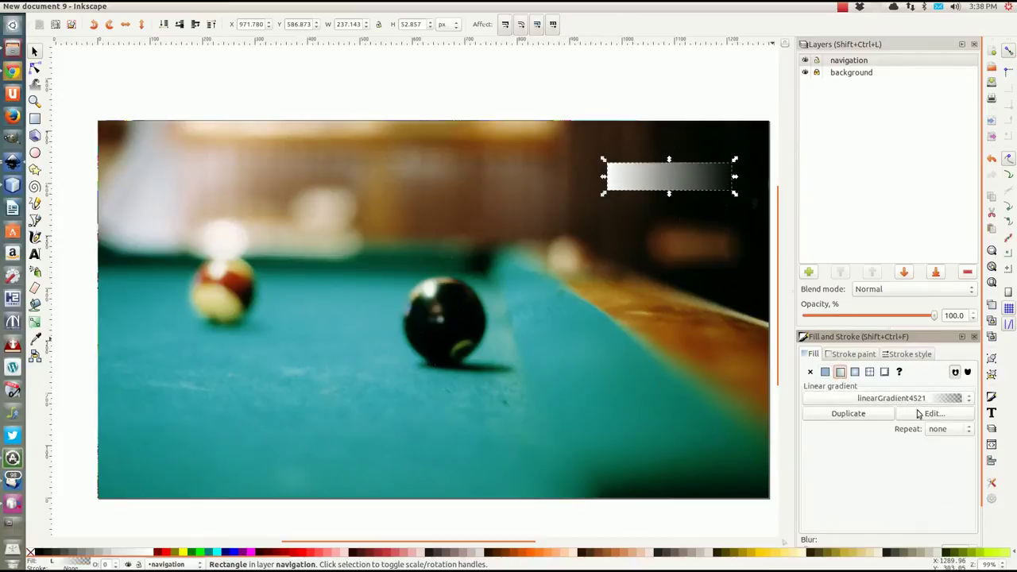
click(934, 414)
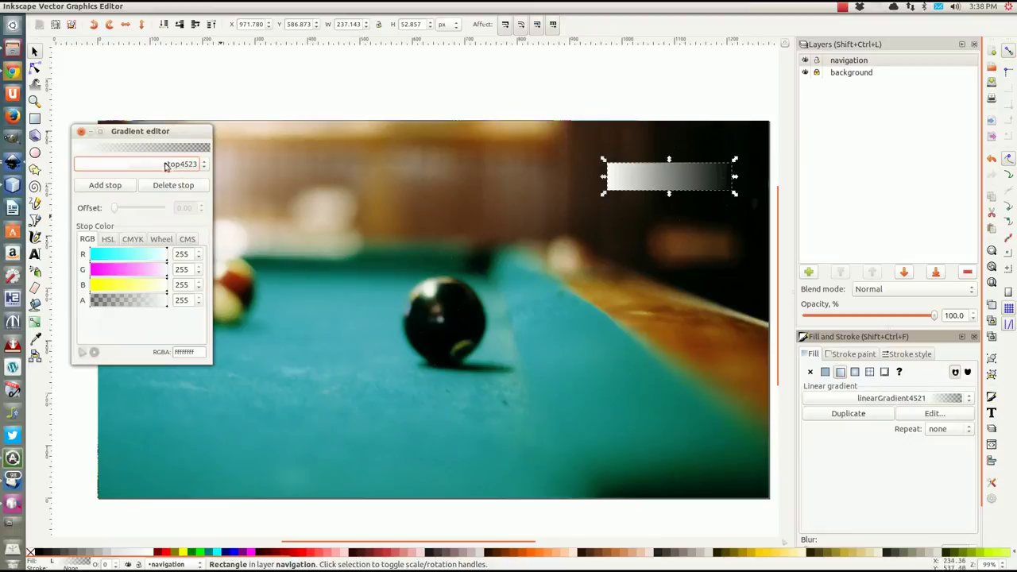
click(81, 131)
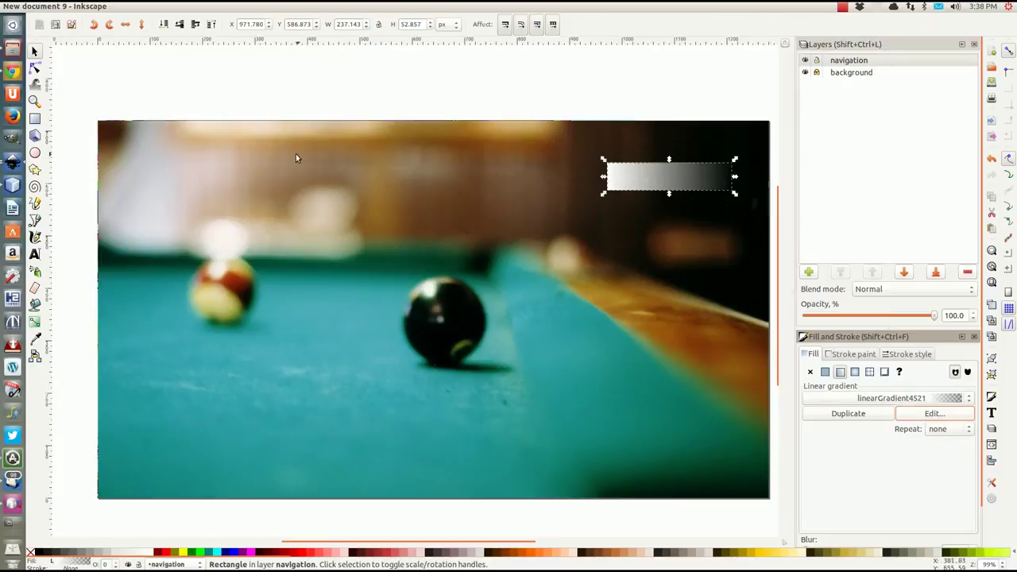
Reorient the gradient to run vertically from the rectangle's top edge downward.
click(35, 69)
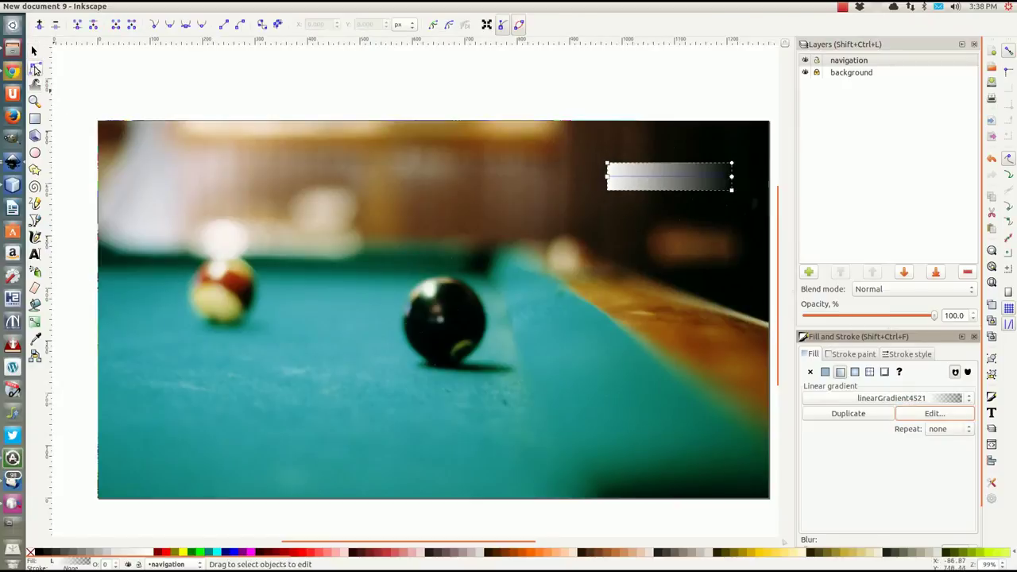
drag(607, 176, 675, 159)
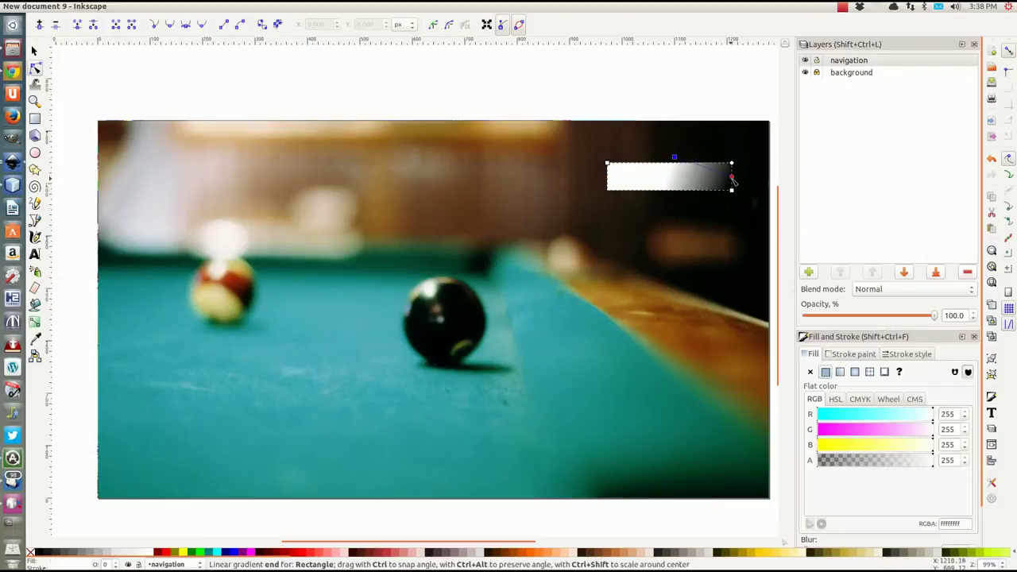
drag(731, 176, 677, 198)
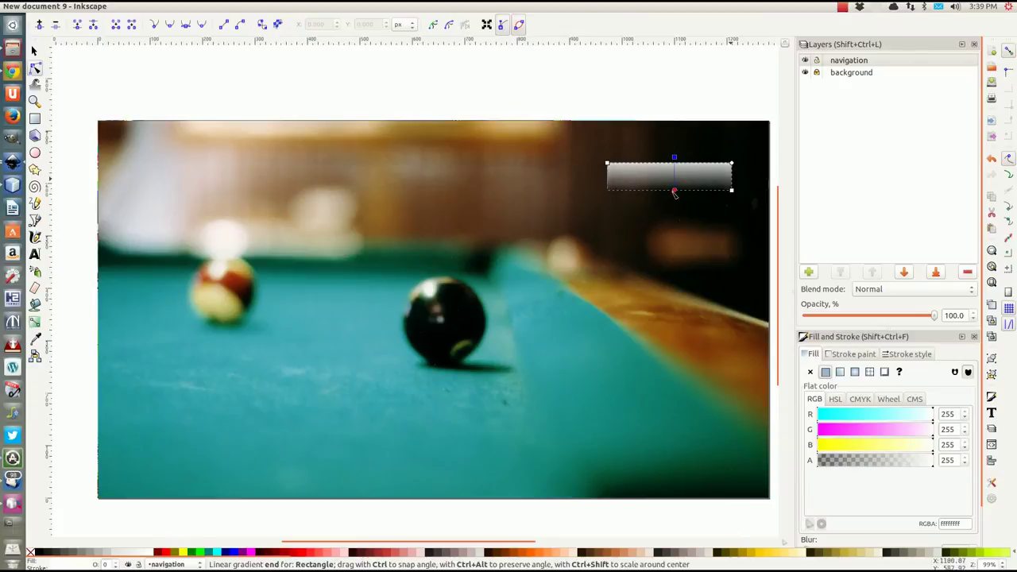
drag(676, 160, 676, 162)
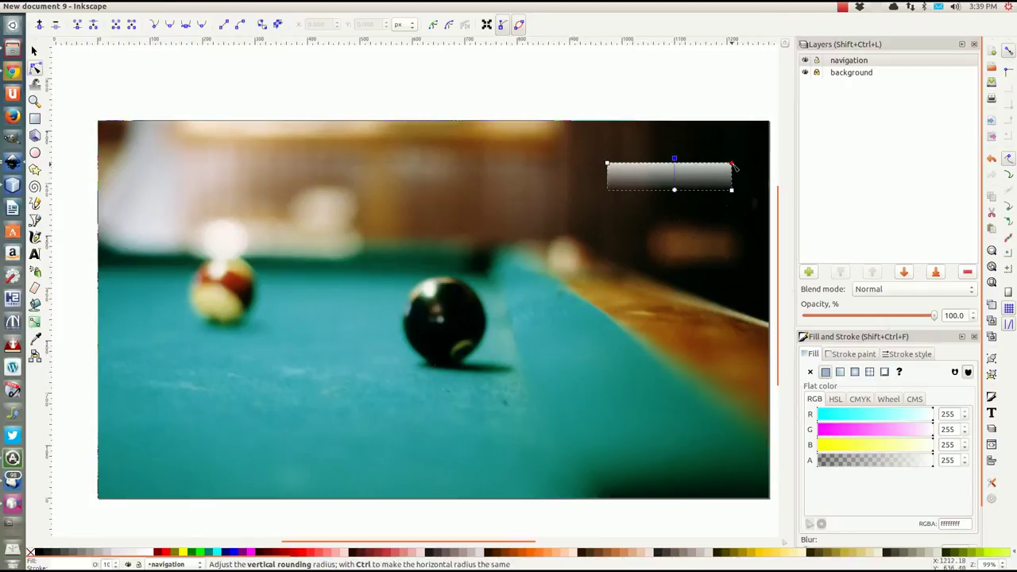
scroll(733, 168, up, 1)
scroll(732, 168, up, 1)
scroll(732, 168, up, 1)
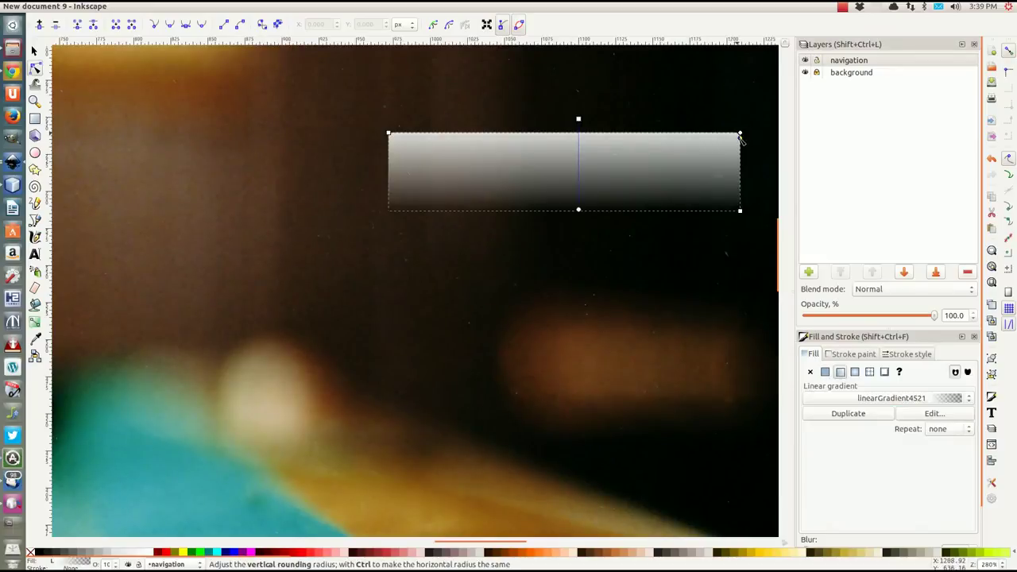
scroll(540, 228, up, 1)
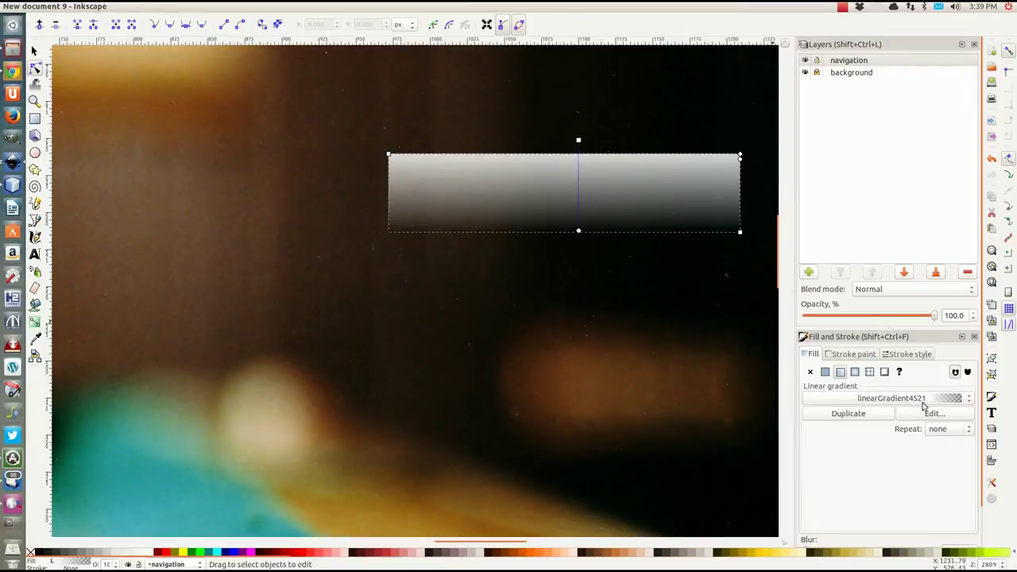
Set the start stop to #fff6d5 and the end stop to a mostly transparent #f4eed7.
click(578, 140)
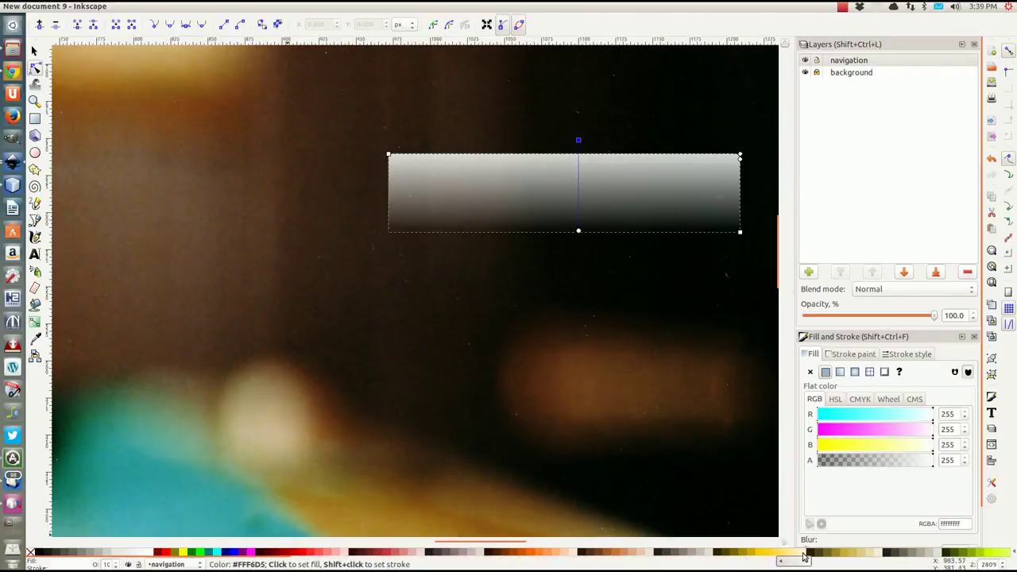
click(800, 556)
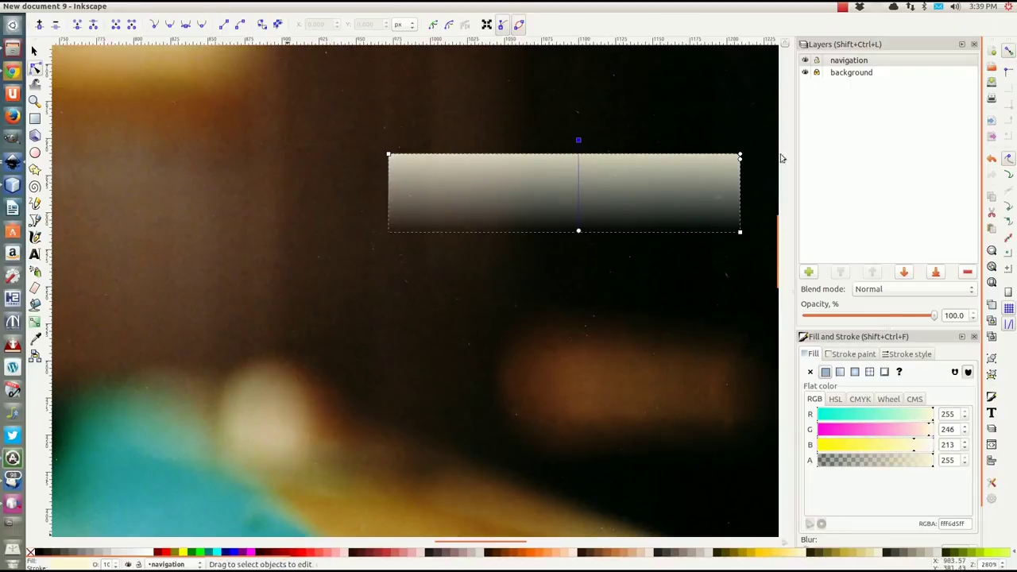
click(578, 231)
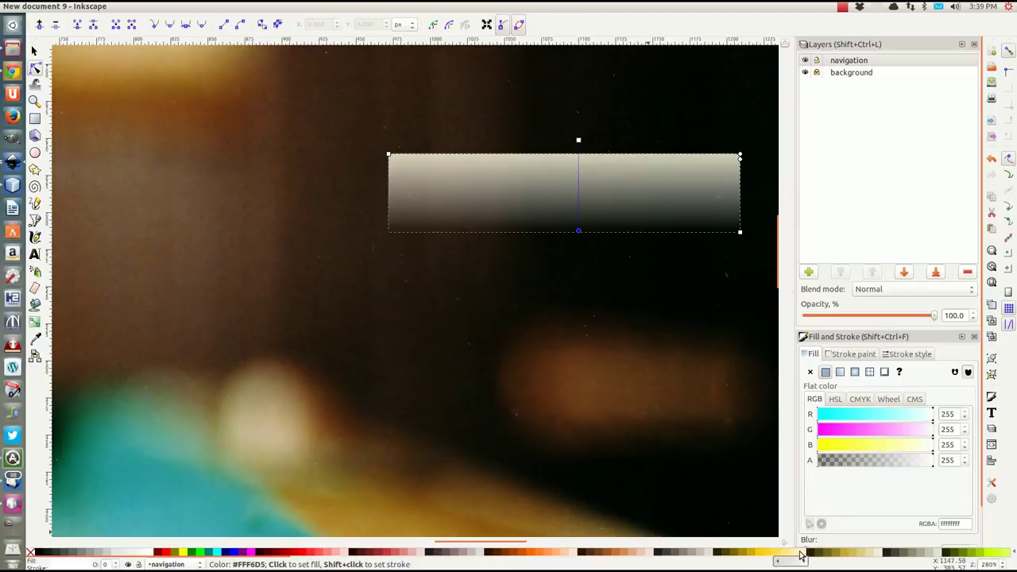
click(878, 554)
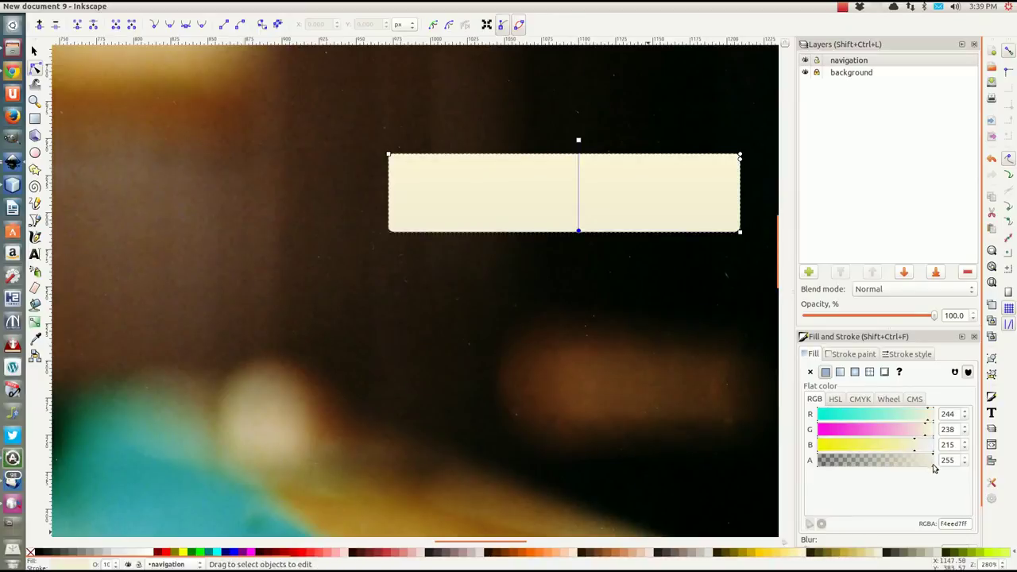
drag(934, 469, 844, 466)
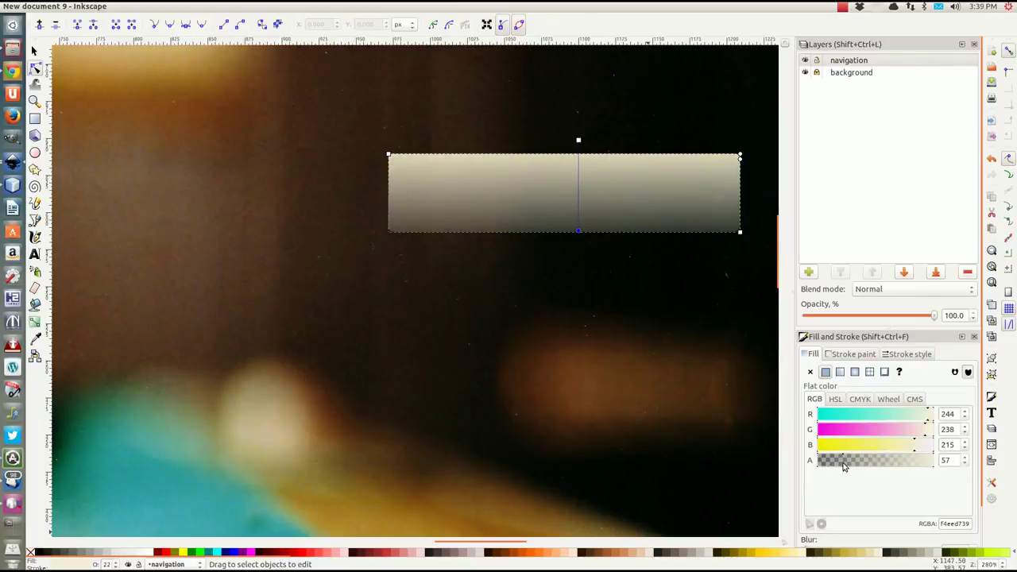
click(34, 52)
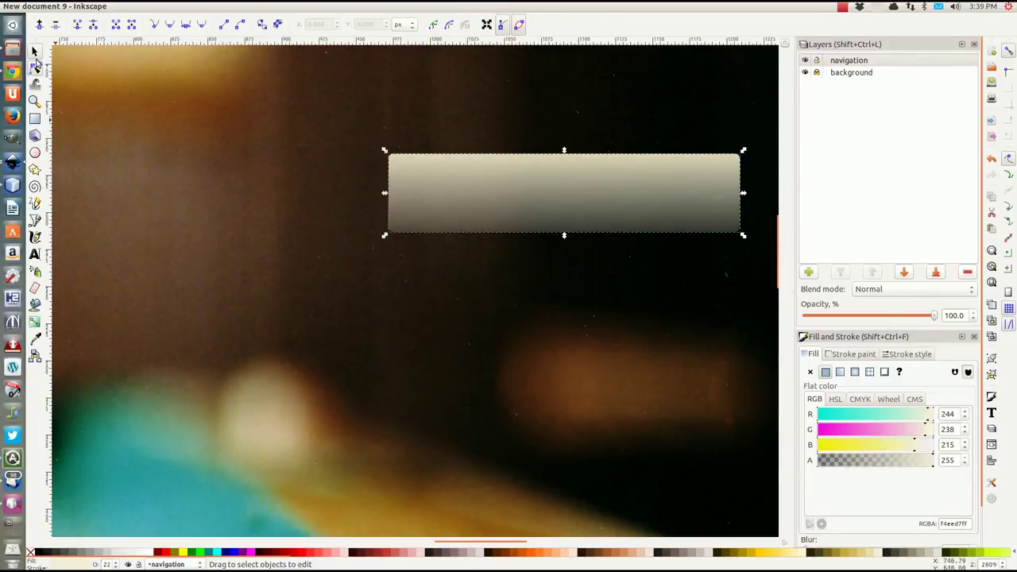
scroll(367, 248, up, 1)
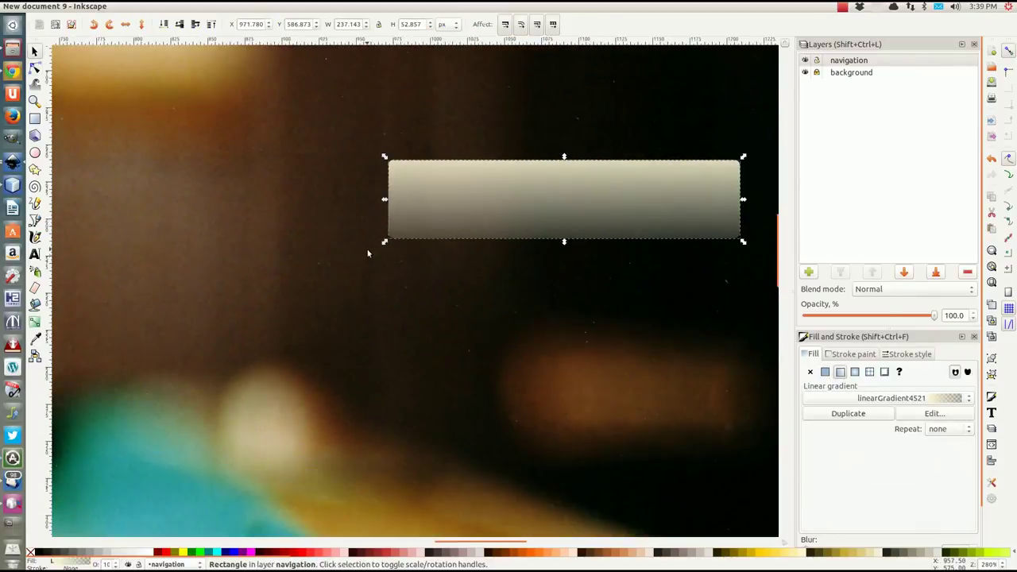
Reselect the gradient button bar and give it a flat-colour stroke.
ctrl+scroll(491, 243, down, 2)
click(458, 184)
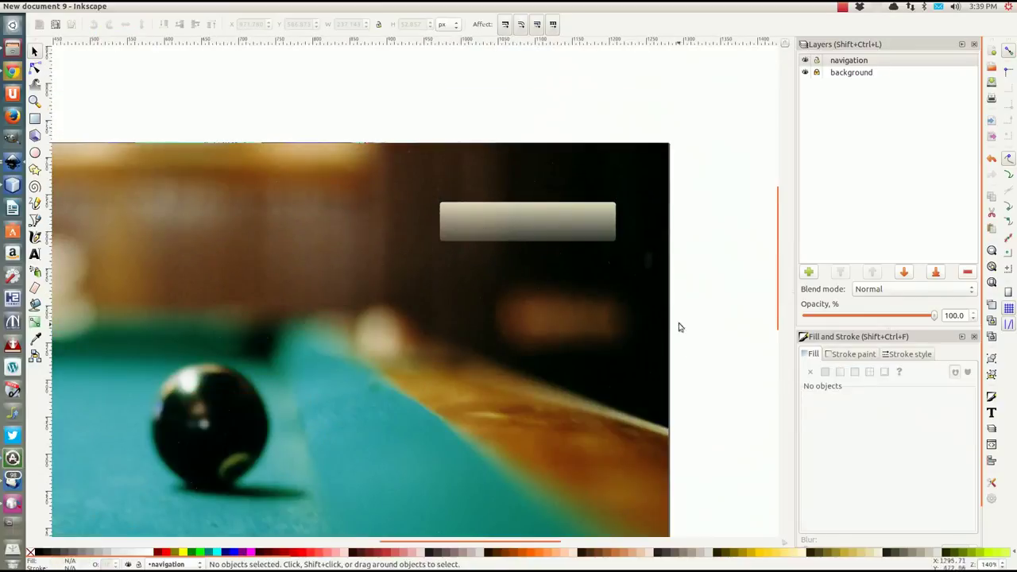
scroll(566, 315, down, 2)
scroll(566, 315, up, 3)
click(537, 229)
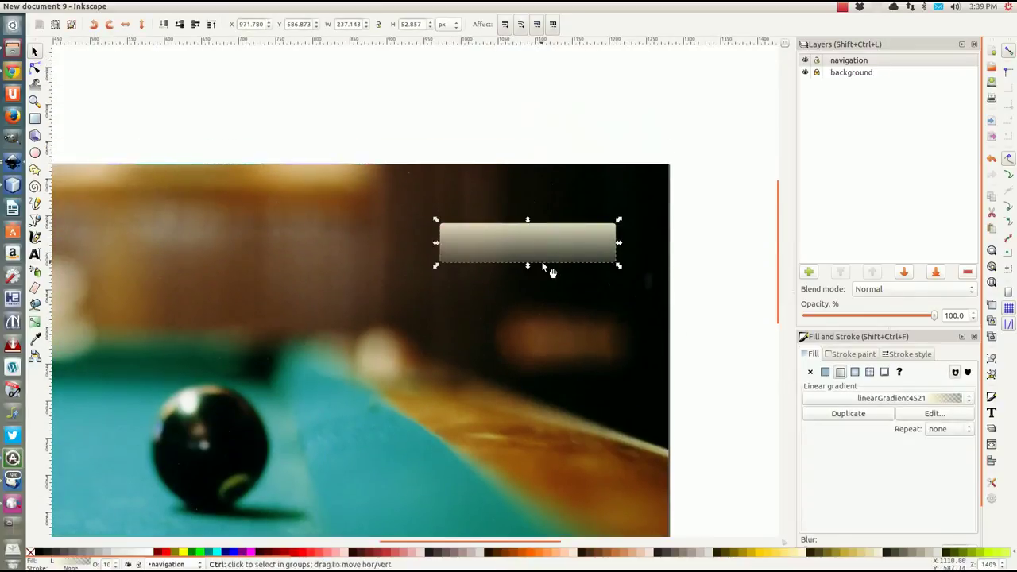
ctrl+scroll(544, 267, up, 2)
click(840, 355)
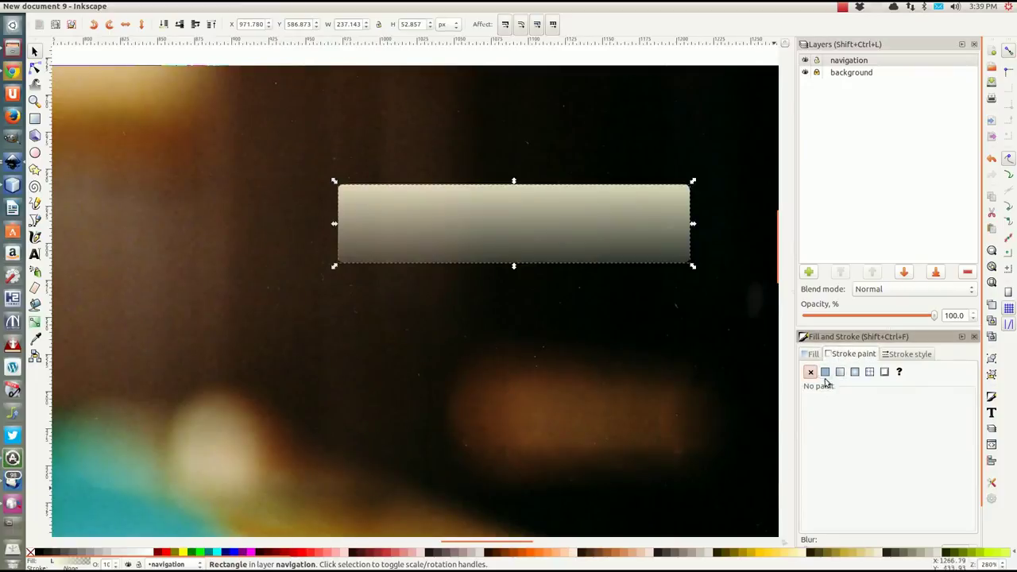
click(825, 372)
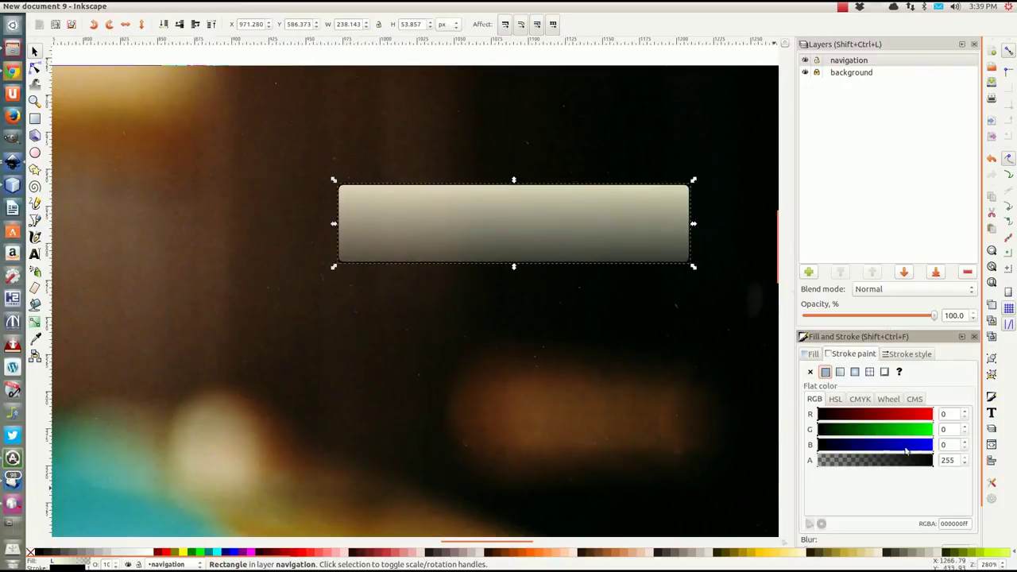
Make the outline white with RGB 255, 255, 255 and hex ffffff.
click(945, 414)
text(255)
key(Return)
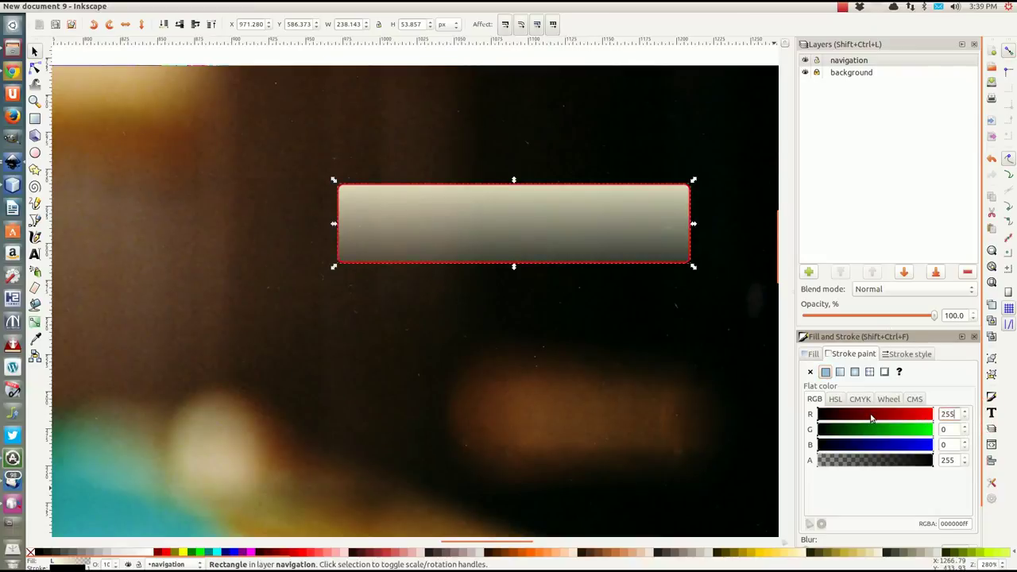
key(Tab)
text(255)
key(Tab)
text(255)
key(Tab)
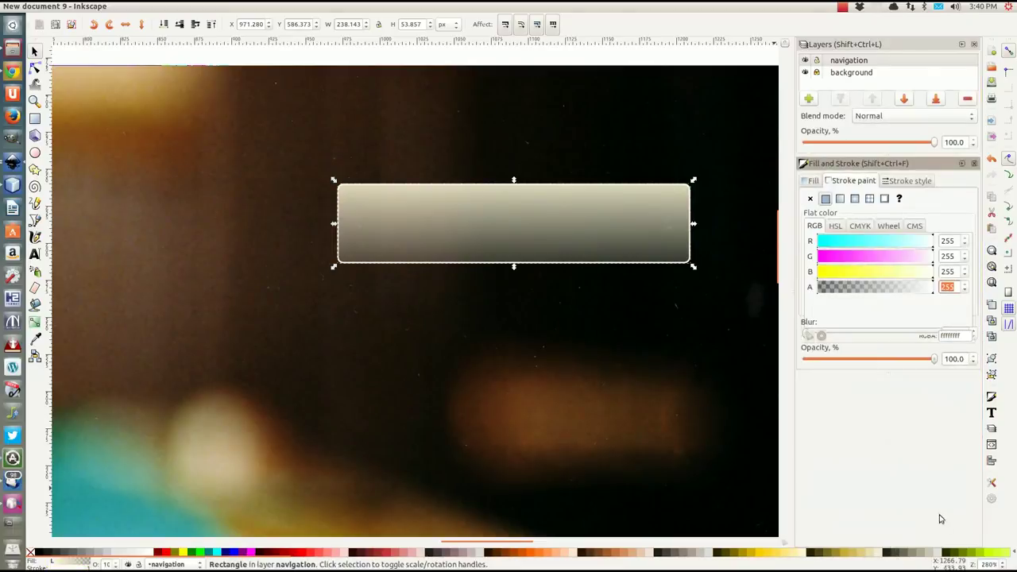
click(961, 336)
drag(955, 335, 849, 340)
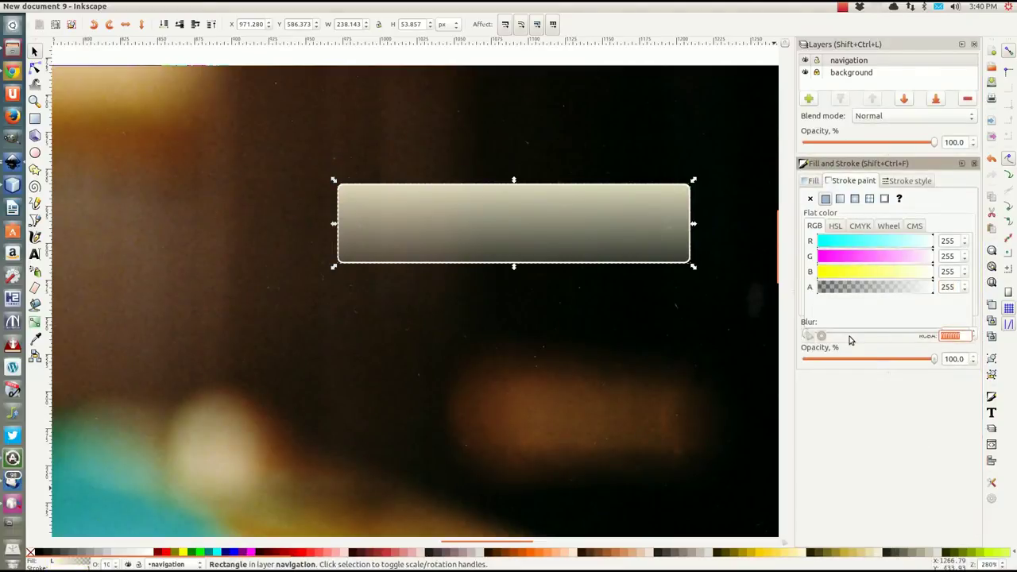
text(ffffff)
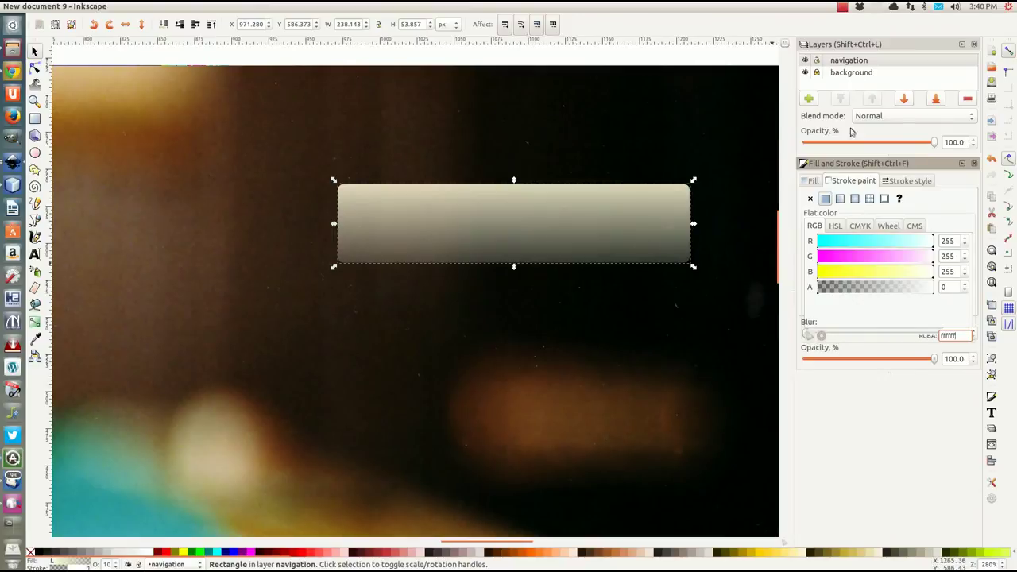
Make the white outline fully opaque and set its width to 2 px.
click(911, 181)
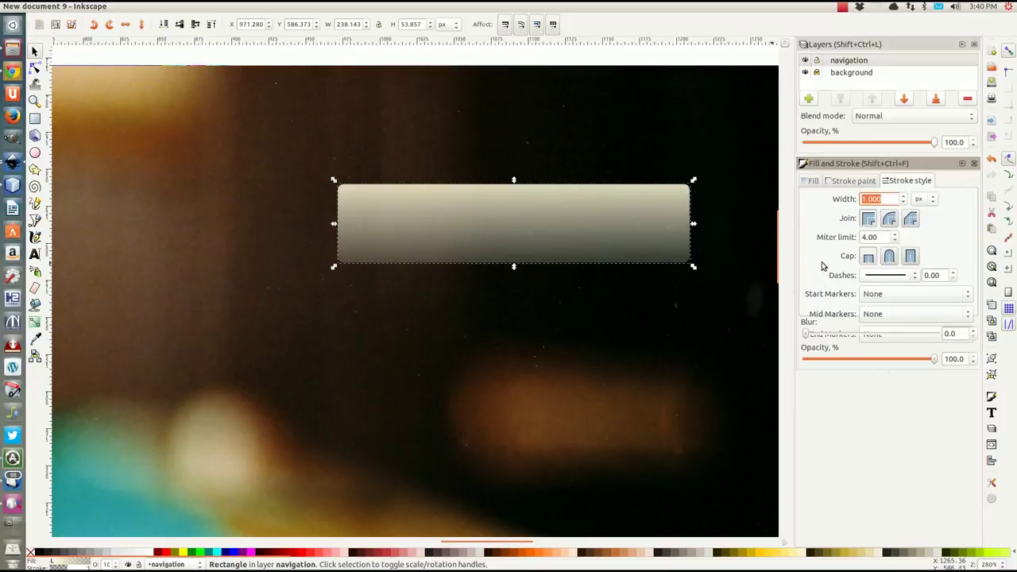
text(3)
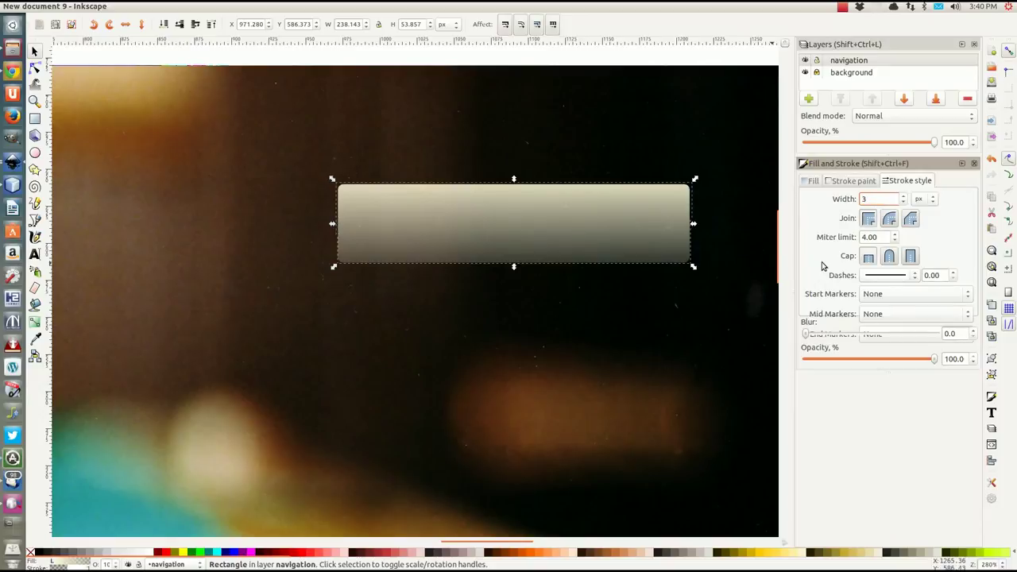
key(Return)
click(844, 182)
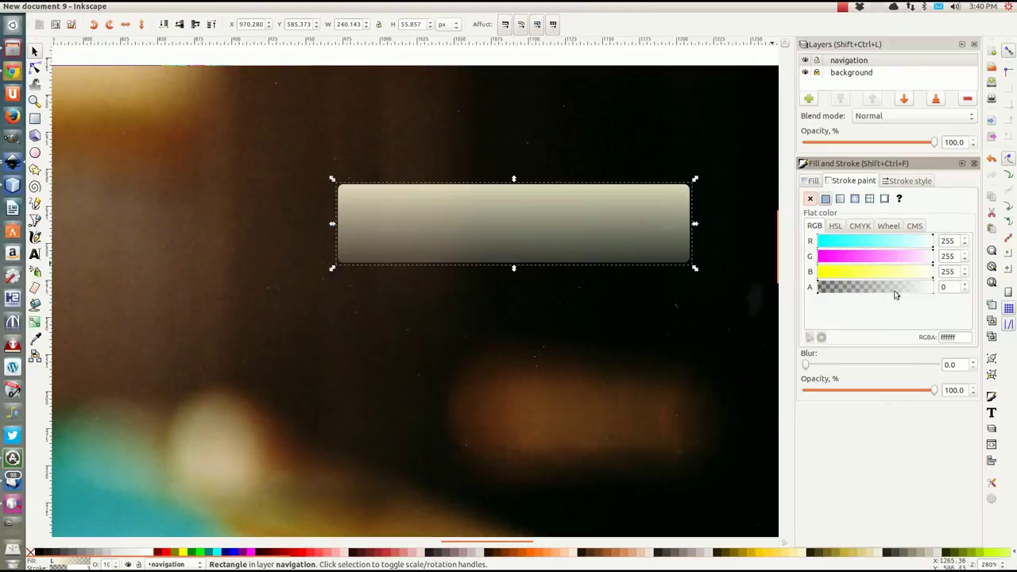
drag(820, 288, 935, 287)
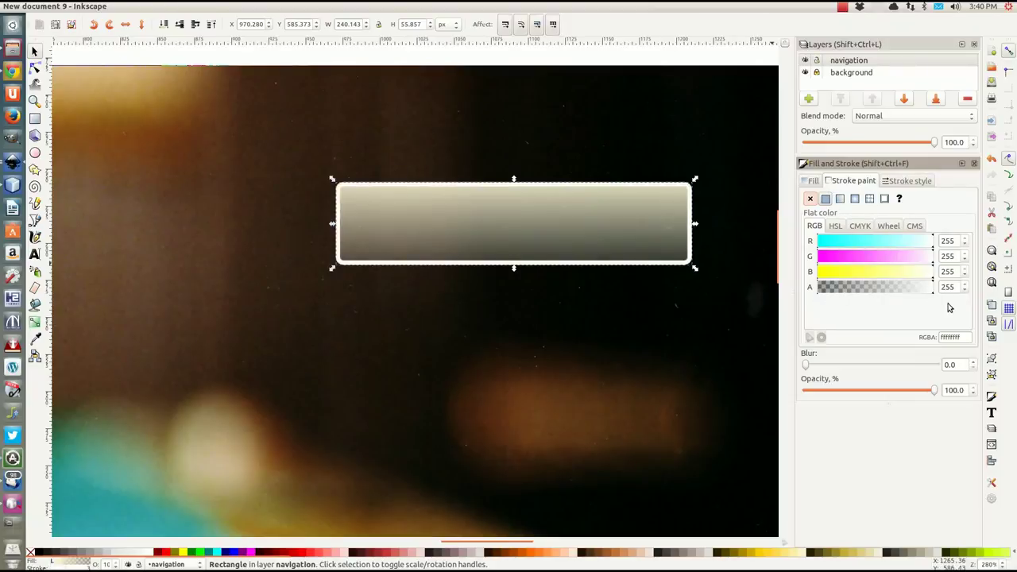
click(886, 183)
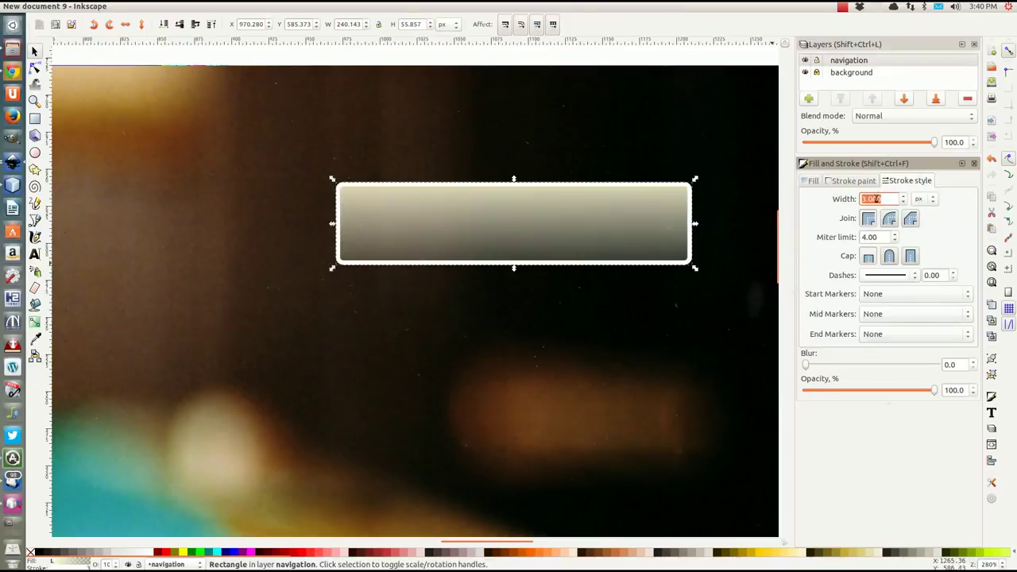
text(2)
key(Return)
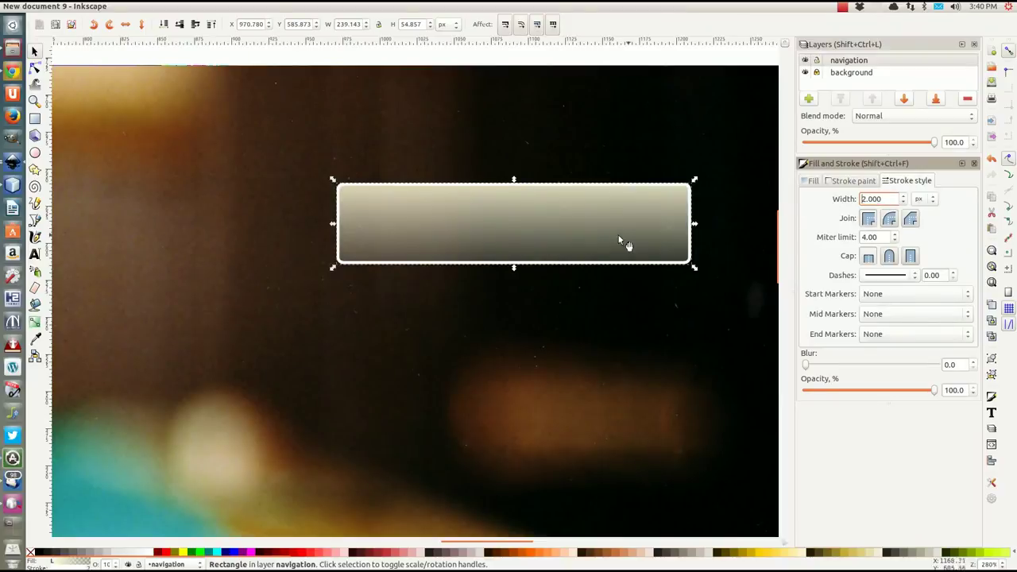
ctrl+scroll(445, 239, down, 1)
ctrl+scroll(445, 240, down, 1)
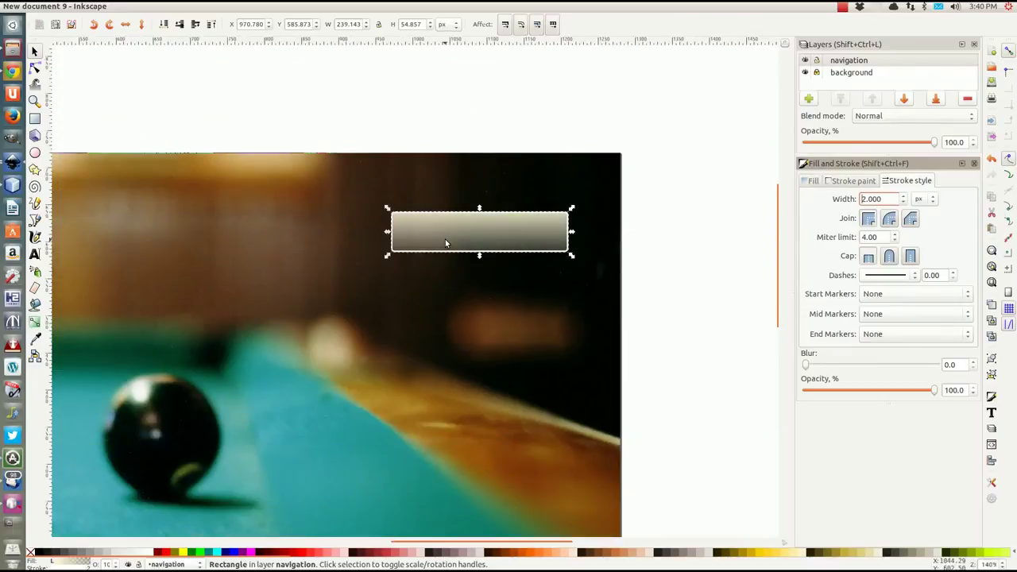
ctrl+scroll(442, 159, down, 1)
Type the 'Home' label above the photo and scale it up by a corner handle.
click(442, 159)
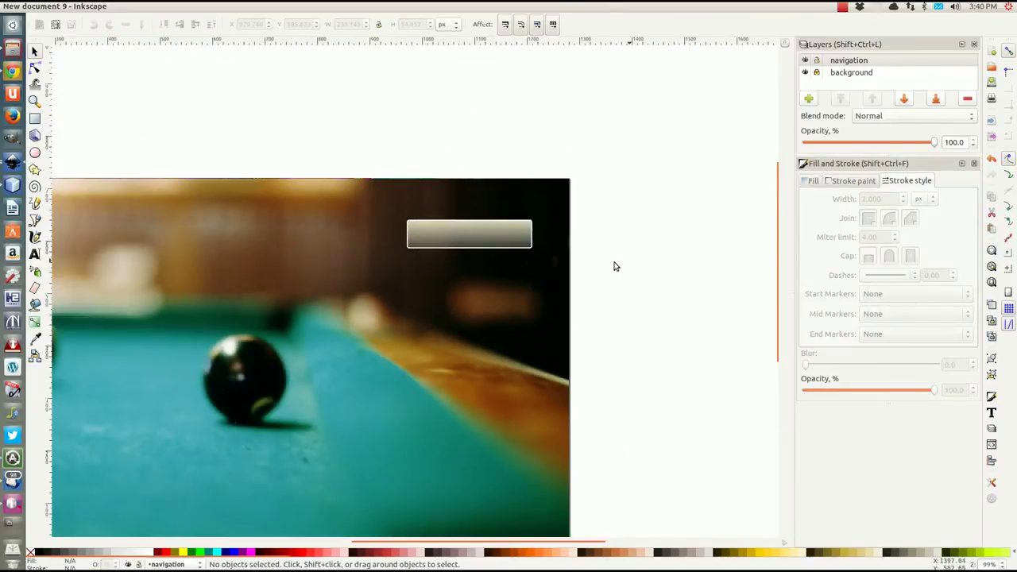
ctrl+scroll(568, 268, down, 1)
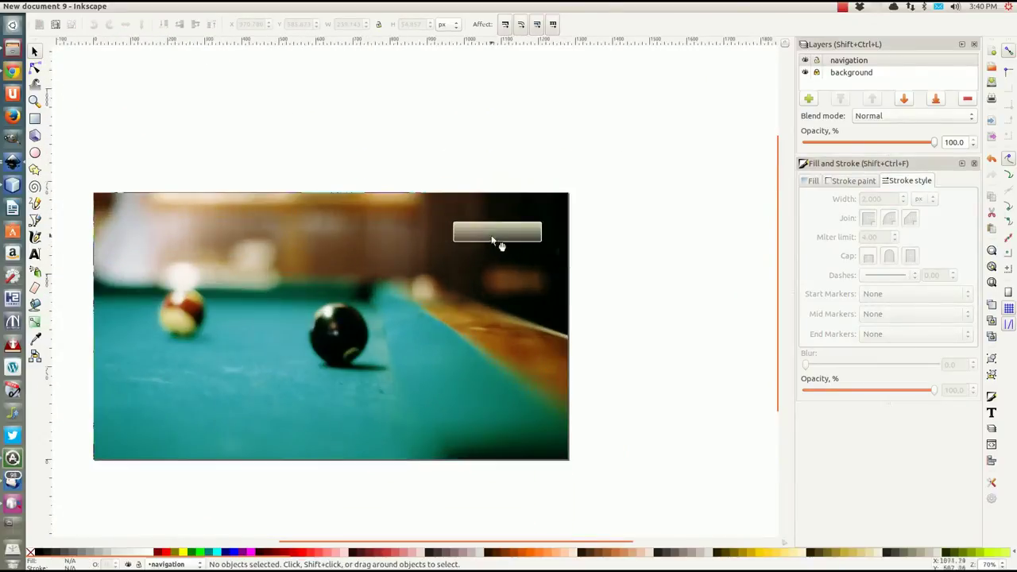
click(492, 239)
click(34, 254)
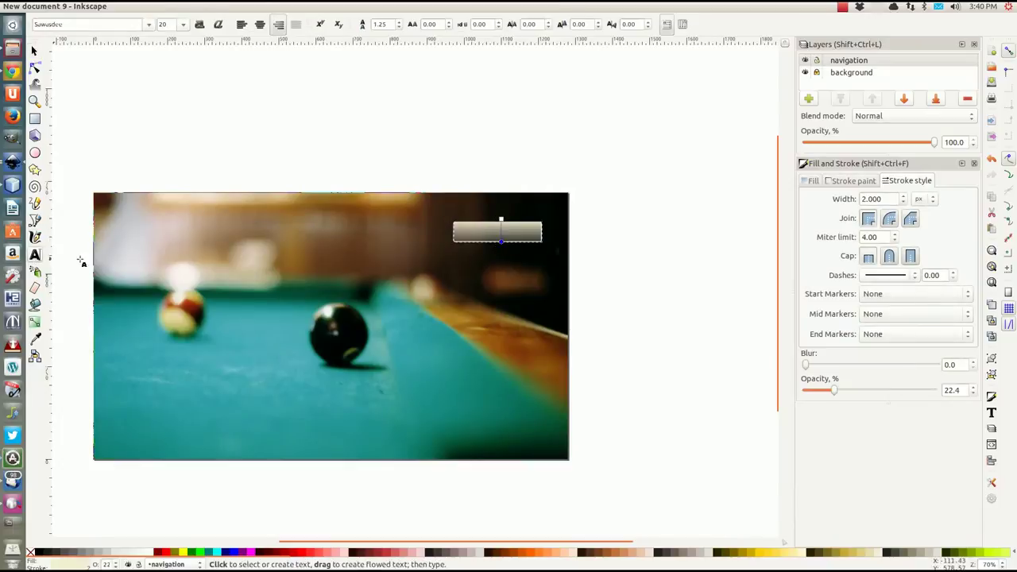
click(501, 237)
click(441, 160)
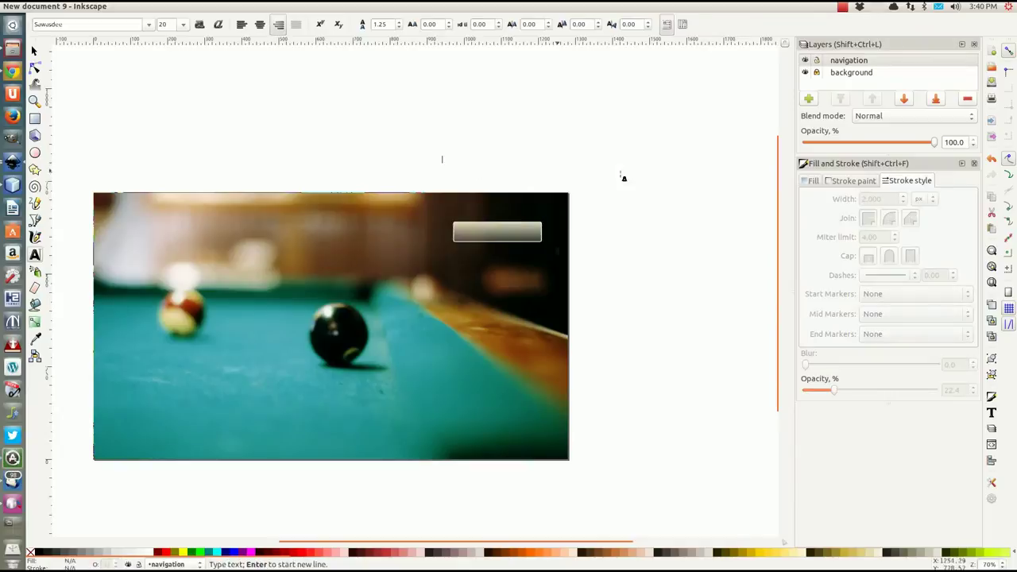
text(Home)
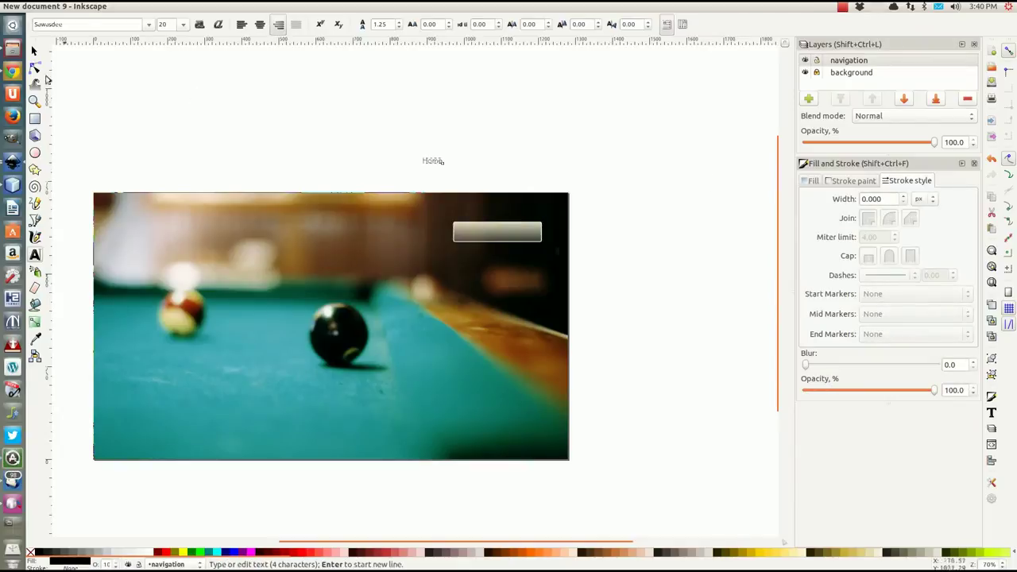
click(34, 51)
click(296, 137)
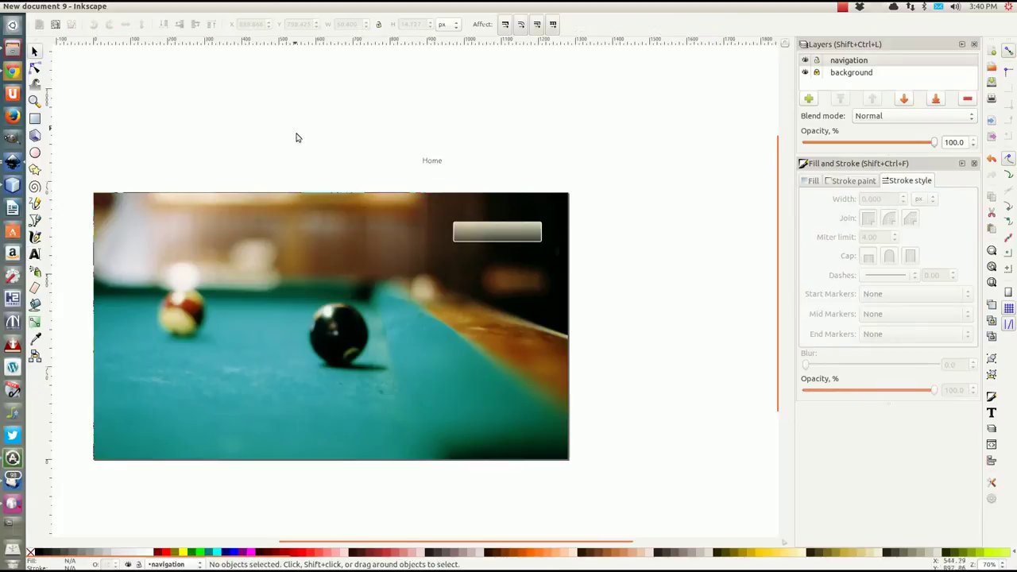
click(433, 162)
mouse_move(443, 165)
mouse_down()
mouse_move(463, 184)
mouse_move(480, 177)
mouse_move(500, 246)
mouse_up()
Scale the Home text down to about 108.7 × 31.8 px to fit the button.
click(530, 147)
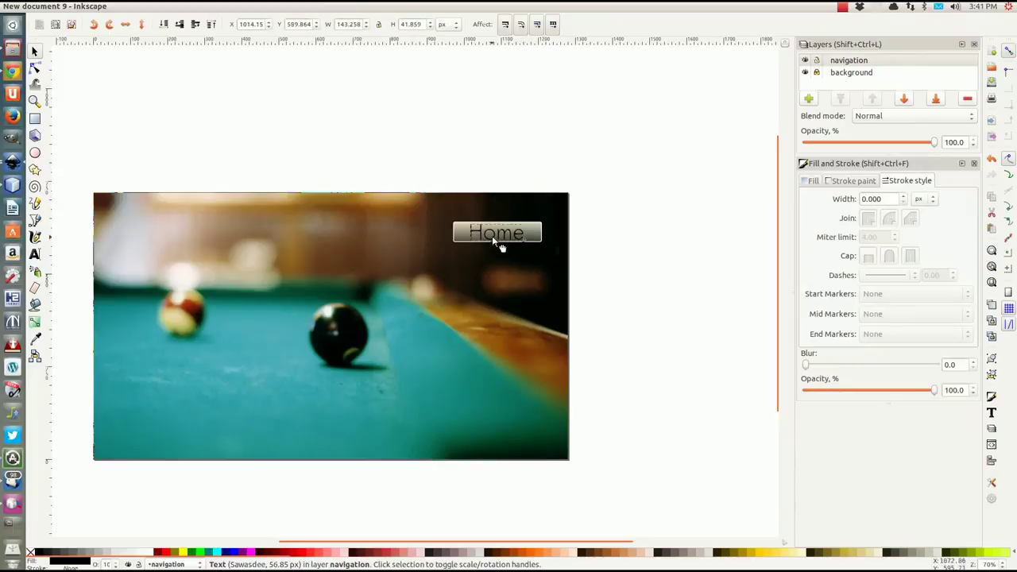
ctrl+scroll(490, 250, up, 2)
ctrl+scroll(490, 250, up, 1)
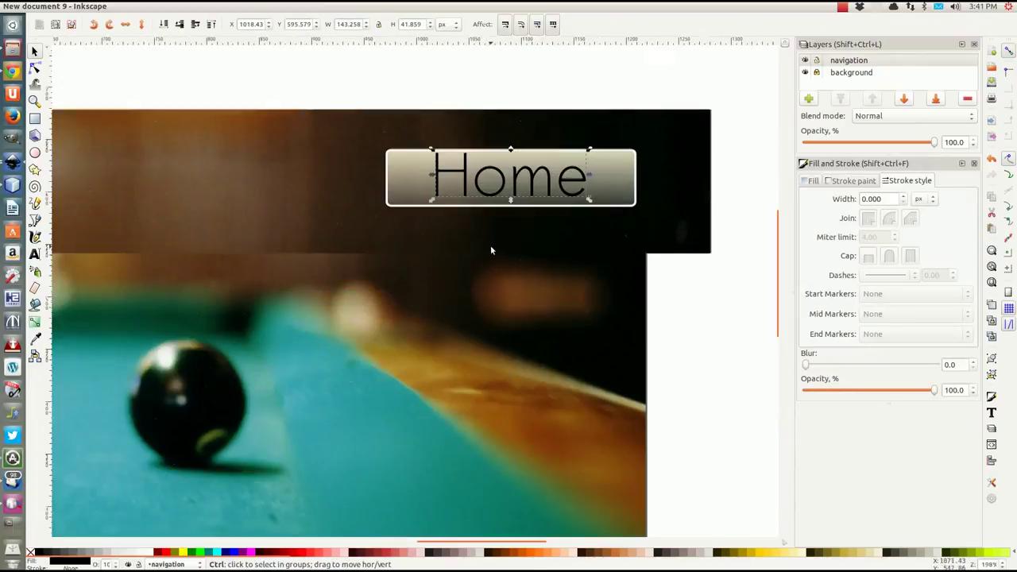
mouse_move(431, 199)
mouse_down()
mouse_move(488, 195)
mouse_move(481, 190)
mouse_up()
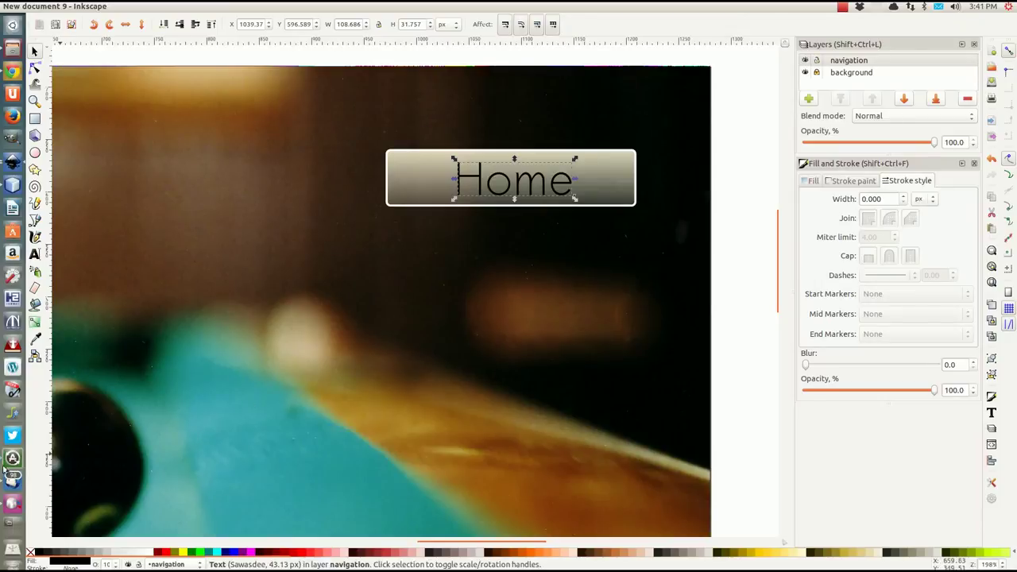
Move the Software Updater notice aside and dismiss it.
click(13, 459)
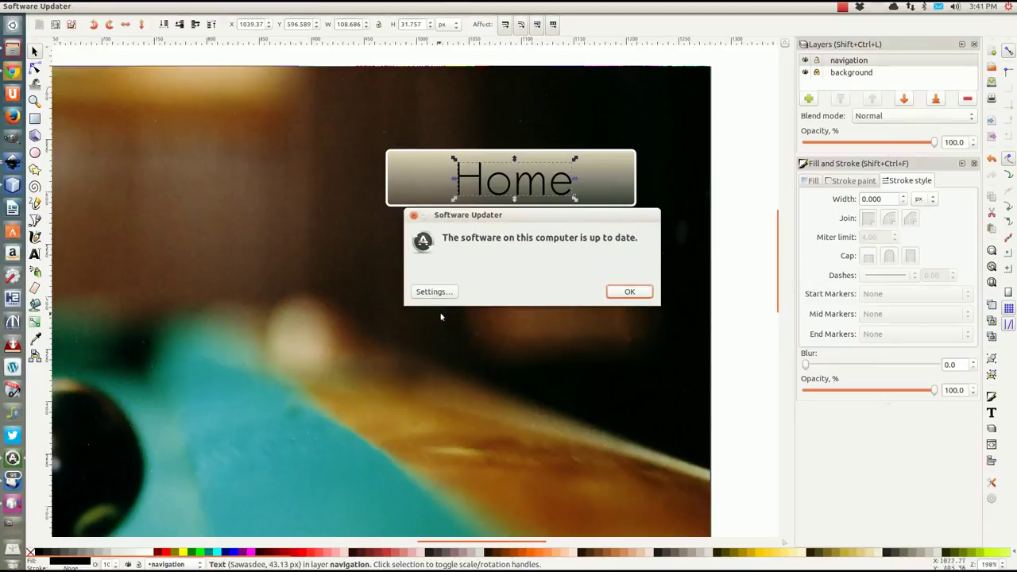
drag(494, 217, 430, 263)
click(565, 337)
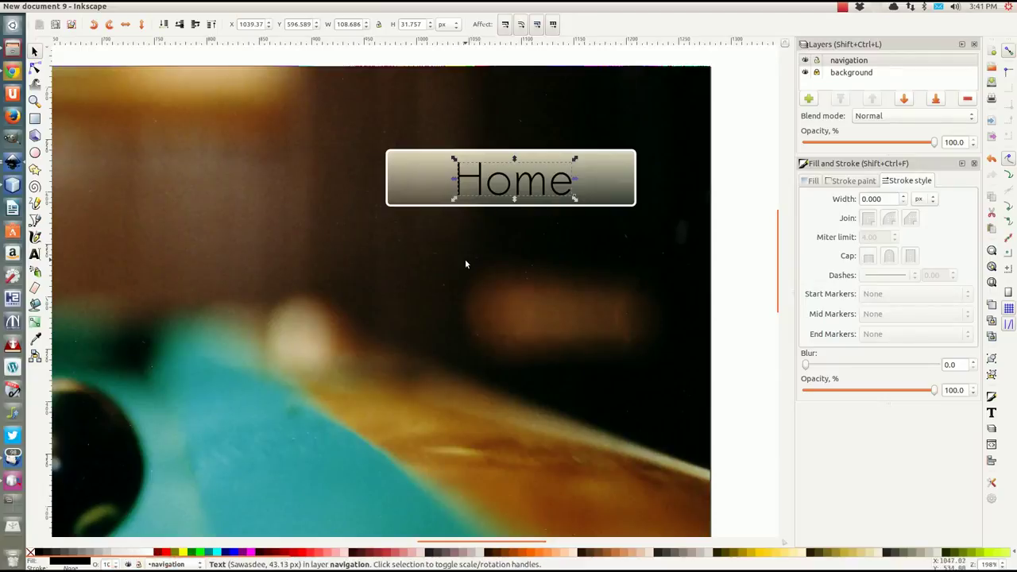
Try a 4.0 blur on the Home text, undo it, and fill the text white.
drag(807, 365, 814, 367)
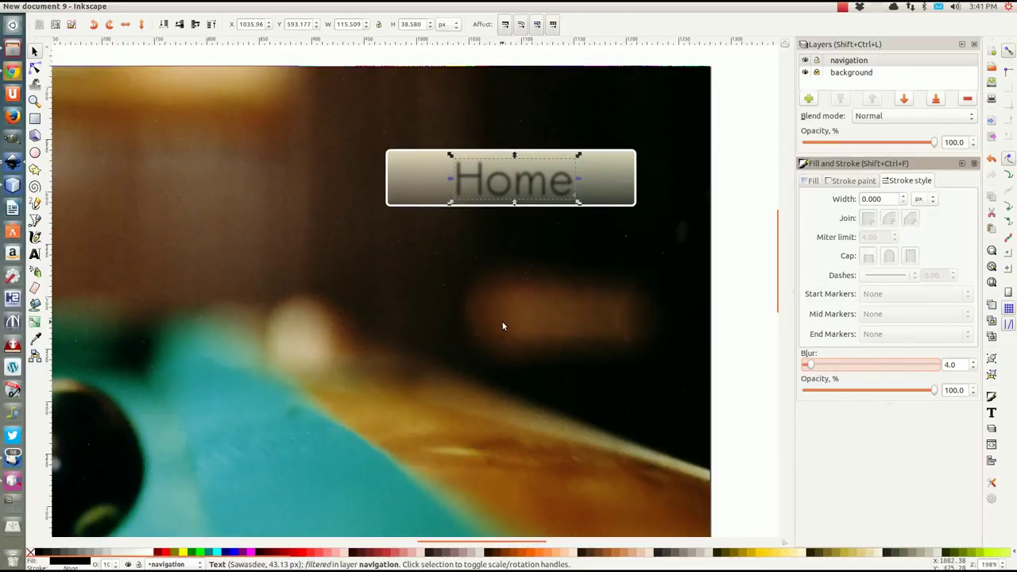
key(ctrl+z)
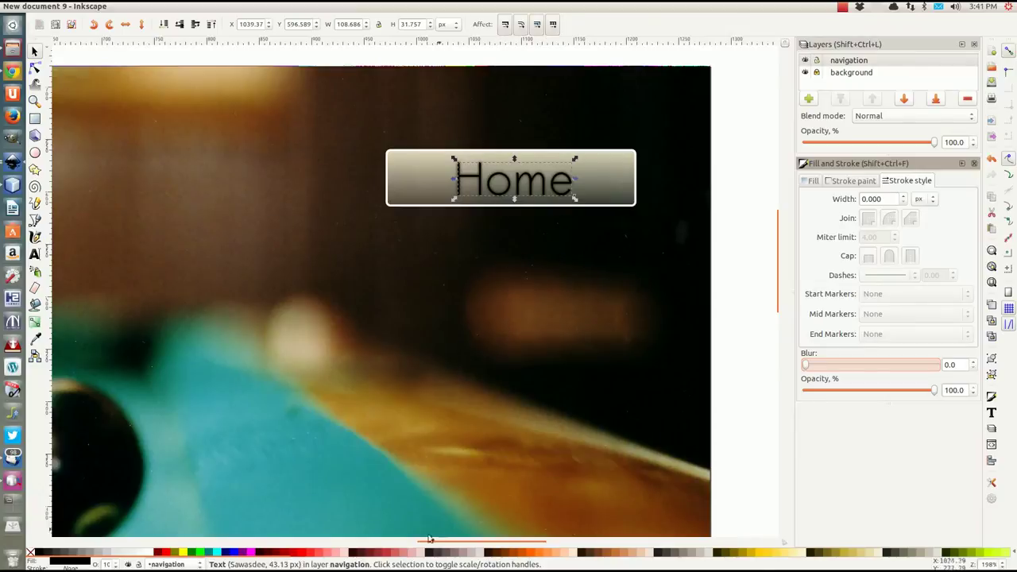
click(146, 553)
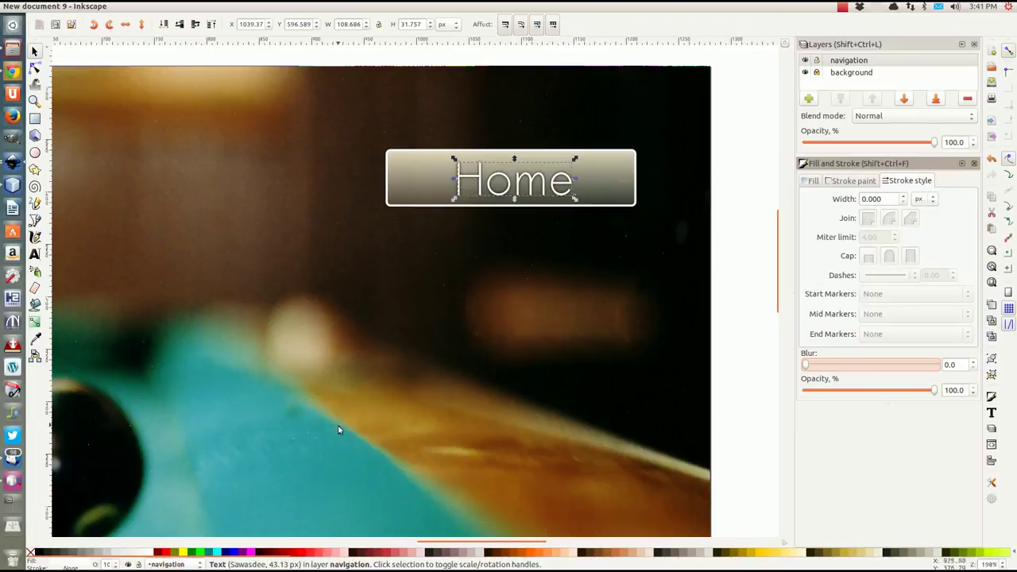
click(752, 207)
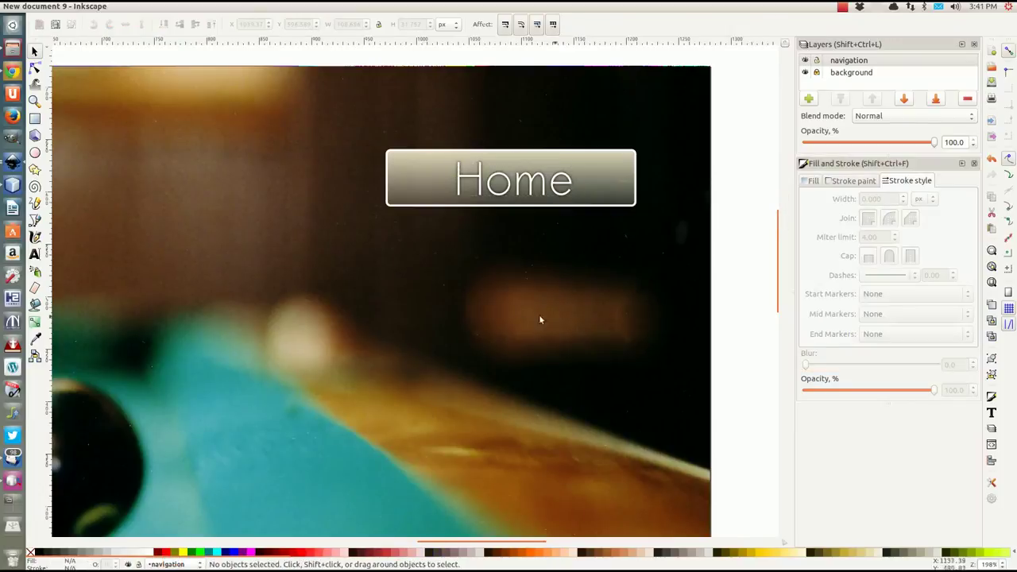
scroll(501, 279, down, 2)
scroll(475, 289, down, 1)
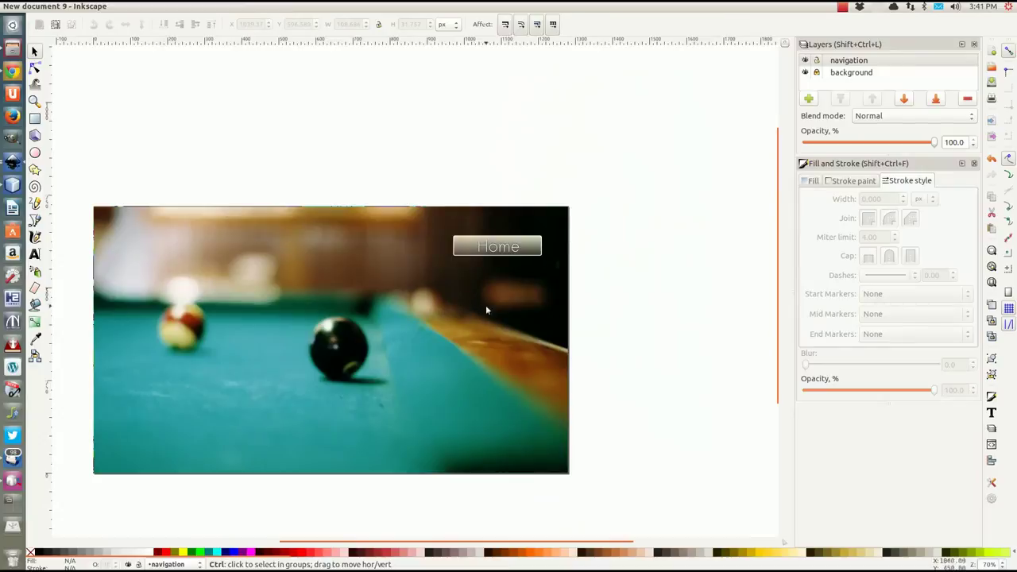
Select the Home button and label, then centre them on both axes in Align and Distribute.
scroll(488, 306, up, 2)
scroll(522, 261, up, 1)
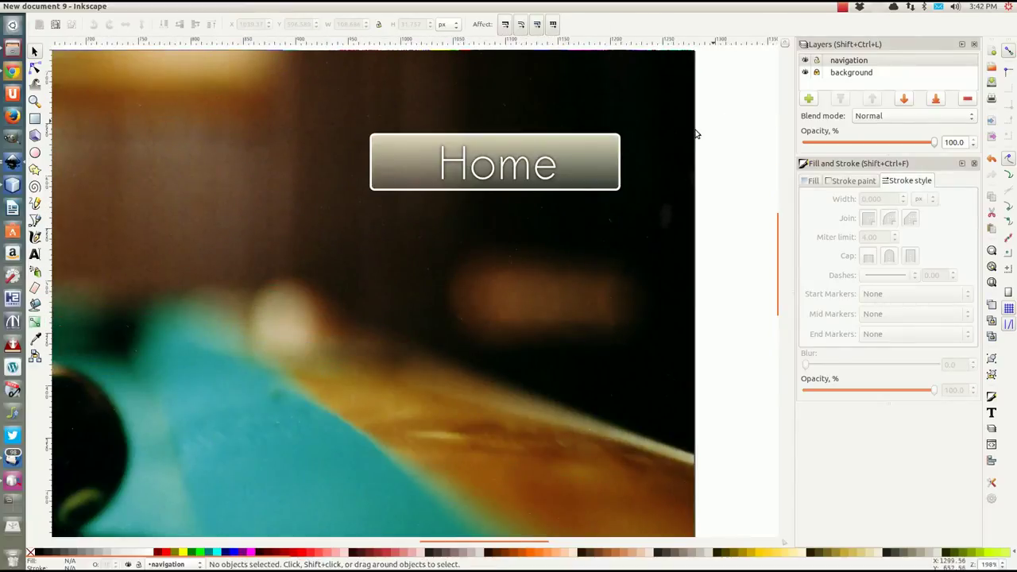
drag(722, 91, 323, 231)
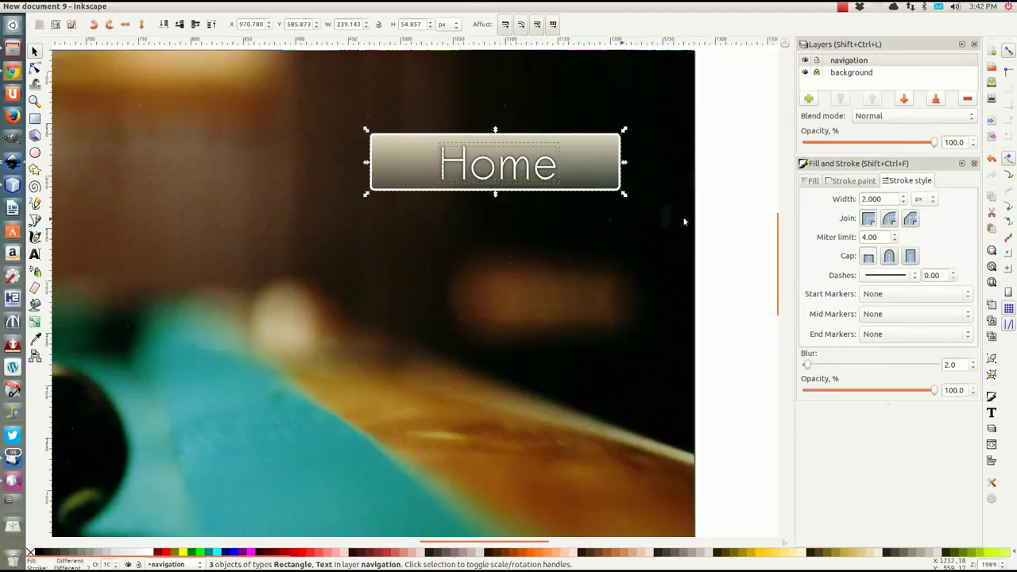
click(137, 7)
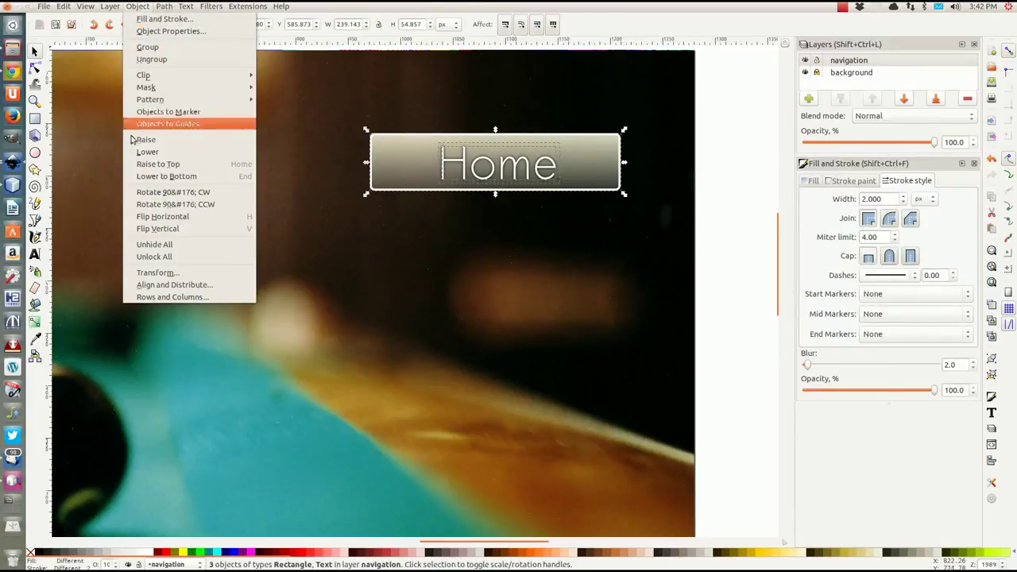
click(171, 284)
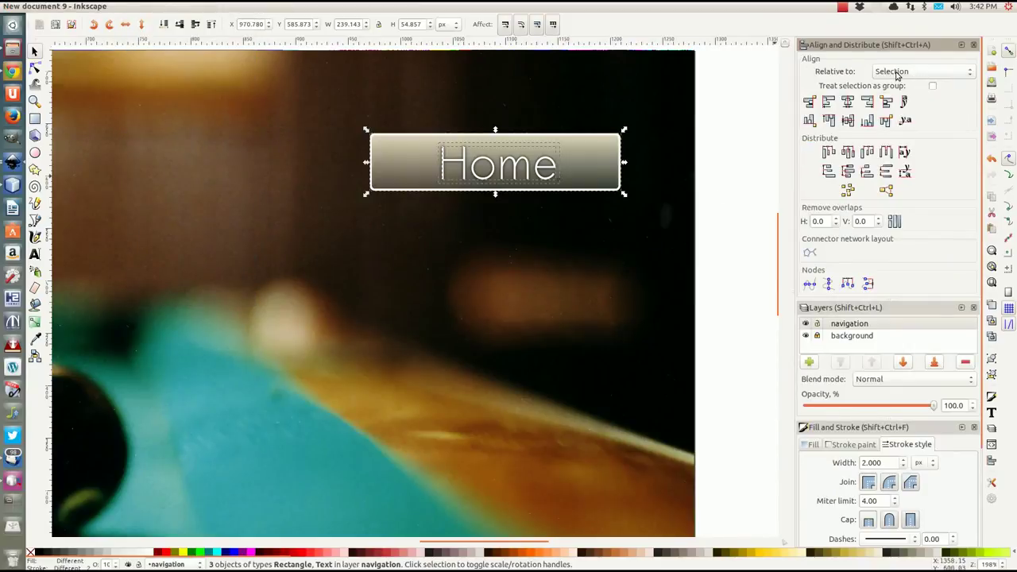
click(848, 104)
click(849, 122)
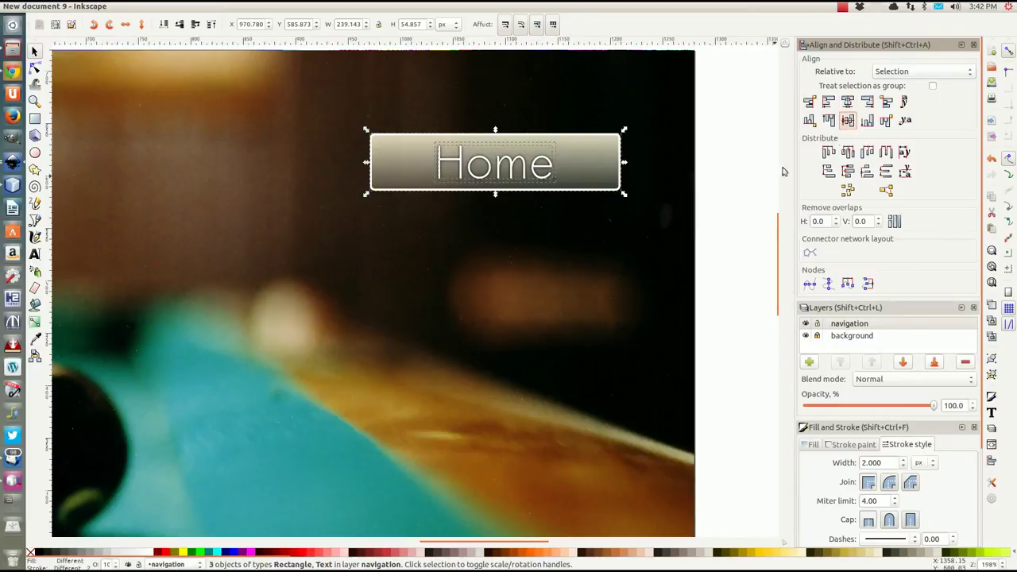
click(610, 228)
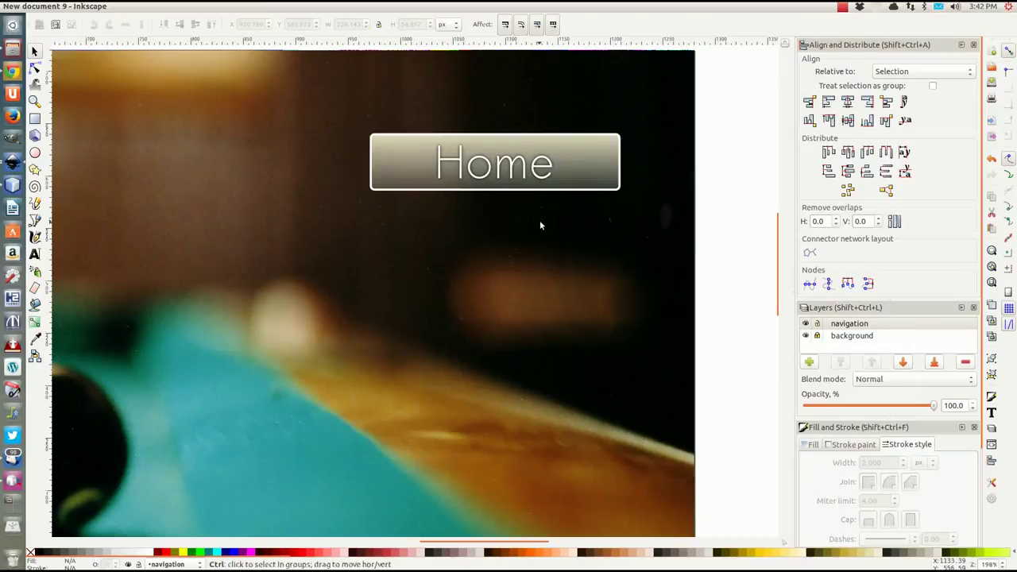
ctrl+scroll(540, 221, down, 1)
ctrl+scroll(539, 220, down, 1)
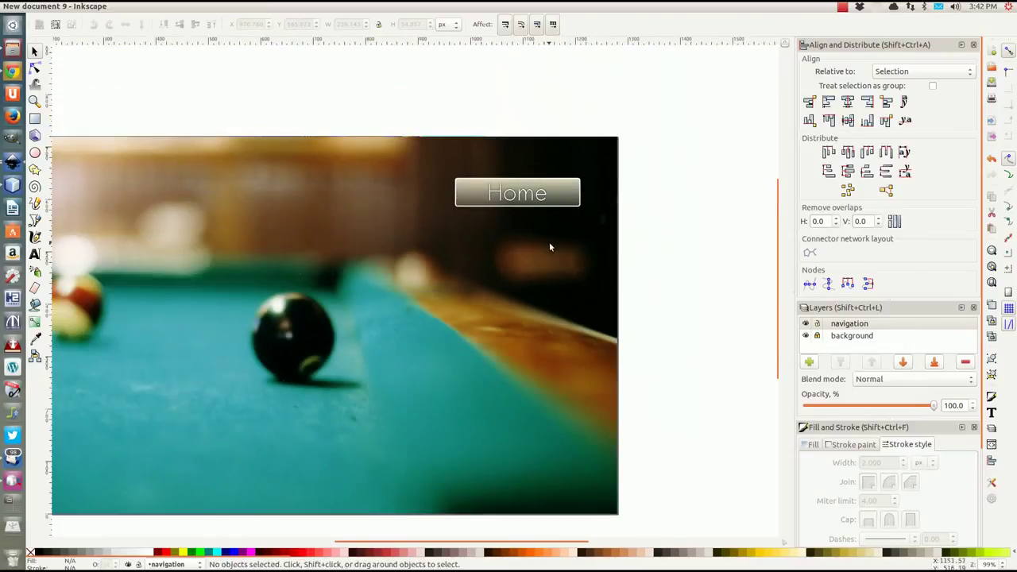
Set the Home text's alignment to Center with the Text tool.
click(525, 201)
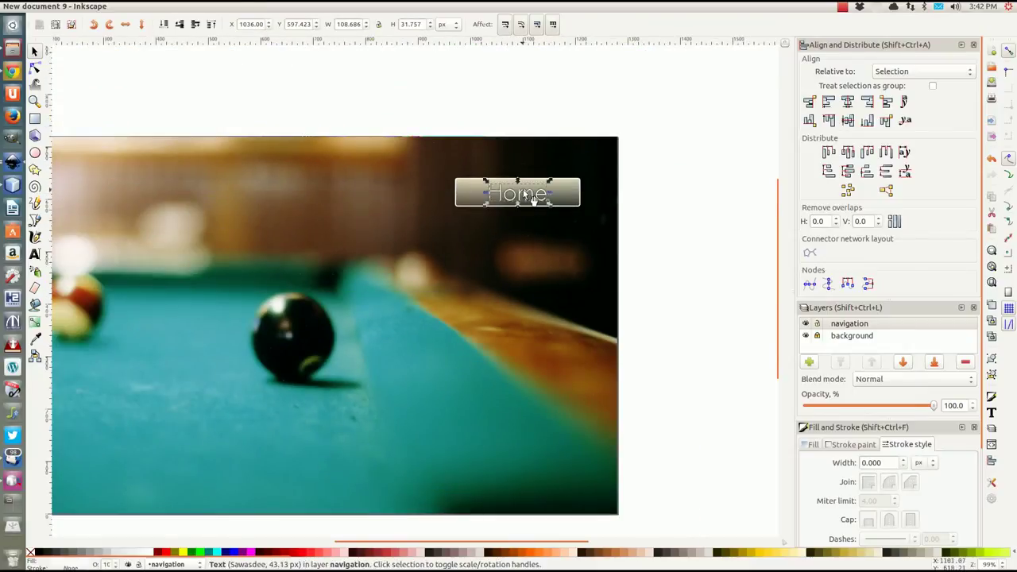
key(t)
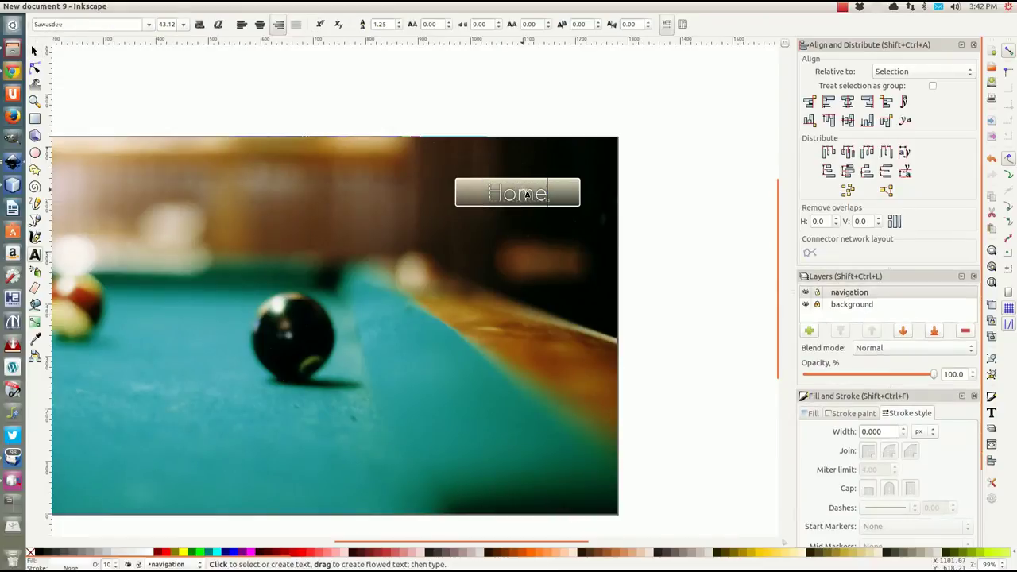
click(517, 193)
click(260, 25)
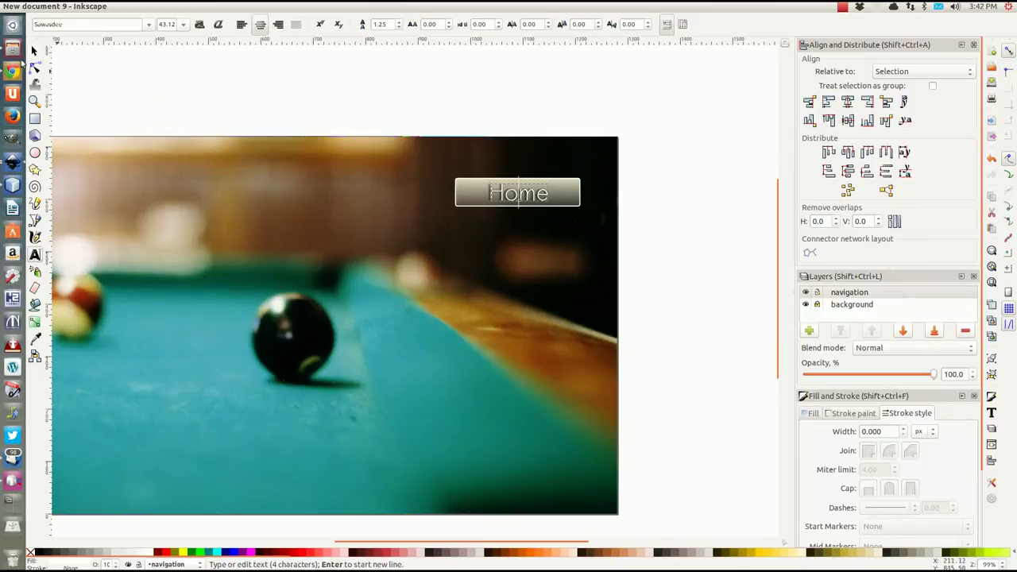
click(34, 51)
ctrl+scroll(546, 194, up, 2)
ctrl+scroll(546, 194, up, 1)
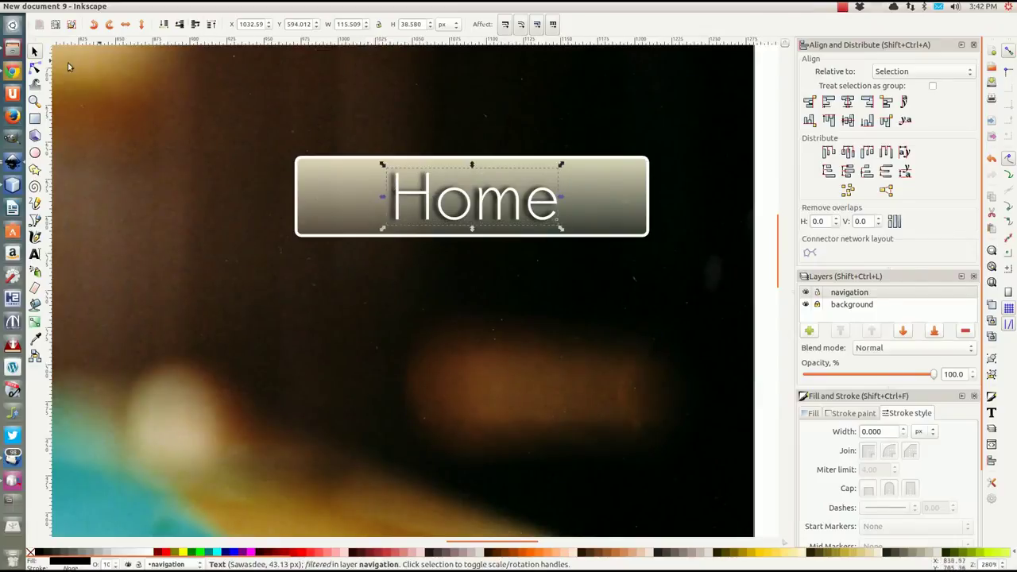
click(40, 255)
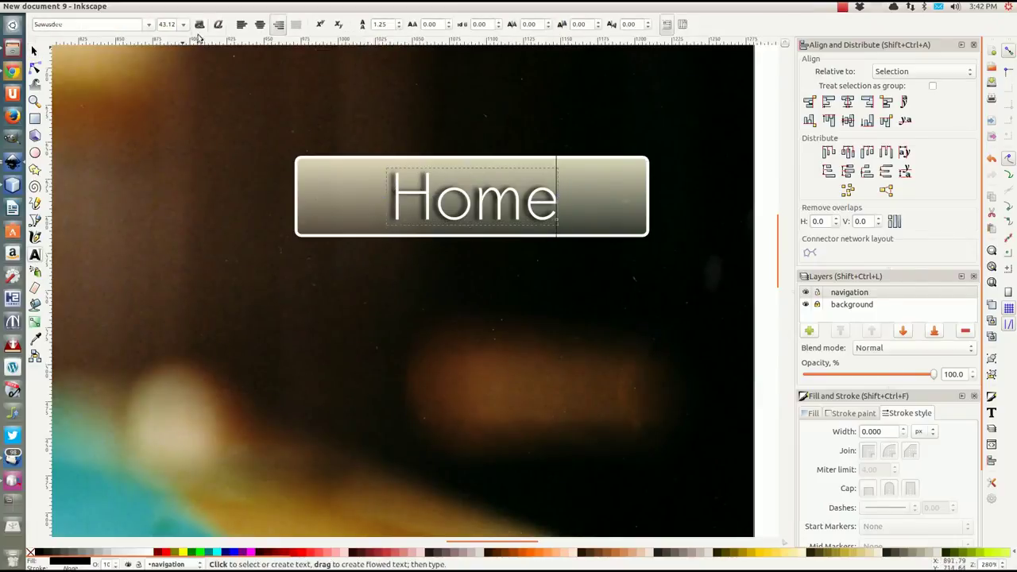
click(260, 24)
click(34, 53)
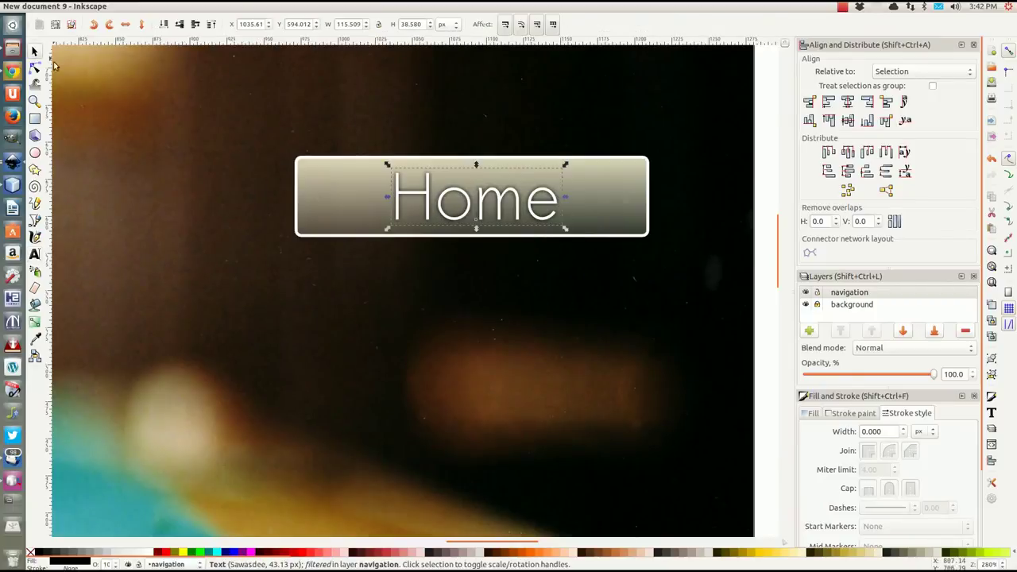
Re-centre the Home label on the button rectangle using Align and Distribute.
click(767, 141)
drag(772, 101, 230, 277)
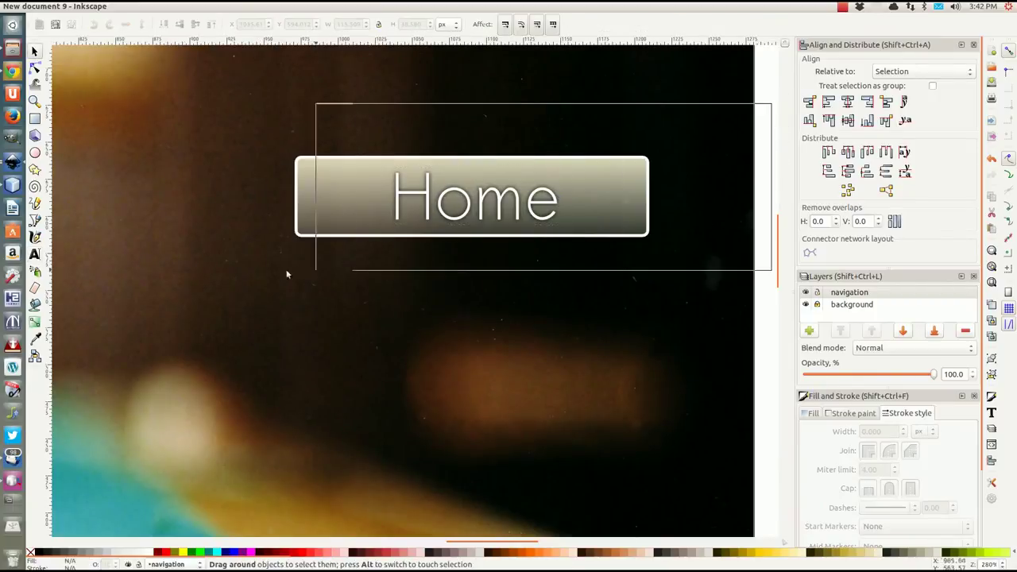
click(849, 102)
click(848, 120)
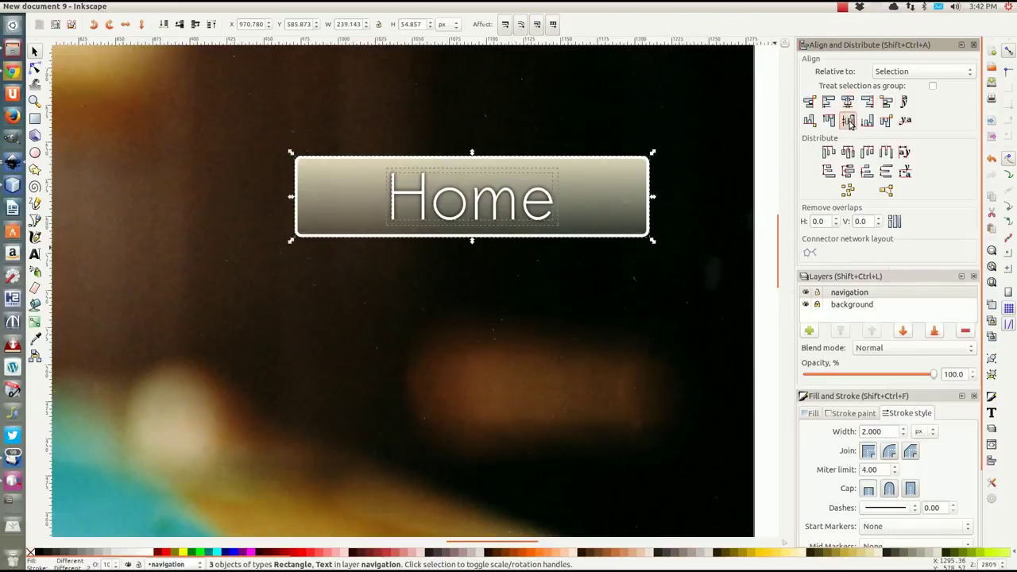
click(543, 291)
ctrl+scroll(401, 266, down, 2)
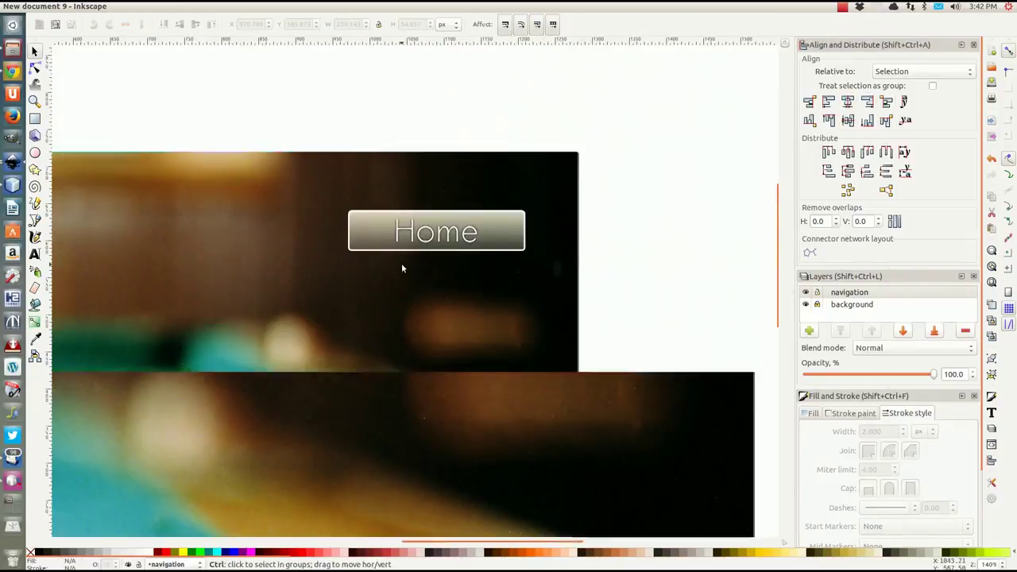
ctrl+scroll(401, 266, up, 2)
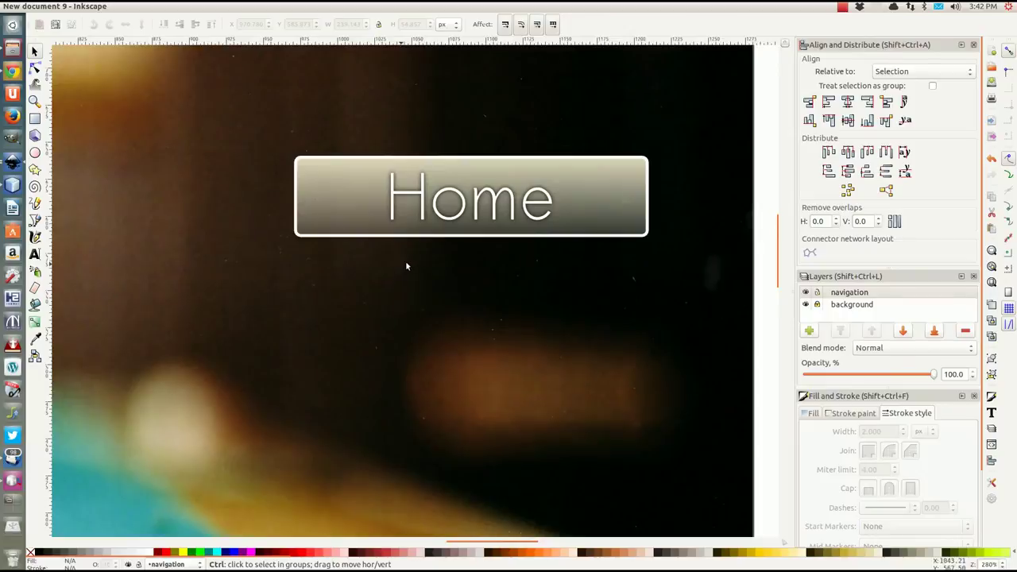
Nudge the Home label until it sits centred, then select the button rectangle and label together.
click(450, 226)
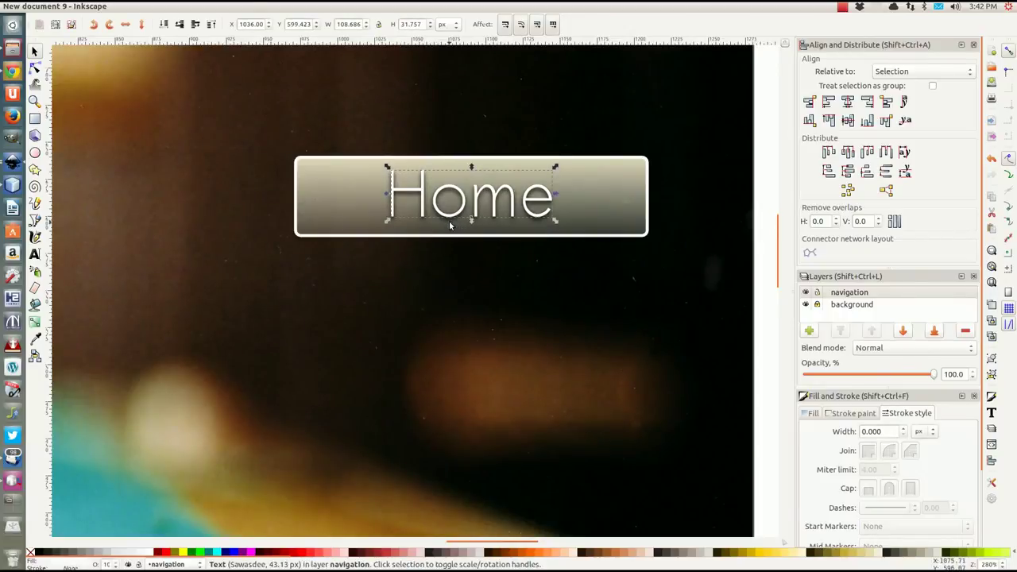
key(shift)
key(shift+Down)
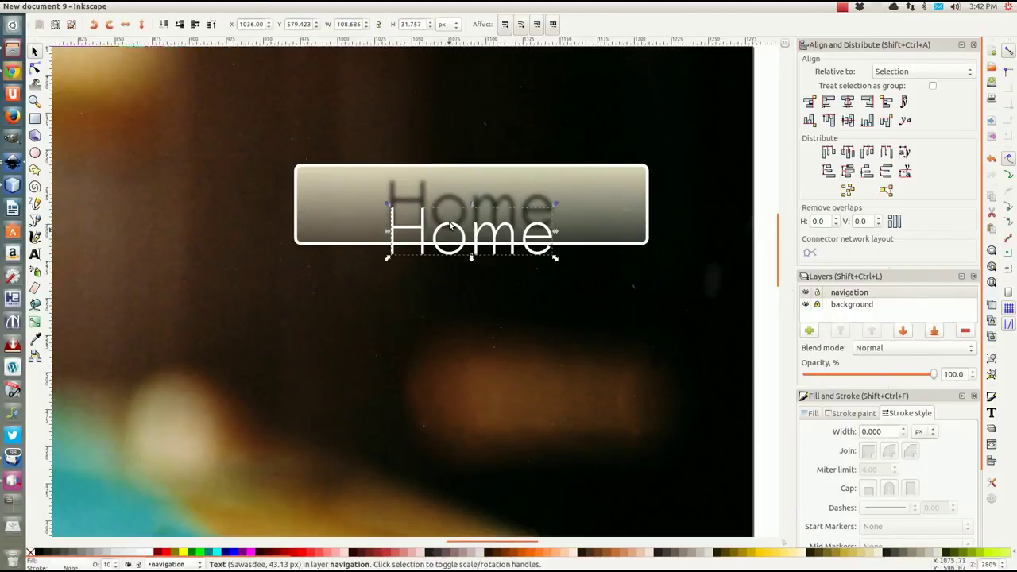
key(Up)
key(Up)
key(Up)
key(Up)
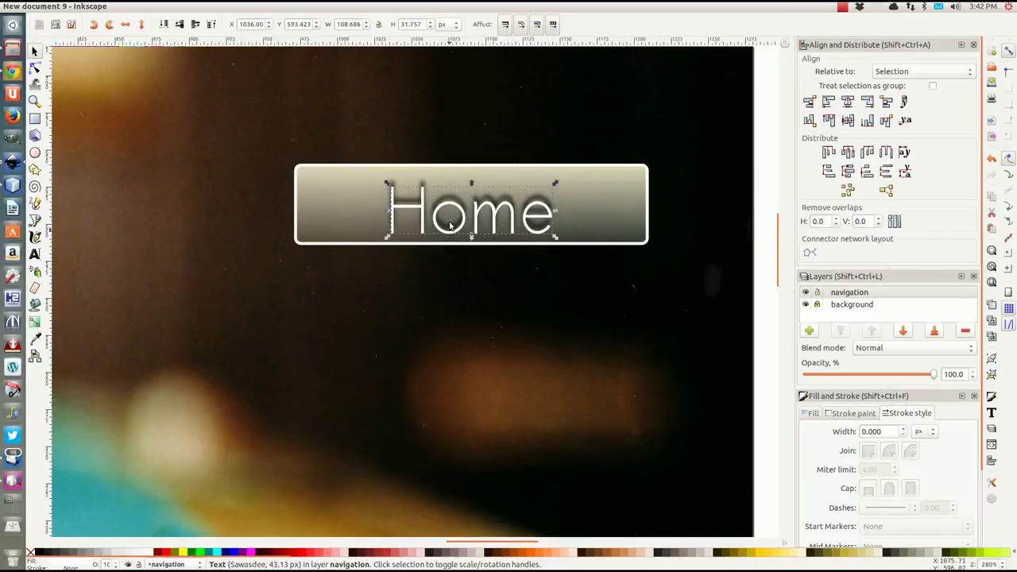
key(Up)
key(Up)
key(Up)
key(Up)
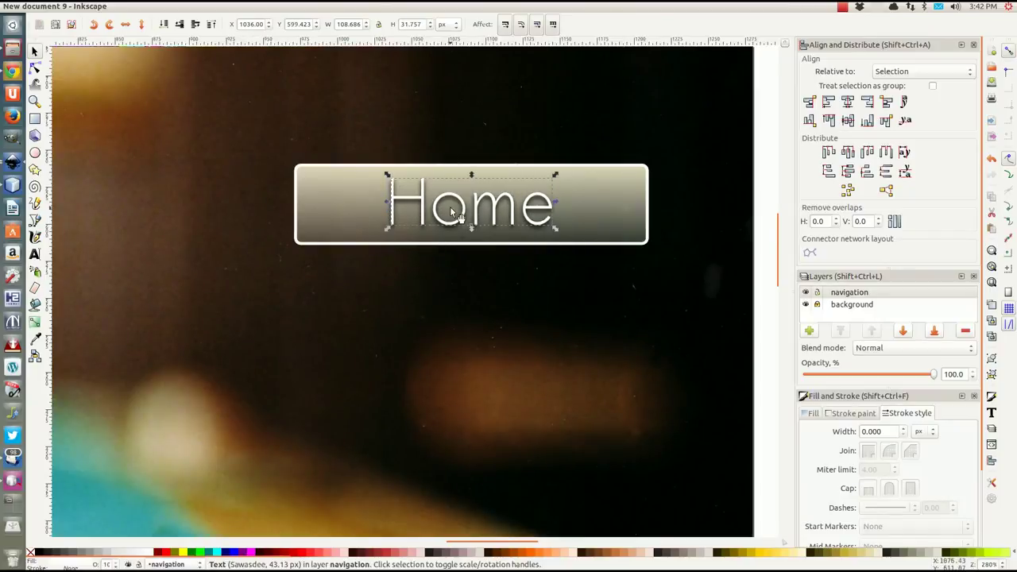
drag(451, 213, 459, 208)
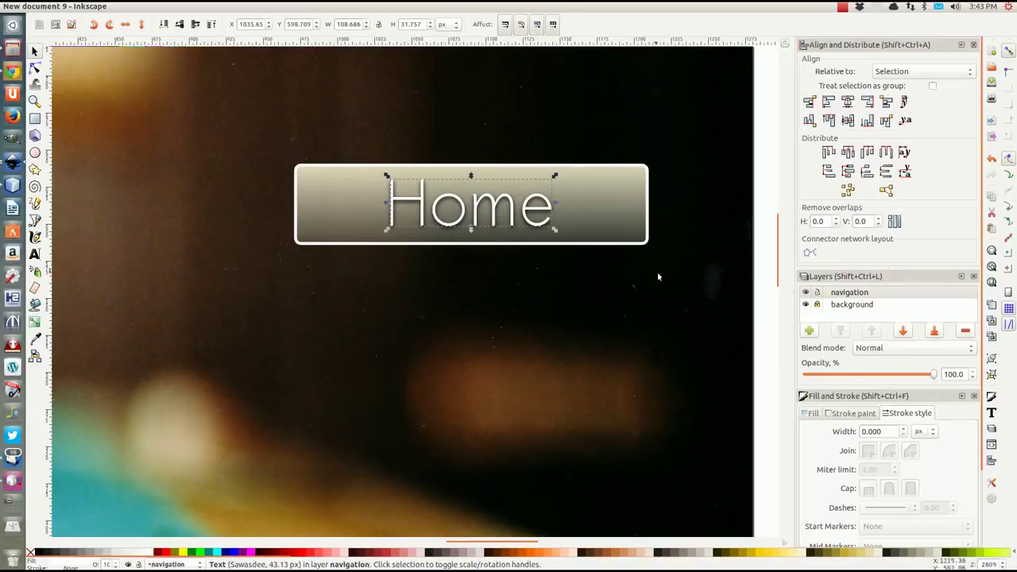
click(761, 250)
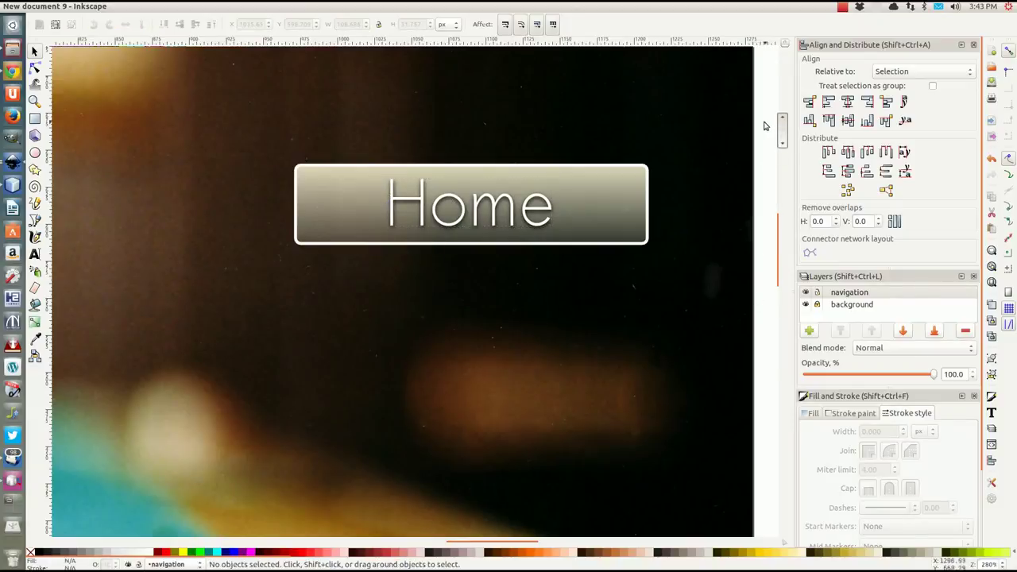
drag(760, 128, 277, 263)
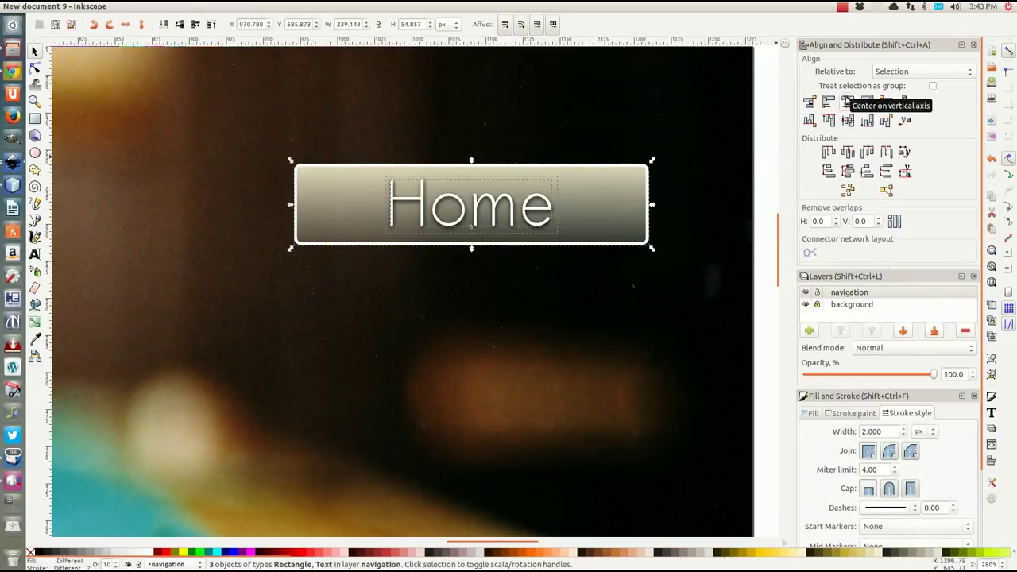
Centre the Home button parts on the vertical axis.
click(848, 102)
click(763, 203)
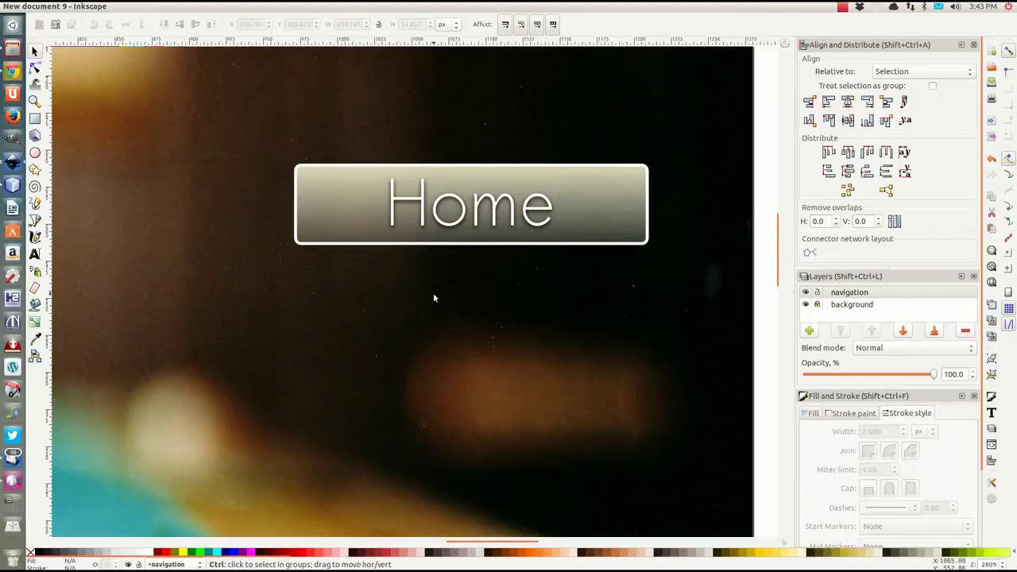
ctrl+scroll(433, 292, down, 1)
ctrl+scroll(433, 292, down, 1)
ctrl+scroll(433, 294, down, 1)
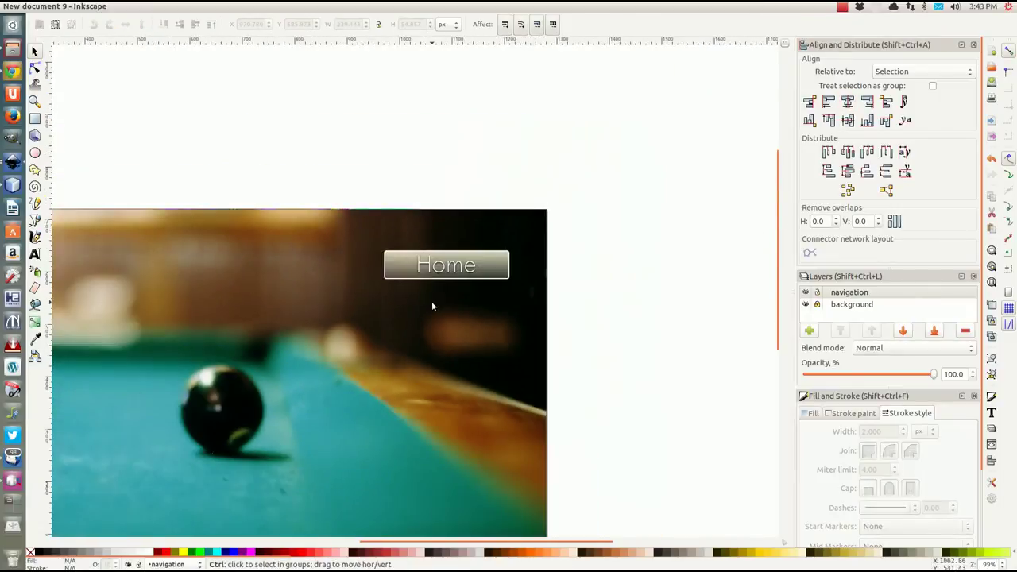
ctrl+scroll(432, 302, down, 2)
ctrl+scroll(429, 321, up, 3)
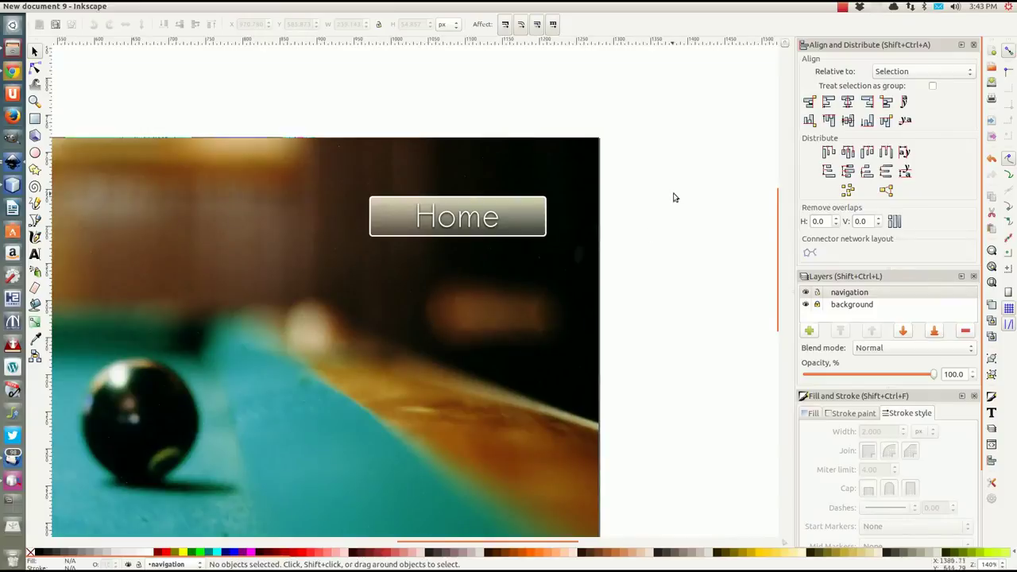
Group the Home button's three parts into one object with Ctrl+G.
drag(657, 170, 324, 251)
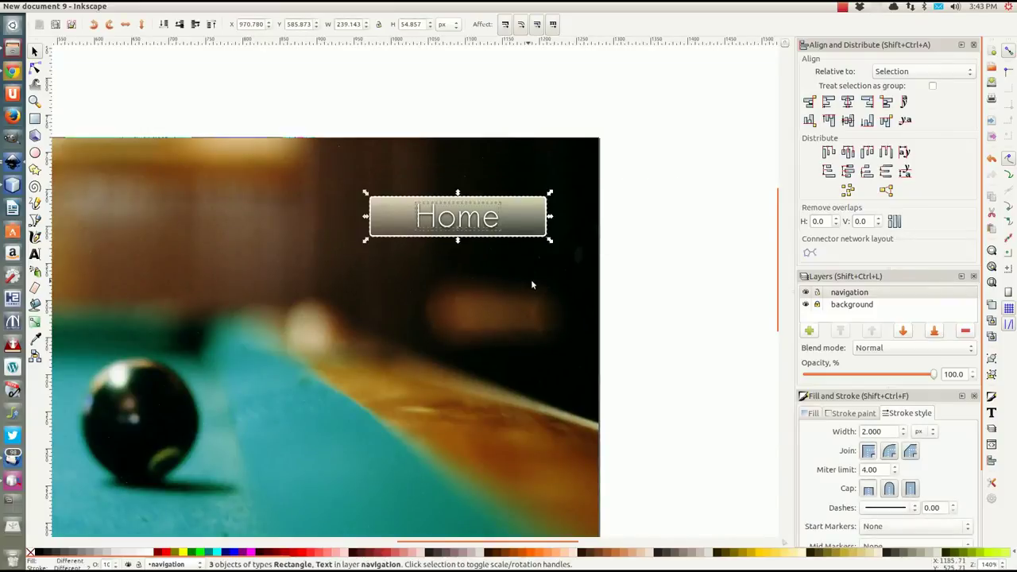
key(ctrl+g)
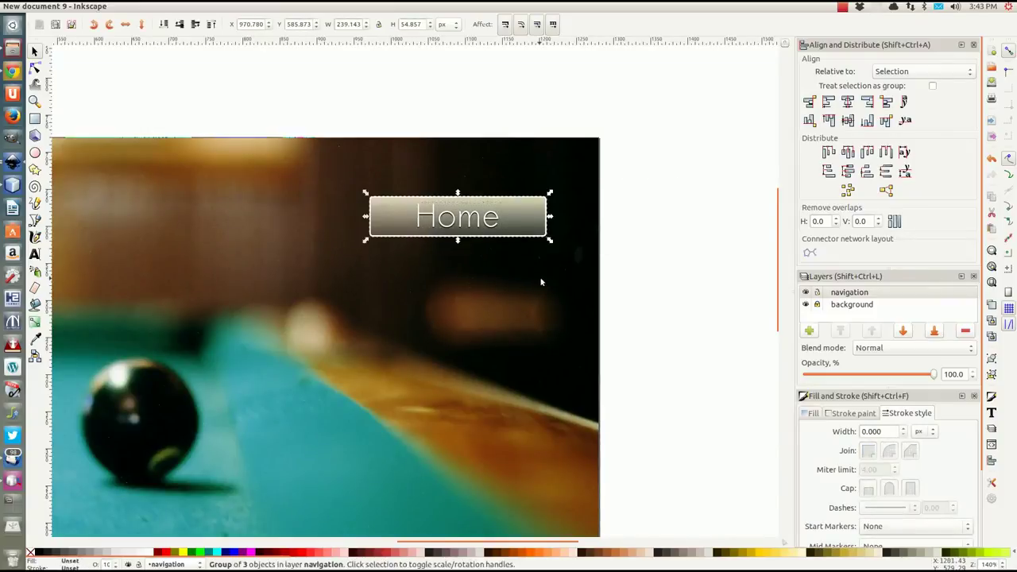
scroll(563, 277, down, 1)
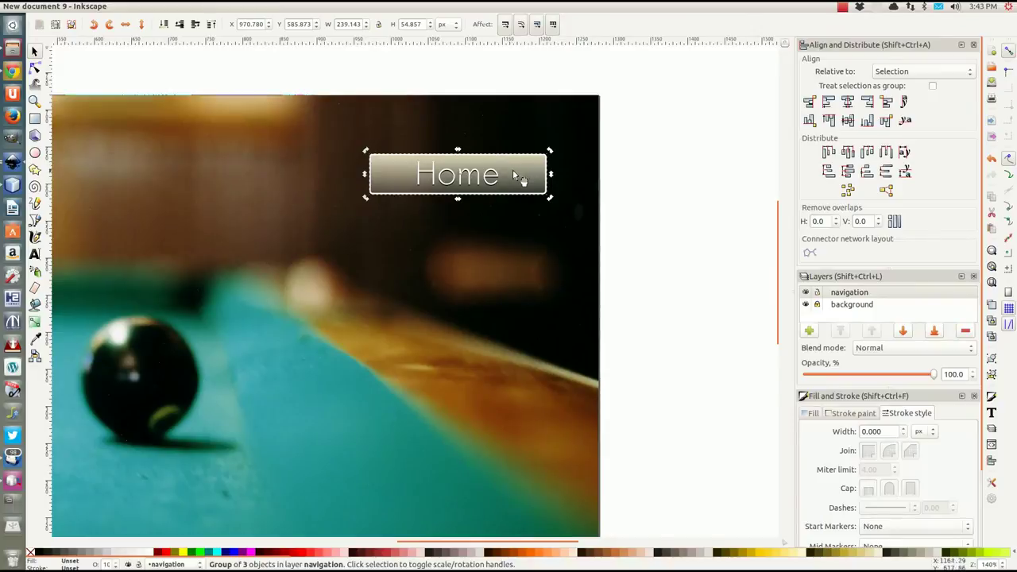
scroll(513, 169, up, 2)
ctrl+click(506, 270)
scroll(501, 267, up, 1)
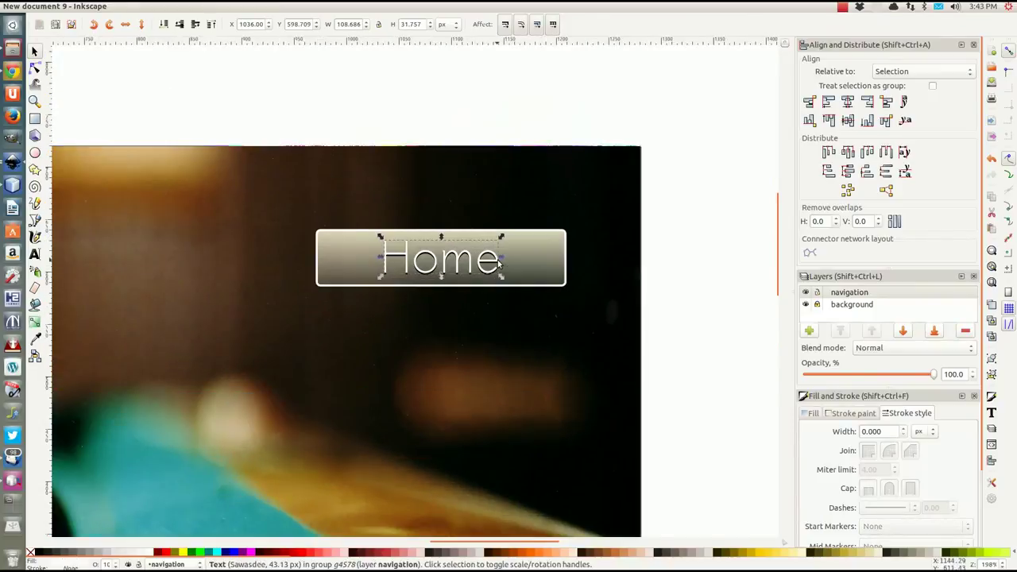
click(734, 275)
click(537, 268)
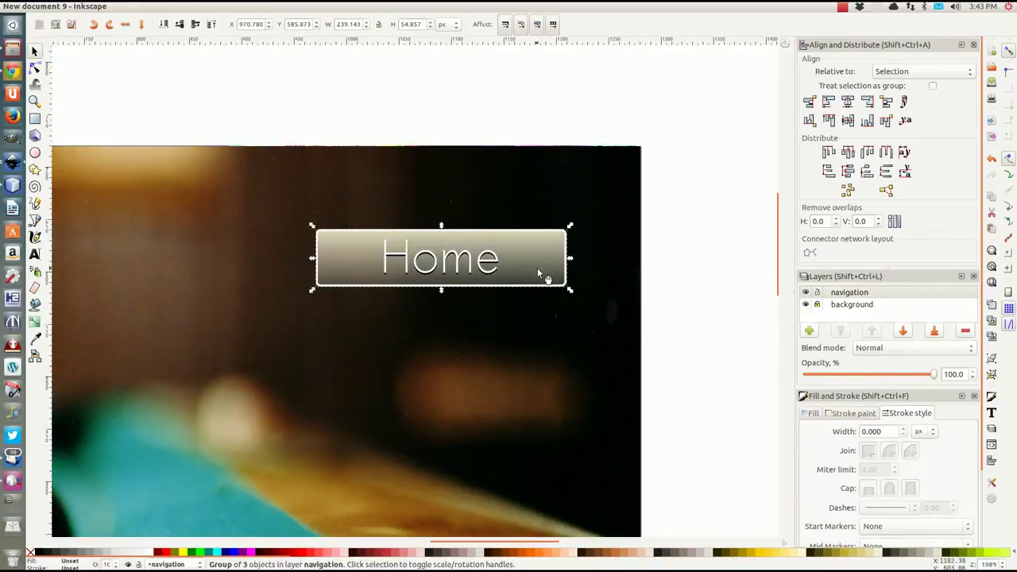
scroll(538, 267, up, 2)
scroll(537, 268, down, 2)
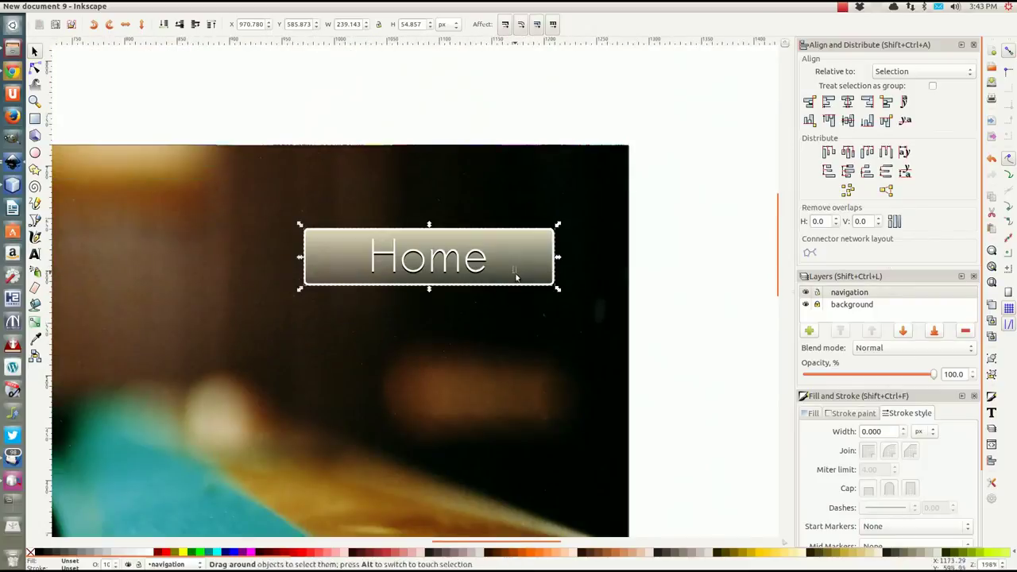
key(Escape)
Nudge the button group slightly, then duplicate it and place the copy directly below.
drag(521, 274, 532, 266)
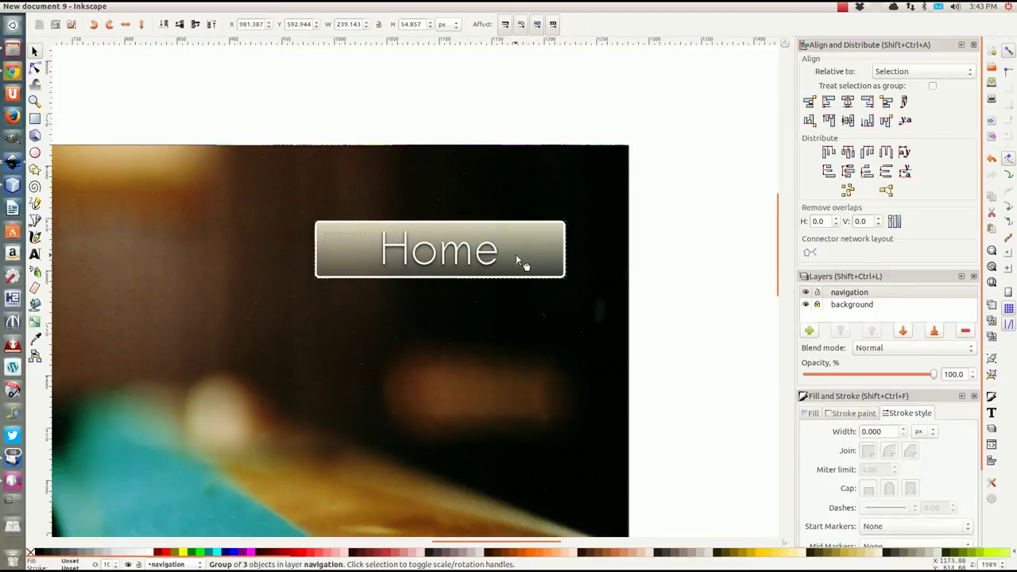
scroll(640, 267, down, 2)
scroll(633, 271, up, 1)
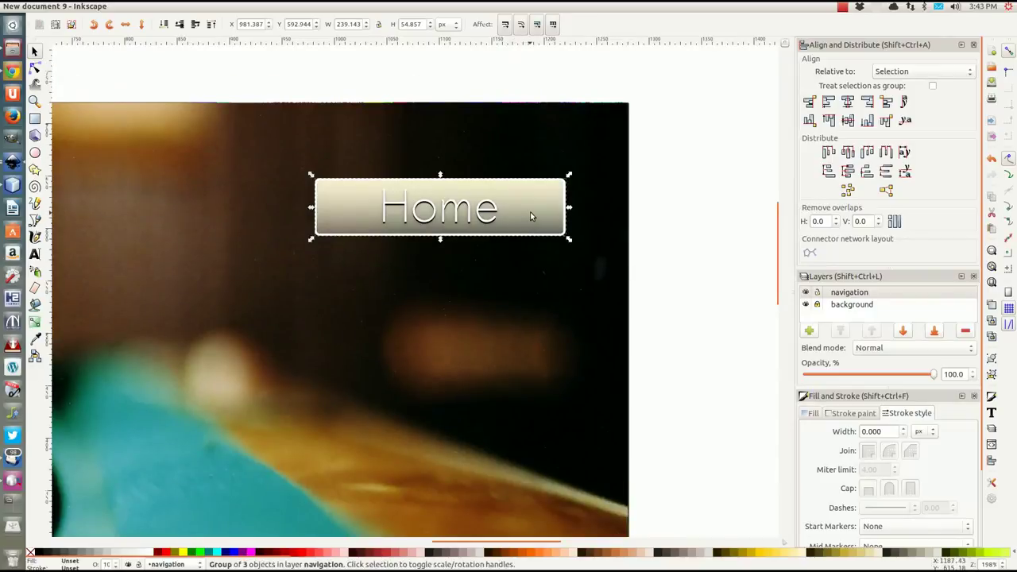
key(ctrl+d)
mouse_move(534, 228)
mouse_down()
mouse_move(536, 290)
mouse_move(536, 278)
mouse_up()
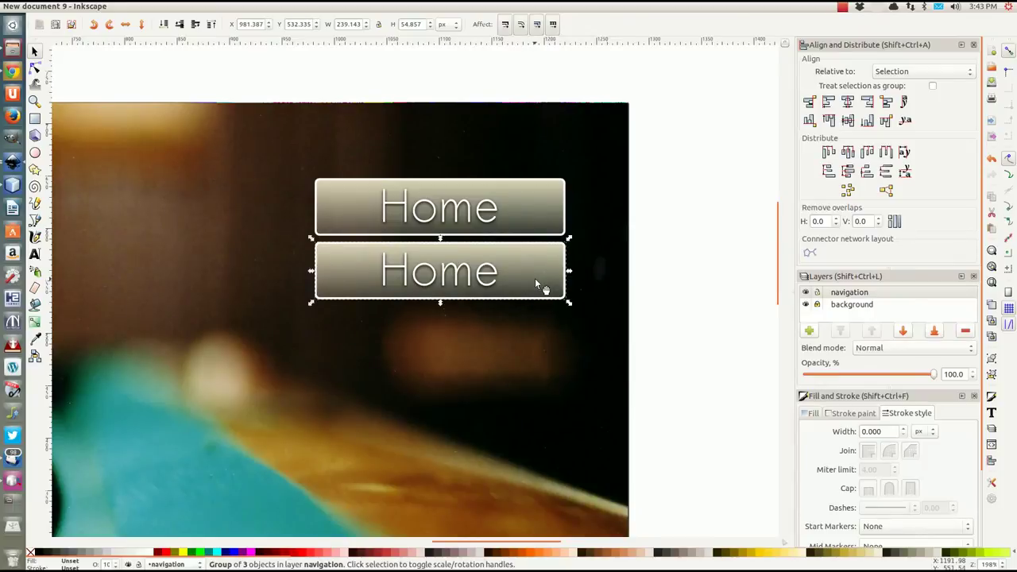
Duplicate the second Home button and place the copy below it as the third.
click(690, 286)
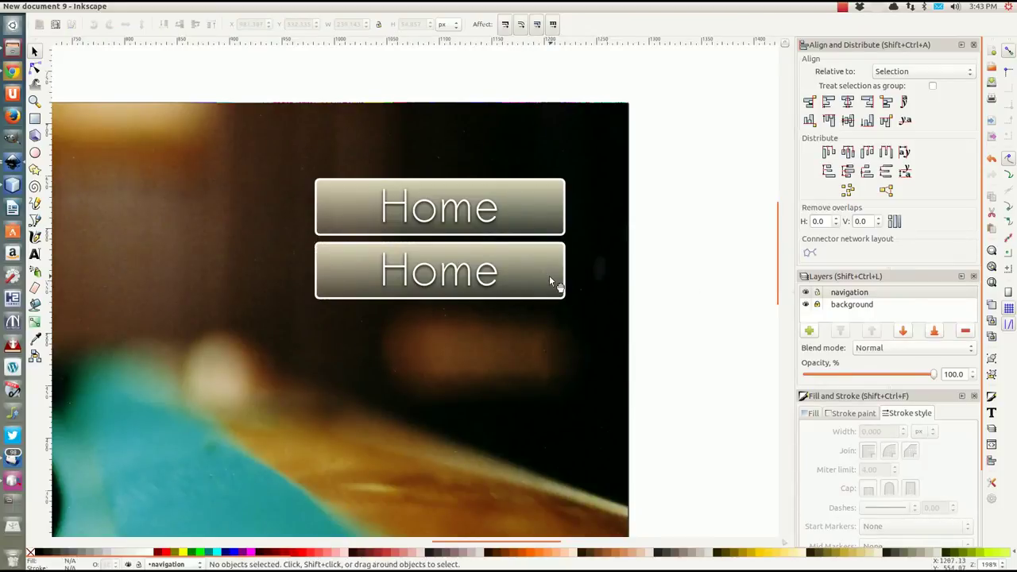
click(528, 271)
key(ctrl+d)
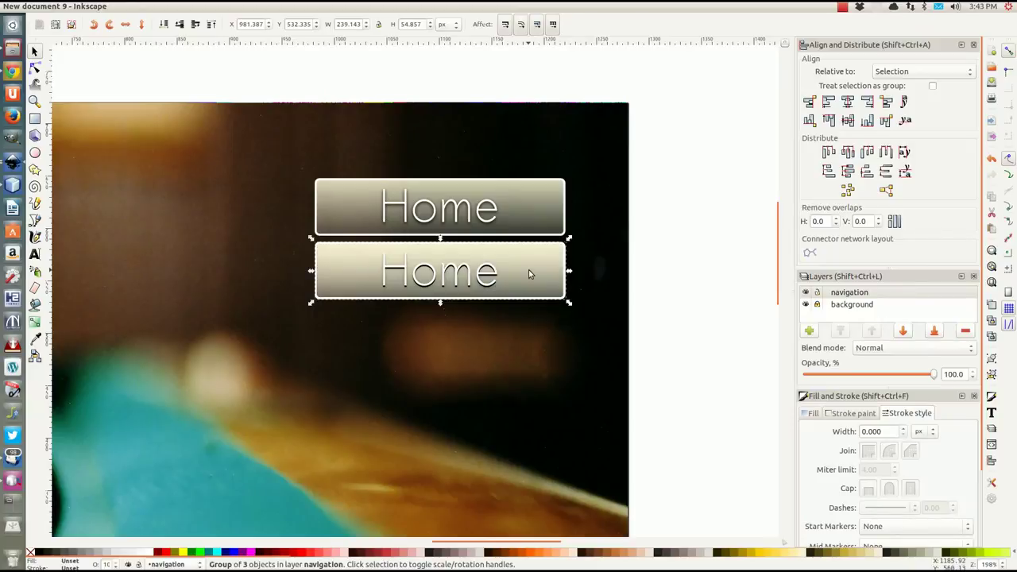
drag(528, 270, 533, 344)
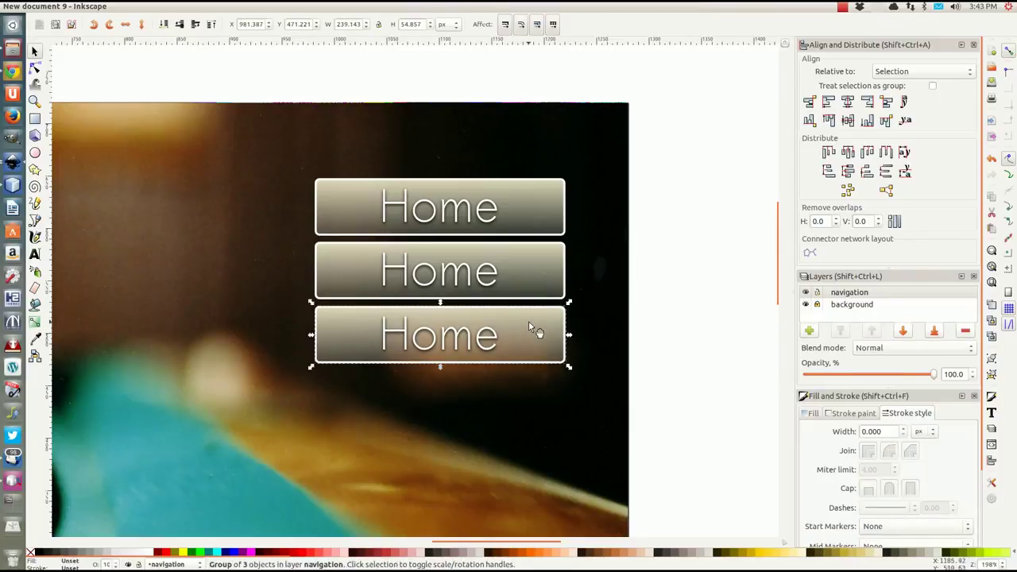
Duplicate the third button, place the fourth copy beneath it, and deselect.
ctrl+click(528, 326)
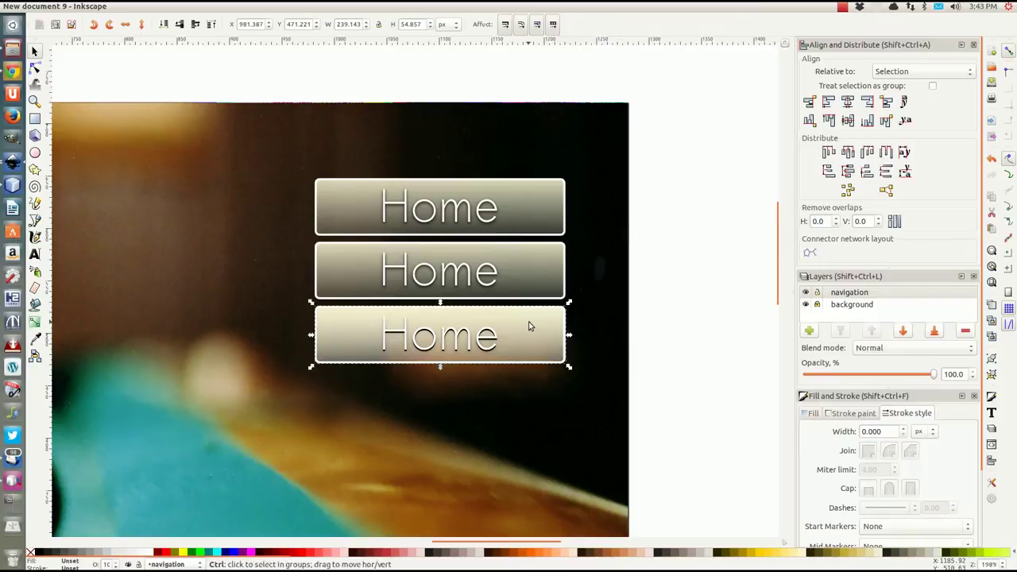
key(ctrl+d)
drag(528, 326, 529, 389)
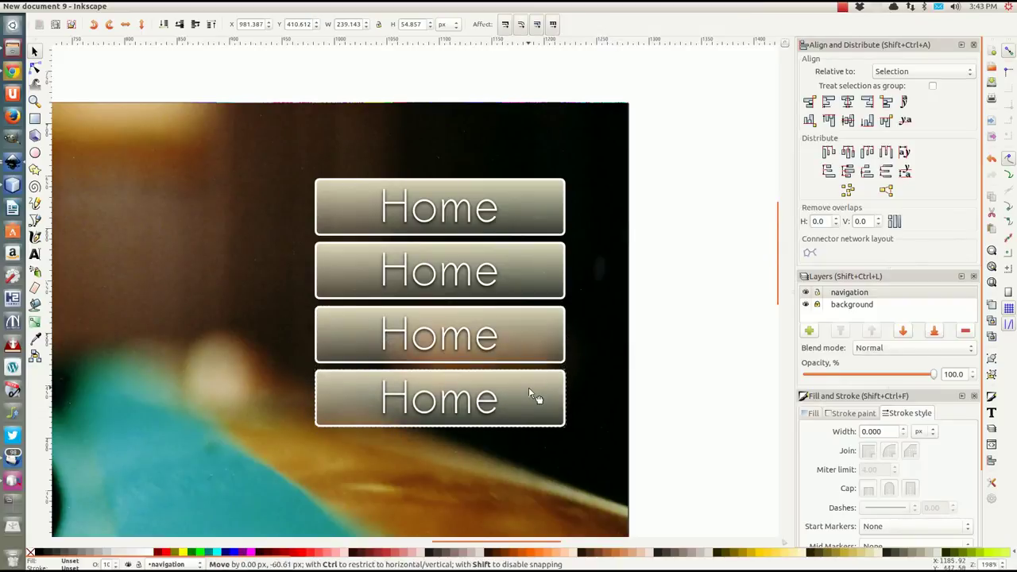
click(680, 373)
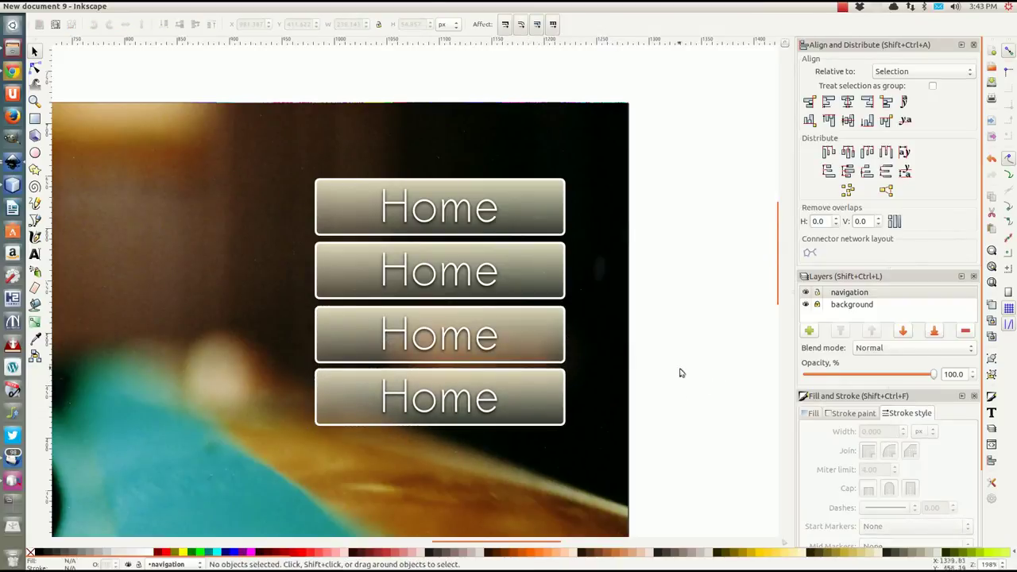
scroll(600, 337, down, 2)
scroll(600, 337, up, 1)
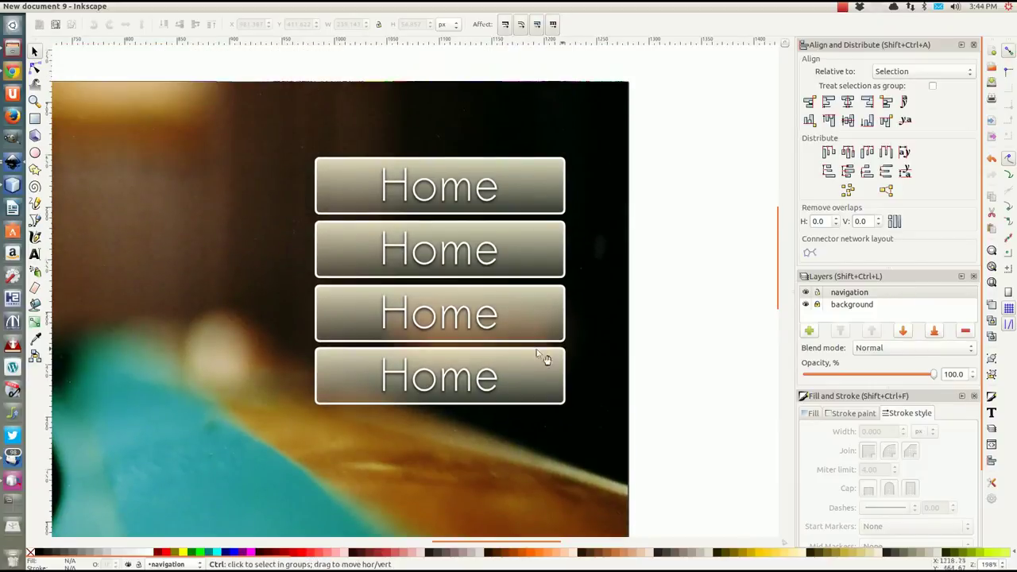
scroll(421, 330, down, 2)
scroll(393, 341, down, 1)
scroll(362, 350, up, 1)
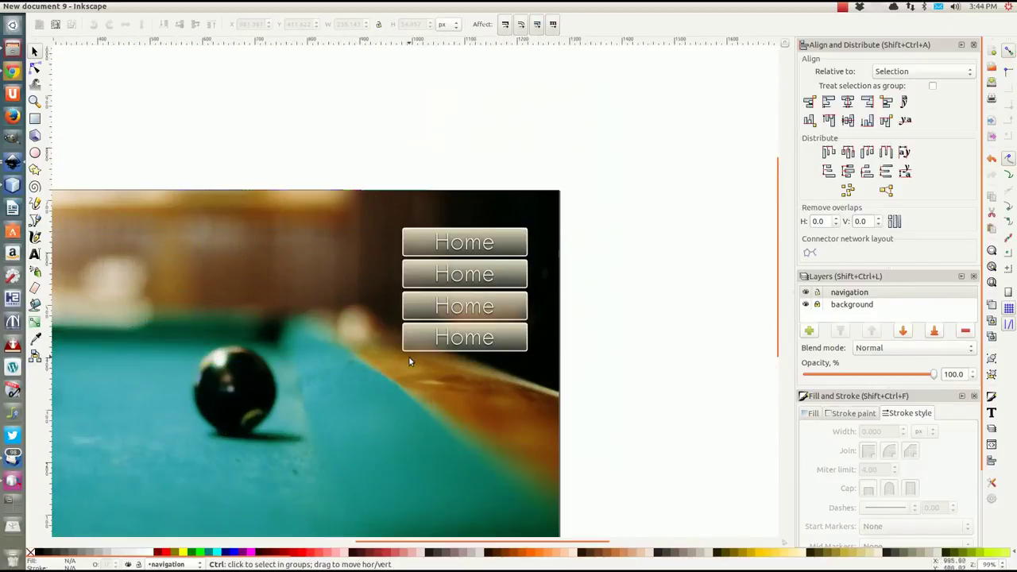
Select all four Home buttons and drag the stack lower on the banner's right side.
drag(377, 366, 488, 228)
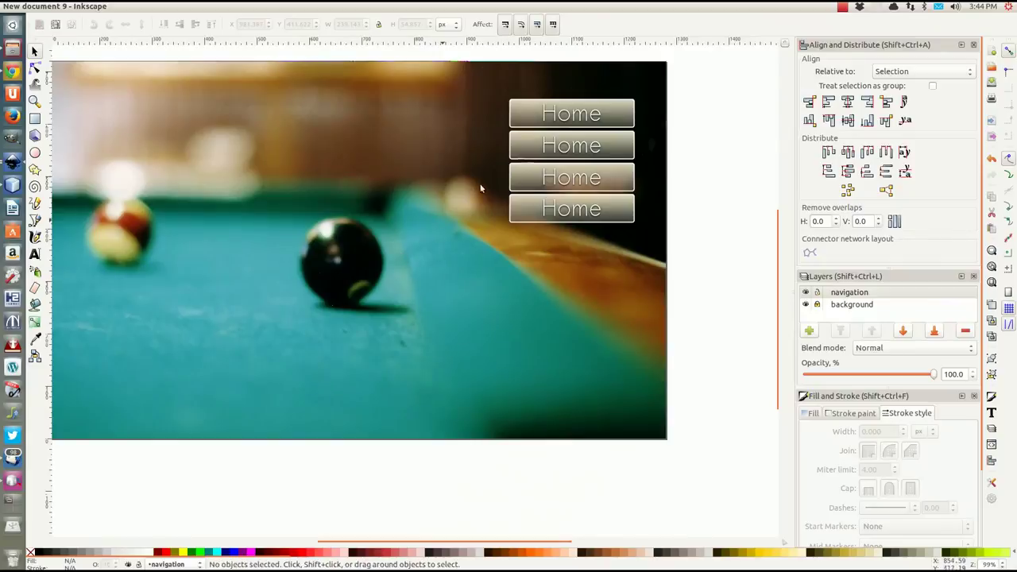
drag(704, 78, 478, 264)
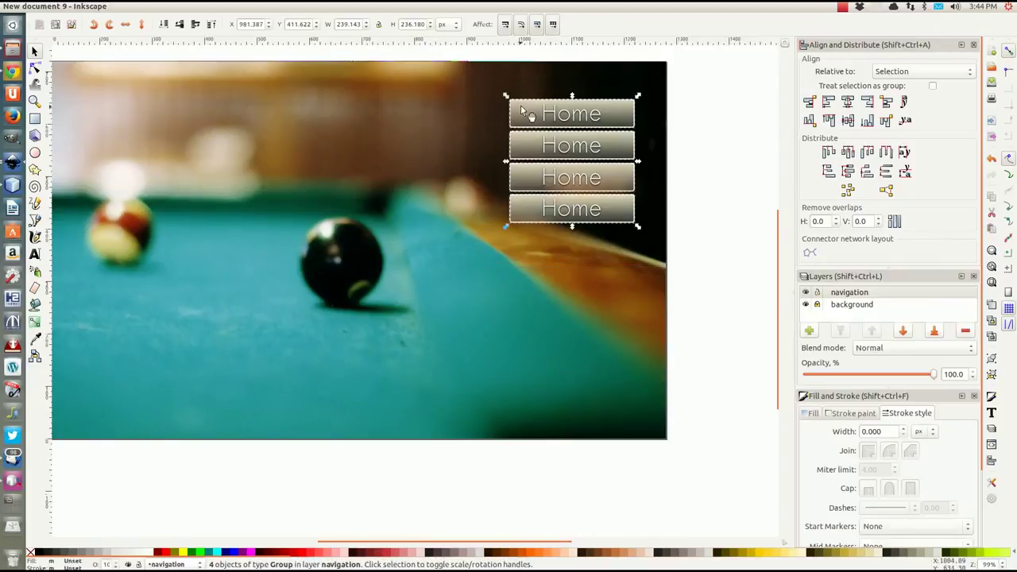
drag(521, 105, 518, 197)
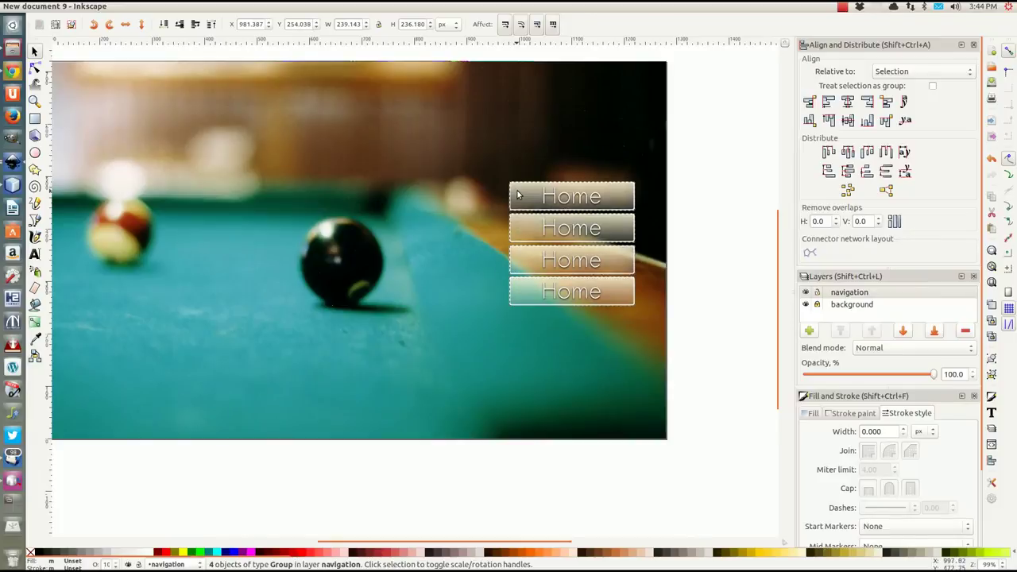
click(679, 205)
scroll(195, 302, up, 1)
scroll(390, 318, left, 3)
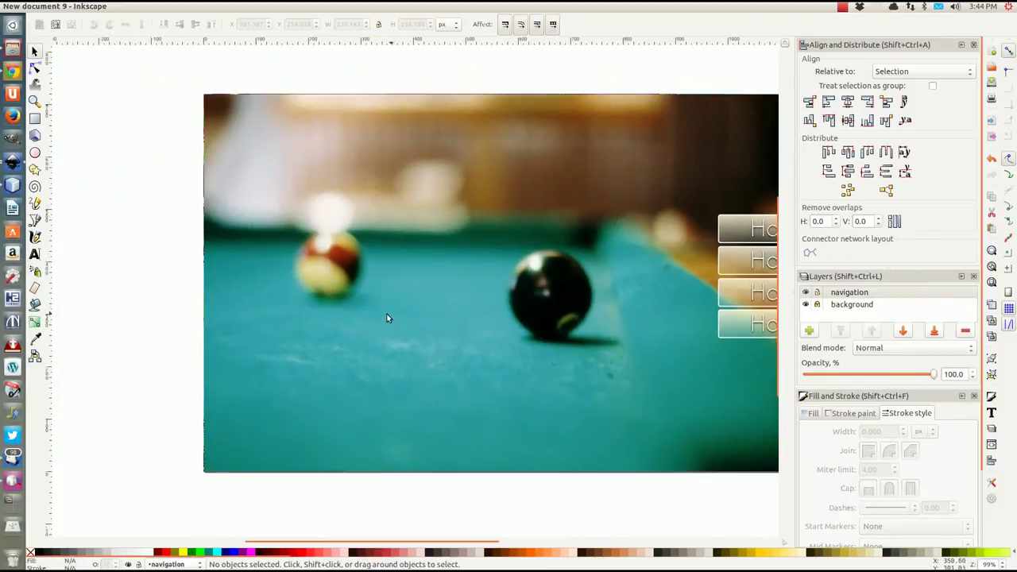
drag(259, 321, 274, 311)
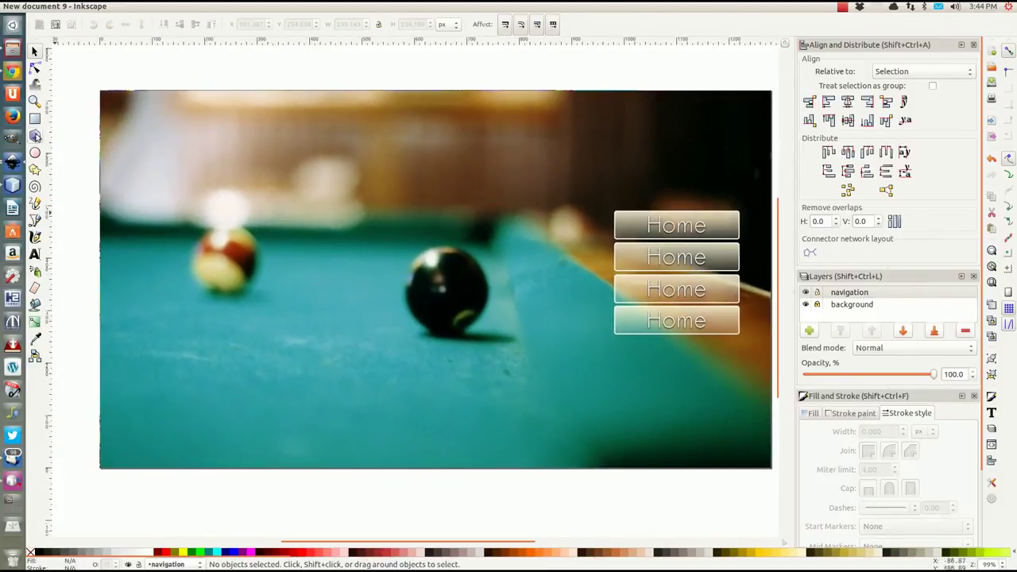
click(35, 153)
Draw a circle at the banner's top-left and scale it to about 173.7 × 173.7 px.
drag(136, 110, 239, 219)
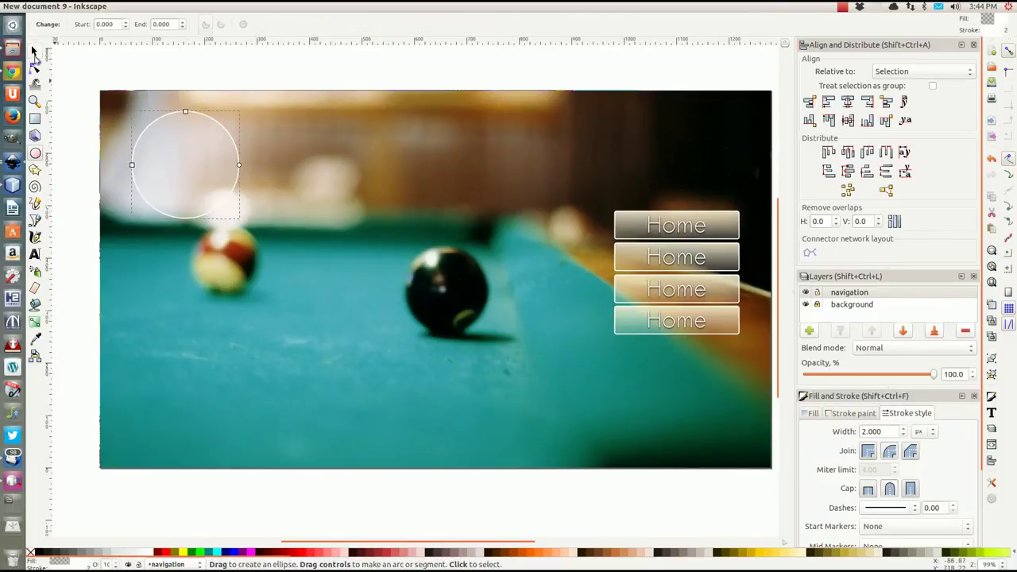
click(34, 52)
drag(170, 165, 165, 168)
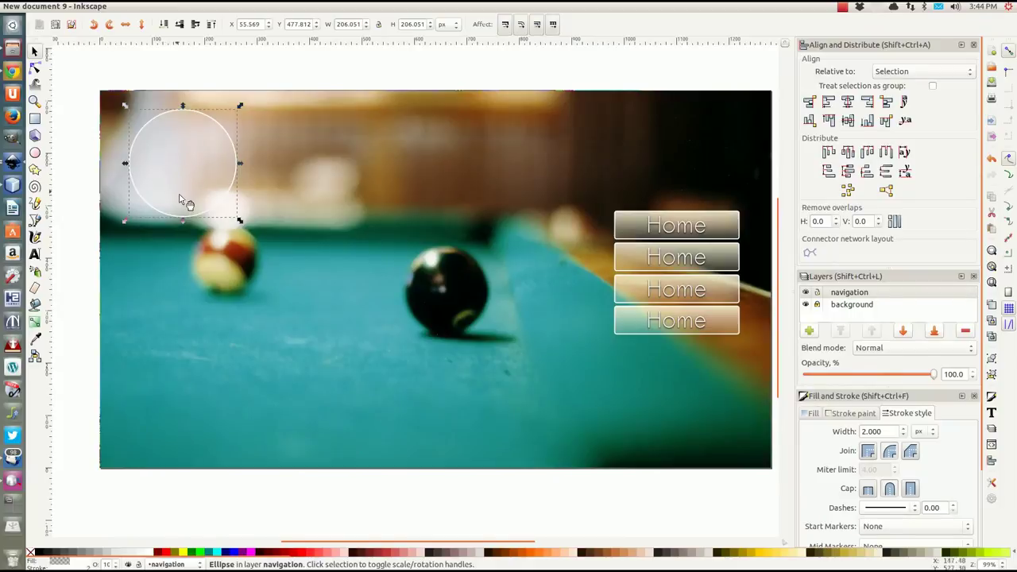
drag(240, 220, 224, 204)
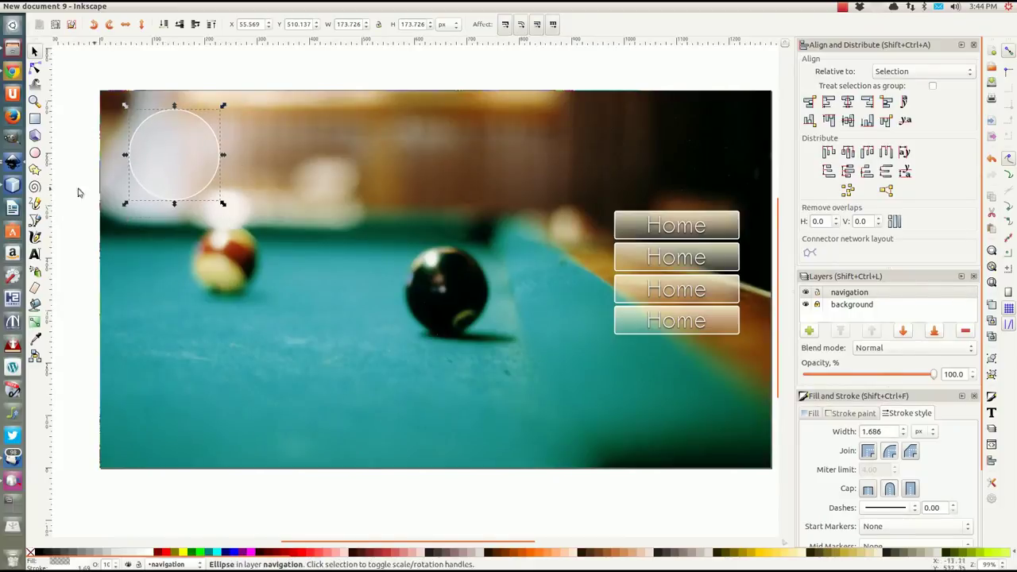
click(34, 254)
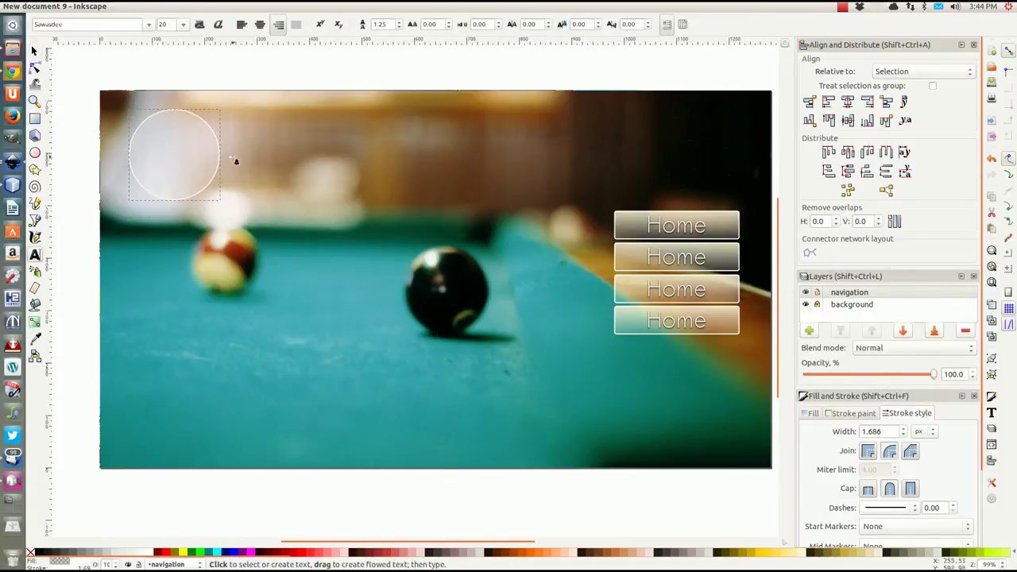
Add a POOLWEB.COM title beside the circle, scale it over the logo, and select its first P.
click(287, 161)
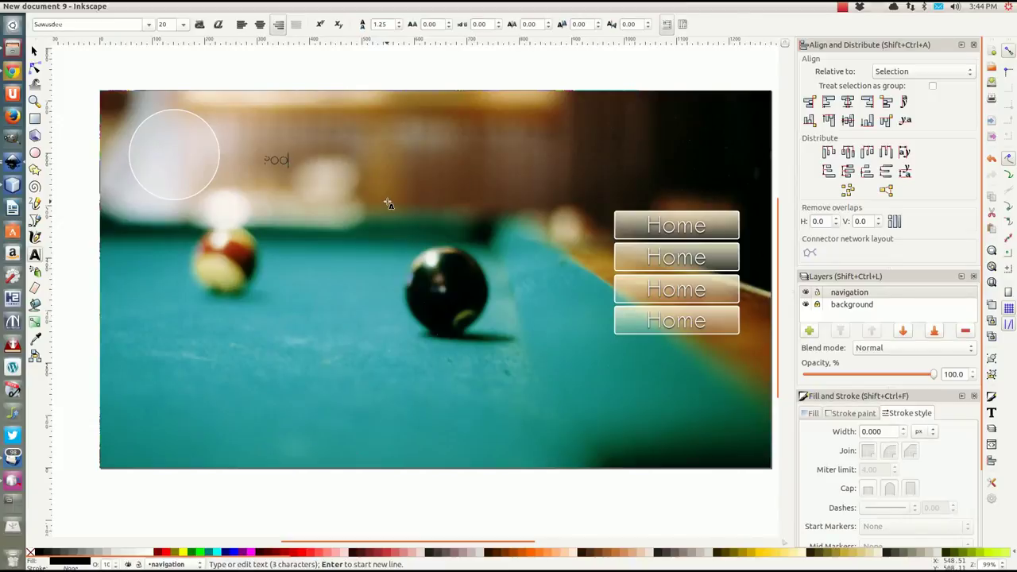
text(LWEB.C)
text(OM)
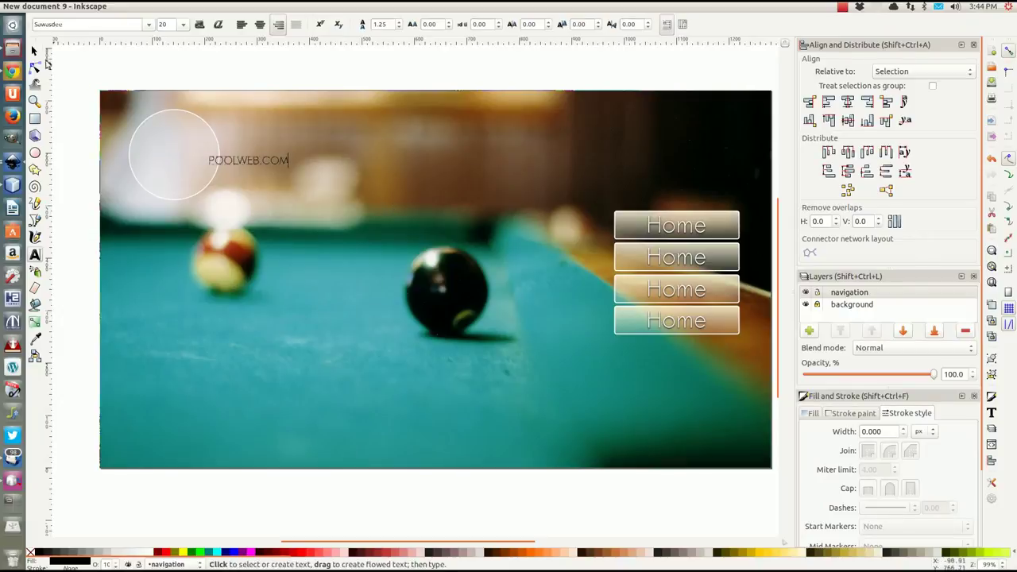
click(35, 51)
mouse_move(292, 167)
mouse_down()
mouse_move(560, 266)
mouse_move(471, 230)
mouse_up()
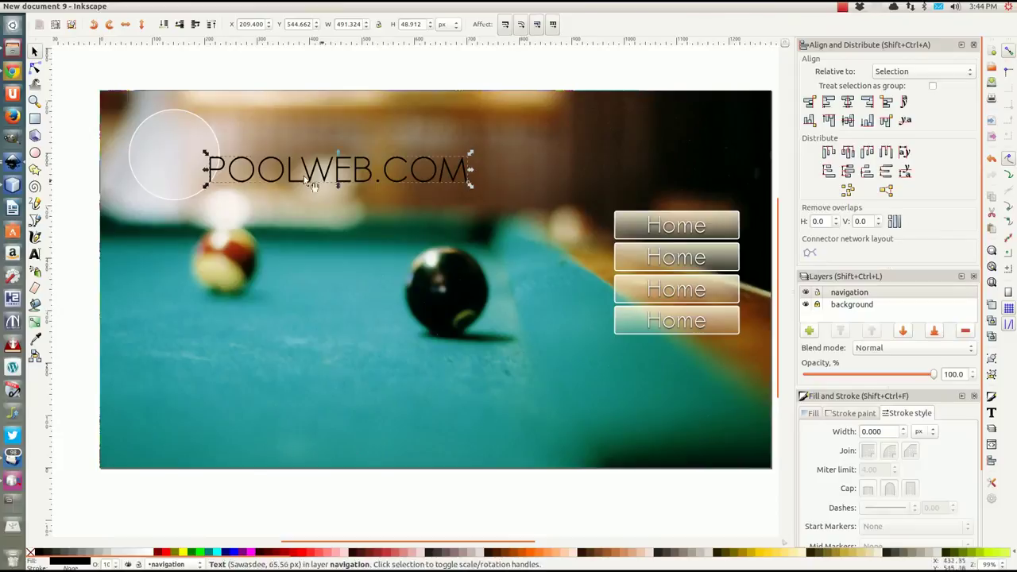
drag(287, 176, 251, 171)
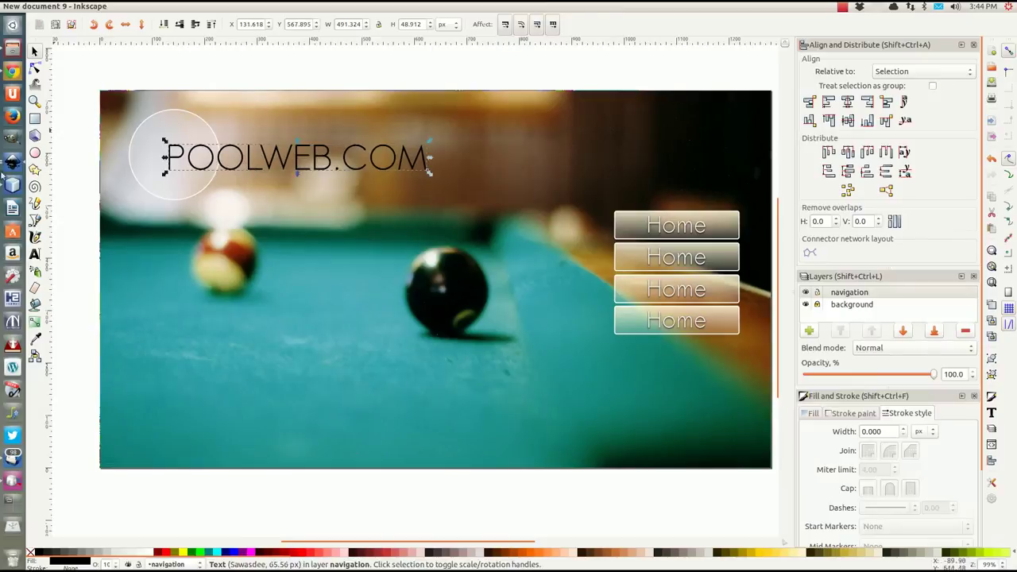
click(35, 254)
drag(188, 157, 150, 155)
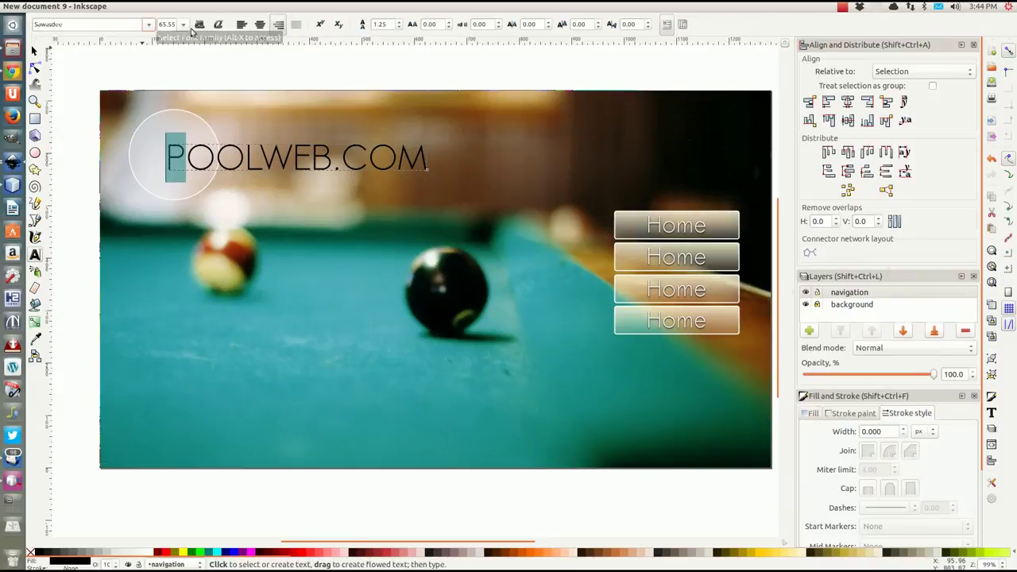
Make the title's first P bold Impact at size 72.
click(200, 26)
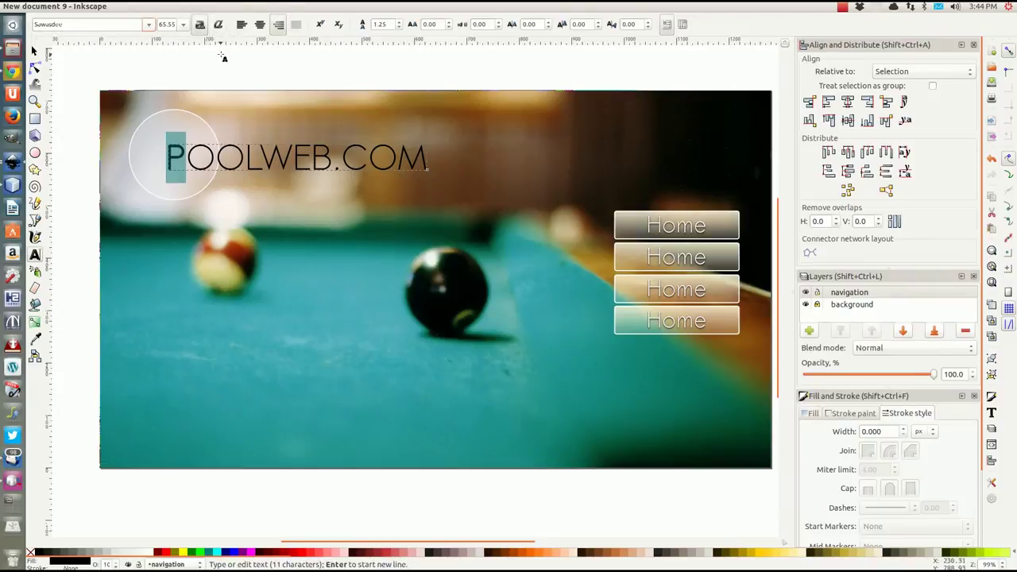
click(150, 25)
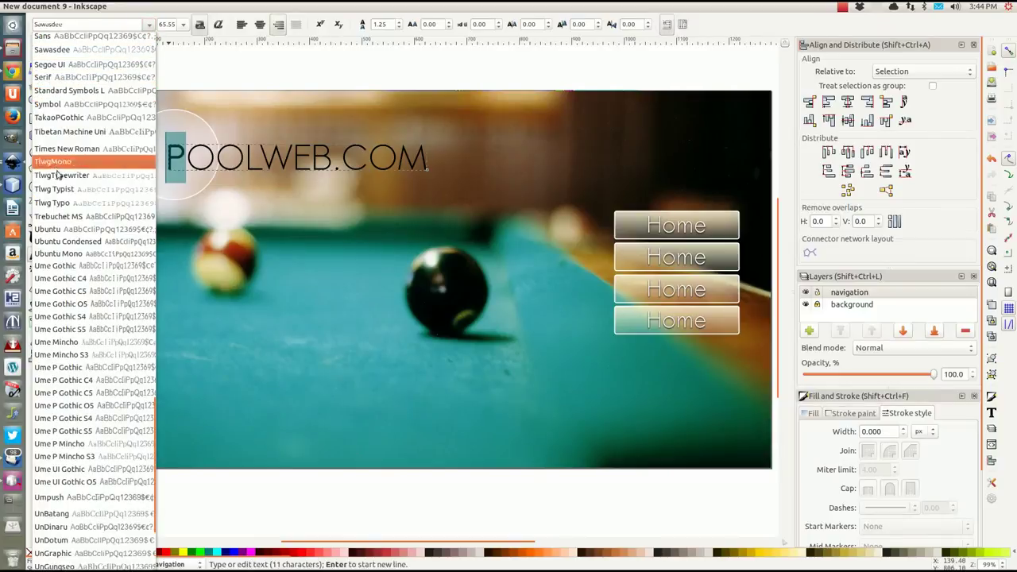
scroll(52, 188, up, 2)
scroll(52, 188, up, 1)
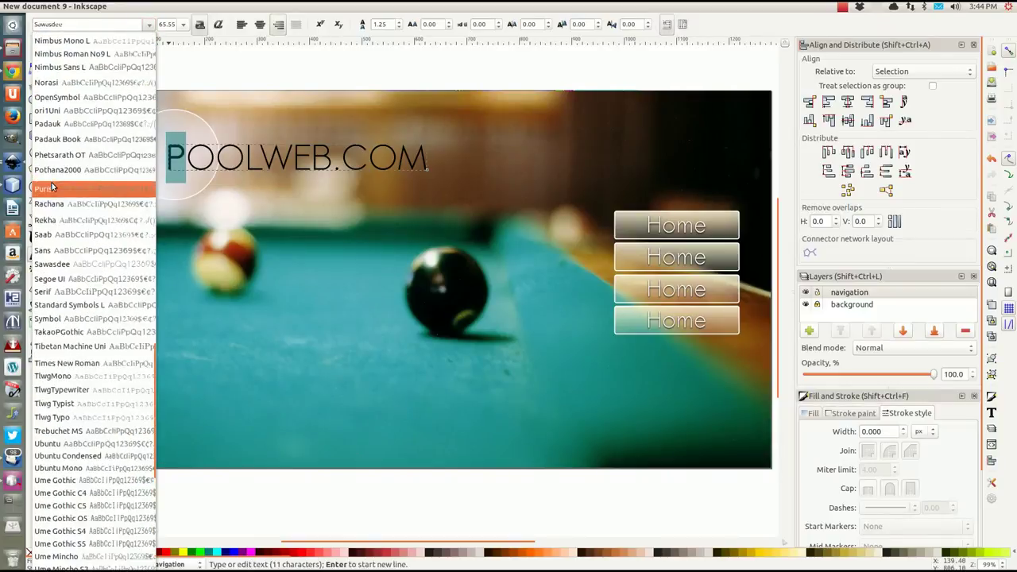
scroll(54, 186, up, 1)
scroll(55, 185, up, 1)
scroll(54, 186, up, 3)
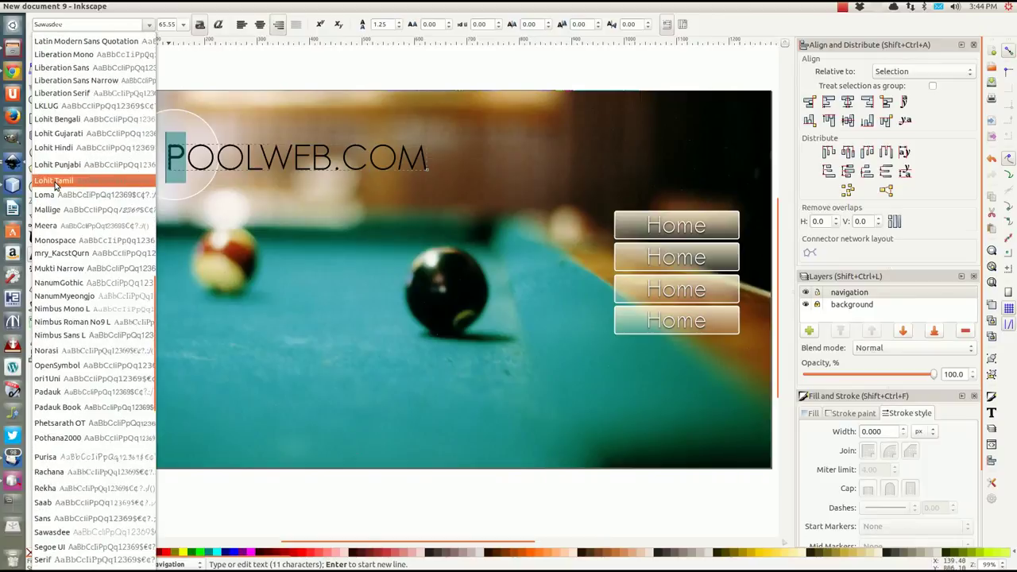
scroll(55, 186, up, 1)
scroll(55, 186, up, 3)
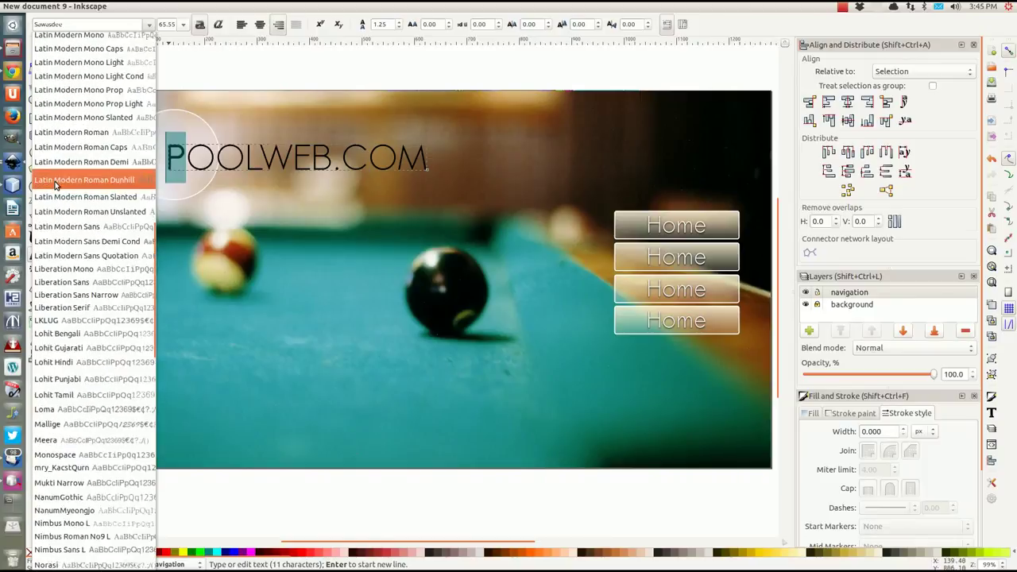
scroll(55, 185, up, 3)
scroll(54, 186, up, 3)
scroll(55, 186, up, 3)
scroll(55, 186, up, 3)
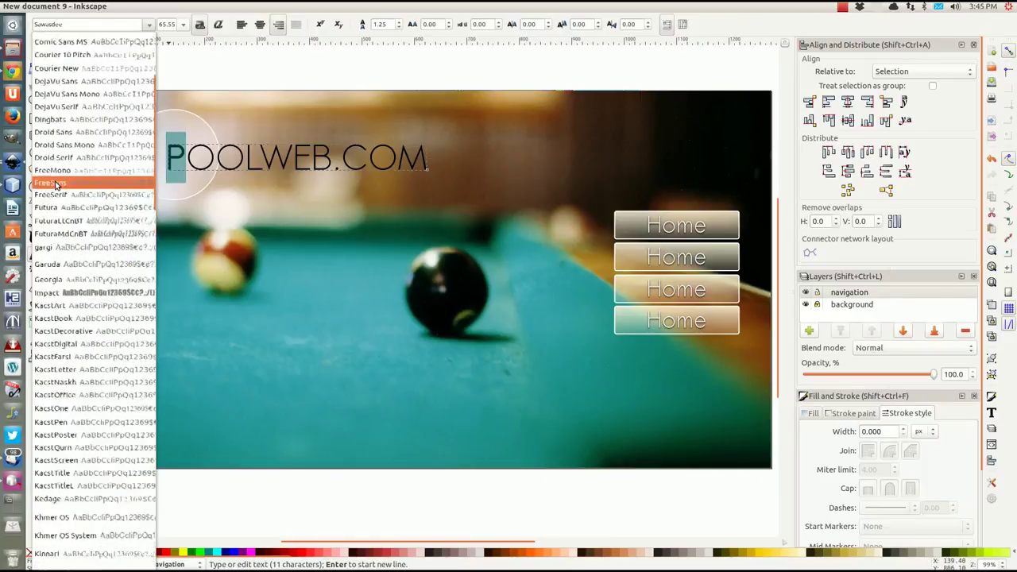
scroll(55, 186, up, 2)
scroll(54, 186, up, 2)
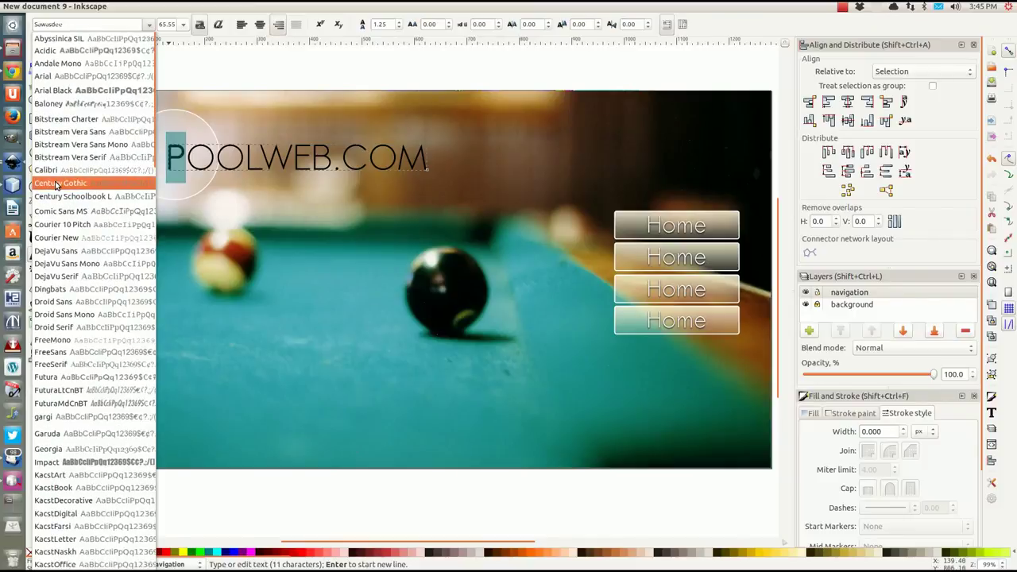
scroll(55, 185, down, 2)
scroll(56, 185, down, 3)
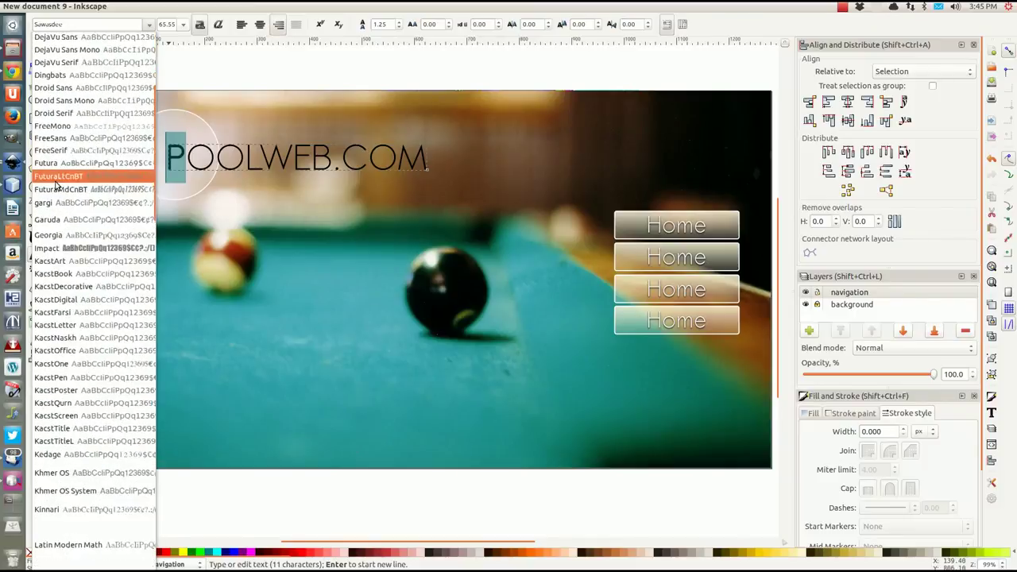
click(56, 248)
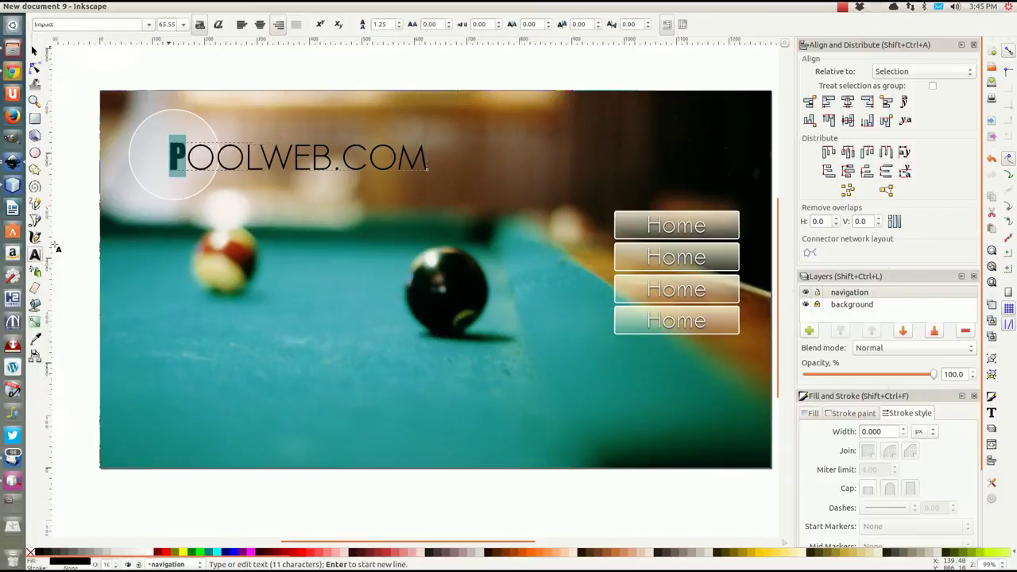
click(183, 25)
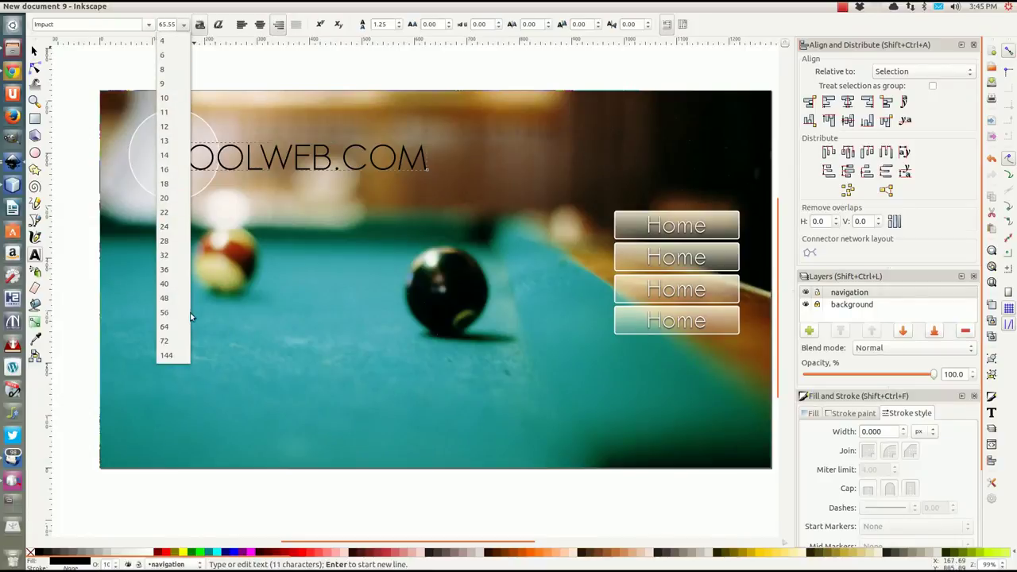
click(167, 341)
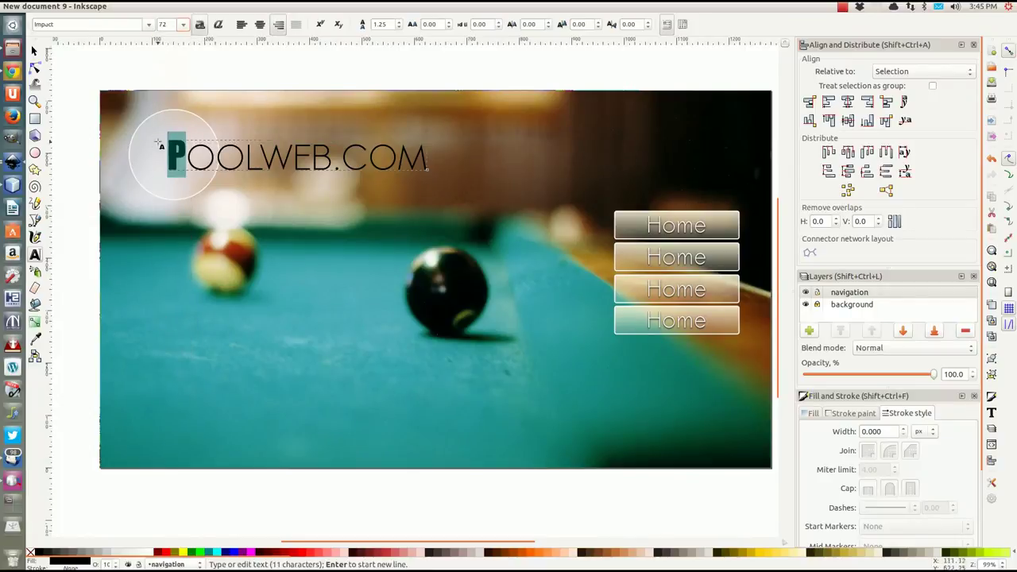
Select the whole POOLWEB.COM title and nudge it slightly up-left.
click(34, 51)
click(247, 163)
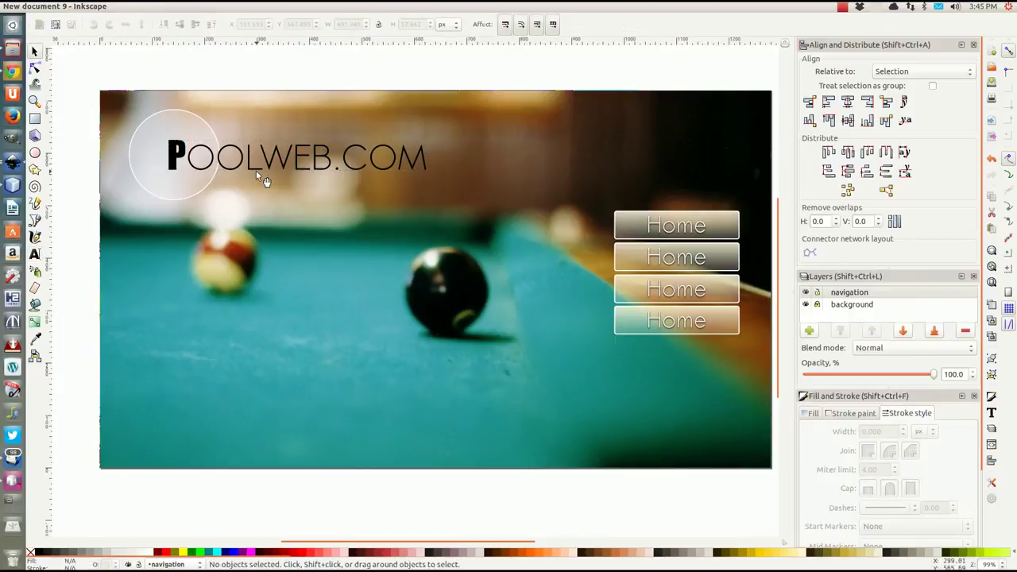
click(256, 172)
drag(256, 171, 259, 172)
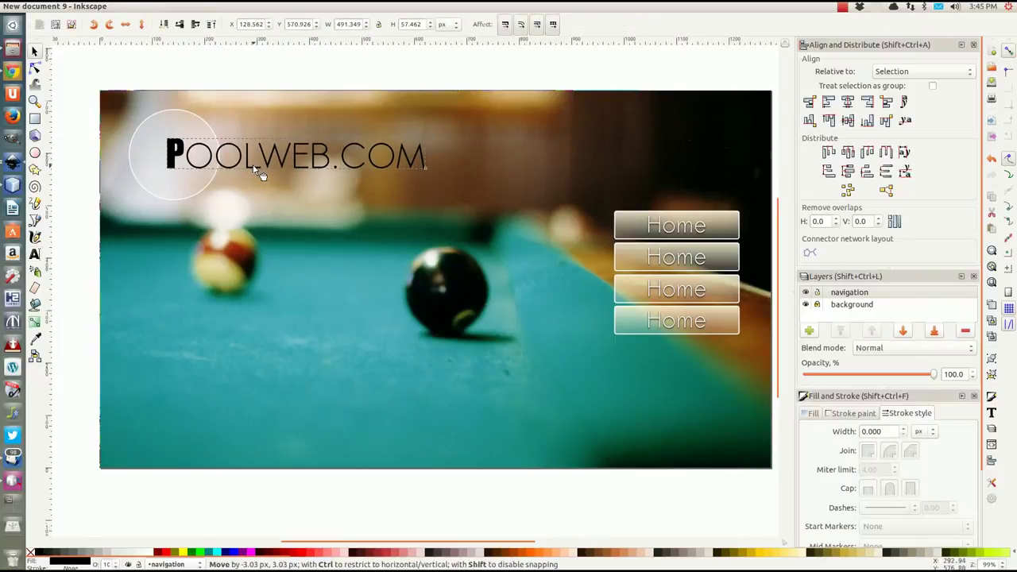
Add footer text 'Coolweb.com ©' near the banner's bottom centre.
click(34, 253)
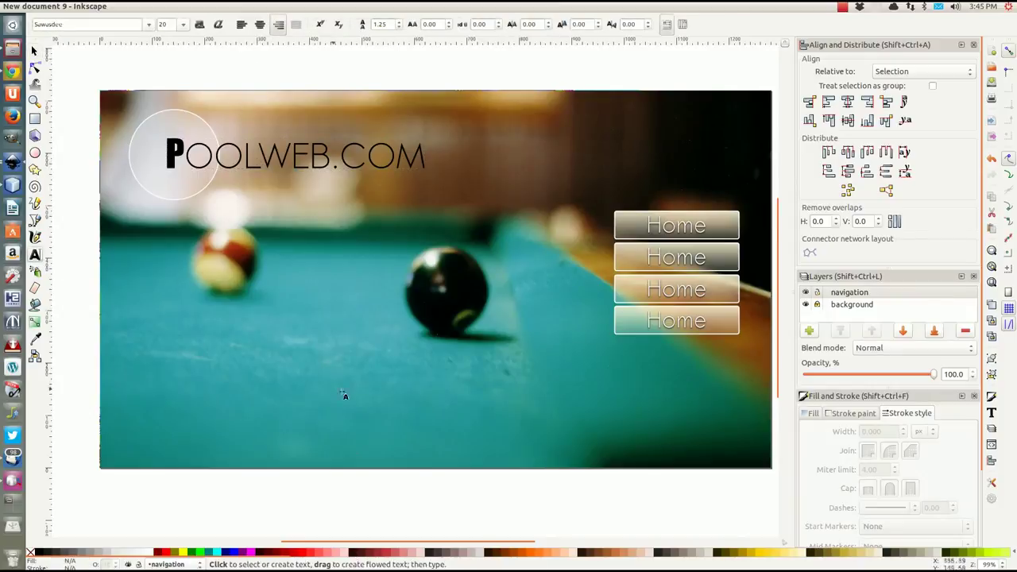
click(434, 453)
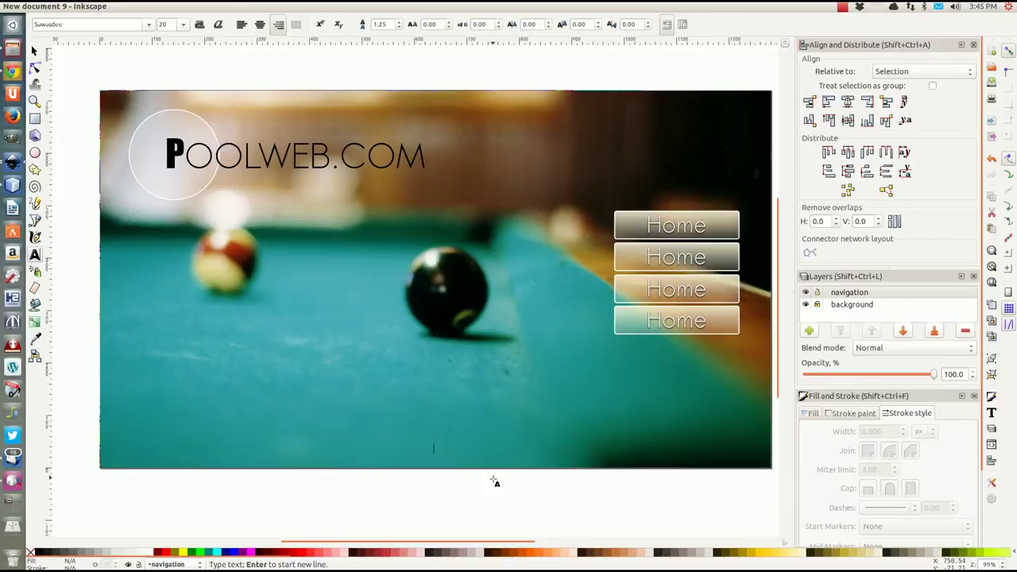
text(C)
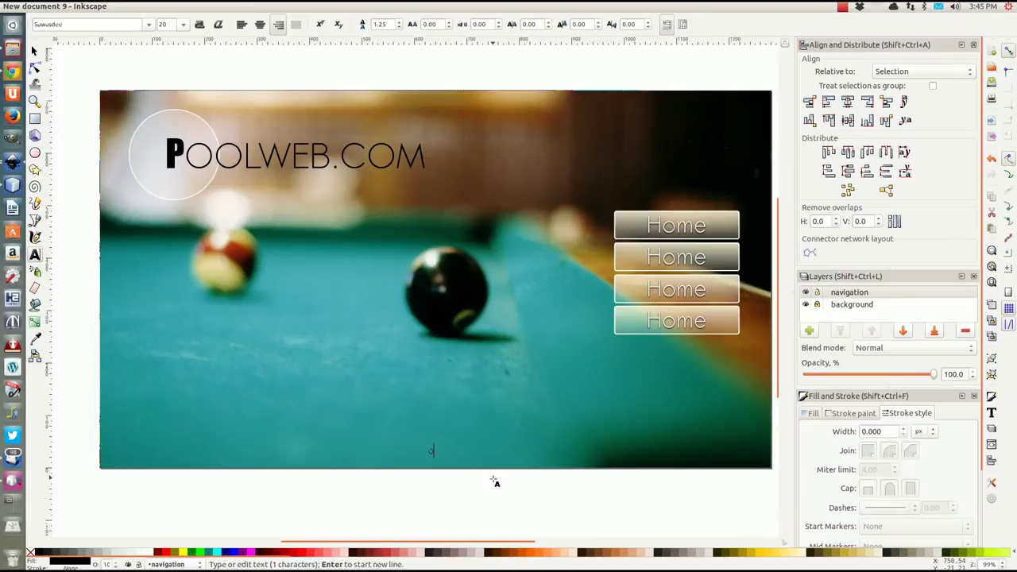
text(oolweb.)
text(com )
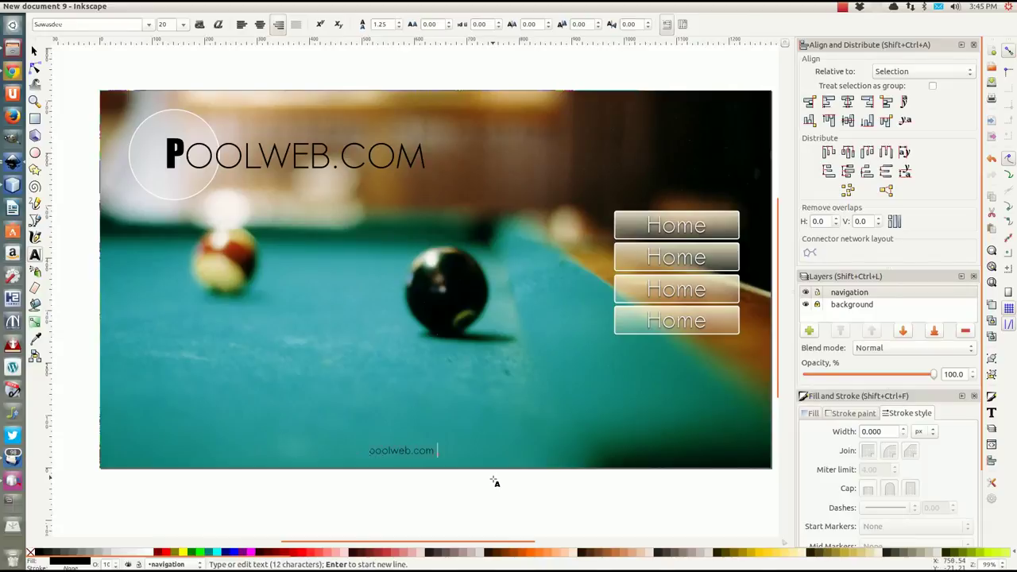
text(©)
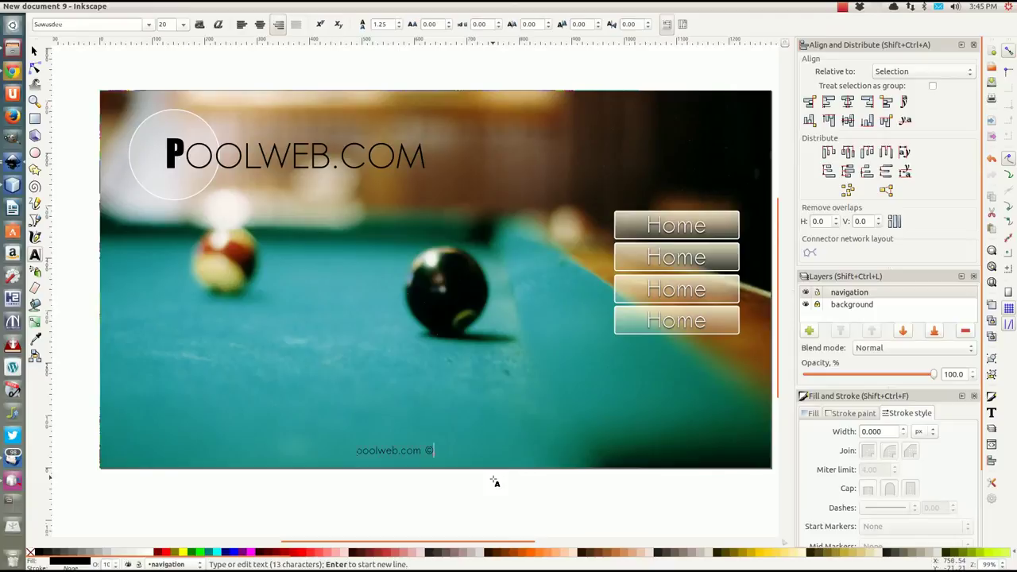
Complete the footer text with the year 2013 and a contact e-mail address.
text(2013)
key(BackSpace)
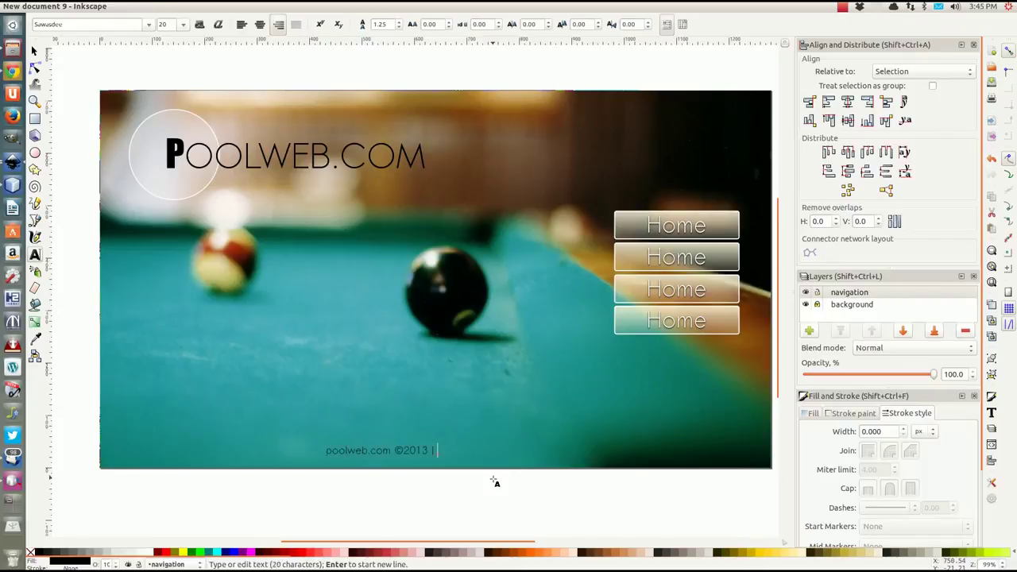
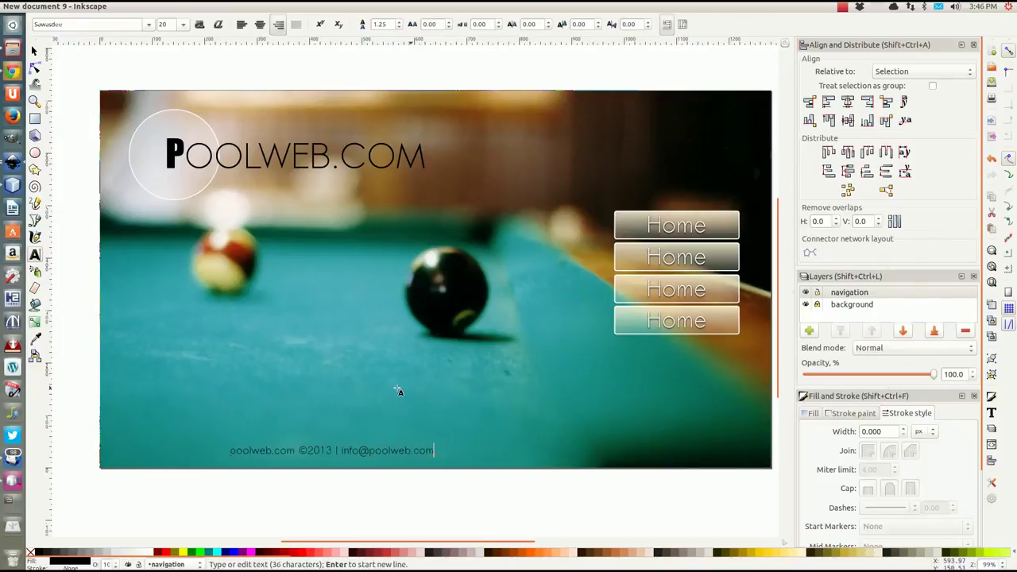
Move the footer text to the bottom centre of the mockup.
click(34, 51)
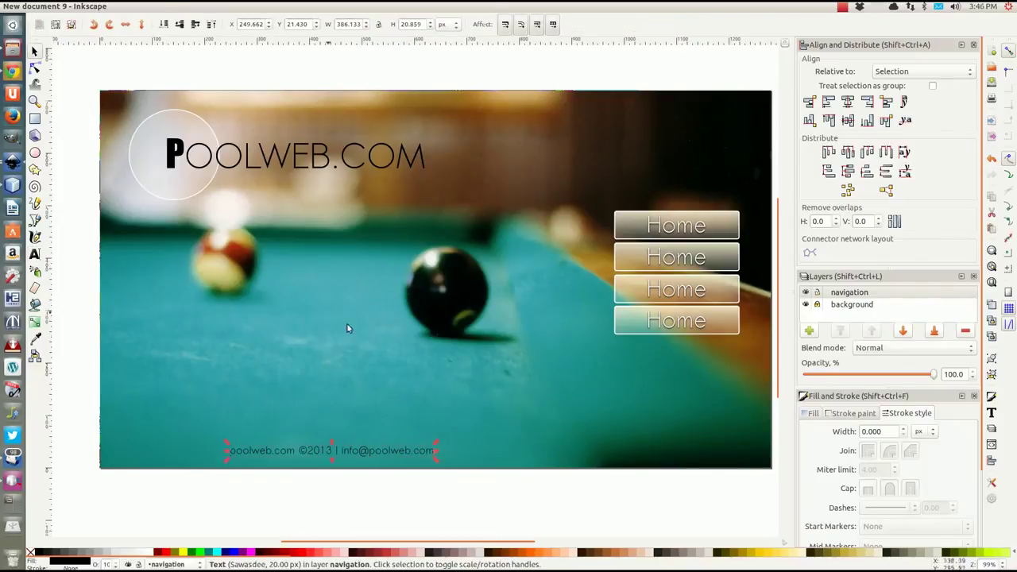
drag(278, 467, 390, 456)
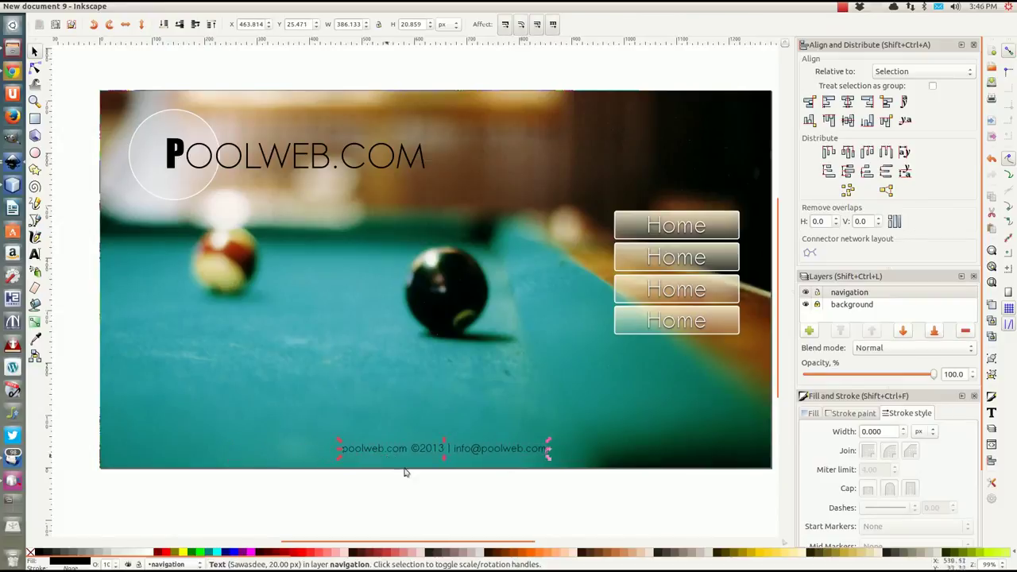
click(445, 509)
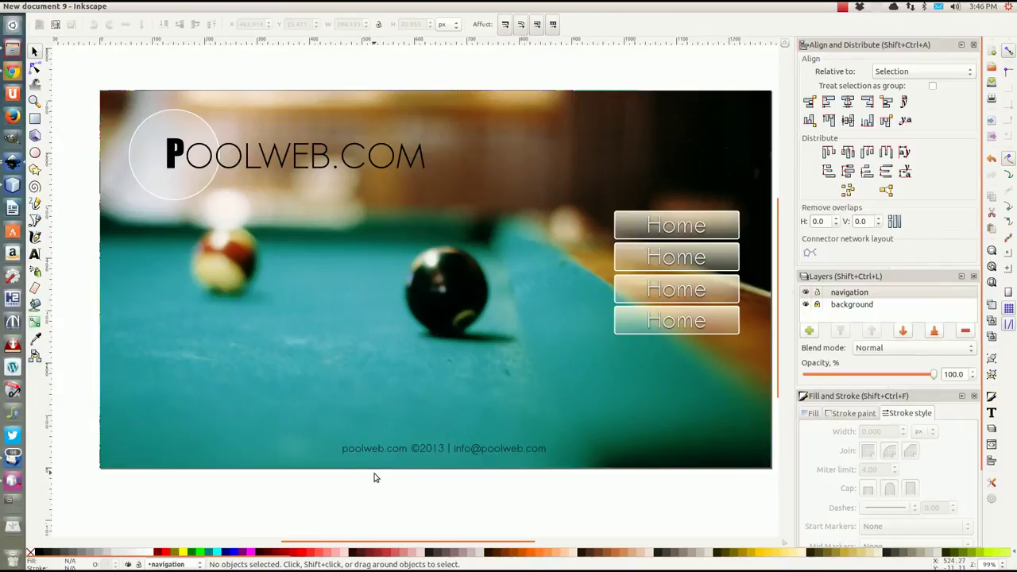
click(386, 450)
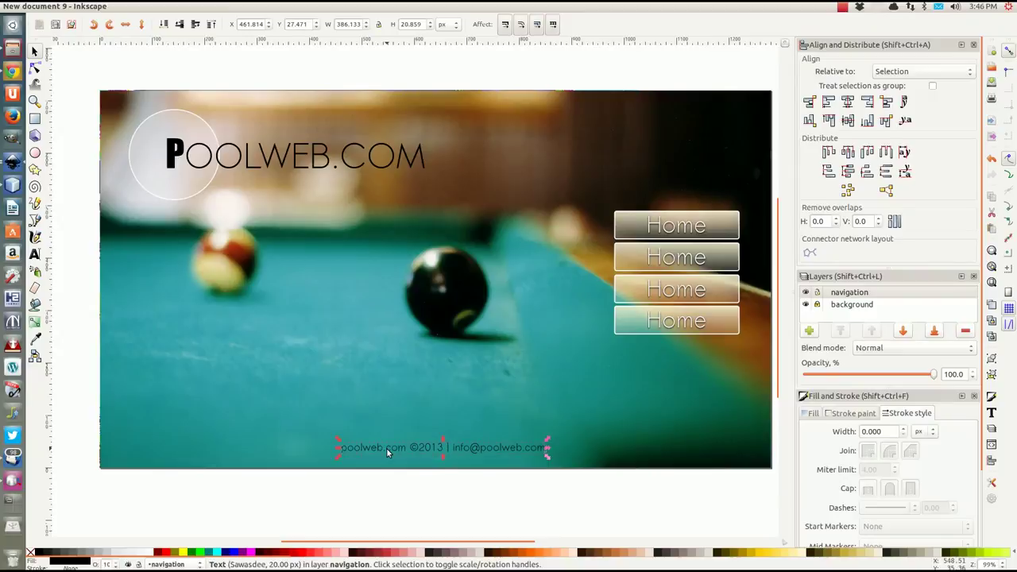
click(413, 480)
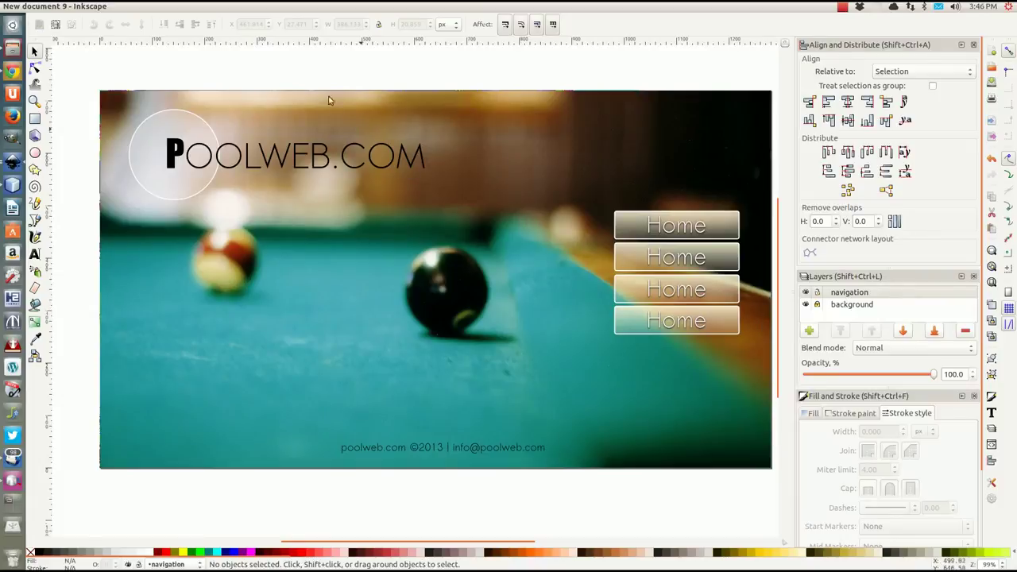
Group the background circle and the POOLWEB.COM title into one logo object with Ctrl+G.
click(170, 151)
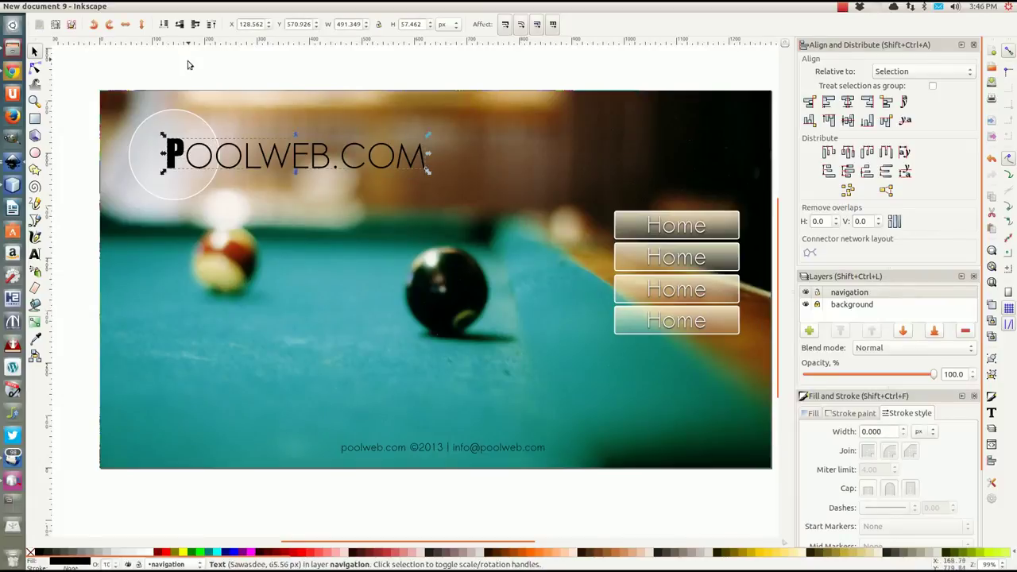
click(191, 77)
click(164, 118)
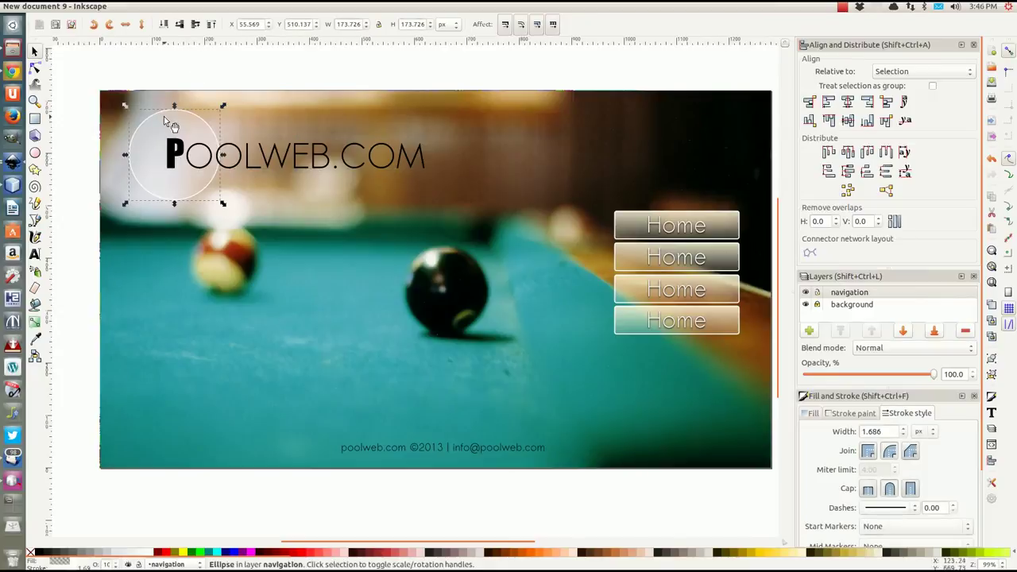
shift+click(250, 158)
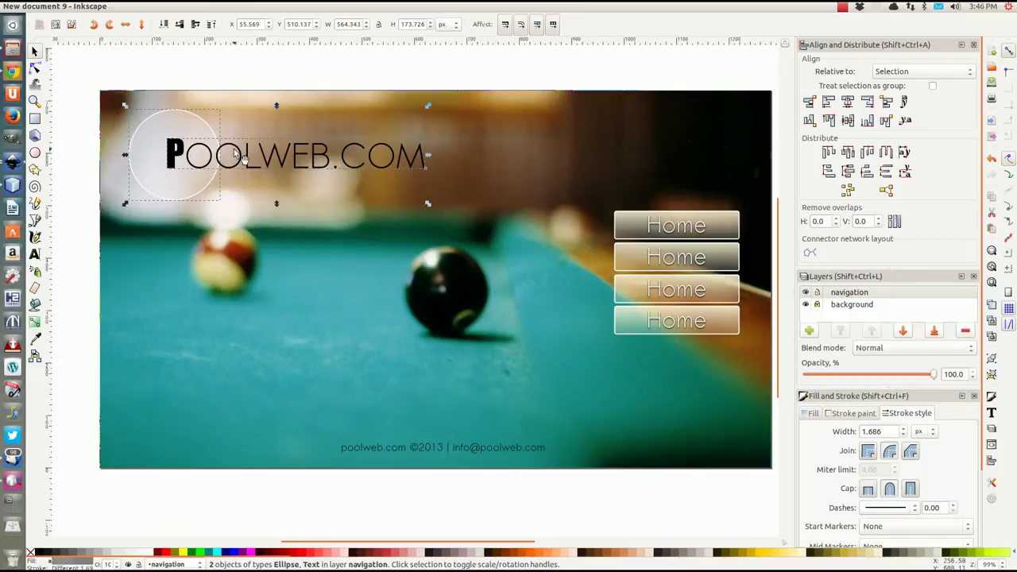
key(ctrl)
key(ctrl+g)
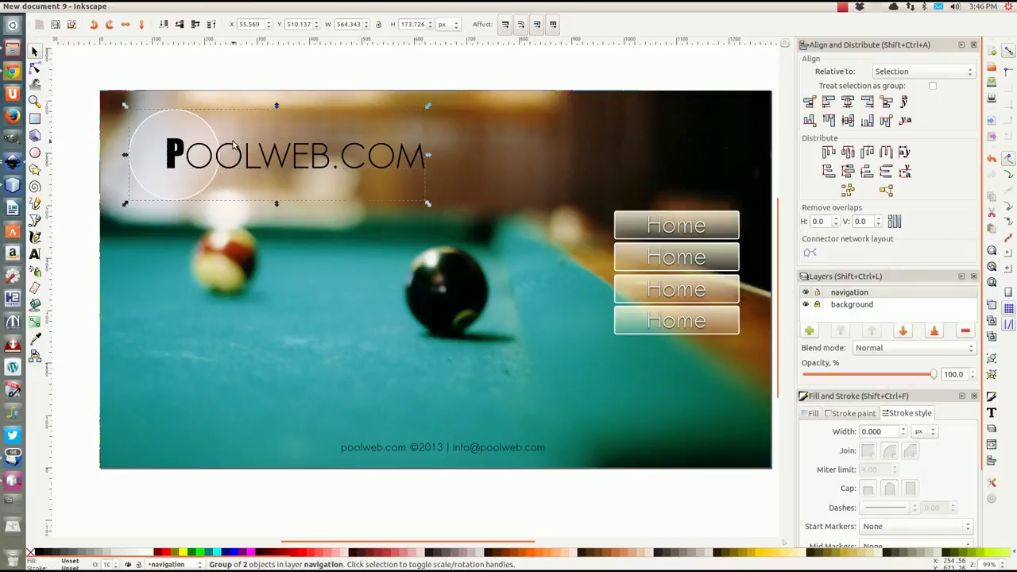
click(674, 231)
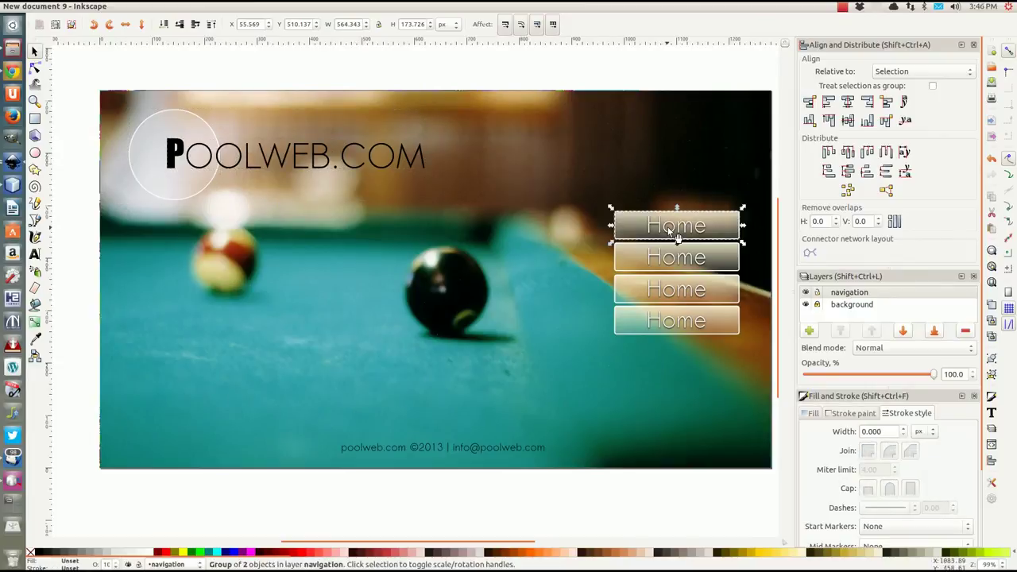
click(672, 255)
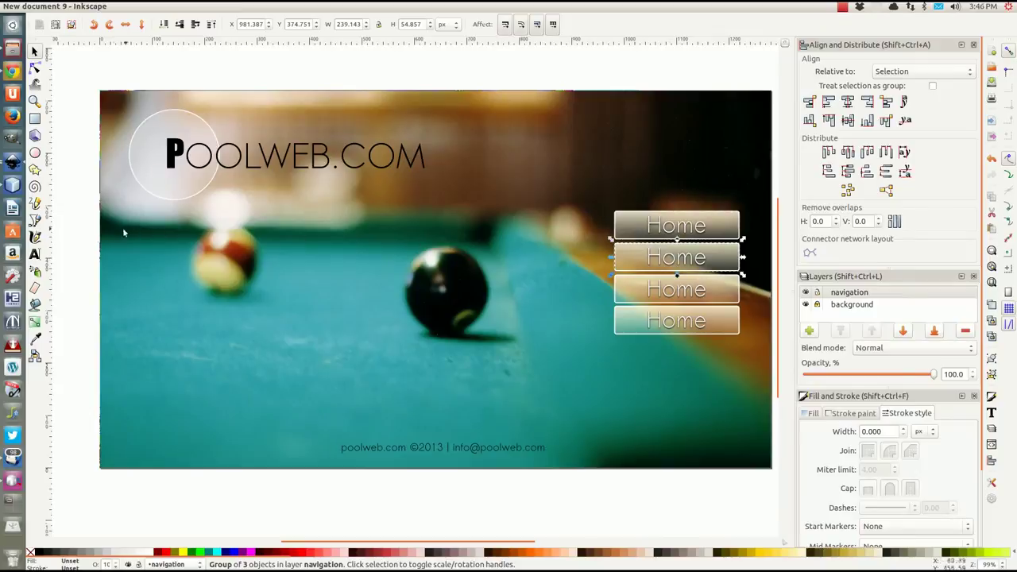
Replace the second navigation button's label text Home with Mission.
click(34, 253)
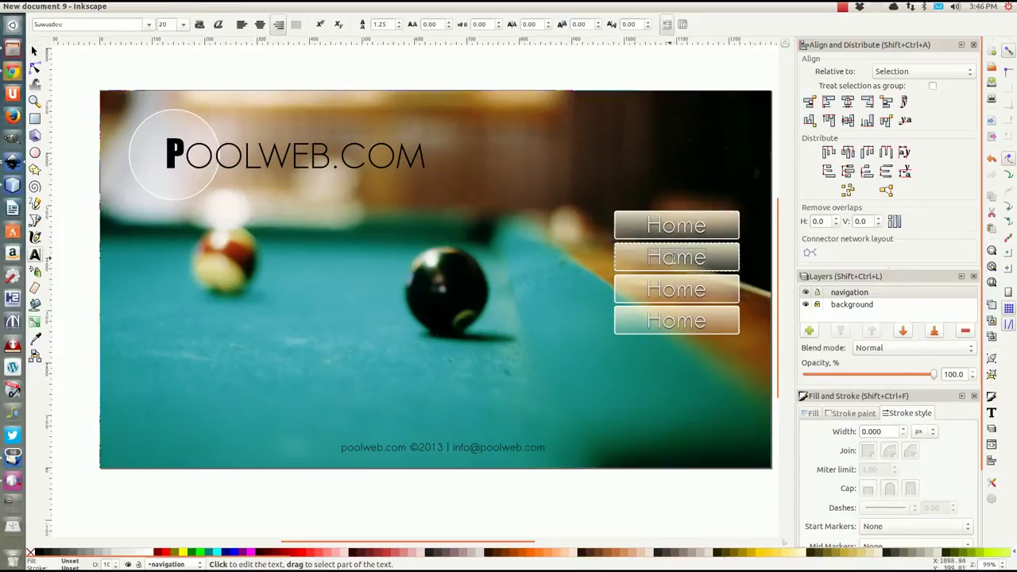
drag(645, 257, 730, 297)
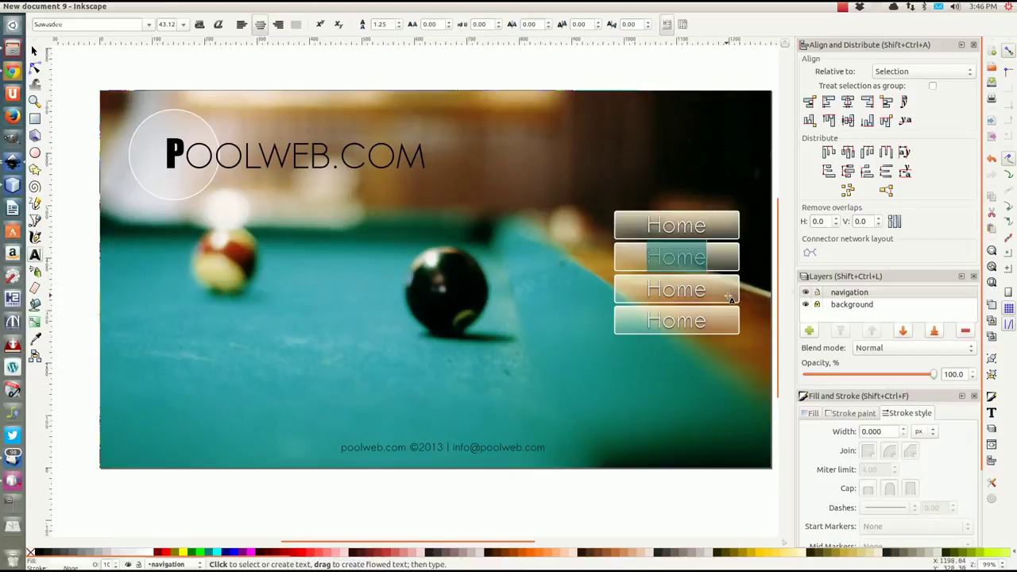
text(m)
key(BackSpace)
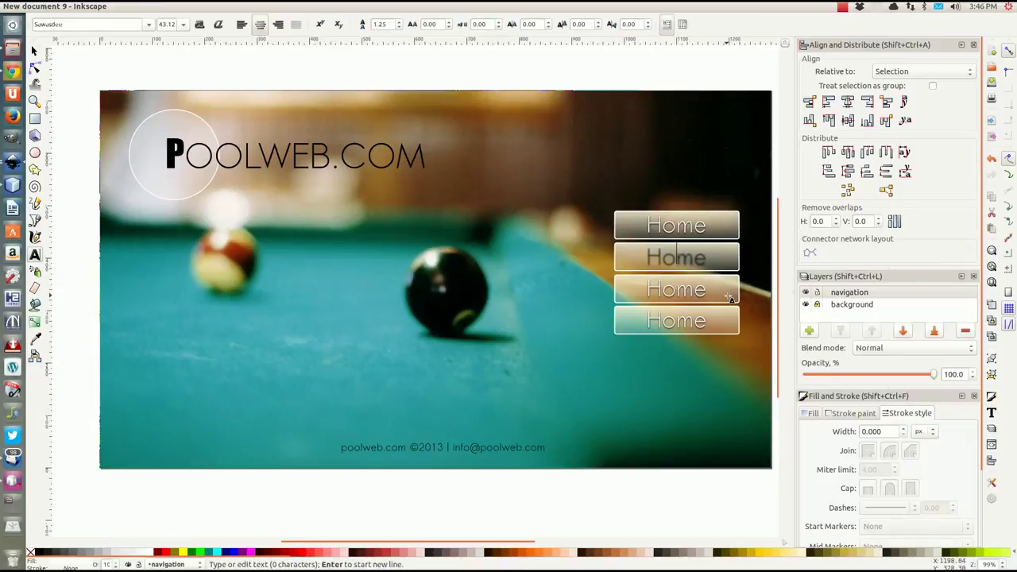
text(Mis)
text(sion)
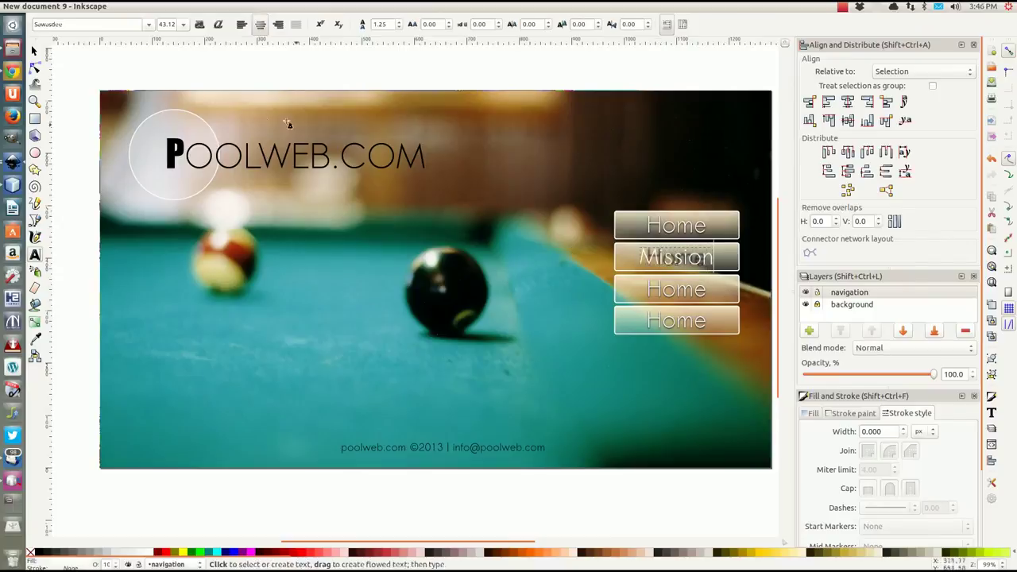
click(34, 51)
click(312, 123)
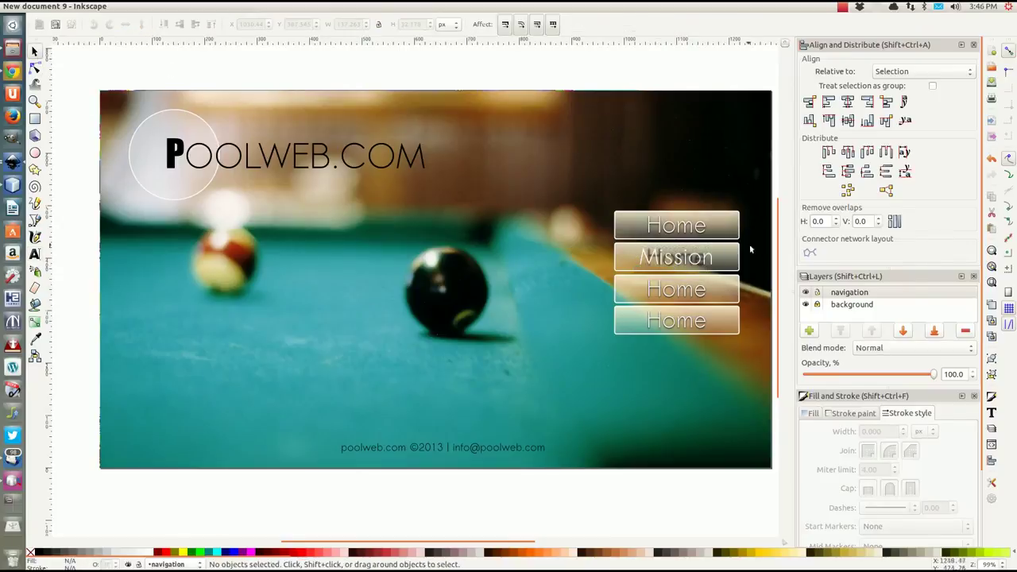
scroll(699, 267, up, 3)
Change the dark shadow text under the second button to Mission as well.
click(601, 250)
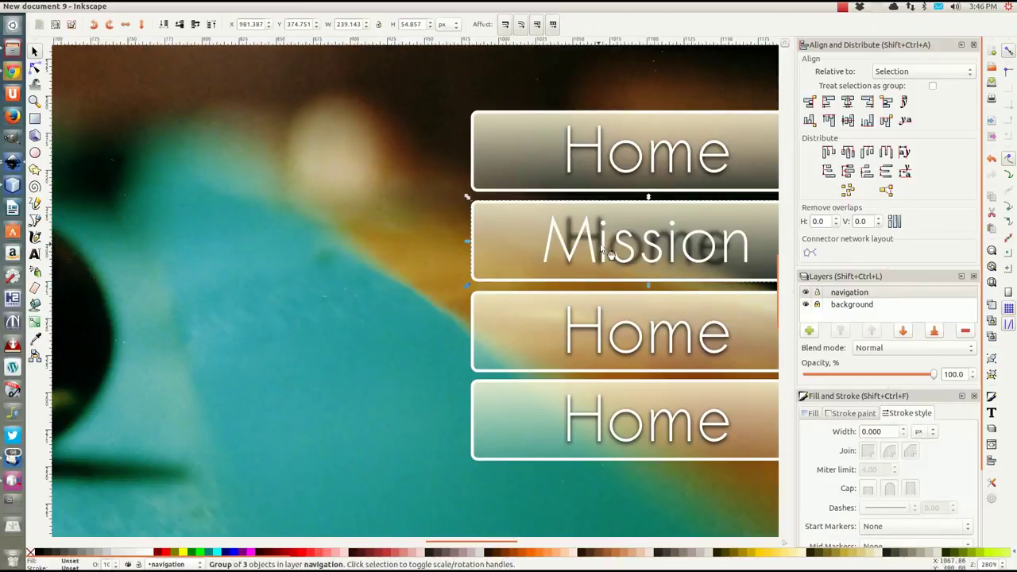
double_click(604, 251)
click(608, 252)
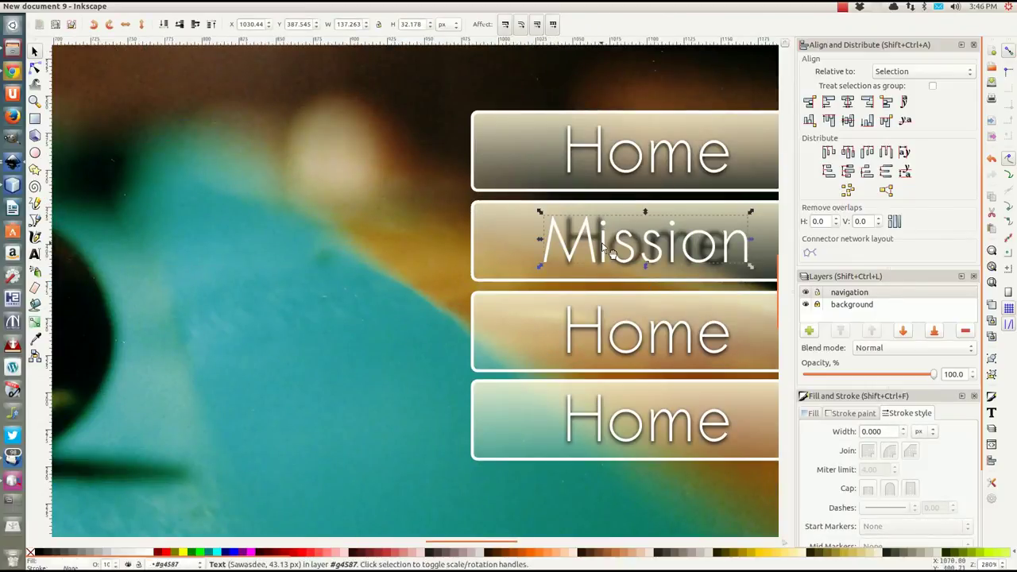
click(612, 251)
click(630, 248)
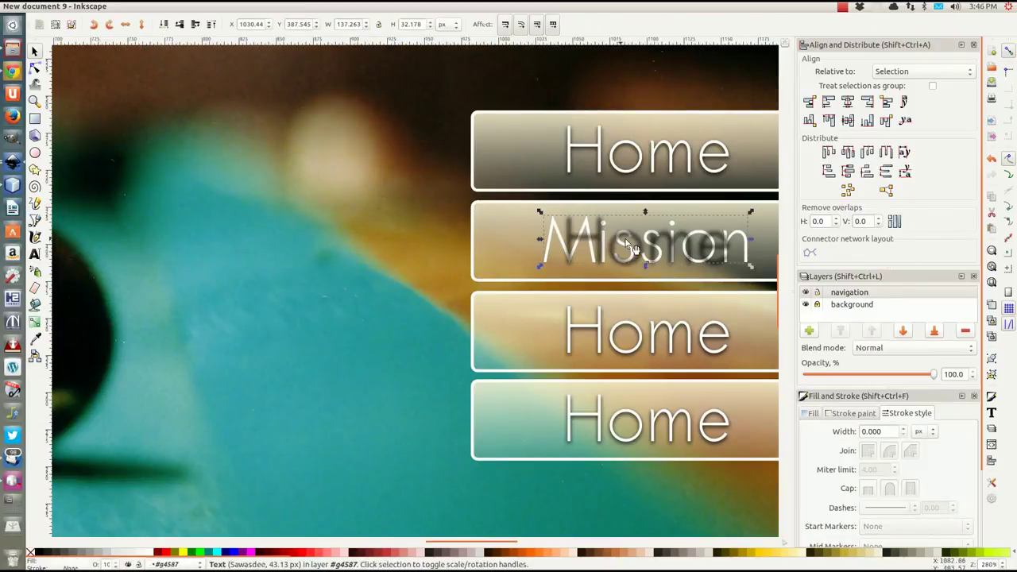
click(628, 247)
alt+click(628, 248)
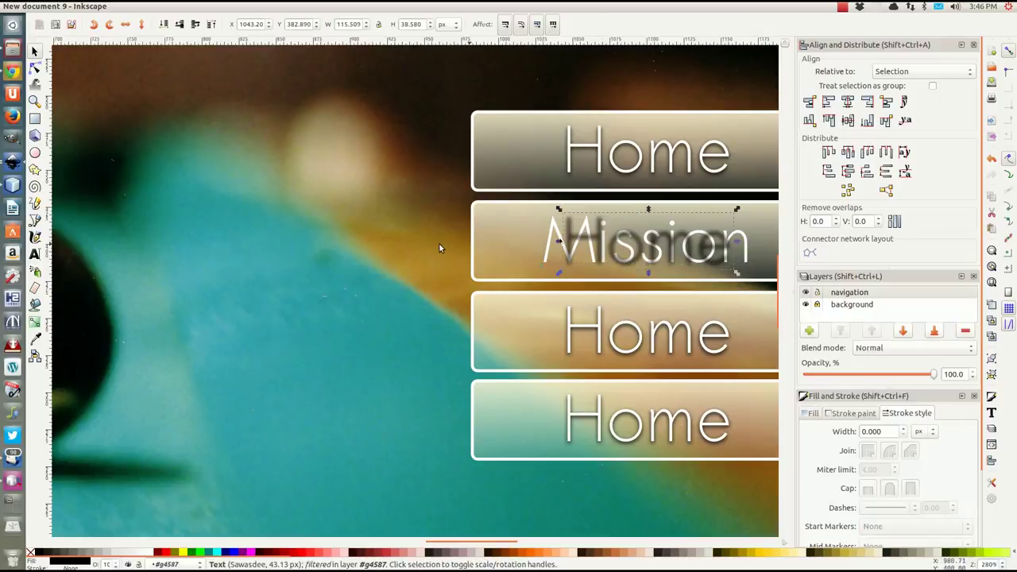
click(35, 255)
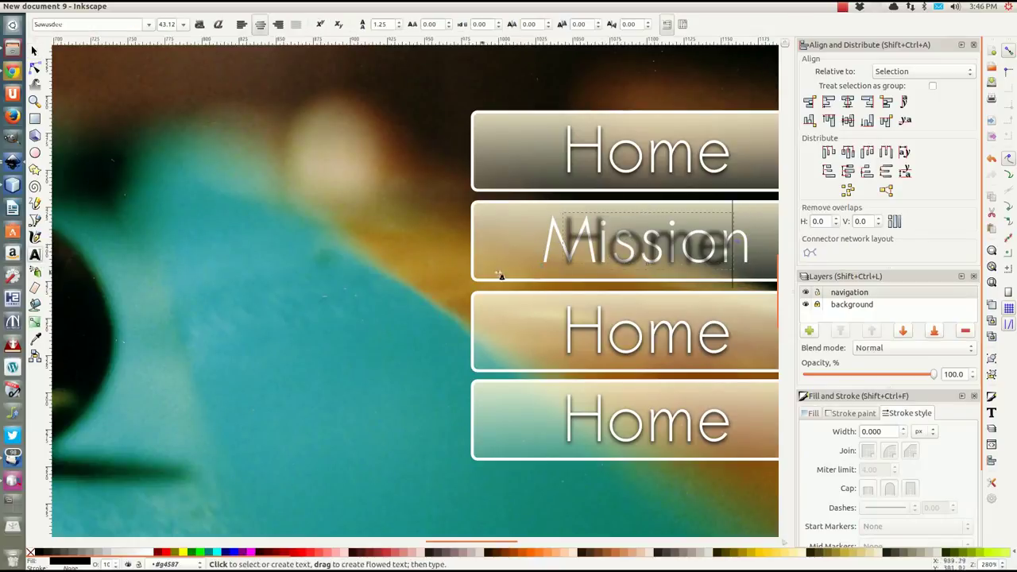
drag(580, 251, 707, 304)
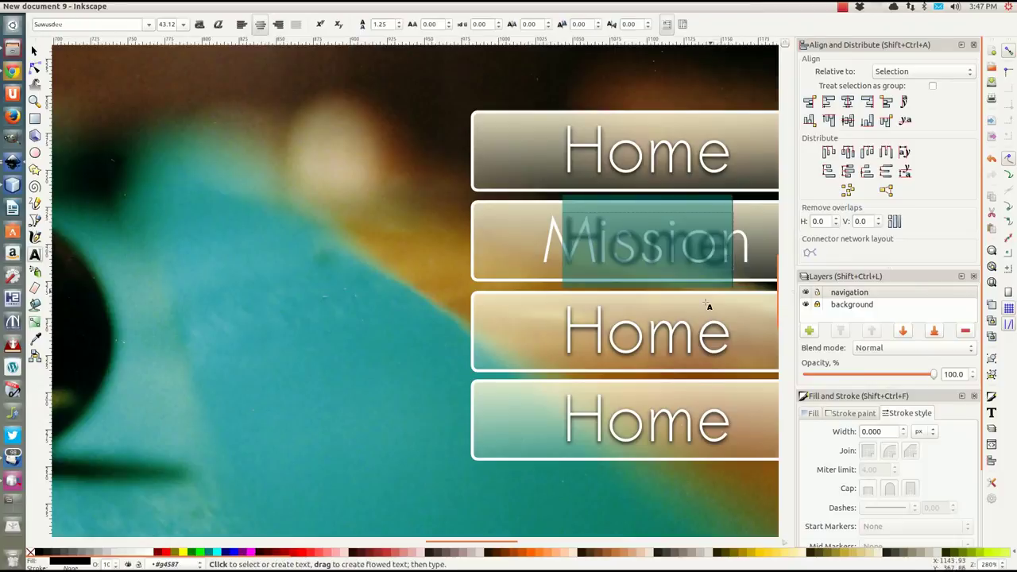
text(Mis)
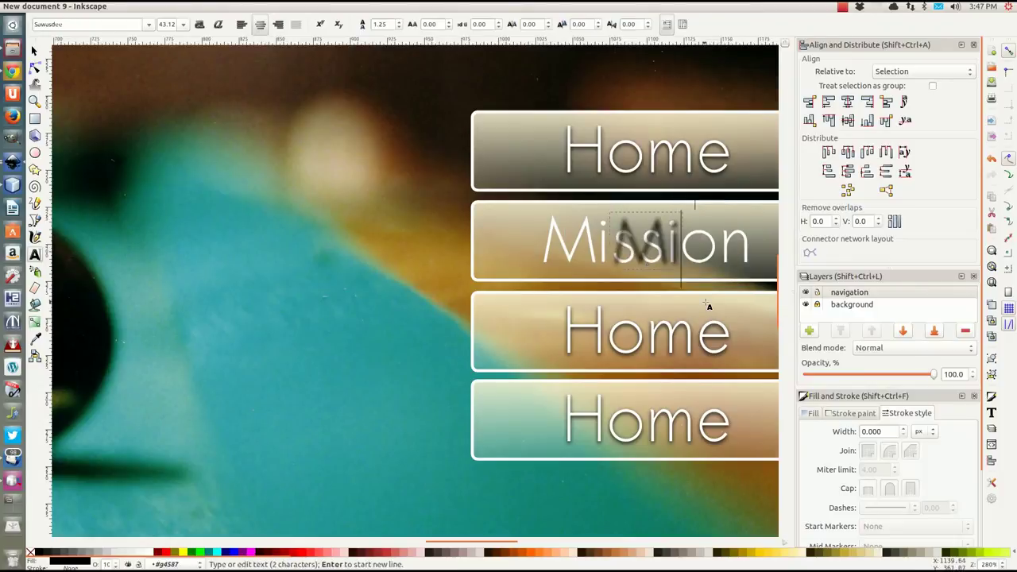
text(sion)
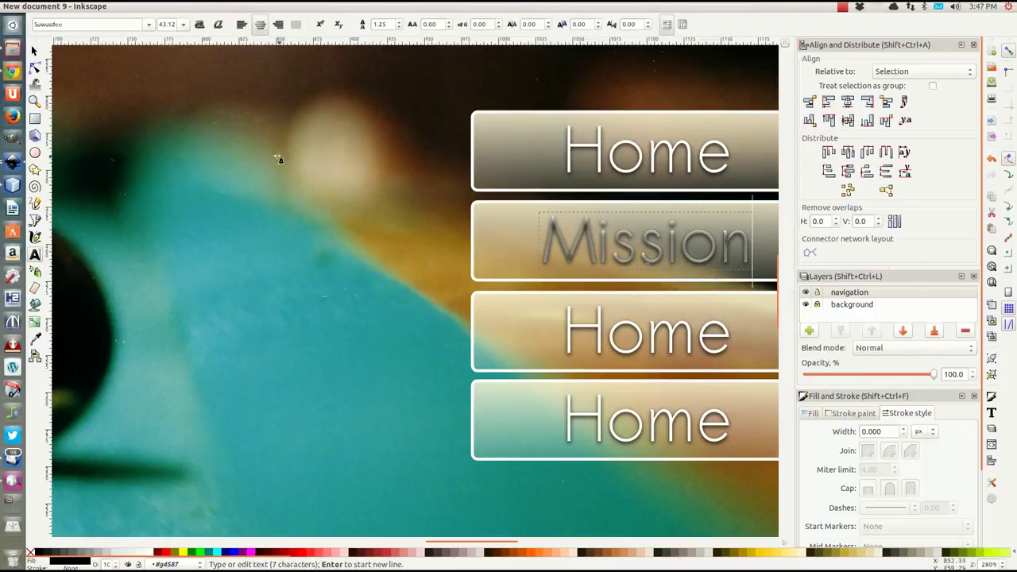
click(35, 51)
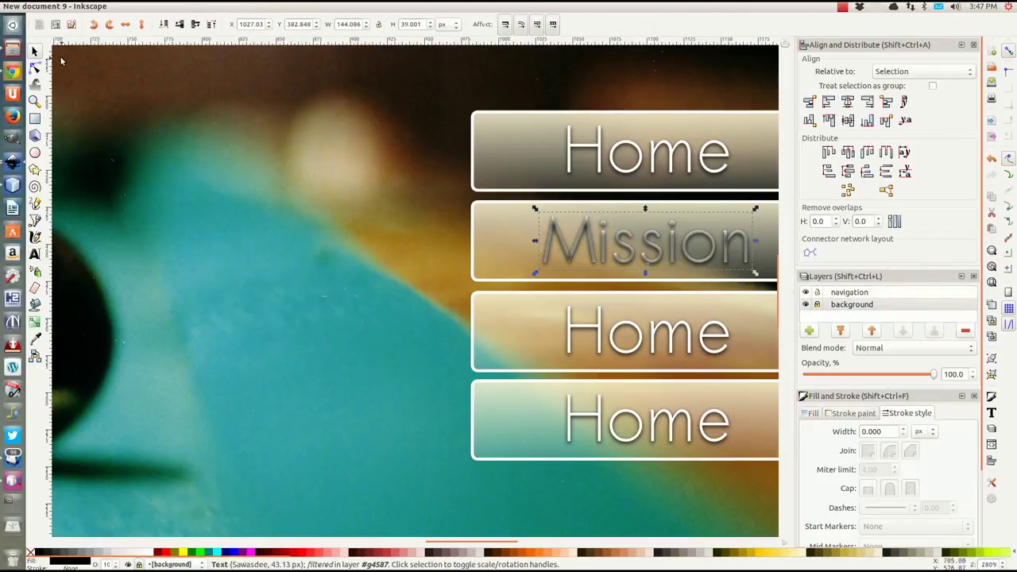
Make navigation the current layer and check the Mission text inside its button group.
key(ctrl+Page_Down)
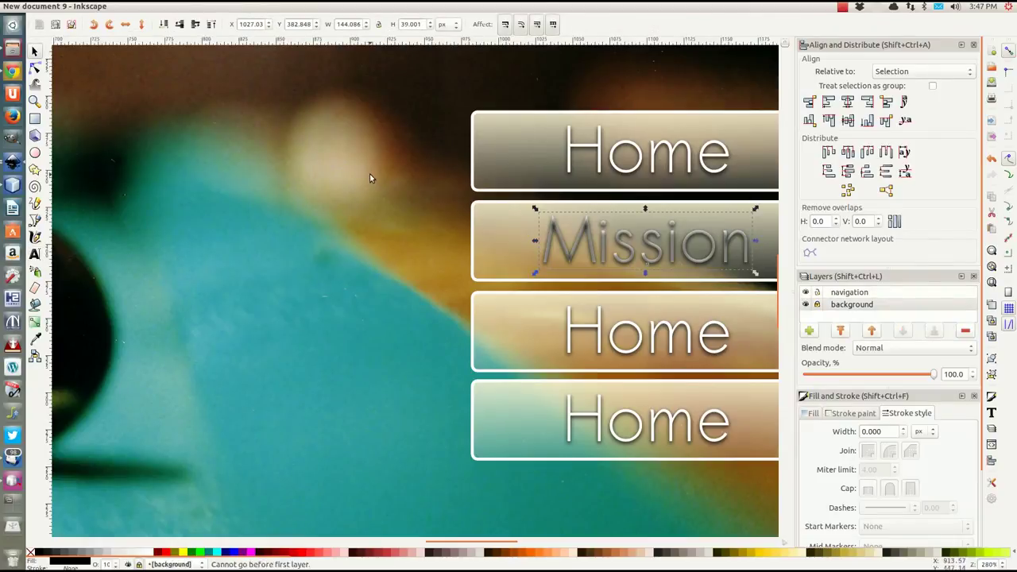
key(ctrl+Page_Up)
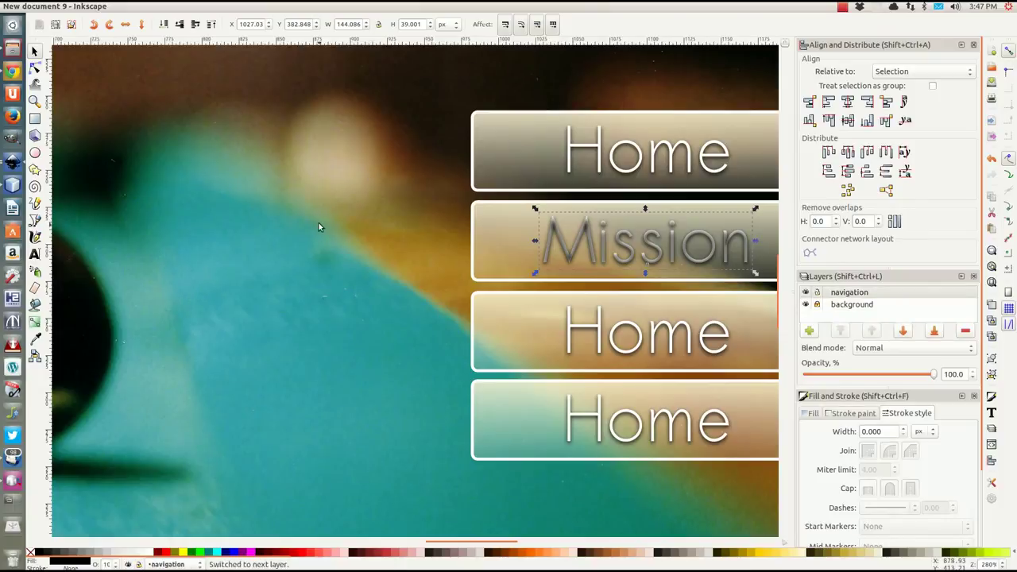
click(655, 248)
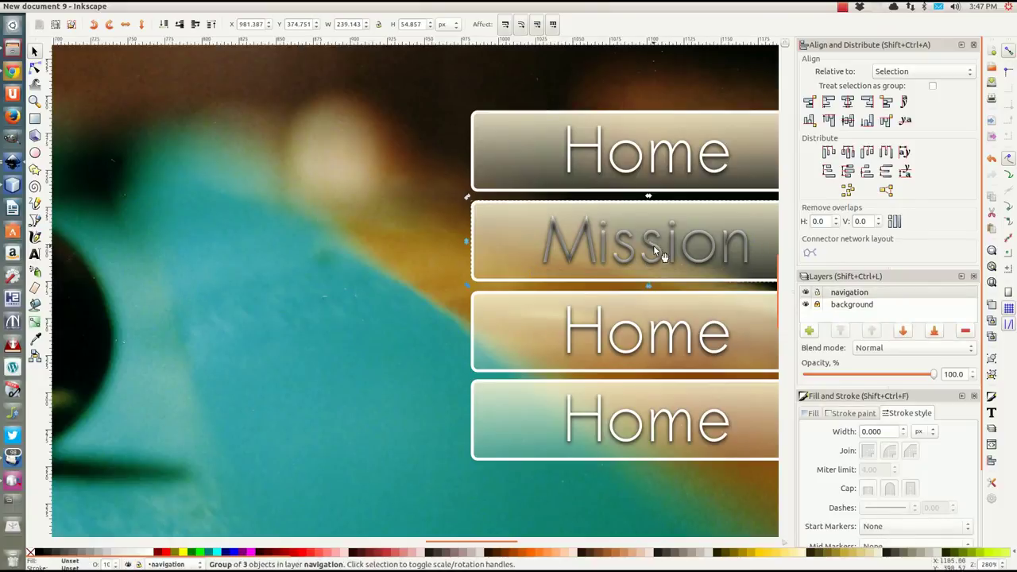
key(Escape)
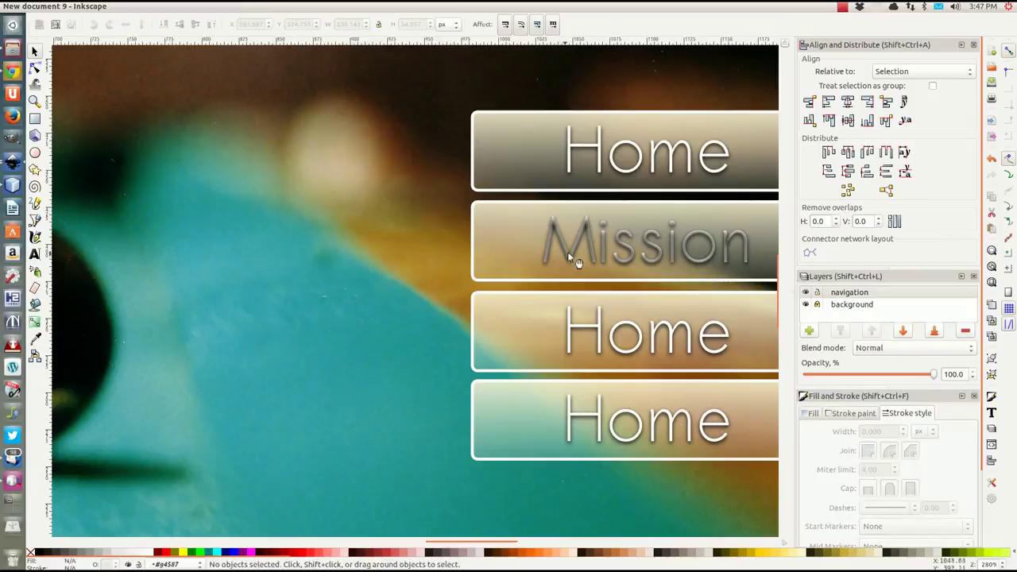
ctrl+click(568, 254)
key(ctrl+Page_Up)
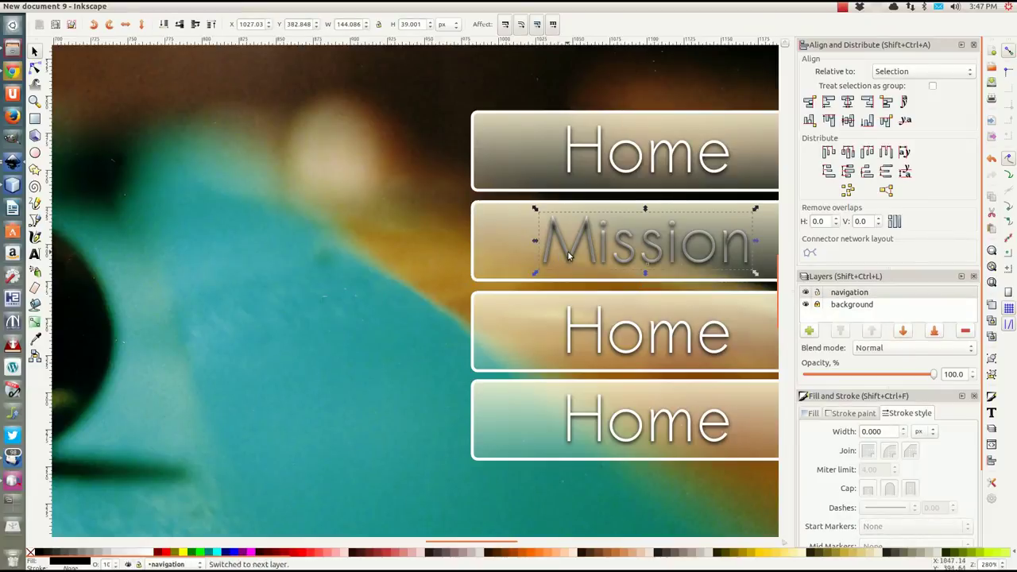
click(440, 241)
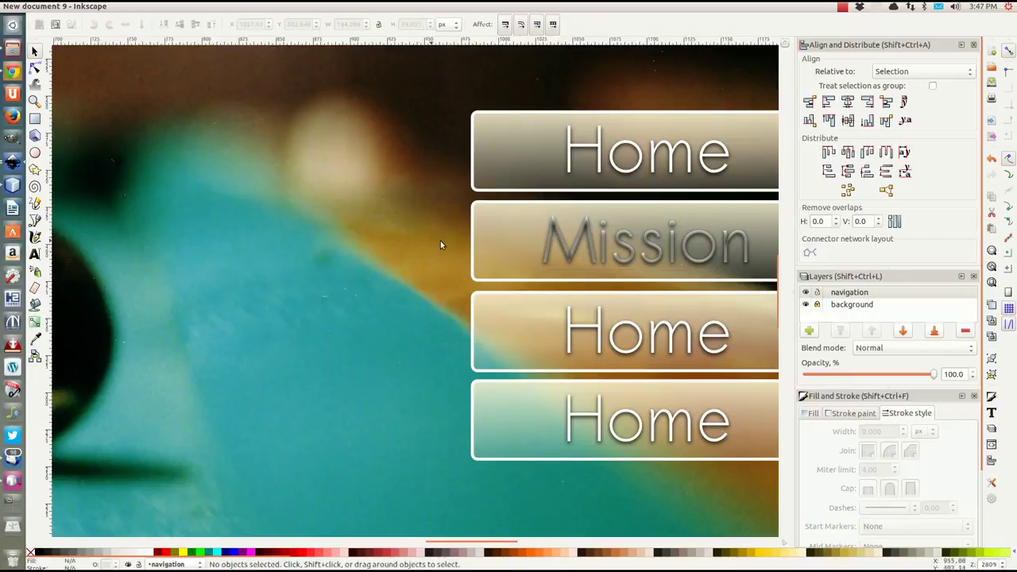
click(557, 223)
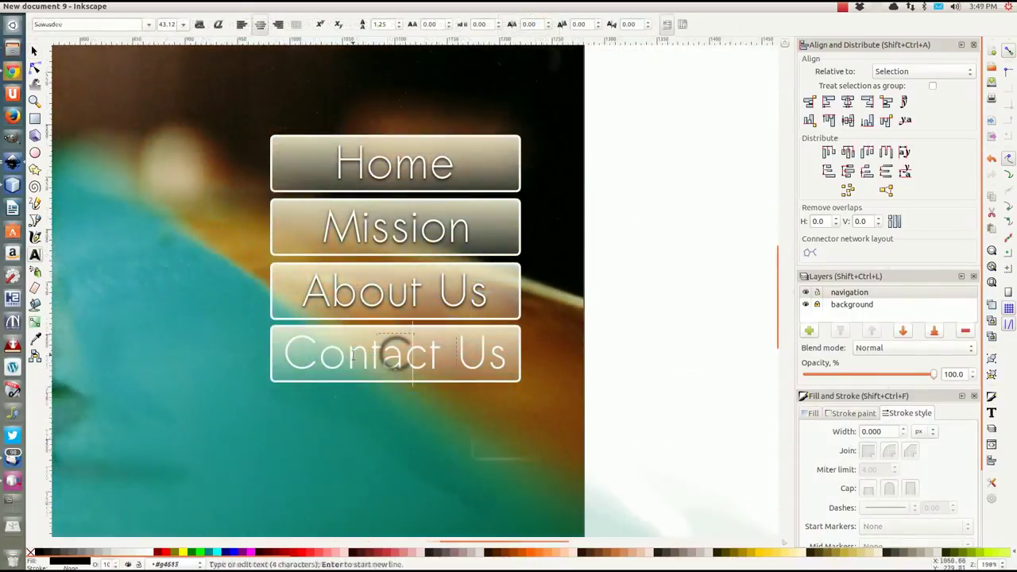
Set the fourth button's shadow text to Contact Us, then deselect and zoom out.
text(Contact Us)
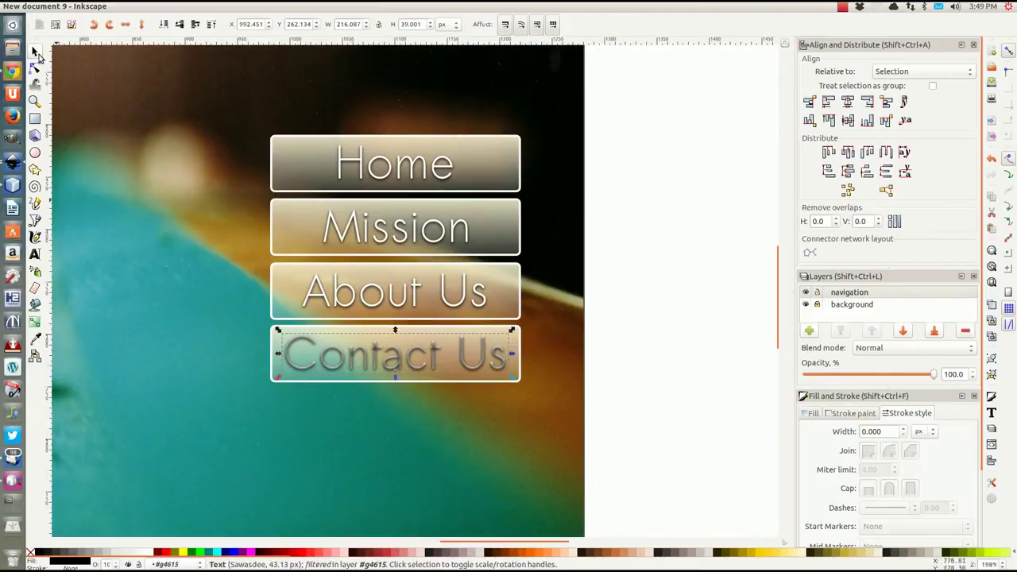
click(35, 51)
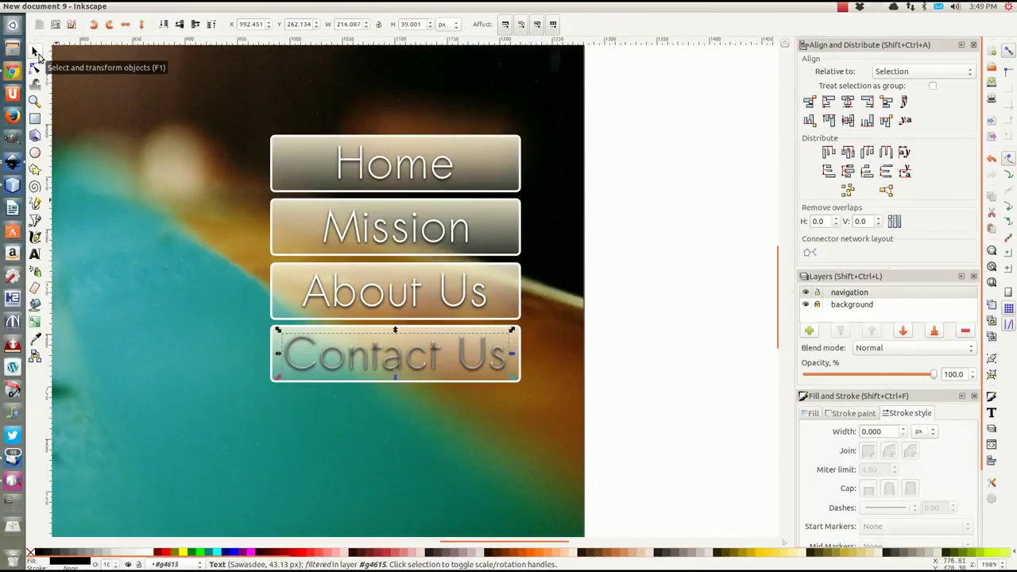
click(622, 226)
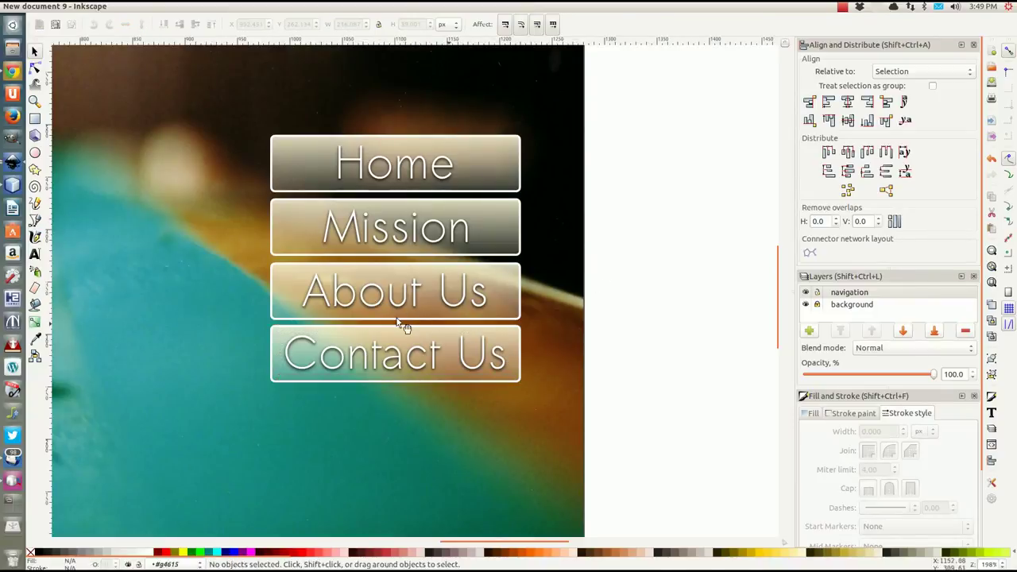
scroll(386, 322, down, 2)
ctrl+scroll(383, 318, down, 1)
ctrl+scroll(383, 318, up, 1)
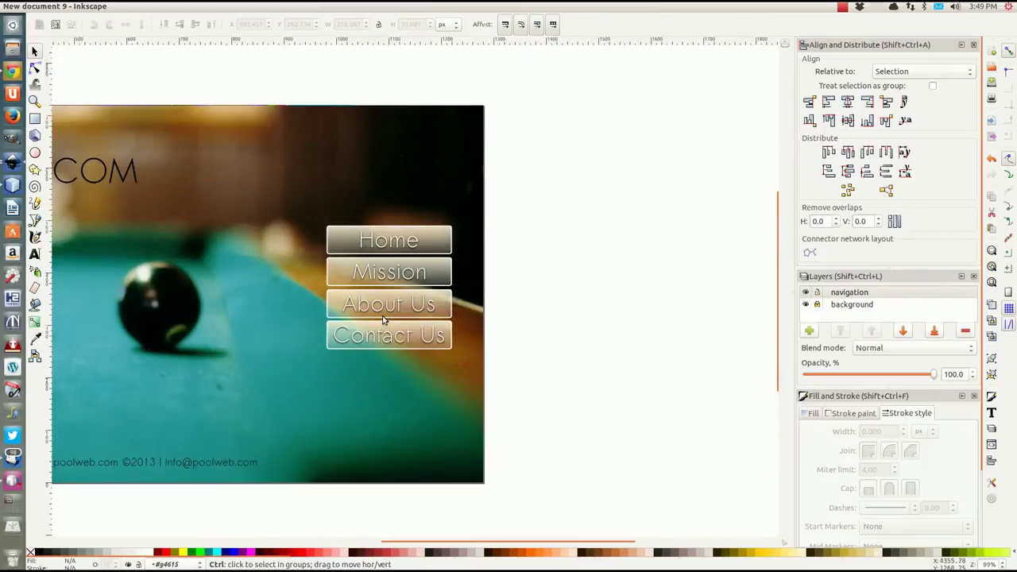
Pan to show the whole POOLWEB.COM page and make navigation the current layer.
drag(225, 340, 480, 340)
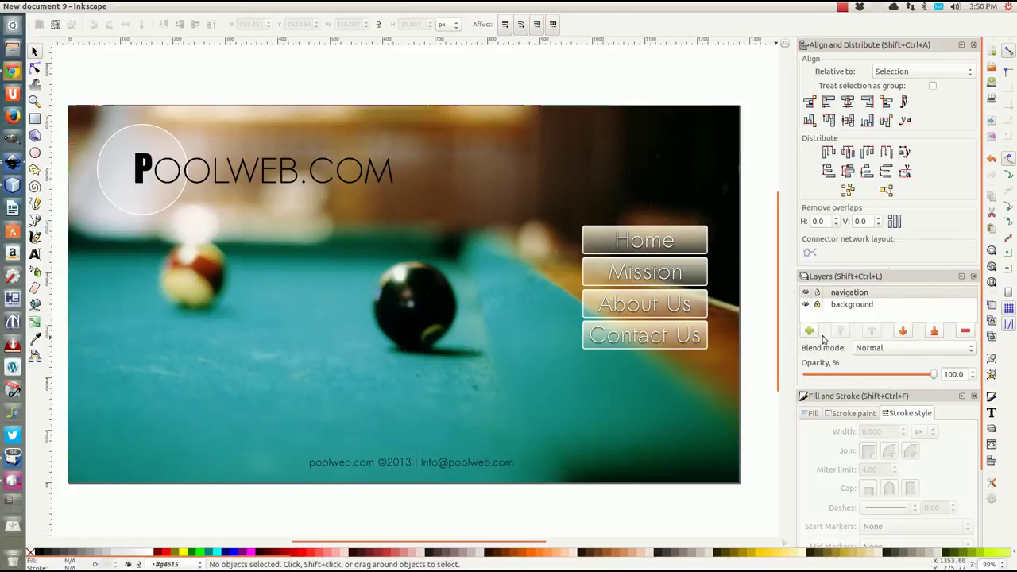
click(830, 295)
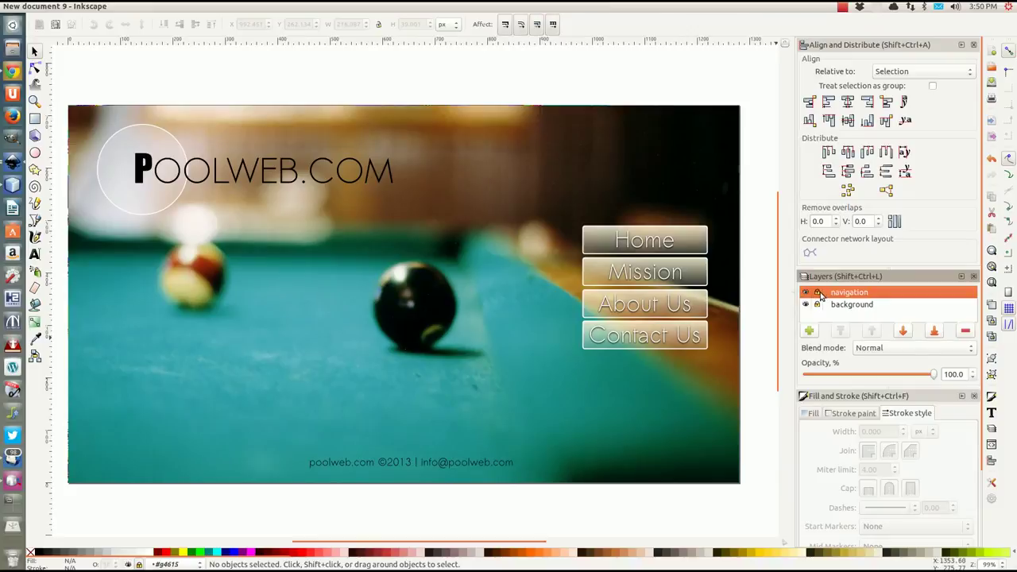
click(809, 331)
Create a 'body' layer, then delete it after it lands as a navigation sublayer.
text(bo)
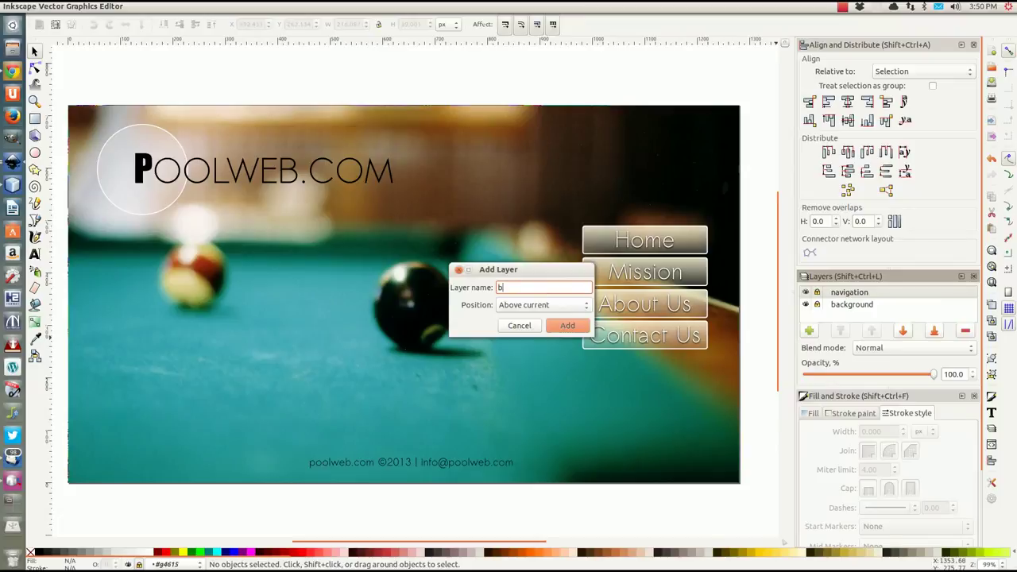
text(dy)
click(570, 325)
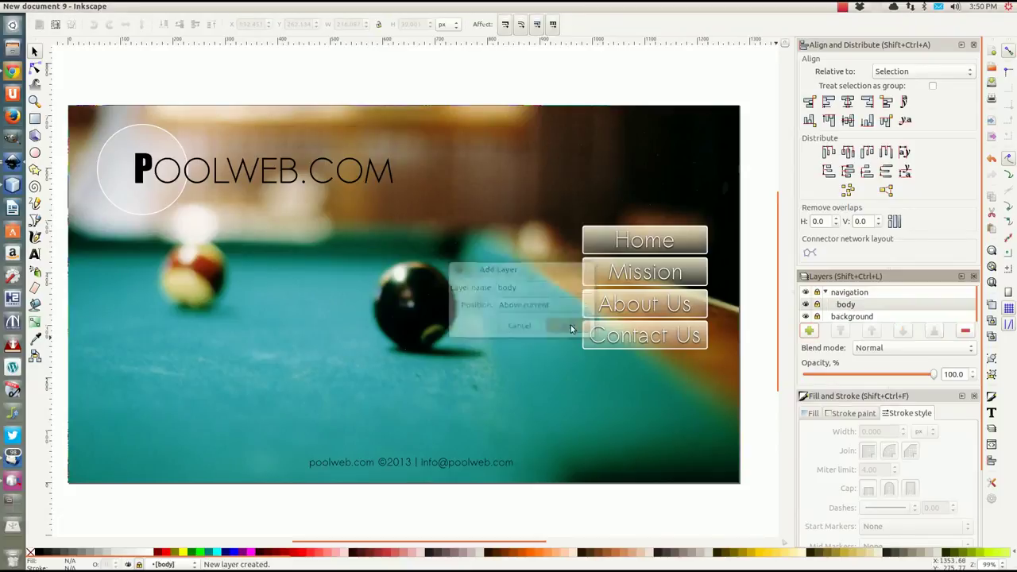
click(831, 307)
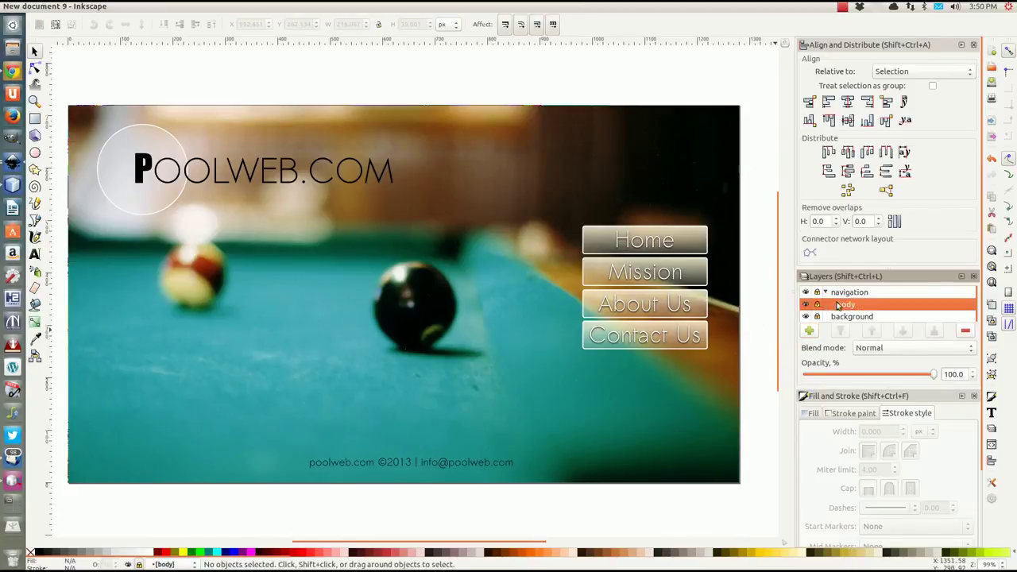
key(ctrl+Page_Up)
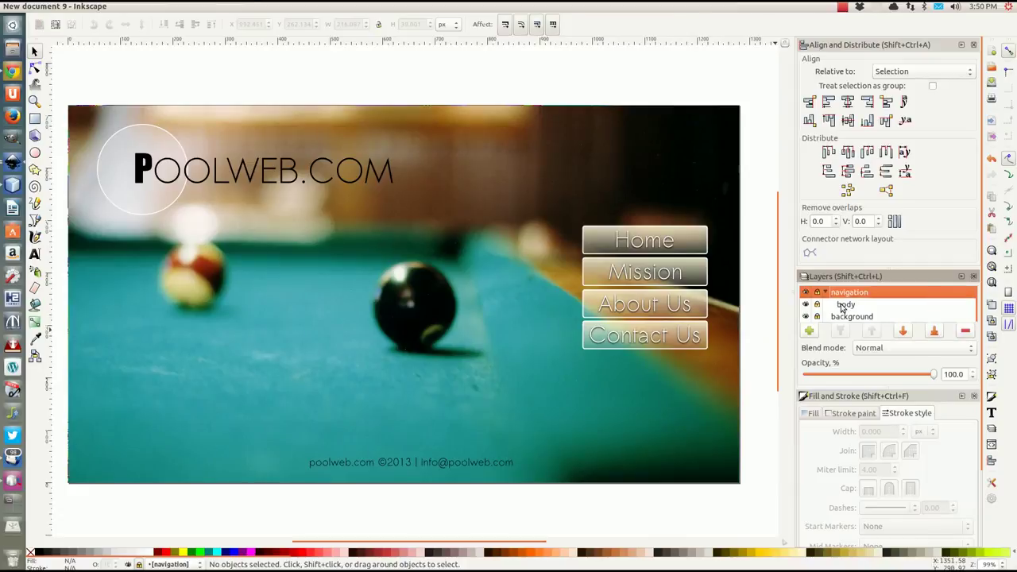
click(843, 306)
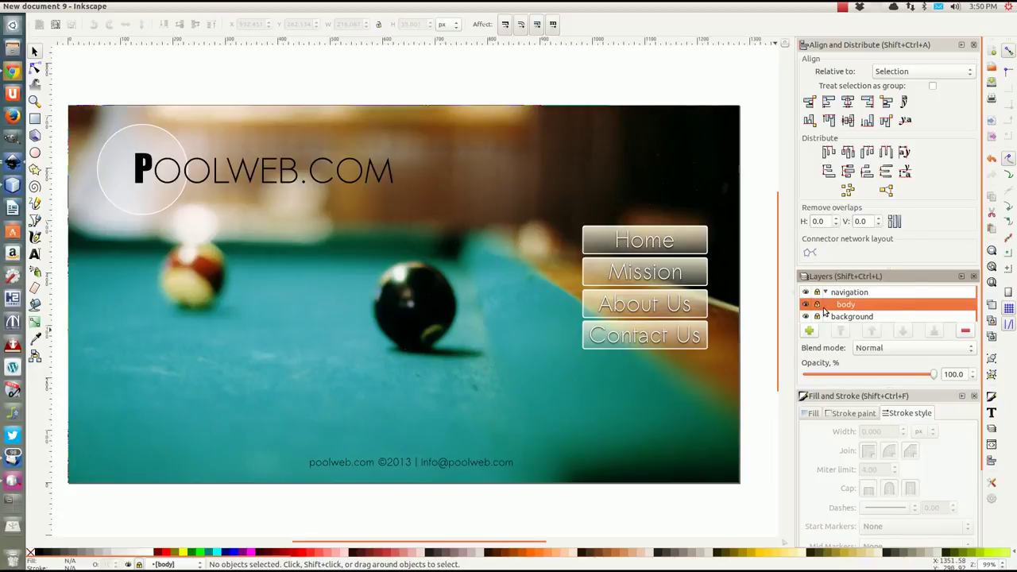
click(825, 293)
click(825, 293)
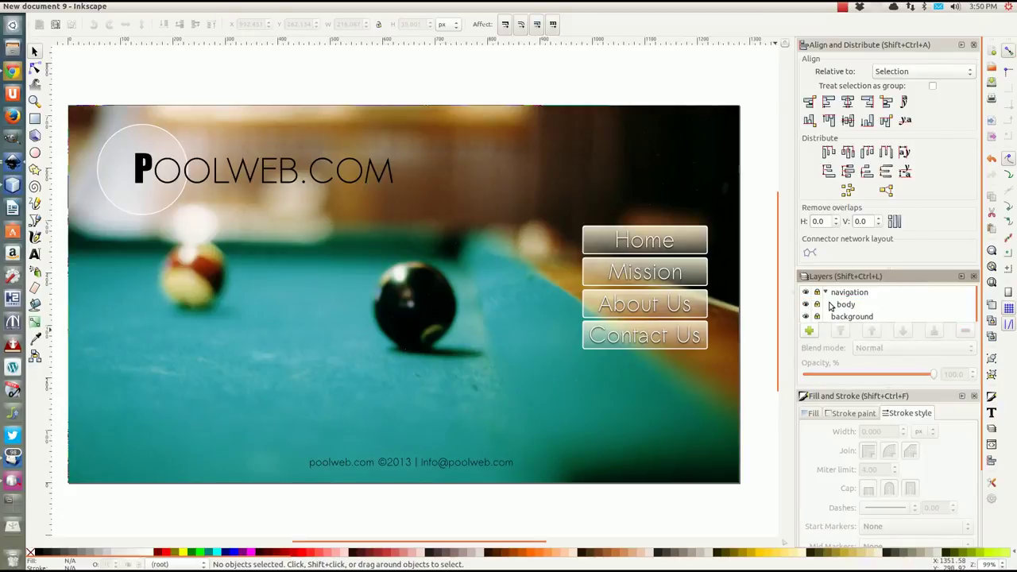
click(844, 306)
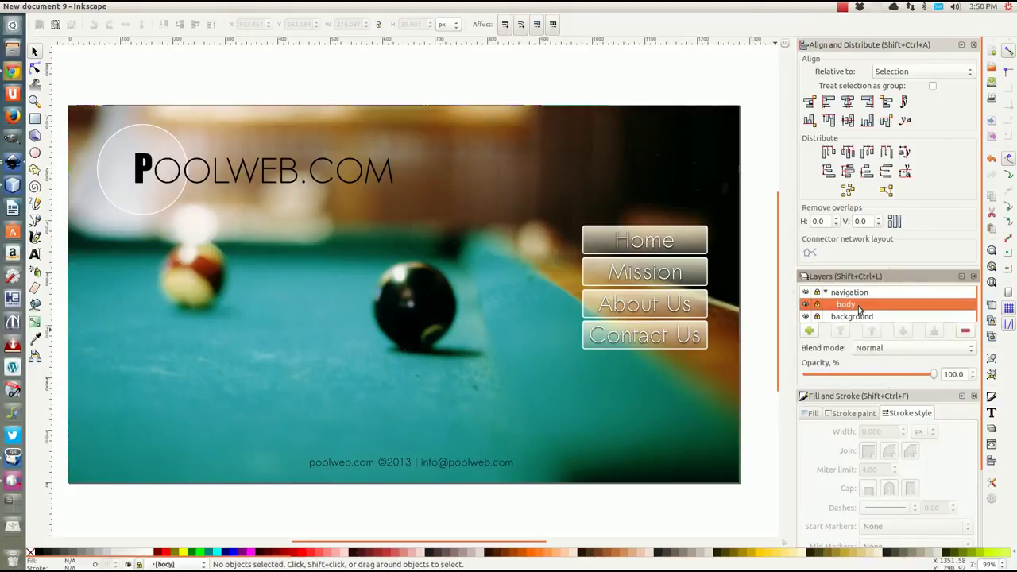
key(Delete)
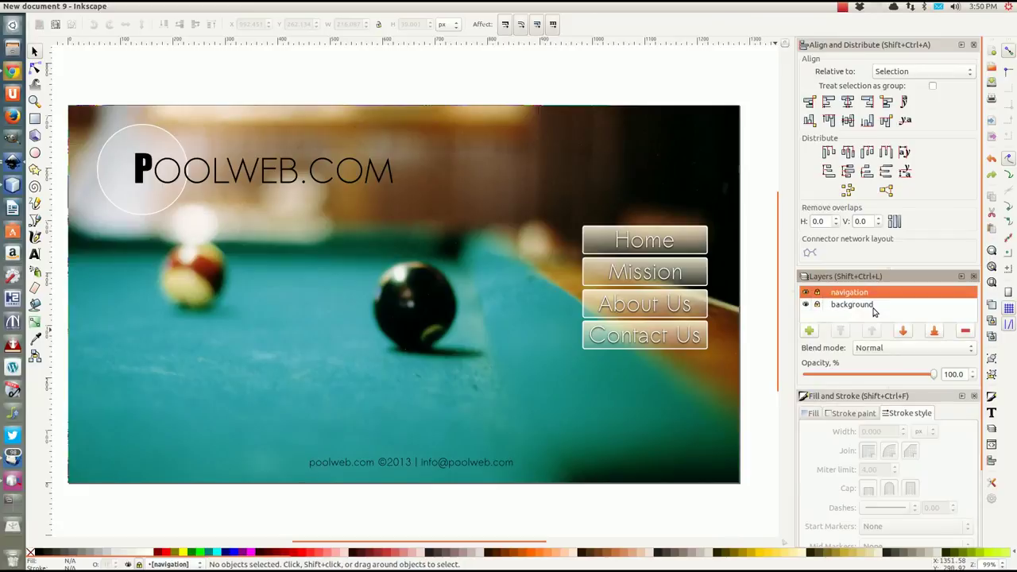
Add a layer named Body positioned above the current navigation layer.
click(809, 331)
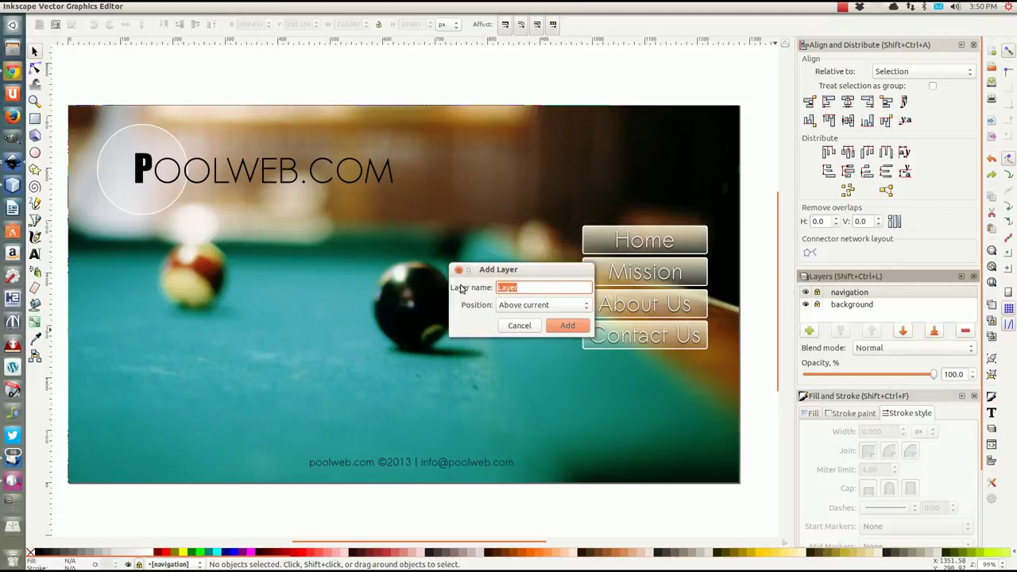
text(Body)
click(547, 306)
click(546, 306)
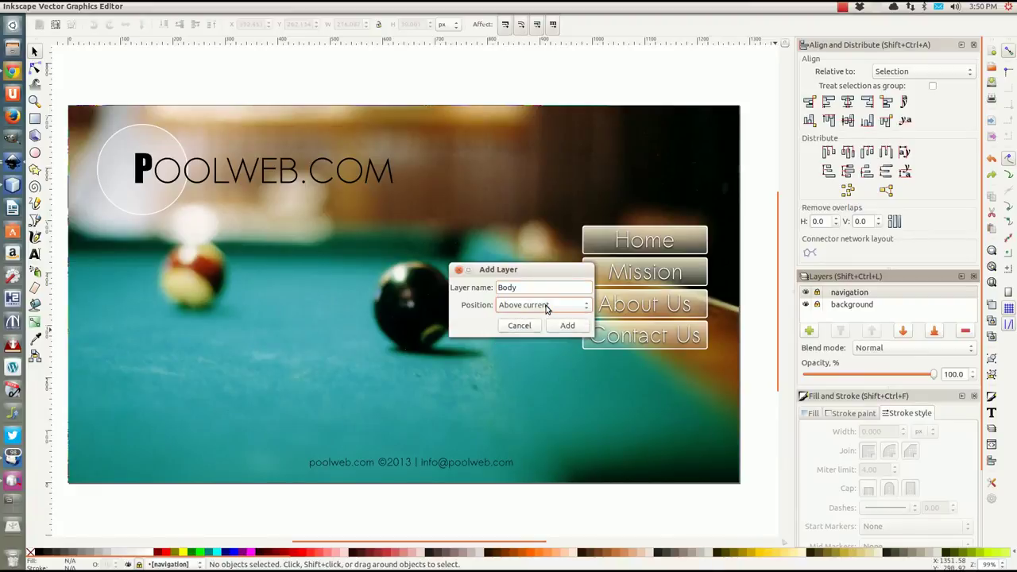
click(566, 327)
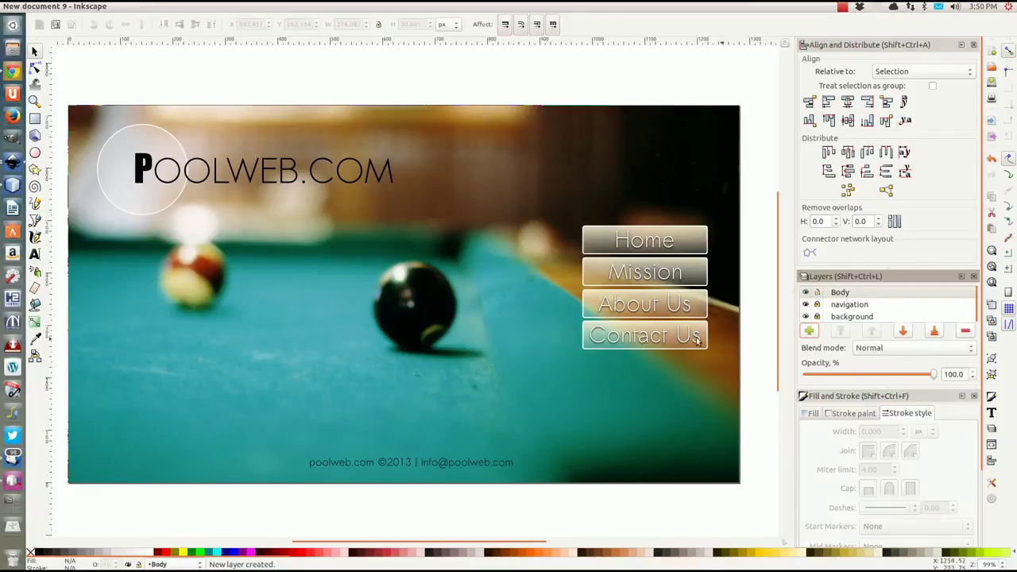
Draw a large content rectangle spanning the left page area up to the navigation buttons.
click(34, 119)
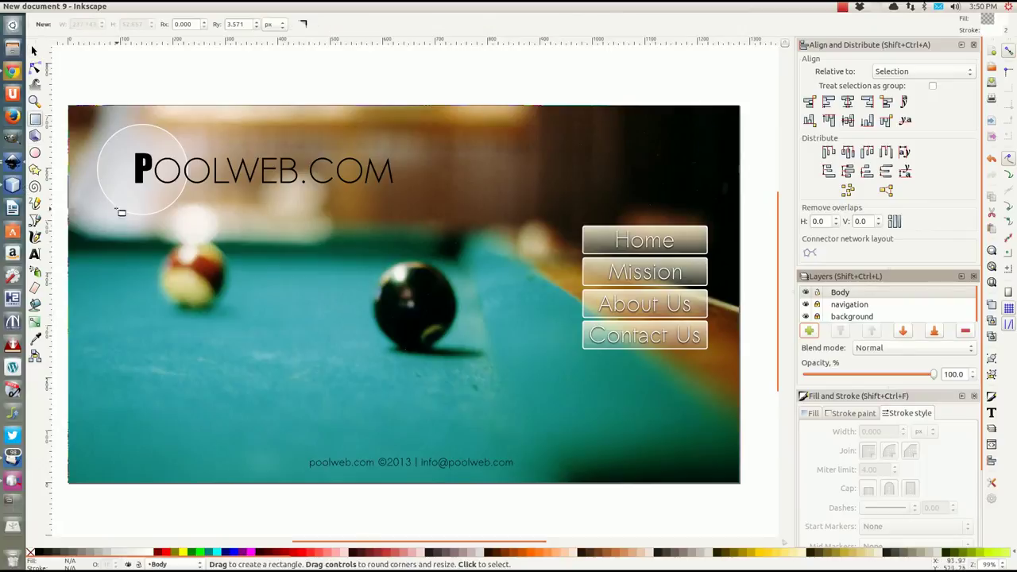
mouse_move(103, 194)
mouse_down()
mouse_move(515, 395)
mouse_move(572, 446)
mouse_up()
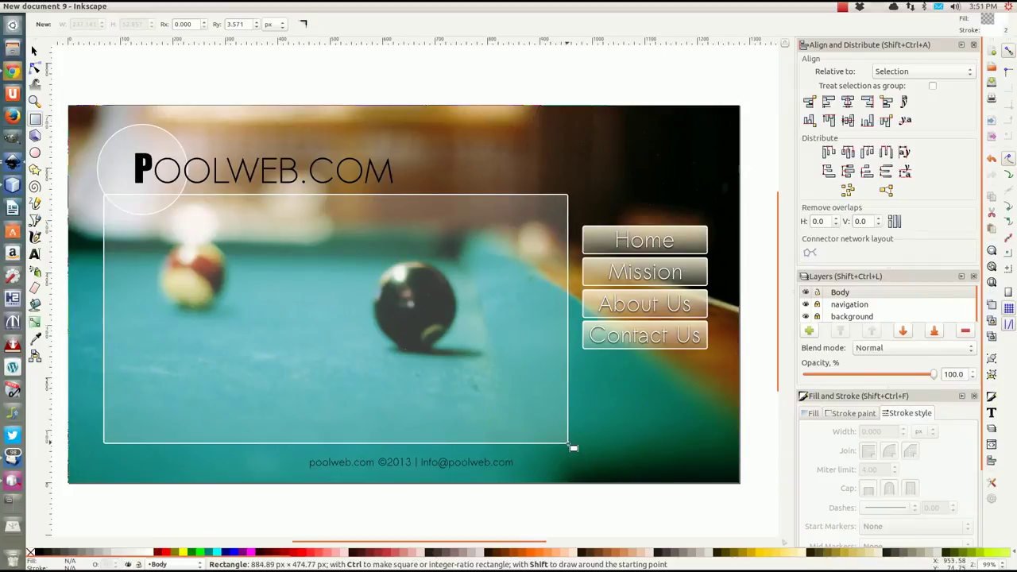
drag(573, 448, 579, 448)
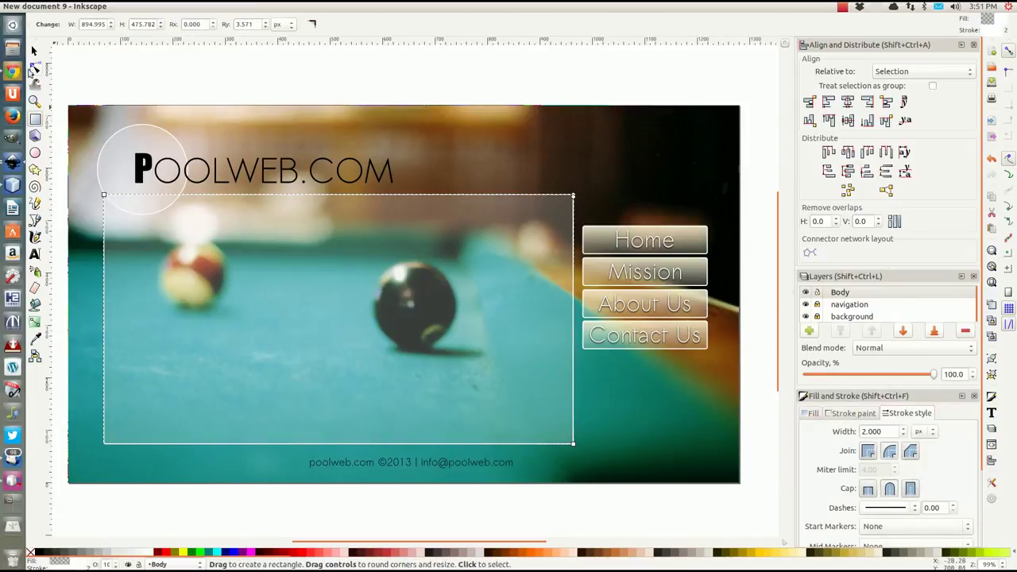
click(35, 51)
click(141, 69)
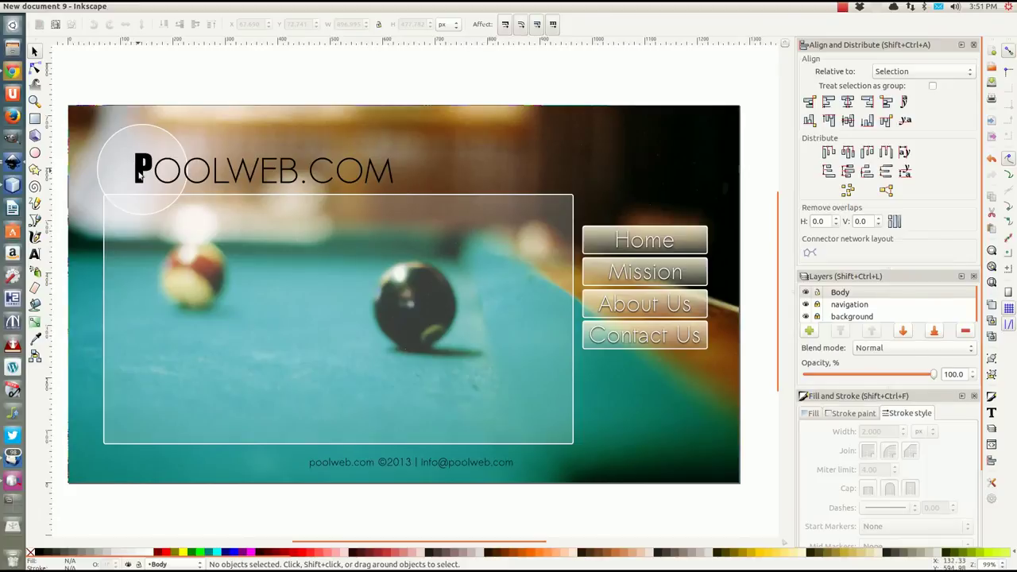
click(820, 306)
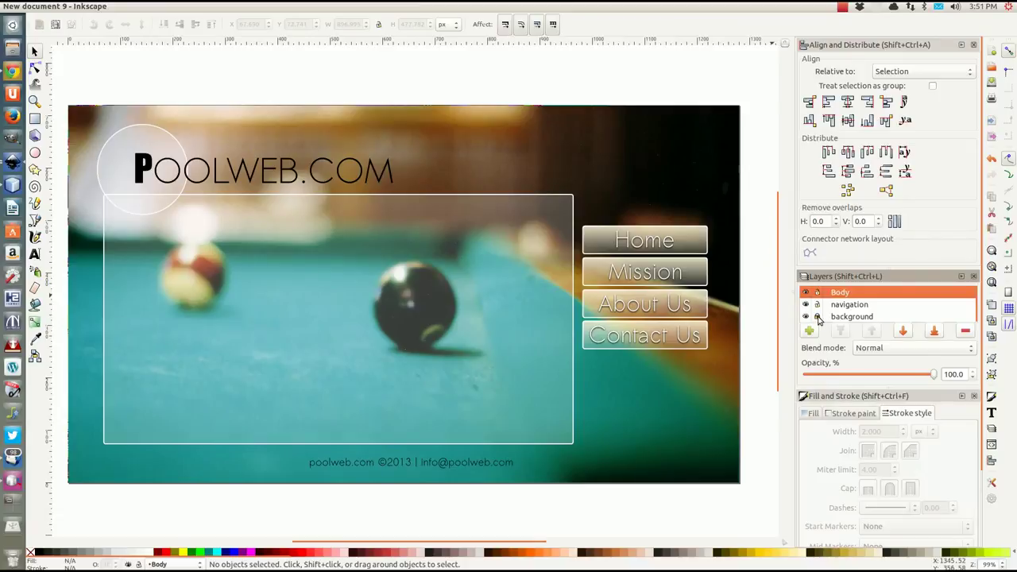
click(425, 89)
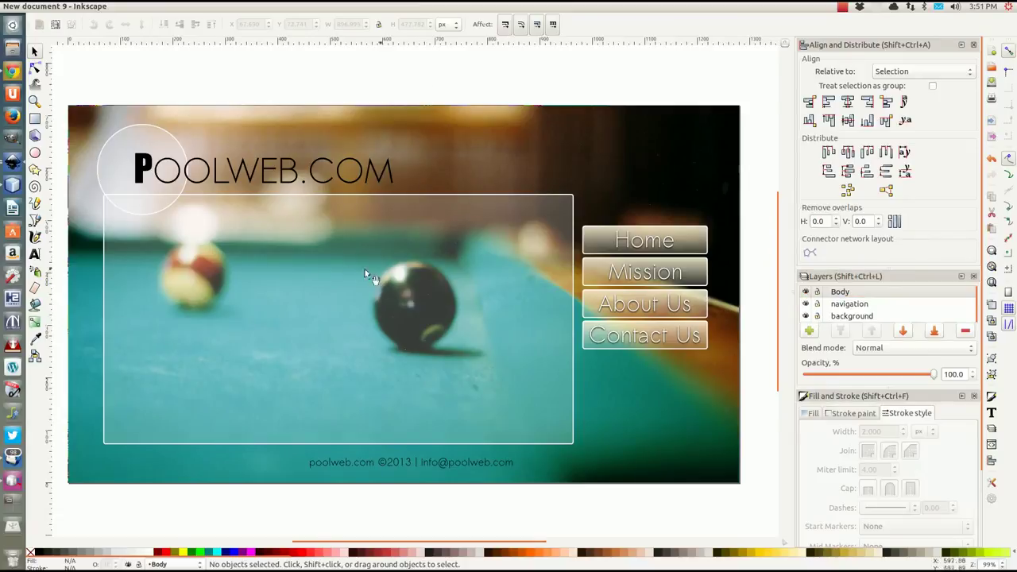
click(282, 262)
With the logo selected, open Export Bitmap and create a Tutorial folder inside RVA.
click(183, 169)
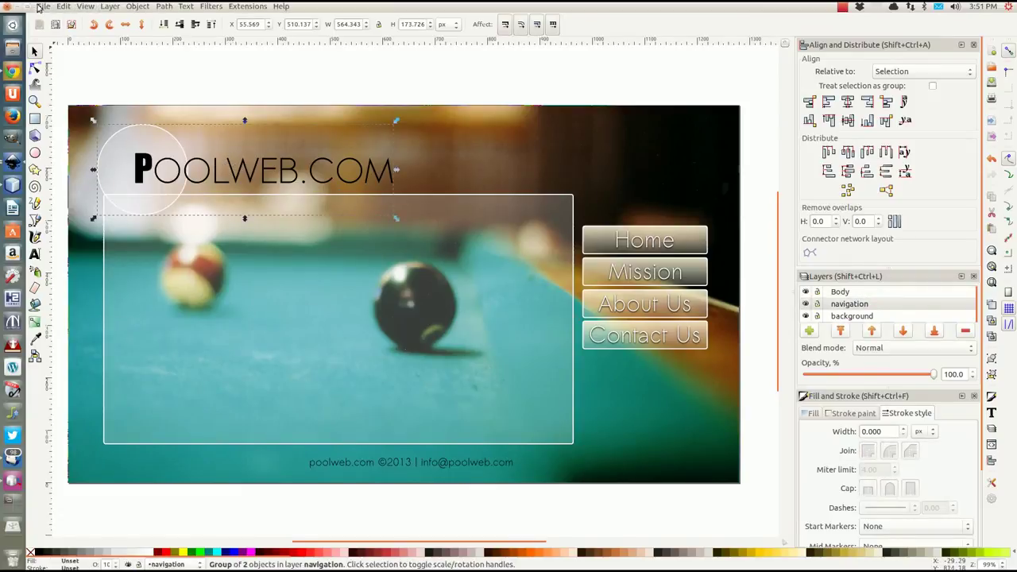
click(40, 6)
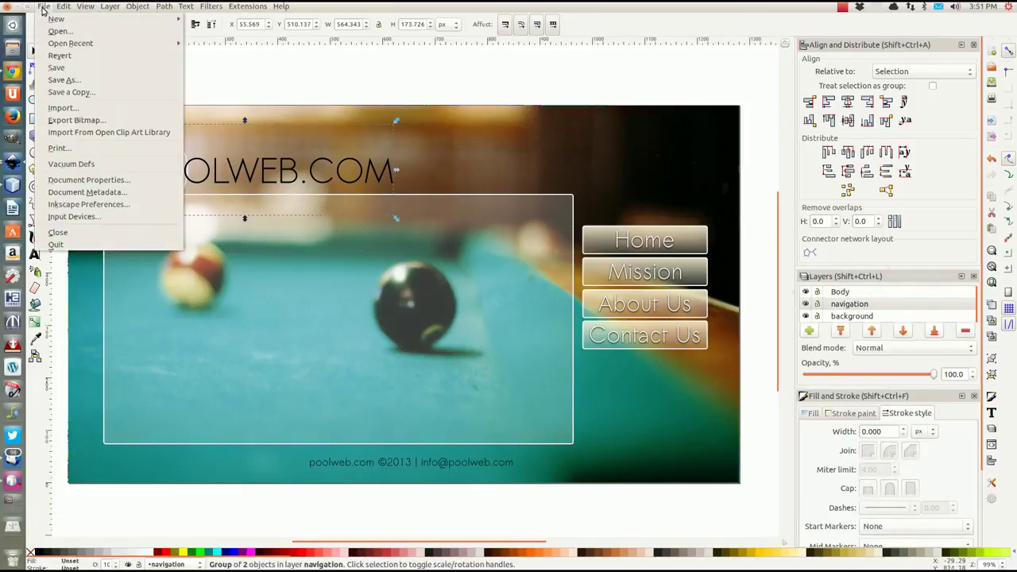
click(79, 121)
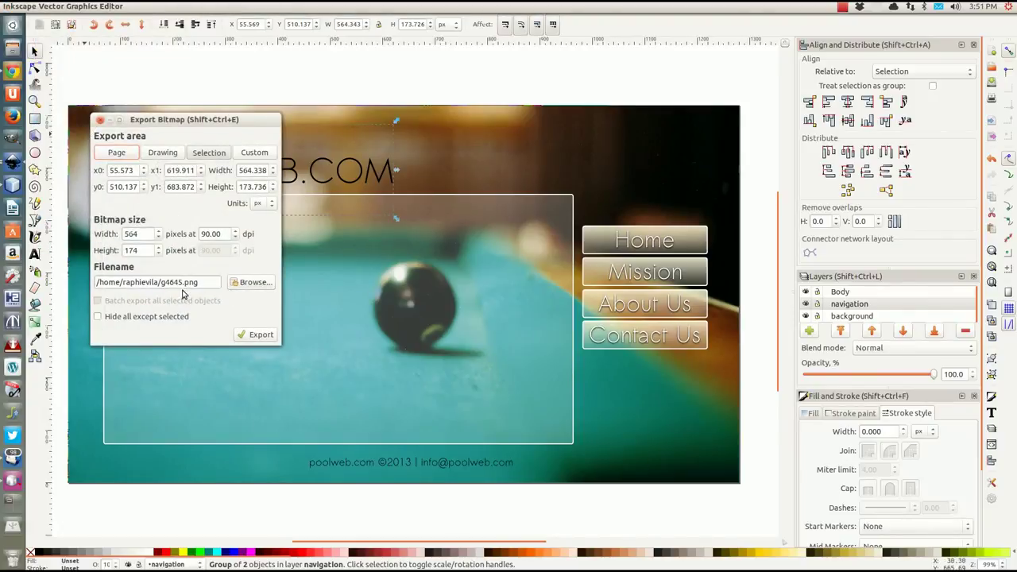
click(250, 282)
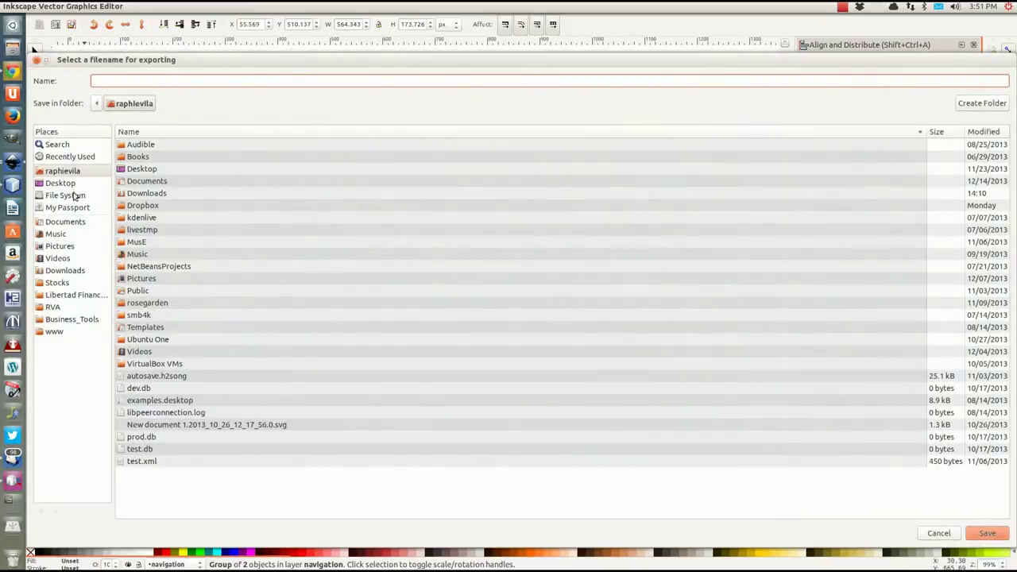
click(53, 308)
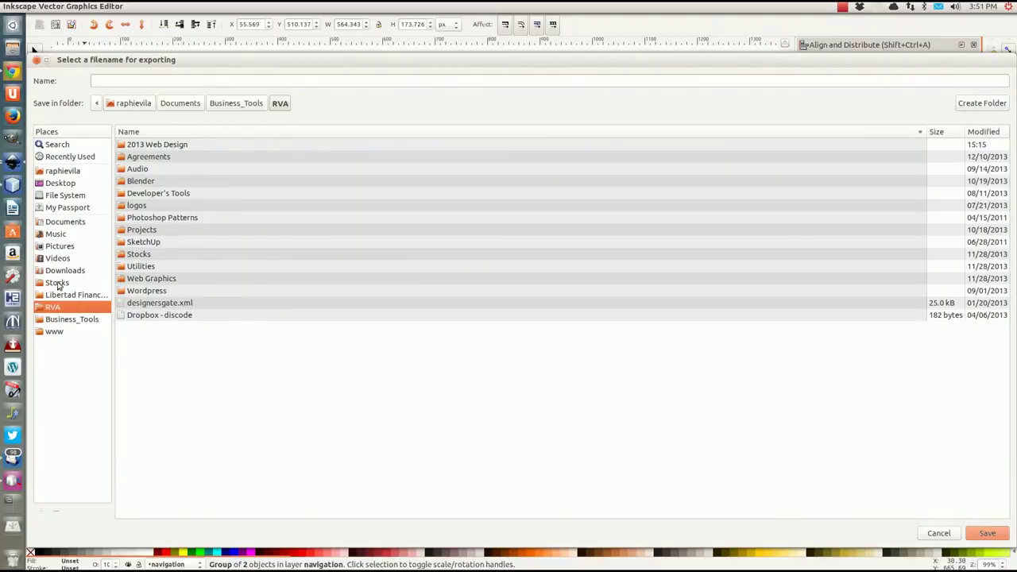
click(1002, 106)
text(Tu)
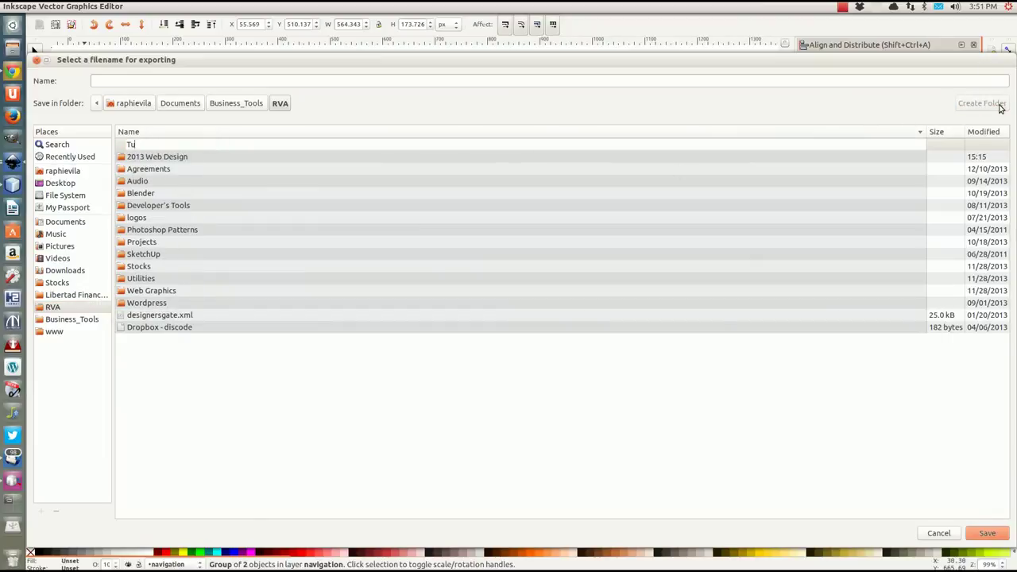
text(torial)
key(Return)
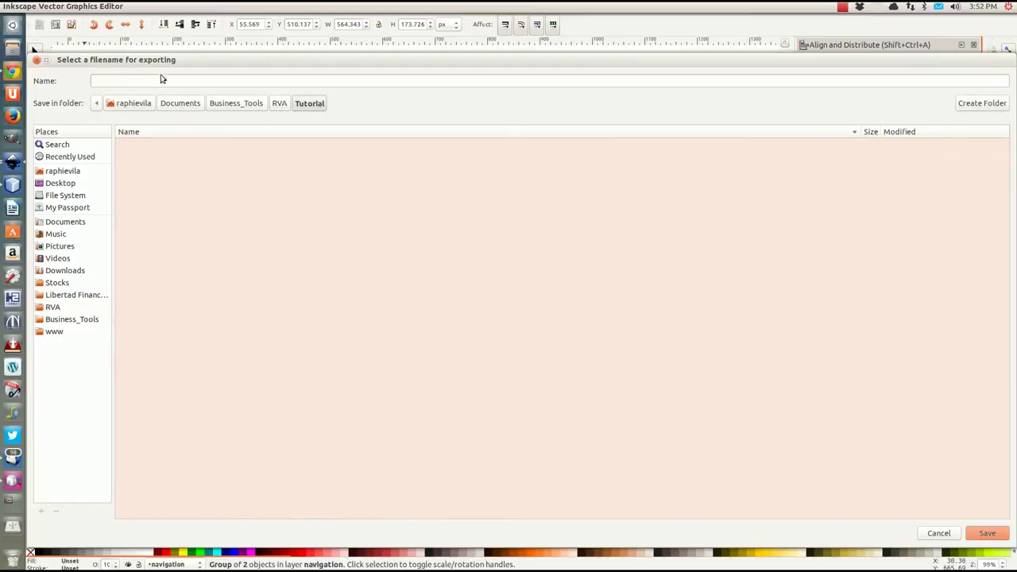
Export only the selected logo as logo.png, replacing the existing file.
click(160, 83)
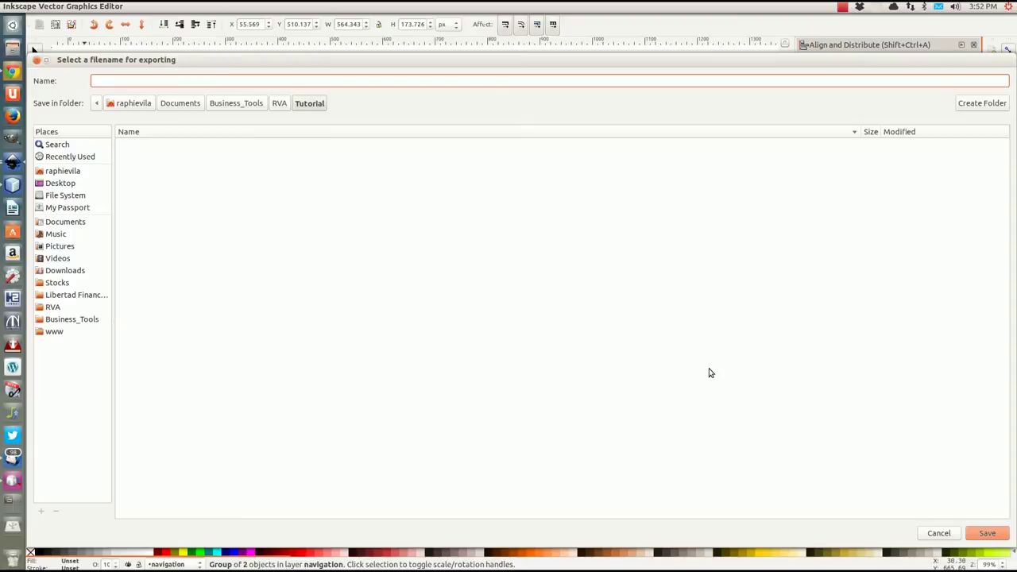
click(983, 534)
text(logo.png)
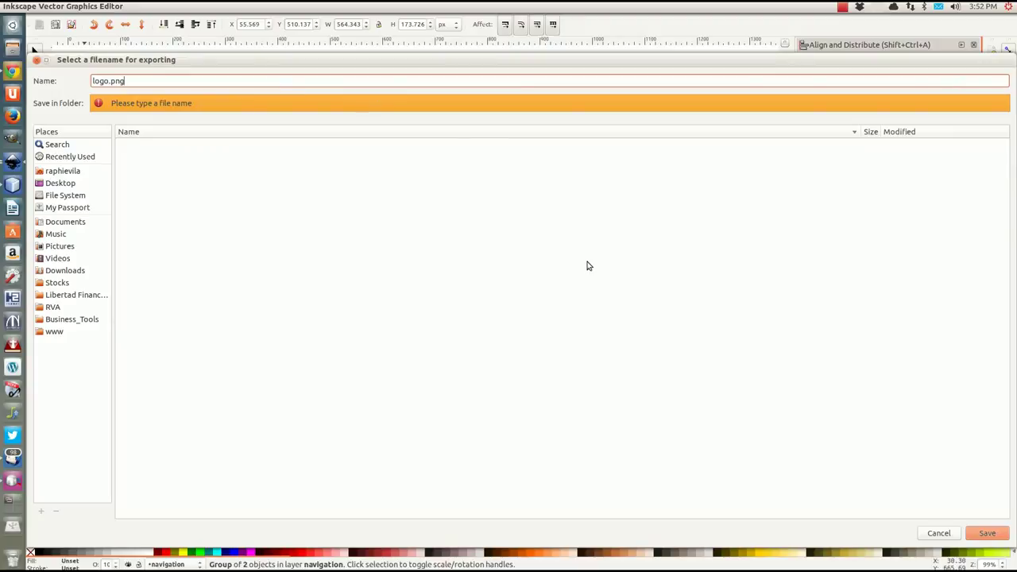
click(987, 534)
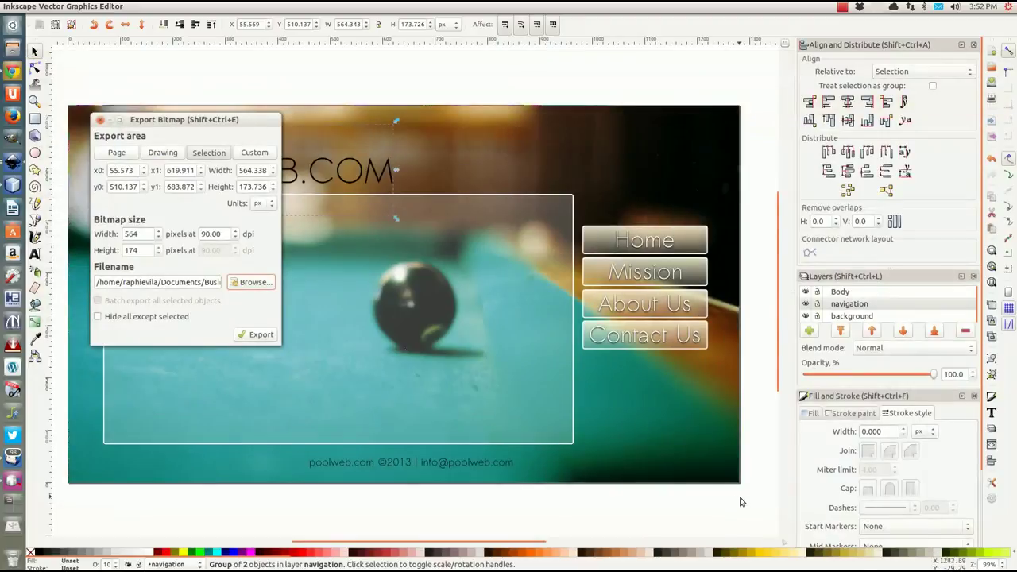
click(249, 336)
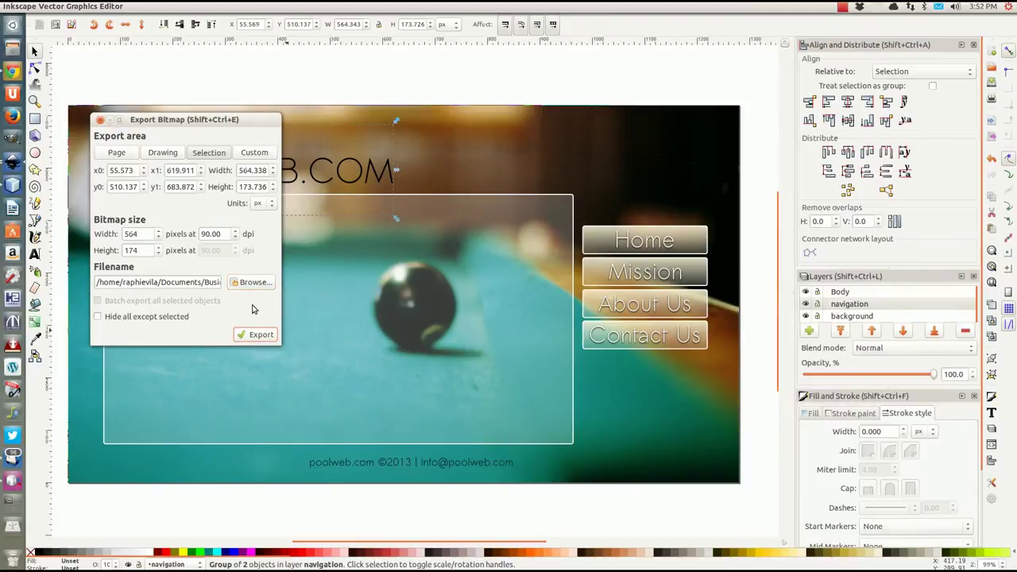
click(99, 316)
click(256, 337)
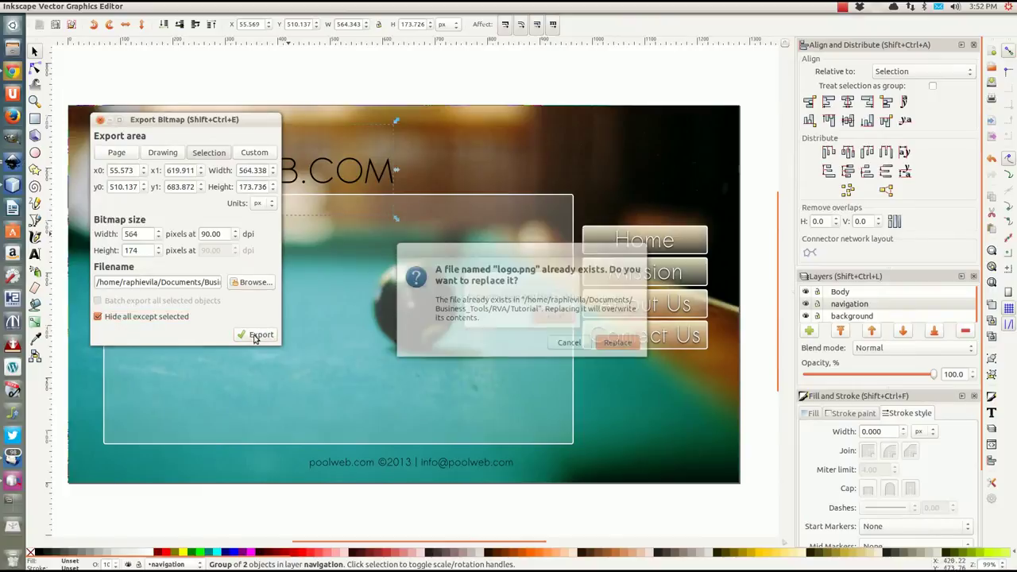
click(616, 342)
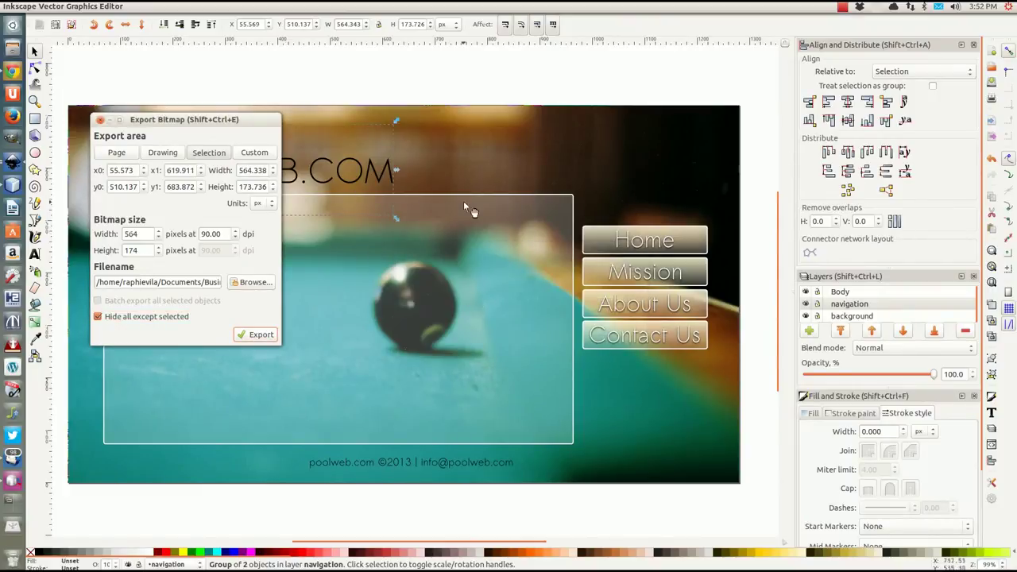
click(616, 239)
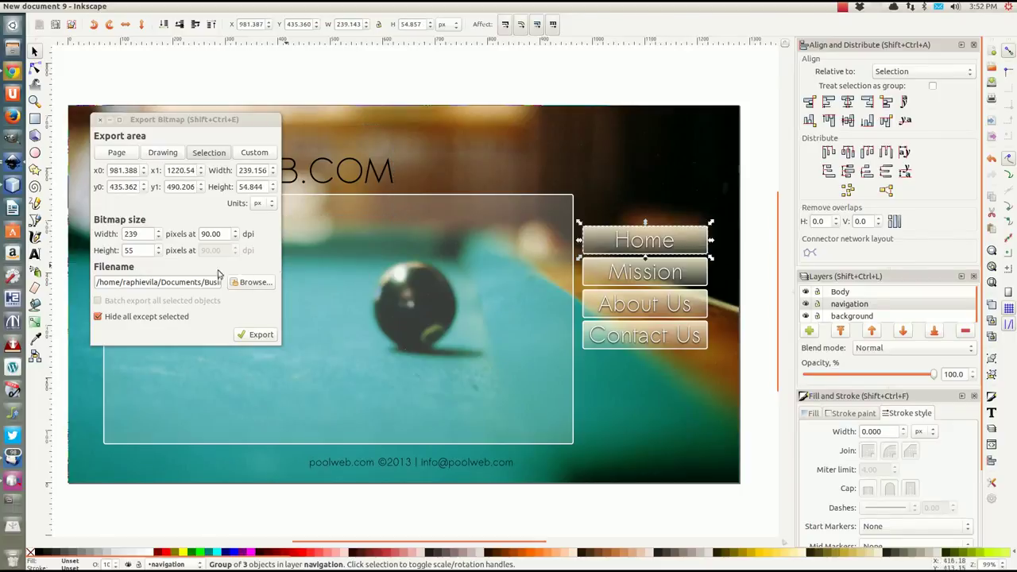
Export the selected Home button as home.png.
click(186, 282)
key(End)
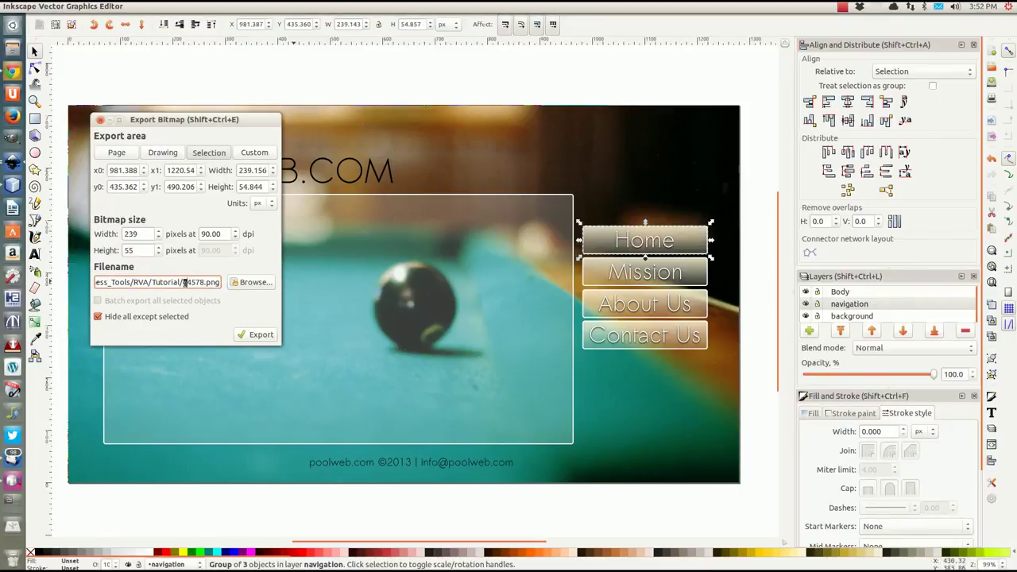
drag(184, 282, 205, 283)
text(hom)
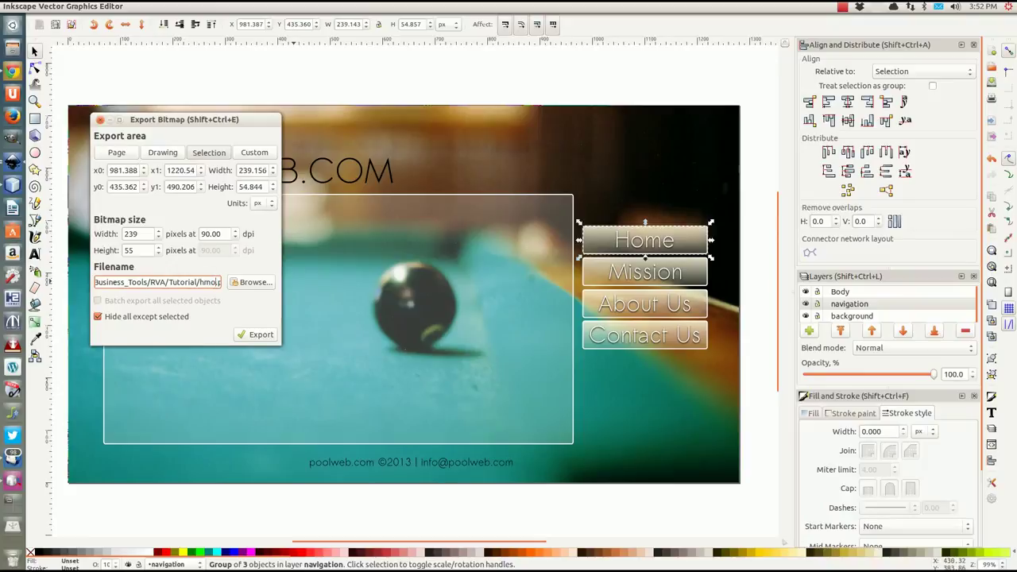
text(e)
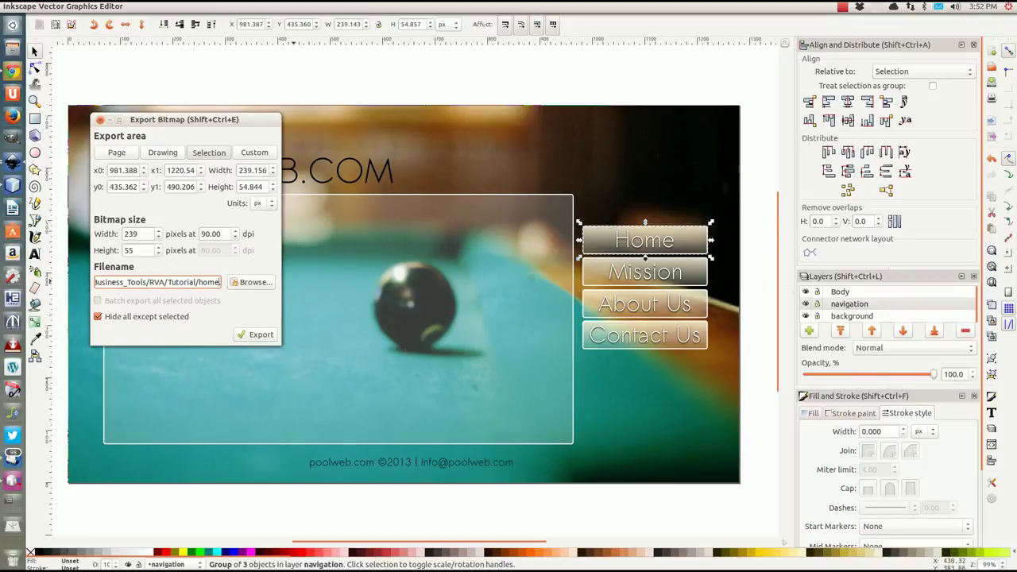
click(254, 335)
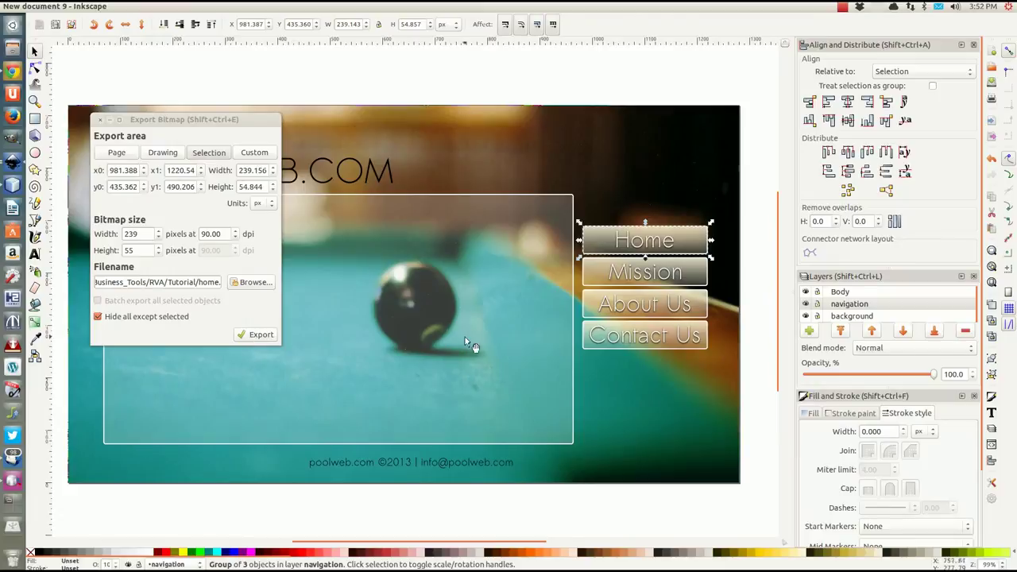
Export the Mission button group as mission.png.
click(638, 279)
click(208, 283)
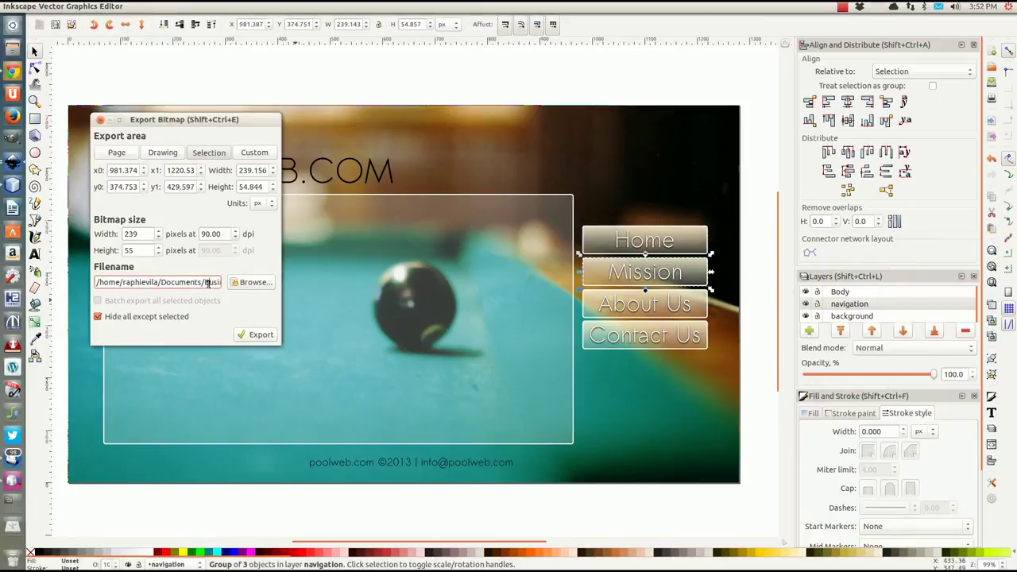
click(206, 283)
key(End)
drag(182, 283, 198, 283)
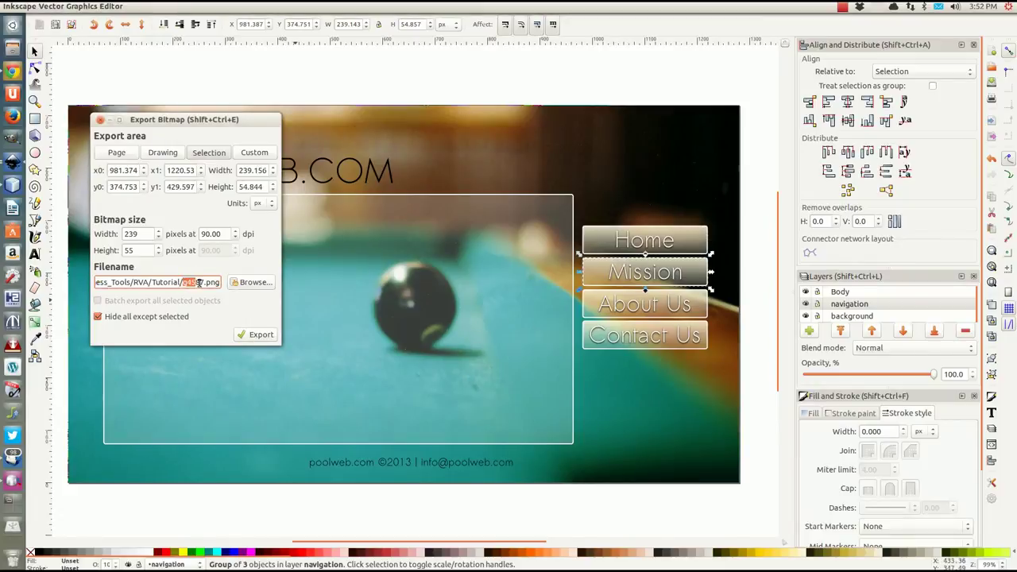
text(m)
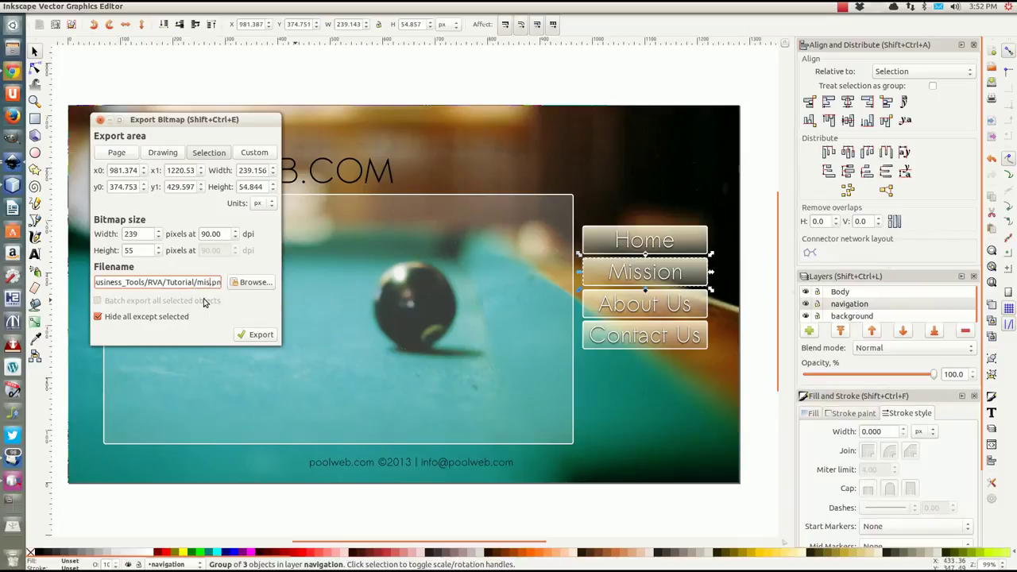
text(ission)
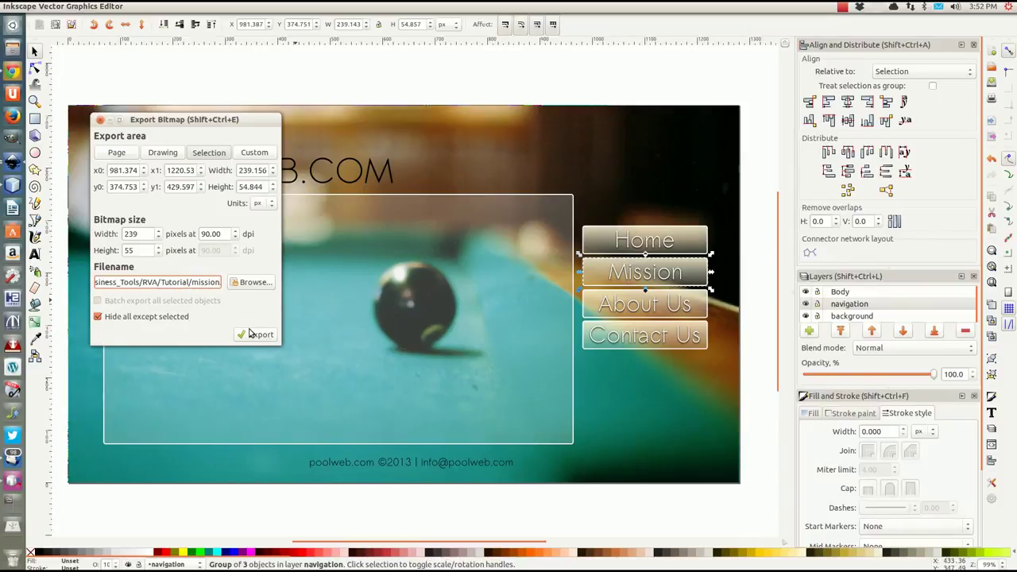
click(252, 334)
Export the About Us button group as about.png.
click(648, 318)
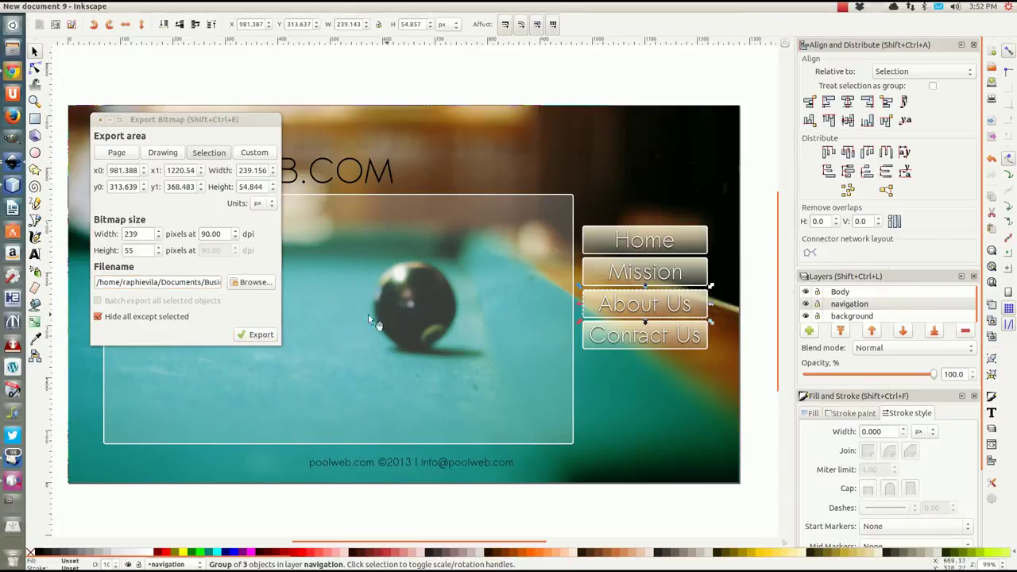
click(203, 282)
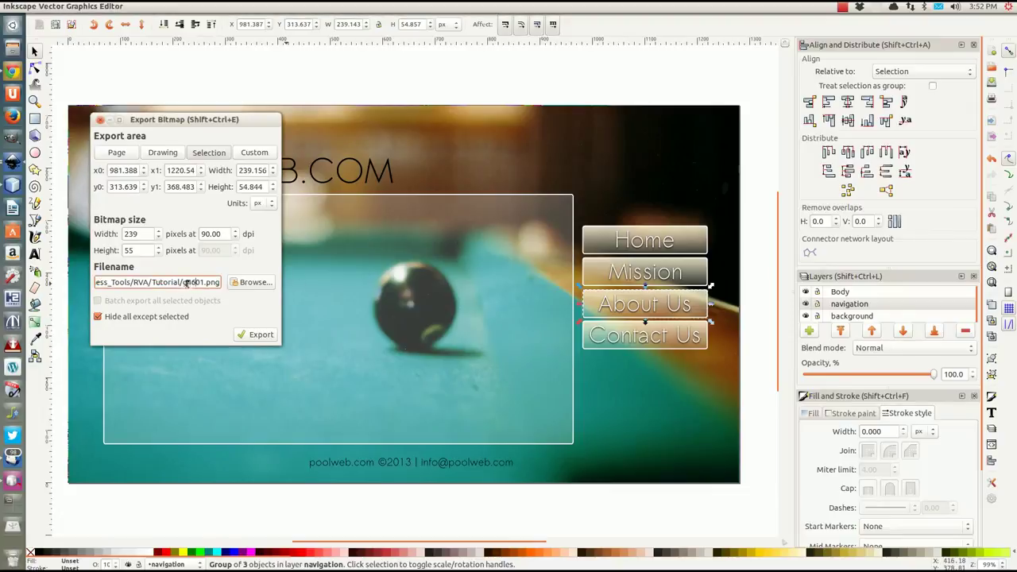
double_click(203, 282)
text(a)
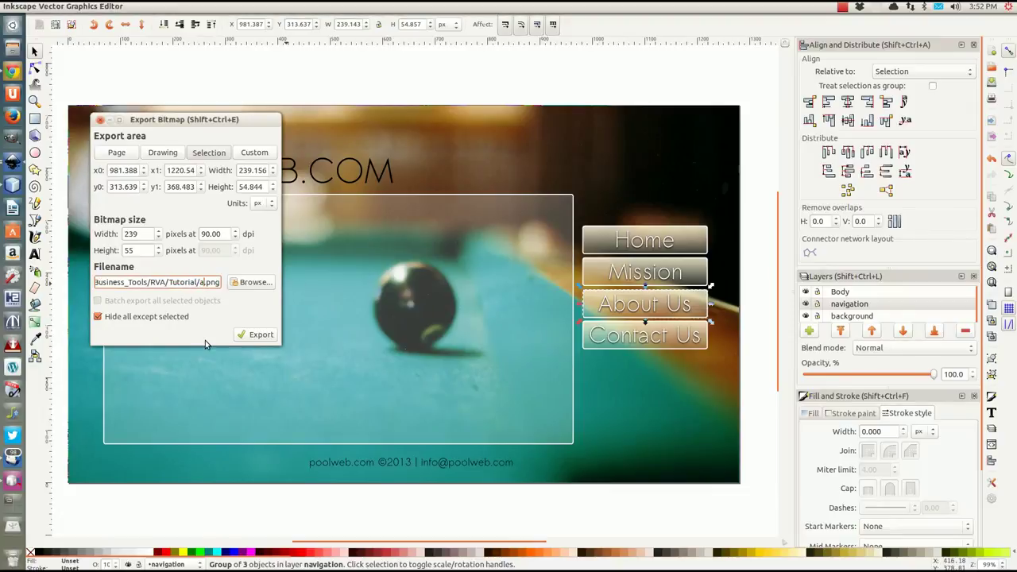
text(bout)
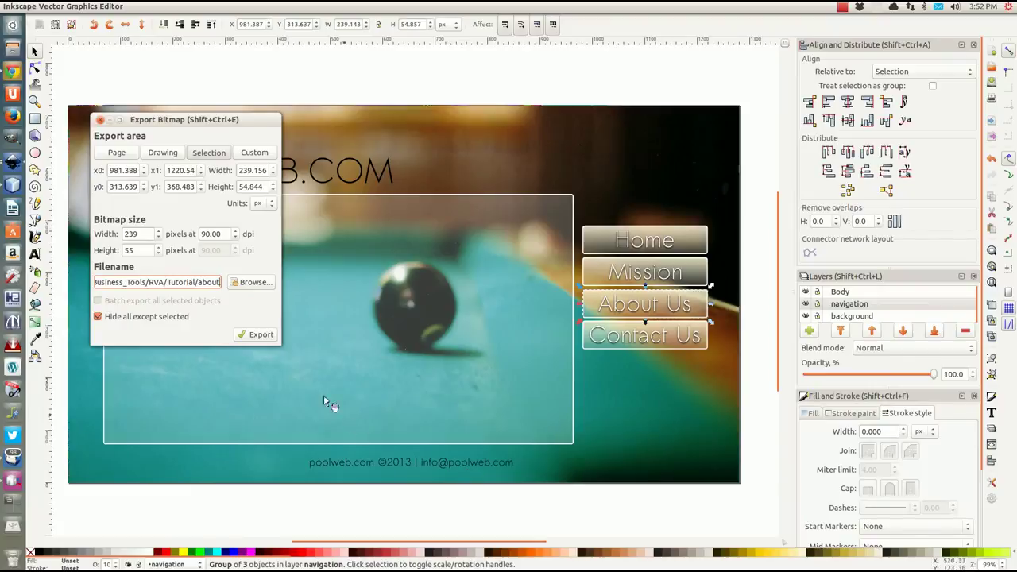
click(257, 335)
Export the Contact Us button group as contact.png.
click(608, 336)
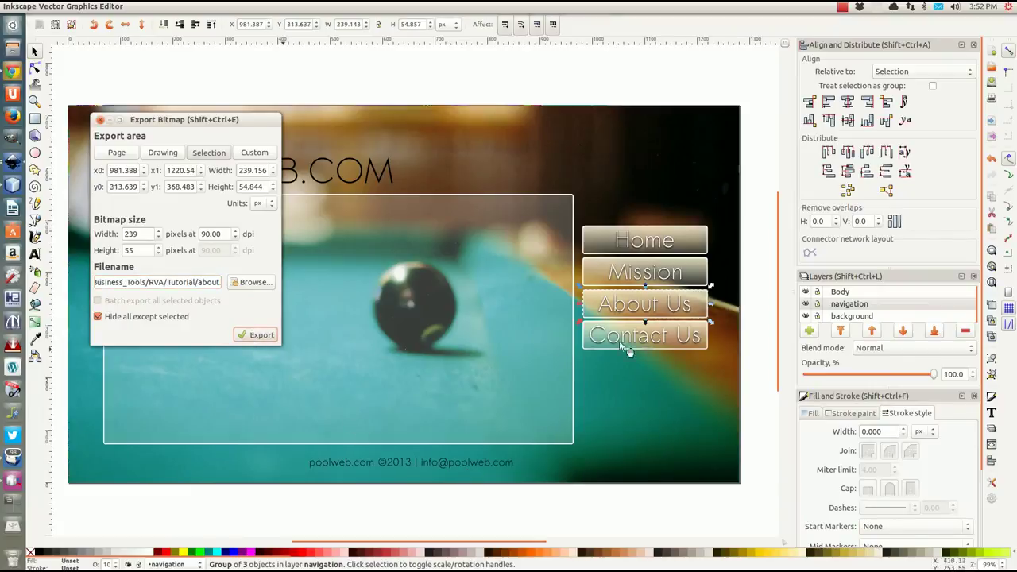
click(205, 283)
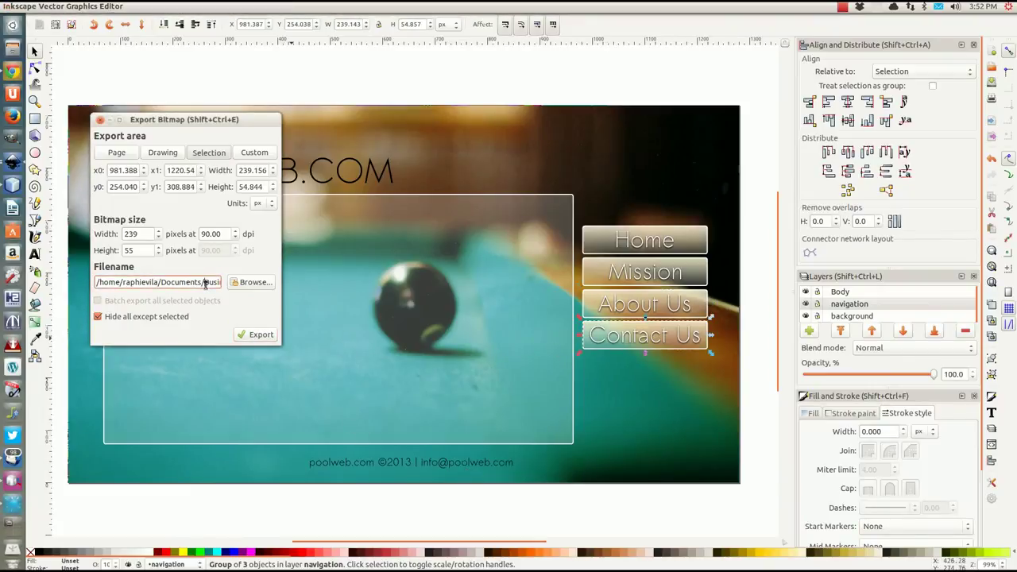
drag(181, 282, 197, 282)
text(c)
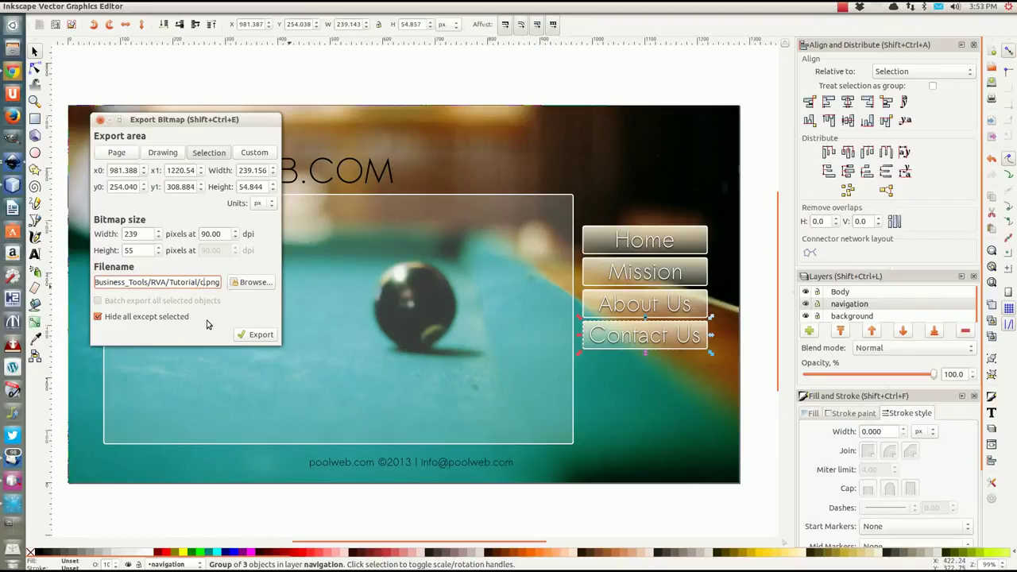
text(ontact)
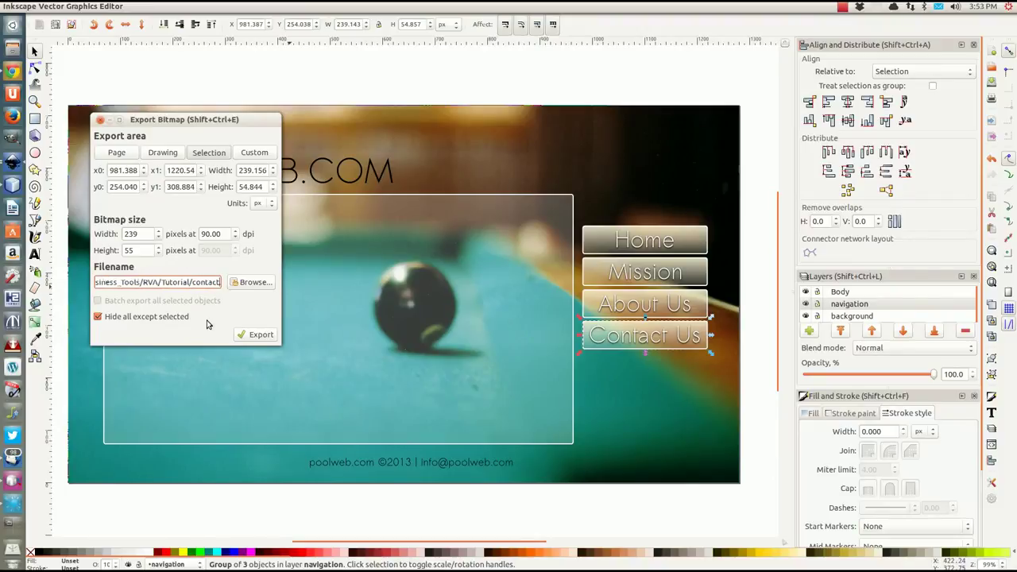
click(253, 340)
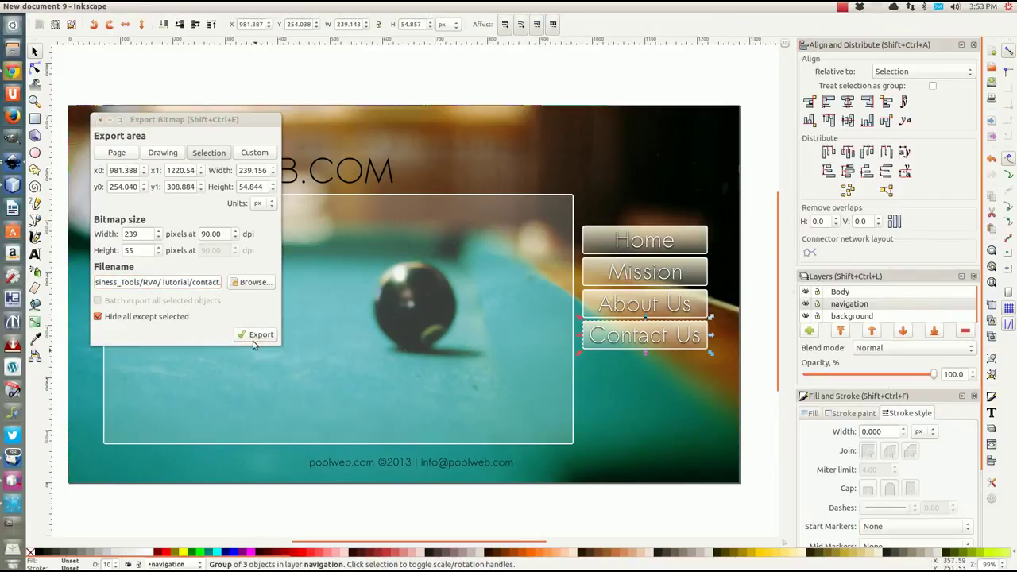
click(342, 310)
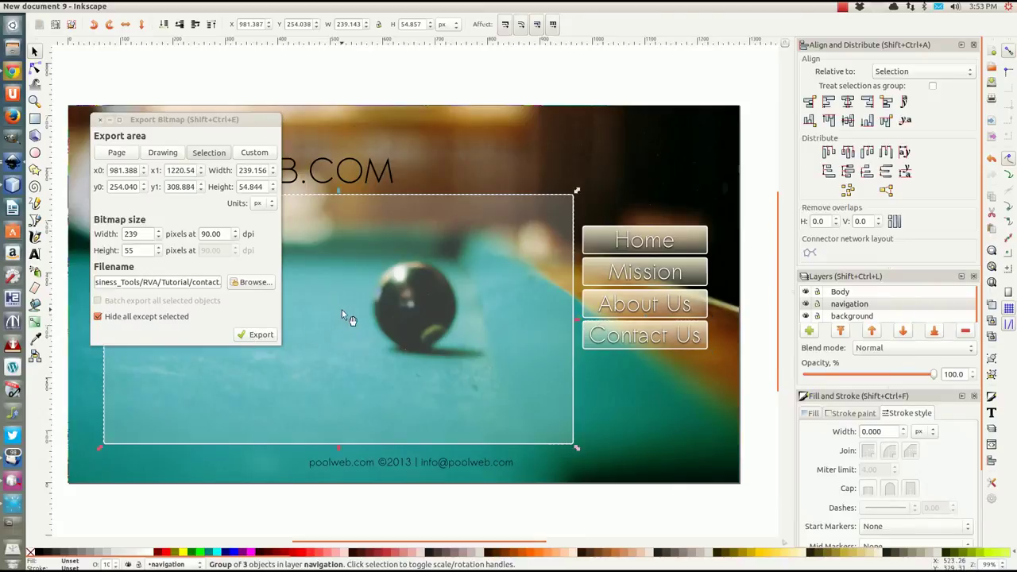
Rename the export file to body.png and export the body panel.
click(207, 282)
click(187, 285)
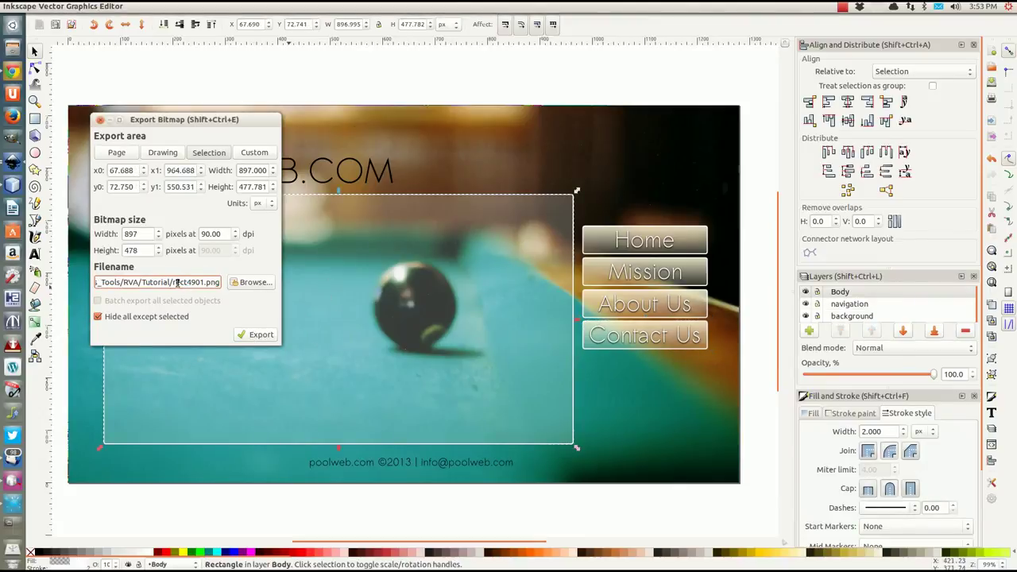
drag(174, 283, 195, 283)
text(body)
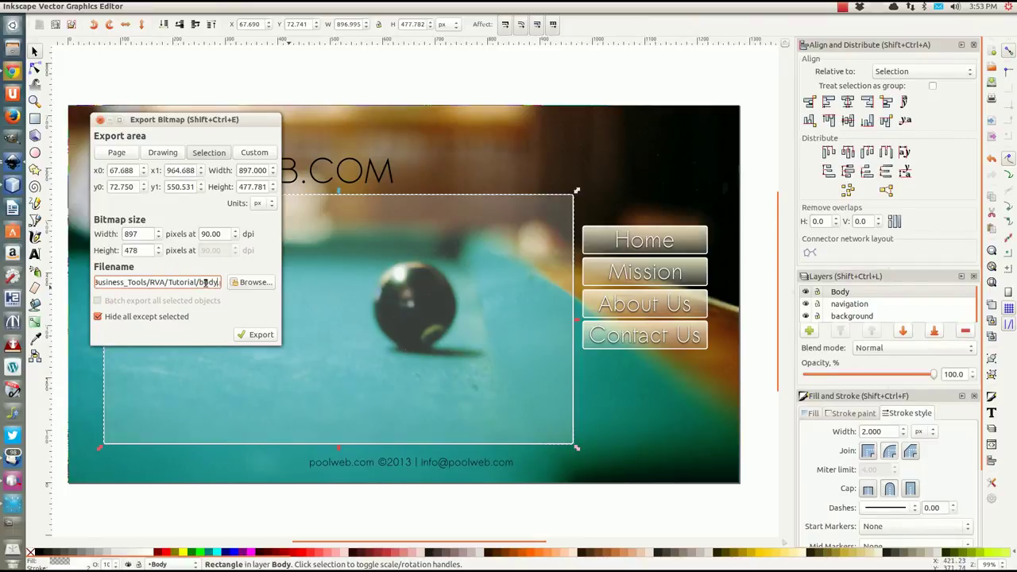
click(253, 334)
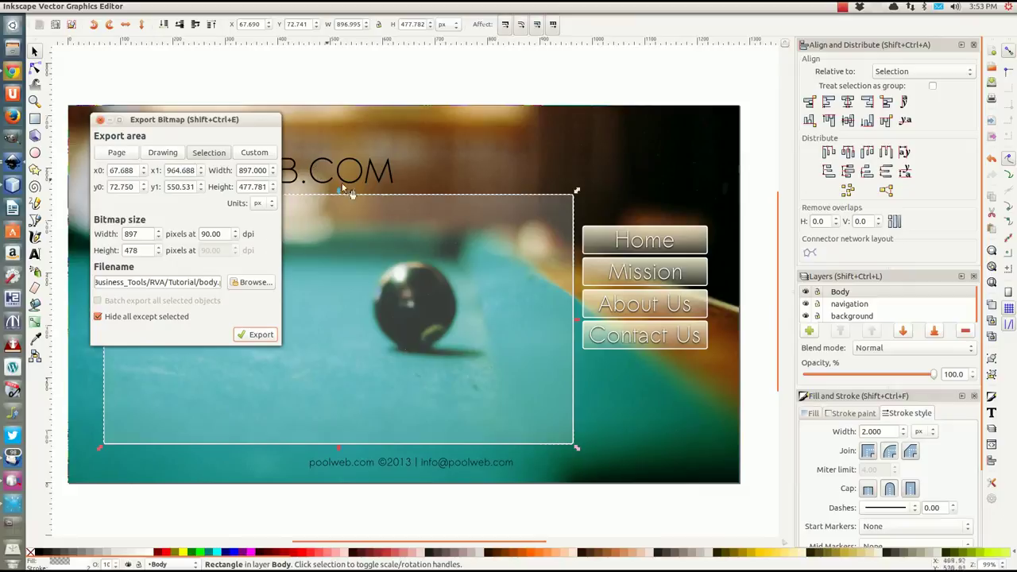
Export the full 1280 × 720 px page as background.png into RVA/Tutorial.
click(504, 157)
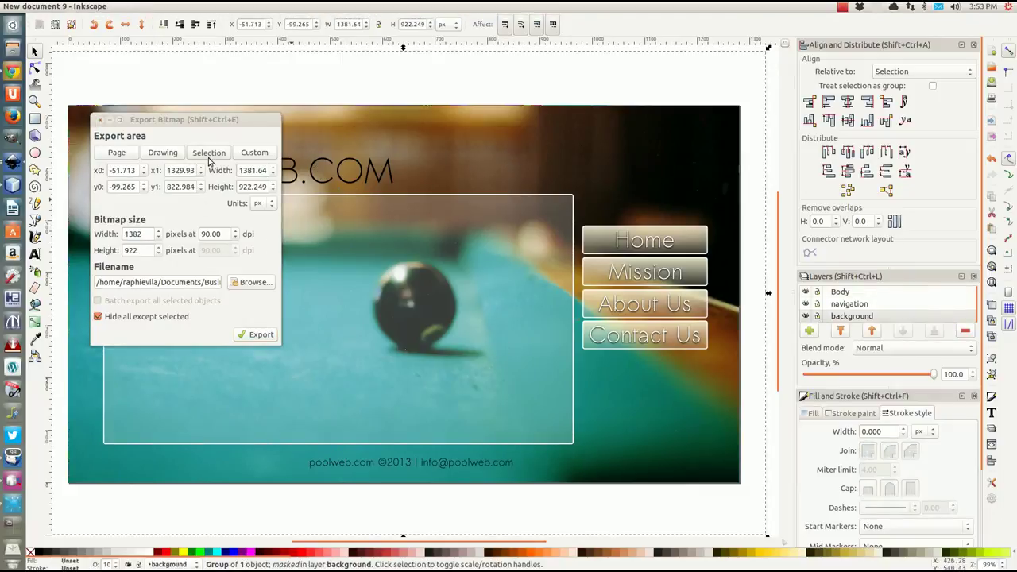
click(118, 153)
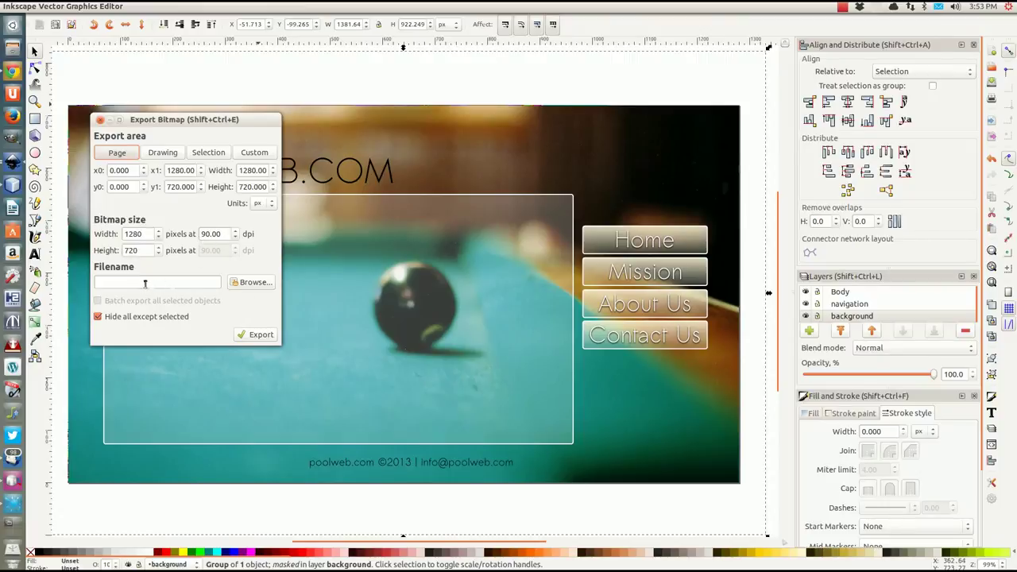
click(248, 282)
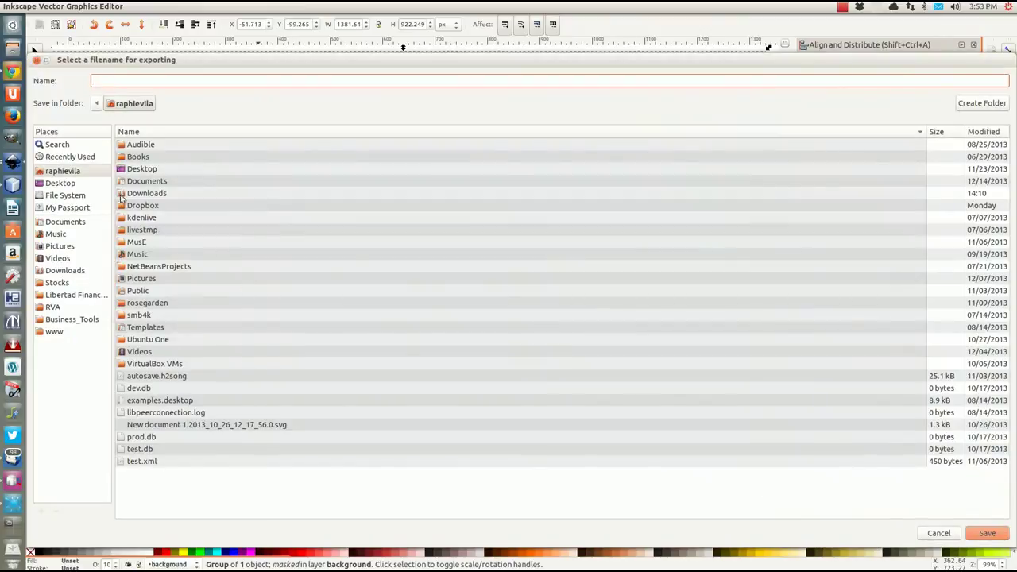
click(64, 309)
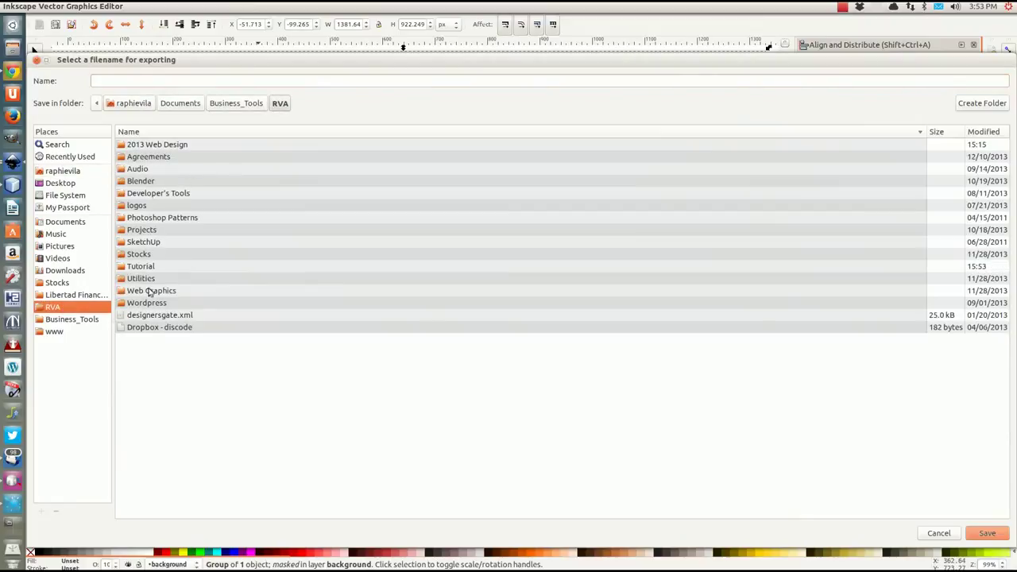
double_click(141, 268)
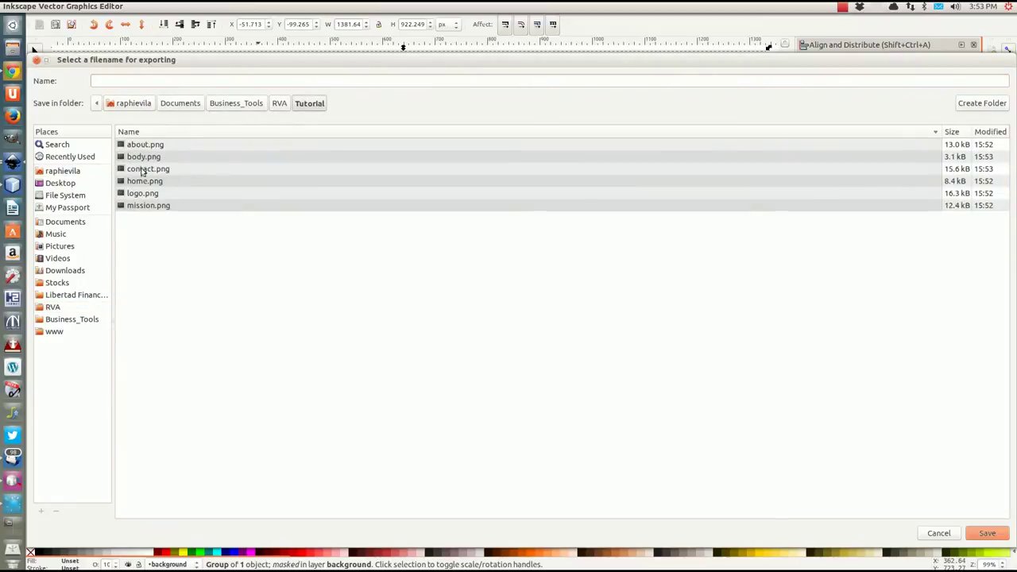
click(135, 83)
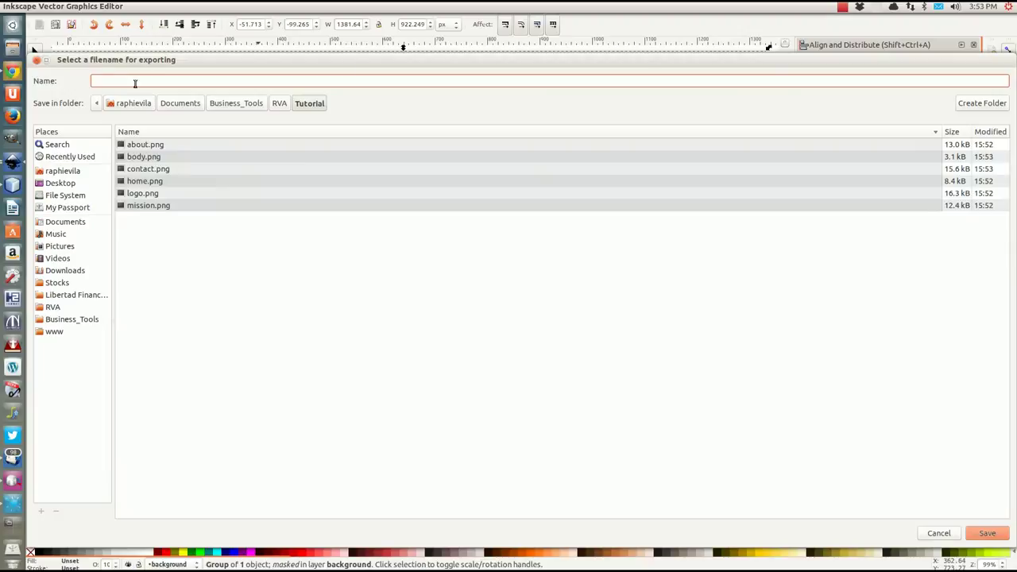
text(background.)
text(png)
click(985, 533)
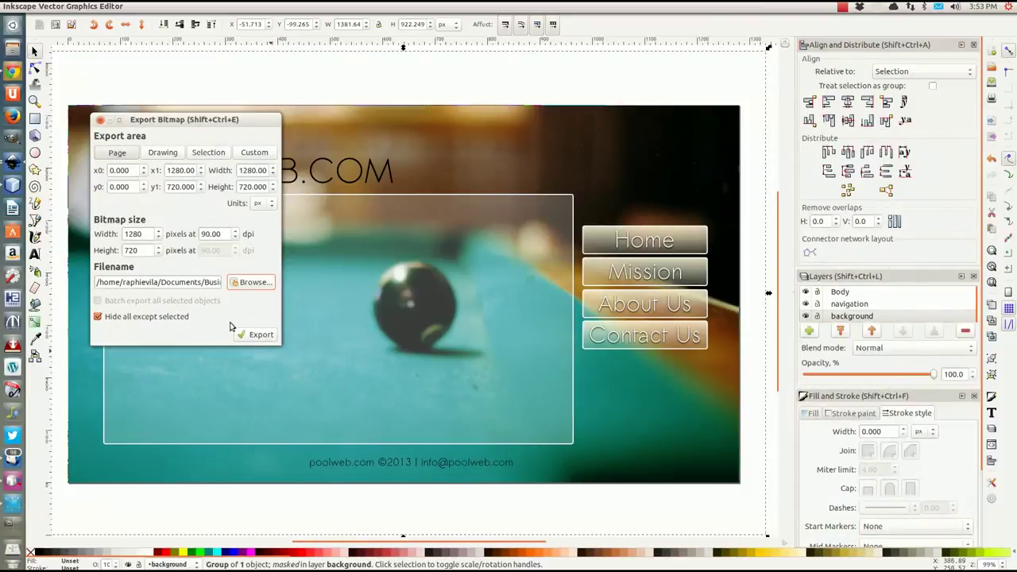
click(260, 336)
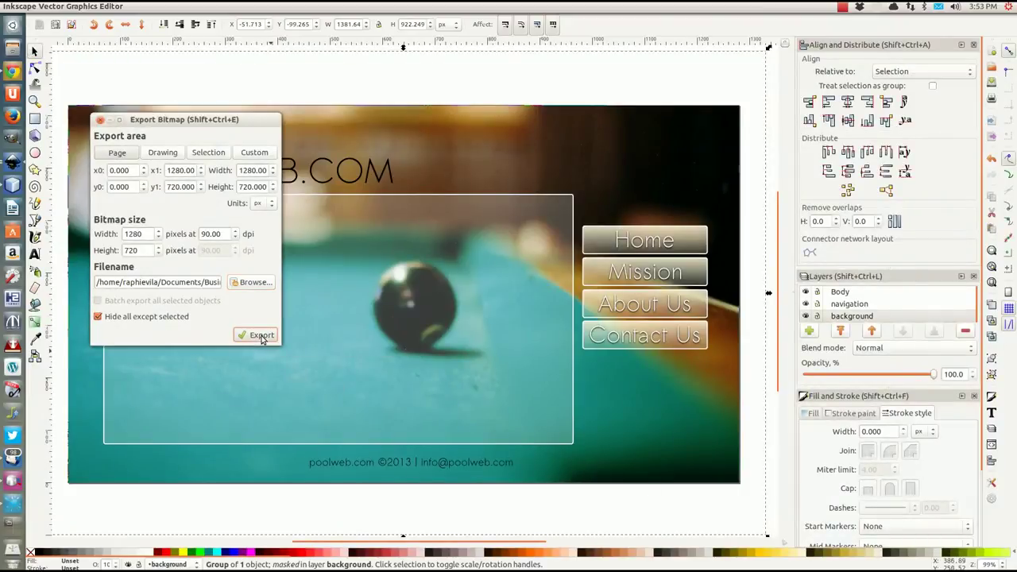
click(368, 462)
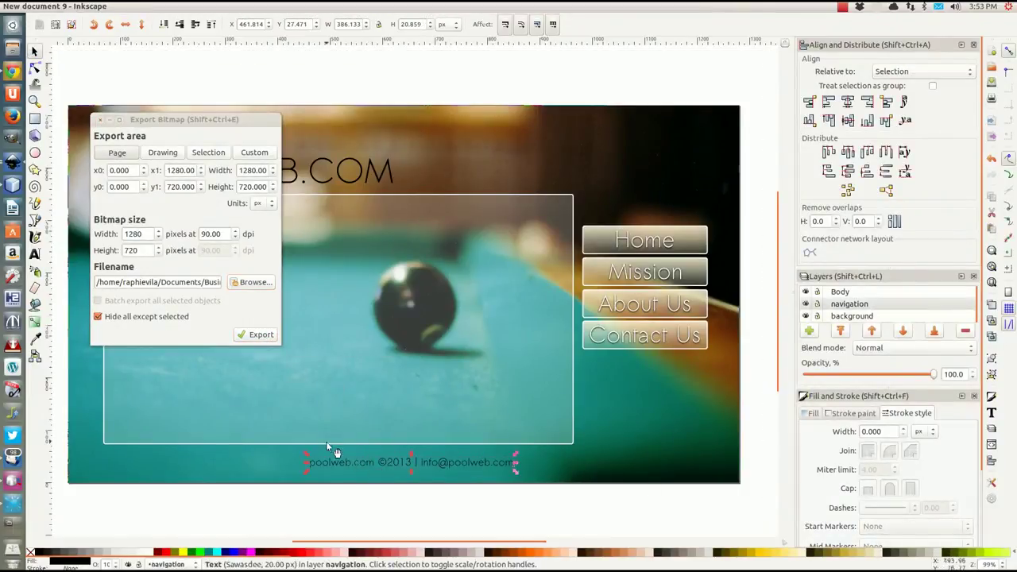
Export only the footer copyright line as copy.png (386 × 21 px), then close the export dialog.
click(203, 283)
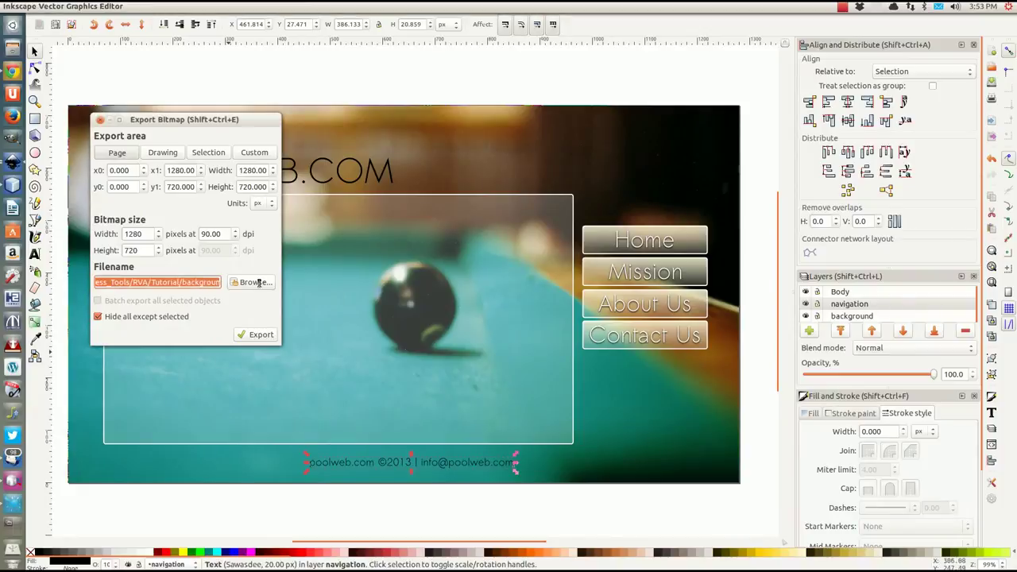
click(178, 282)
drag(162, 282, 203, 282)
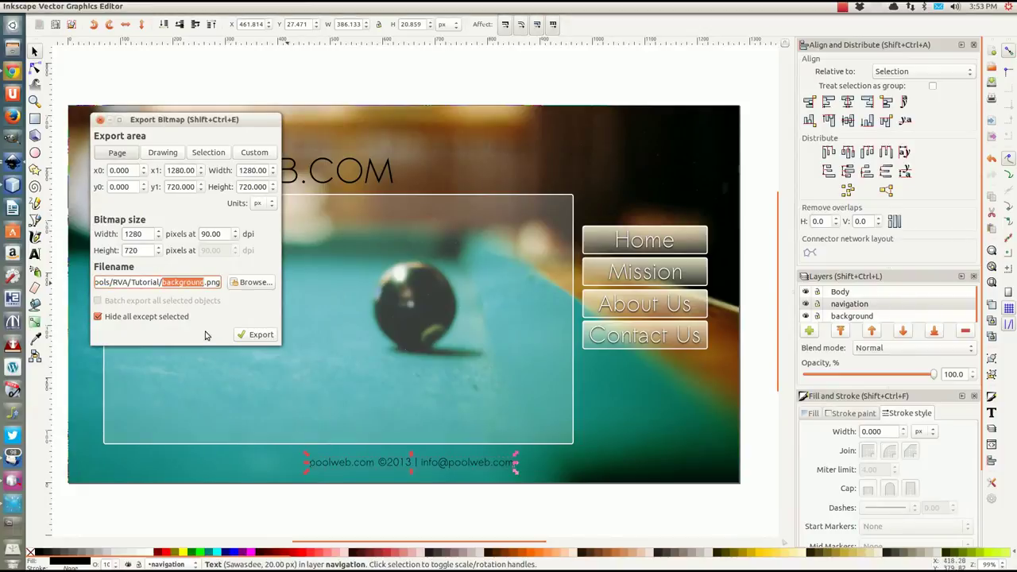
text(copy)
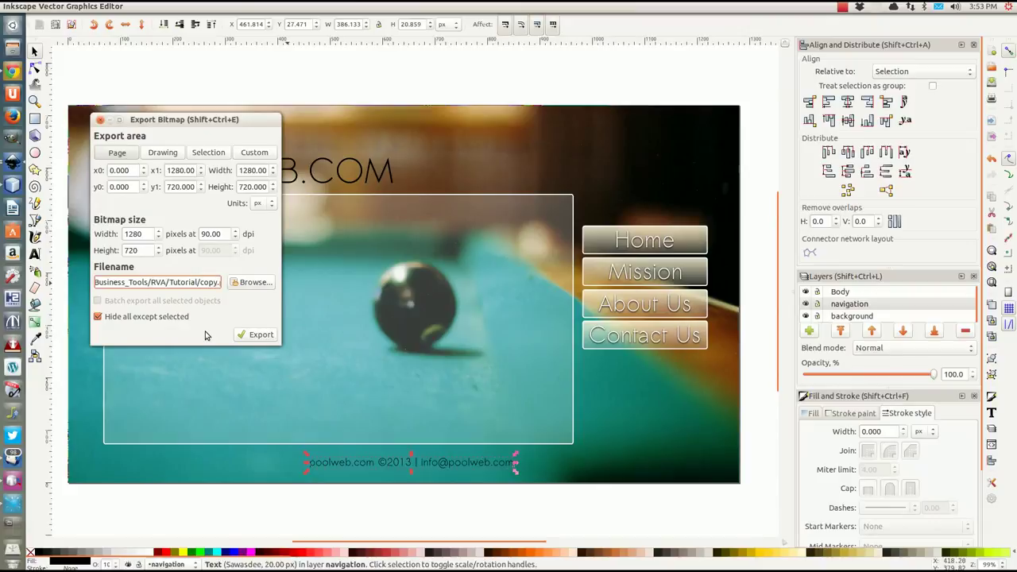
click(202, 154)
click(188, 284)
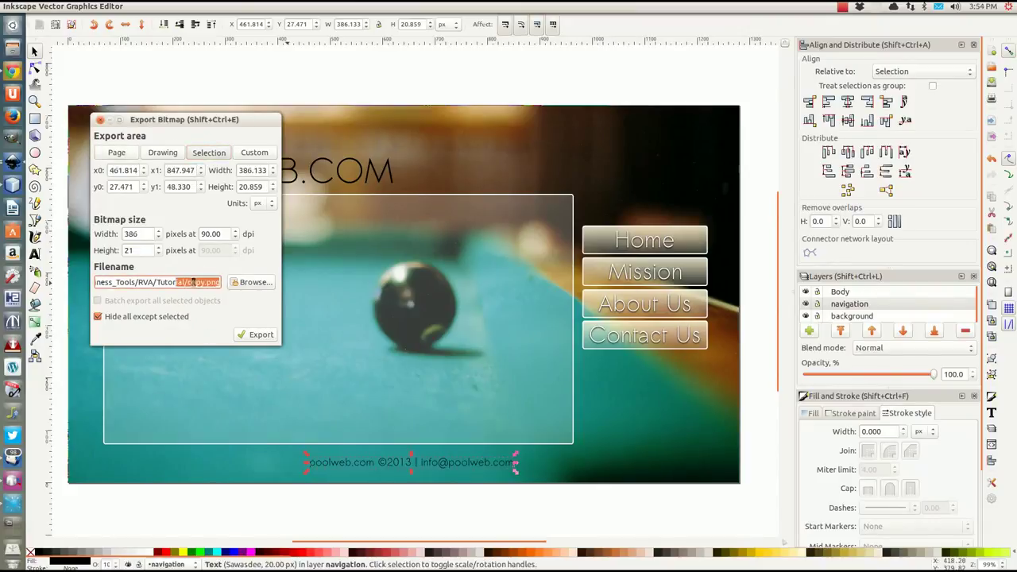
click(252, 336)
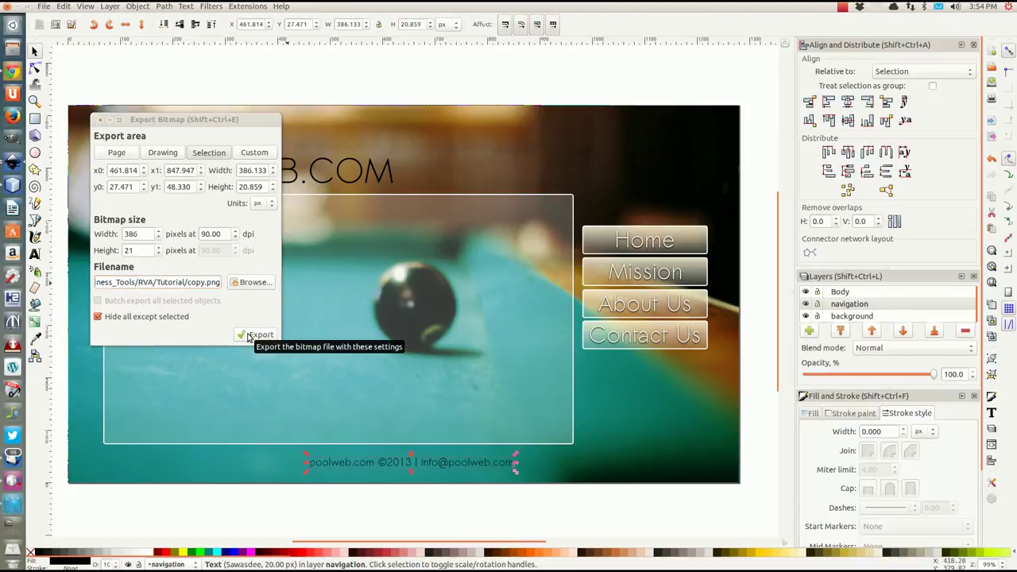
click(100, 119)
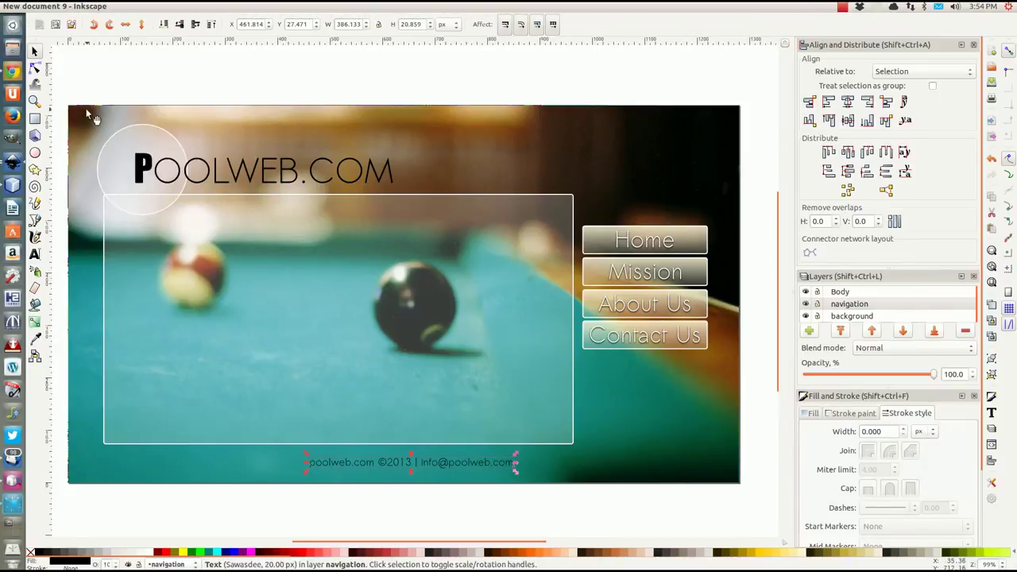
Browse Files to RVA/Tutorial and bring up the actions menu for logo.png.
click(12, 49)
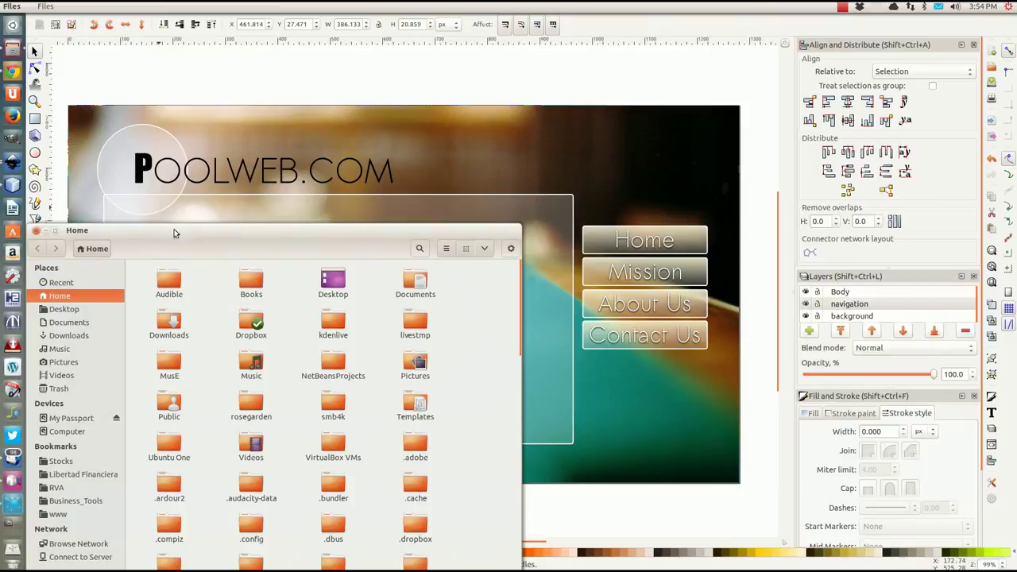
drag(173, 230, 357, 78)
click(238, 337)
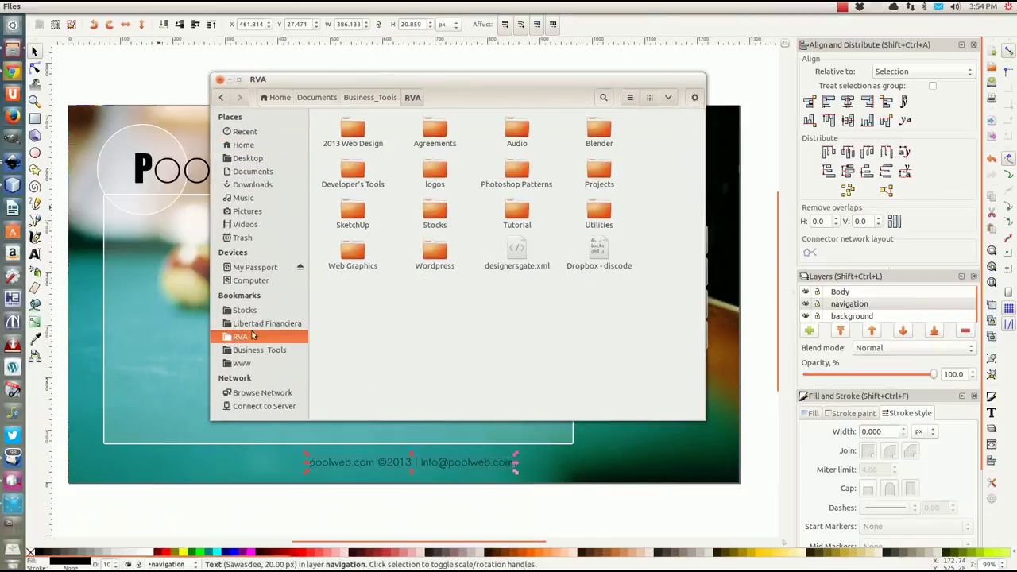
double_click(516, 211)
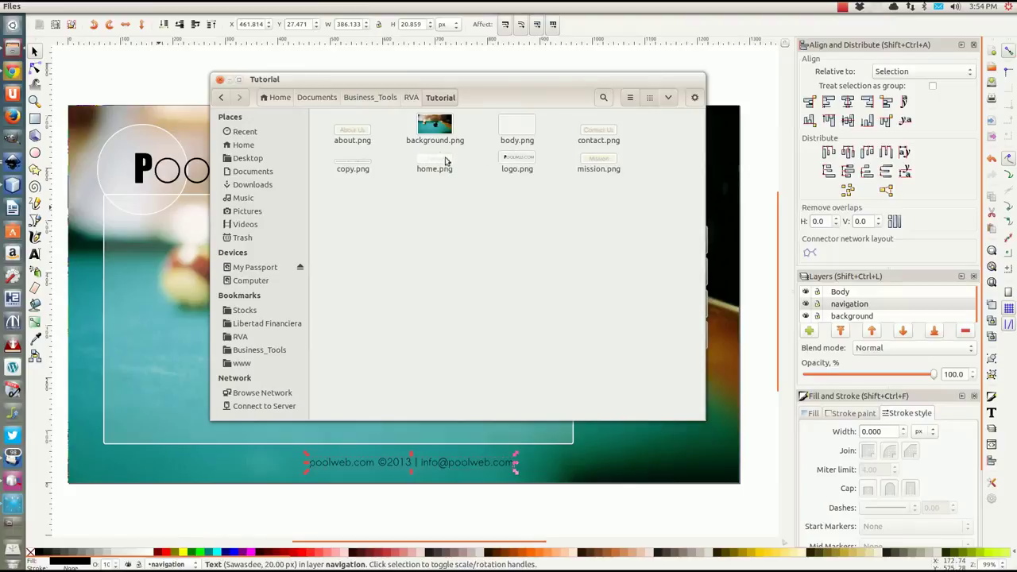
click(511, 162)
right_click(511, 161)
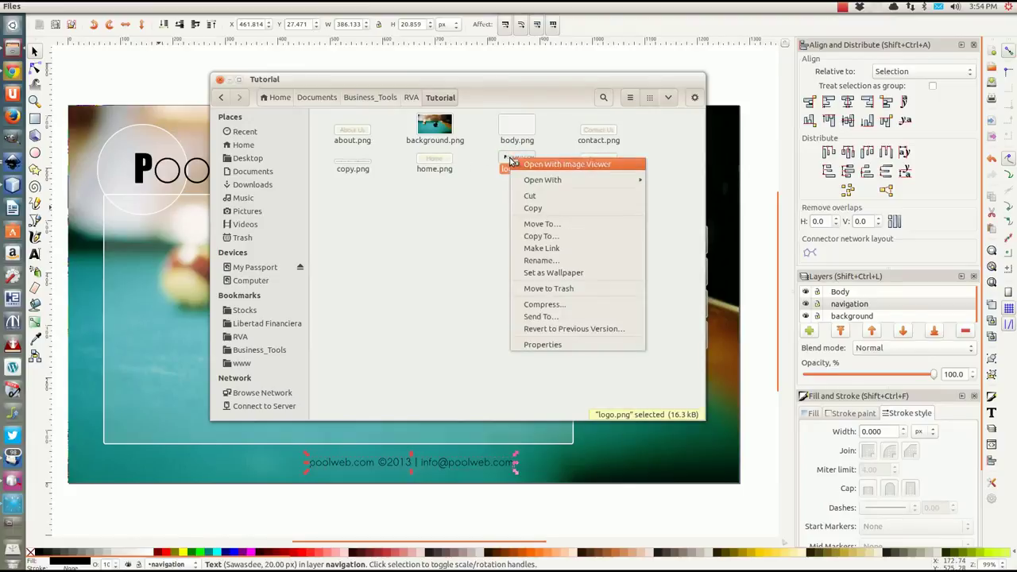
Open logo.png in Image Viewer and step through the exported Tutorial PNGs.
click(550, 164)
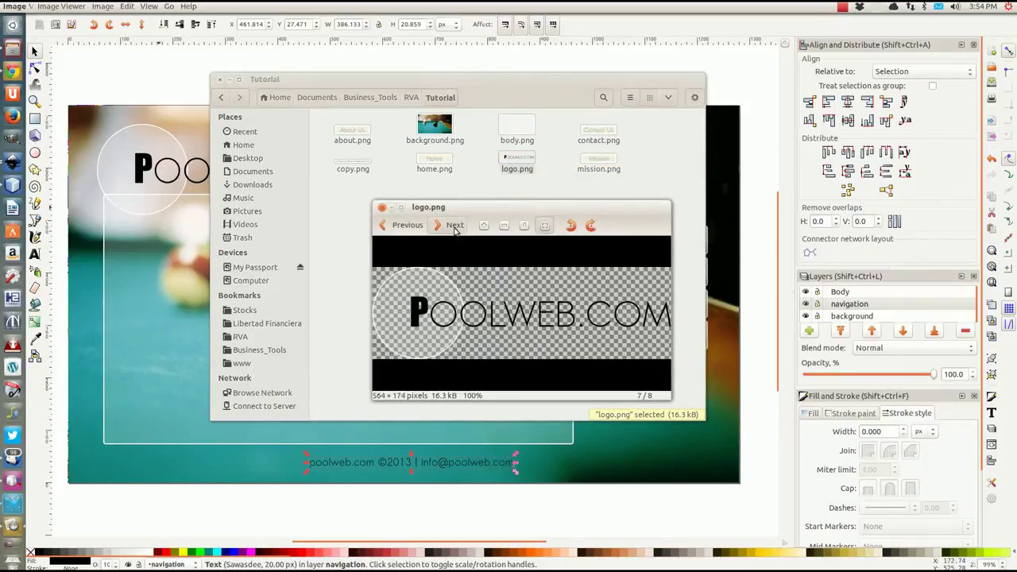
click(455, 226)
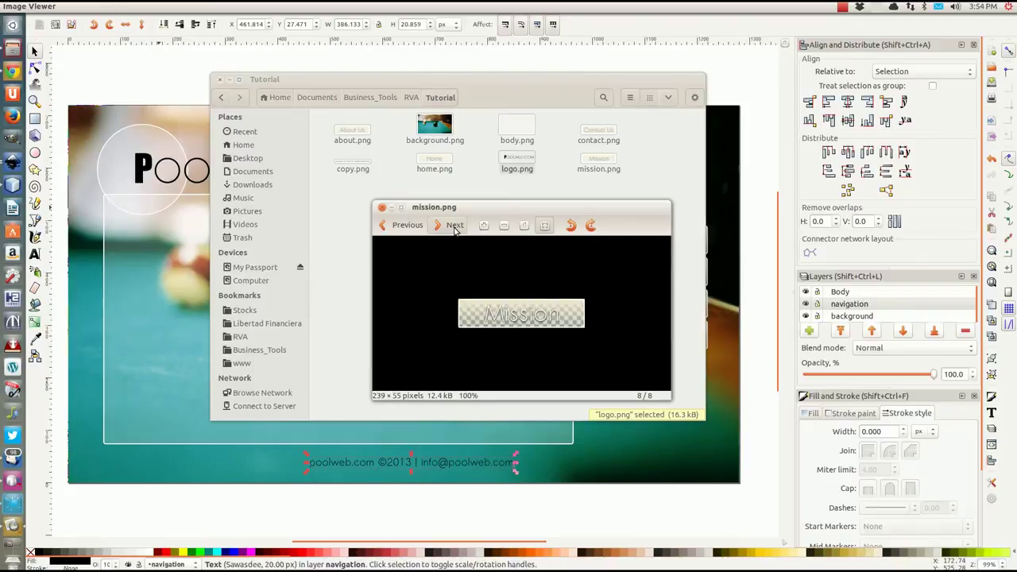
click(455, 226)
click(455, 226)
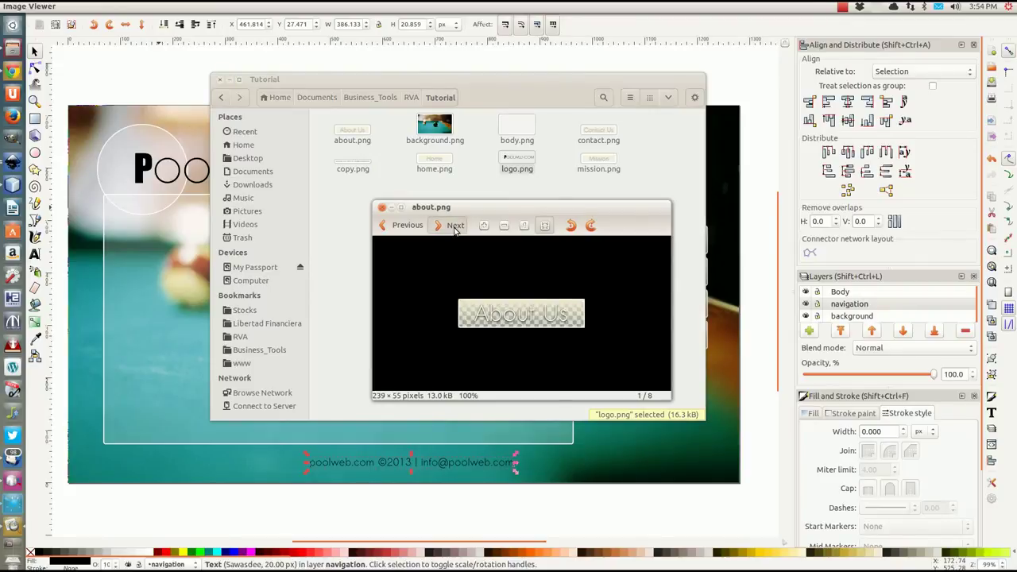
click(455, 226)
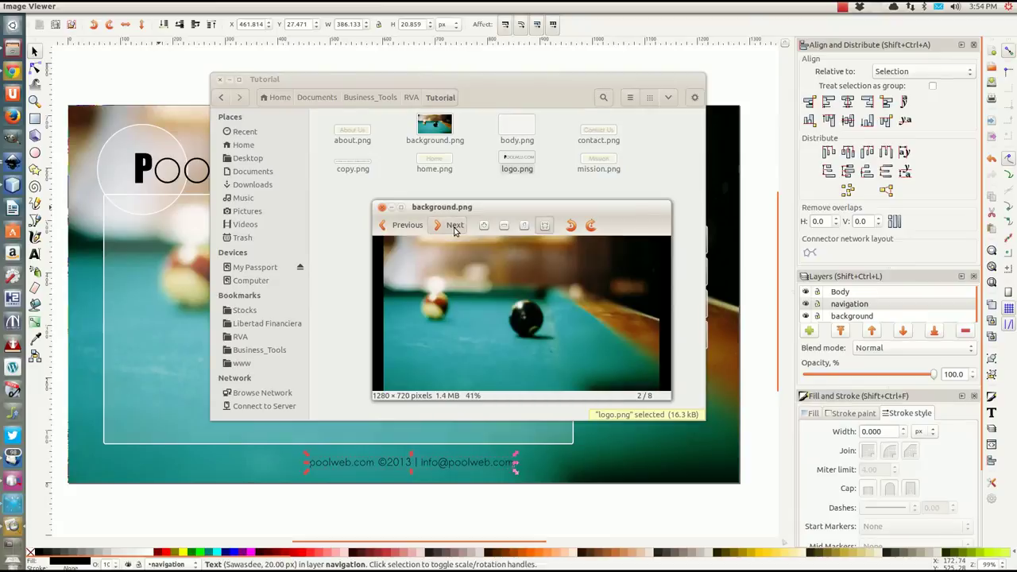
click(454, 226)
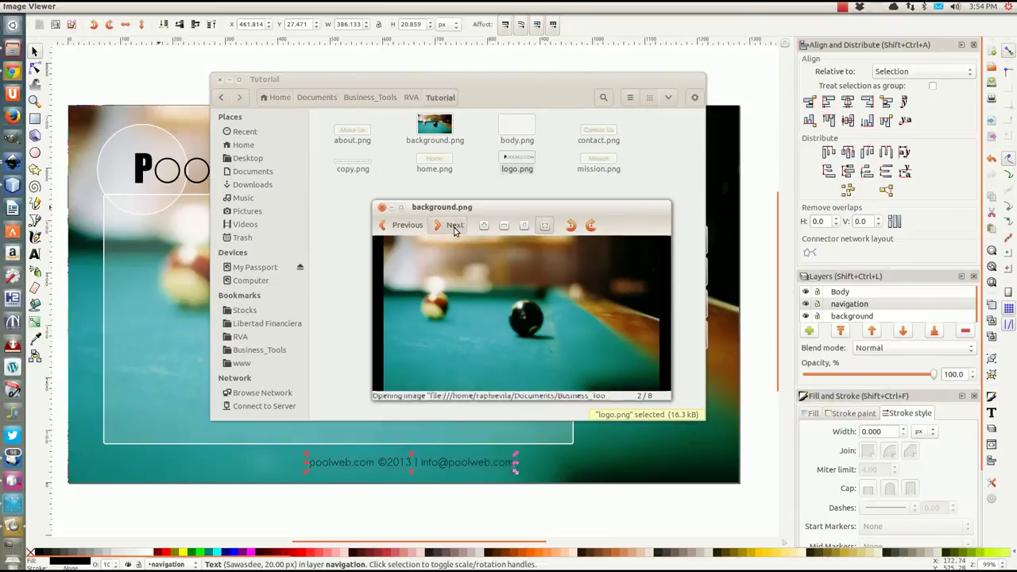
click(455, 226)
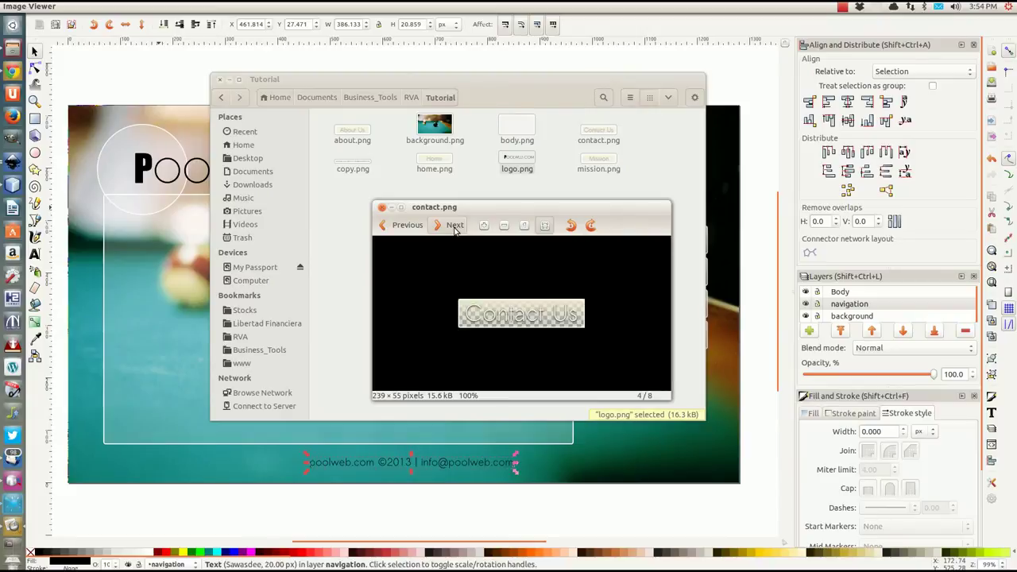
click(455, 226)
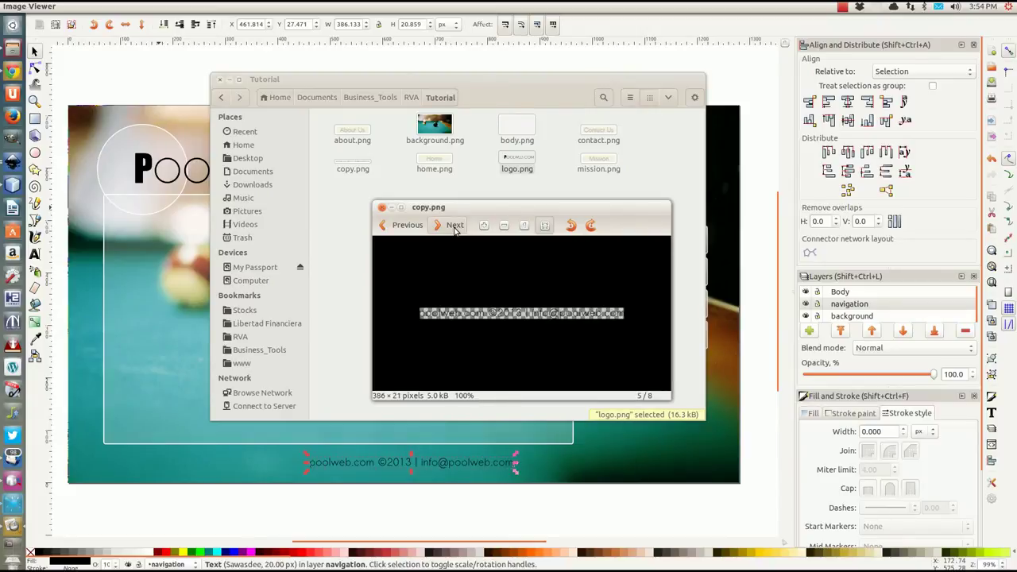
click(455, 226)
click(455, 227)
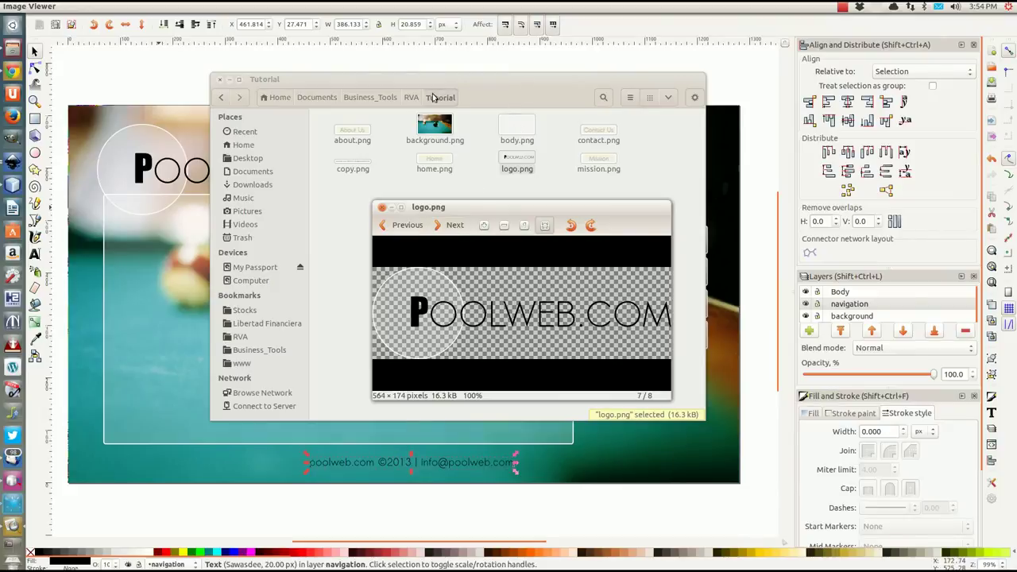
Draw a small three-corner triangle with the Star tool and scale it down.
click(357, 60)
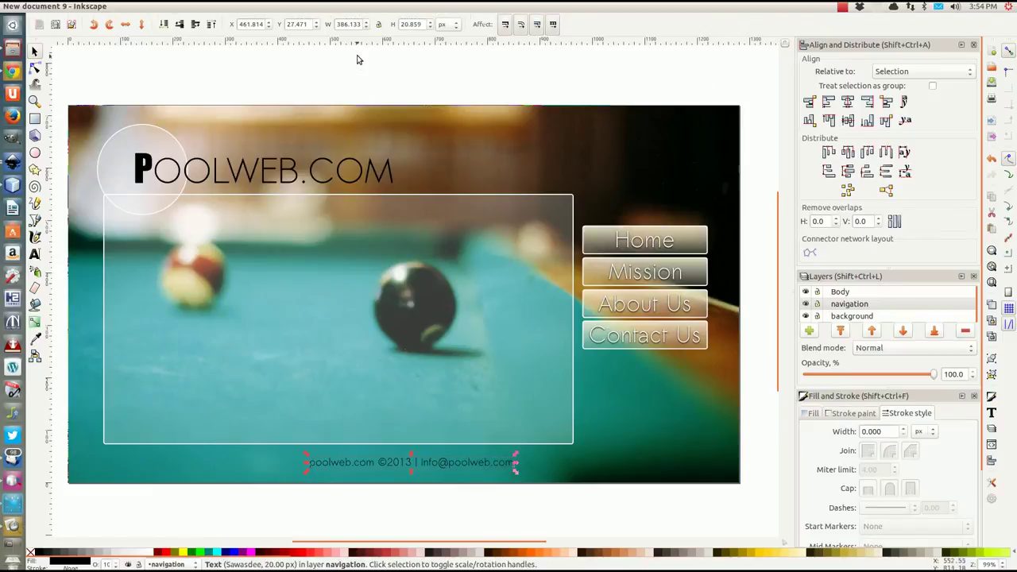
click(362, 73)
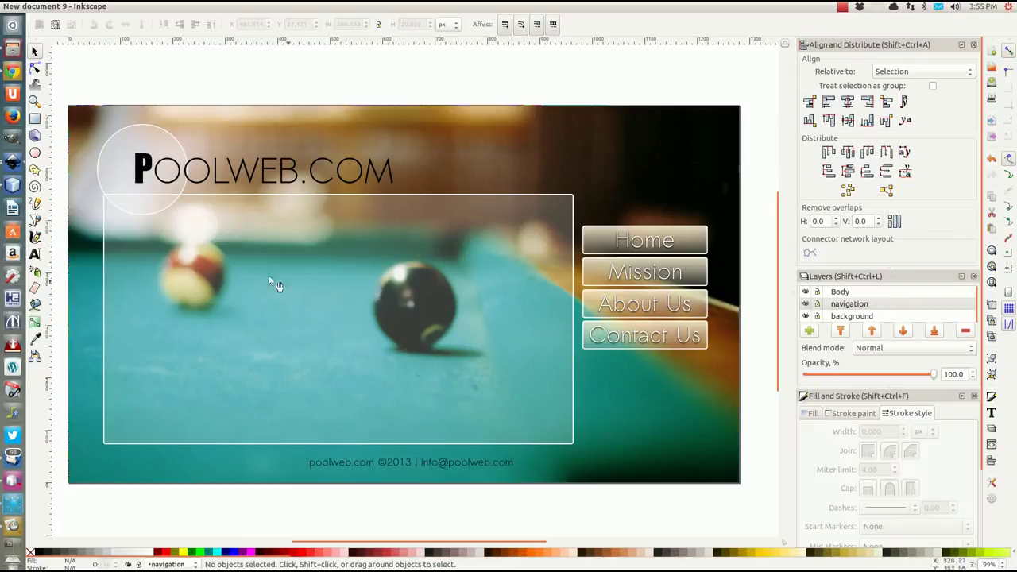
click(35, 170)
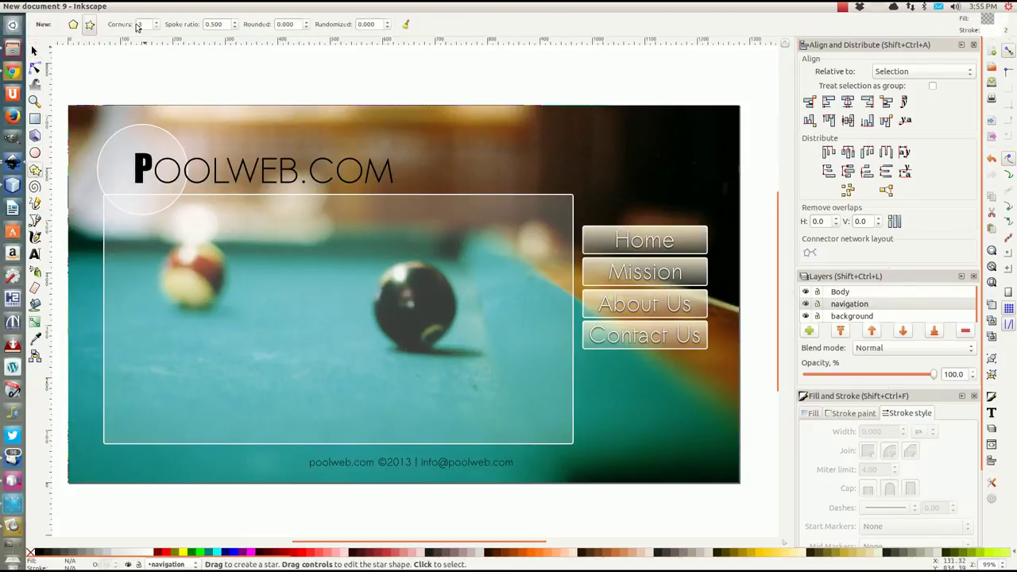
click(91, 26)
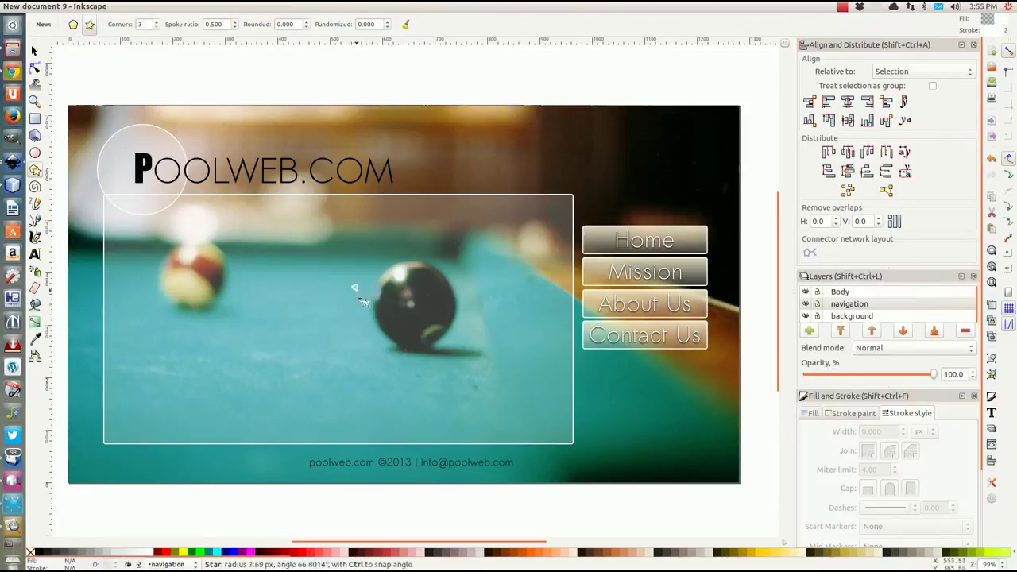
mouse_move(356, 287)
mouse_down()
mouse_move(380, 298)
mouse_move(374, 288)
mouse_up()
click(34, 50)
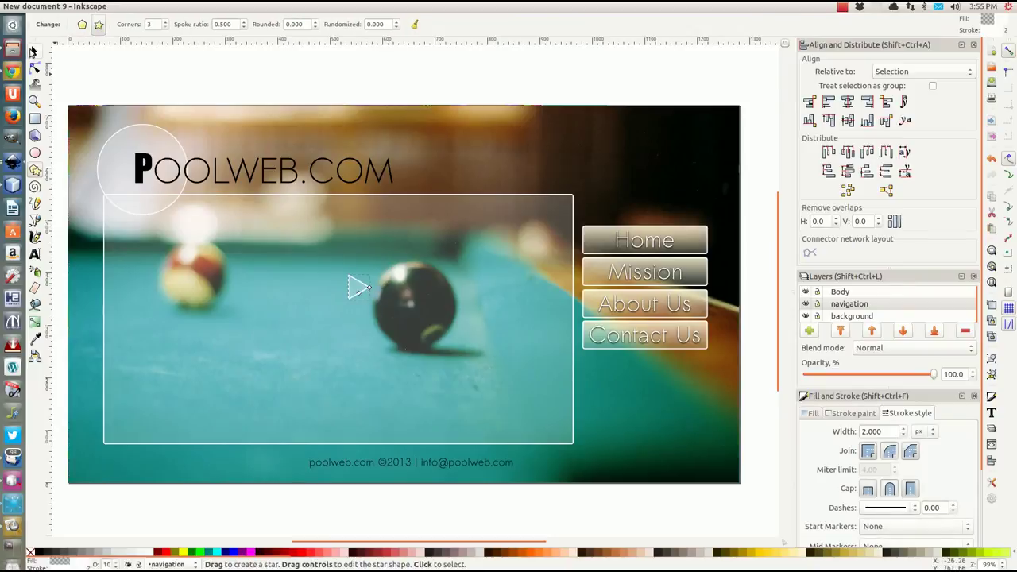
drag(371, 303, 357, 286)
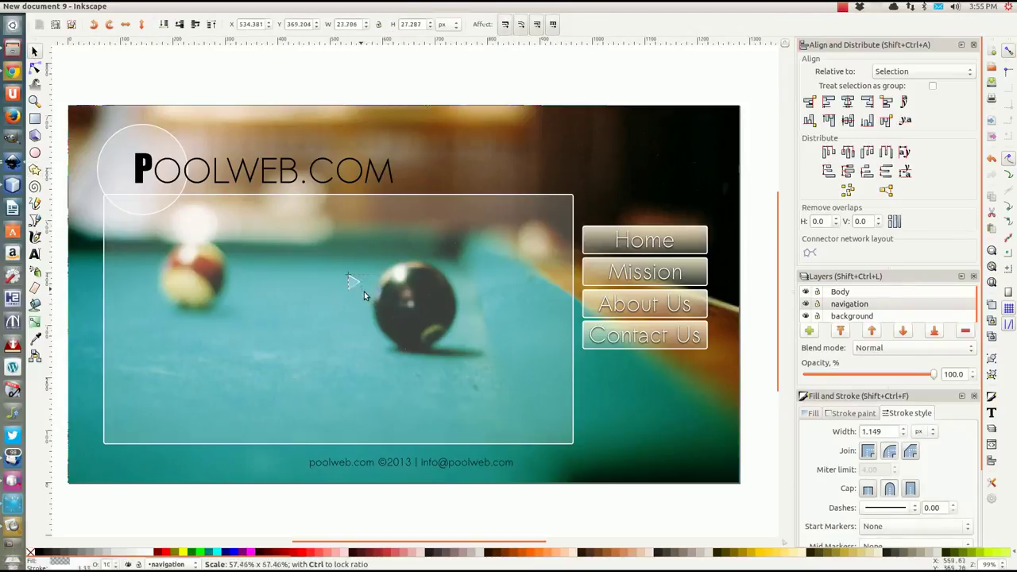
drag(386, 322, 510, 502)
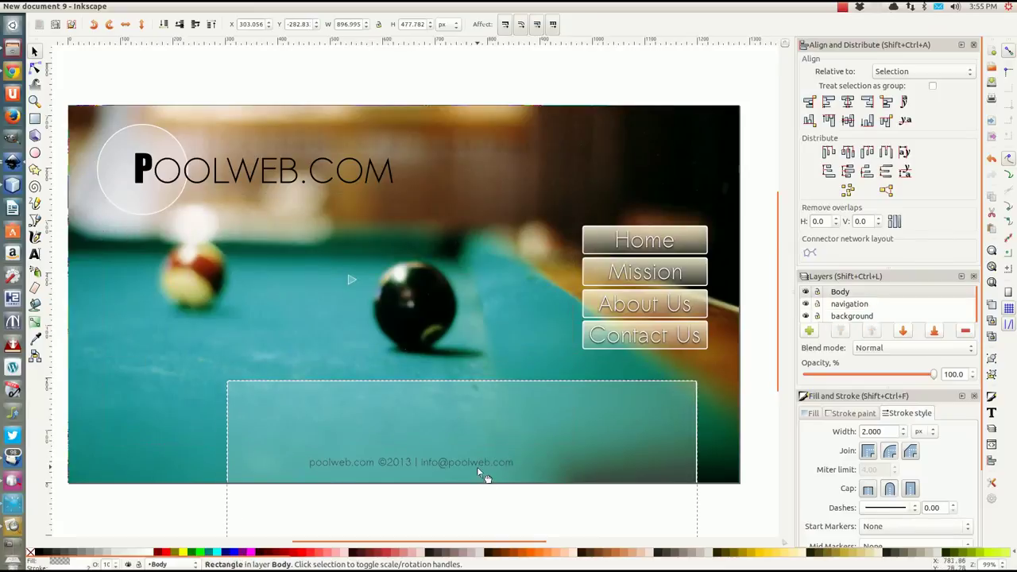
key(ctrl+z)
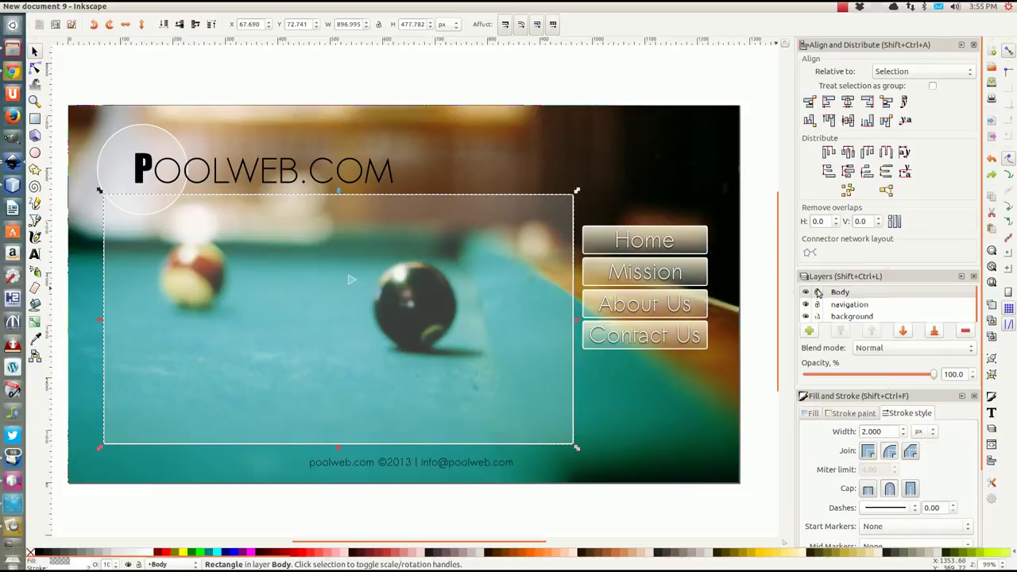
Lock the Body layer, then move and rotate the triangle just below the footer text.
click(817, 292)
click(354, 283)
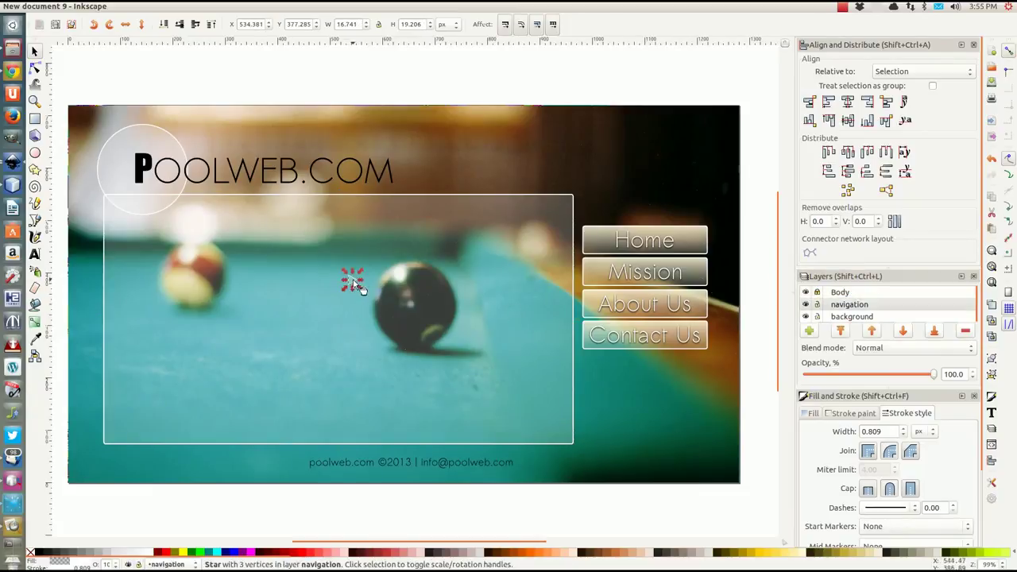
mouse_move(355, 284)
mouse_down()
mouse_move(545, 475)
mouse_move(541, 465)
mouse_up()
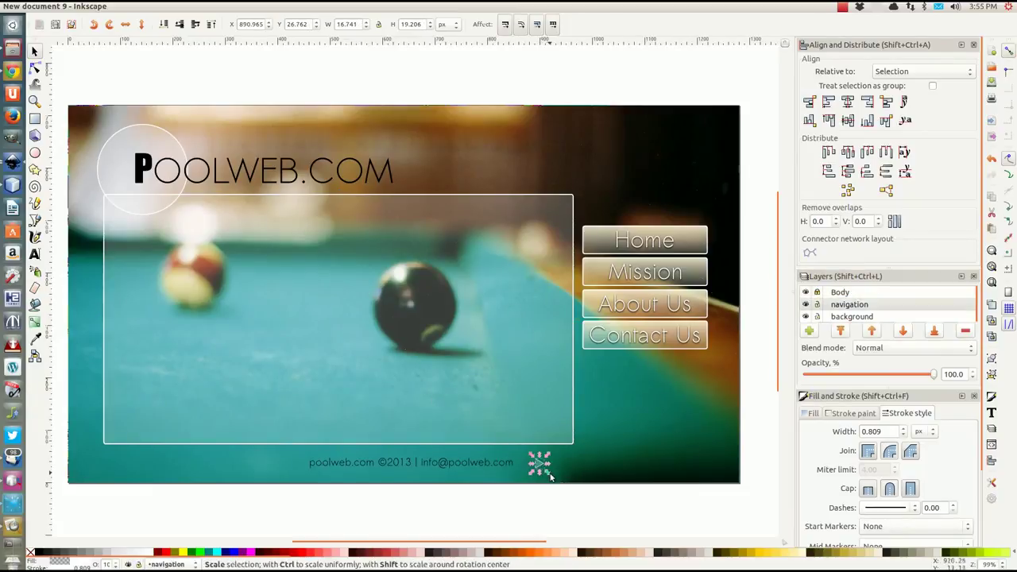
click(545, 472)
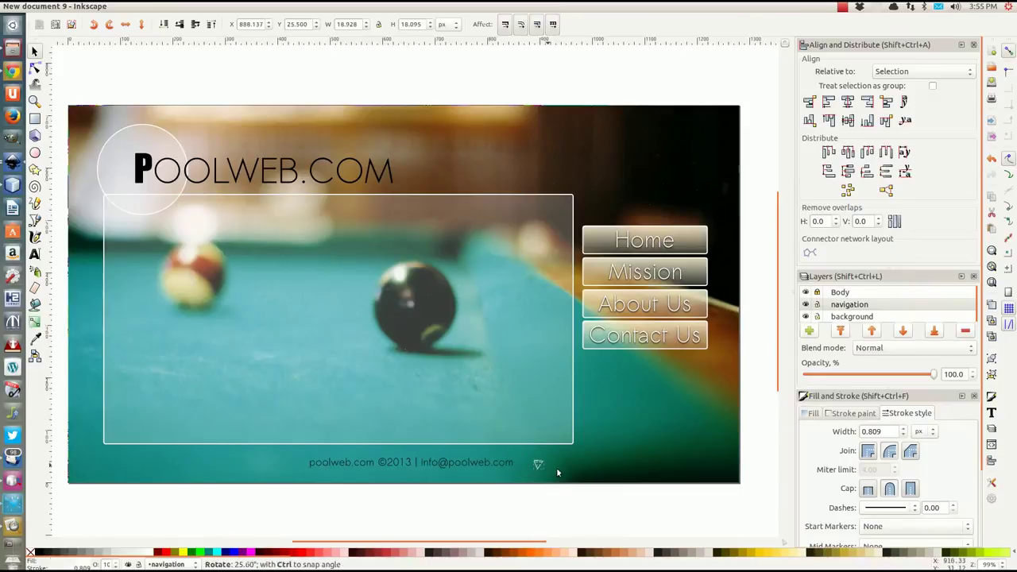
drag(556, 472, 541, 448)
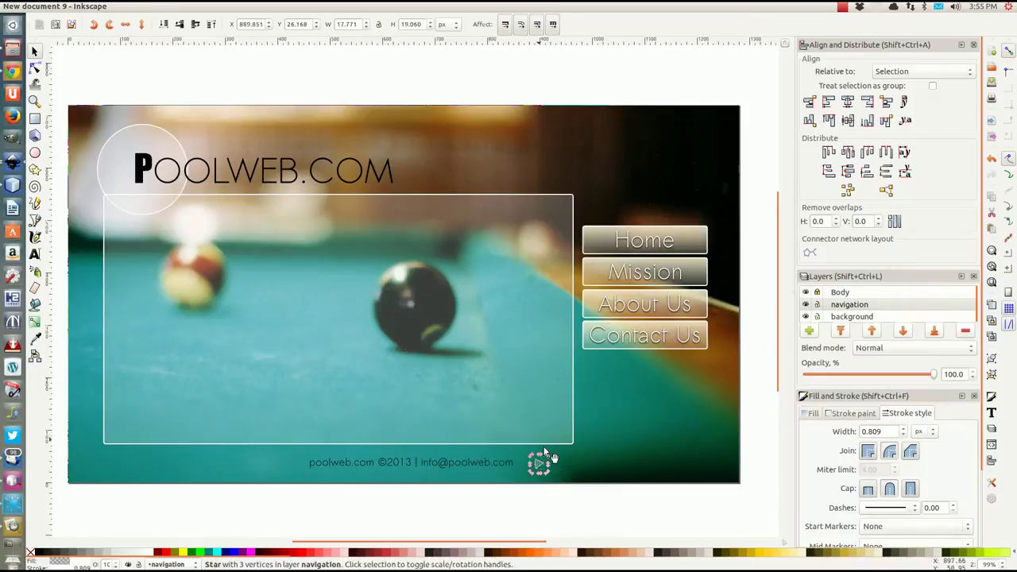
click(564, 469)
click(541, 464)
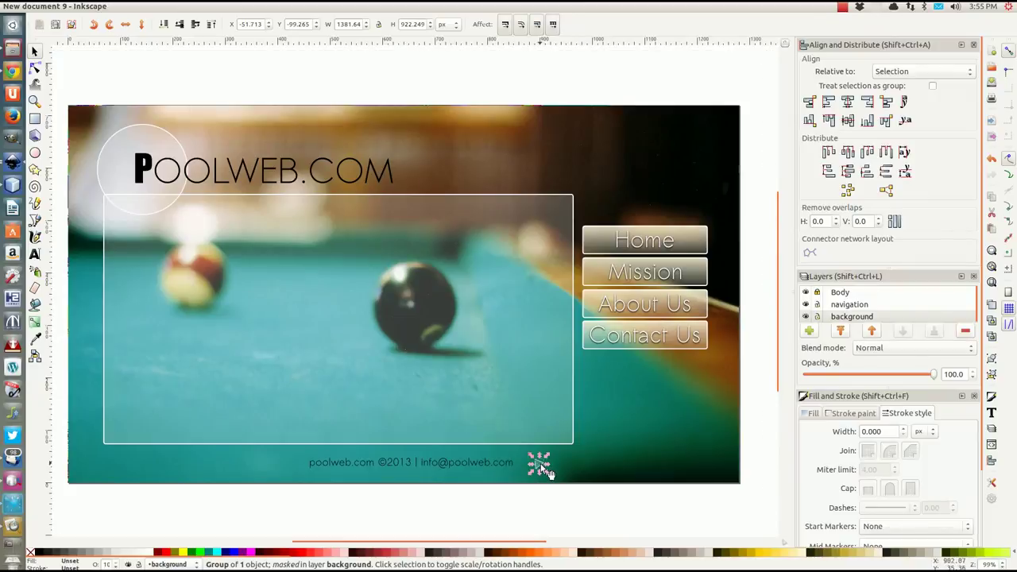
scroll(540, 469, up, 3)
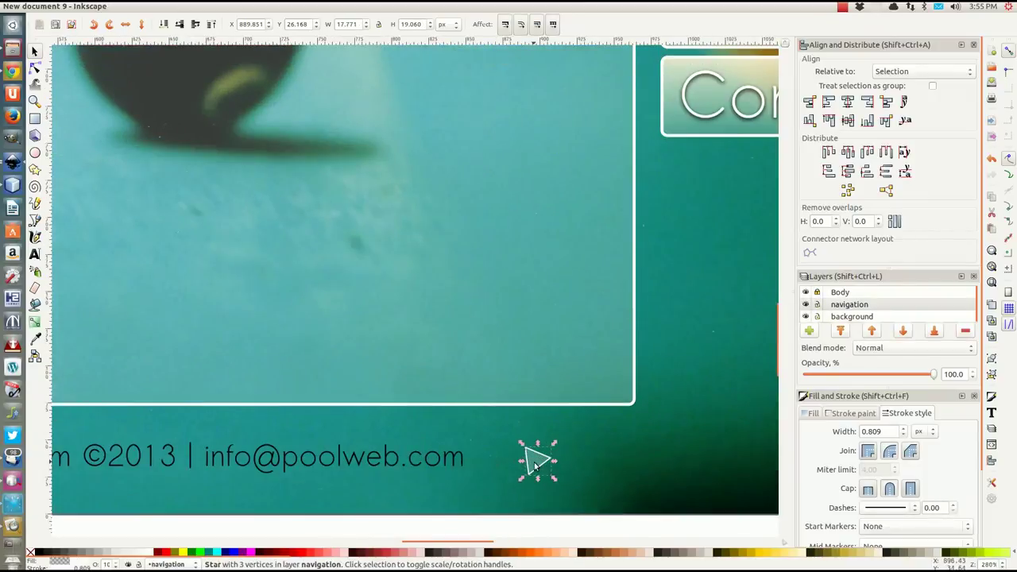
drag(380, 491, 360, 486)
click(364, 485)
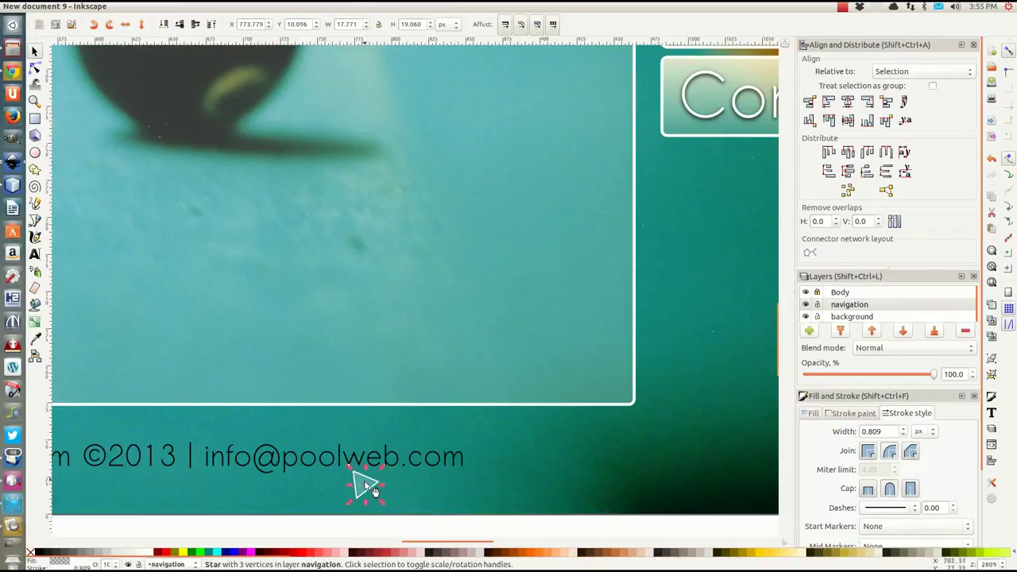
In Export Bitmap, set the destination to RVA/Tutorial with the file name pointer.
click(44, 6)
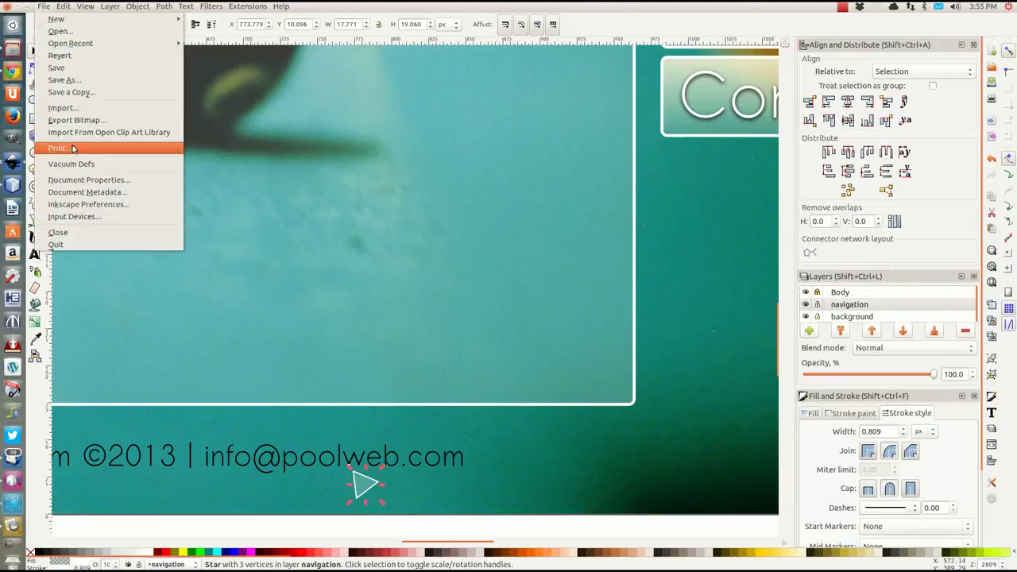
click(76, 120)
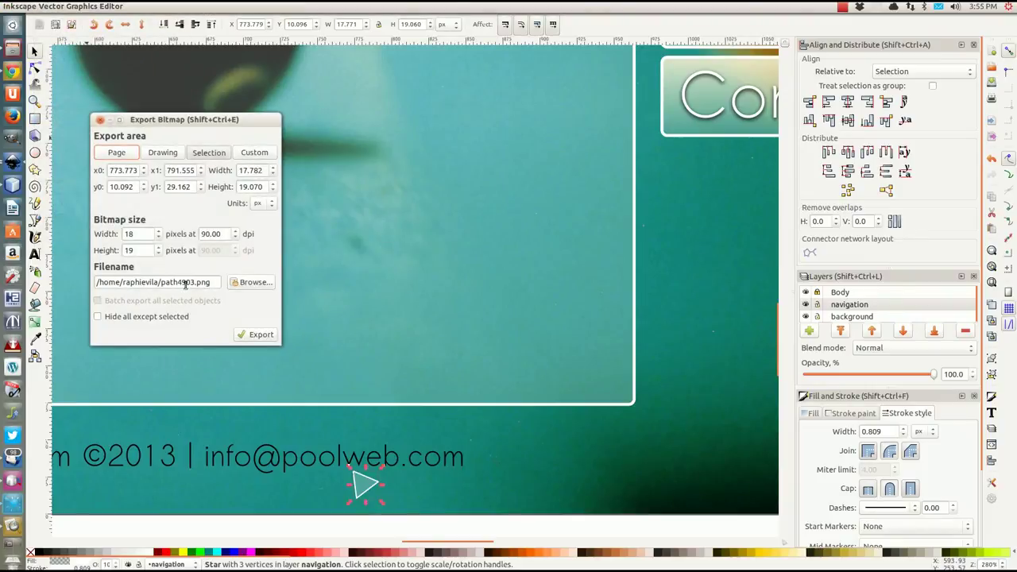
click(251, 282)
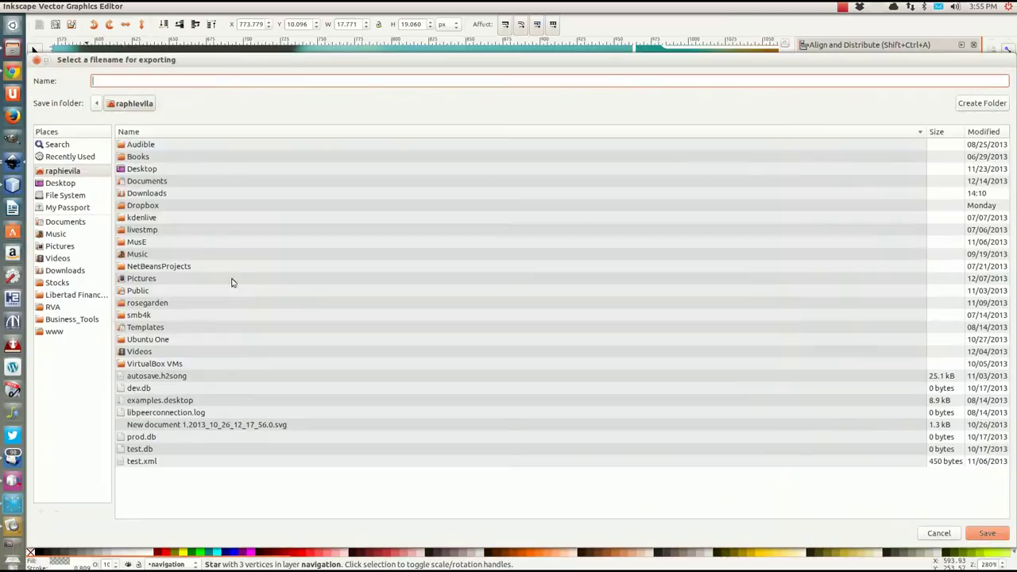
click(55, 309)
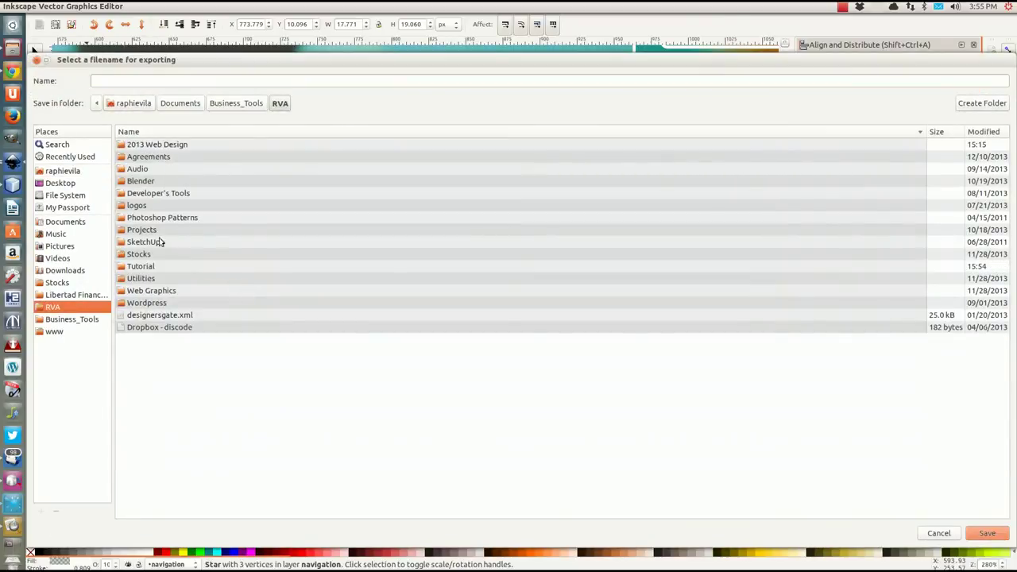
click(135, 268)
double_click(135, 268)
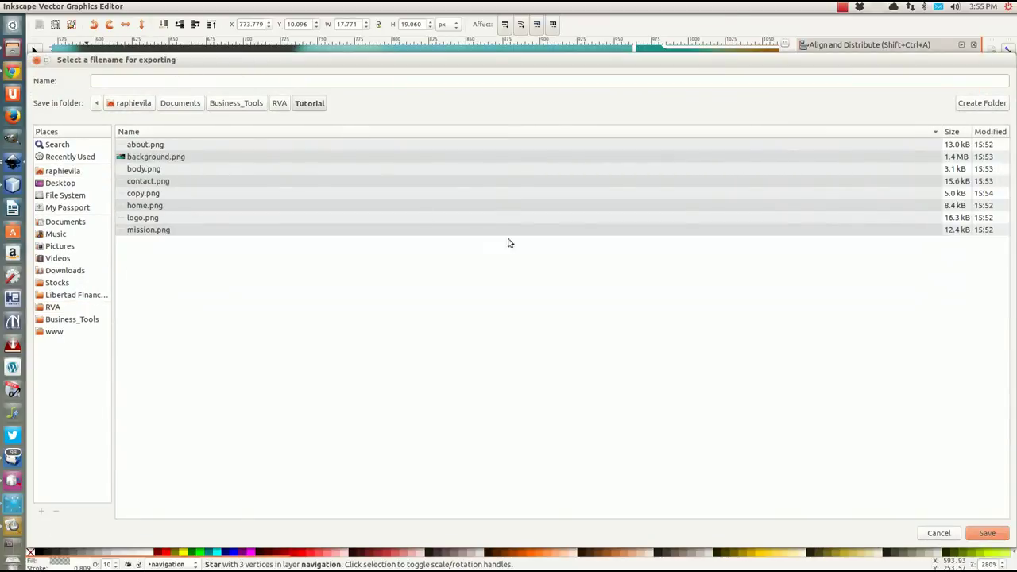
click(197, 80)
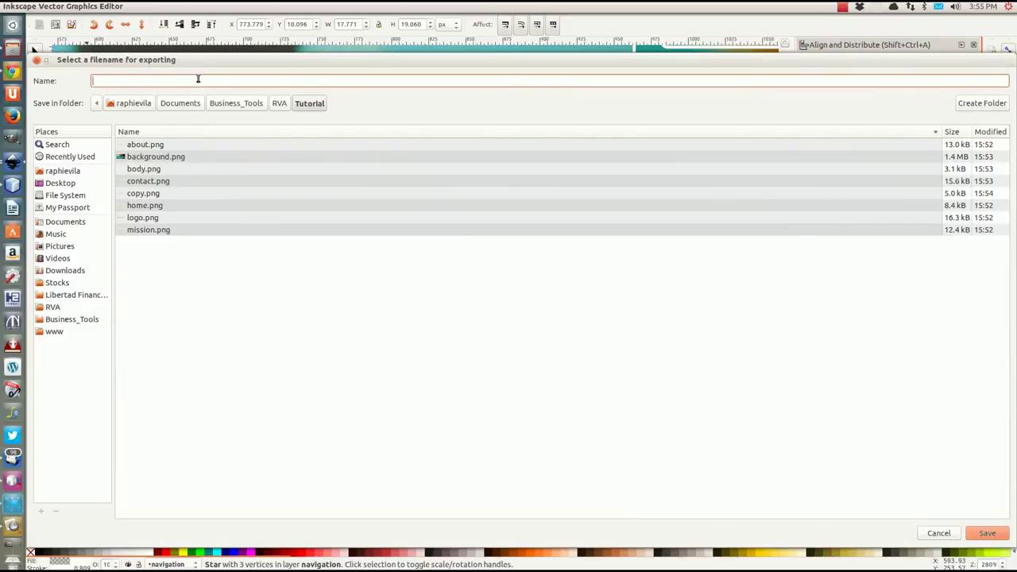
text(pointer)
click(986, 534)
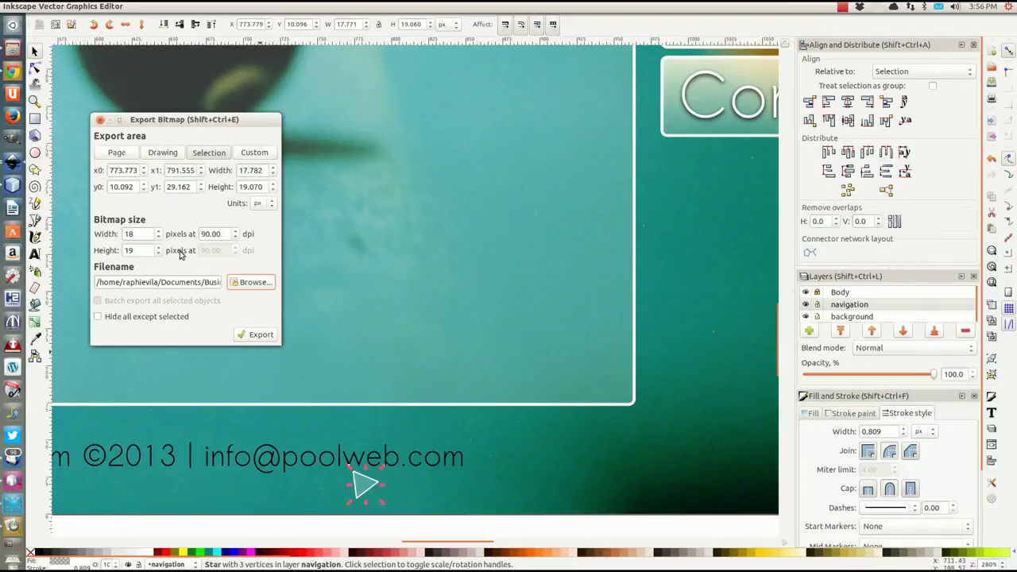
Complete the name as pointer.png, use the Selection area, and export the 18 × 19 px triangle.
drag(190, 284, 232, 284)
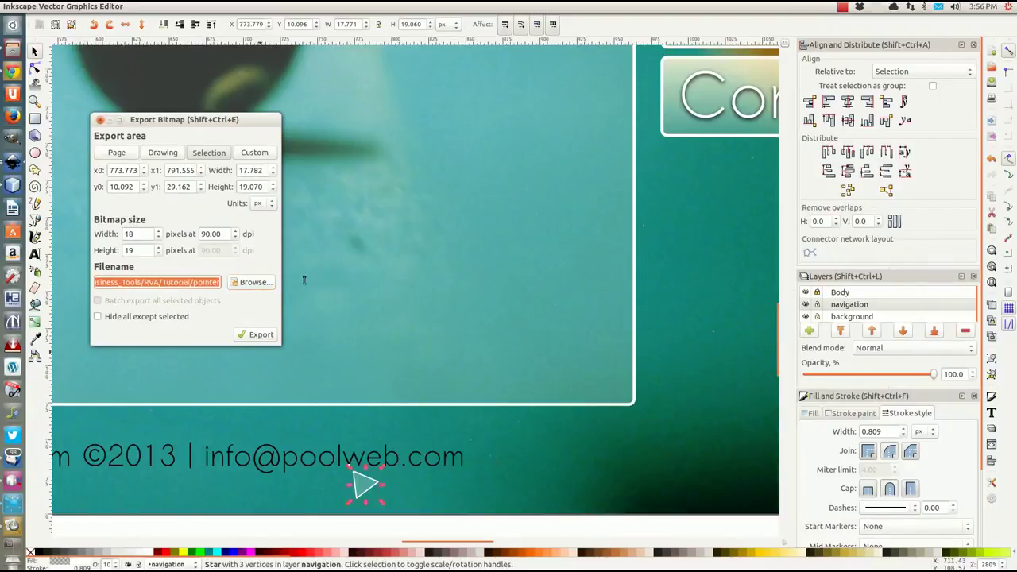
click(219, 282)
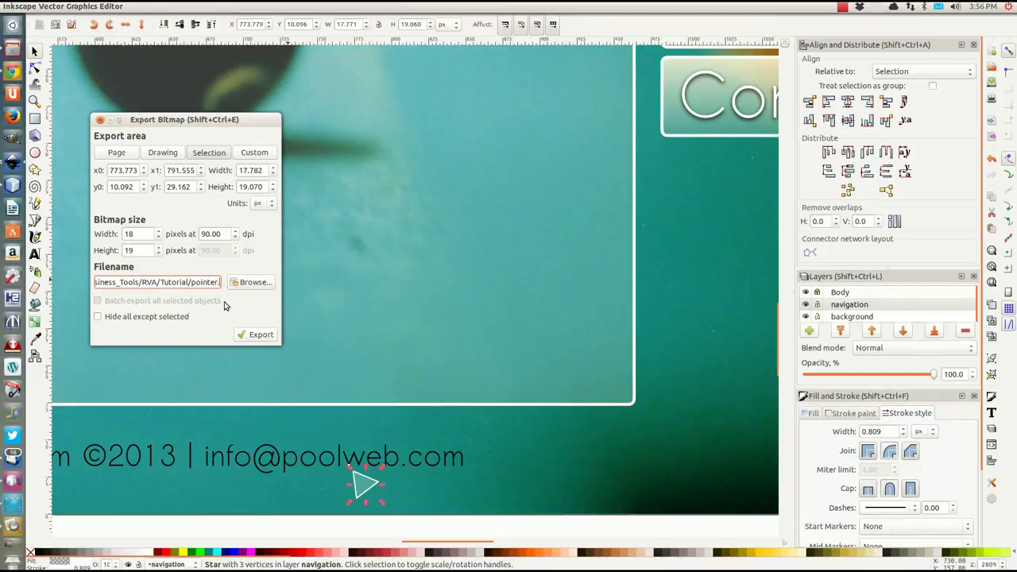
text(png)
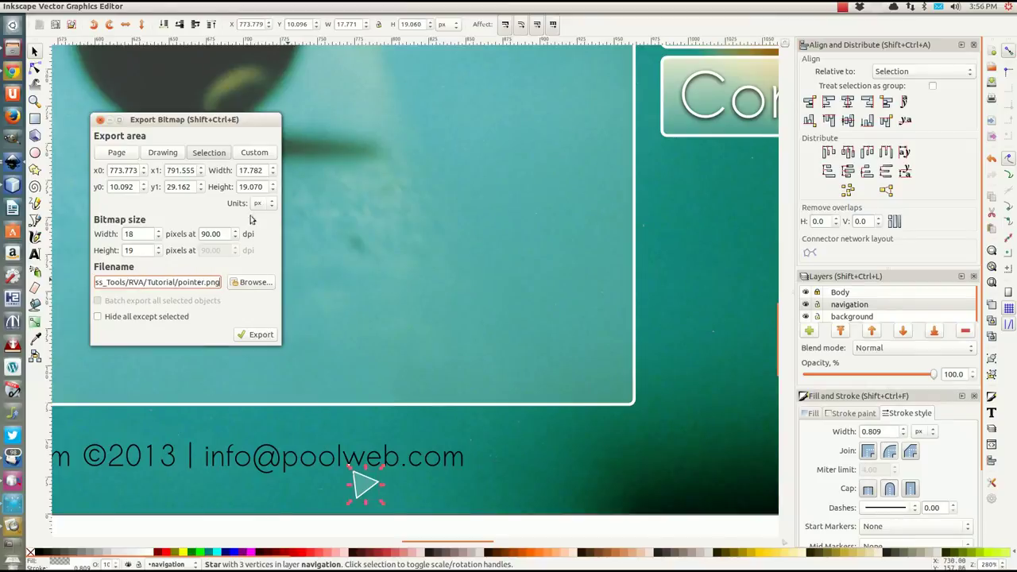
click(211, 155)
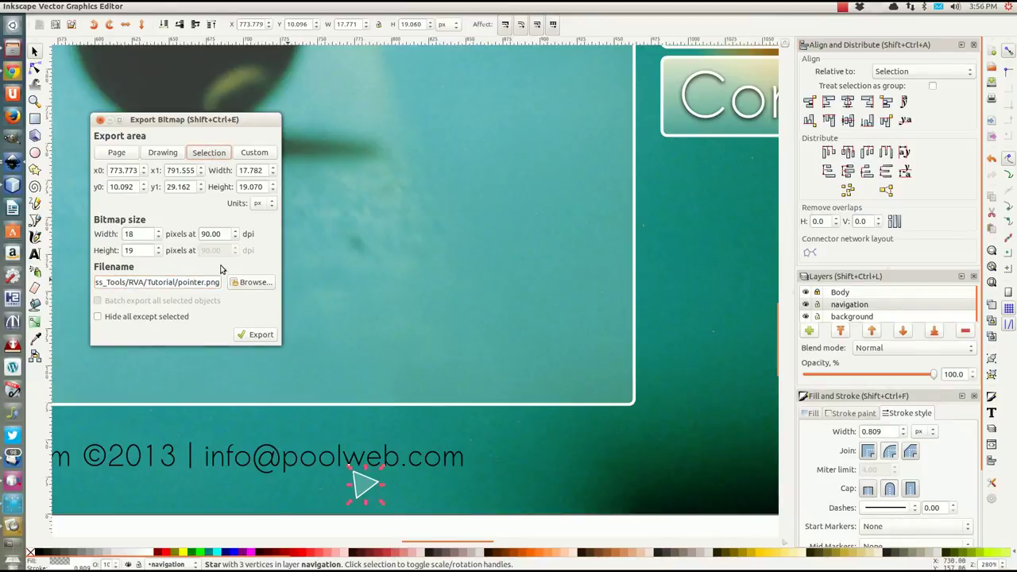
drag(135, 231, 124, 236)
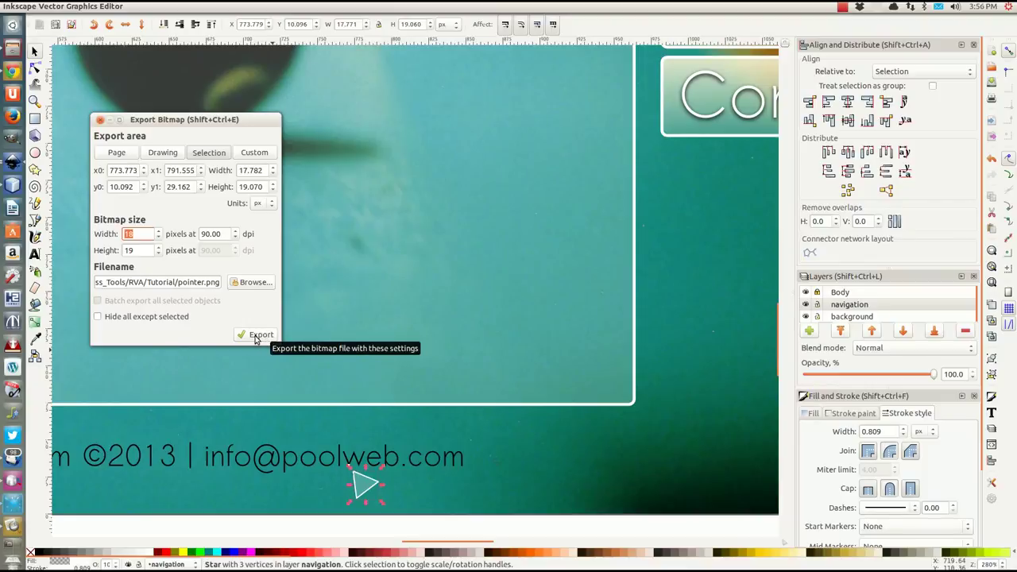
click(256, 337)
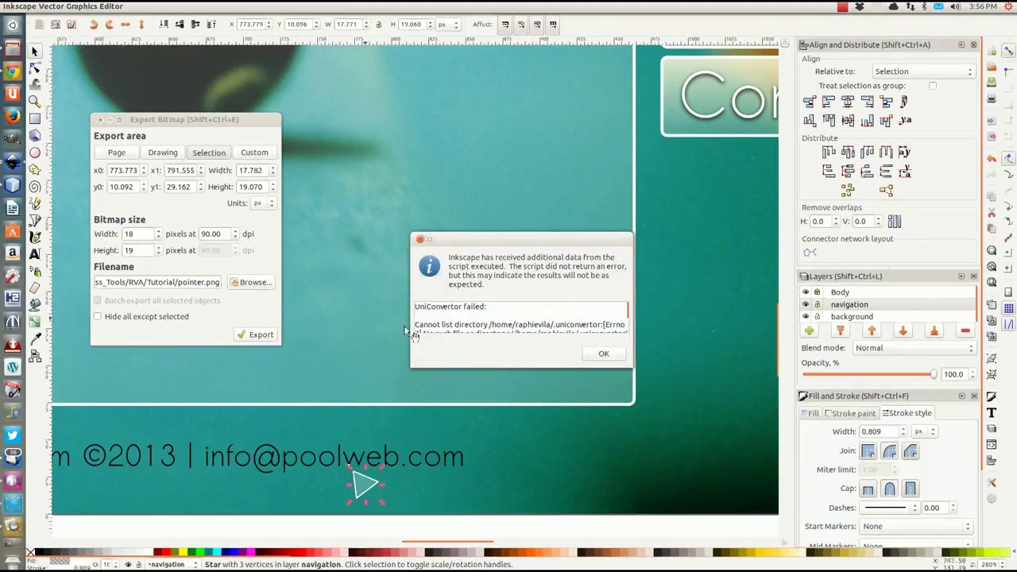
click(600, 349)
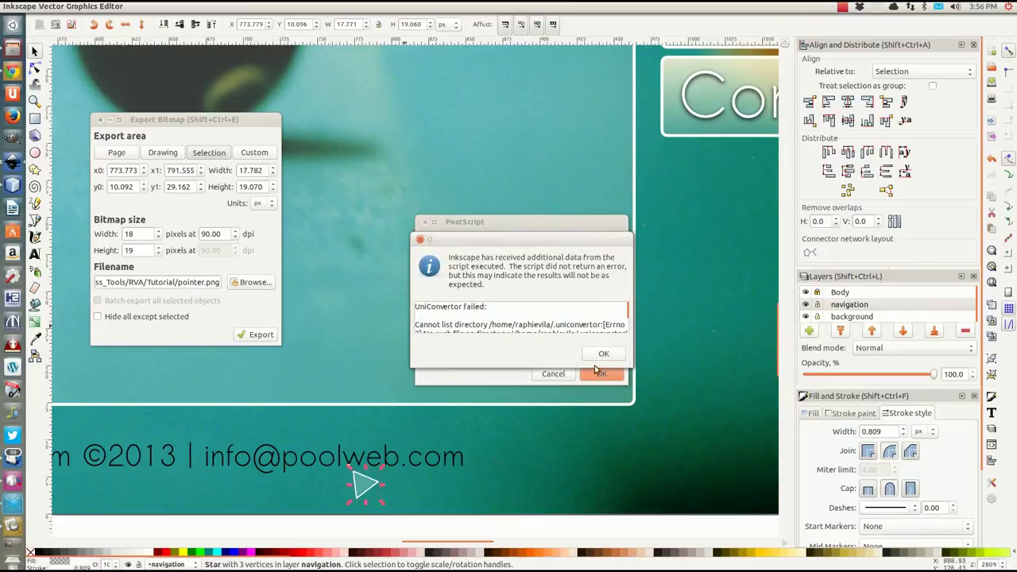
click(604, 356)
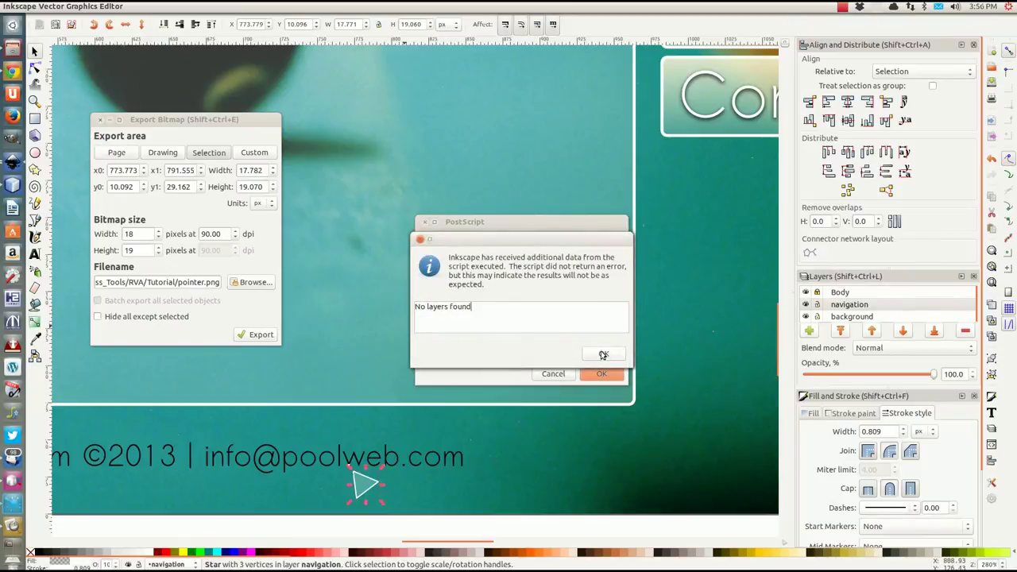
click(603, 355)
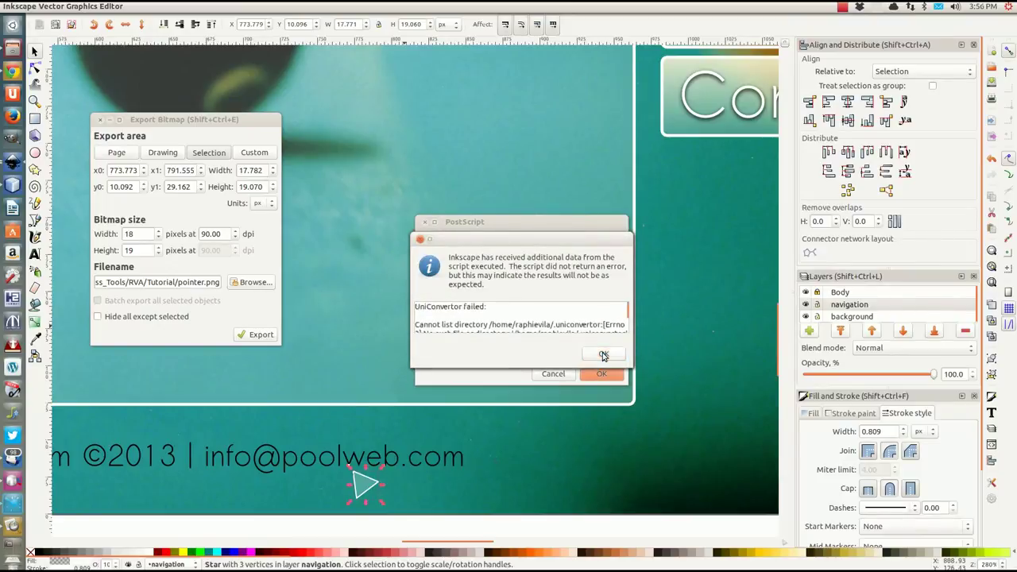
click(603, 355)
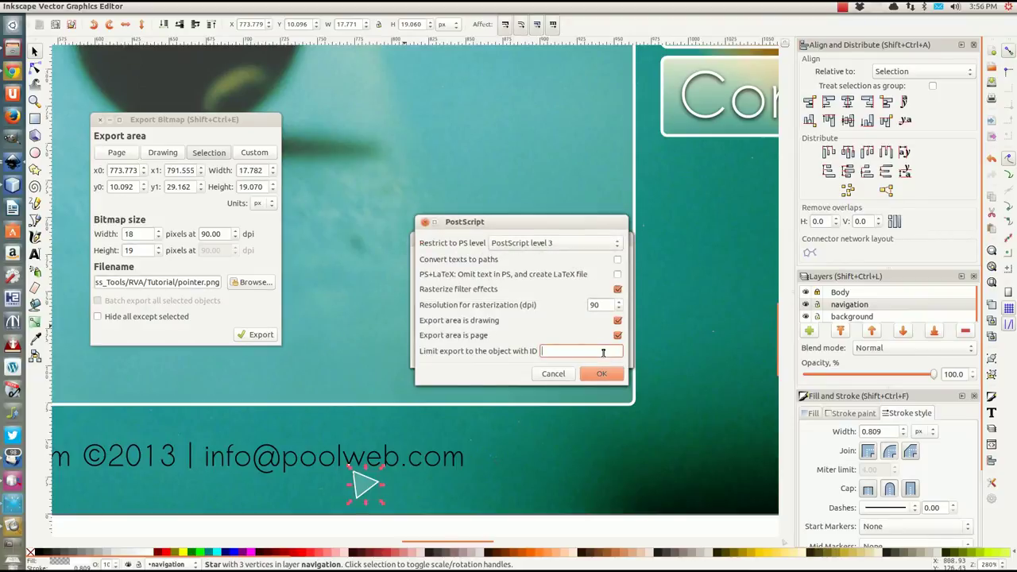
click(601, 373)
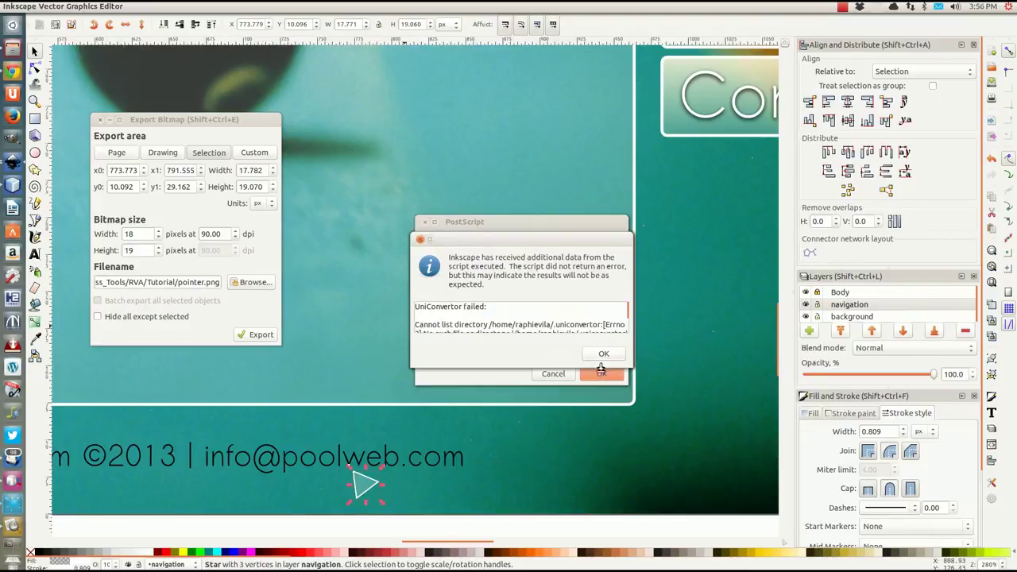
click(420, 240)
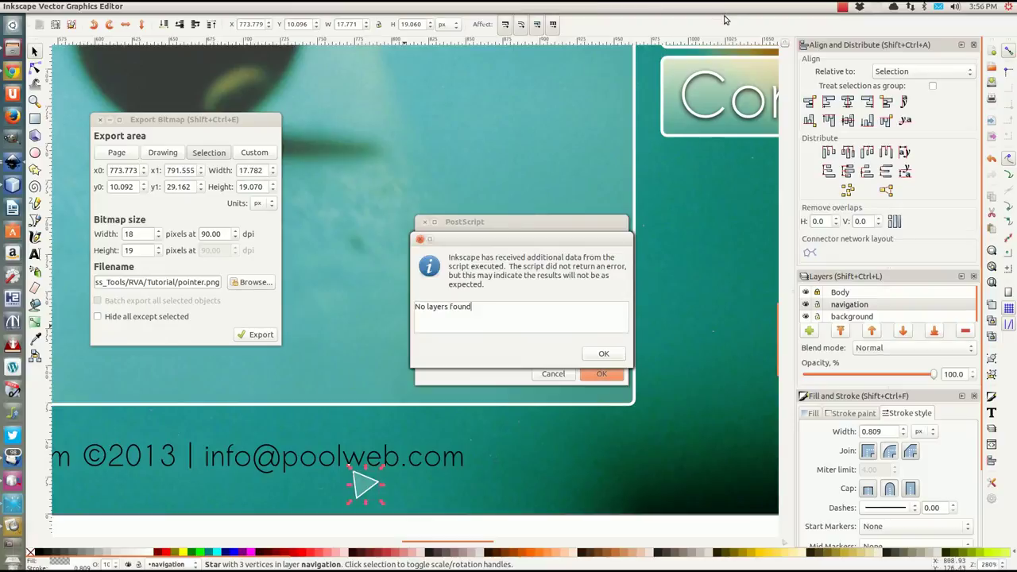
click(603, 354)
click(602, 373)
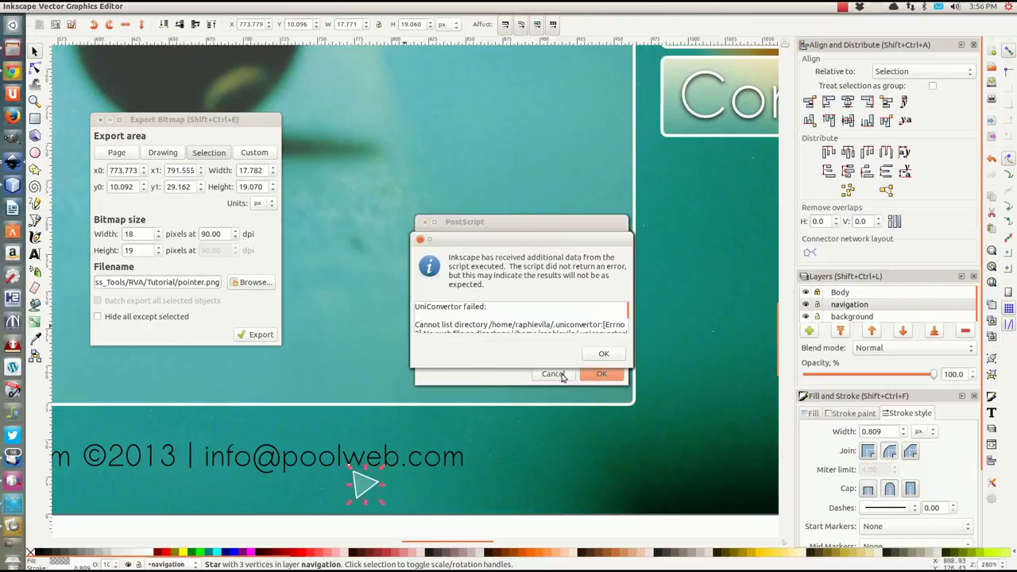
click(603, 354)
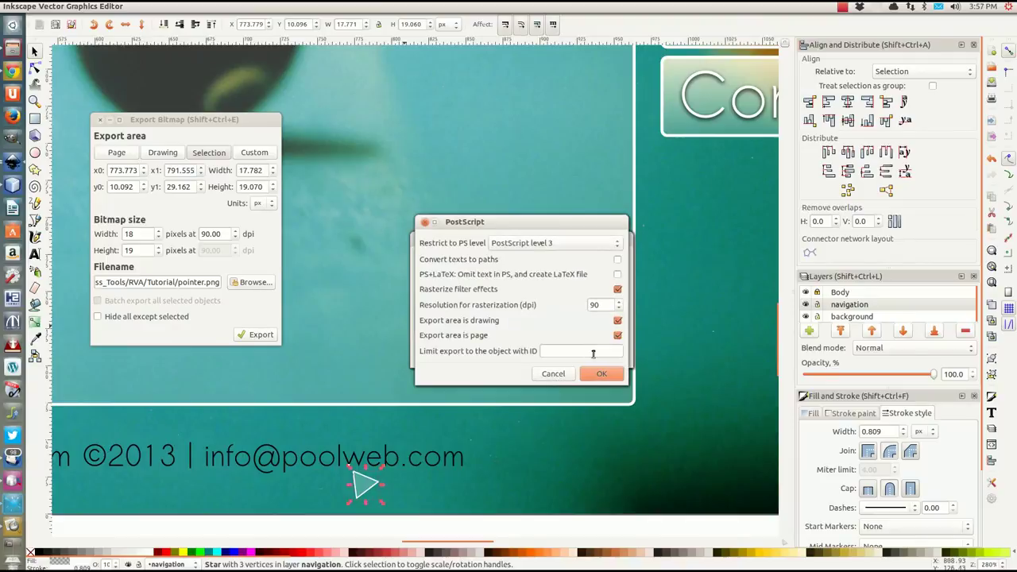
click(550, 380)
click(551, 376)
click(550, 377)
click(551, 375)
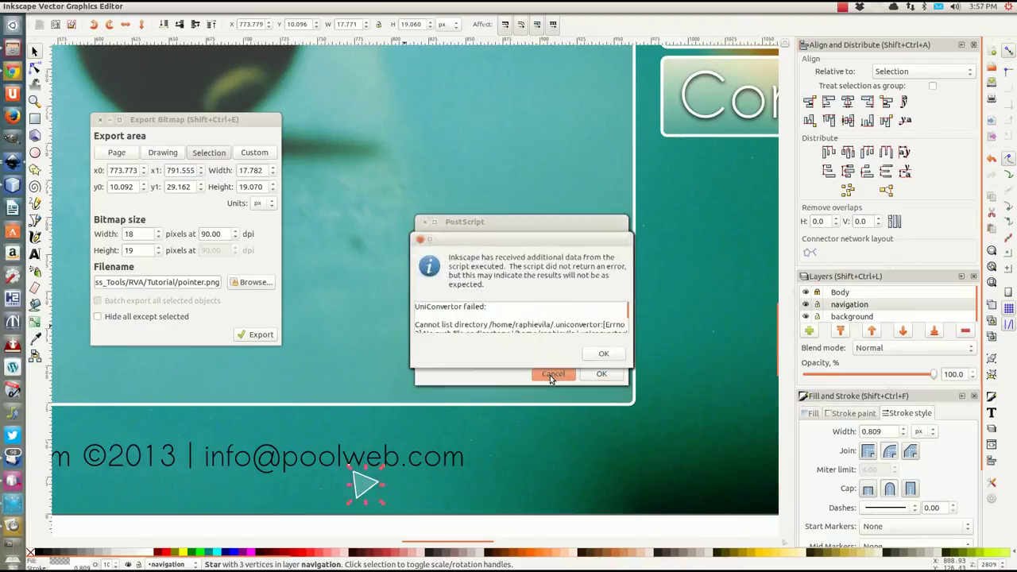
click(551, 377)
click(550, 375)
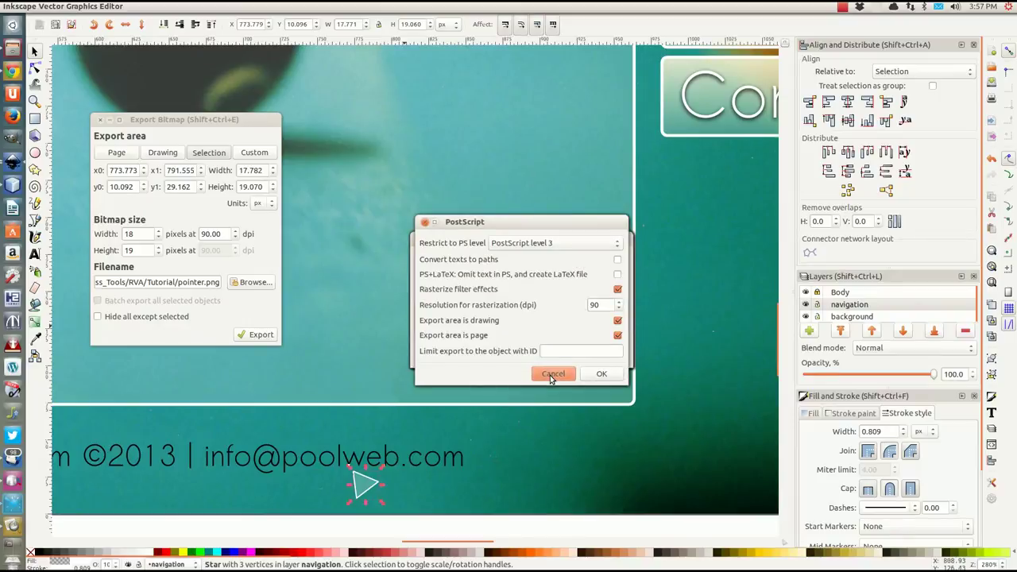
click(550, 375)
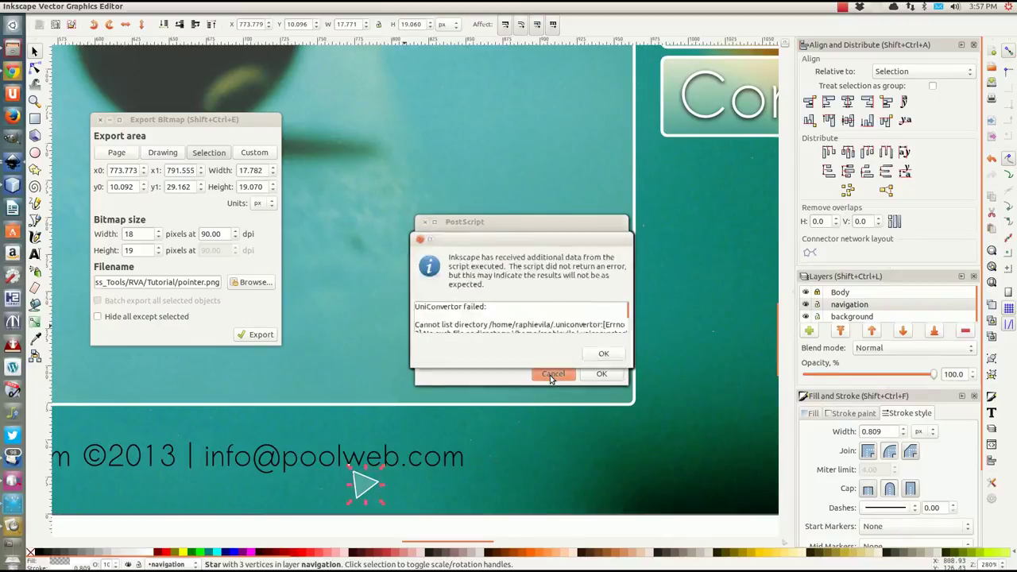
click(550, 375)
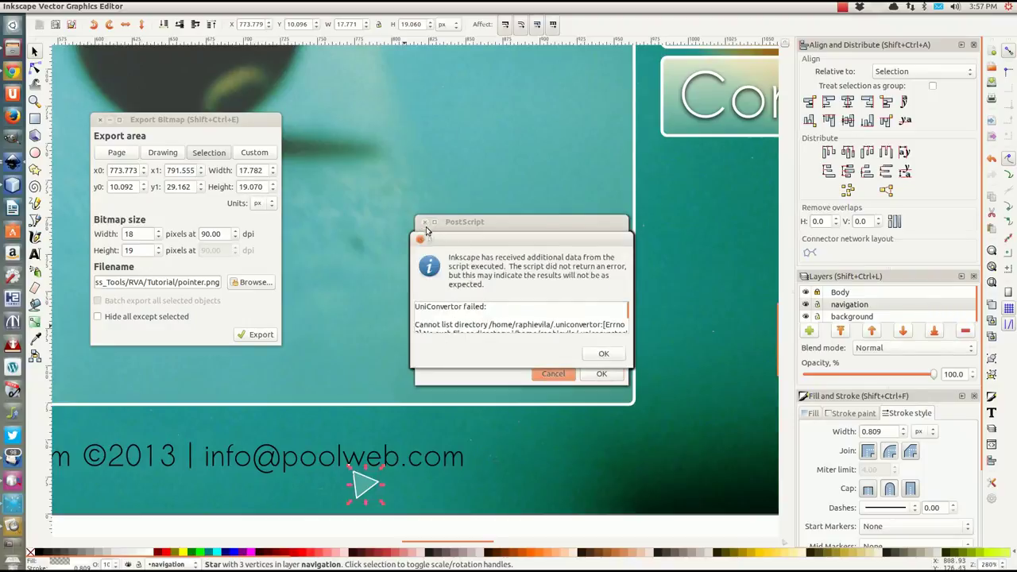
click(604, 356)
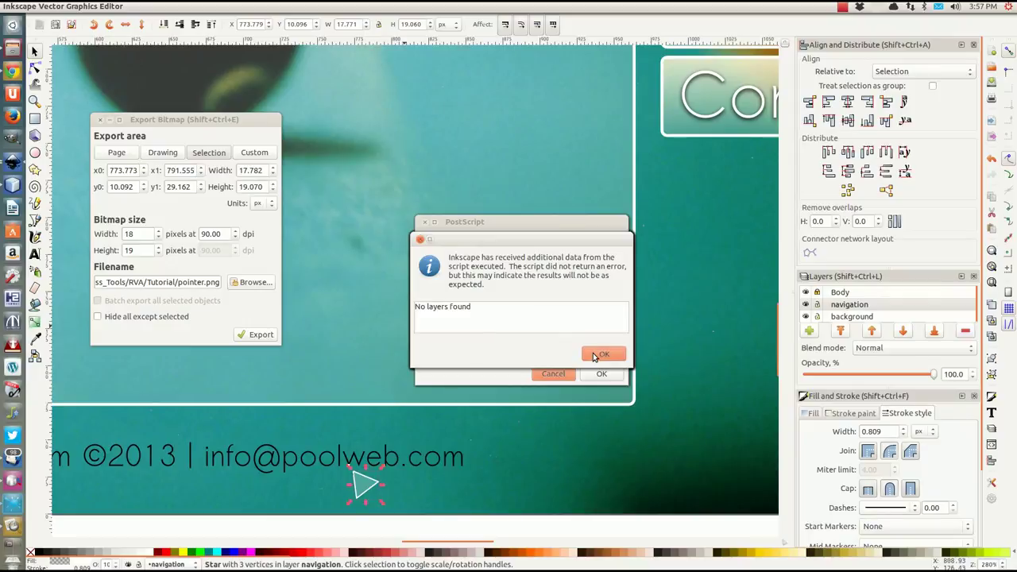
click(593, 352)
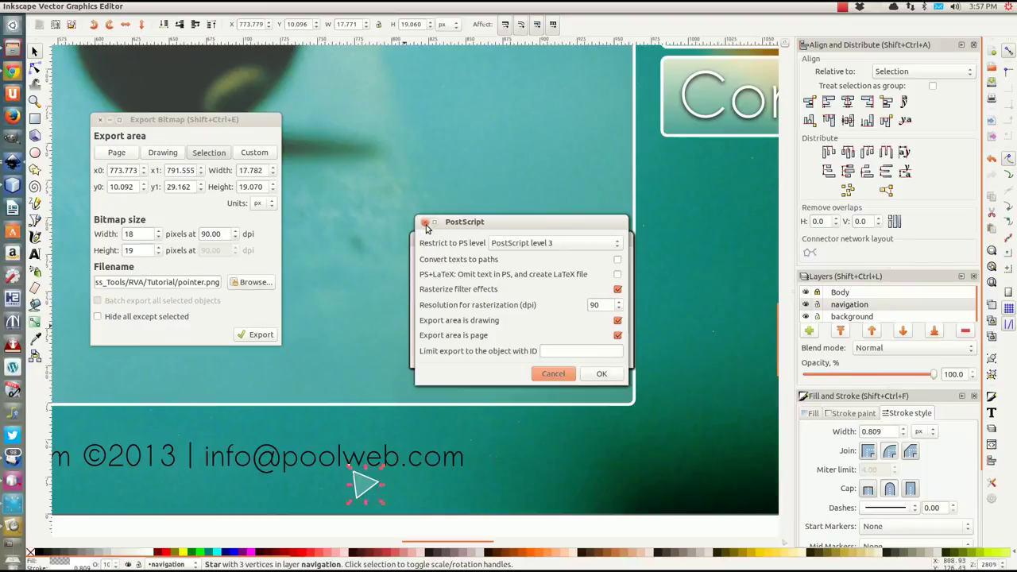
click(602, 374)
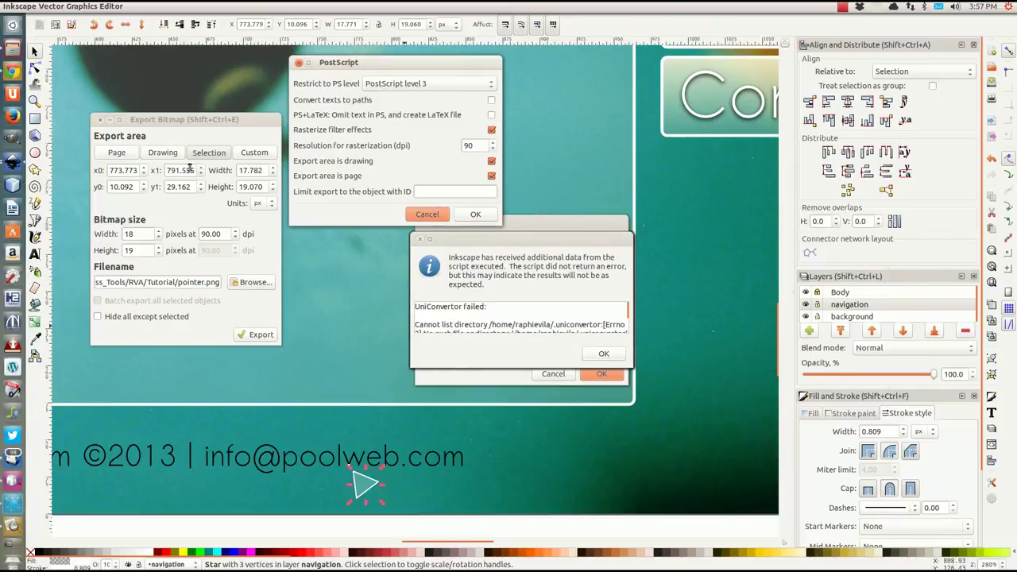
Quit Inkscape and choose to save New document 9 in the RVA/Tutorial folder.
right_click(17, 165)
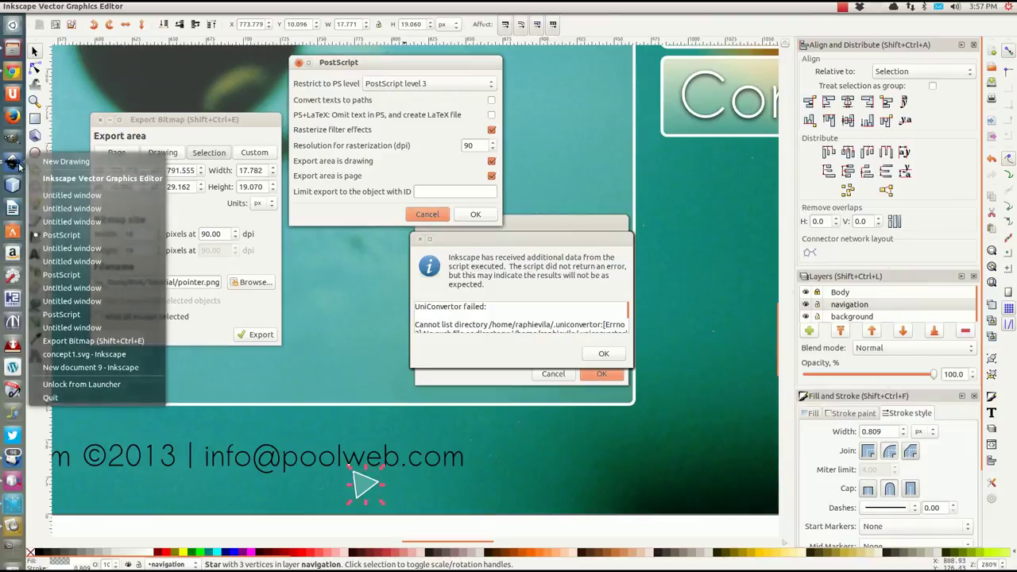
click(52, 398)
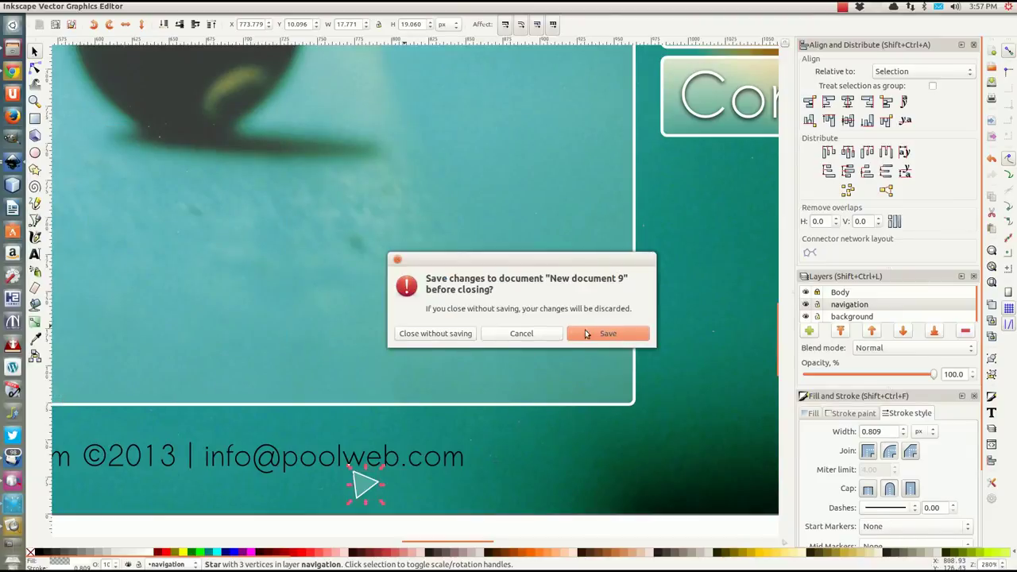
click(586, 333)
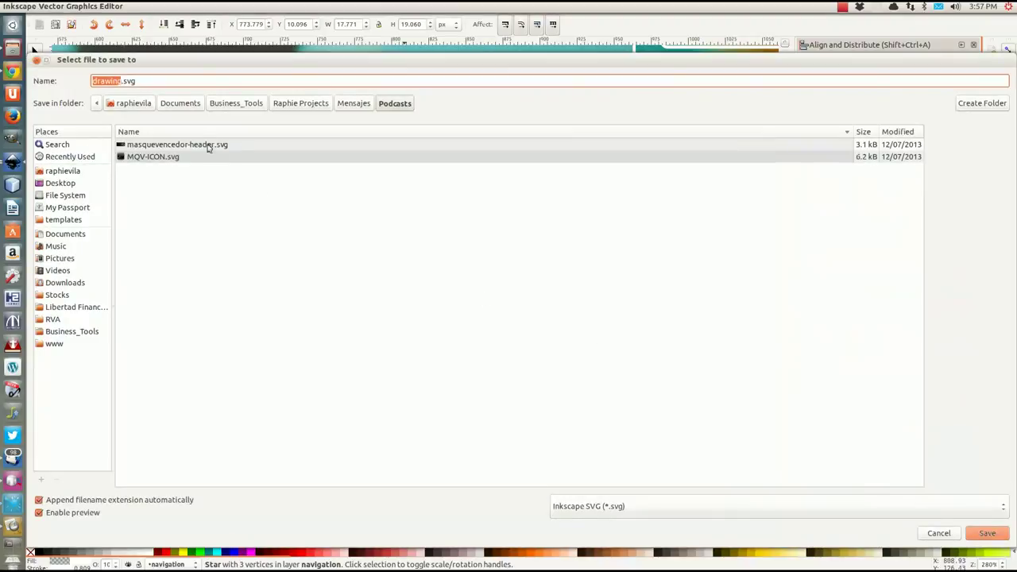
click(55, 318)
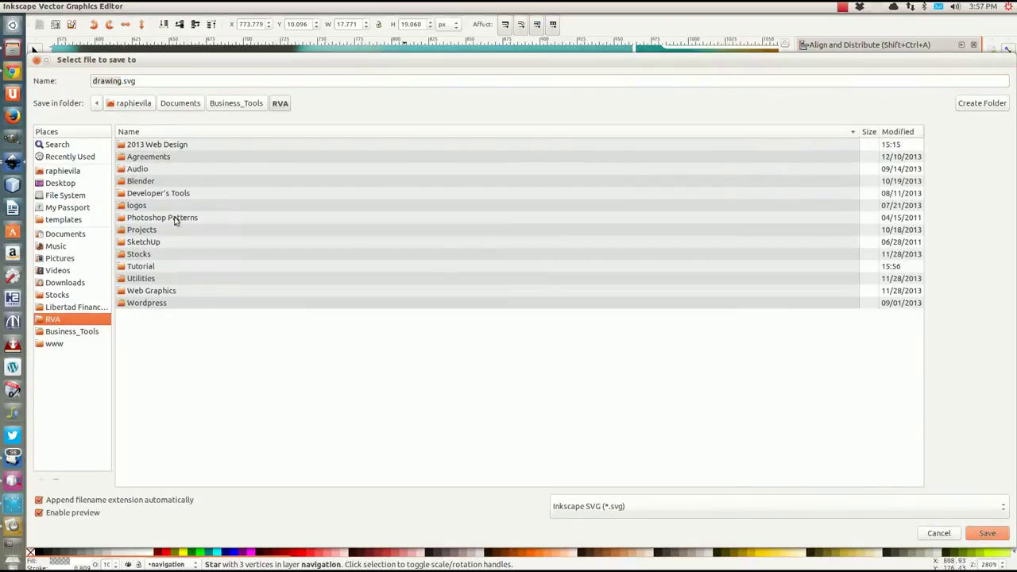
double_click(137, 270)
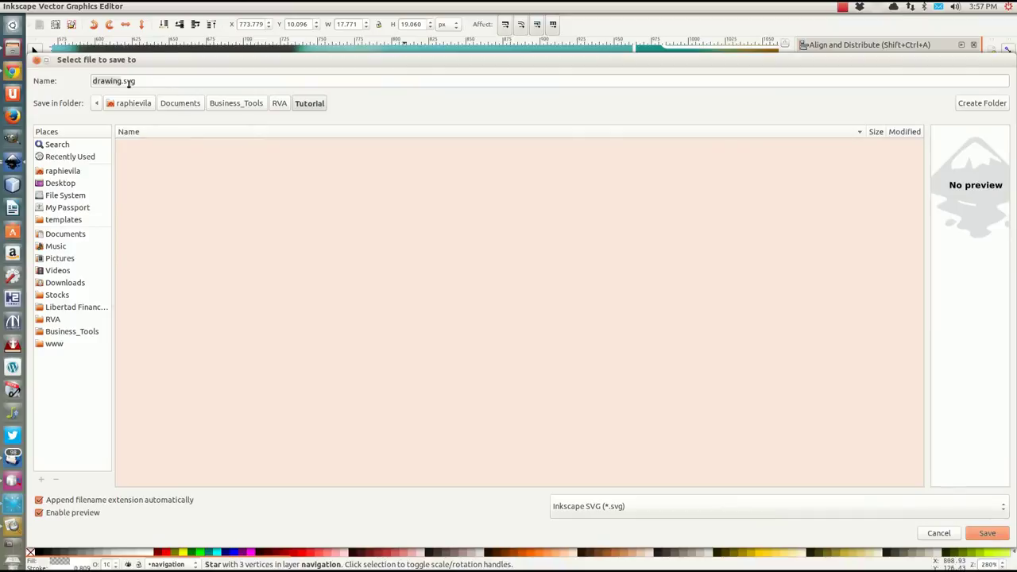
Save the mockup as simple-layout.svg, and save changes to concept1.svg too.
click(128, 82)
drag(124, 82, 87, 85)
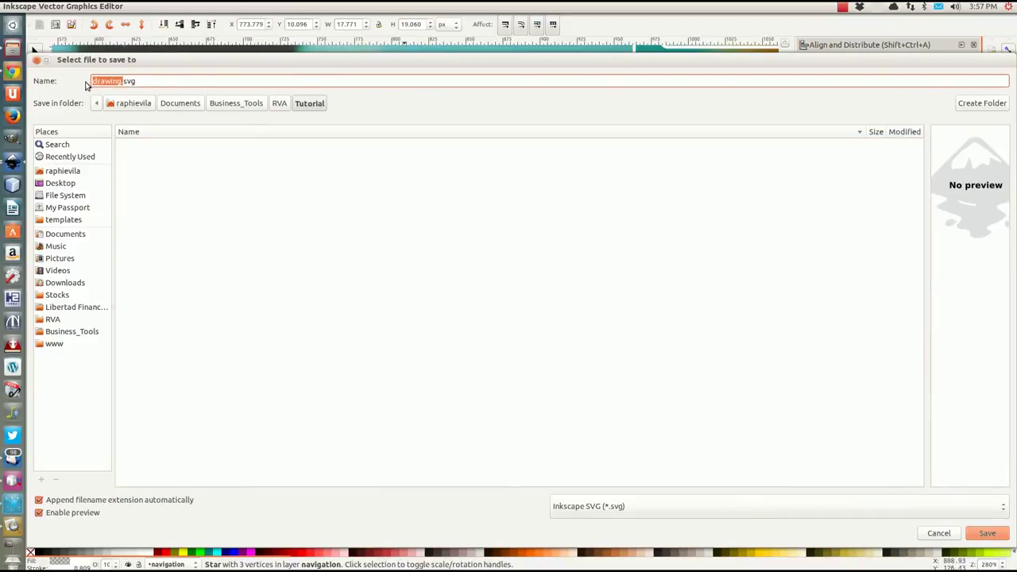
text(mai)
key(BackSpace)
key(BackSpace)
key(BackSpace)
text(simple)
text(-la)
text(you)
click(987, 533)
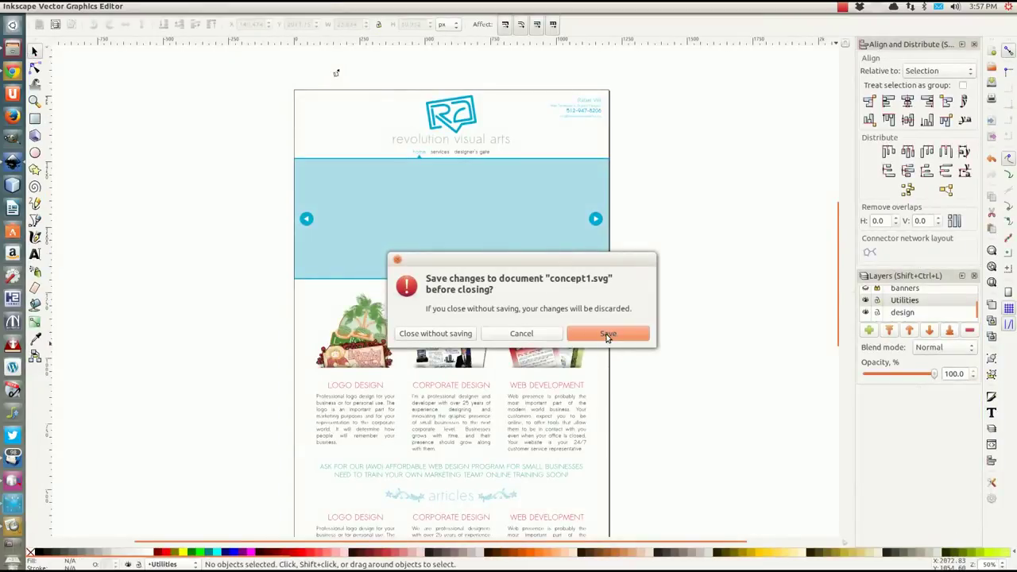
click(608, 335)
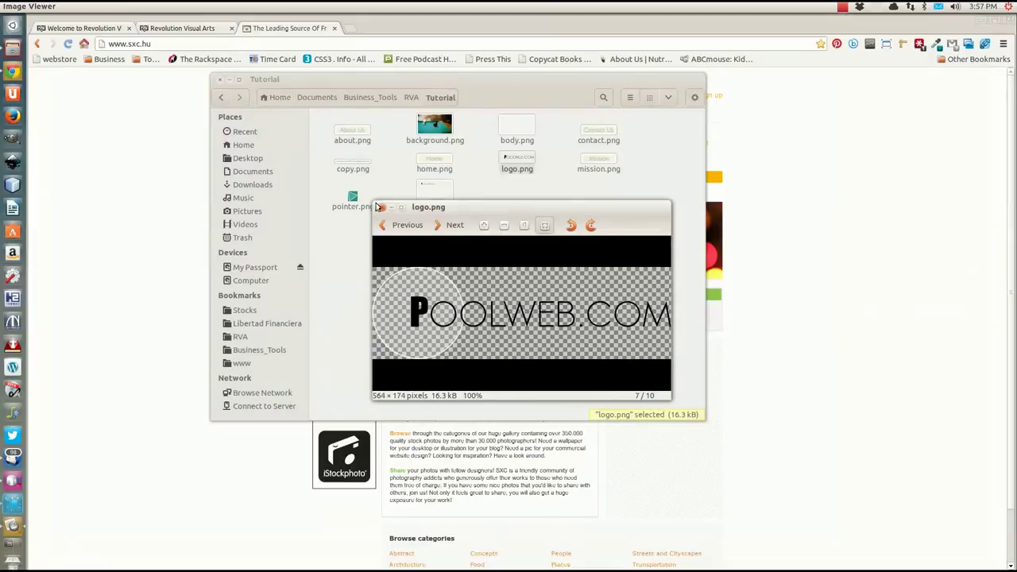
Close the logo.png preview and open simple-layout.svg from Tutorial with Inkscape.
click(380, 207)
click(436, 229)
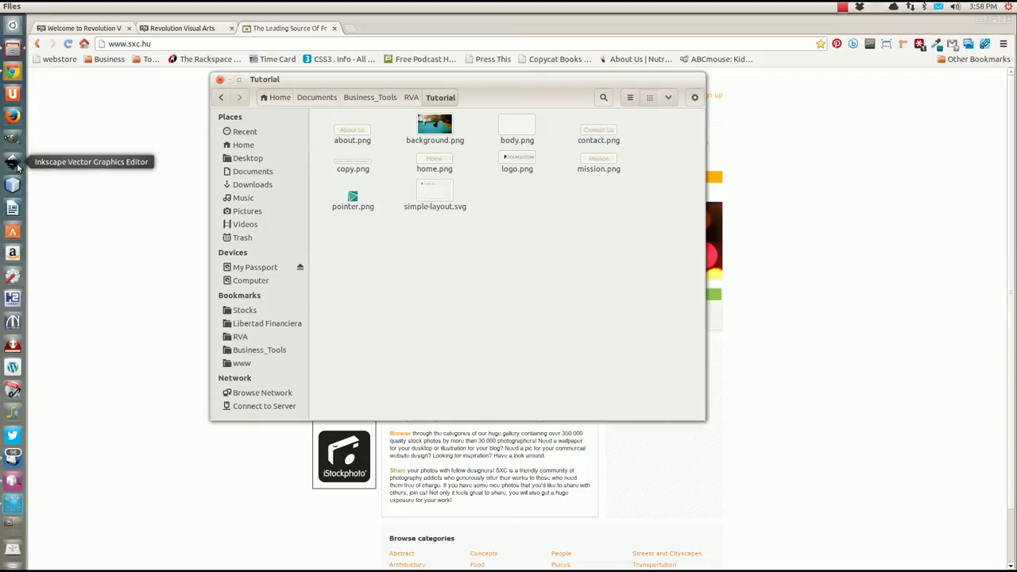
click(14, 163)
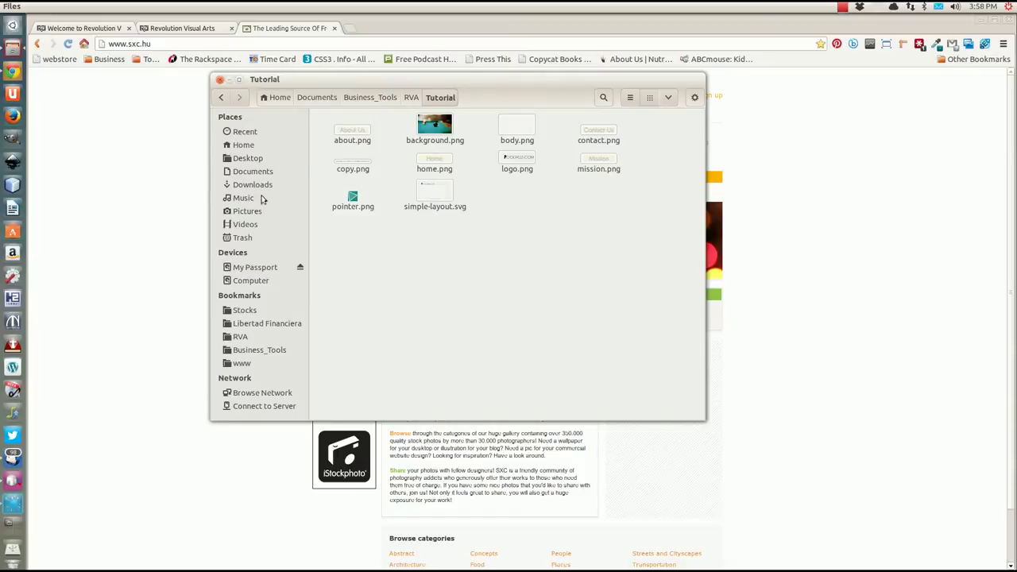
click(353, 199)
click(386, 255)
click(431, 193)
double_click(431, 193)
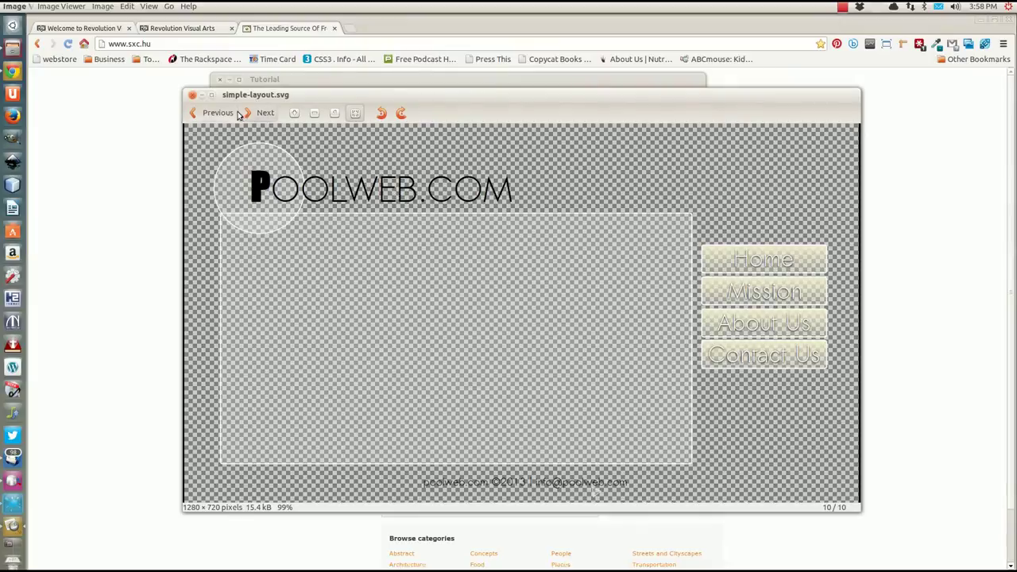
click(191, 96)
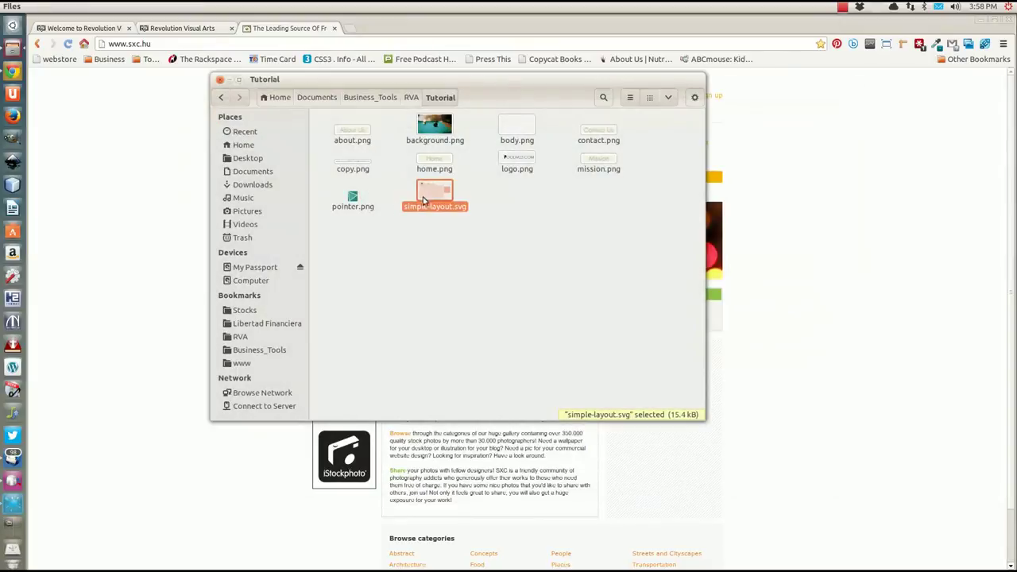
right_click(427, 197)
mouse_move(491, 218)
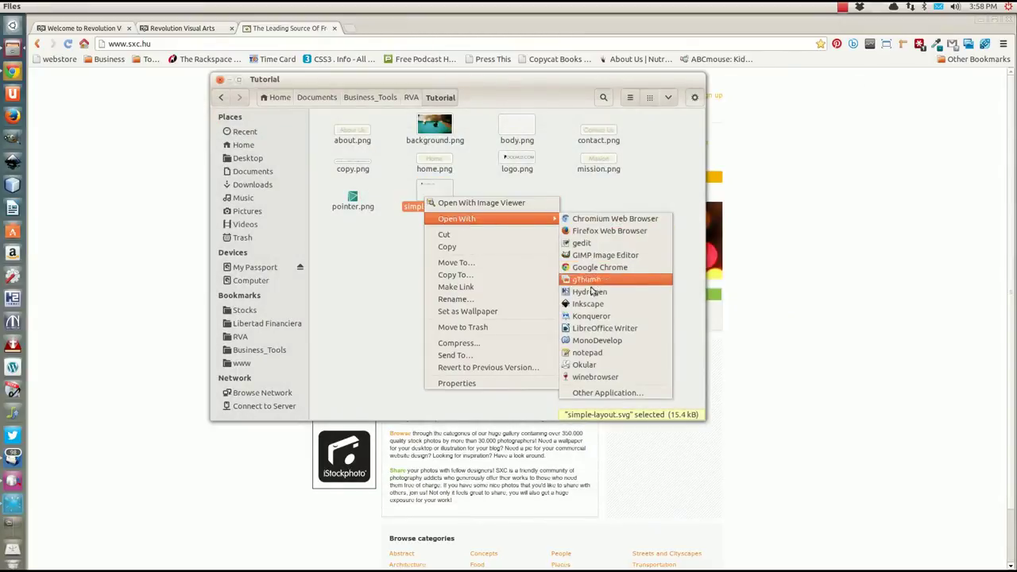
click(544, 297)
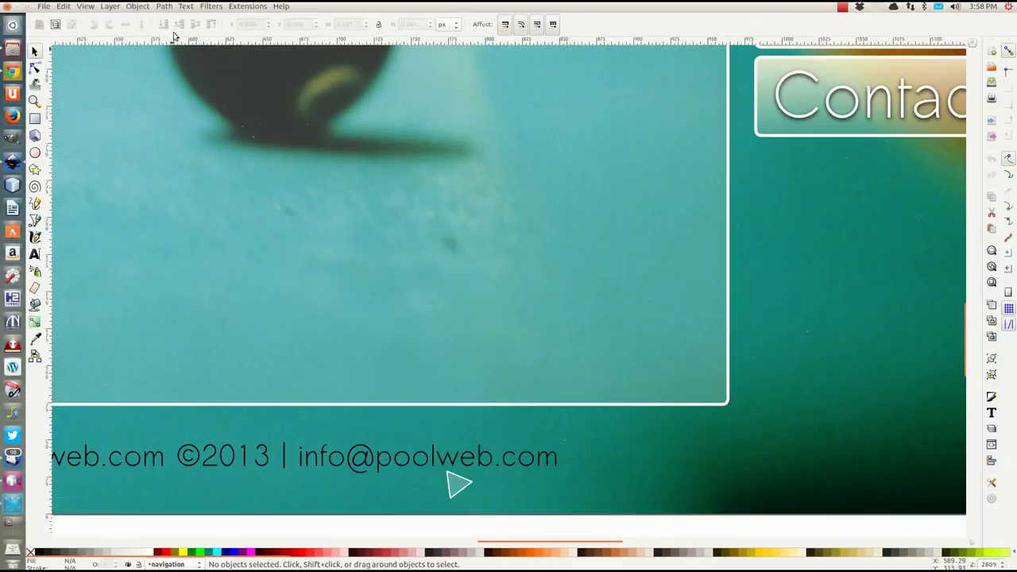
Re-export only the selected triangle as pointer.png with 'Hide all except selected', replacing the old file.
click(458, 480)
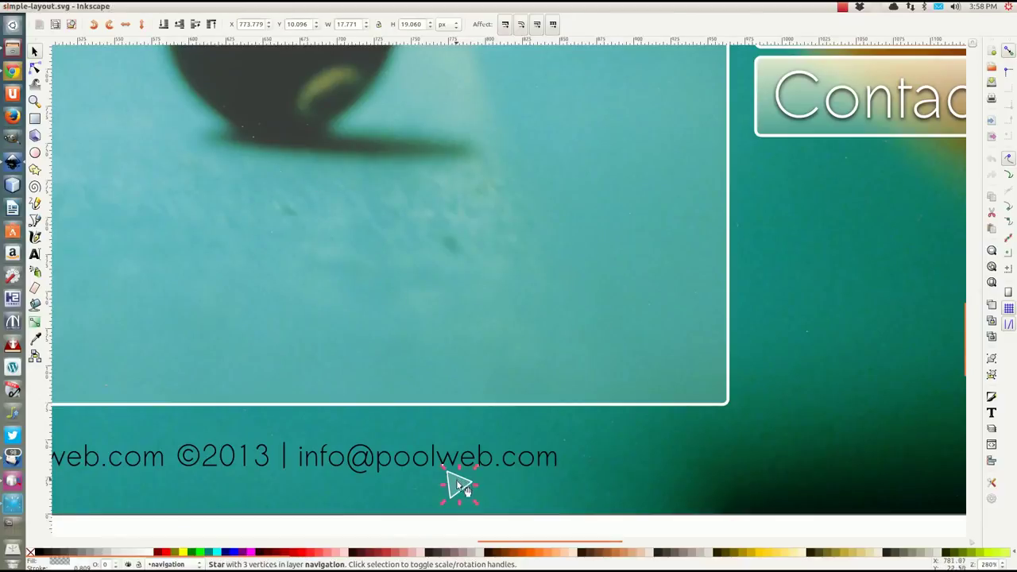
click(44, 6)
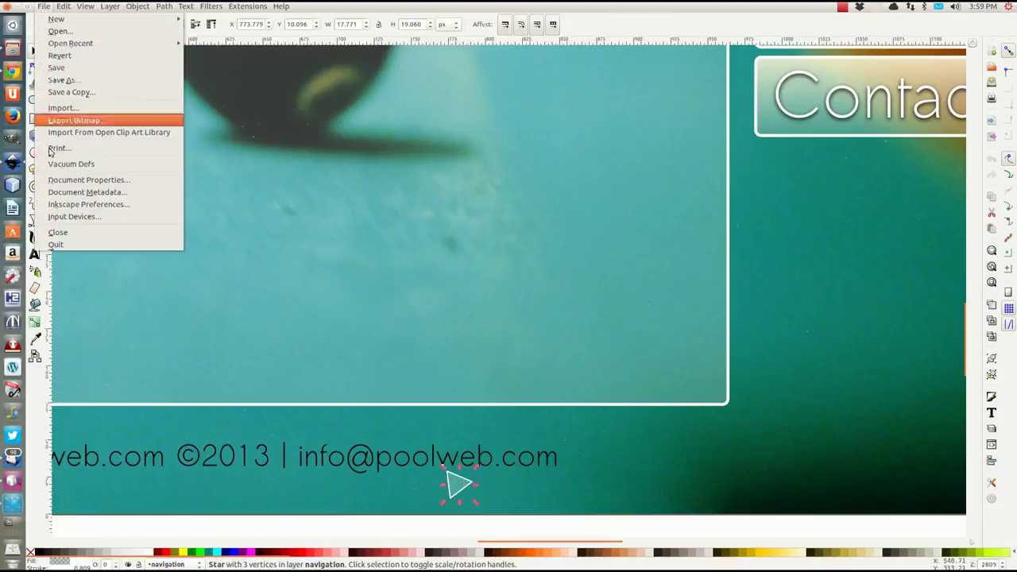
click(75, 120)
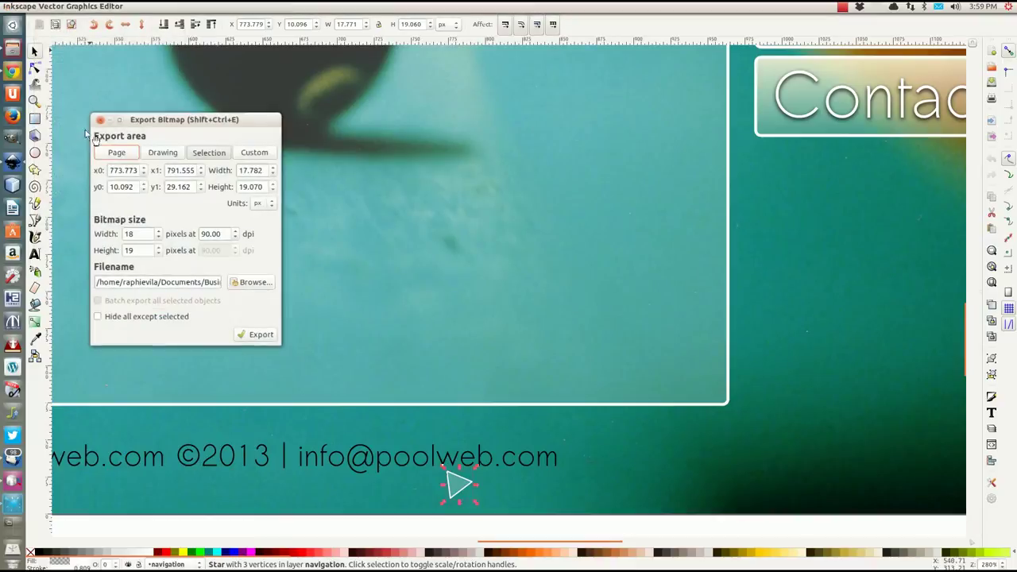
drag(179, 284, 242, 286)
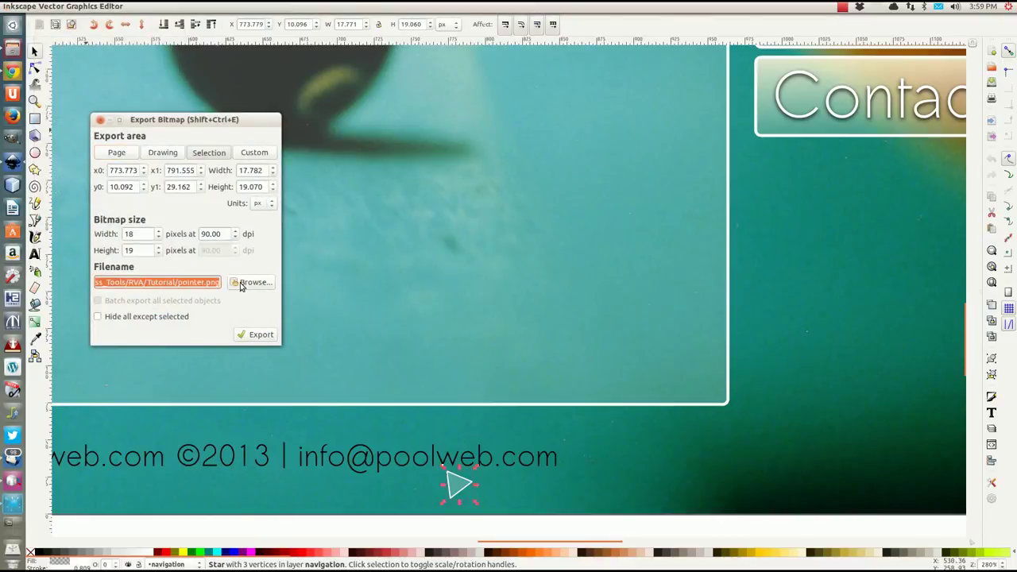
click(131, 317)
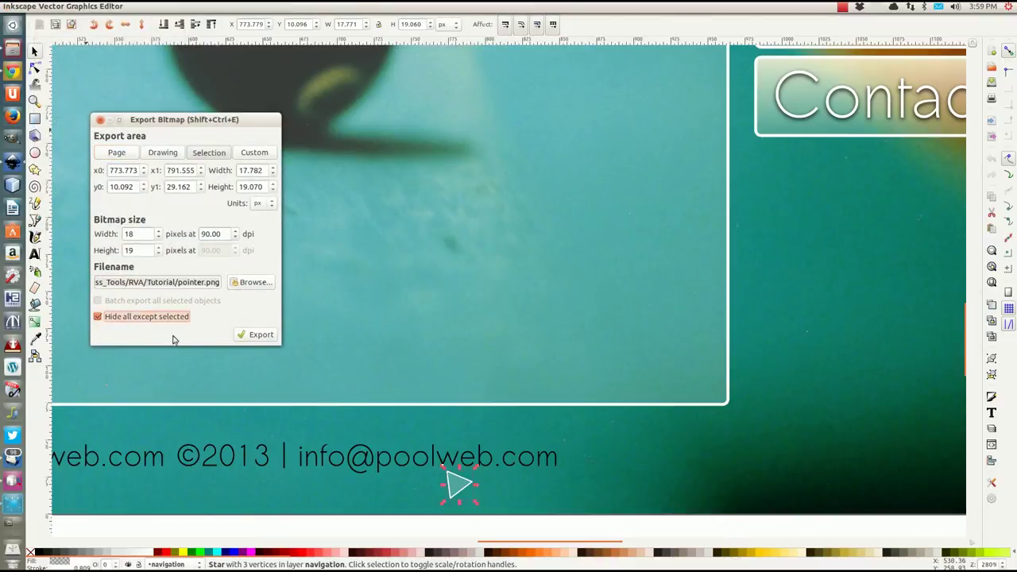
click(259, 343)
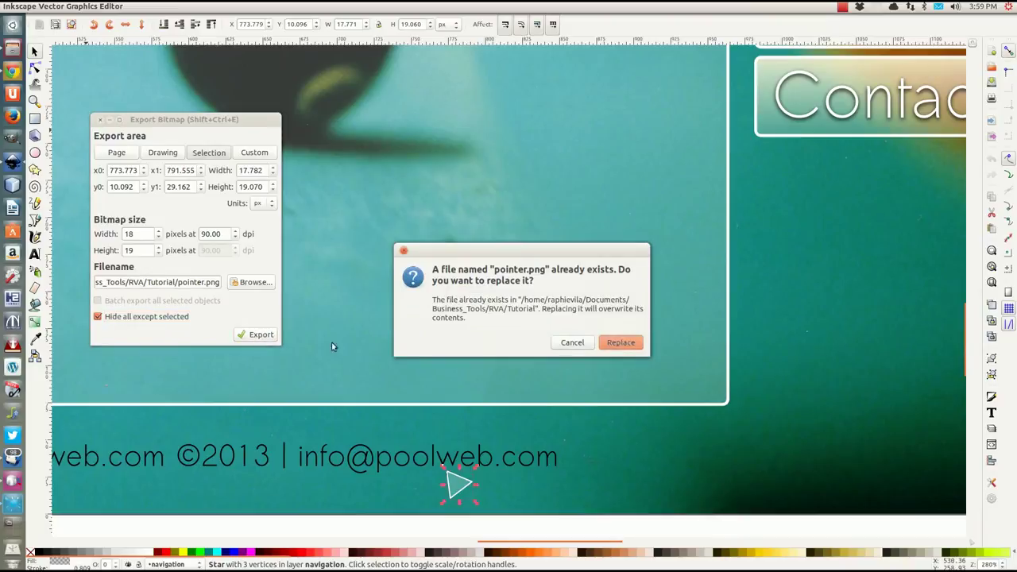
click(621, 343)
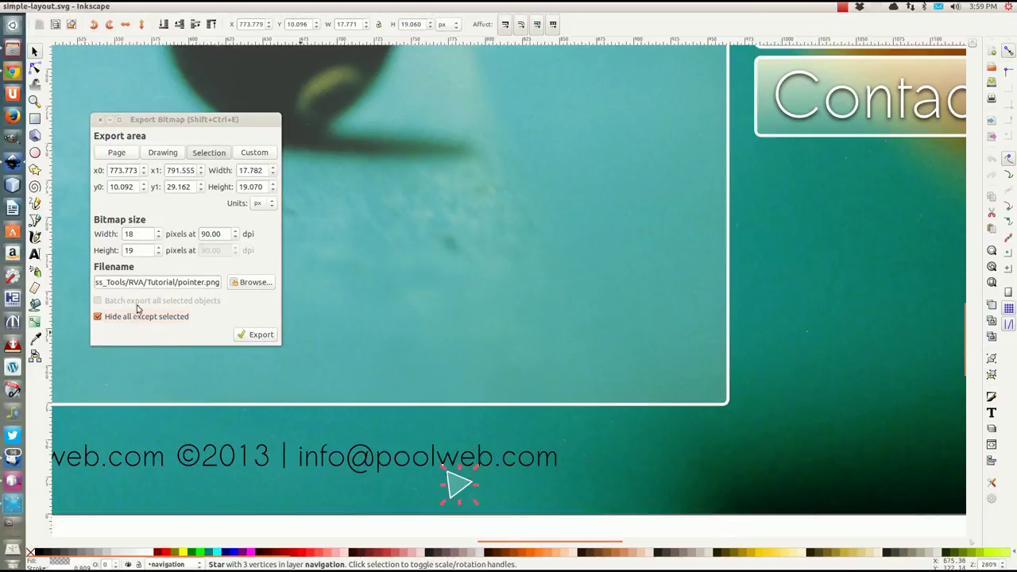
Select all ten Tutorial files in Files and go to the www images folder.
click(100, 120)
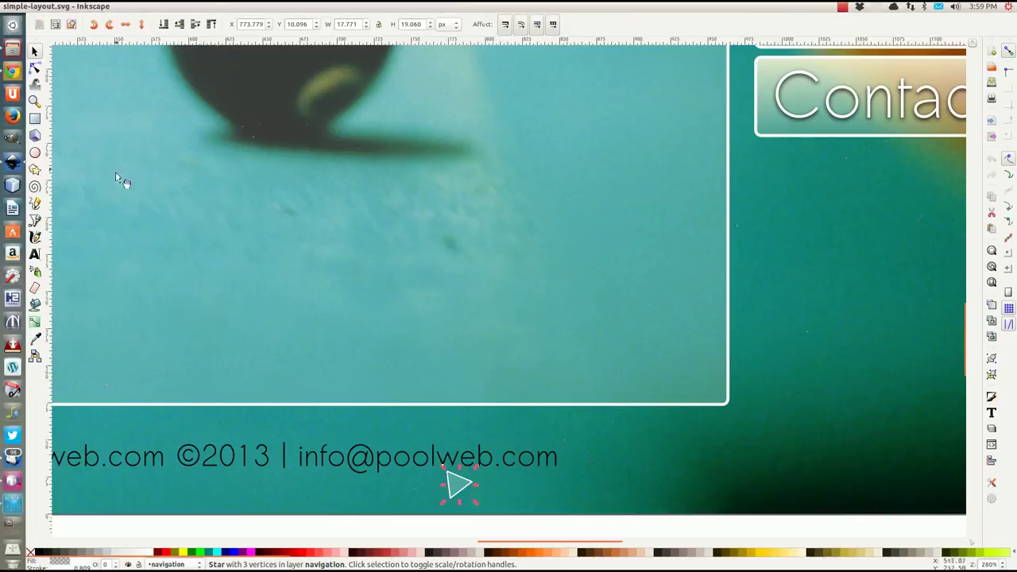
click(14, 50)
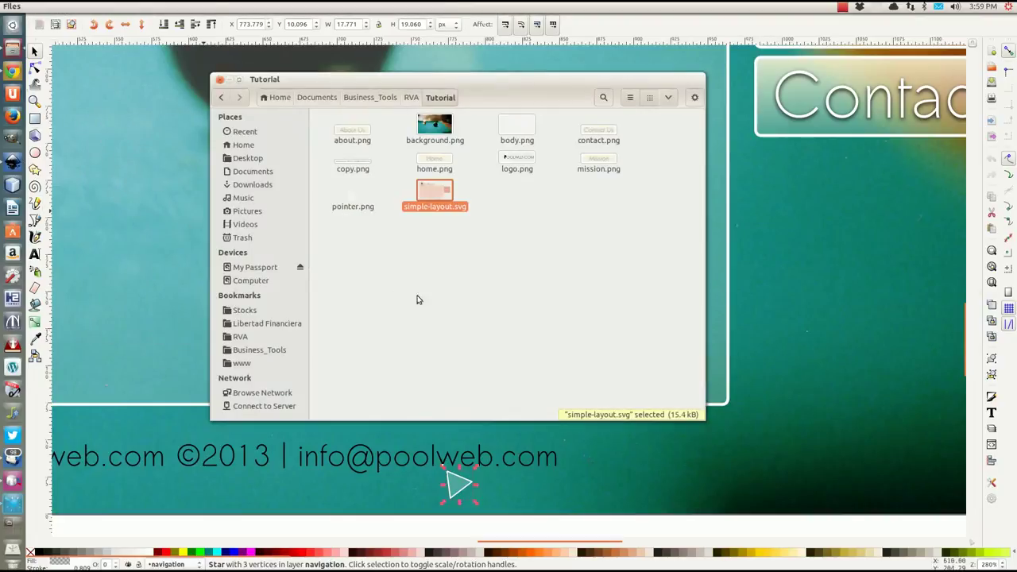
drag(337, 228, 644, 125)
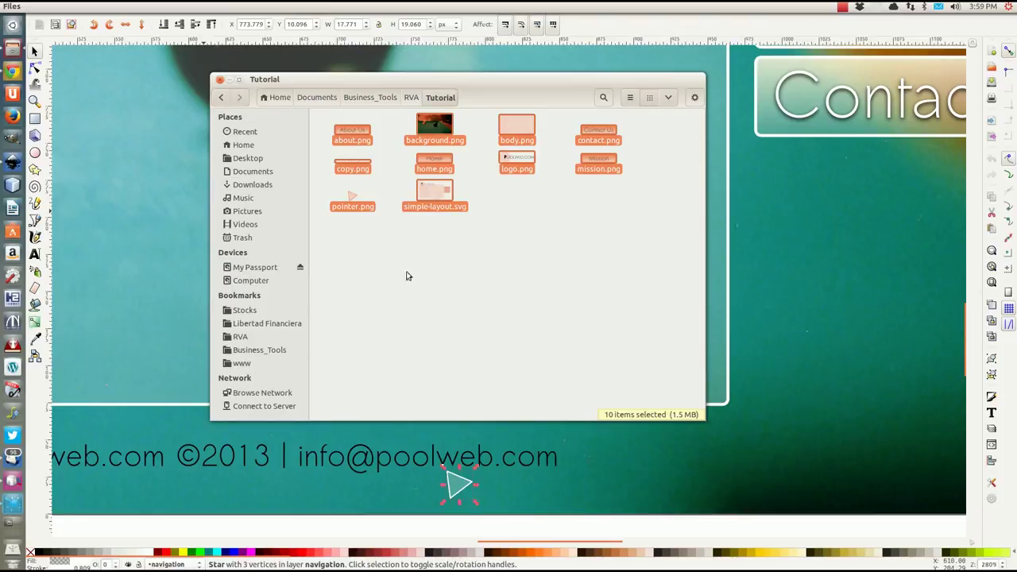
click(242, 362)
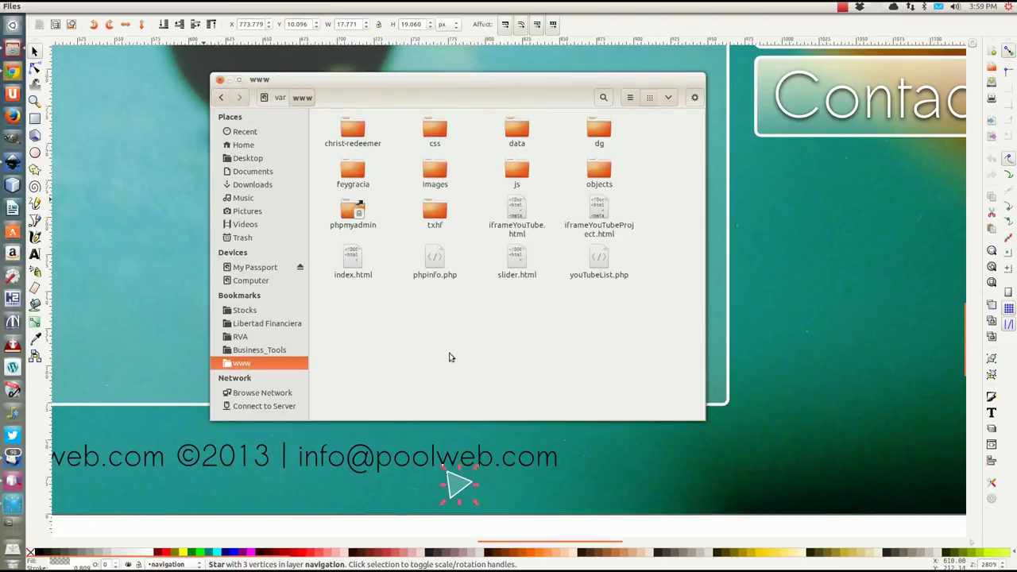
double_click(434, 170)
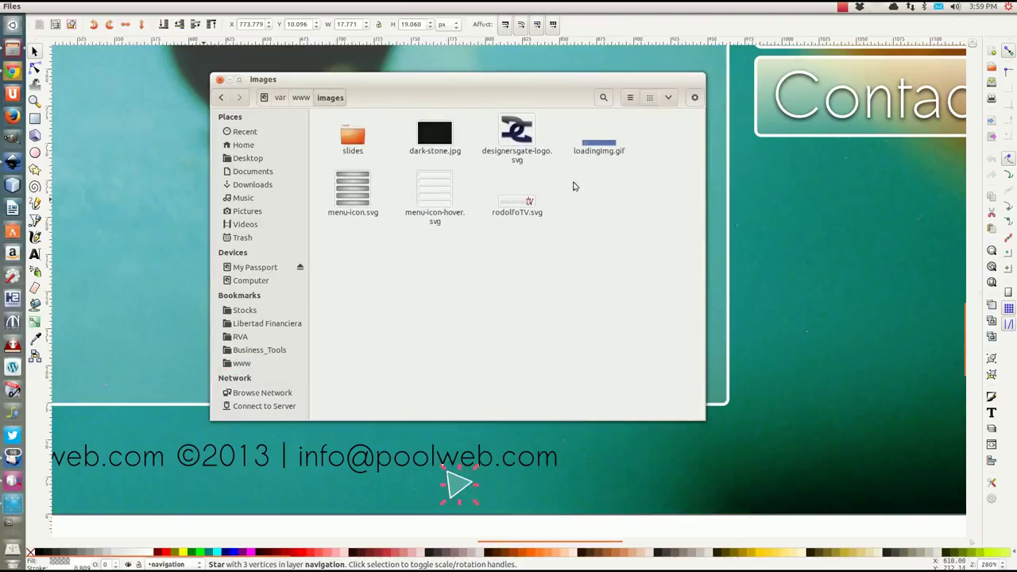
Create a 'tutorial' folder in images, paste the files into it, and close Files.
right_click(527, 307)
click(566, 316)
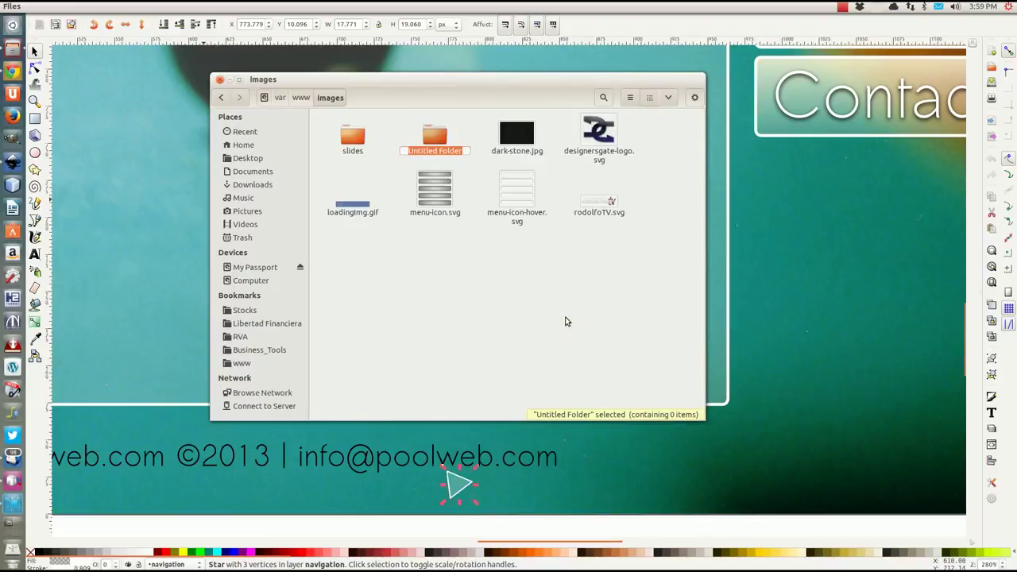
text(tutorial)
click(566, 321)
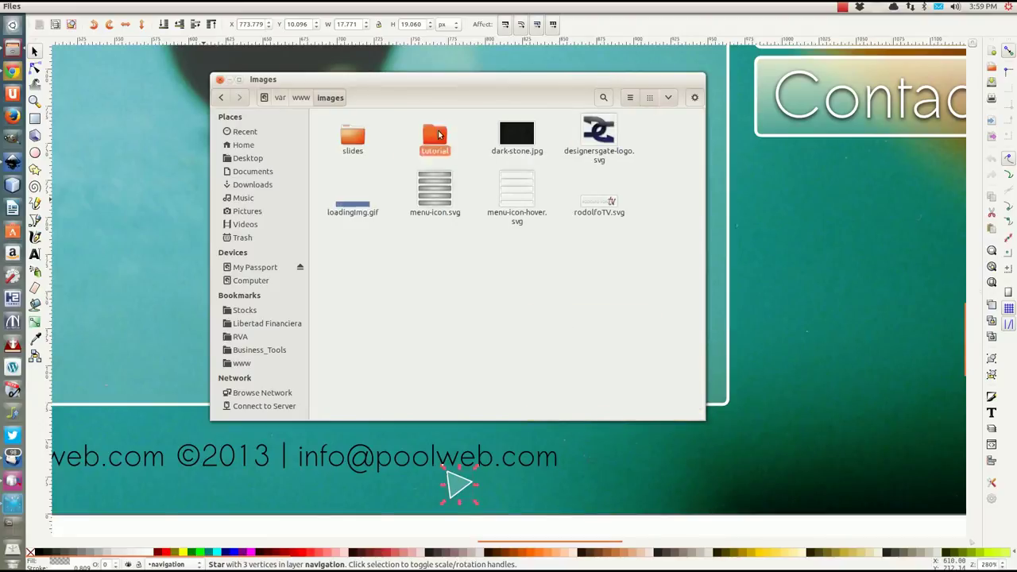
double_click(434, 137)
key(ctrl+v)
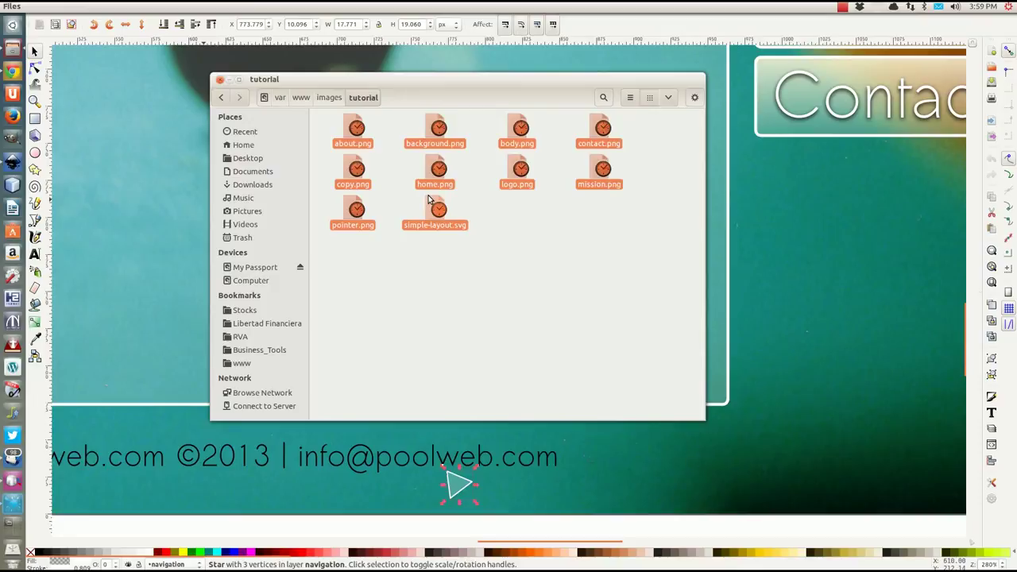
click(482, 267)
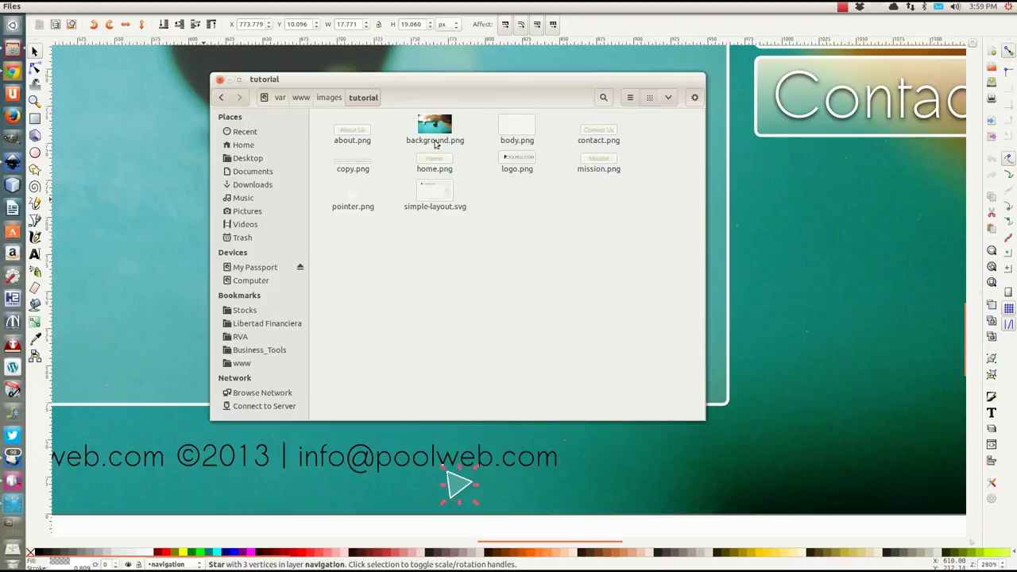
click(220, 79)
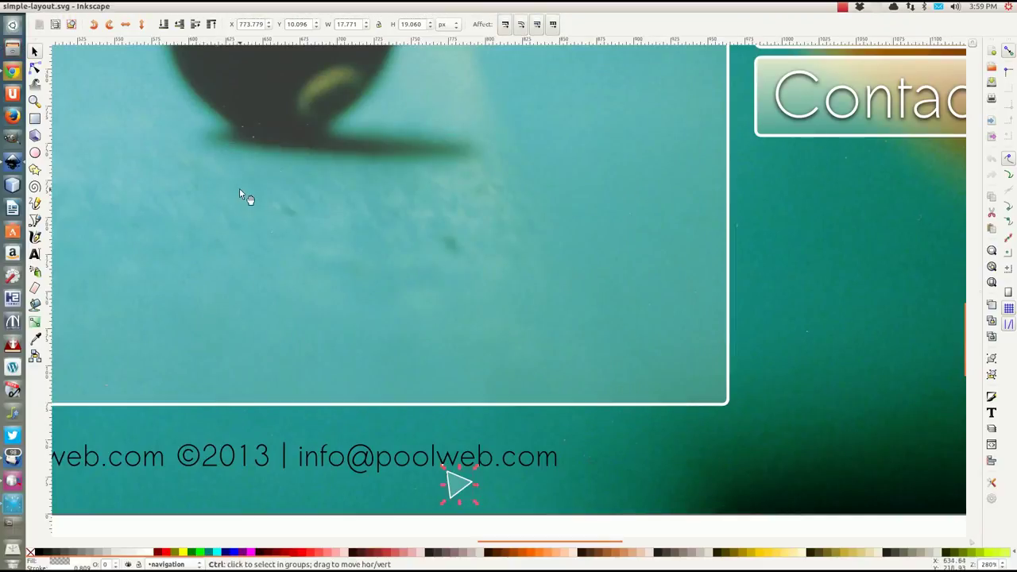
Save the layout document, dismiss the Ubuntu internal-error notice, and launch NetBeans IDE 7.3.1.
key(ctrl+s)
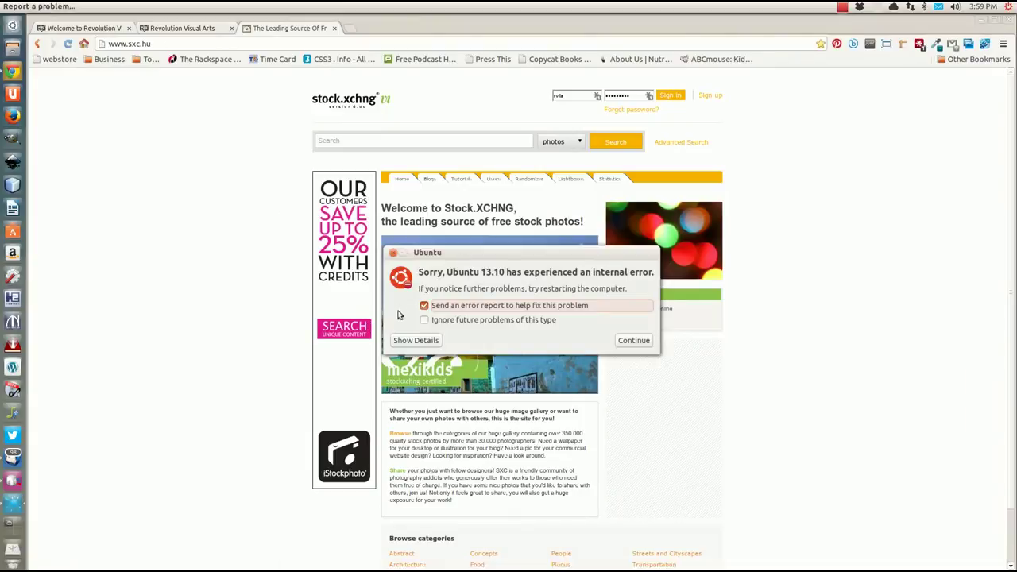
click(634, 341)
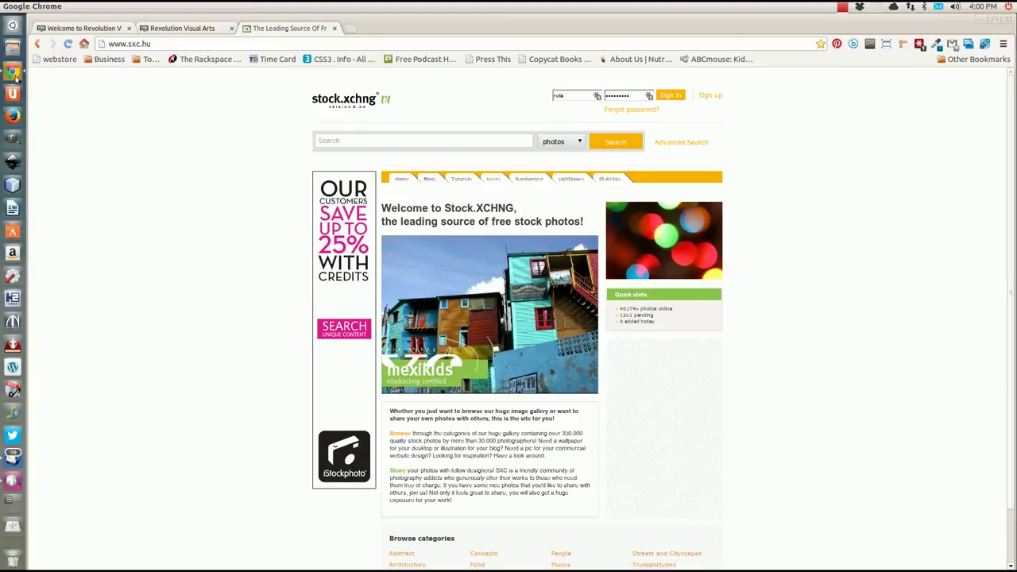
click(13, 184)
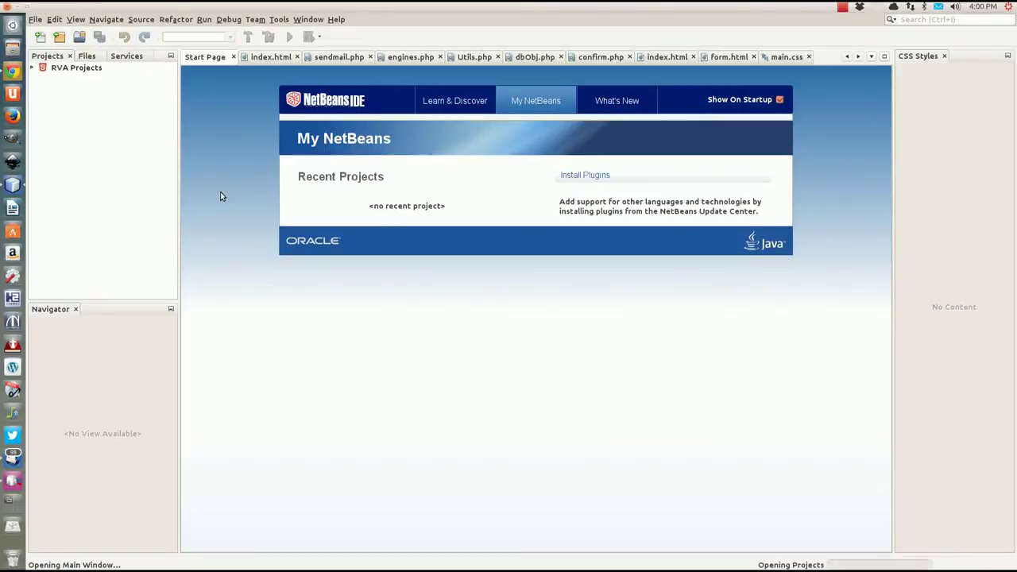
Expand RVA Projects and browse its feygracia and images folders in the project tree.
click(33, 71)
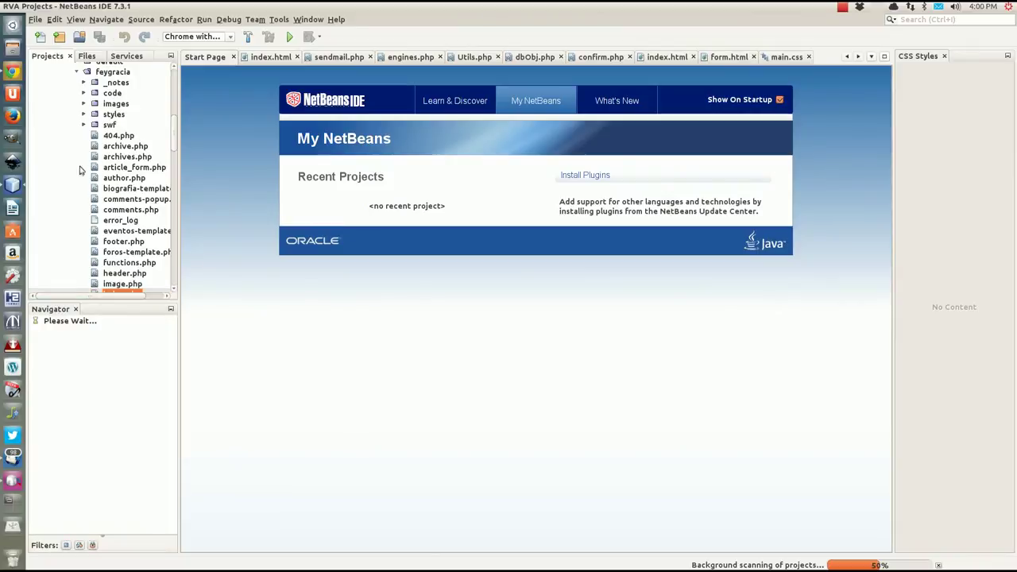
scroll(102, 198, down, 4)
scroll(102, 198, up, 5)
scroll(91, 175, up, 5)
scroll(79, 155, up, 5)
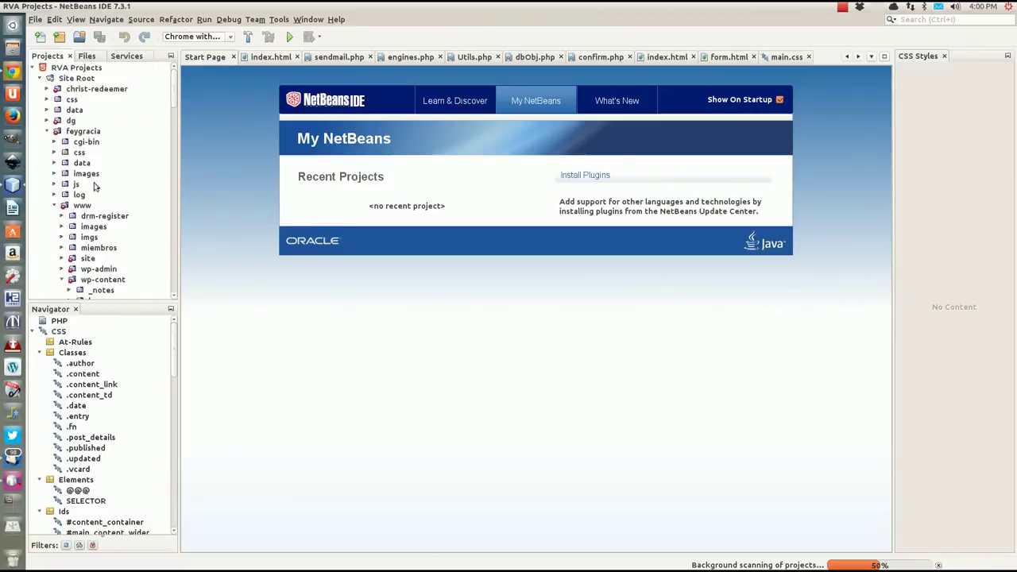
click(47, 131)
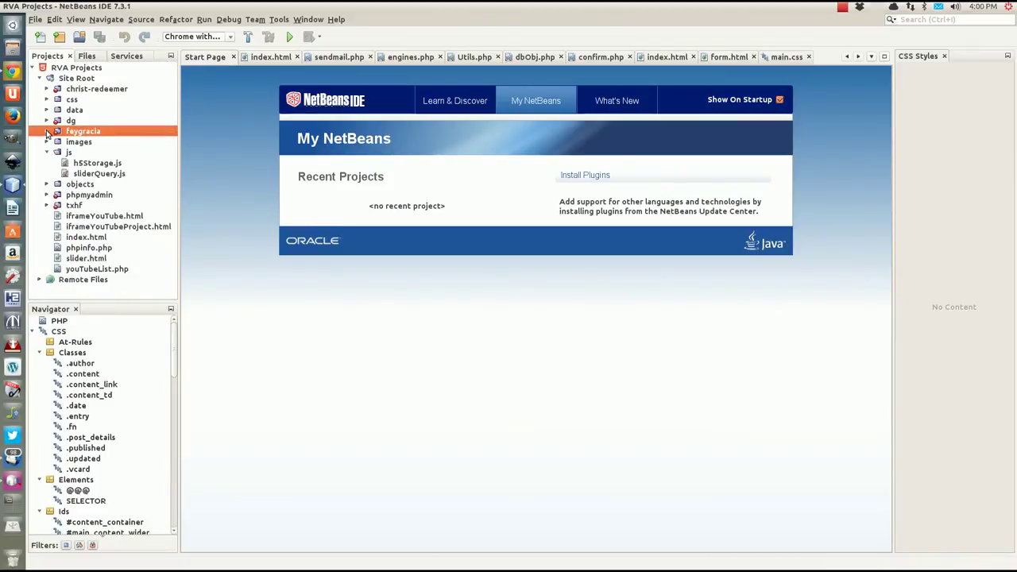
click(47, 141)
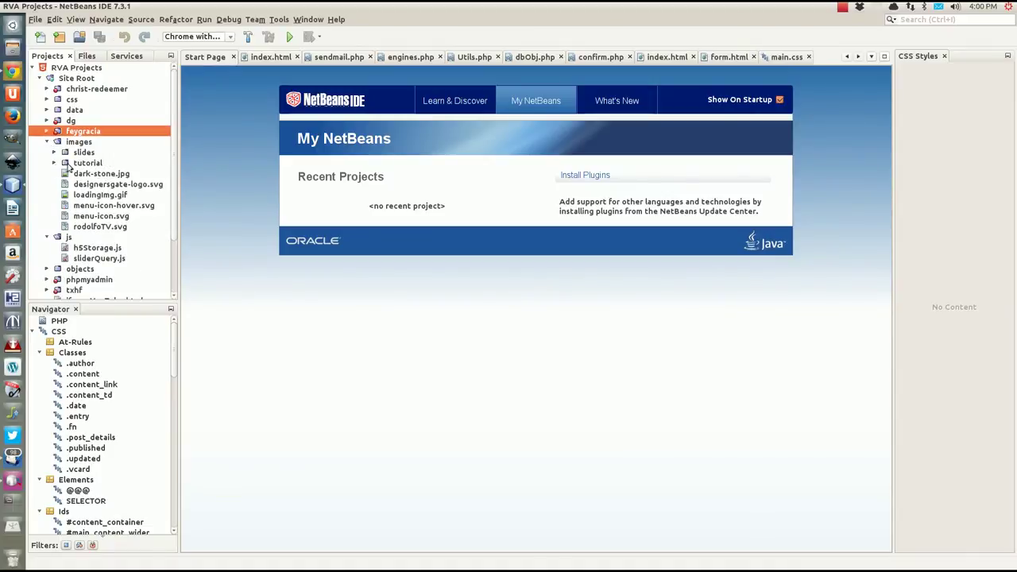
click(47, 141)
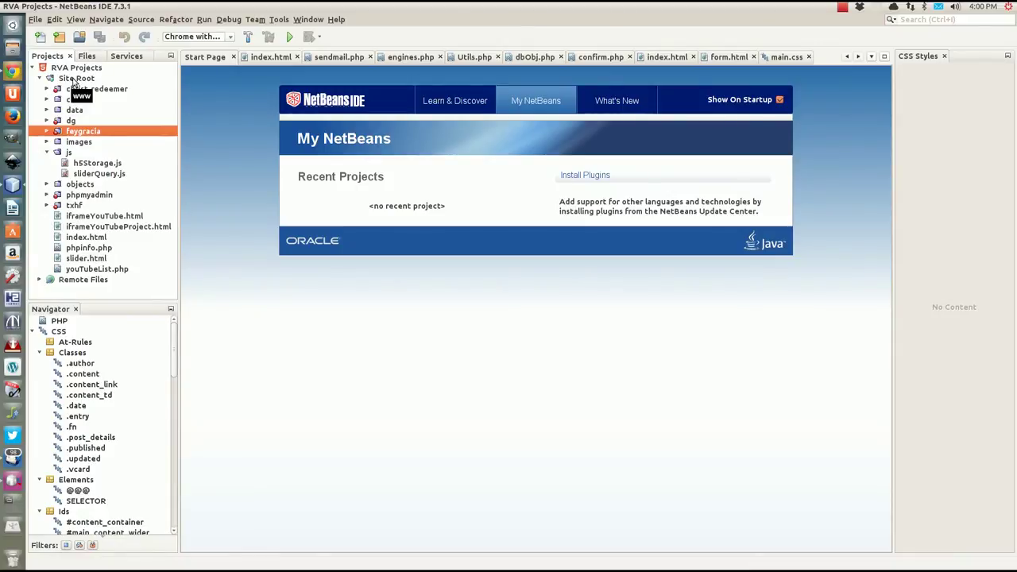
Create a new HTML file named inkscape_layout under Site Root.
right_click(73, 80)
mouse_move(86, 85)
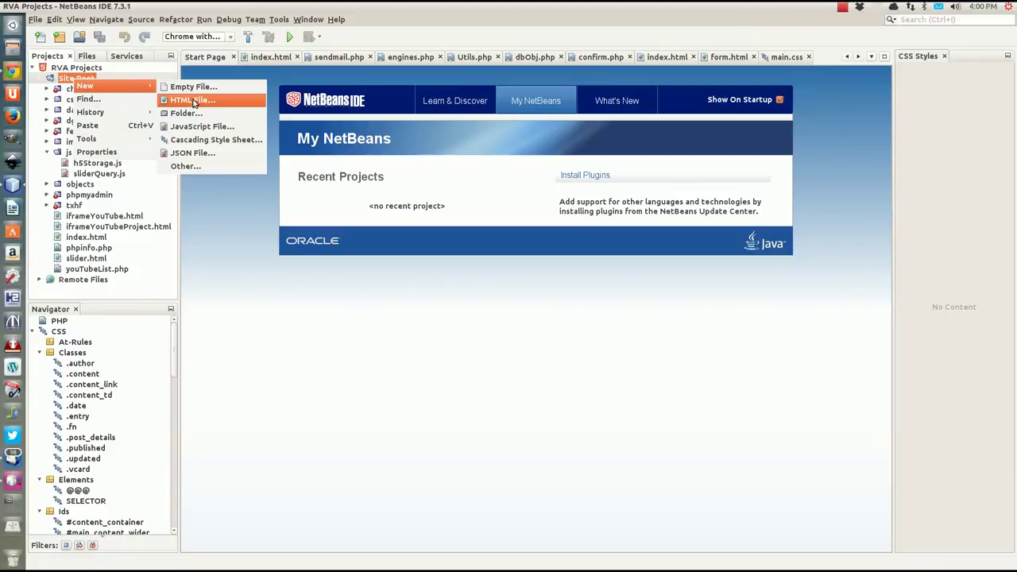
click(193, 101)
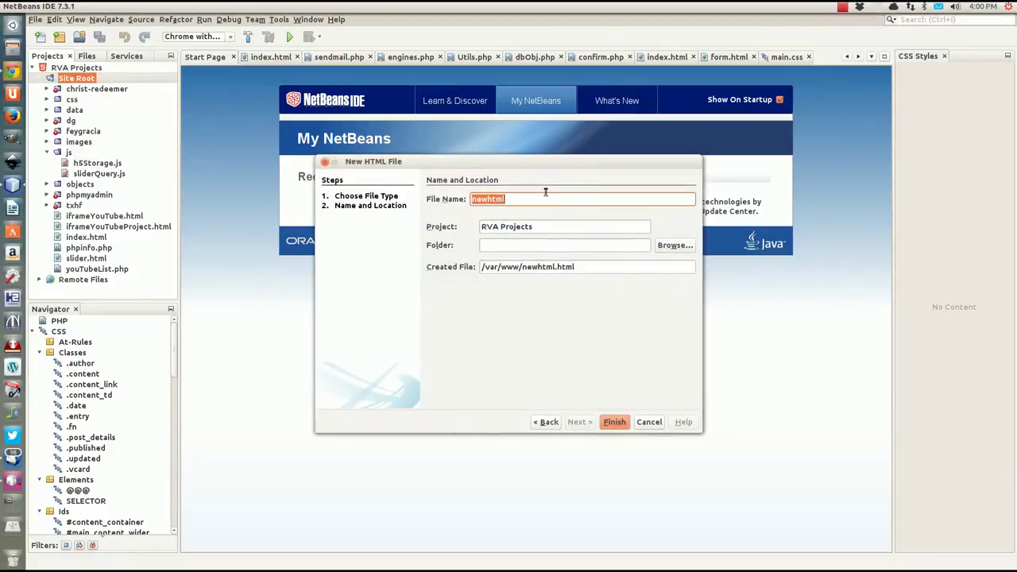
text(i)
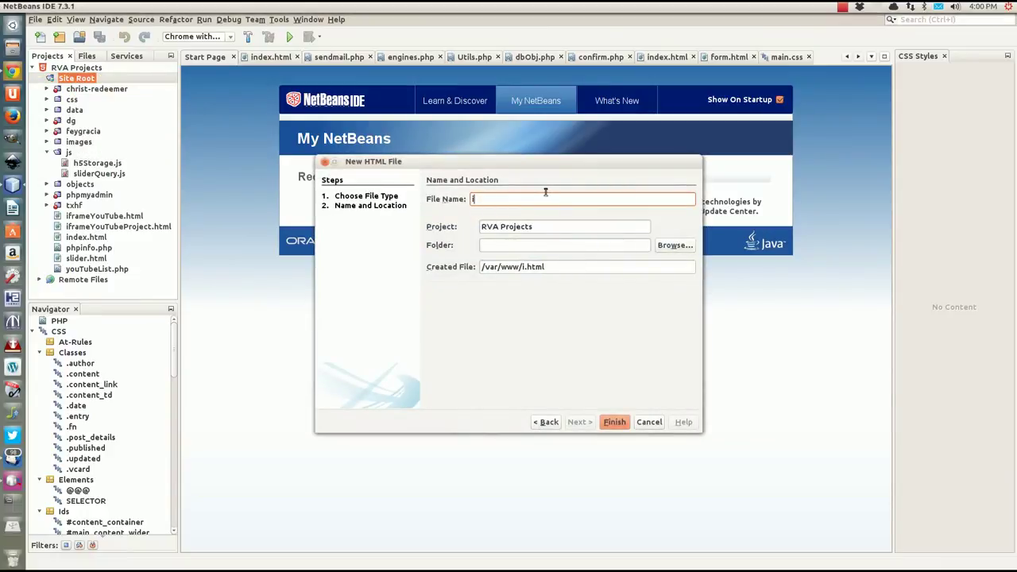
text(nksc)
text(ape_)
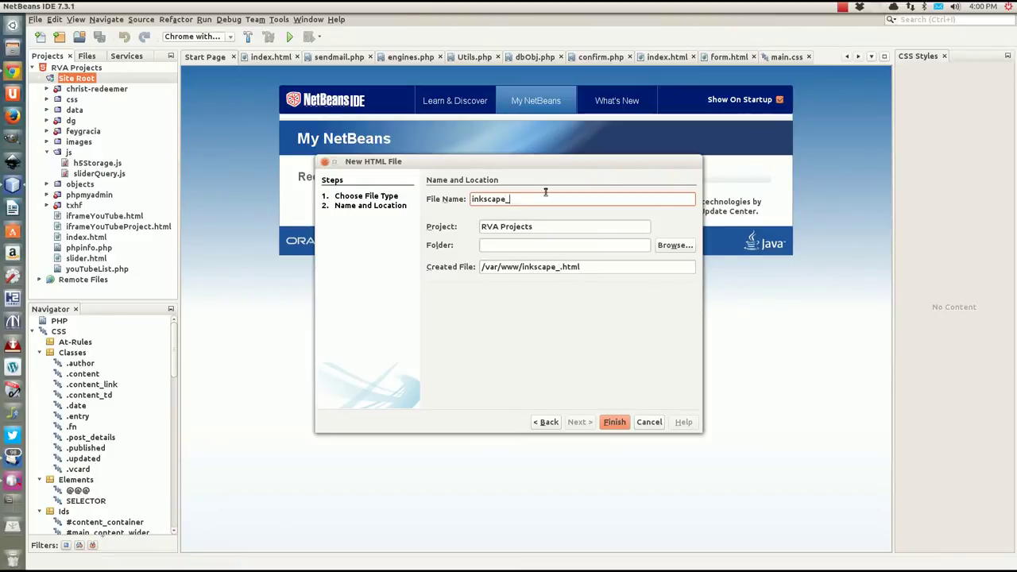
text(layout)
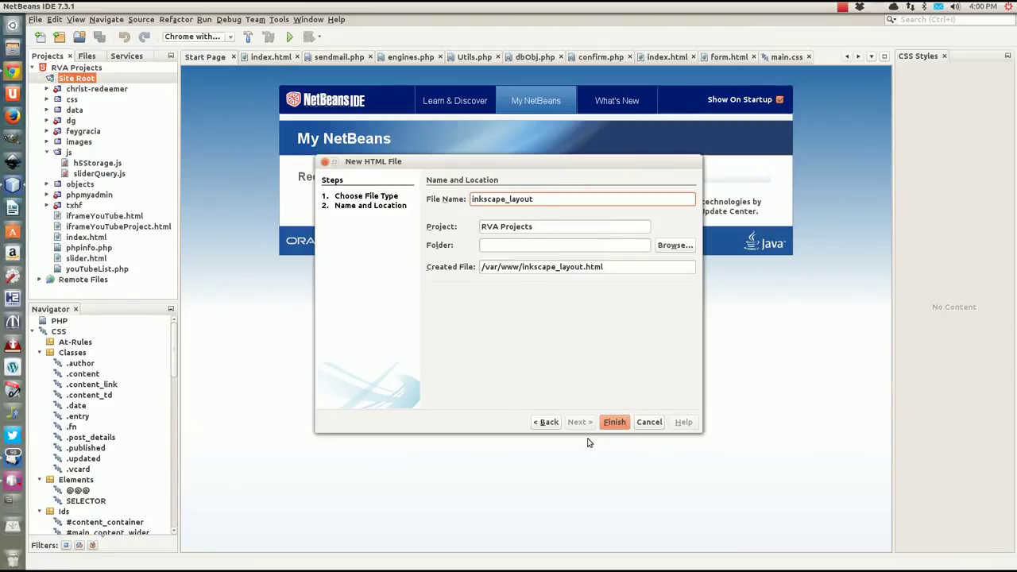
click(614, 422)
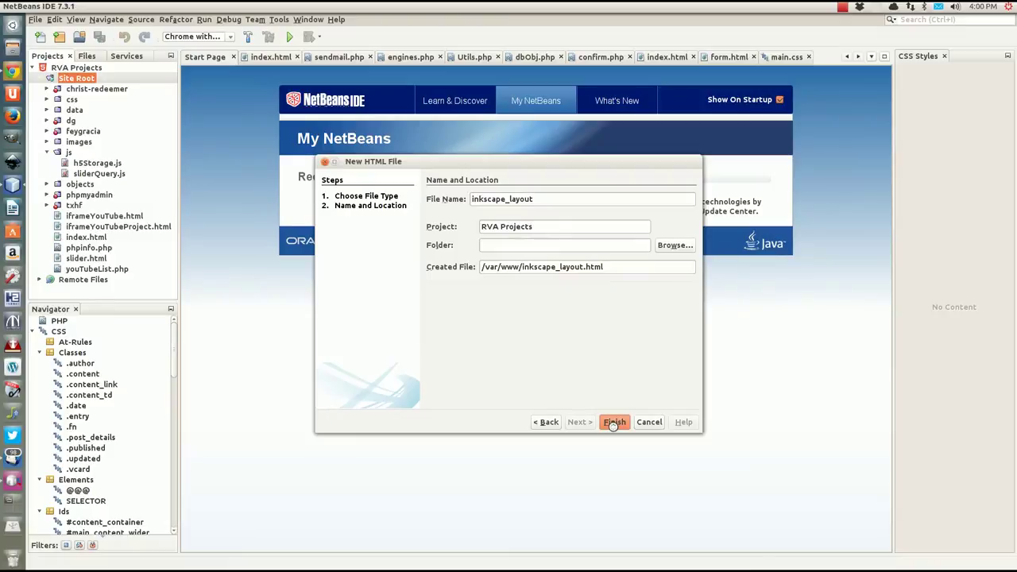
click(614, 424)
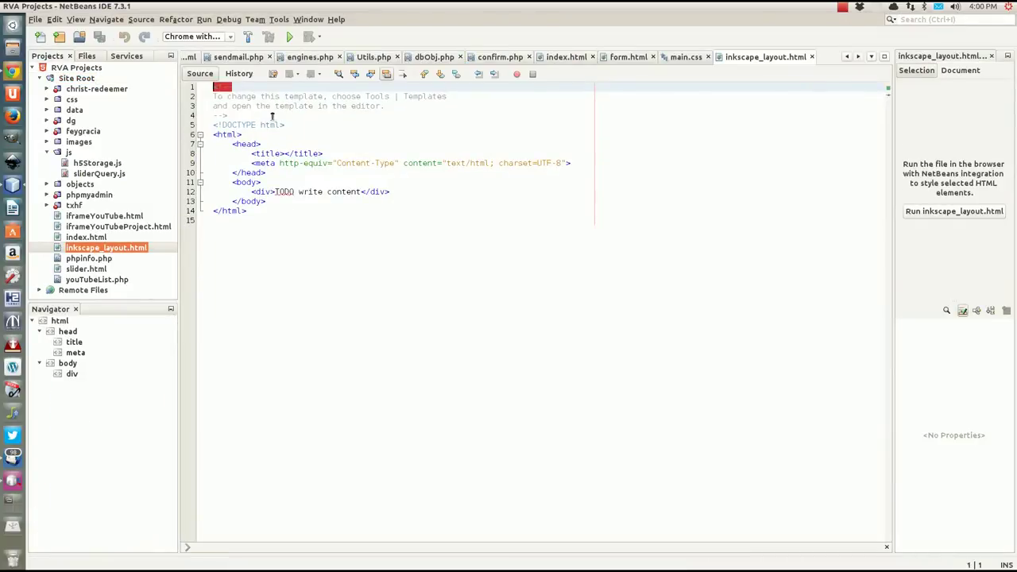
Delete the template comment and the leftover empty line at the top of the file.
drag(231, 117, 162, 54)
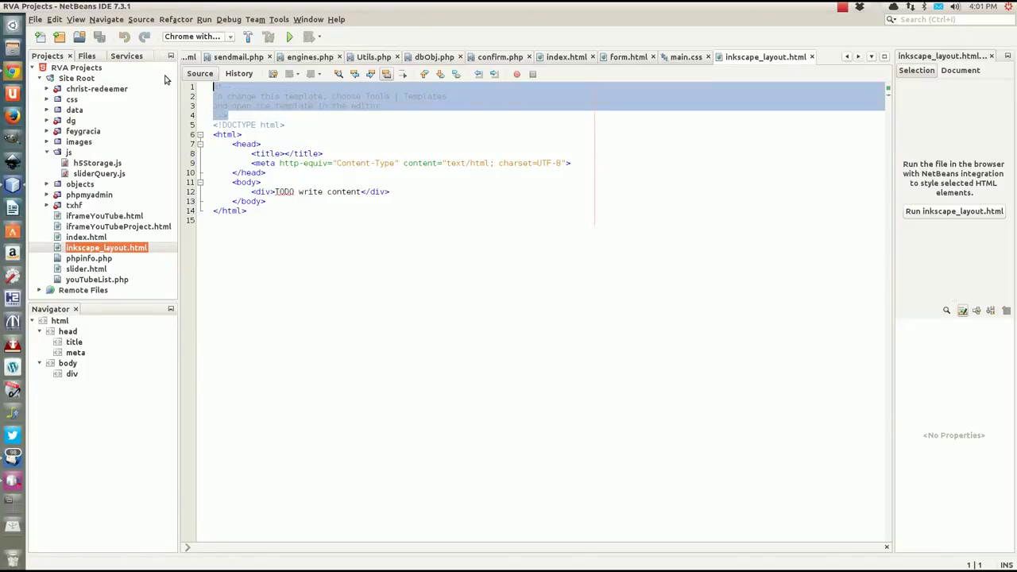
key(Delete)
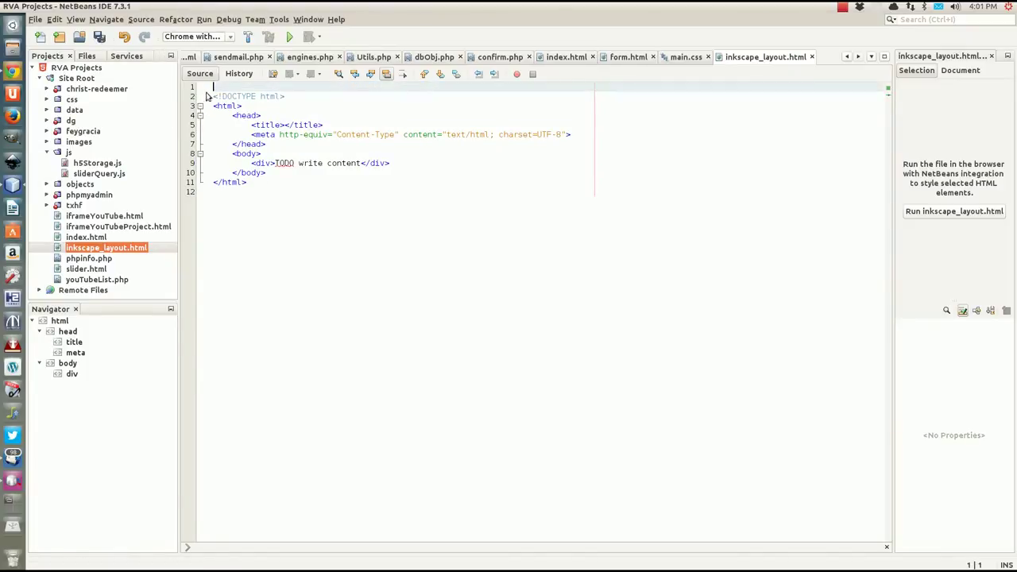
key(Delete)
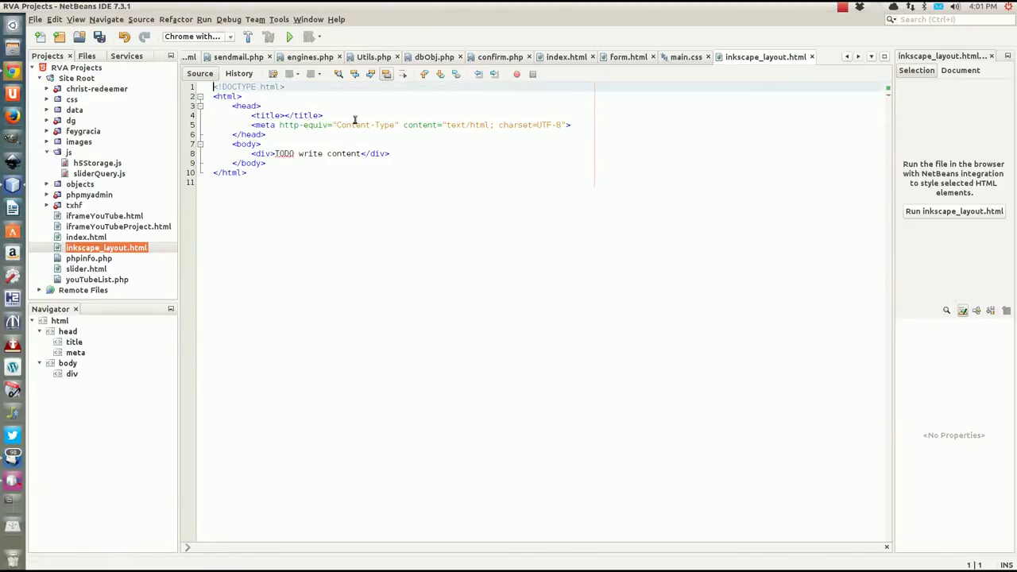
Set the title to 'Inkscape Layout Tutorial' and add a blank line after the meta tag.
click(287, 115)
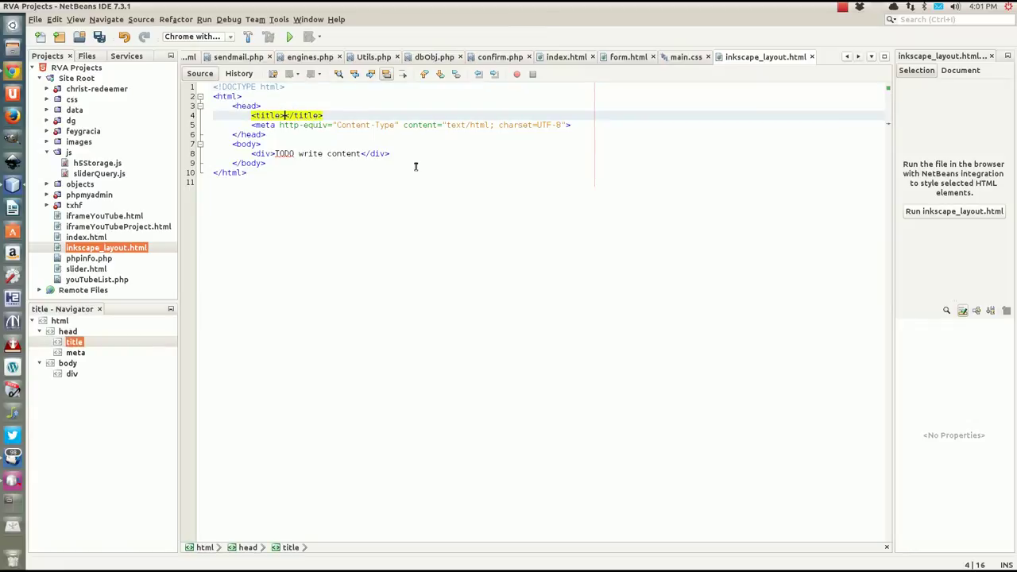
text(Inksca)
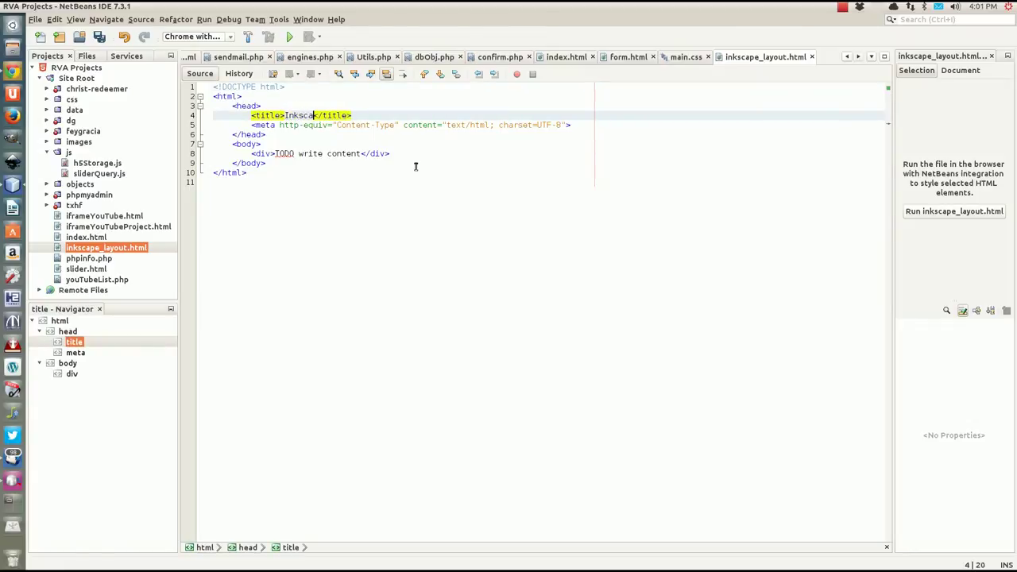
text(pe Layout)
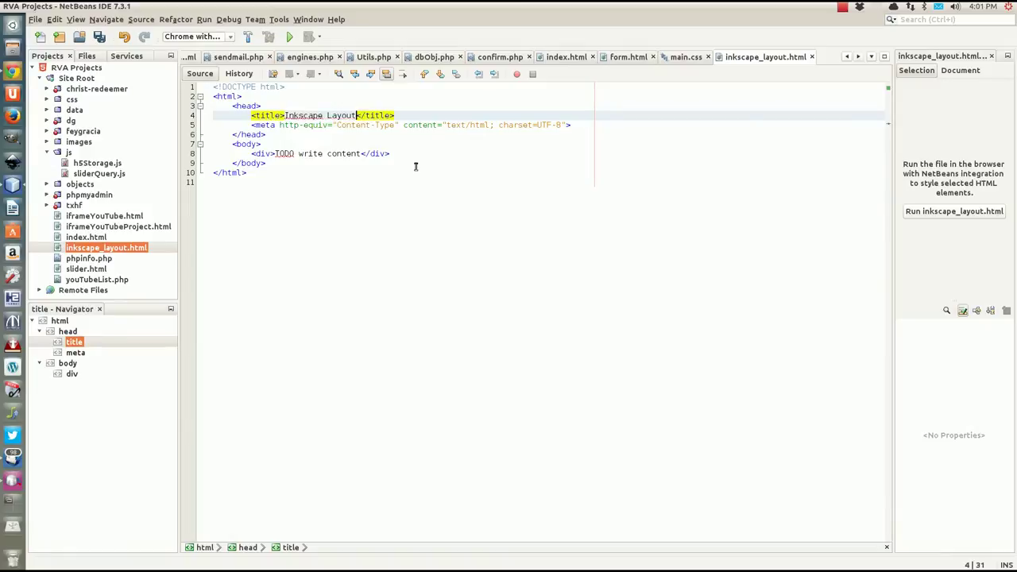
text( Tutrial)
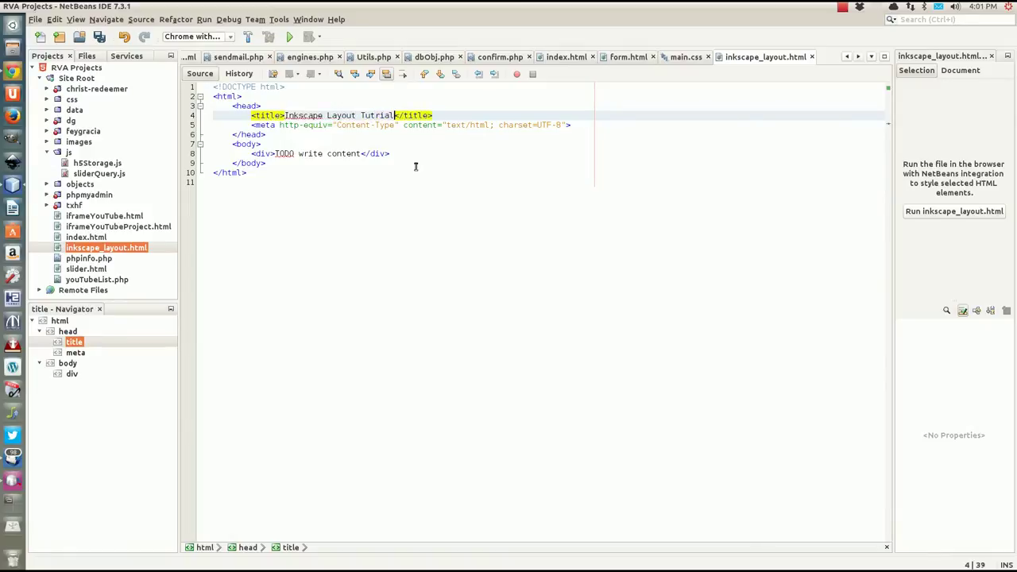
key(BackSpace)
key(BackSpace)
key(BackSpace)
key(BackSpace)
text(orial)
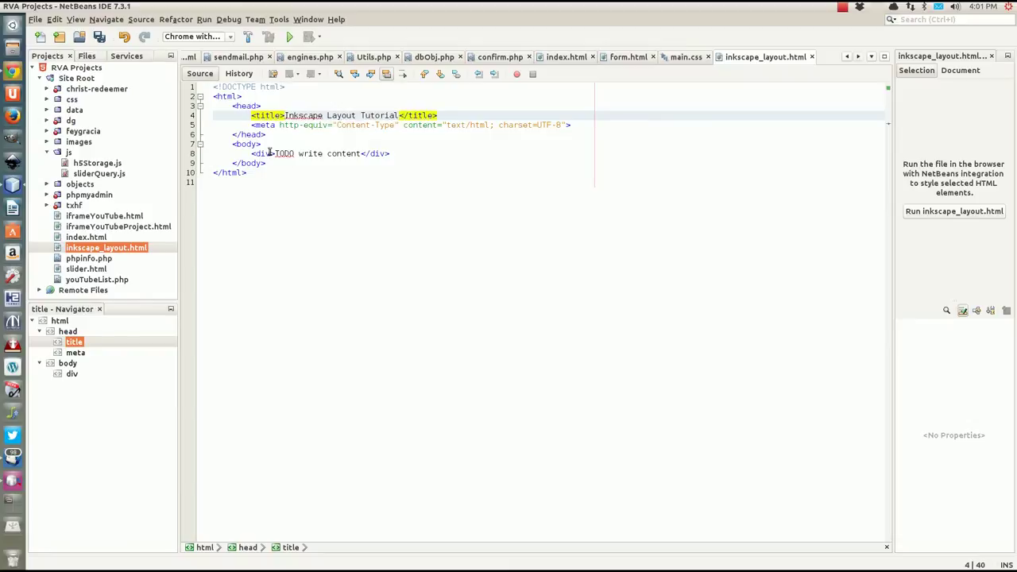
click(572, 125)
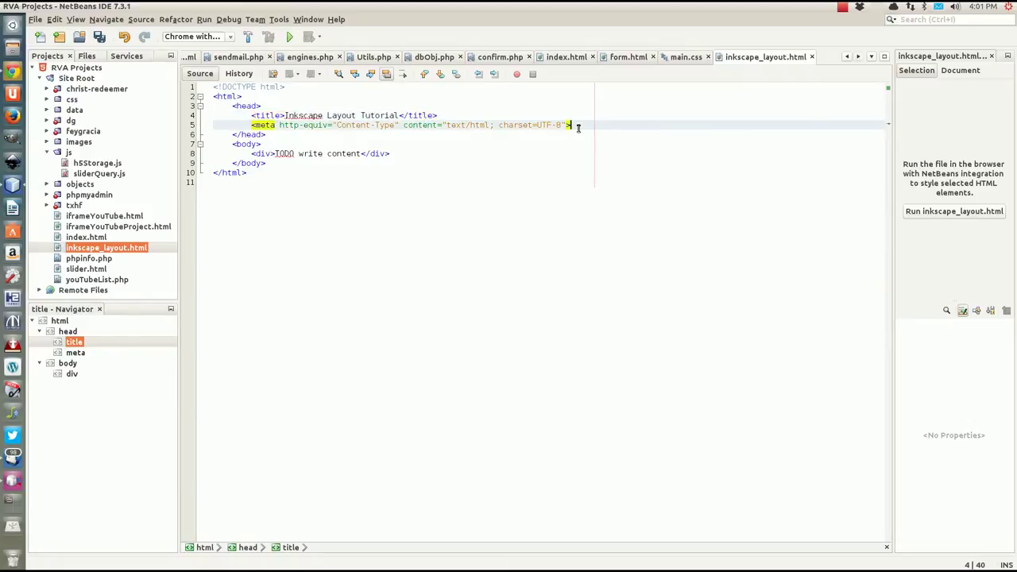
key(Return)
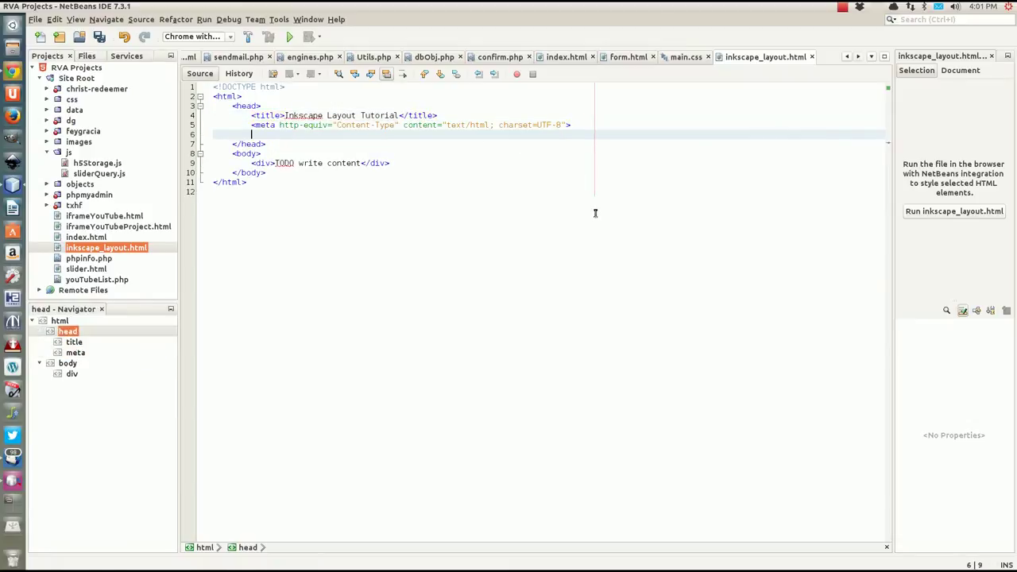
Add an empty <style type="text/css"> block after the meta tag.
text(<sty)
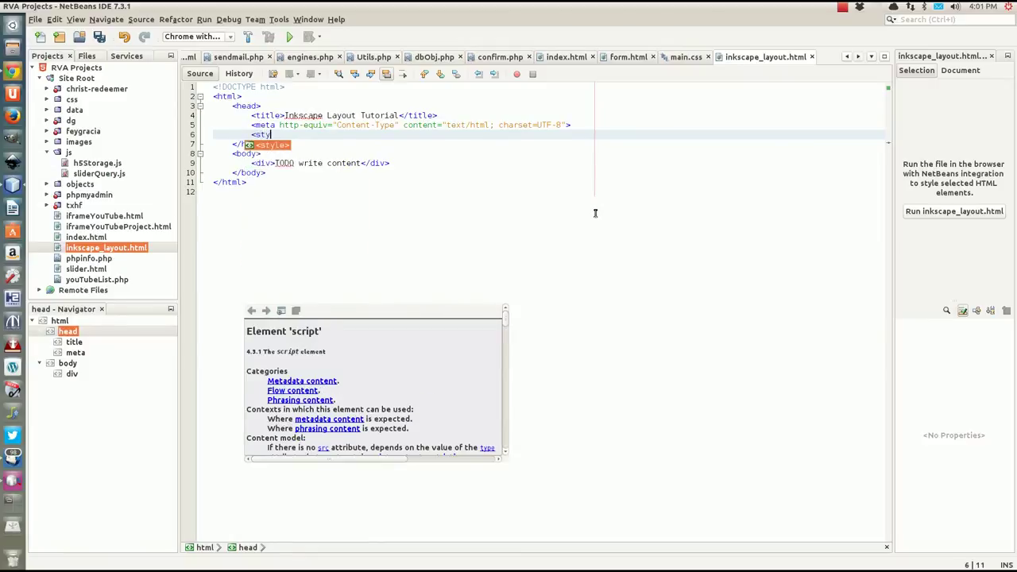
text(le)
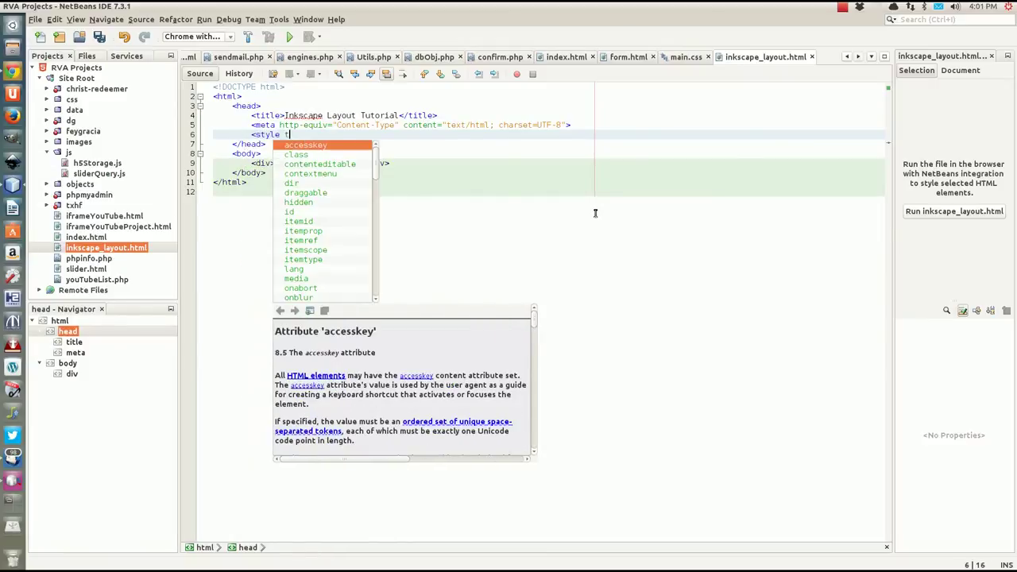
text( type=")
key(Return)
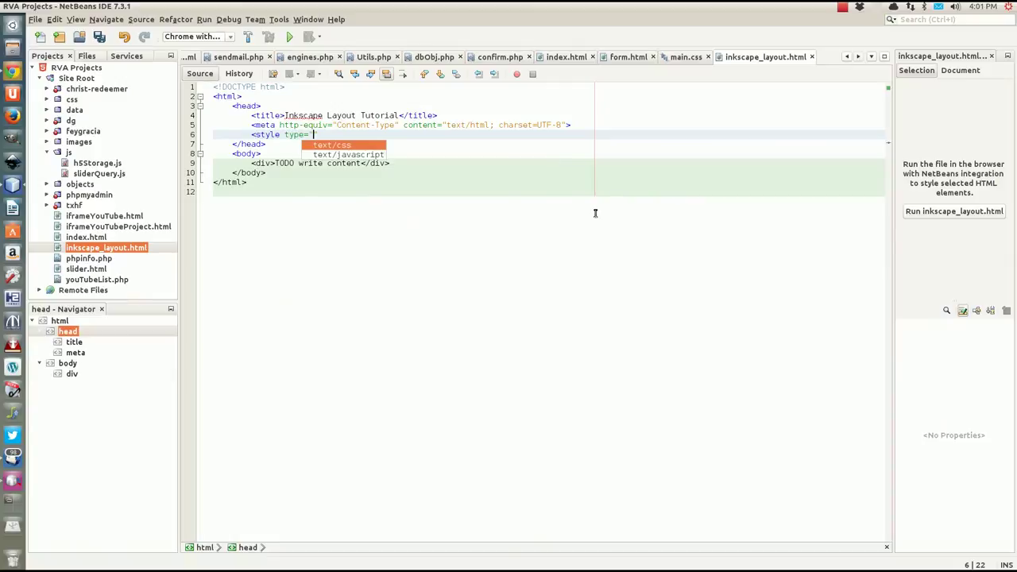
key(Return)
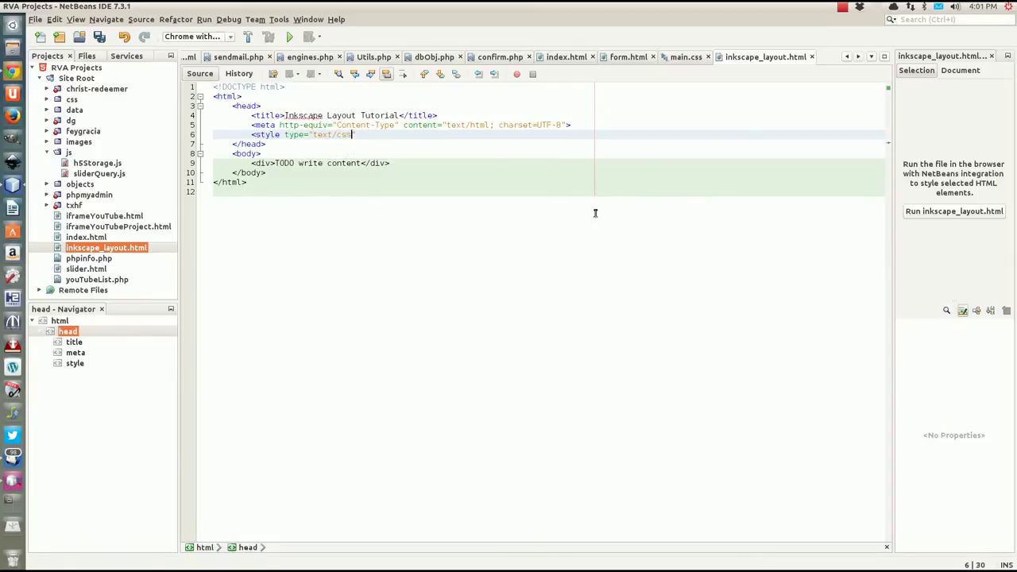
text(></style>)
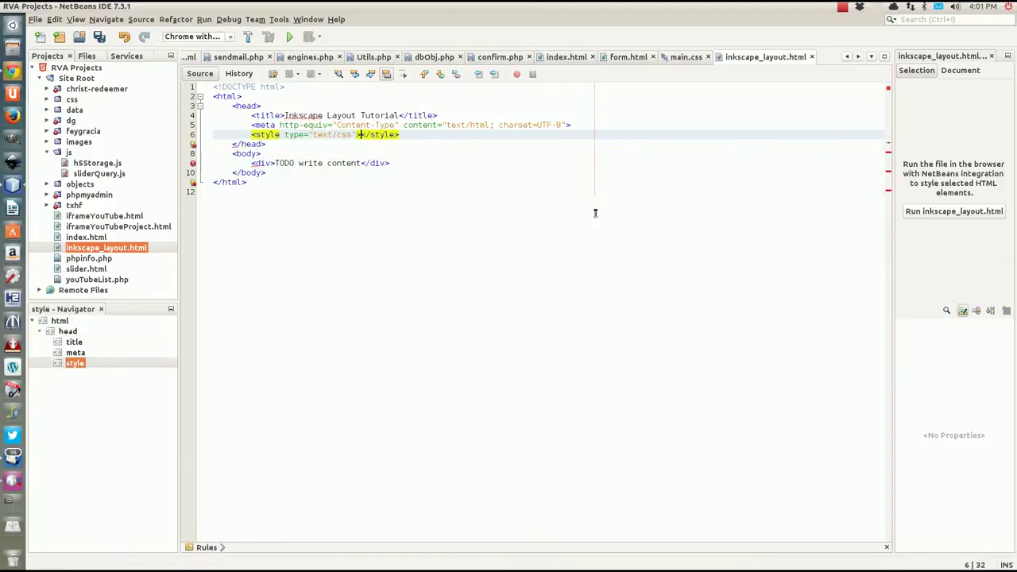
key(Return)
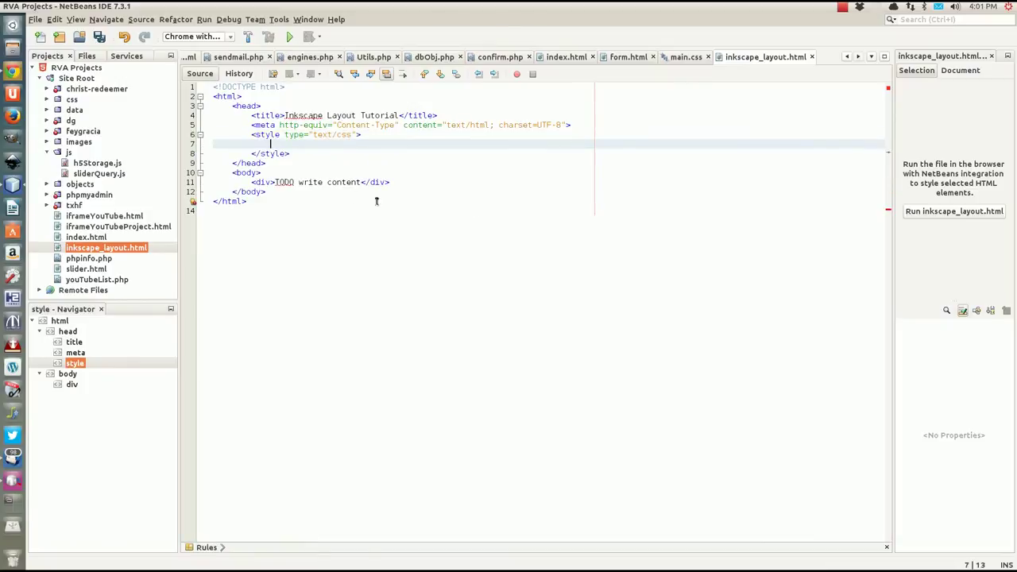
Insert an empty <script></script> pair on a new line after the meta tag.
click(466, 135)
click(584, 125)
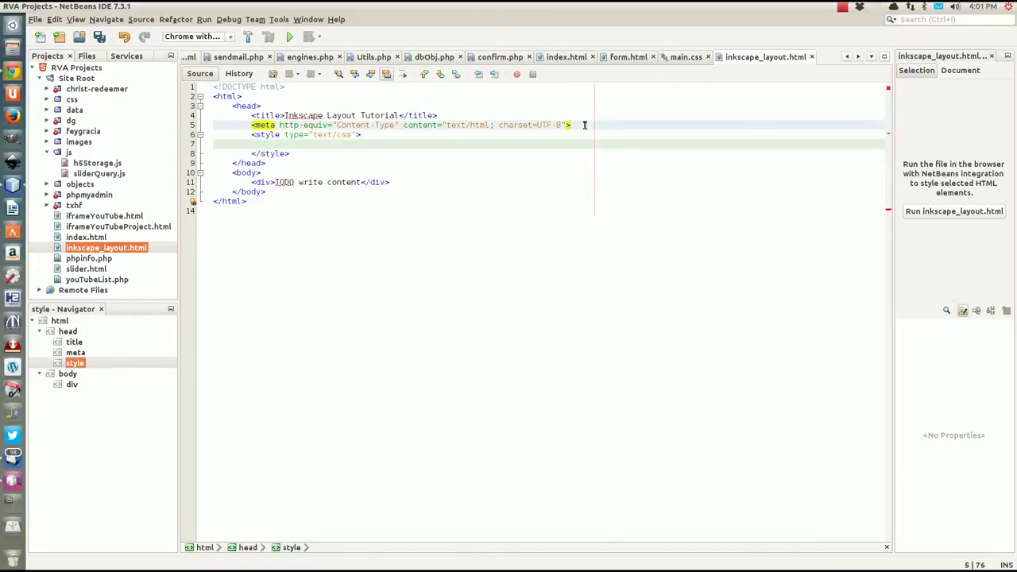
key(Return)
key(ctrl+space)
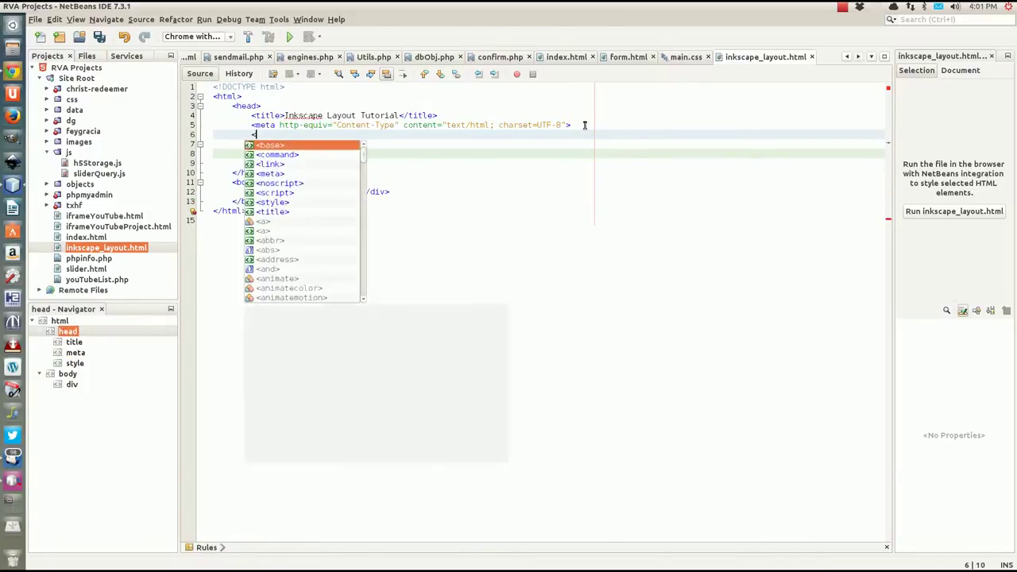
text(<script)
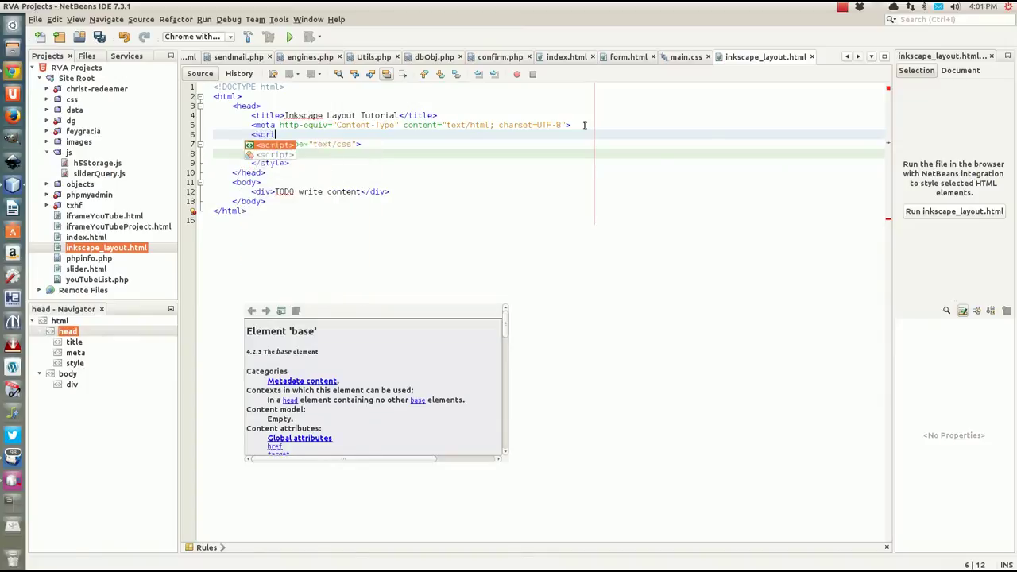
text(>)
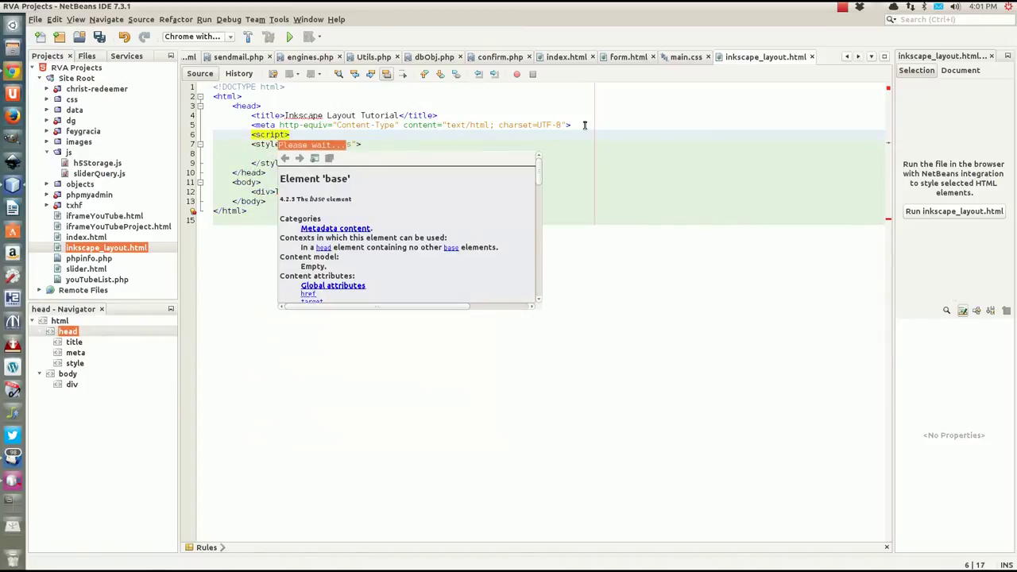
key(BackSpace)
text(</script)
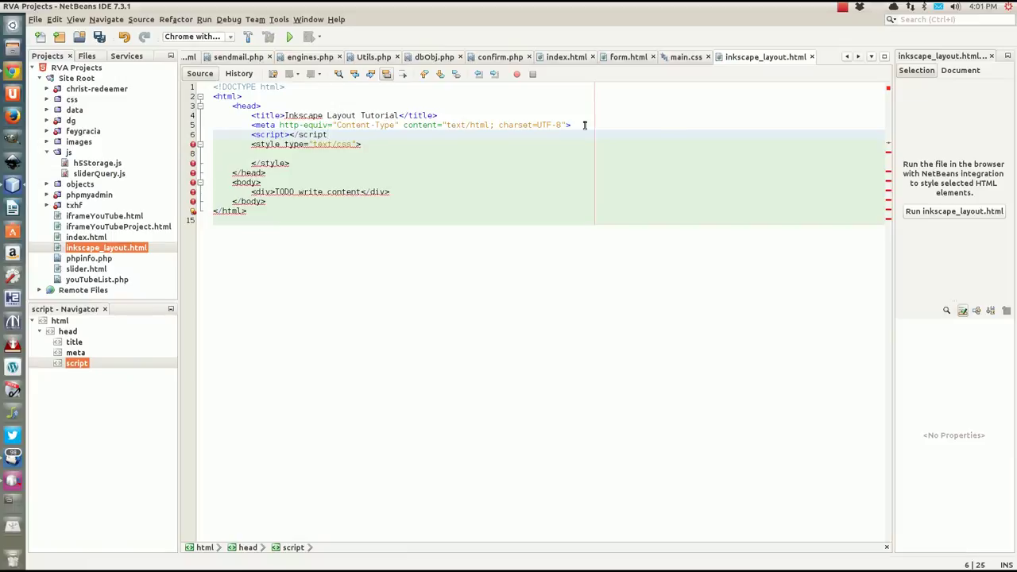
text(>)
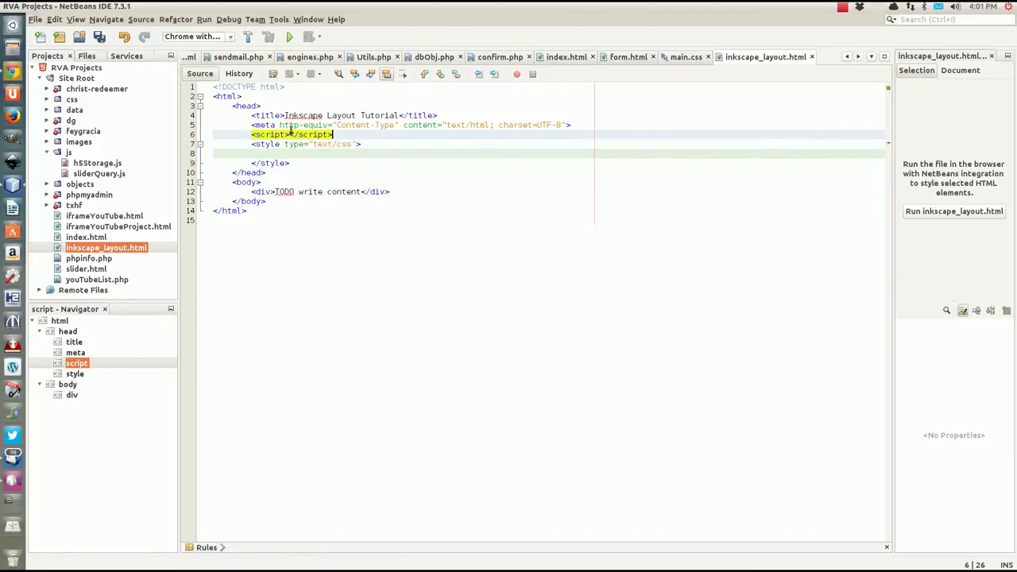
Give the script tag type text/javascript, with blank lines inside it and after the meta tag.
click(290, 134)
text(type=)
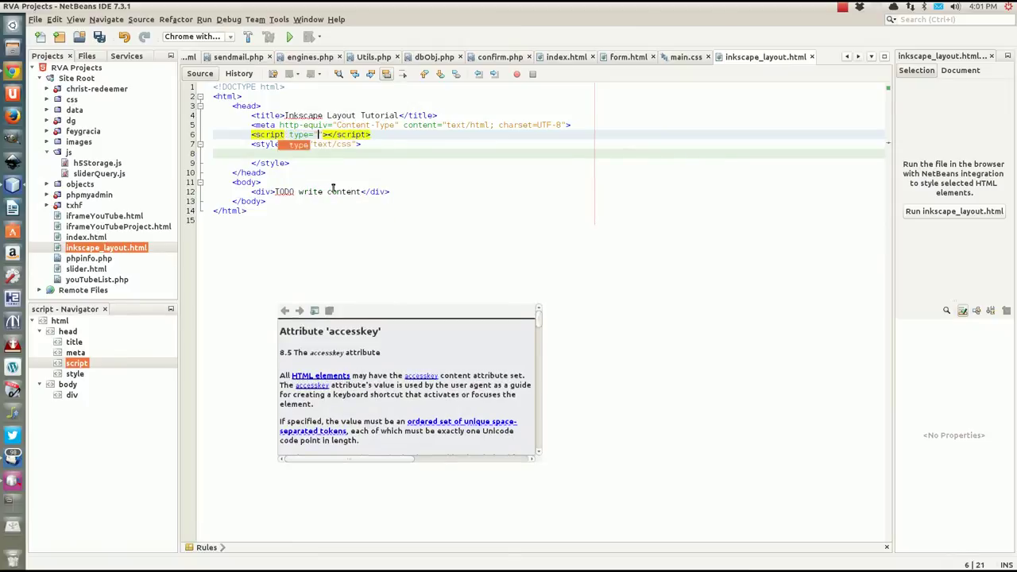
key(Down)
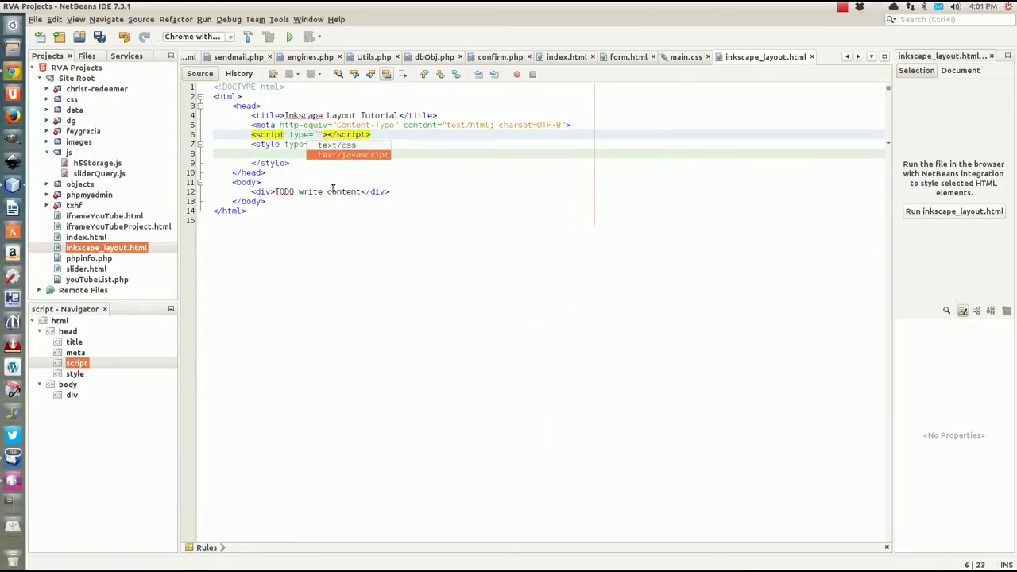
key(Return)
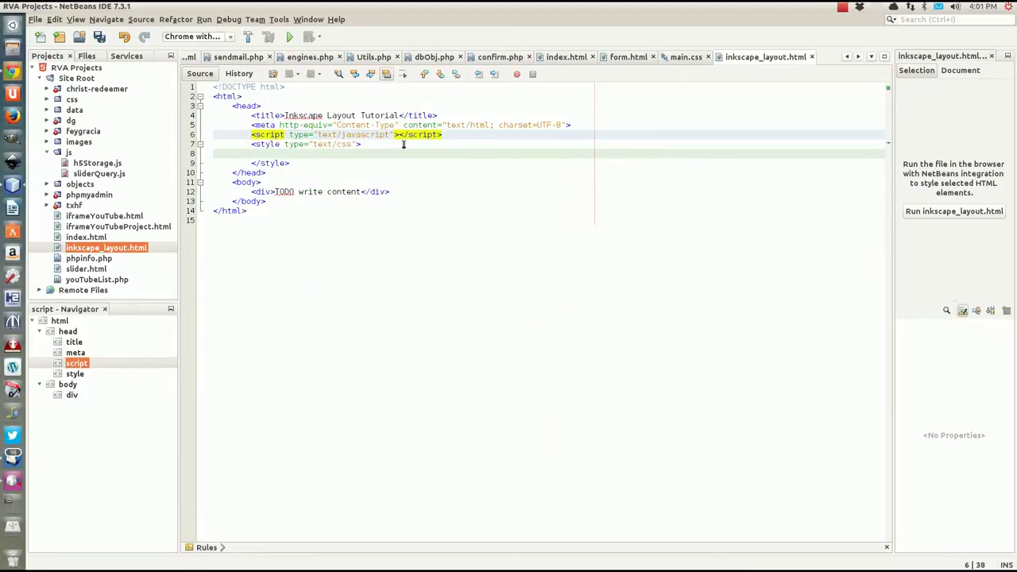
key(Return)
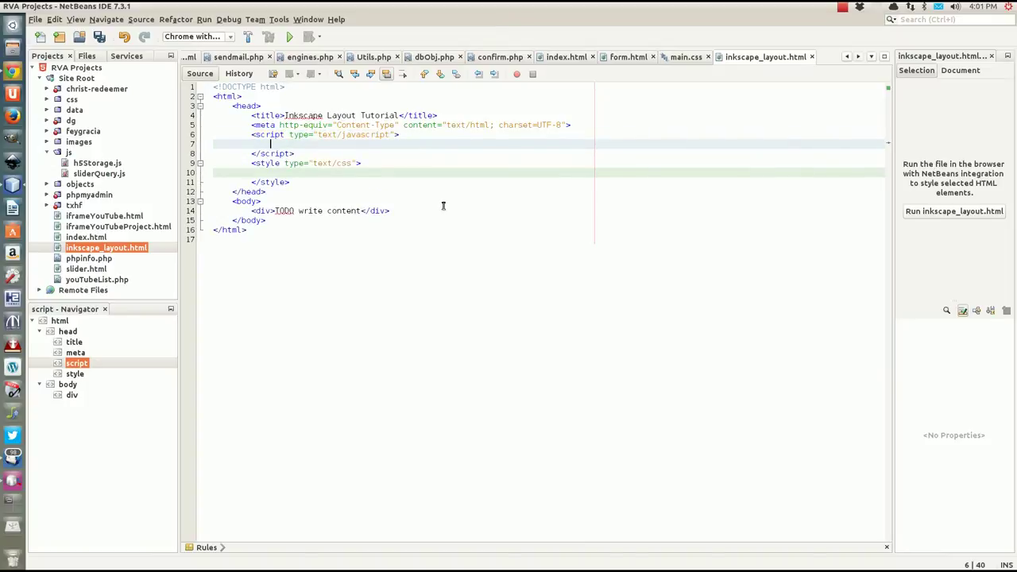
click(569, 127)
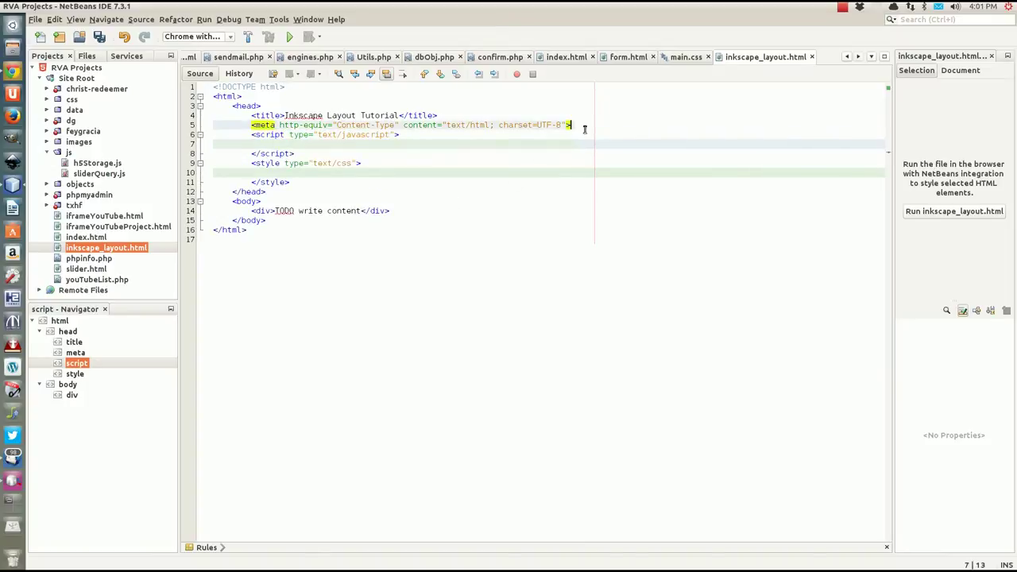
key(Return)
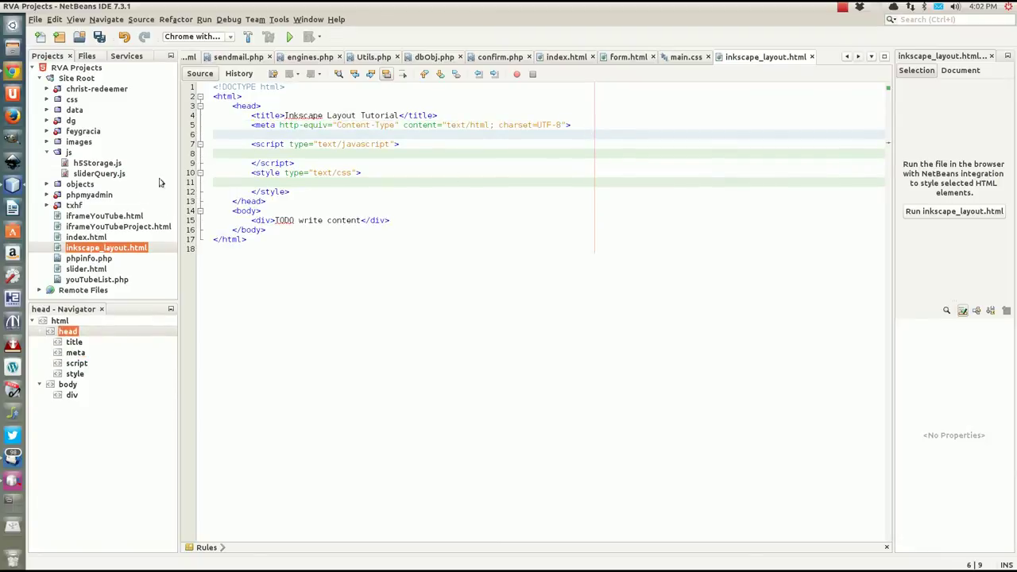
Search Google for 'google jquery' from a new Chrome tab.
click(16, 73)
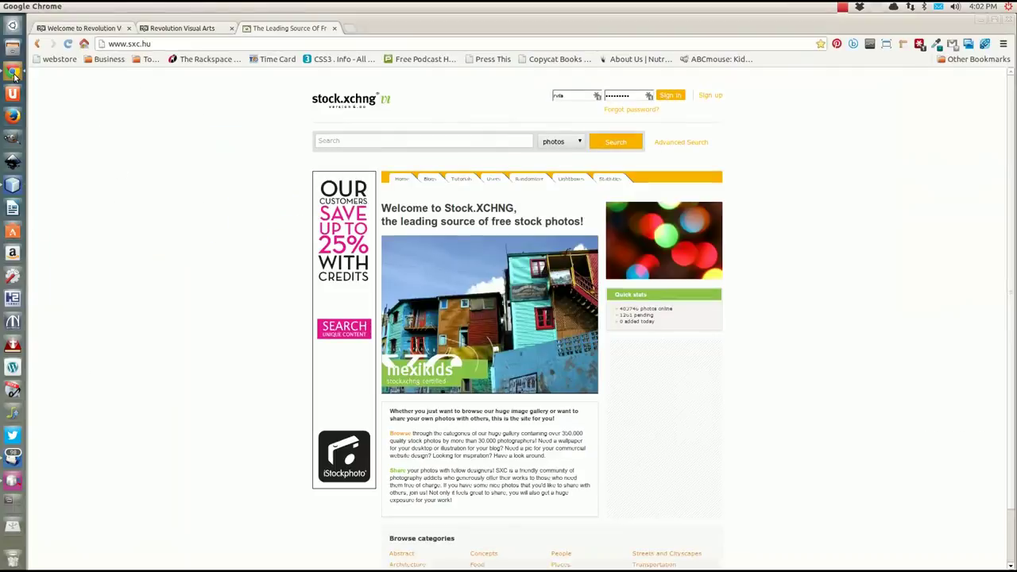
click(349, 29)
text(gog)
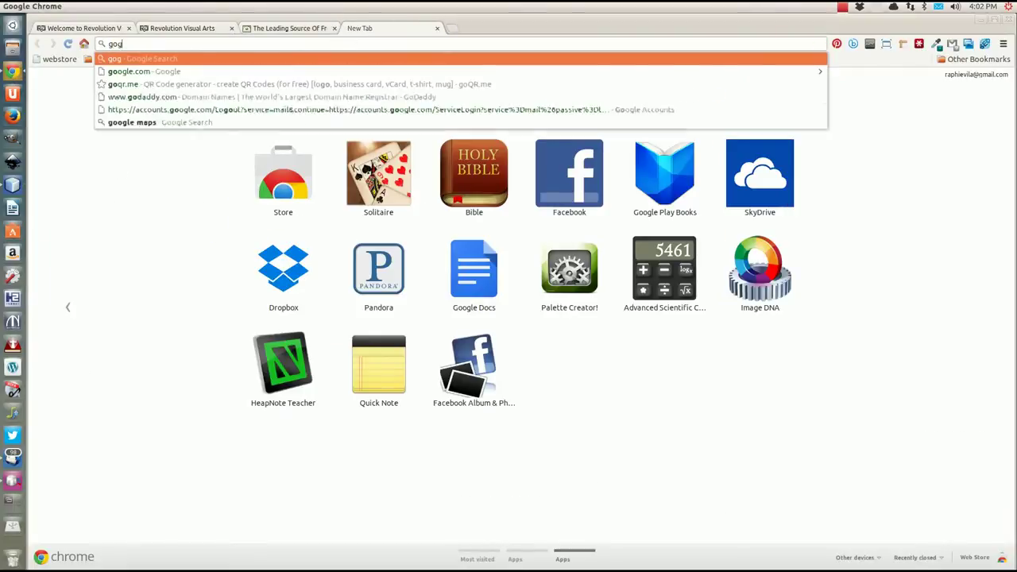
text(oogle)
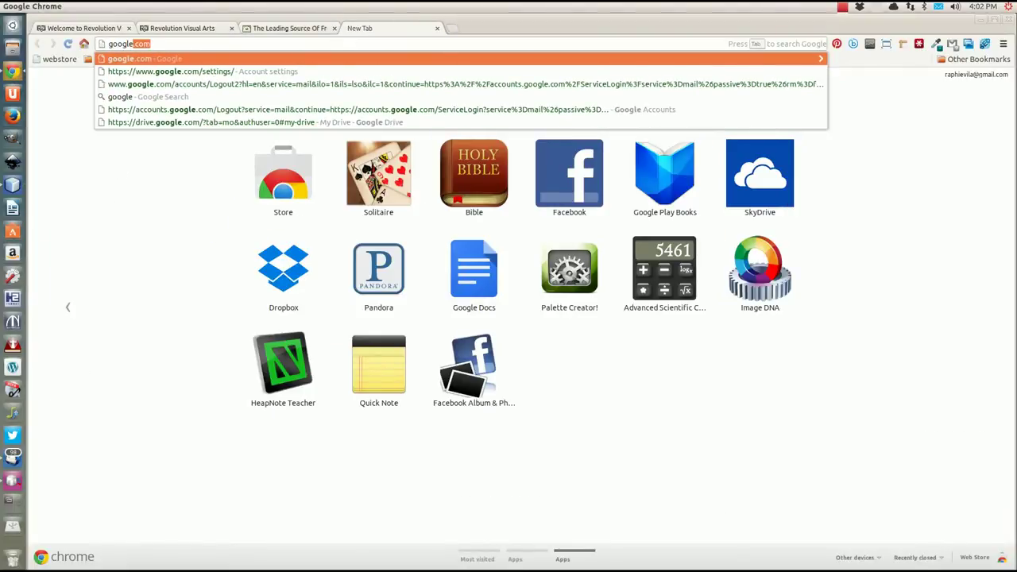
key(BackSpace)
key(BackSpace)
key(BackSpace)
key(BackSpace)
key(BackSpace)
key(BackSpace)
key(BackSpace)
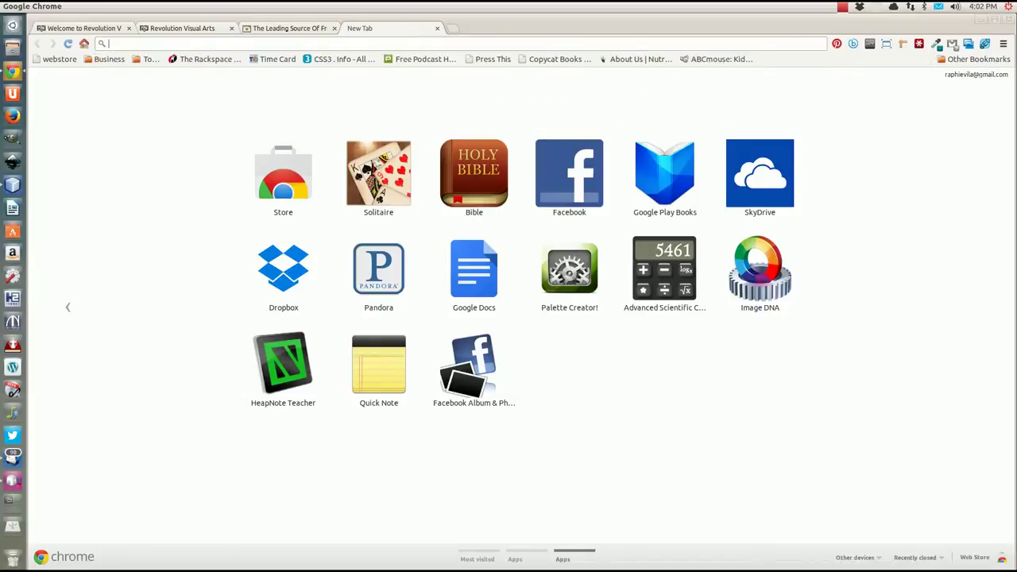
text(gmail.com)
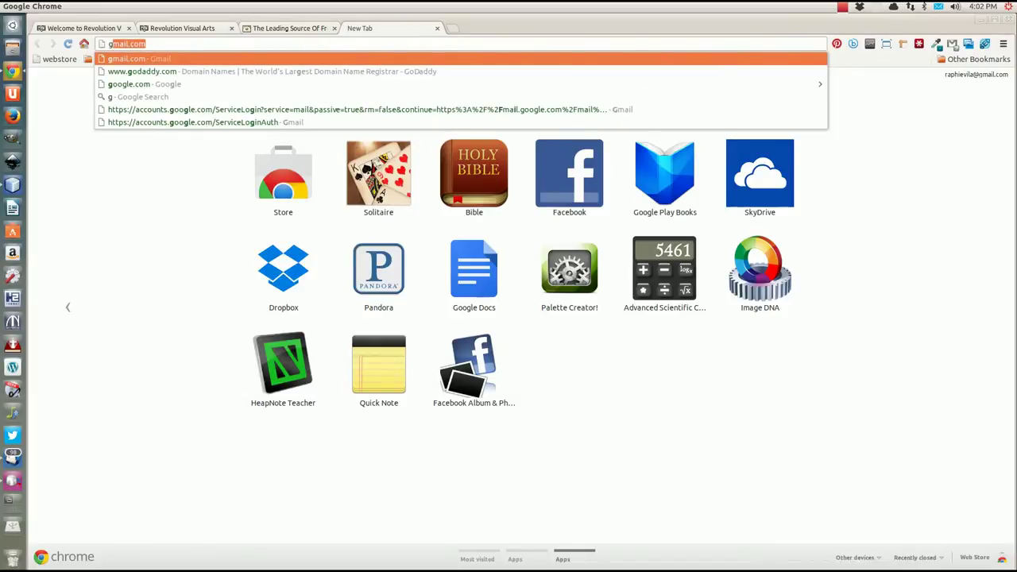
text(ooble)
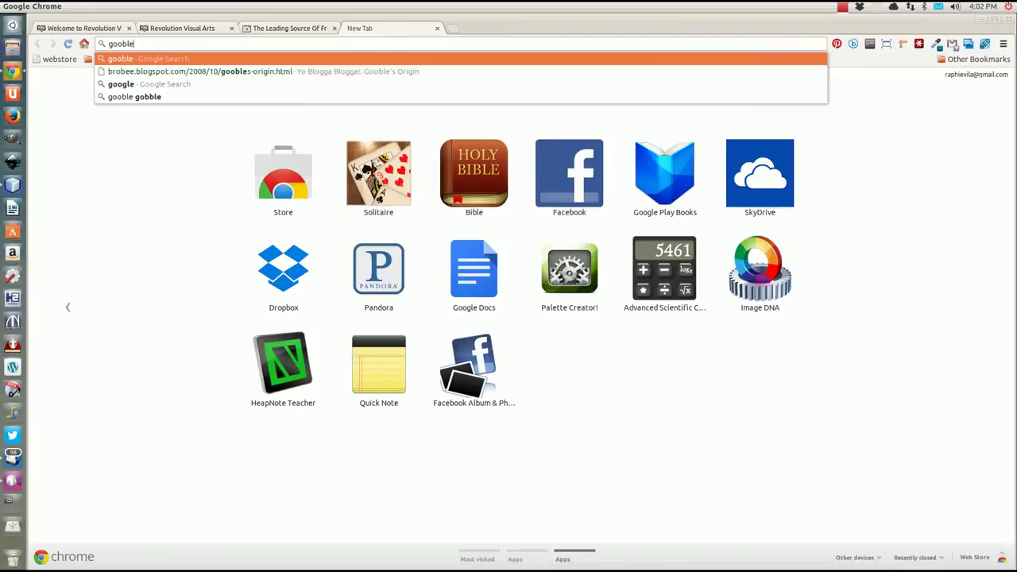
key(BackSpace)
key(BackSpace)
key(BackSpace)
text(gle)
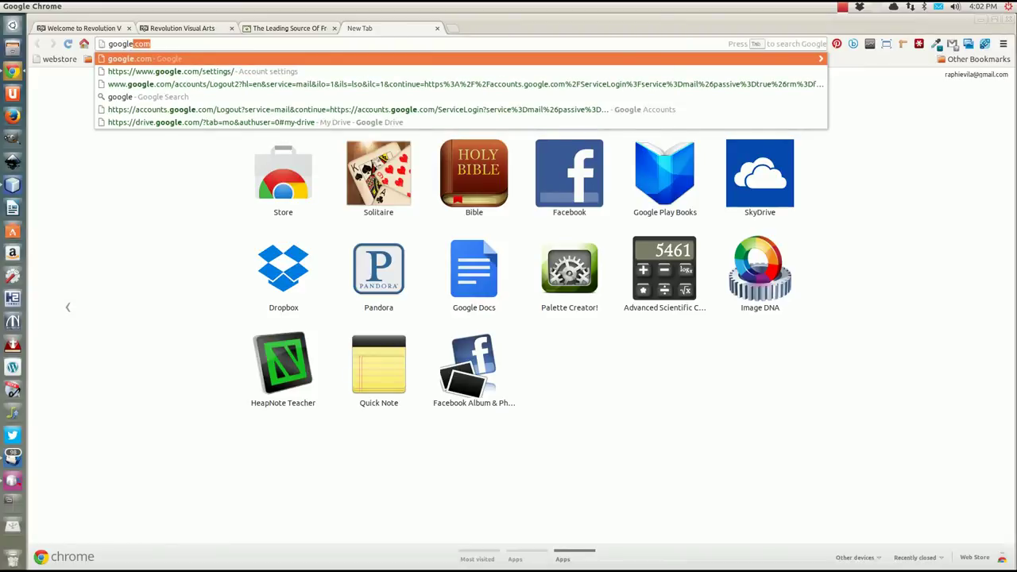
text( jq)
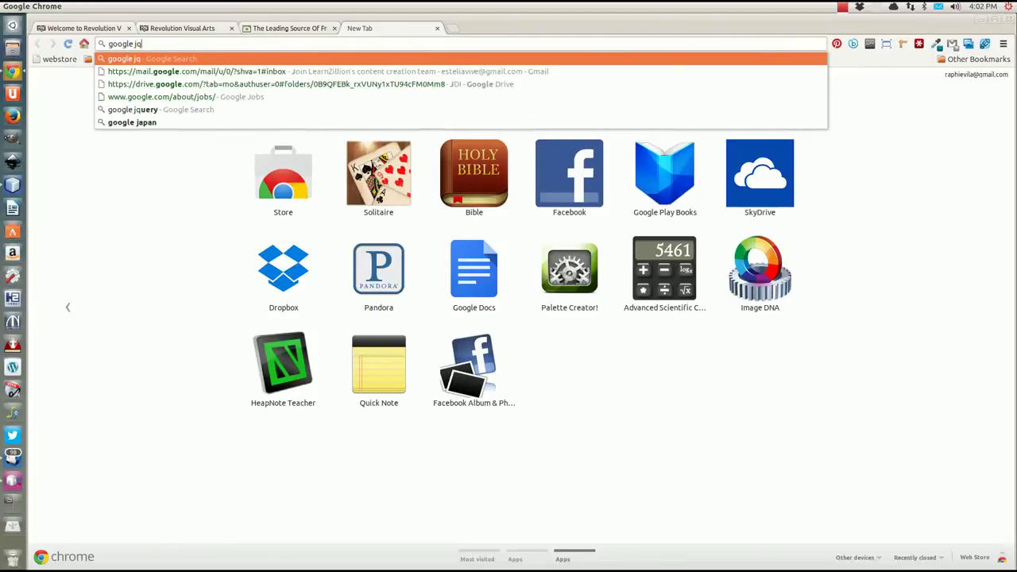
text(uery)
key(Return)
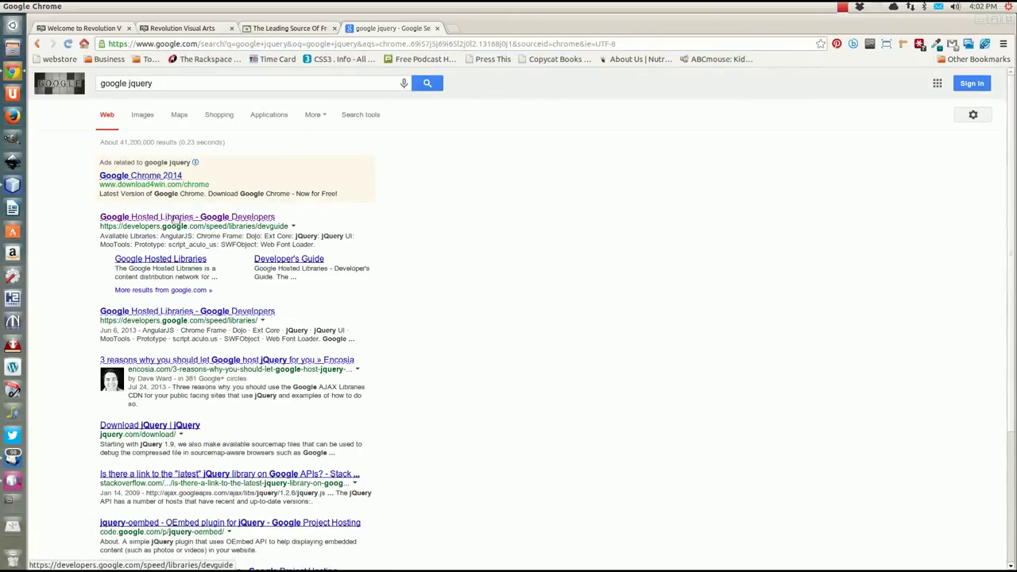
Open the Google Hosted Libraries guide and copy the jQuery 1.10.2 jquery.min.js script snippet.
click(173, 218)
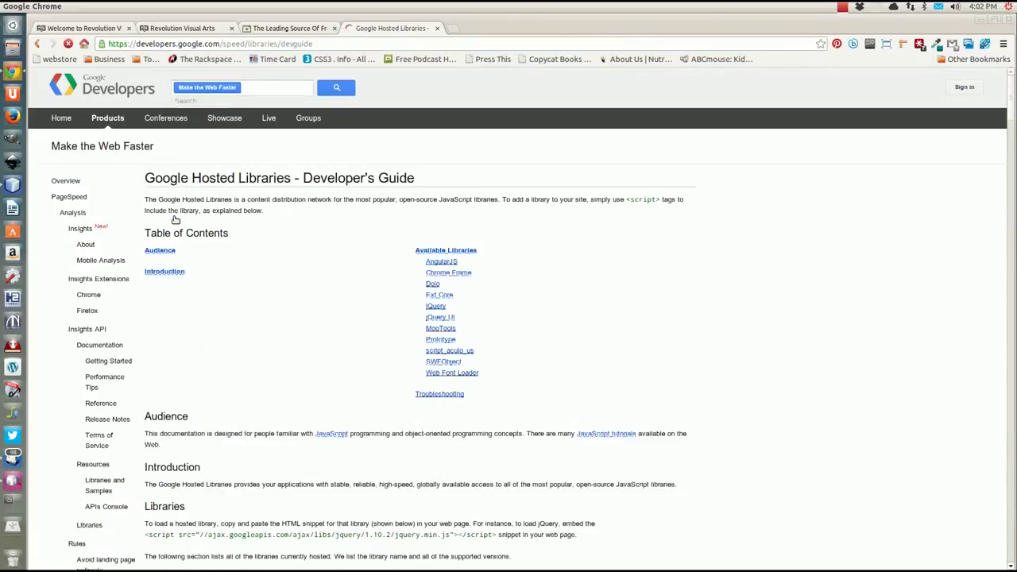
scroll(278, 318, down, 3)
scroll(281, 342, down, 3)
scroll(281, 358, down, 3)
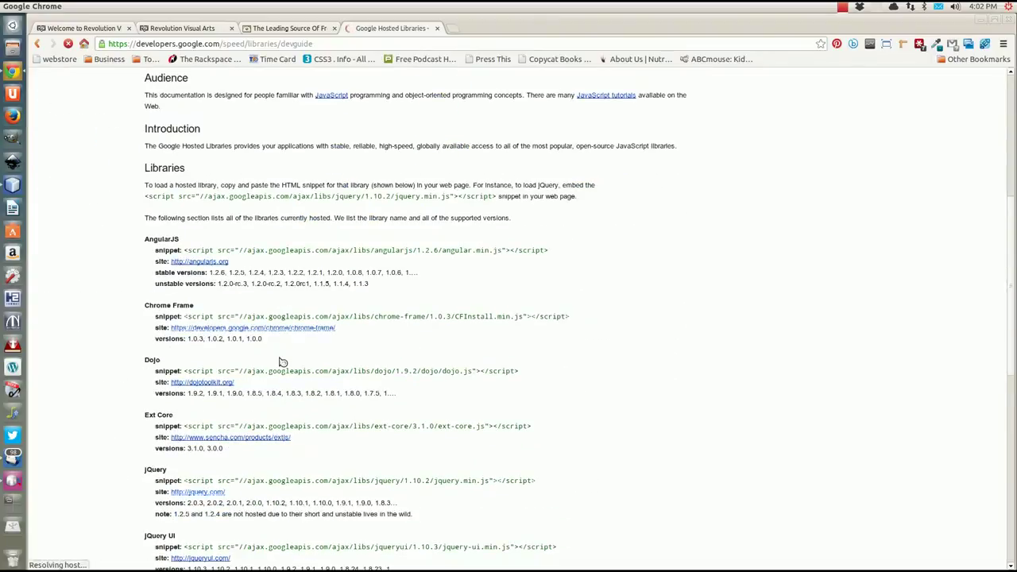
scroll(262, 364, down, 3)
scroll(254, 364, down, 2)
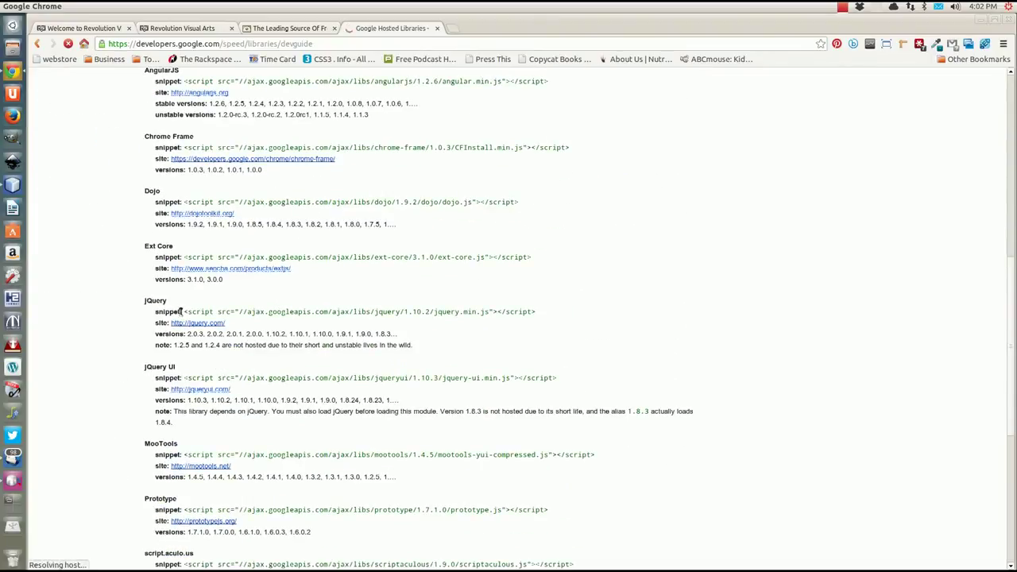
drag(184, 312, 538, 312)
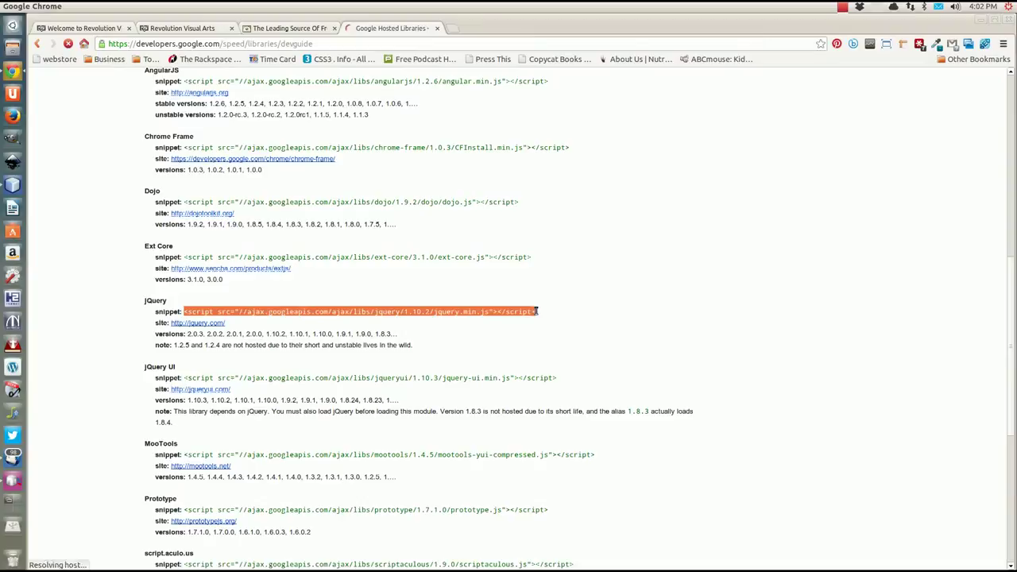
right_click(443, 316)
click(468, 323)
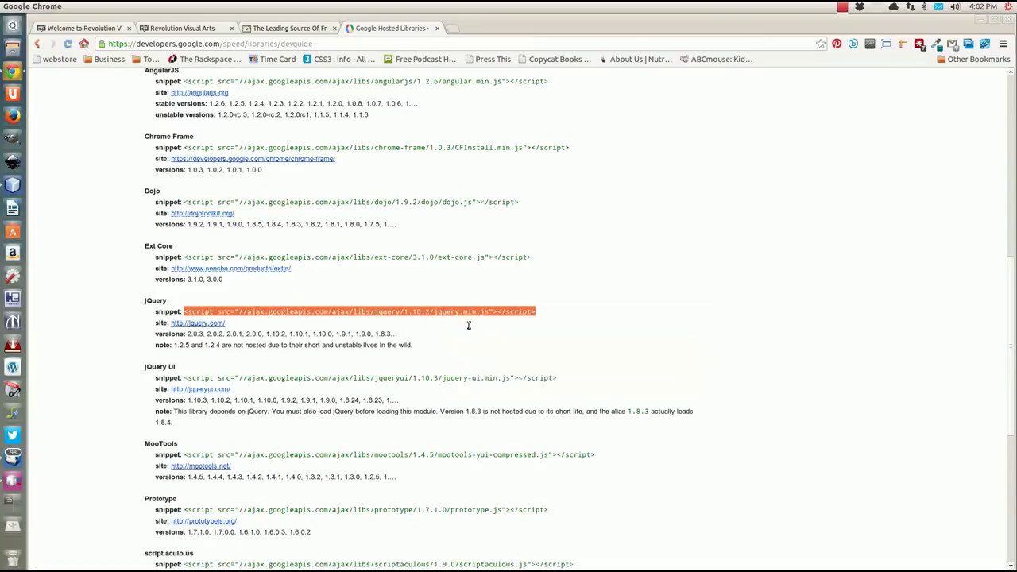
click(194, 334)
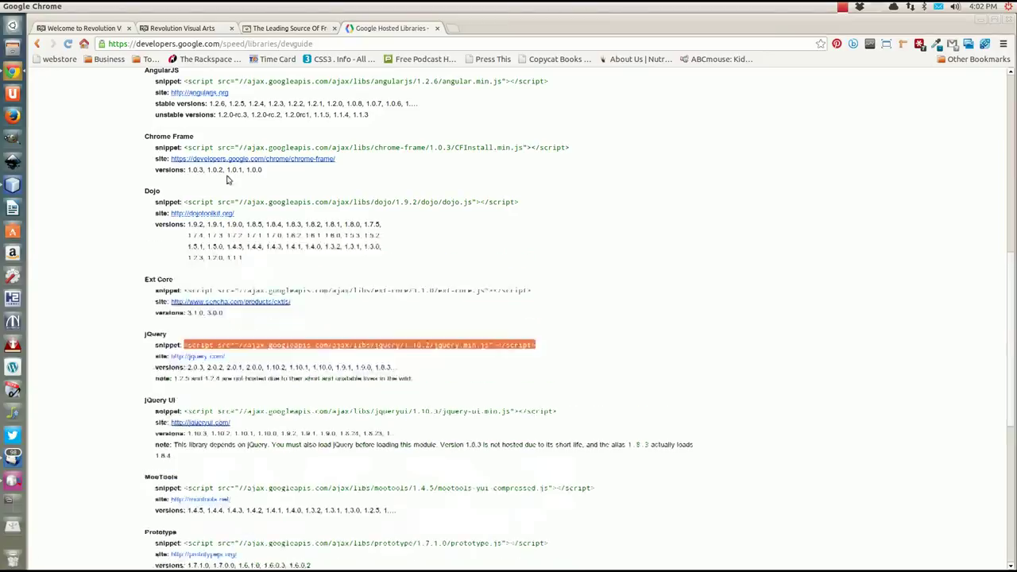
Paste the jQuery include into the head, change its version to 2.0.3, and add a line below.
click(14, 185)
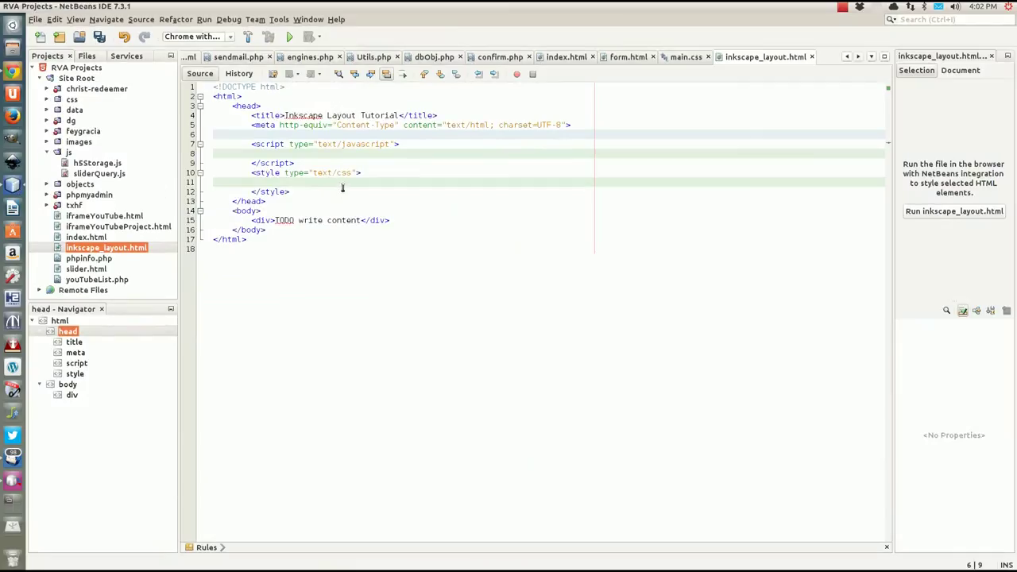
key(ctrl+v)
click(528, 135)
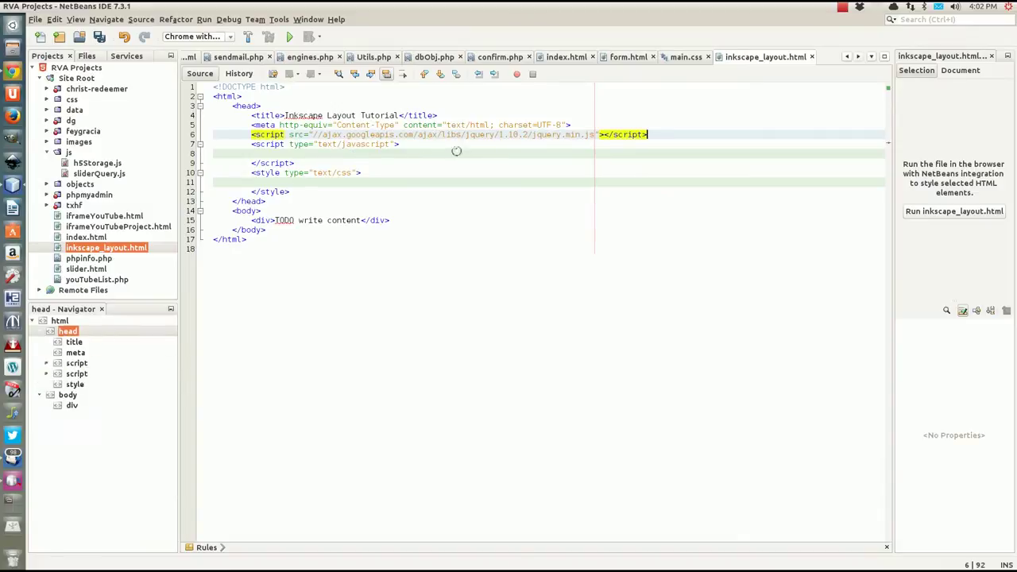
drag(499, 134, 523, 135)
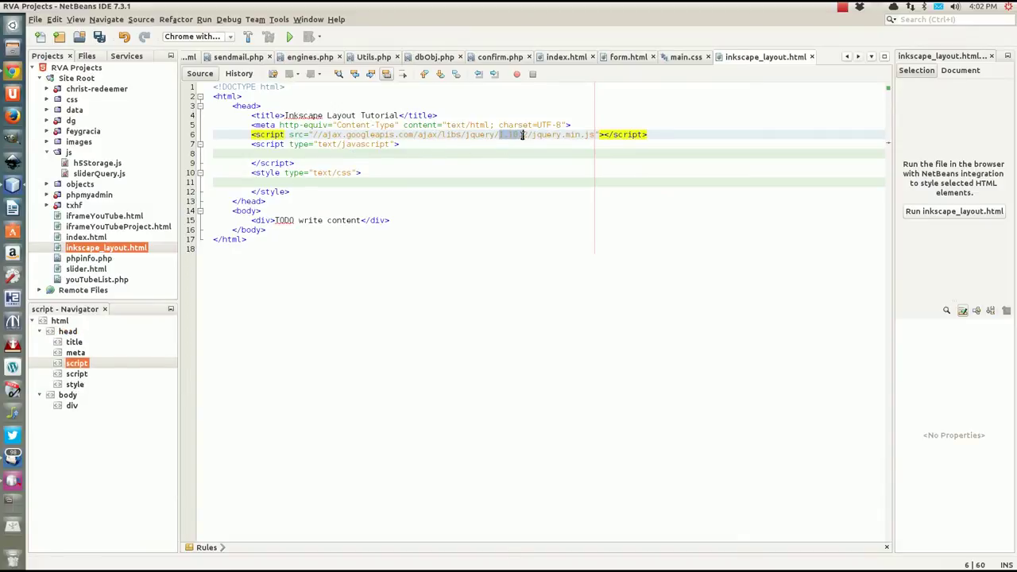
text(2.)
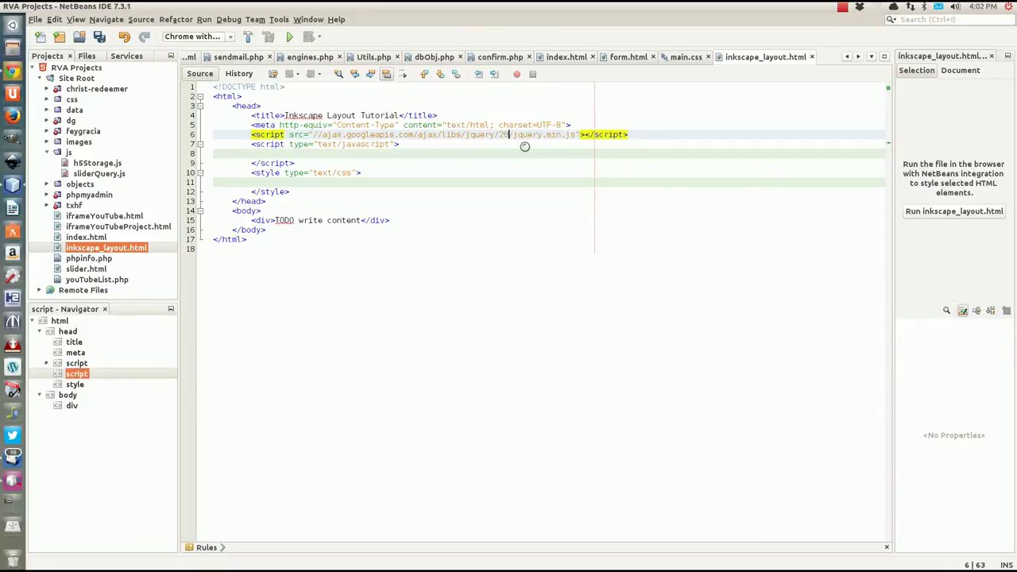
text(0)
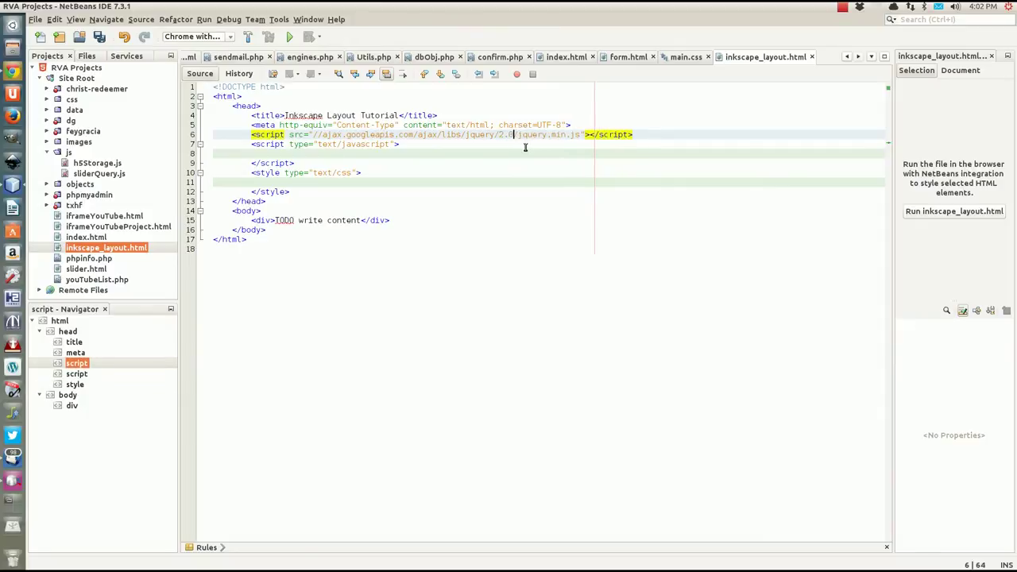
text(.3)
drag(645, 135, 652, 126)
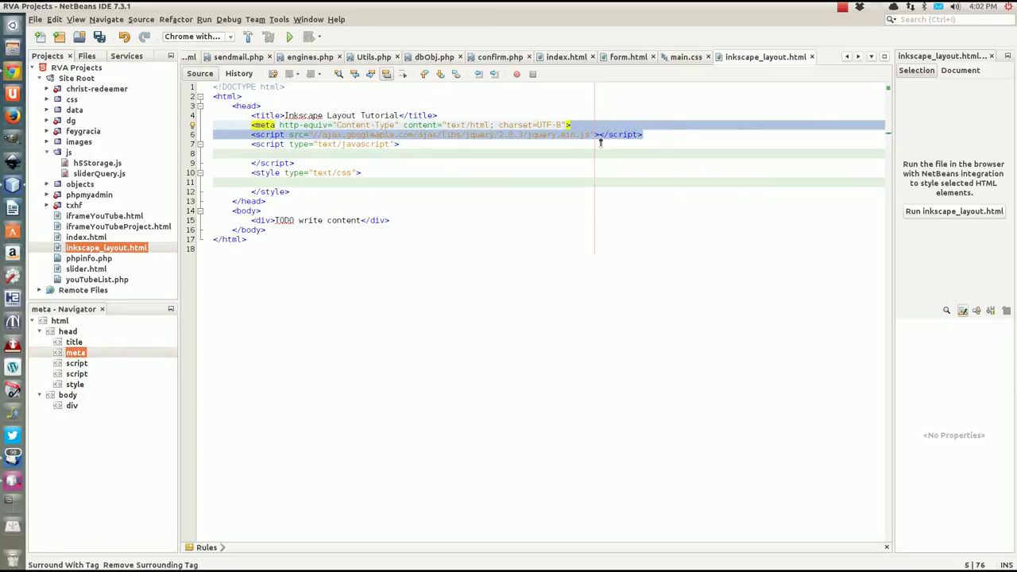
click(674, 135)
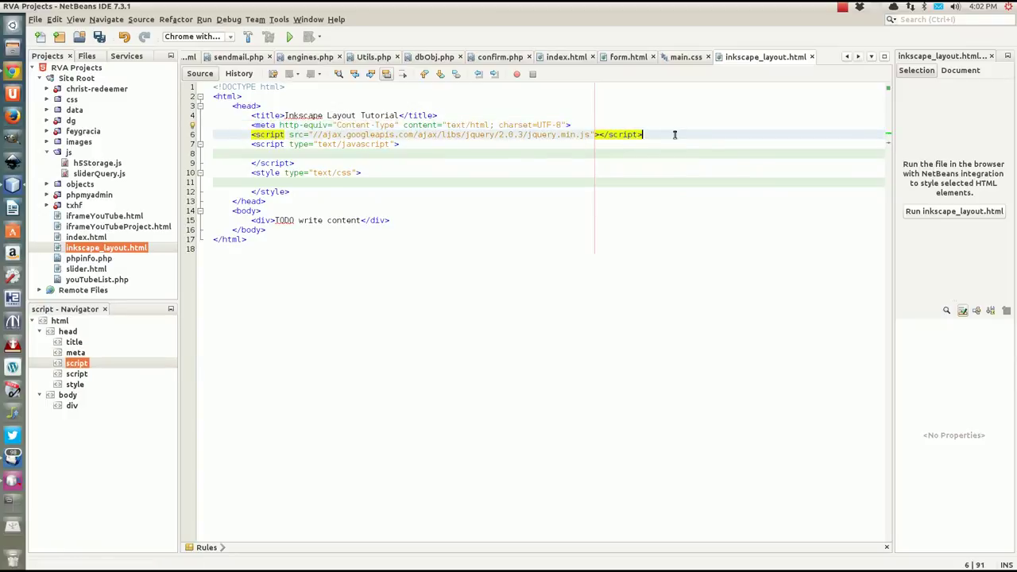
key(Return)
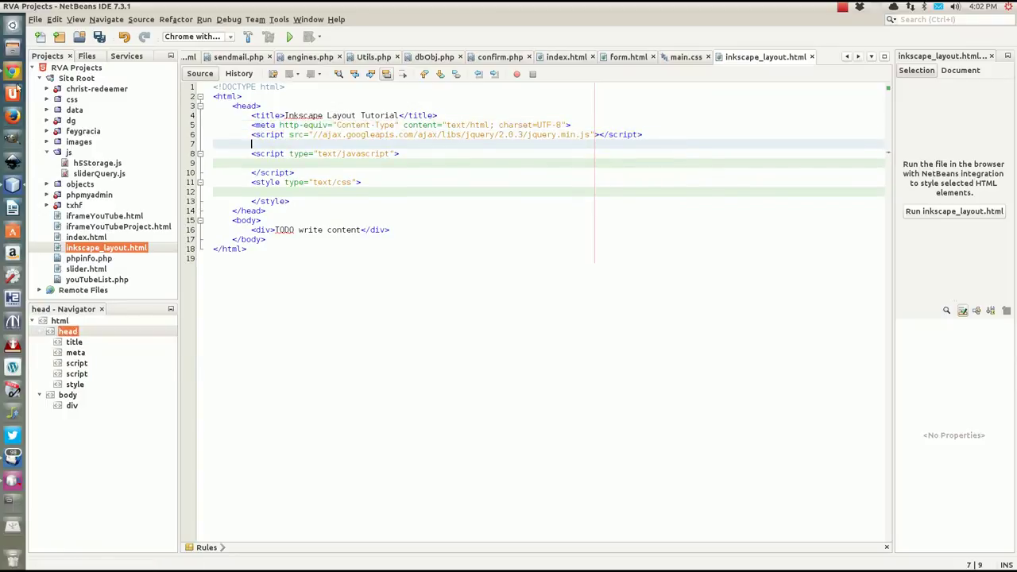
click(13, 73)
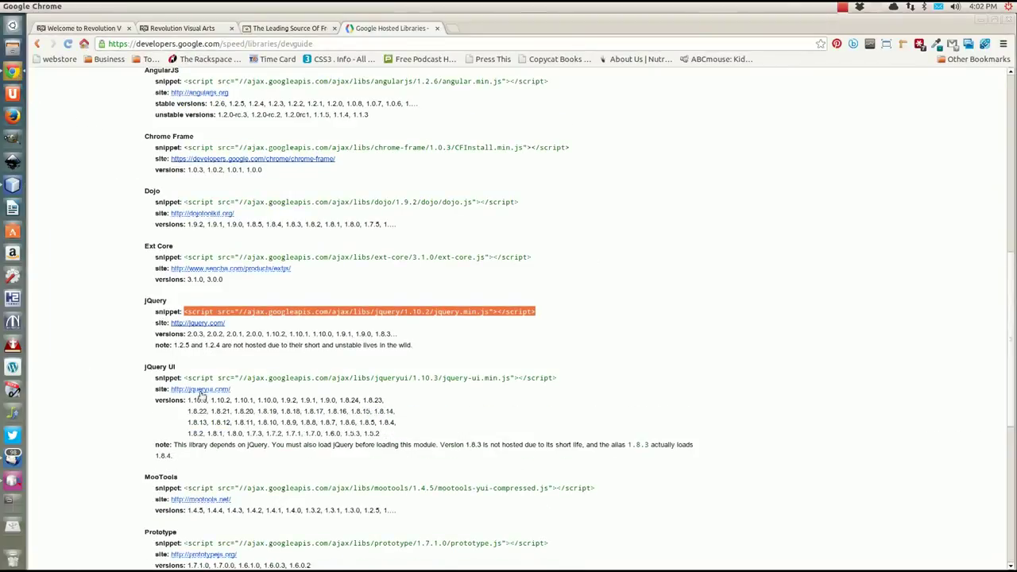
Select and copy the jQuery UI script tag from the Hosted Libraries guide.
drag(186, 379, 600, 376)
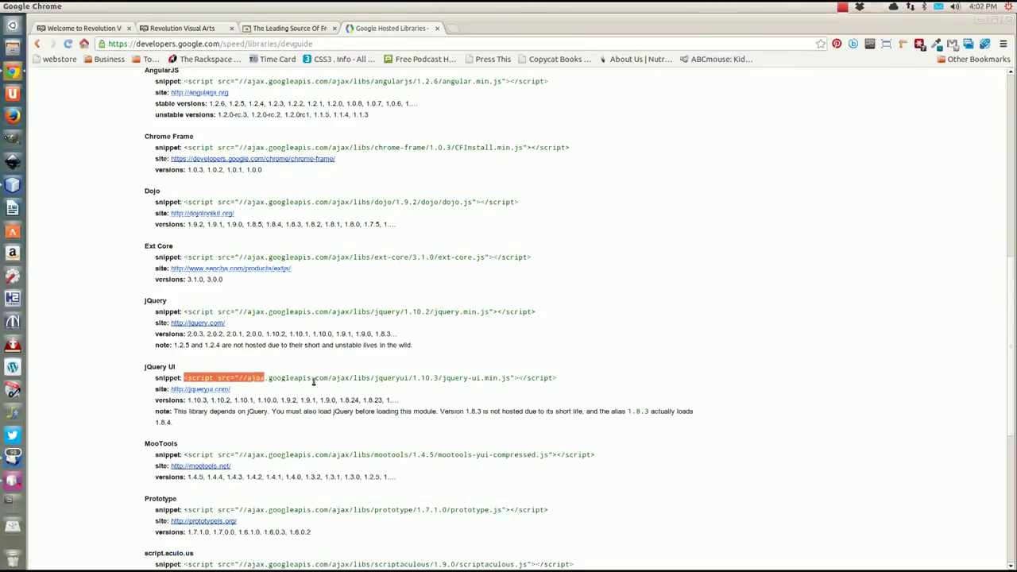
right_click(436, 379)
click(463, 389)
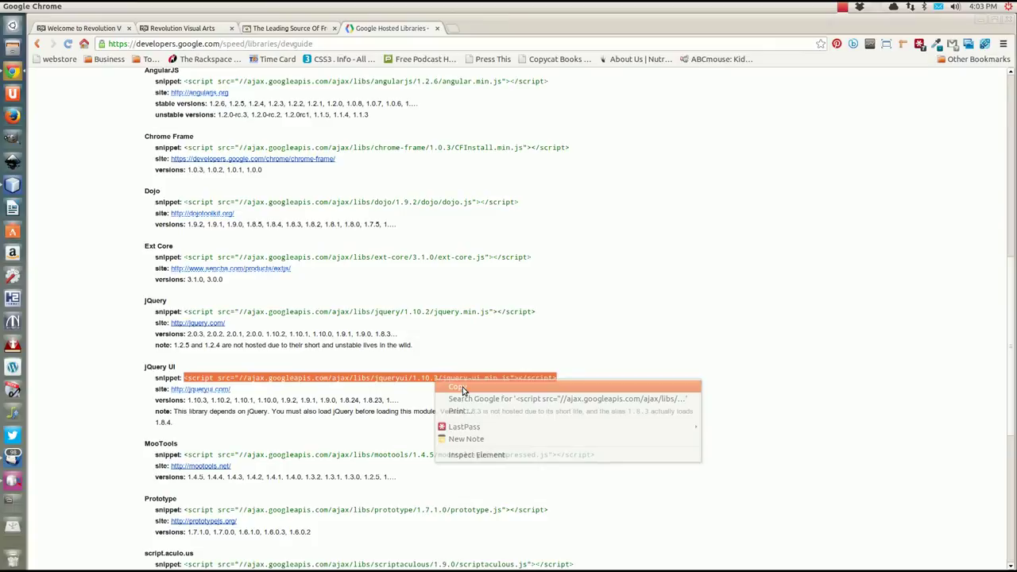
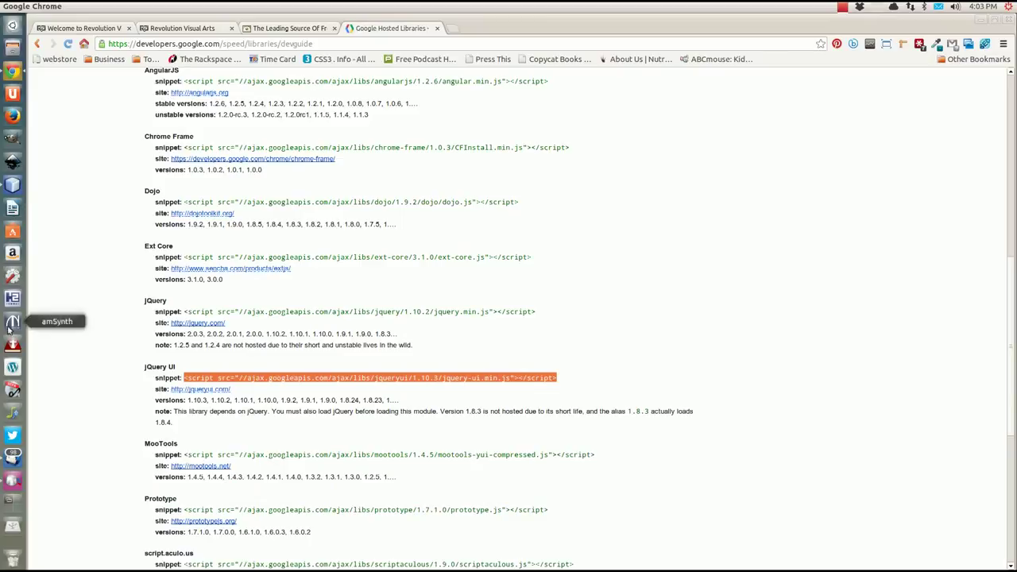
Paste the jQuery UI 1.10.3 Google CDN script tag right below jQuery 2.0.3, removing the blank line.
click(13, 184)
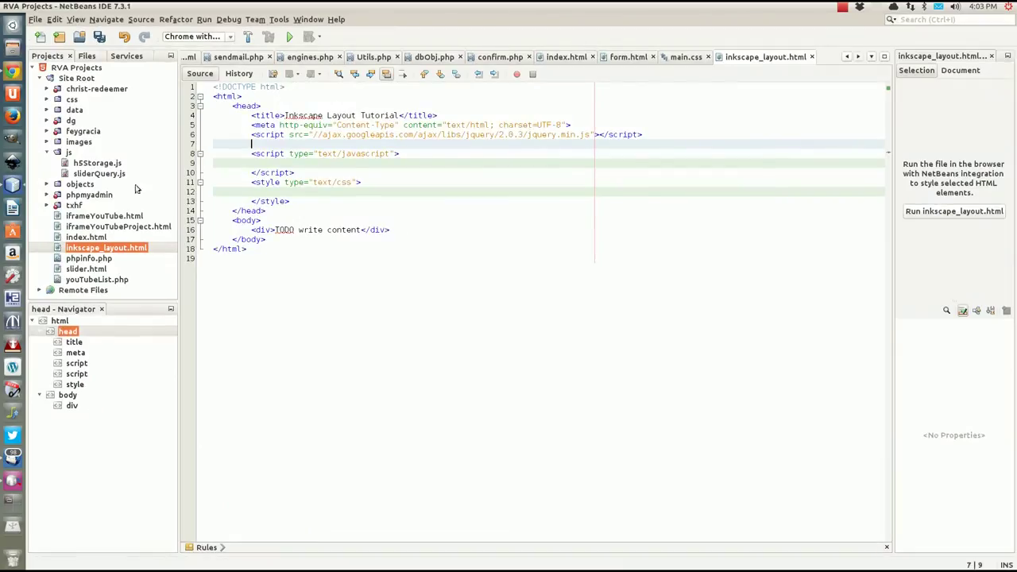
click(650, 134)
key(Return)
key(ctrl+v)
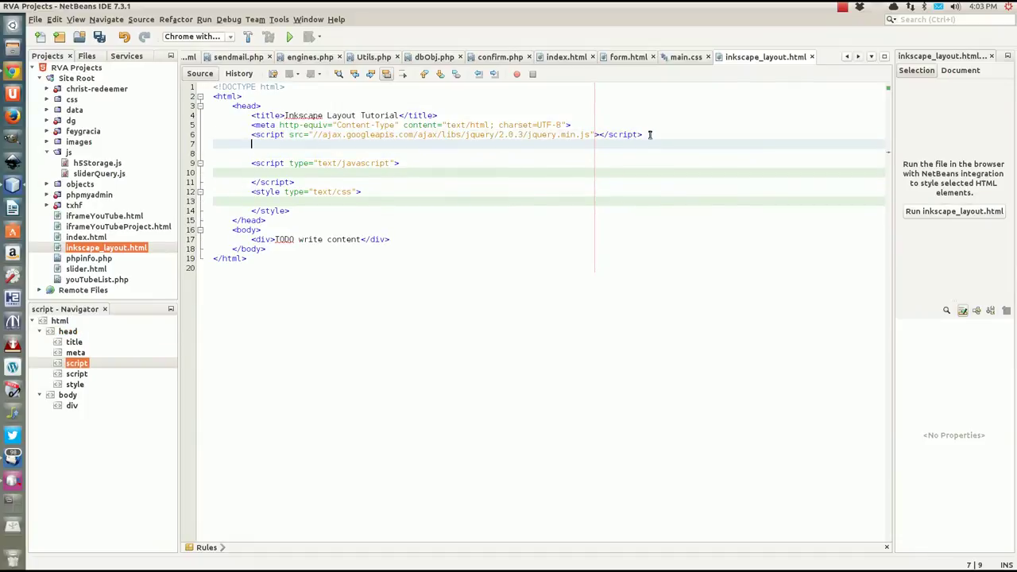
click(429, 153)
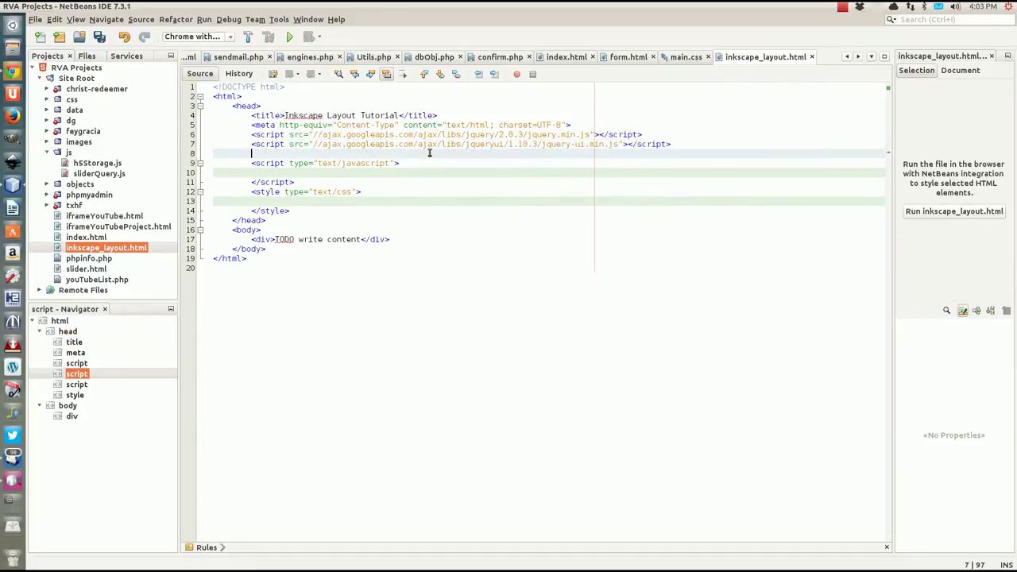
key(Delete)
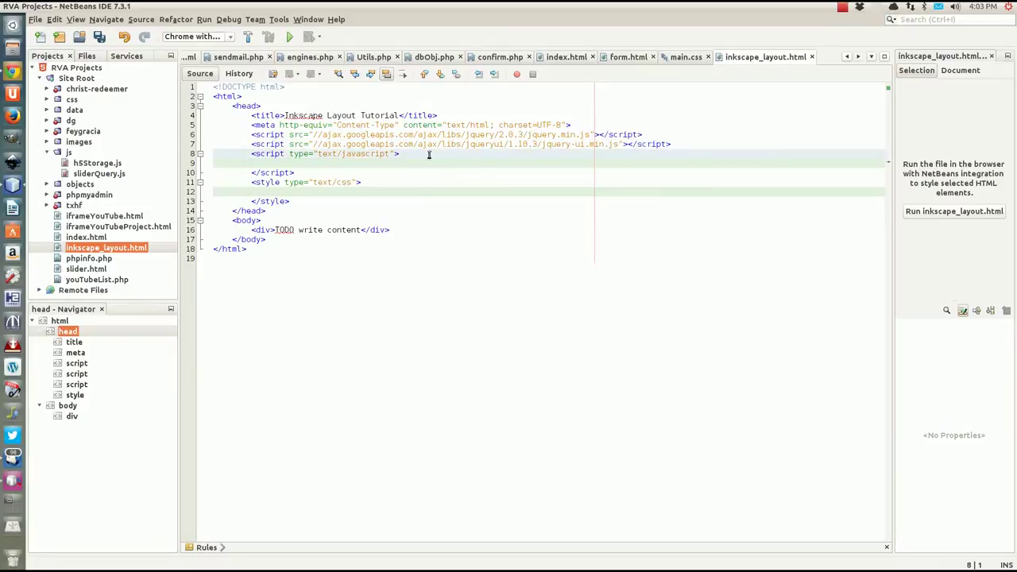
click(332, 164)
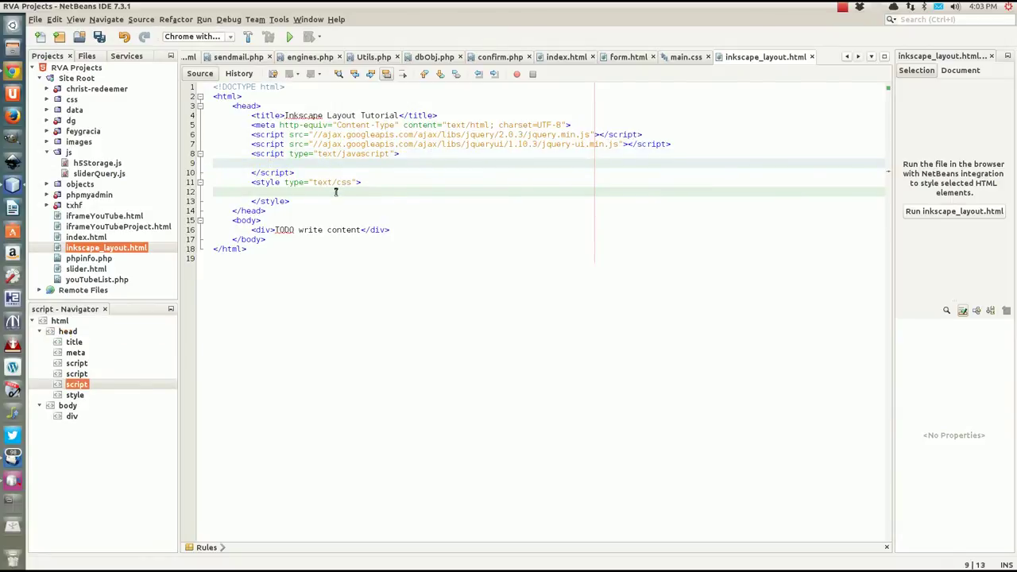
click(336, 191)
Add a body rule with background: black url('/images/tutorial/background.png') top left no-repeat.
text(b)
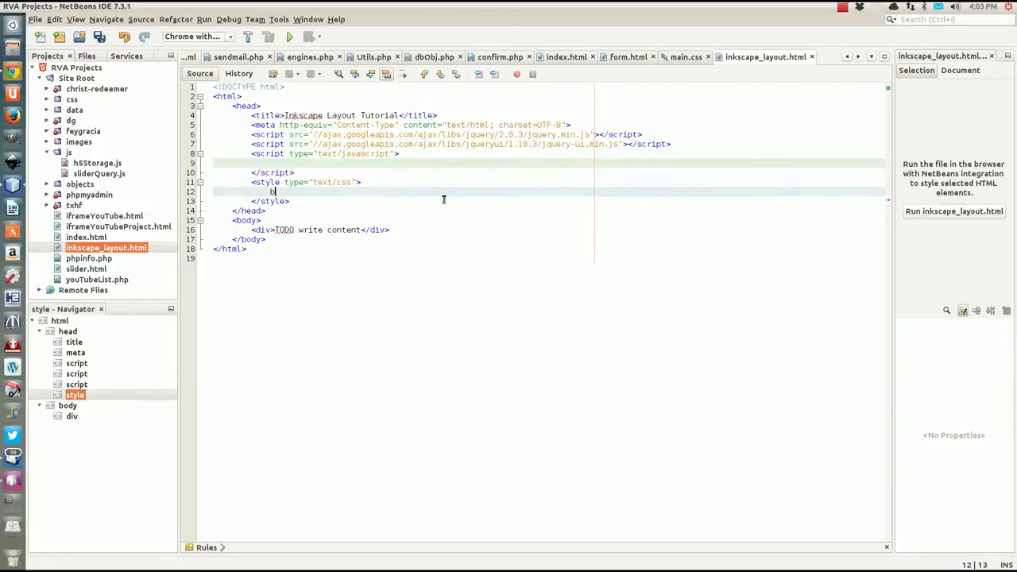
text(ody {)
key(Return)
text(ac)
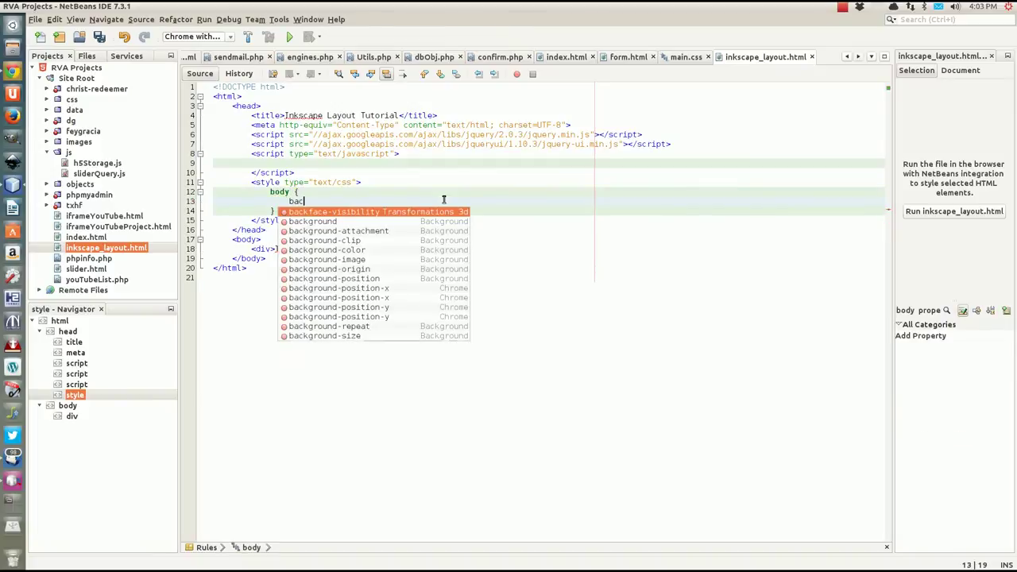
text(kground: bl)
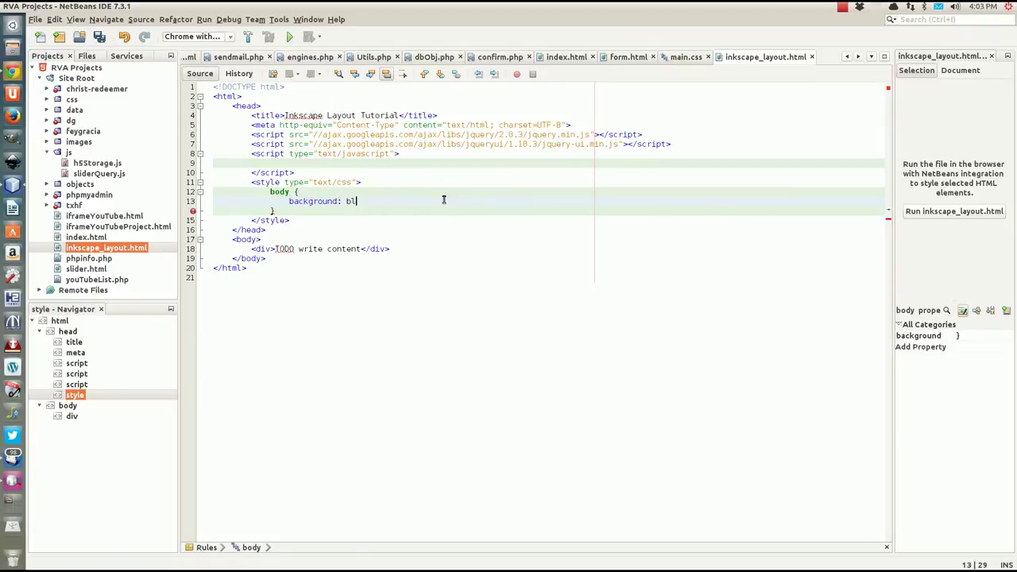
text(ack)
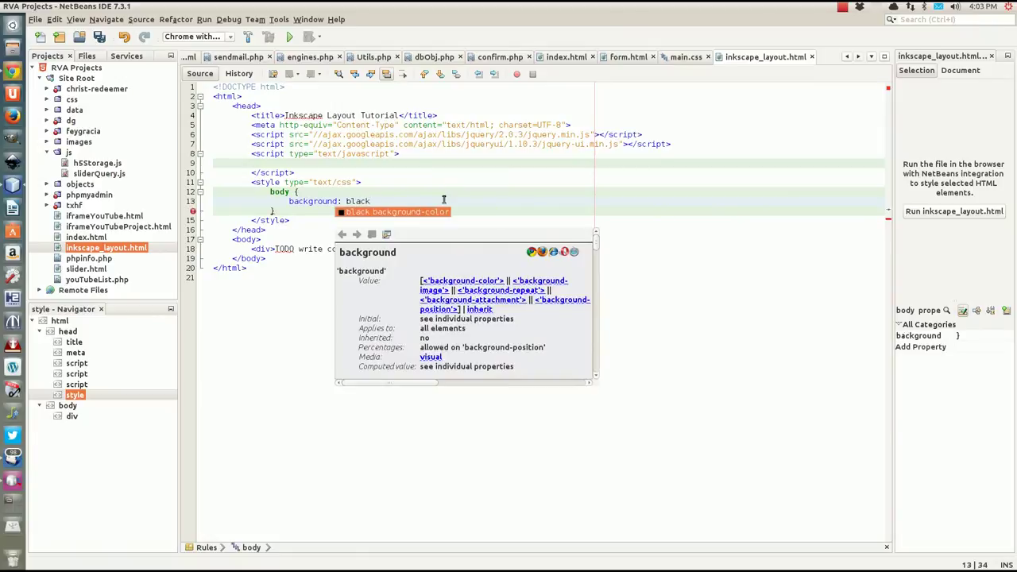
text( url()
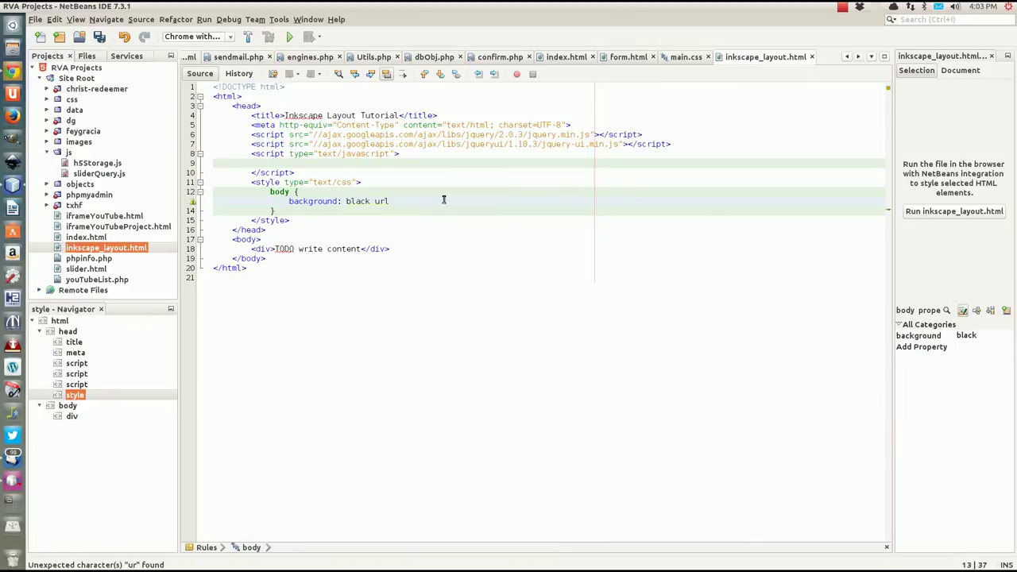
text() t)
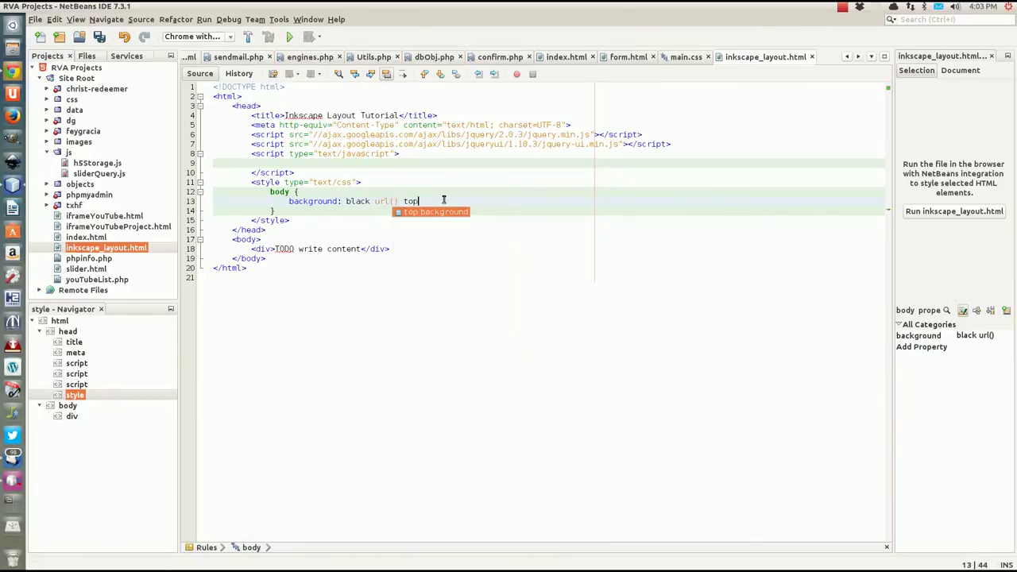
text(op)
text( left)
text( no-)
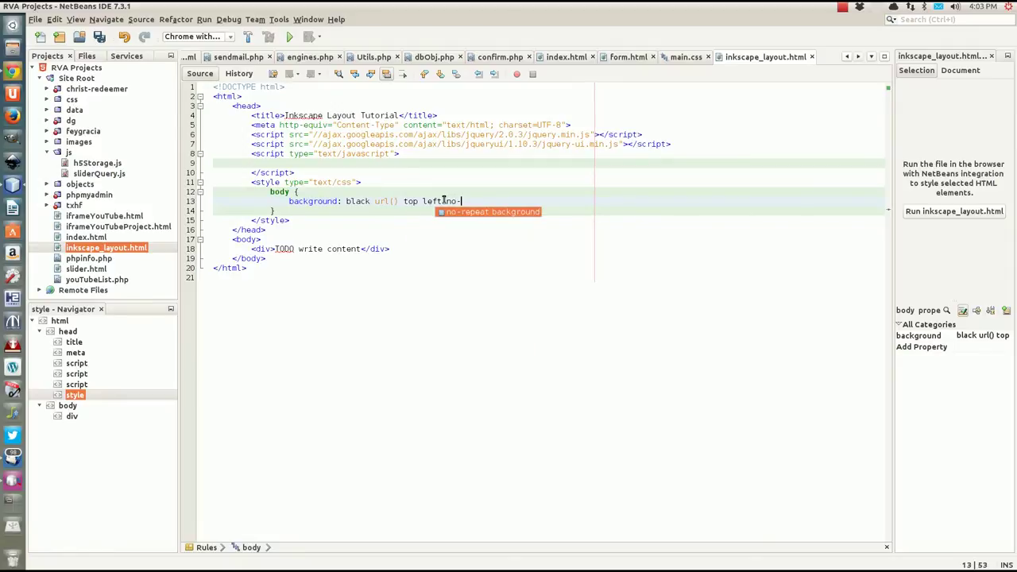
key(Return)
text(;)
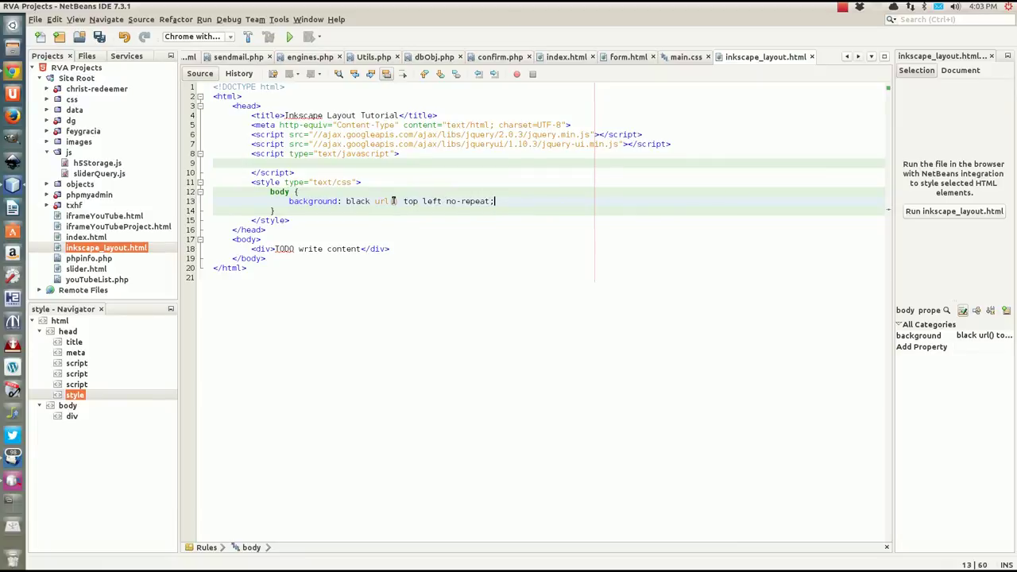
click(395, 201)
text(')
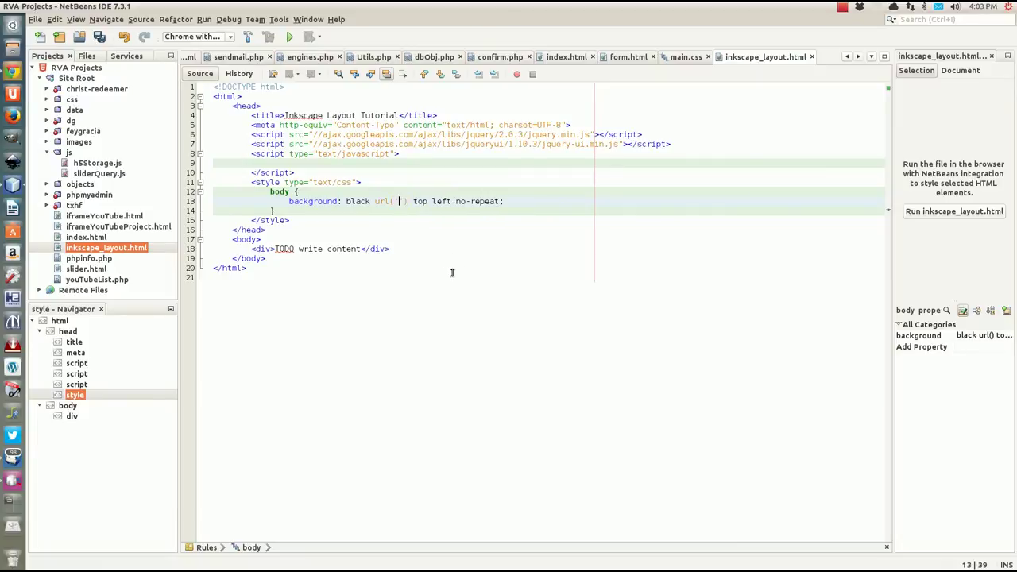
text(/imag)
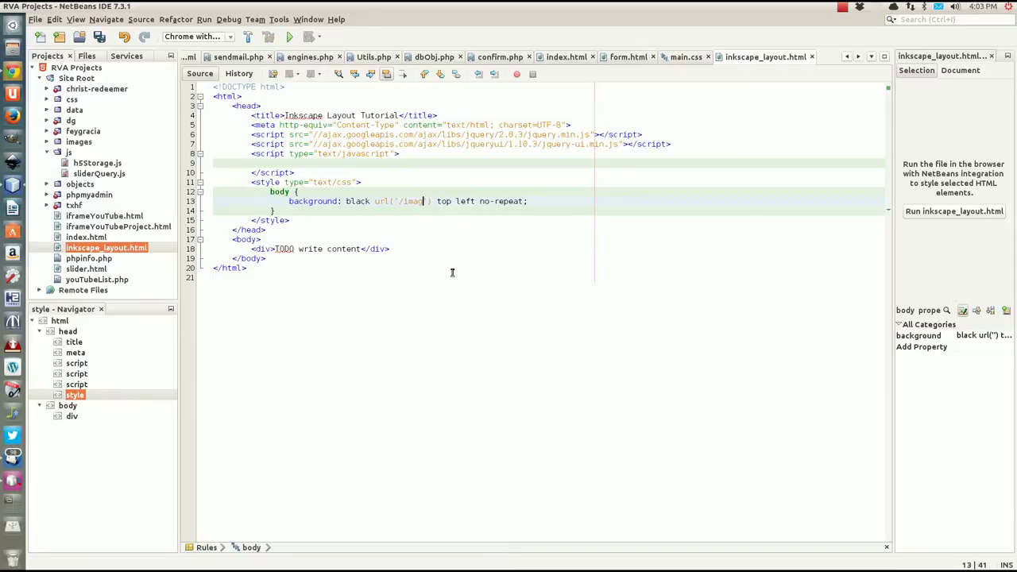
text(es/)
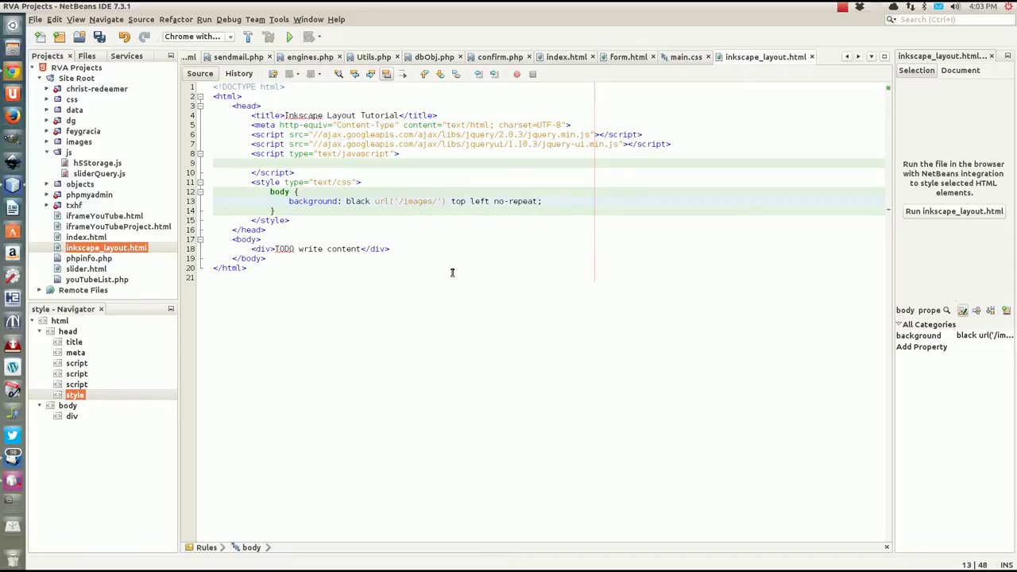
text(tuto)
text(rial/back)
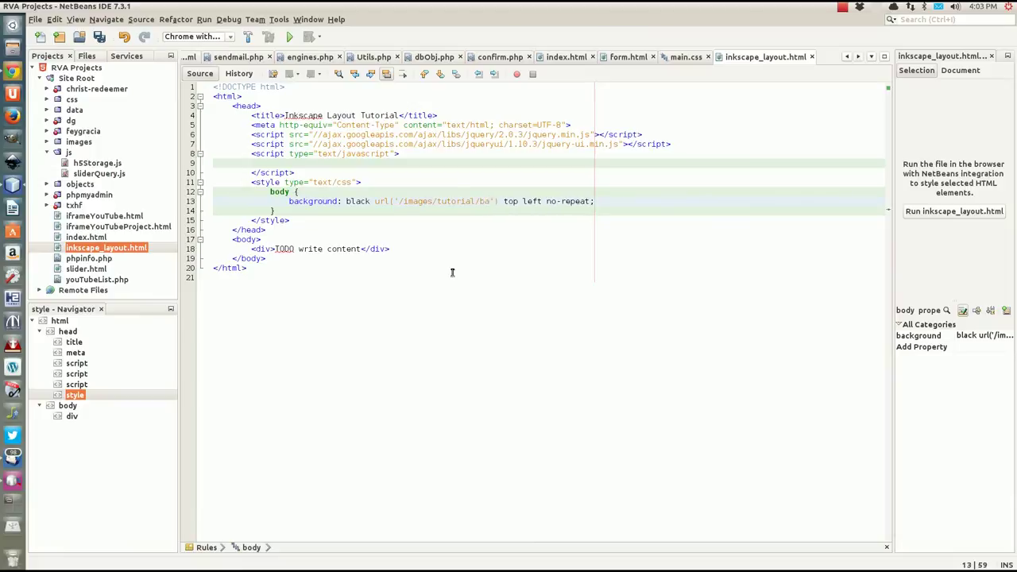
text(ground.)
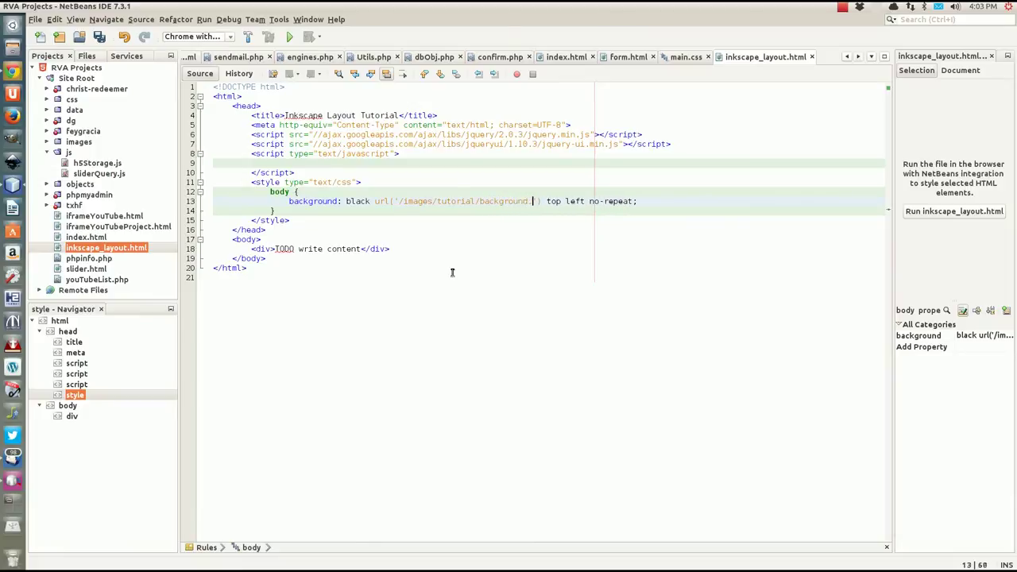
text(png)
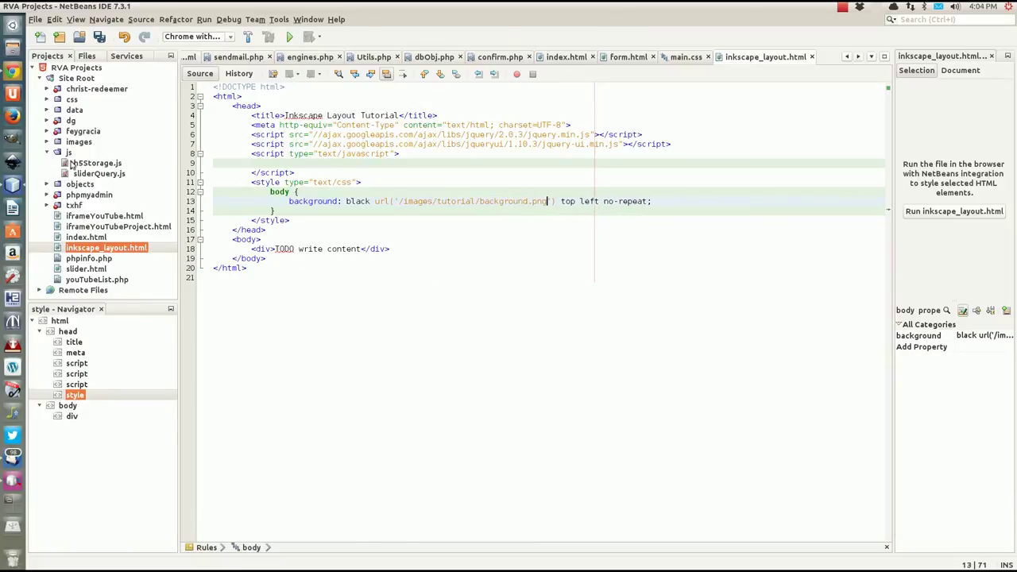
click(47, 141)
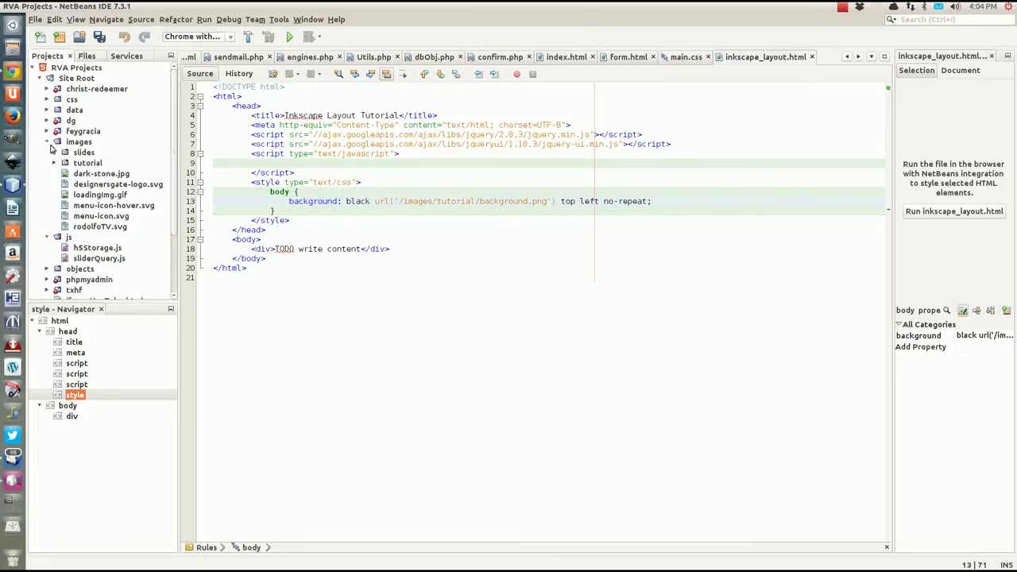
click(54, 163)
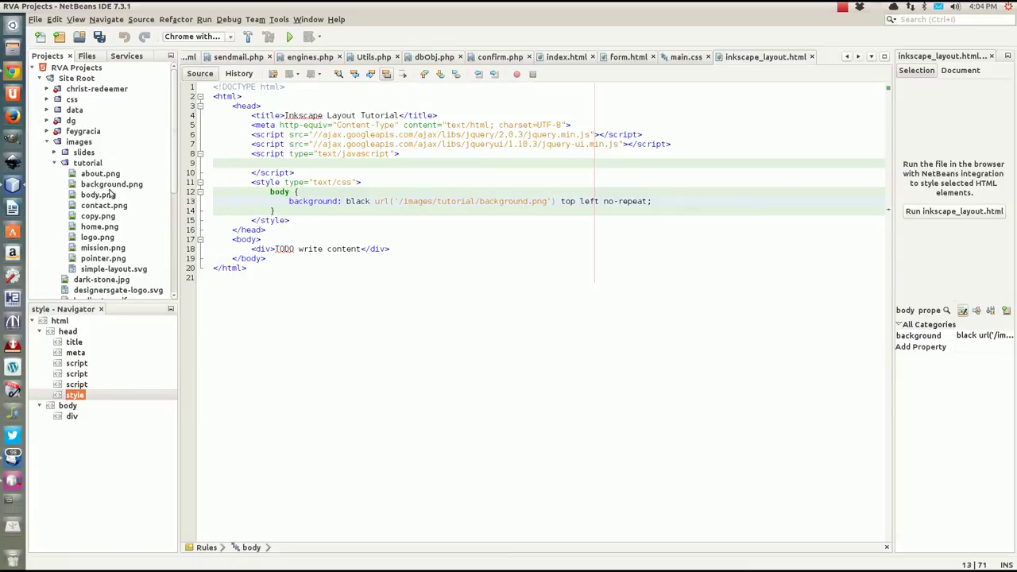
Add background-size: cover to the body rule and save inkscape_layout.html.
click(670, 207)
key(Return)
text(b)
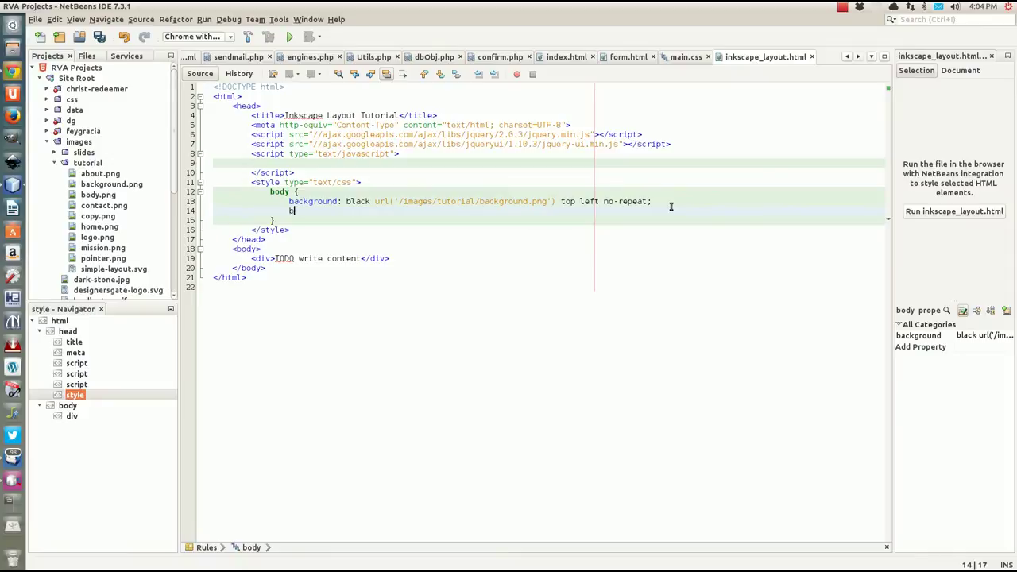
text(ackground)
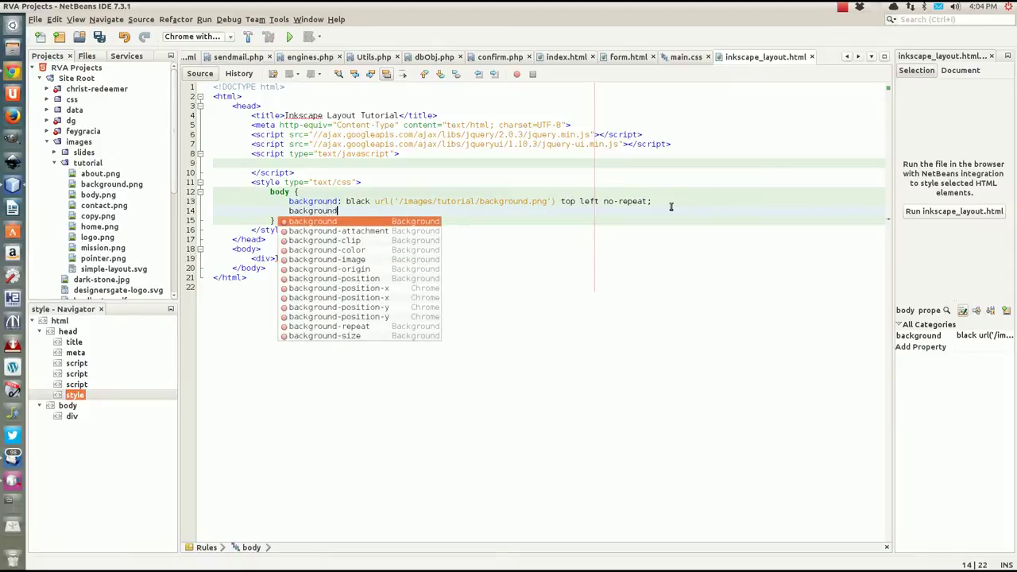
text(-size)
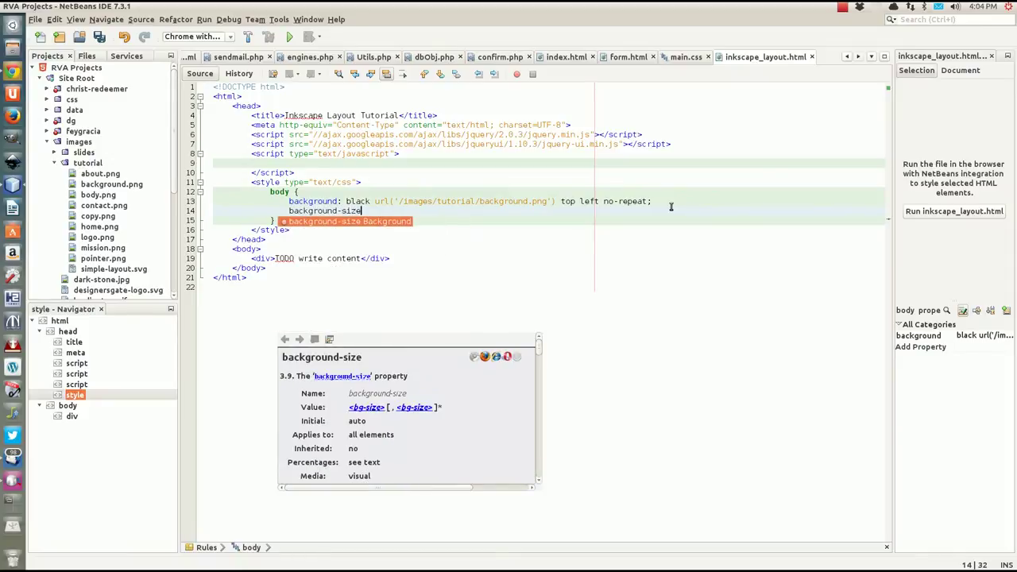
text(: co)
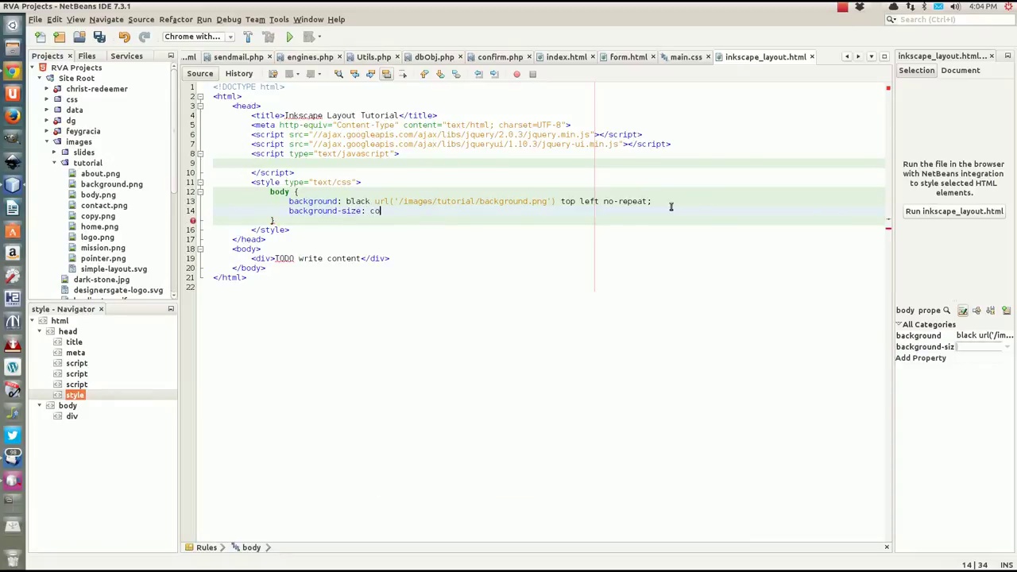
text(ver;)
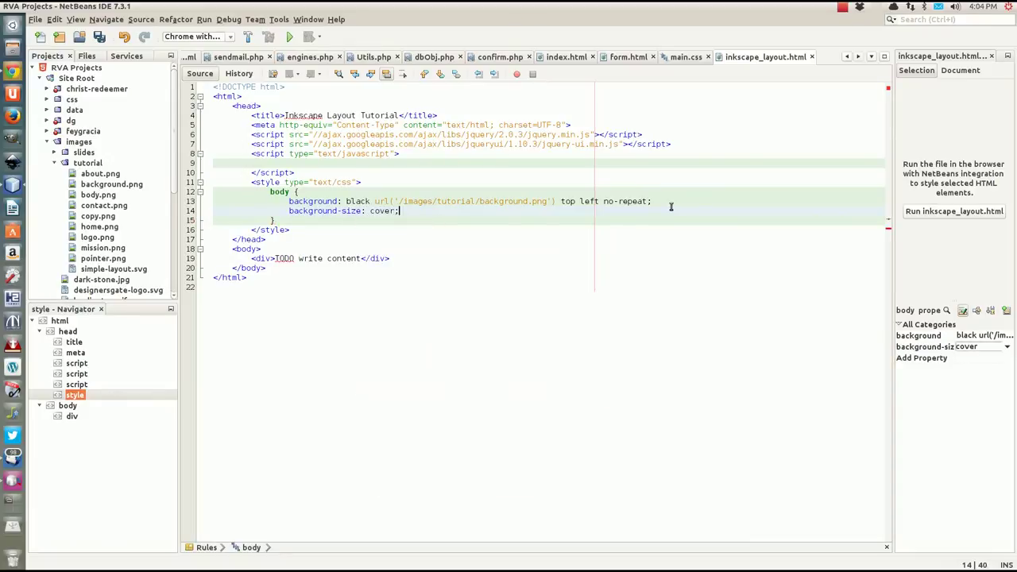
click(307, 221)
key(ctrl+s)
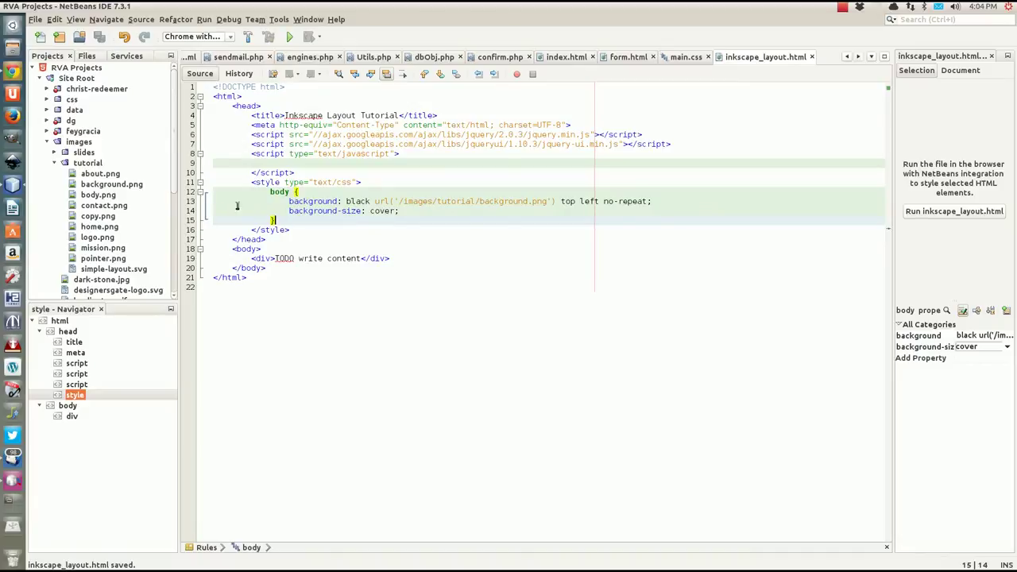
click(12, 72)
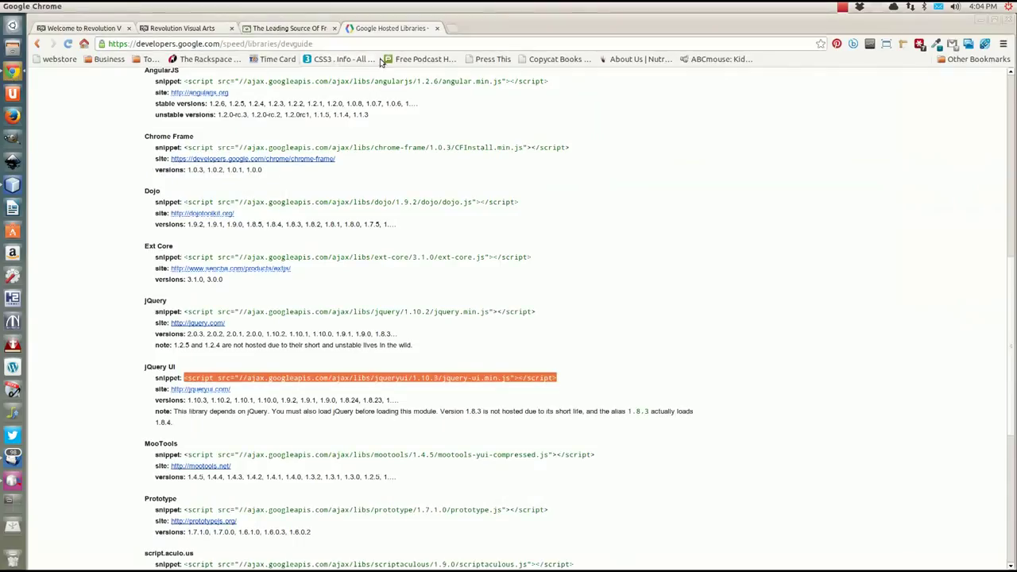
Load localhost/inkscape_layout.html in a new Chrome tab to preview the pool-table background.
click(448, 30)
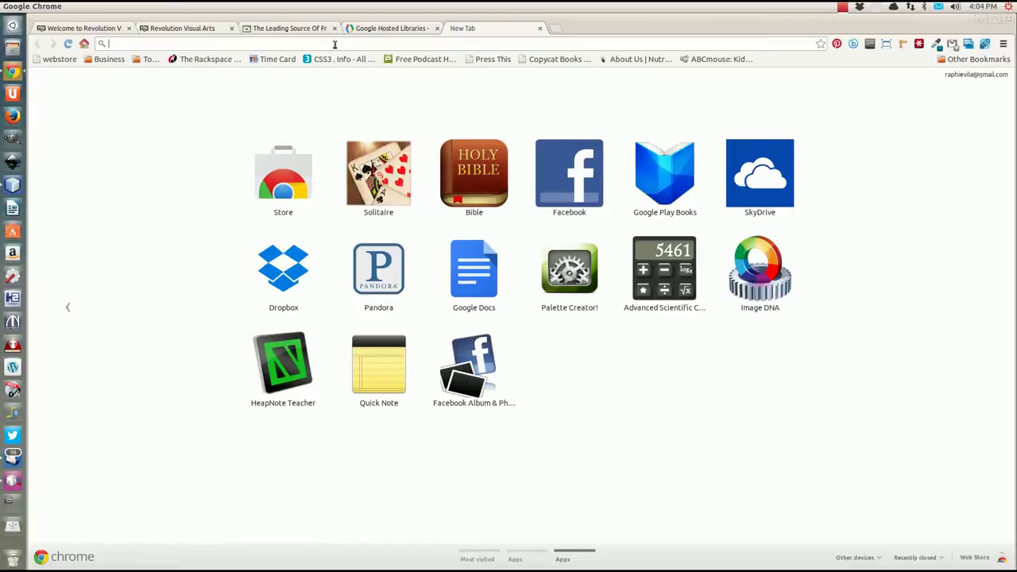
text(localhost)
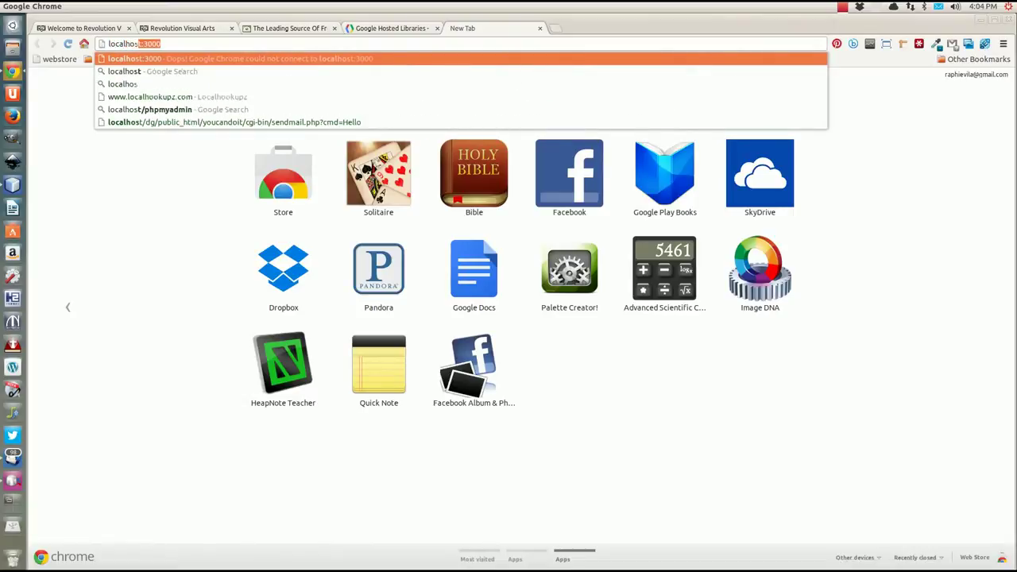
text(/)
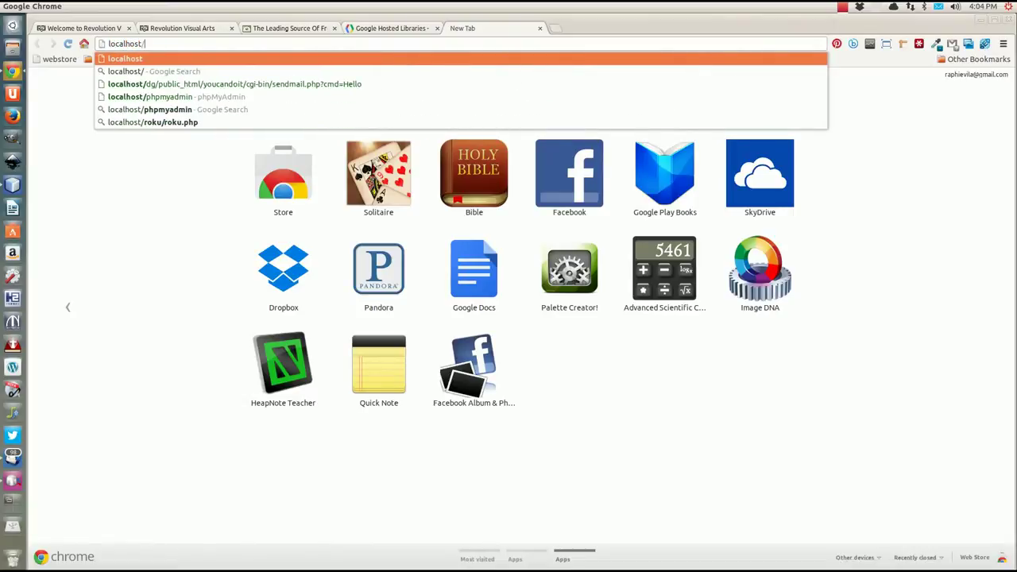
text(ink)
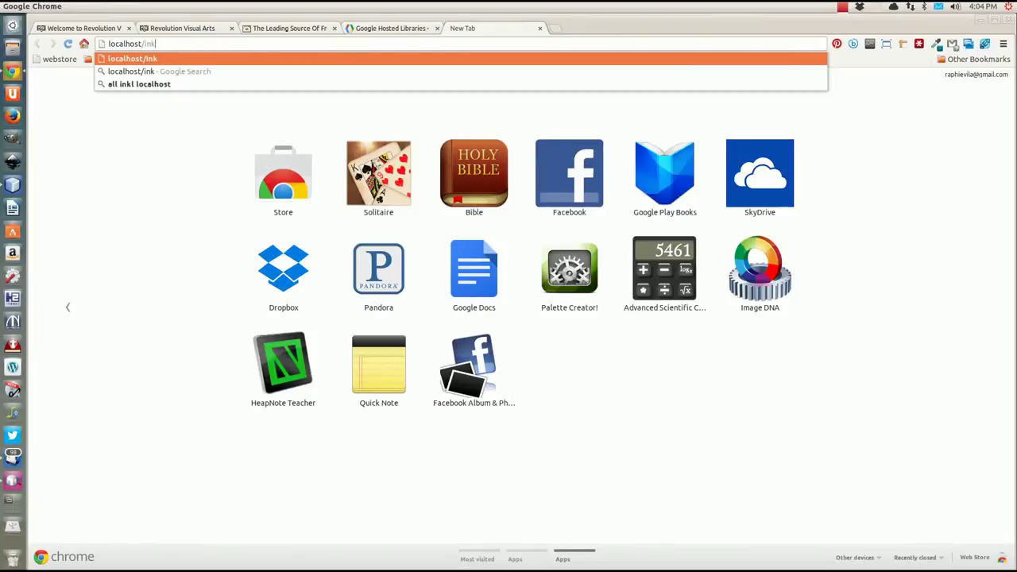
text(scape_lay)
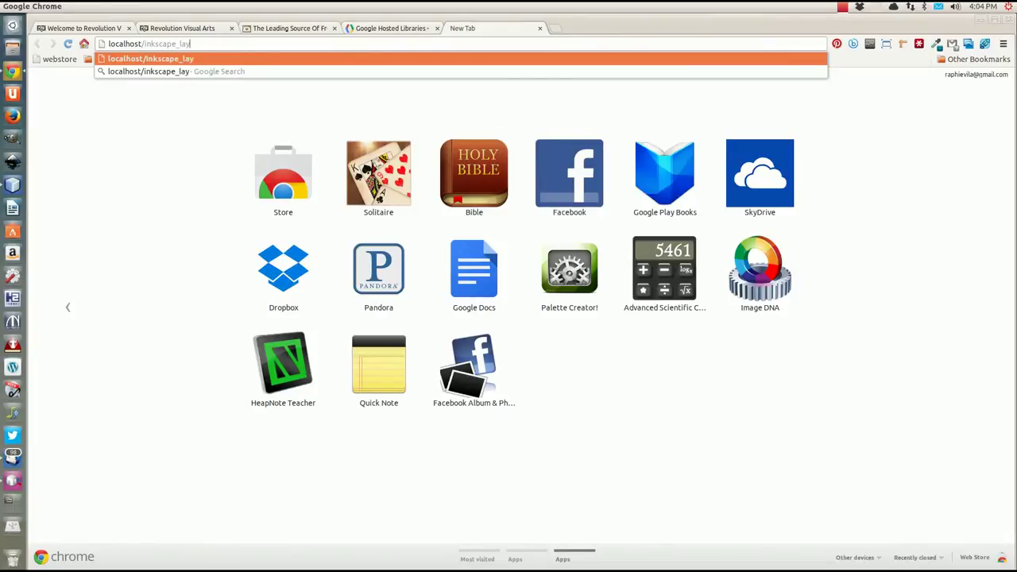
text(out.html)
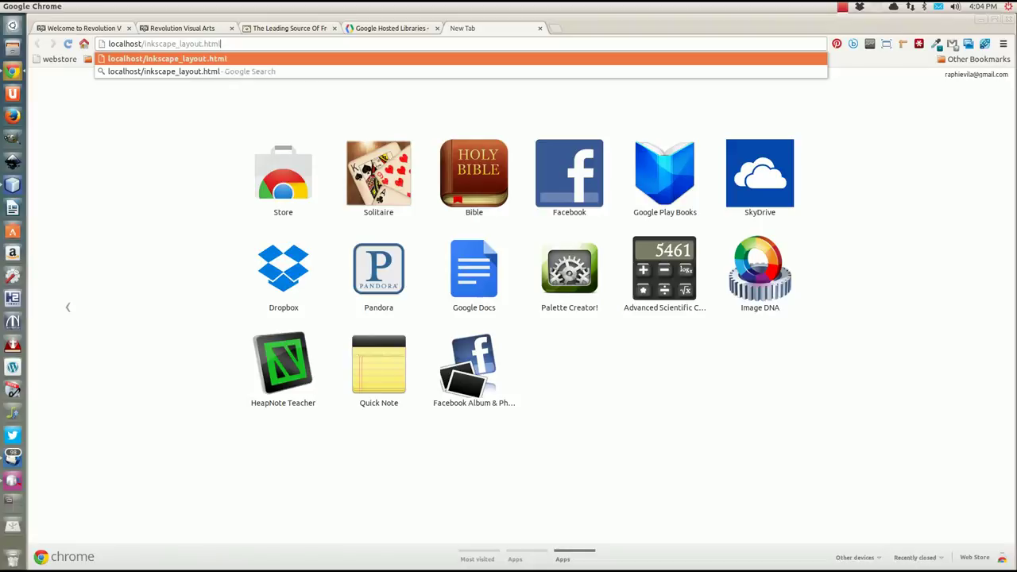
key(Return)
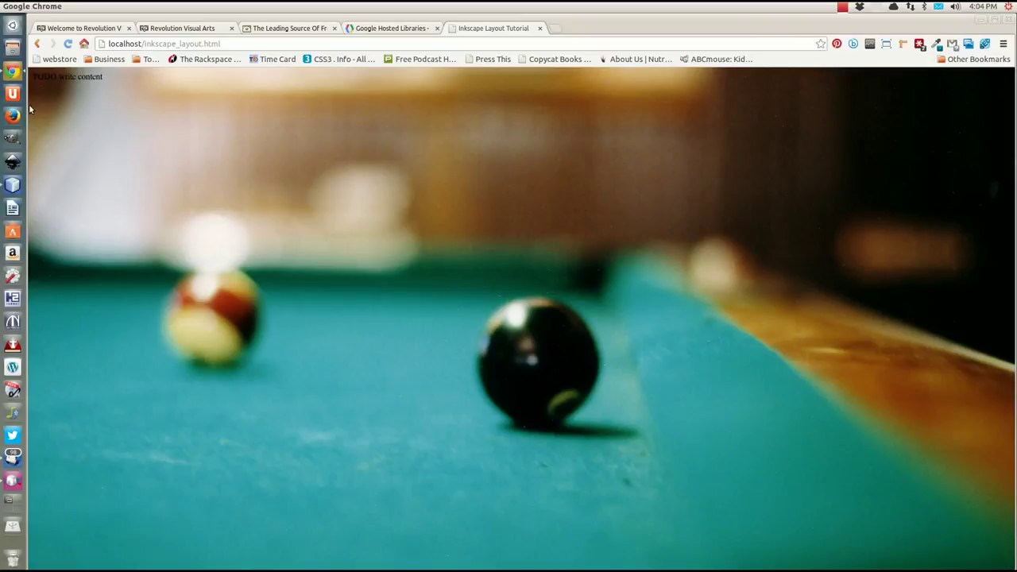
click(12, 189)
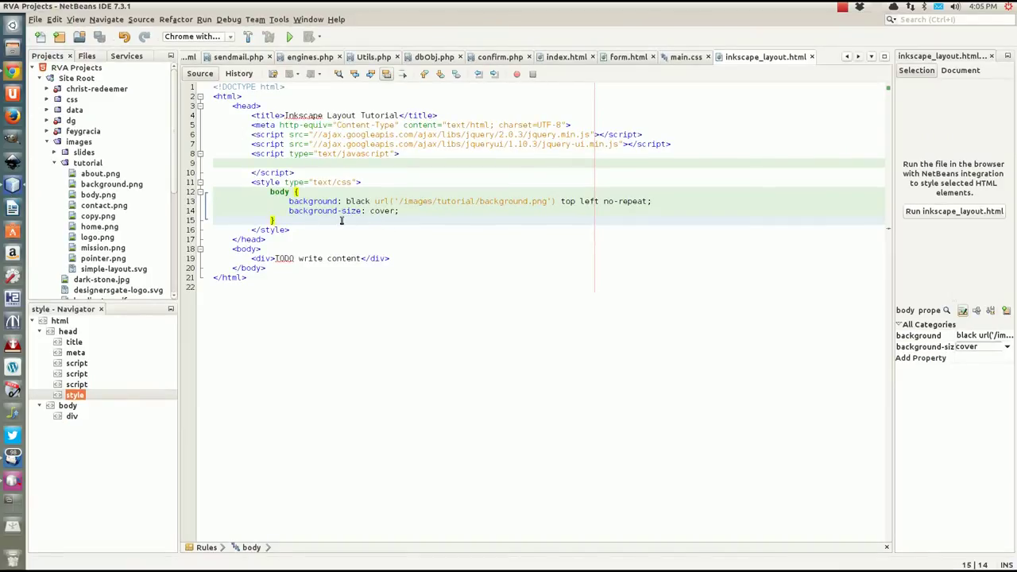
Start a new #nav style rule below the body rule.
key(Return)
text(n)
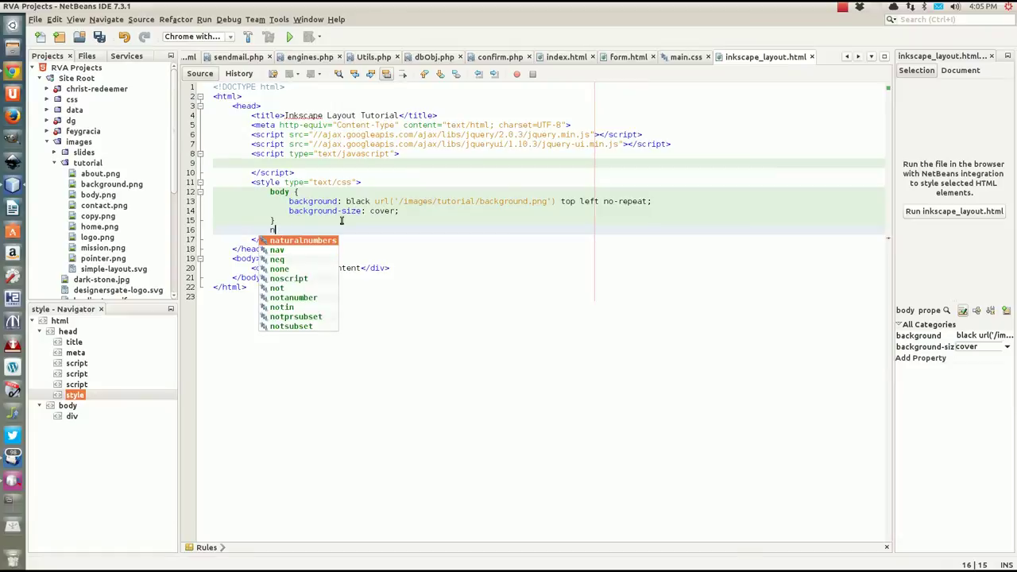
key(BackSpace)
key(BackSpace)
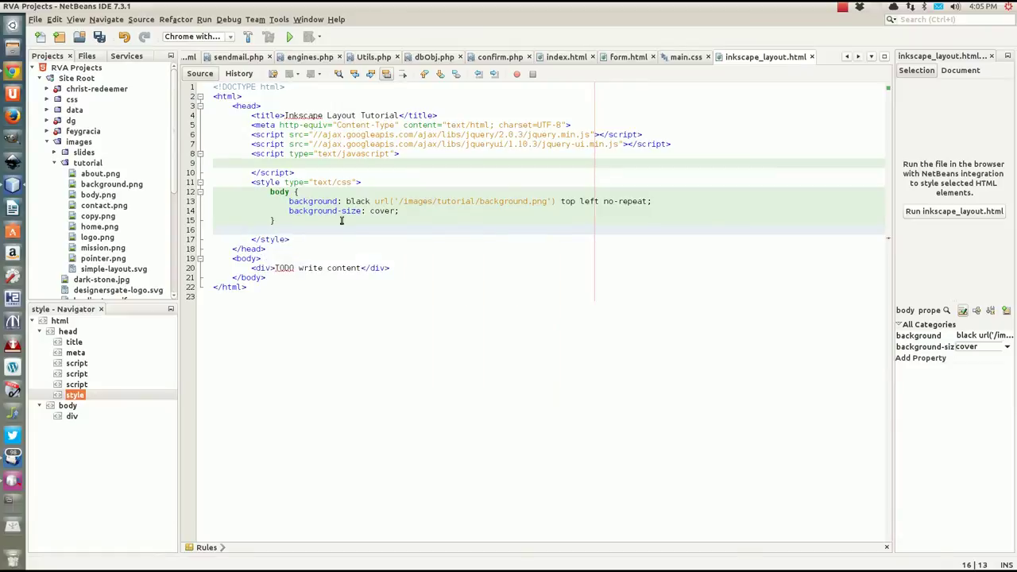
text(#na)
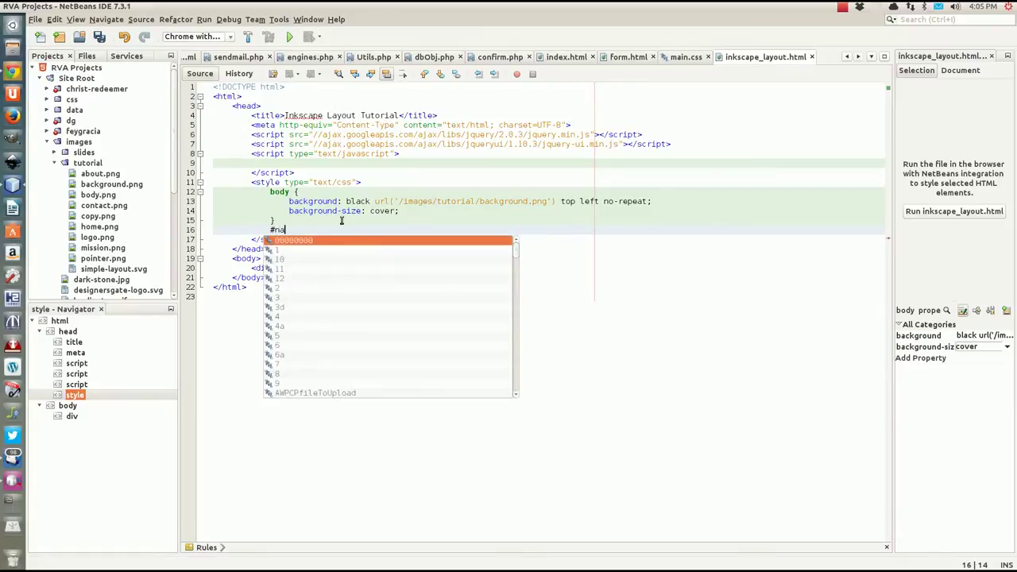
text(v)
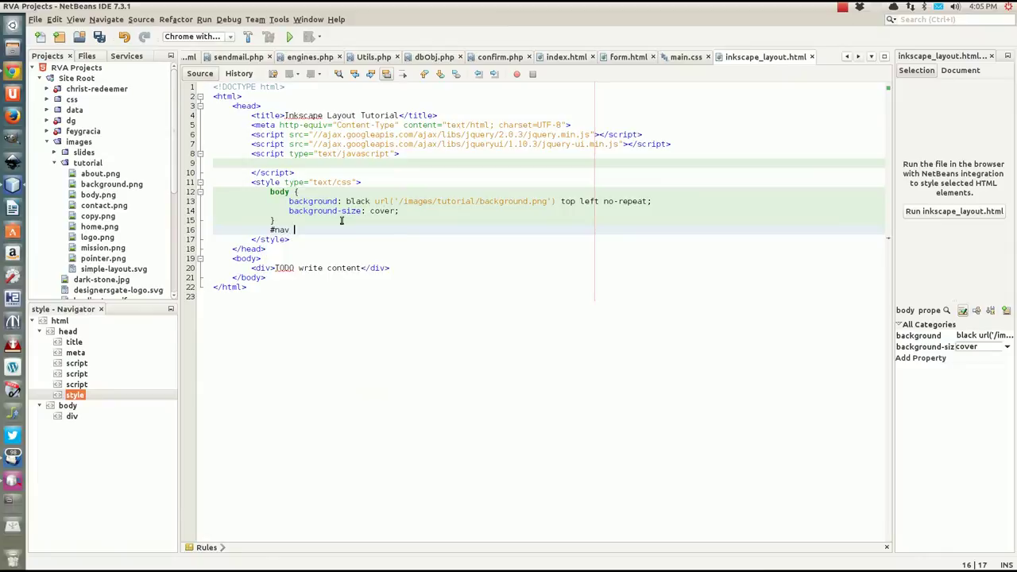
text( {)
key(Return)
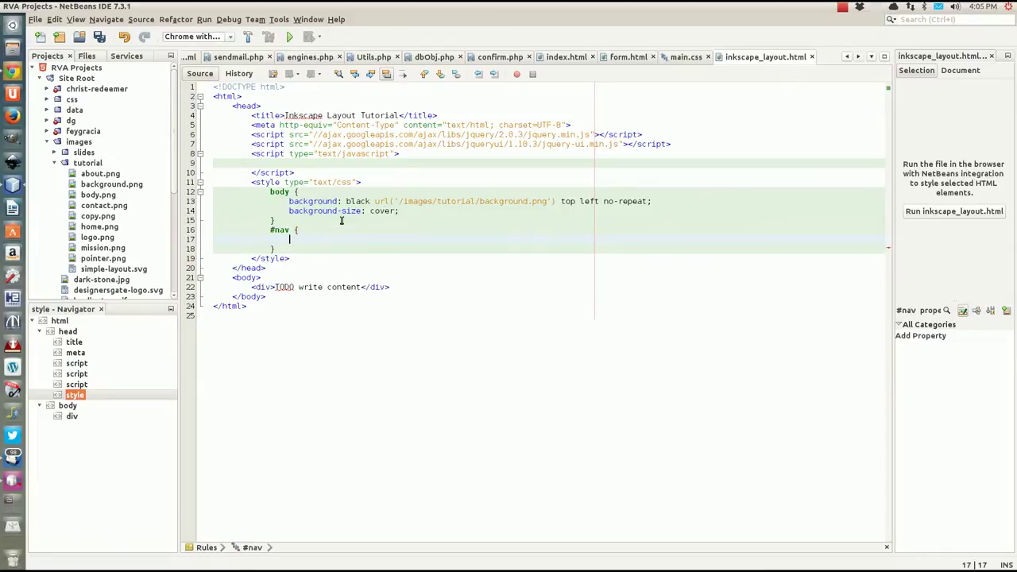
Insert an empty <nav></nav> element below the content div.
click(422, 287)
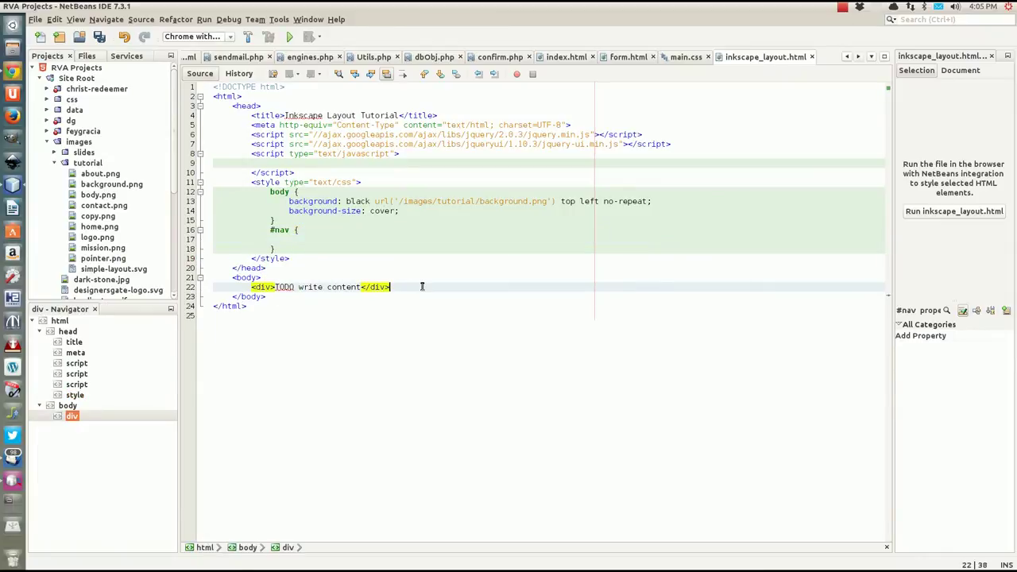
key(Return)
text(<n)
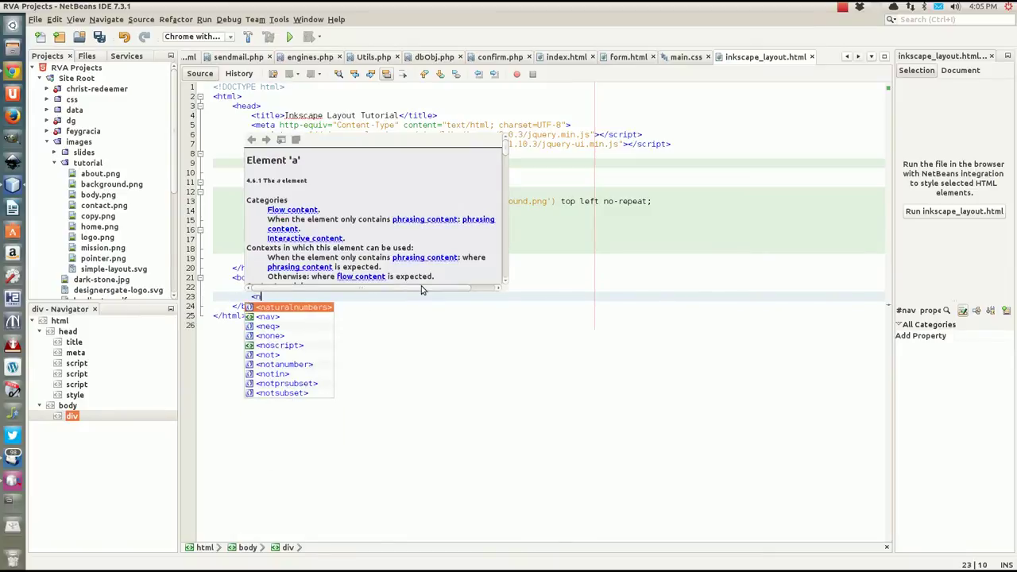
text(av)
key(Return)
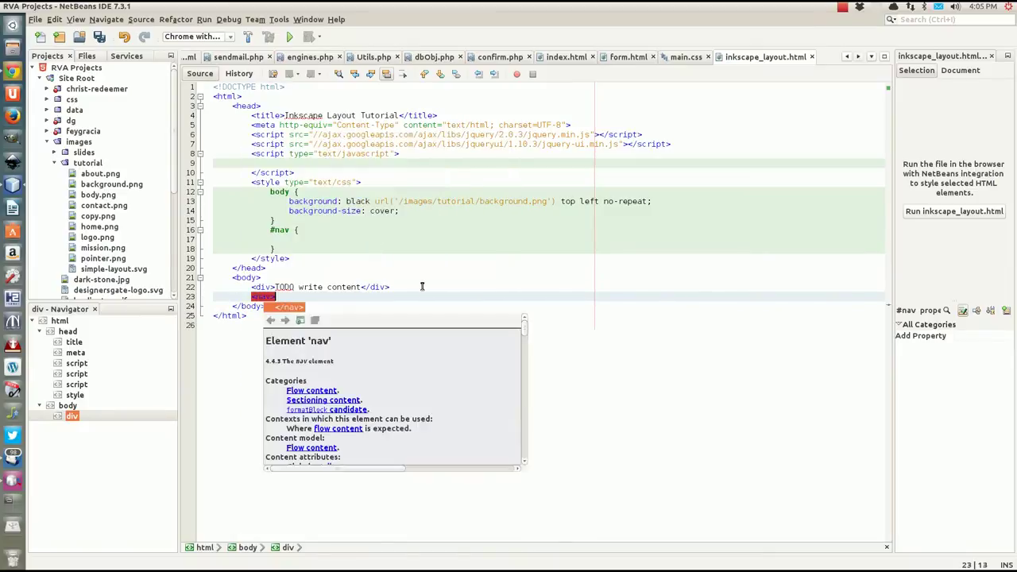
key(Return)
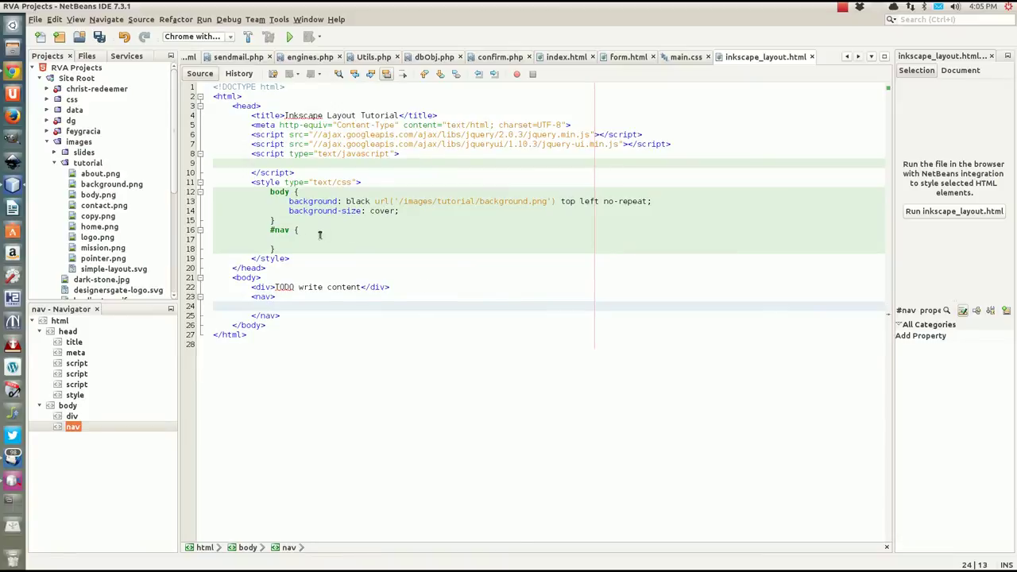
Change the selector to nav and give it position: absolute.
click(270, 230)
key(Delete)
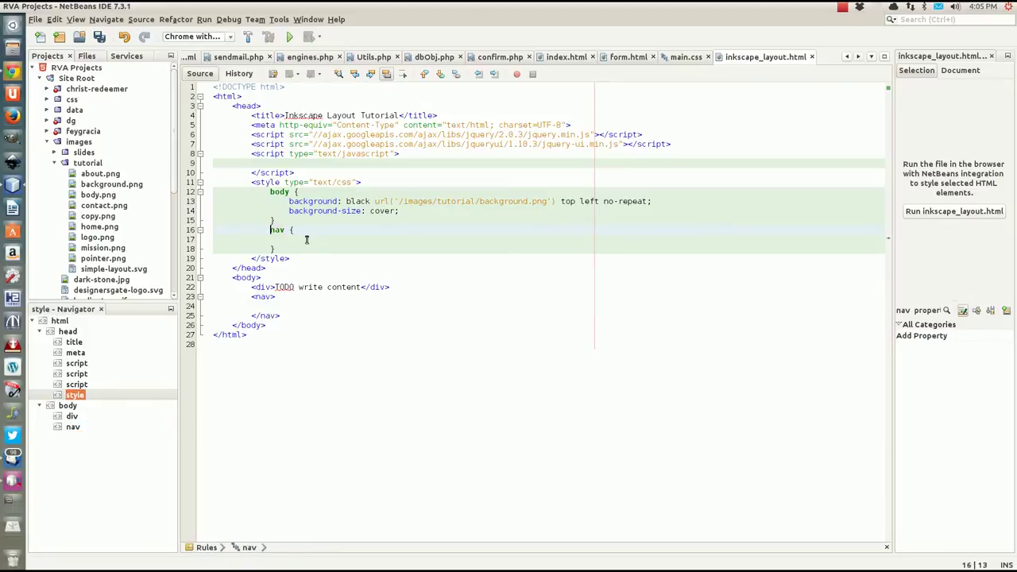
text(rosition:)
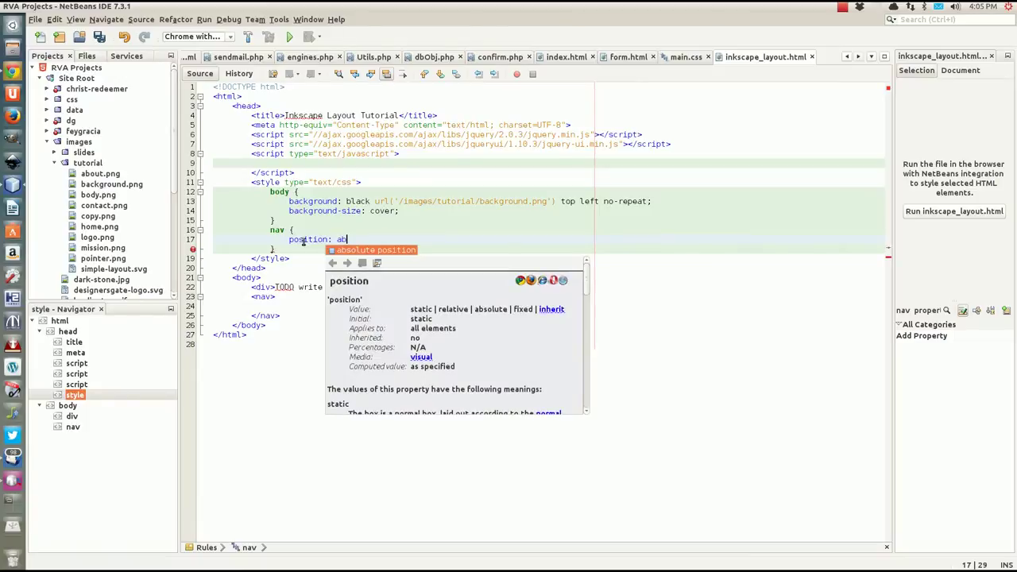
text( absolute;)
key(Down)
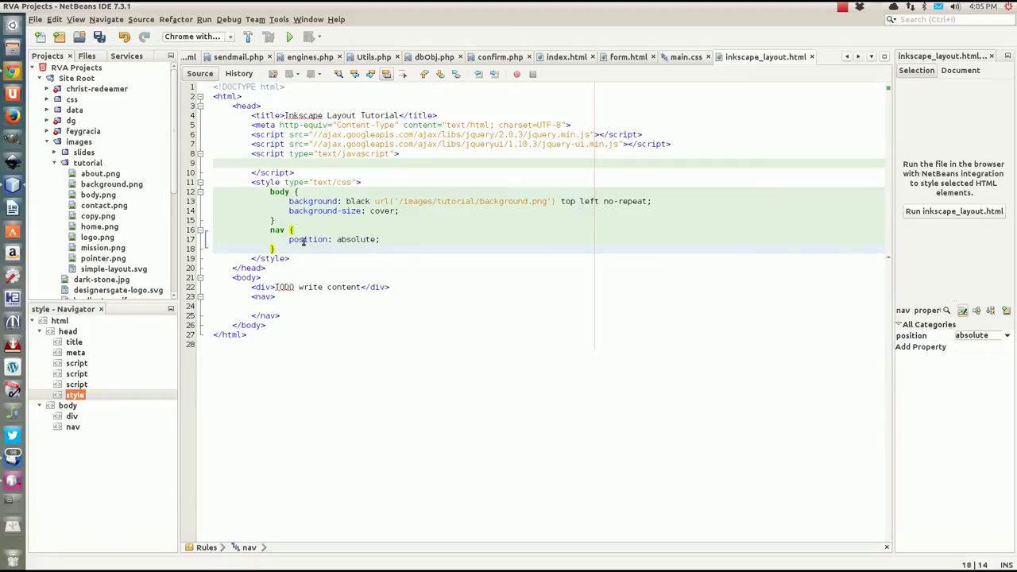
click(391, 242)
key(Return)
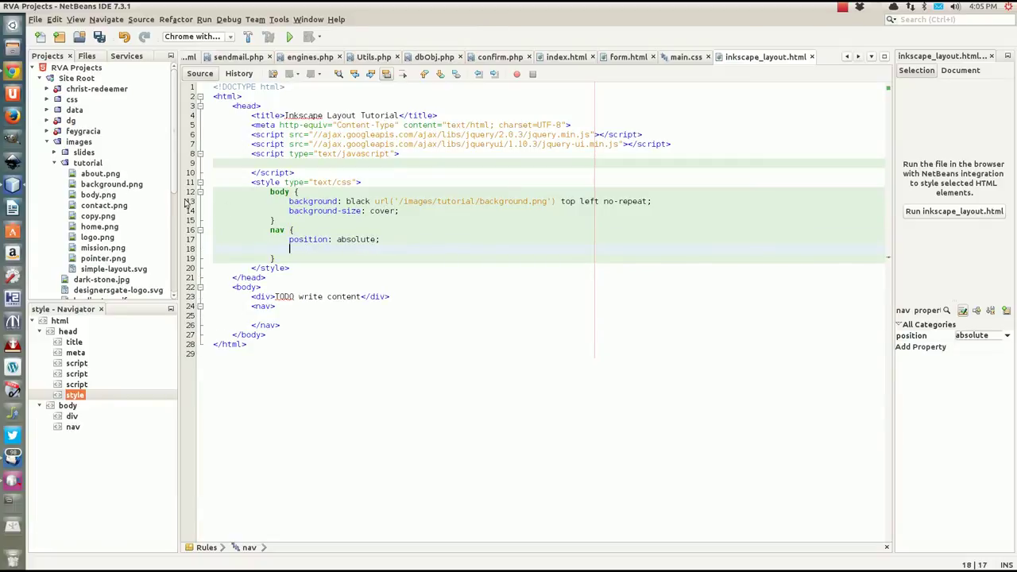
click(93, 229)
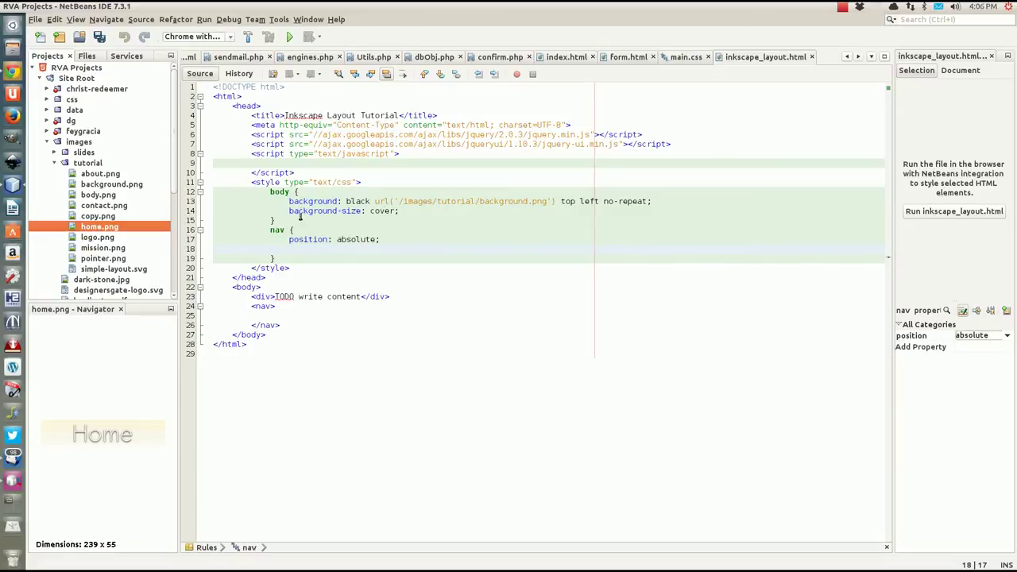
click(11, 25)
text(de)
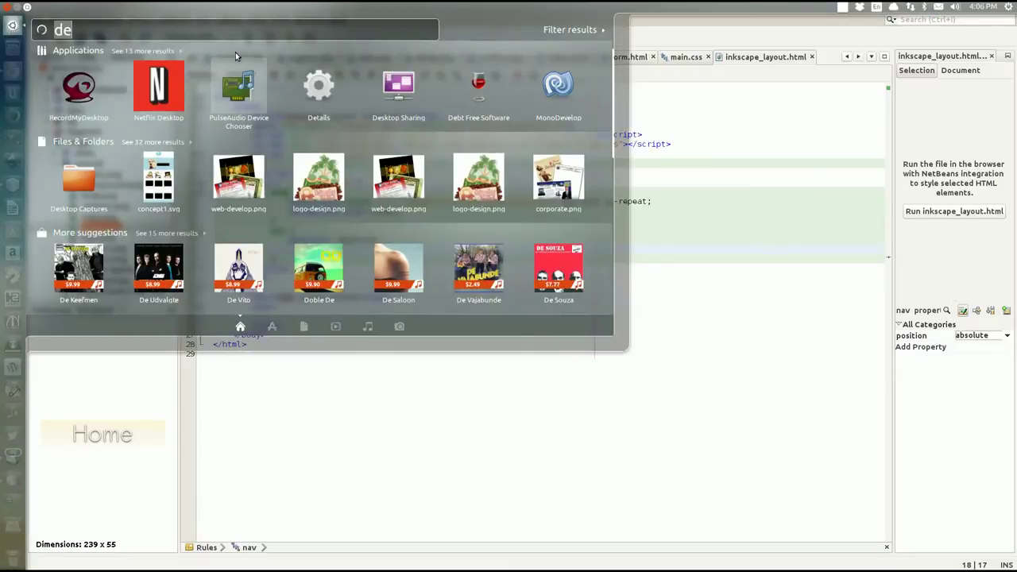
text(cal)
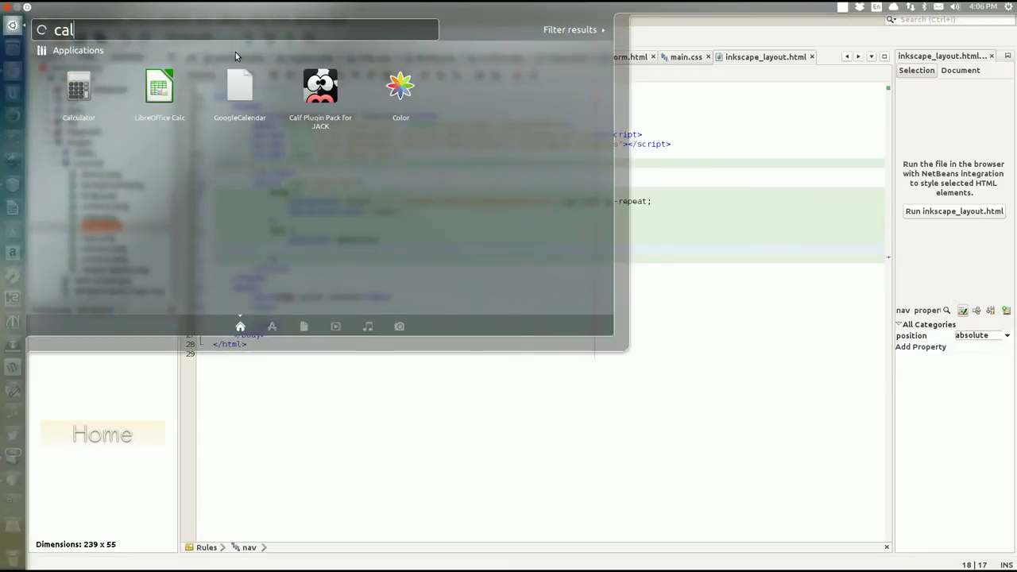
click(78, 92)
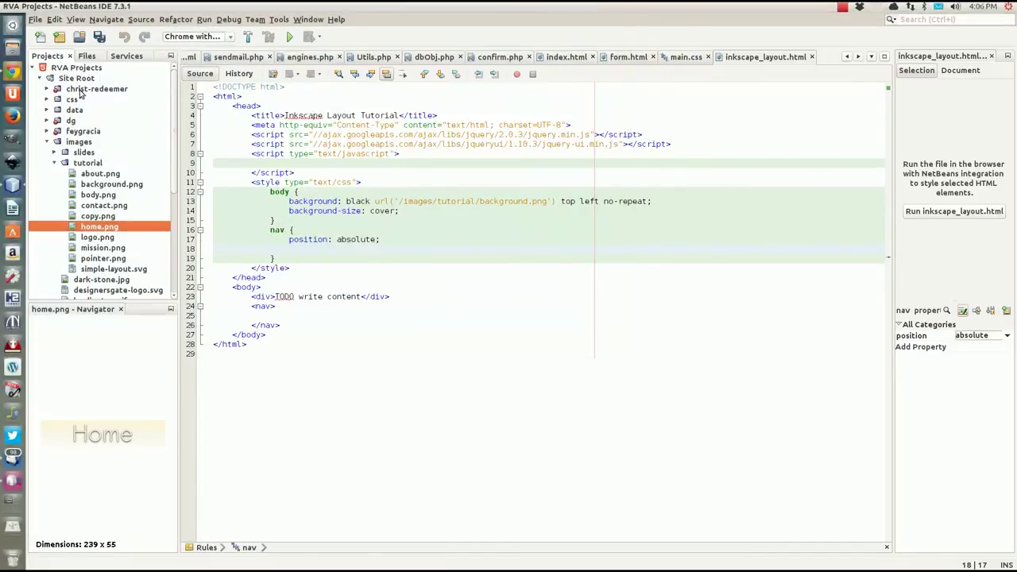
double_click(70, 89)
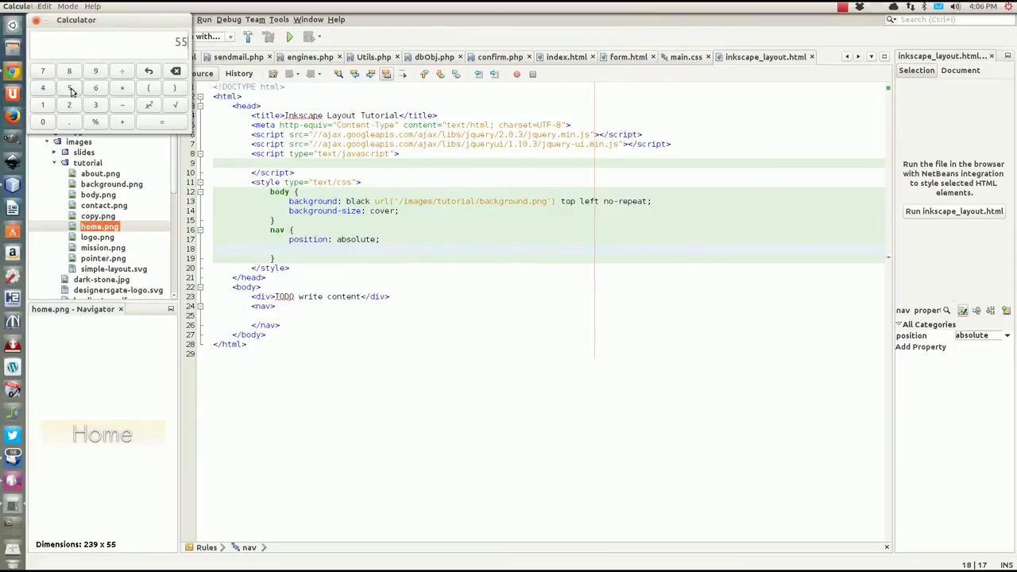
click(122, 88)
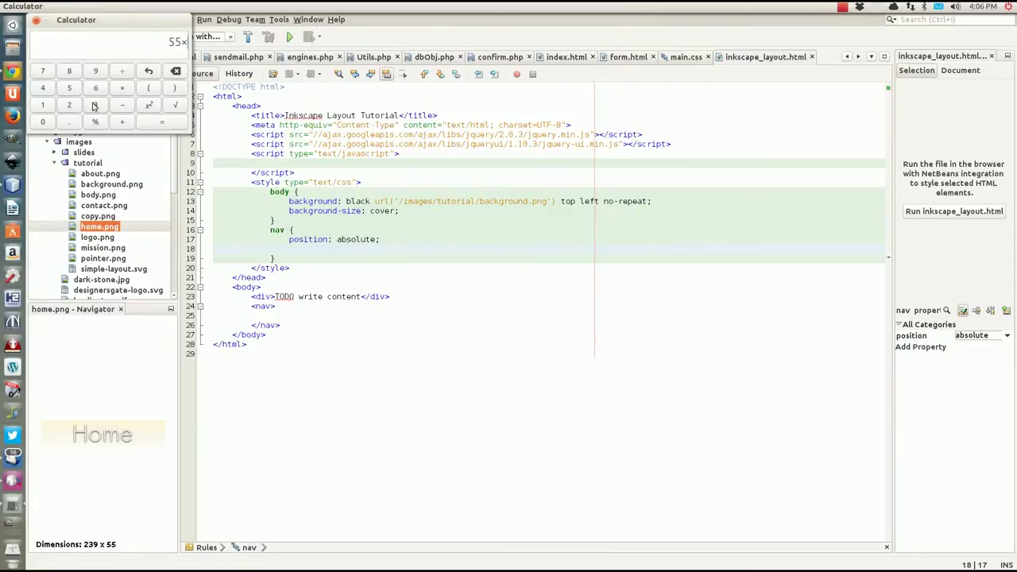
click(44, 92)
click(164, 124)
click(35, 20)
Add top: 50% and a margin-top: -110px declaration to the nav rule.
click(357, 250)
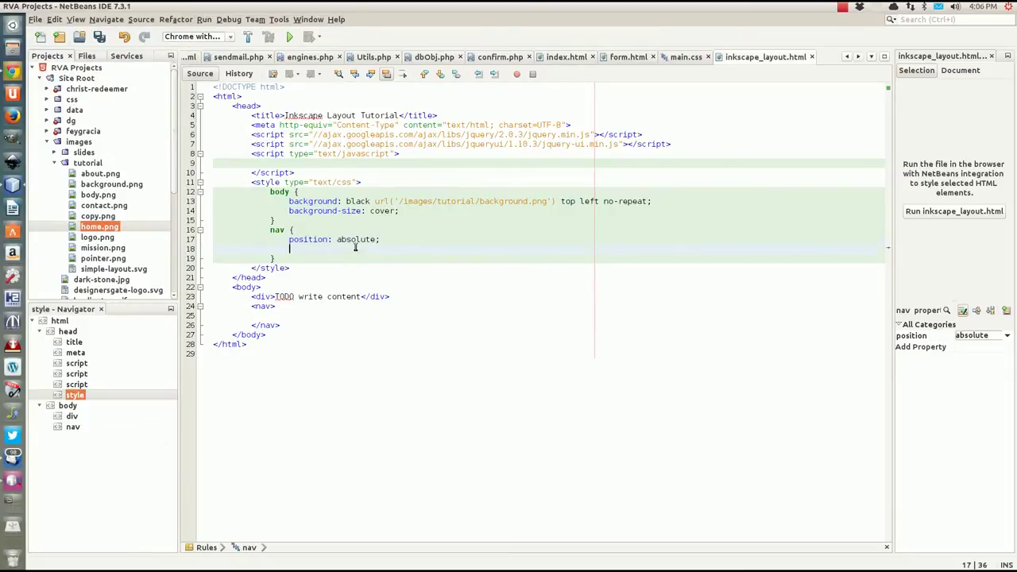
text(top: )
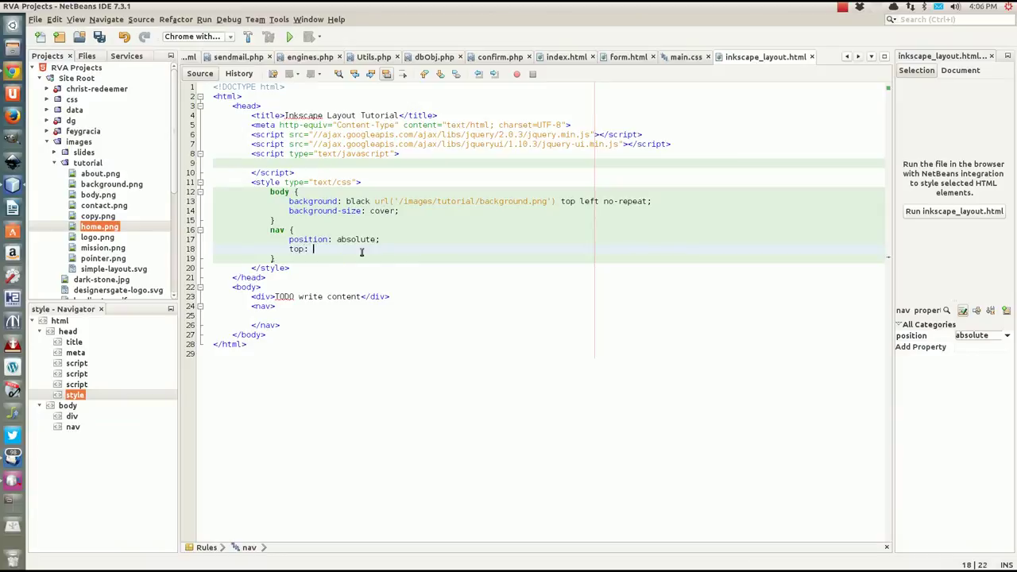
text(50)
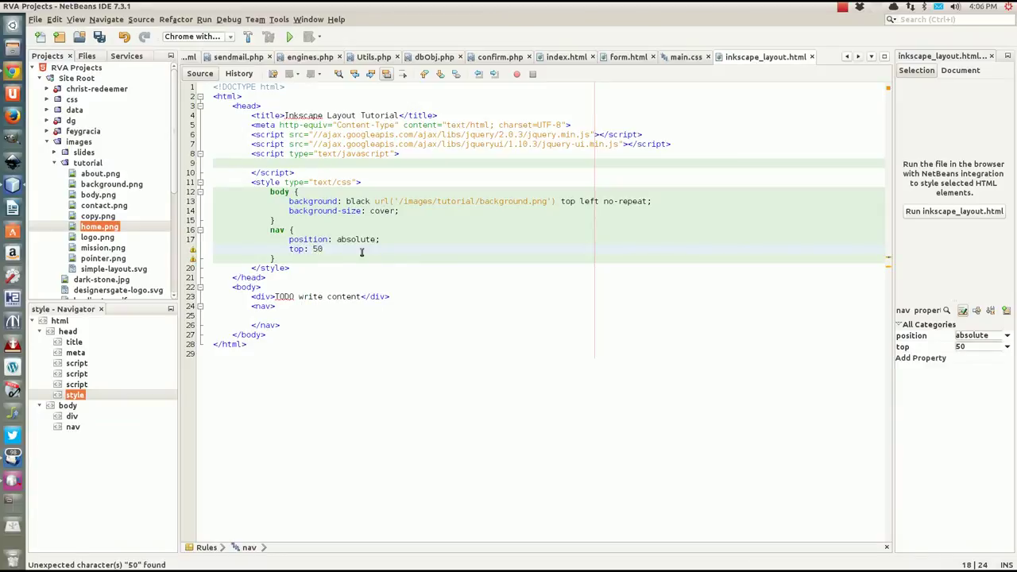
text(%;)
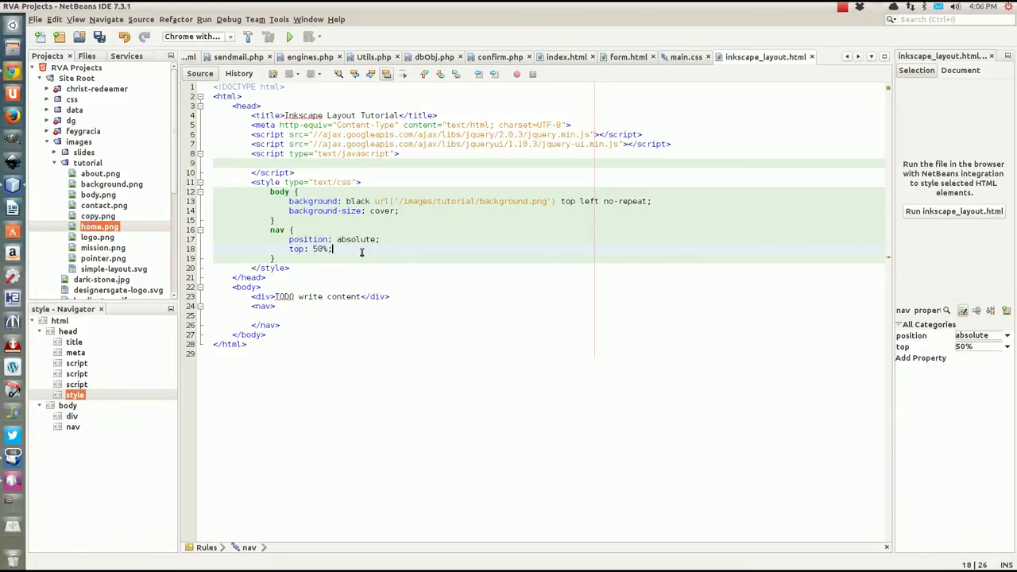
key(Return)
text(margin)
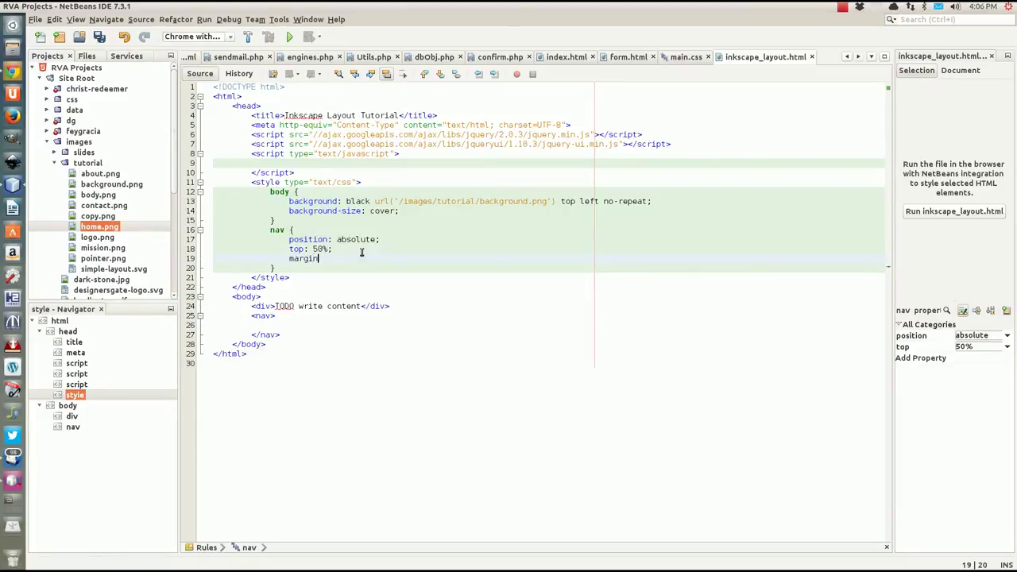
text(-top: )
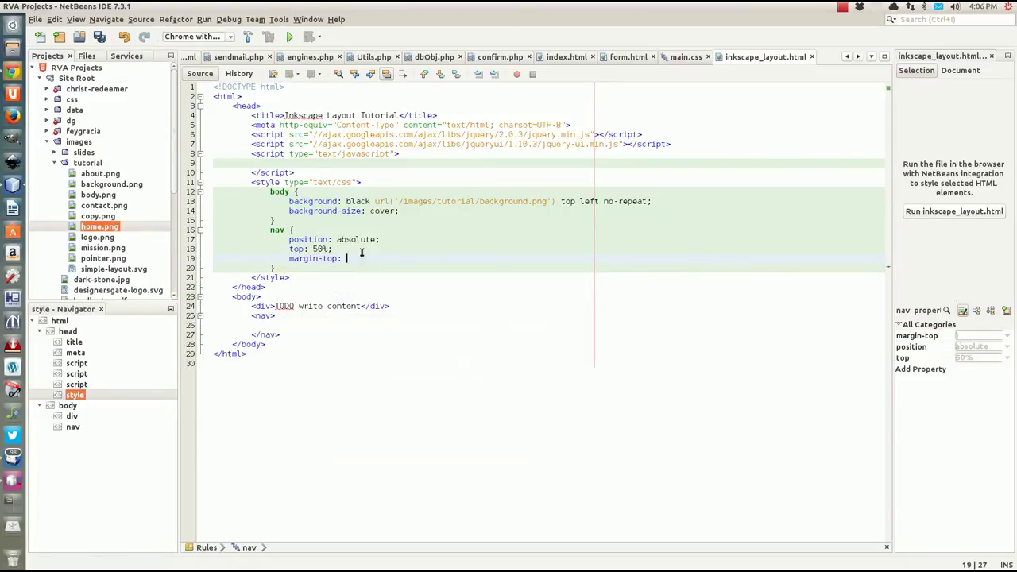
text(11)
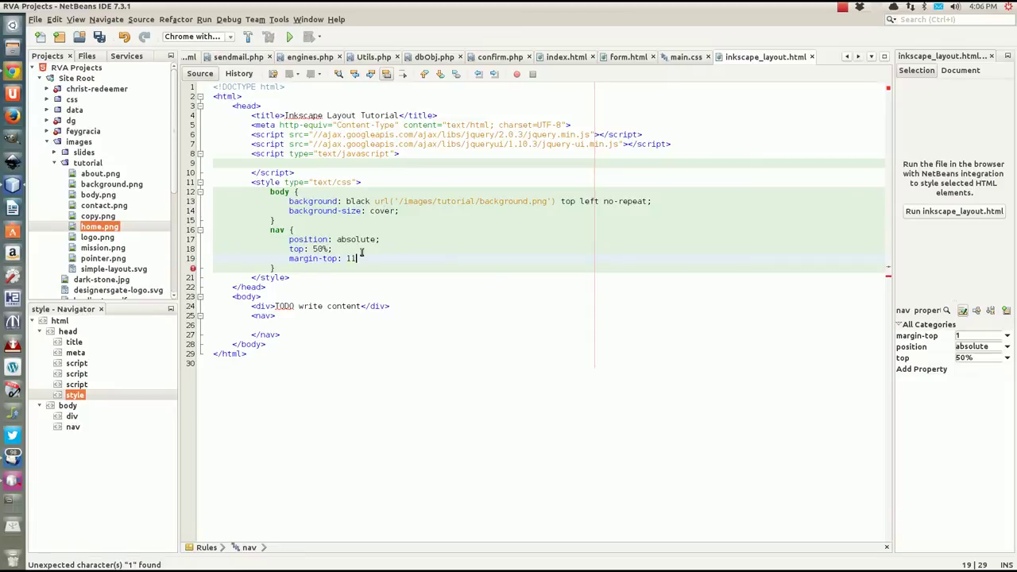
text(0px)
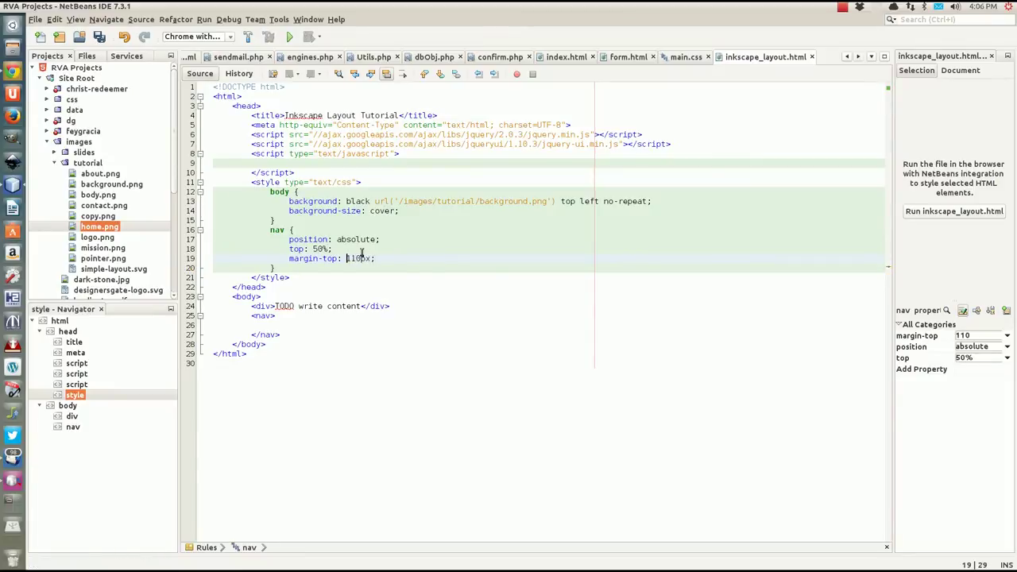
text(-)
Add an empty div with id "home" inside the nav element.
click(285, 326)
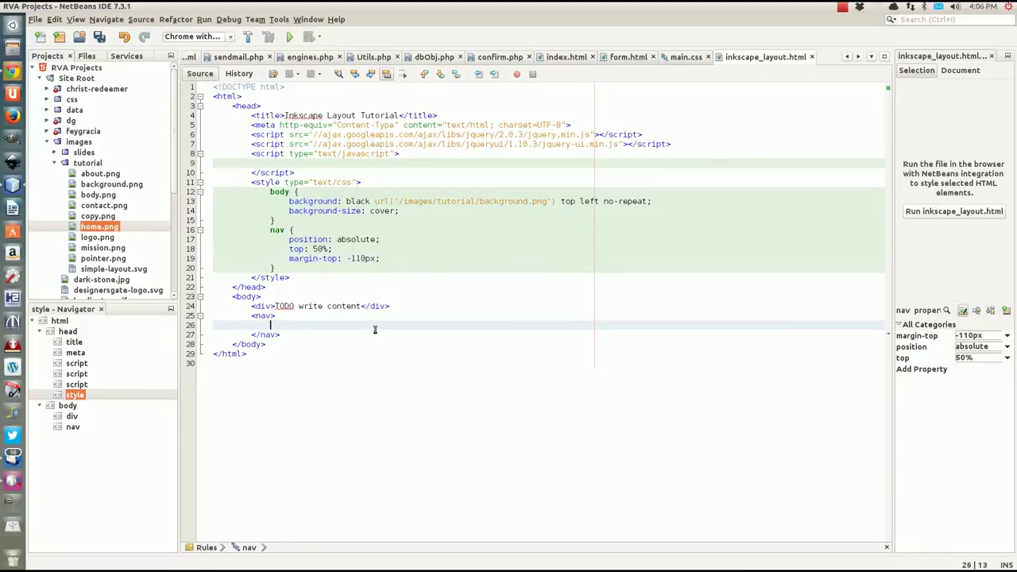
text(<div)
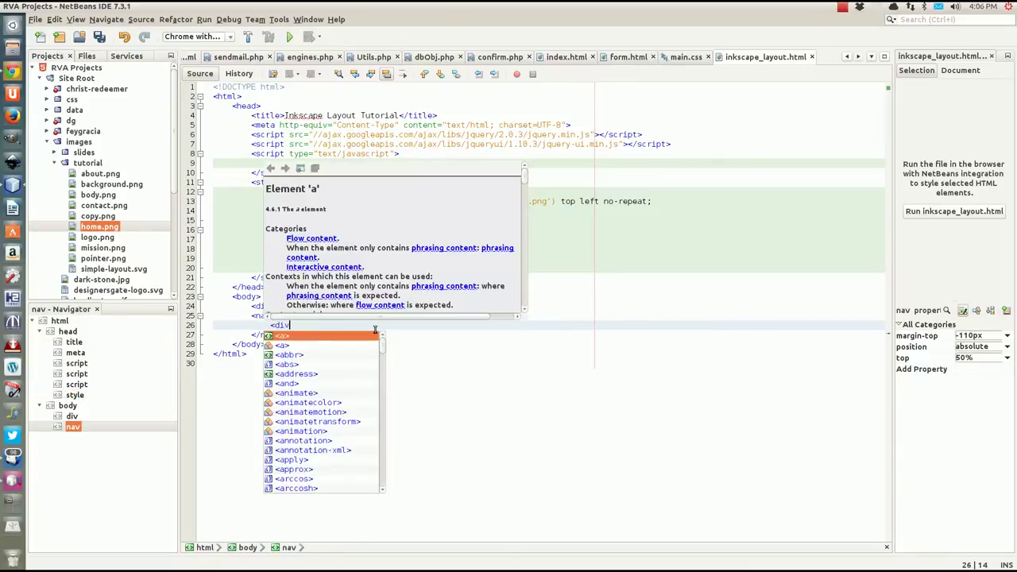
text( i)
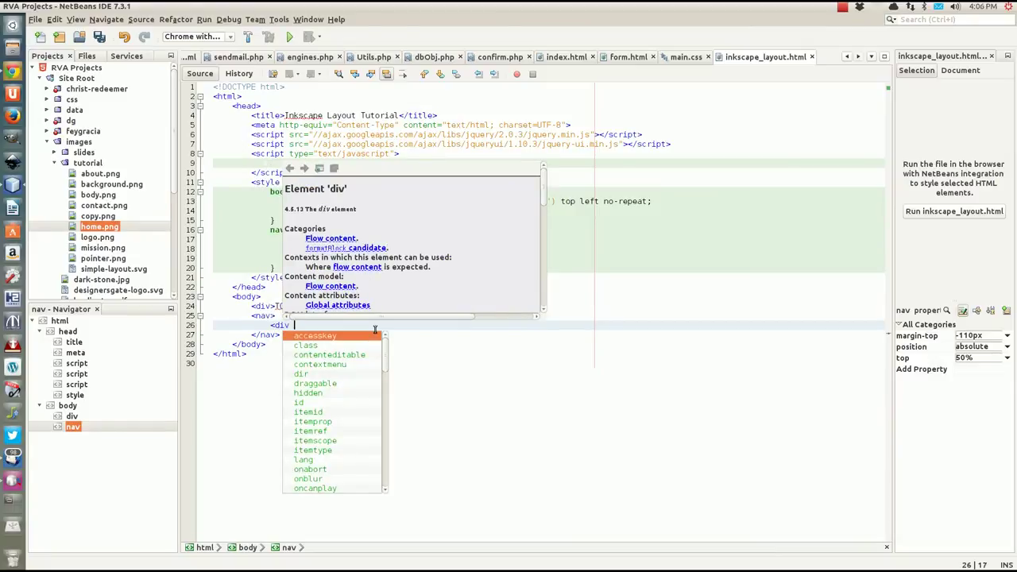
text(d)
key(Return)
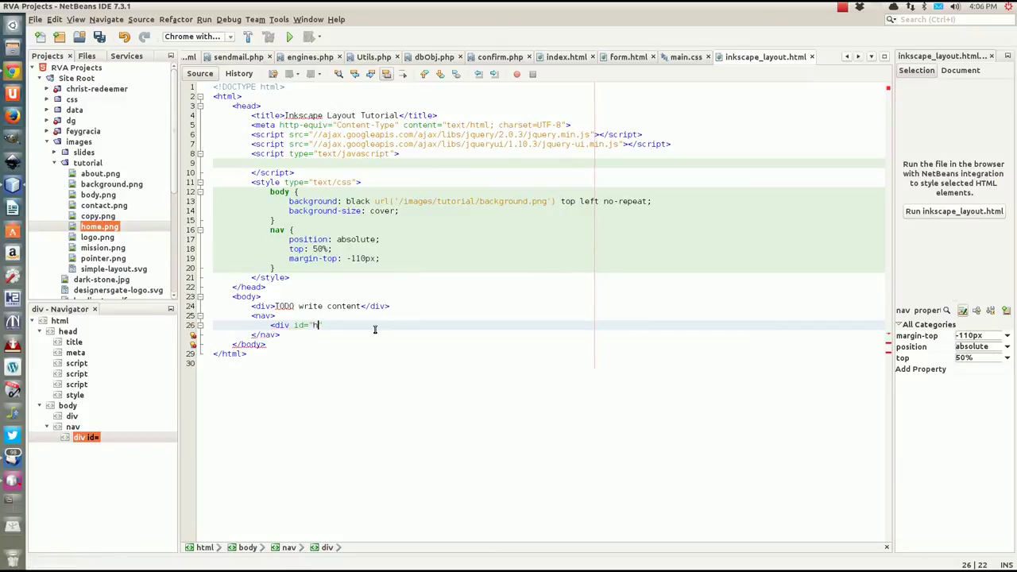
text(home")
key(Escape)
key(BackSpace)
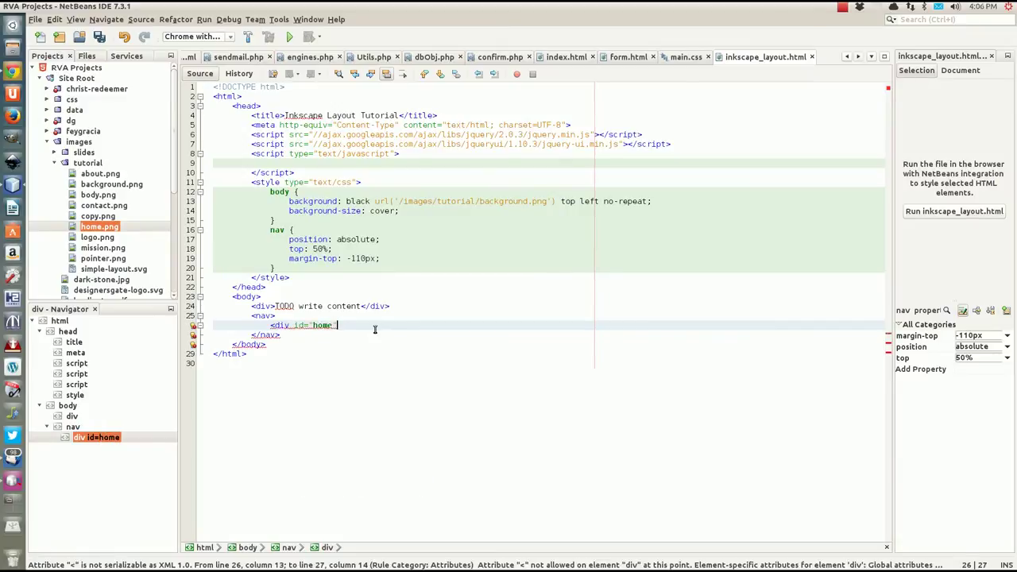
text(></div>)
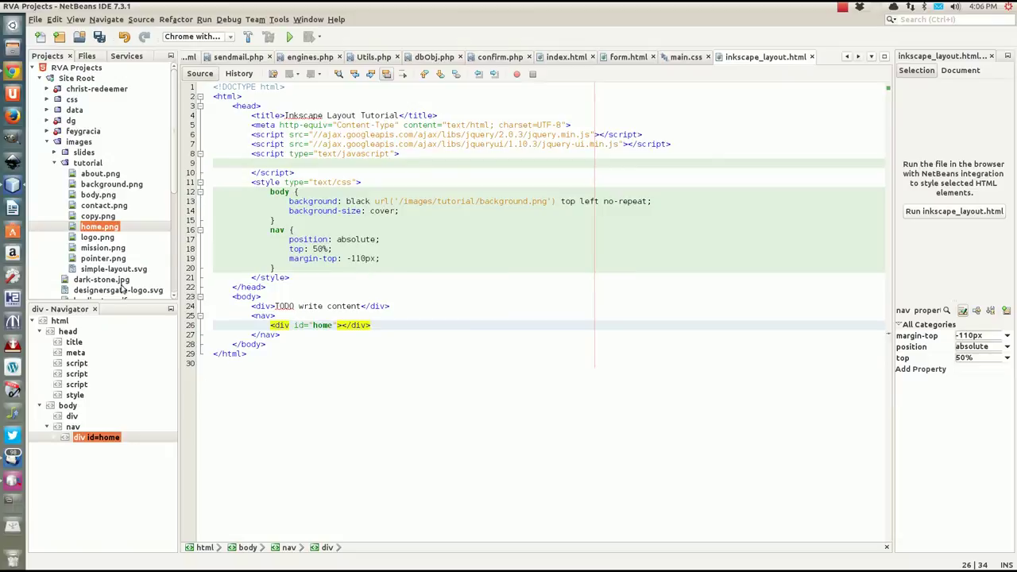
Confirm home.png is 239 x 55 and give the home div class "navButtons".
click(94, 228)
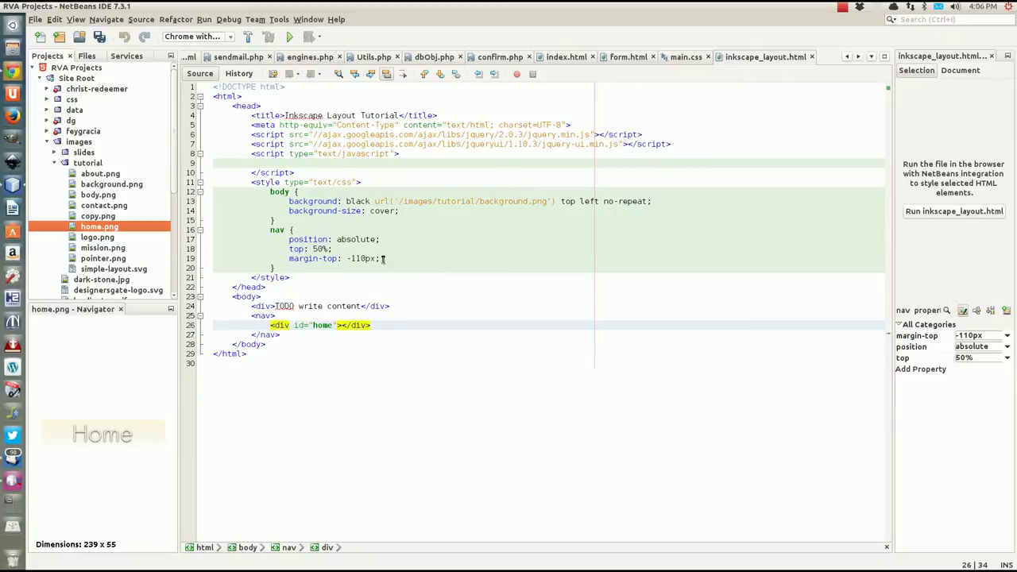
click(337, 327)
text(clas)
text(s=")
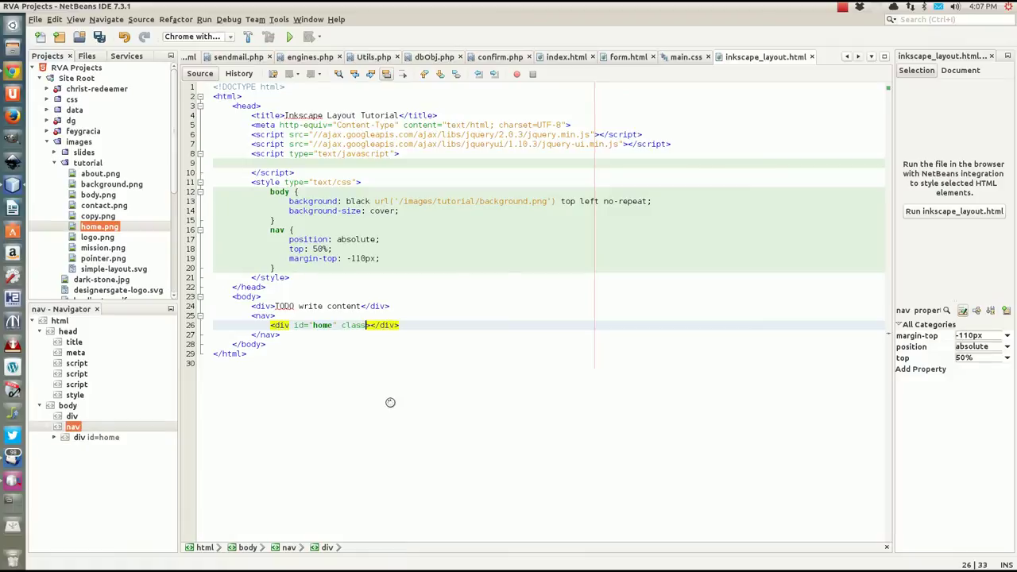
text(nav)
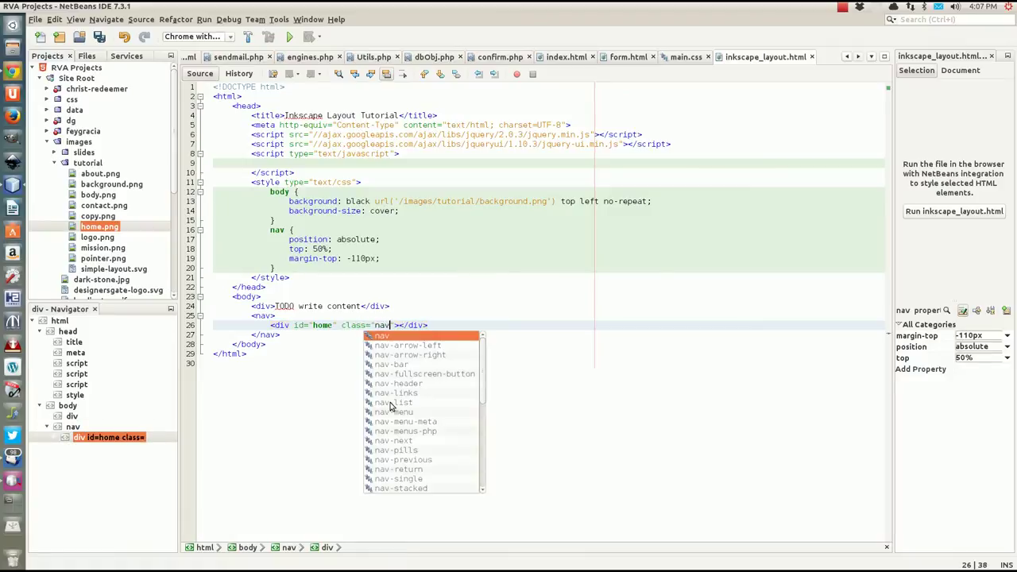
text(Buttons)
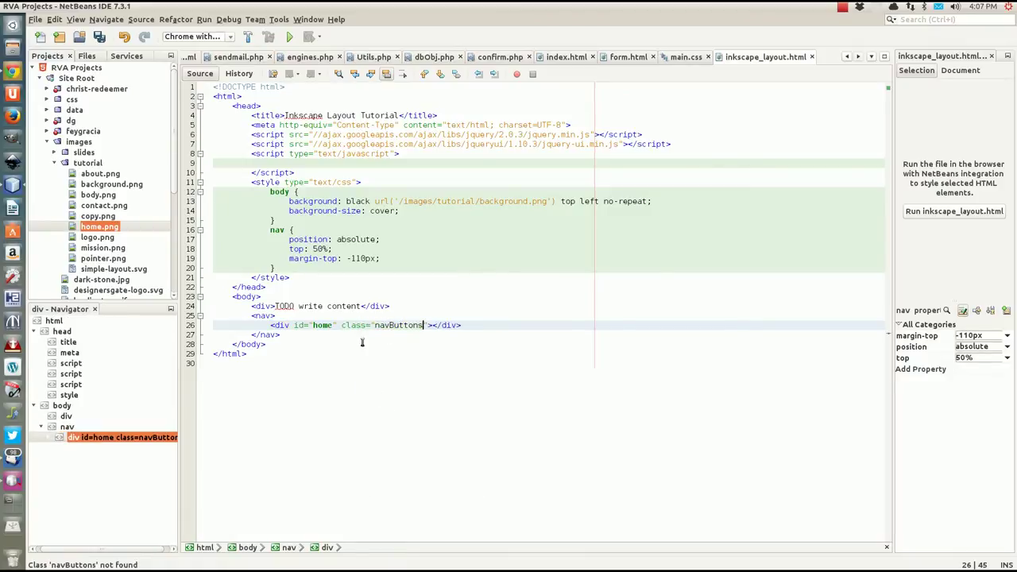
click(292, 268)
key(Return)
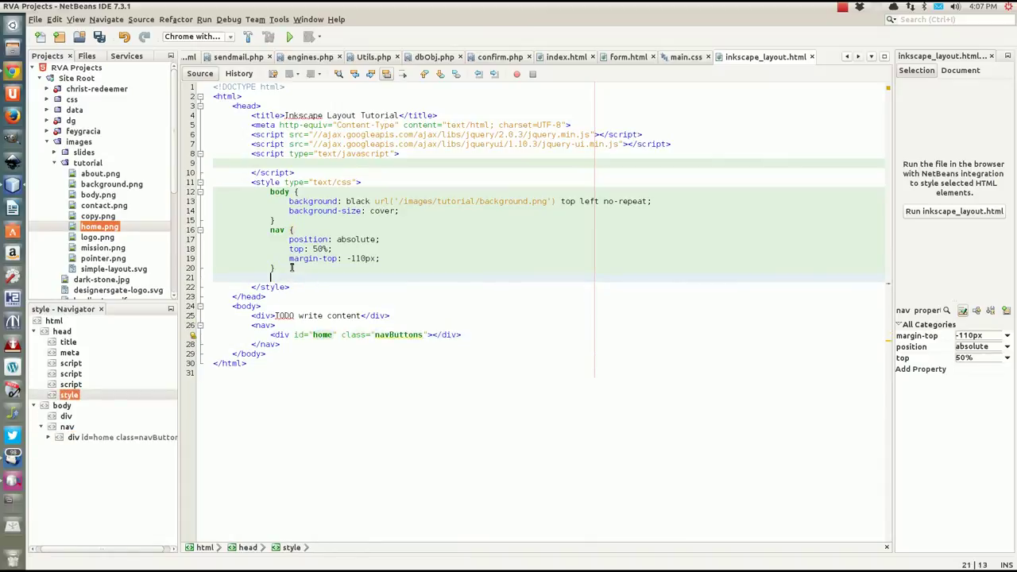
Write .navButtons { display: block; position: relative; width: 239px; height: 55px; }.
text(.navButto)
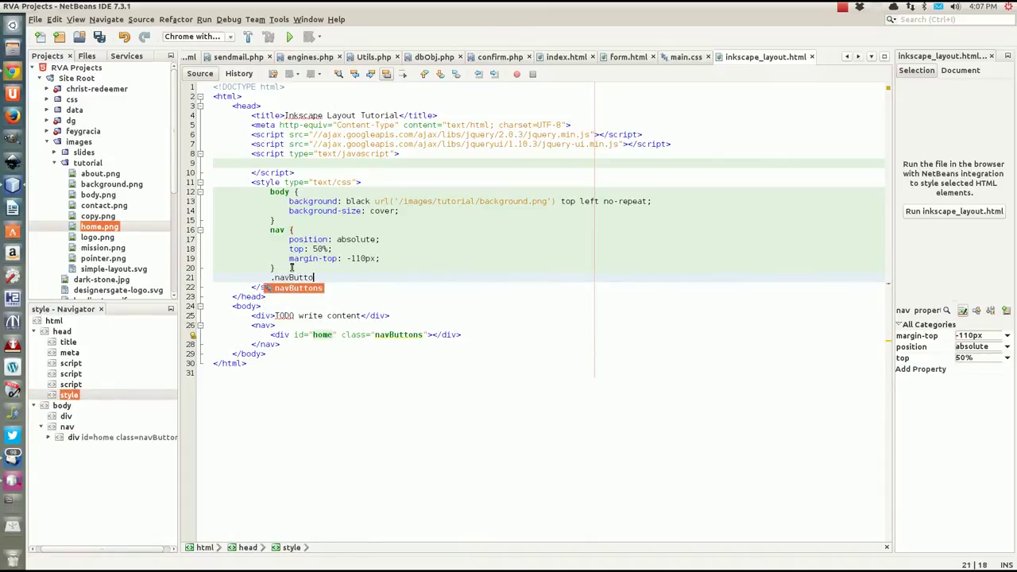
text(ns {)
key(Return)
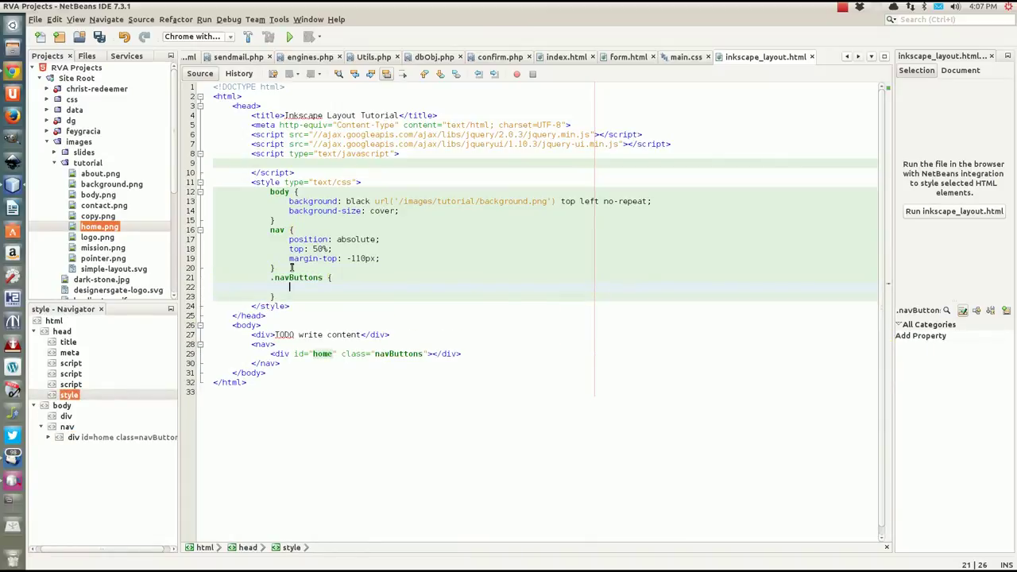
text(di)
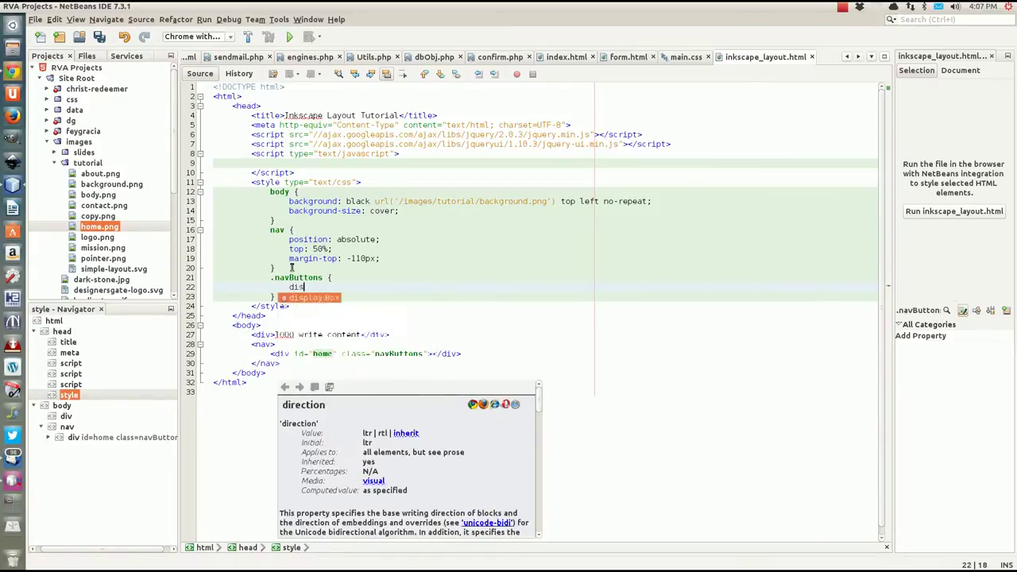
text(splay: )
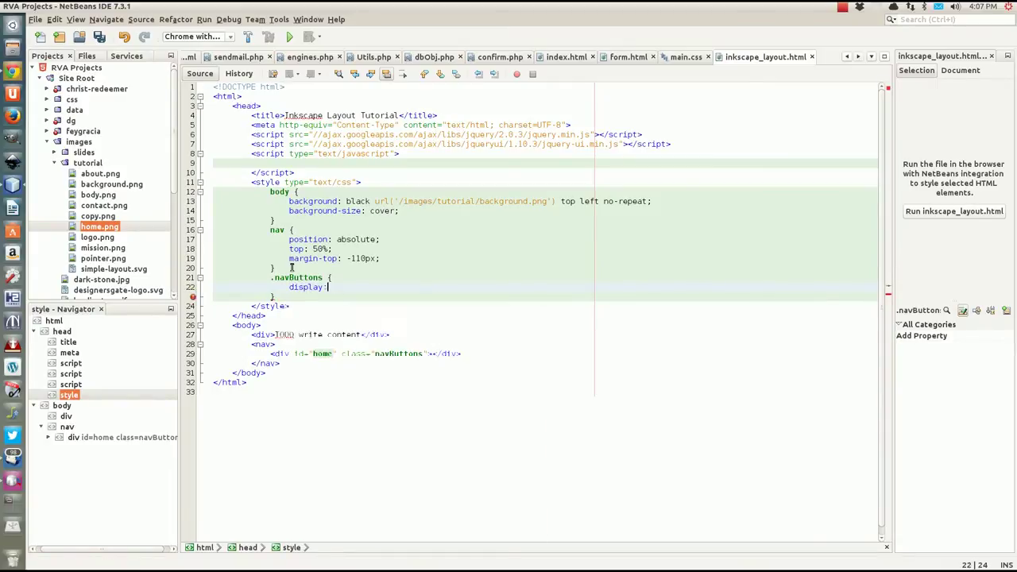
text(block;)
key(Return)
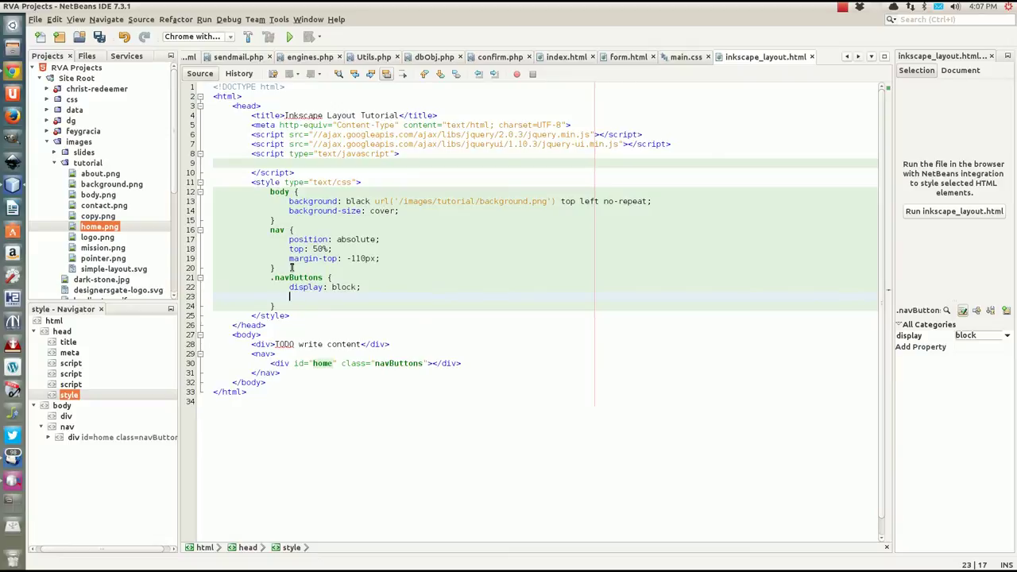
text(posi)
text(tion:)
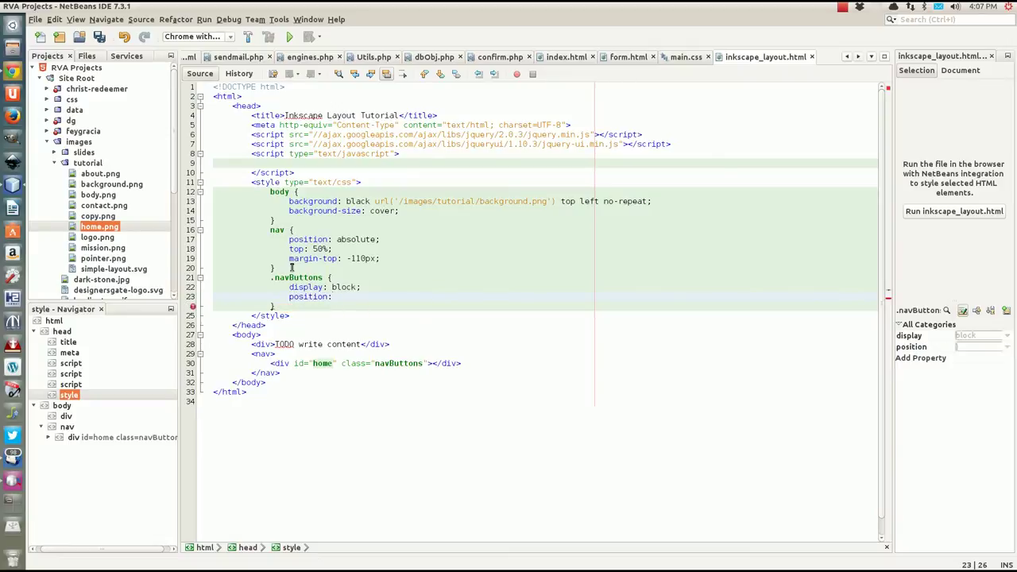
text( re)
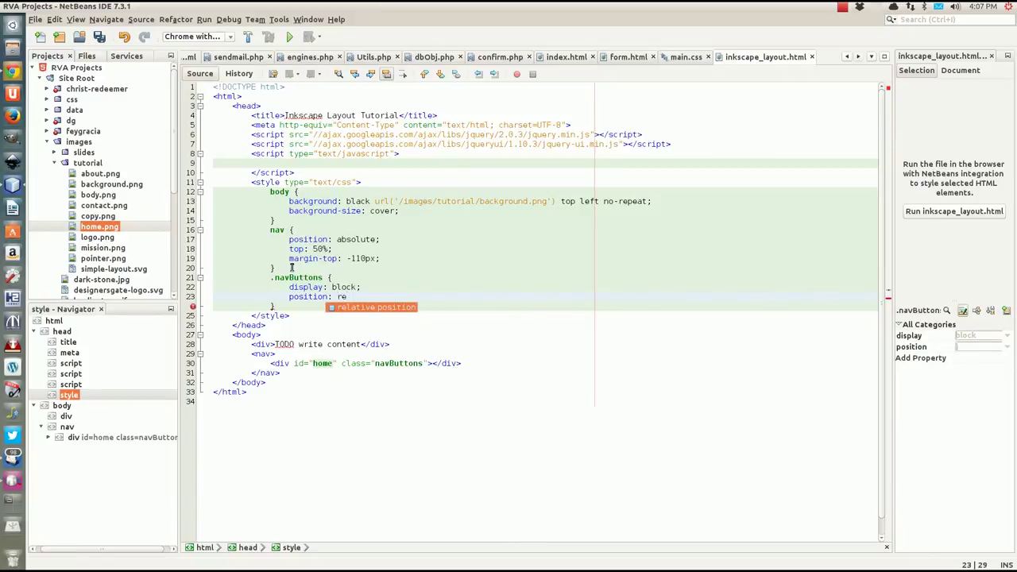
text(lative;)
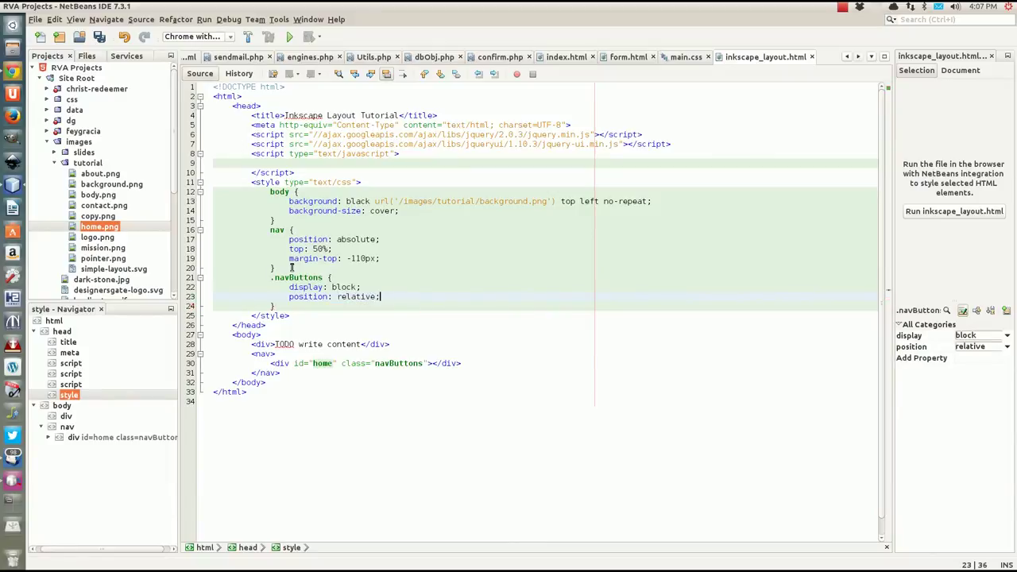
key(Return)
text(width)
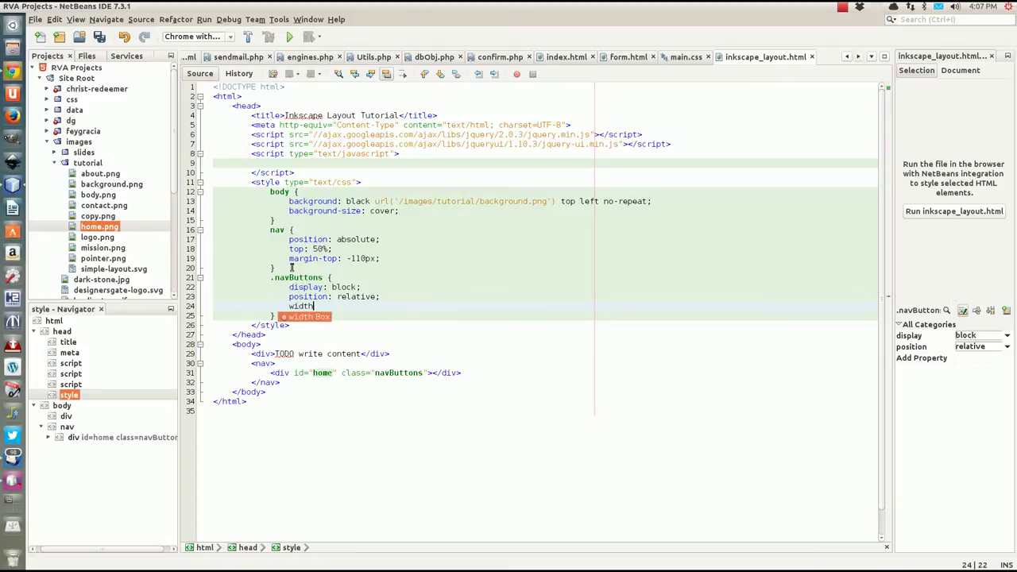
key(Return)
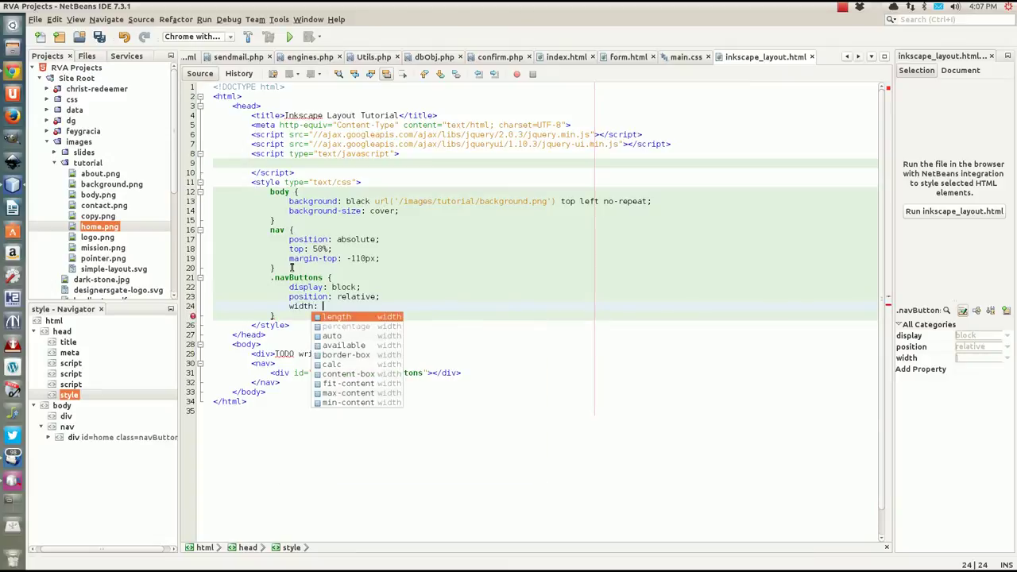
text(39)
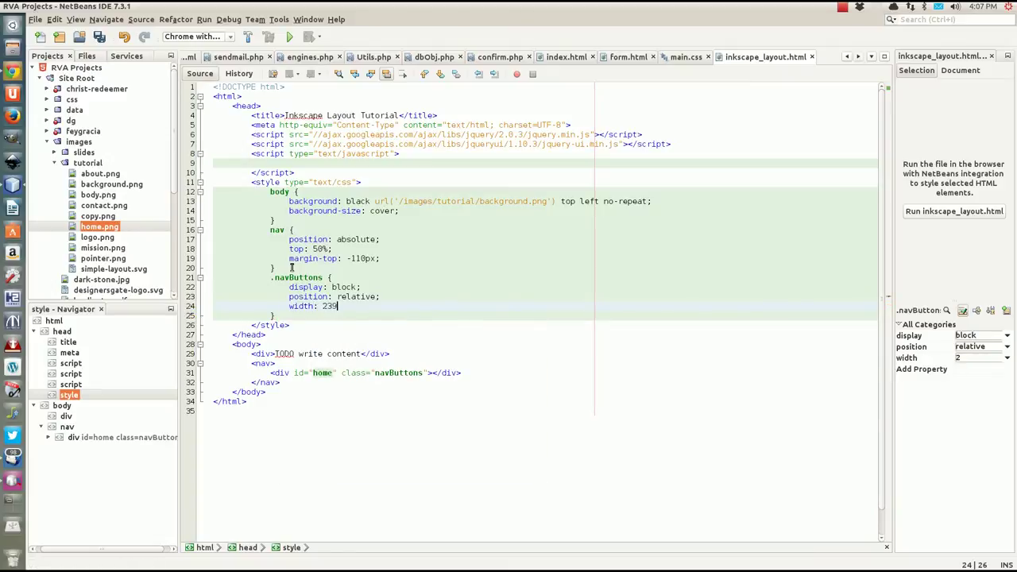
text(px;)
key(Return)
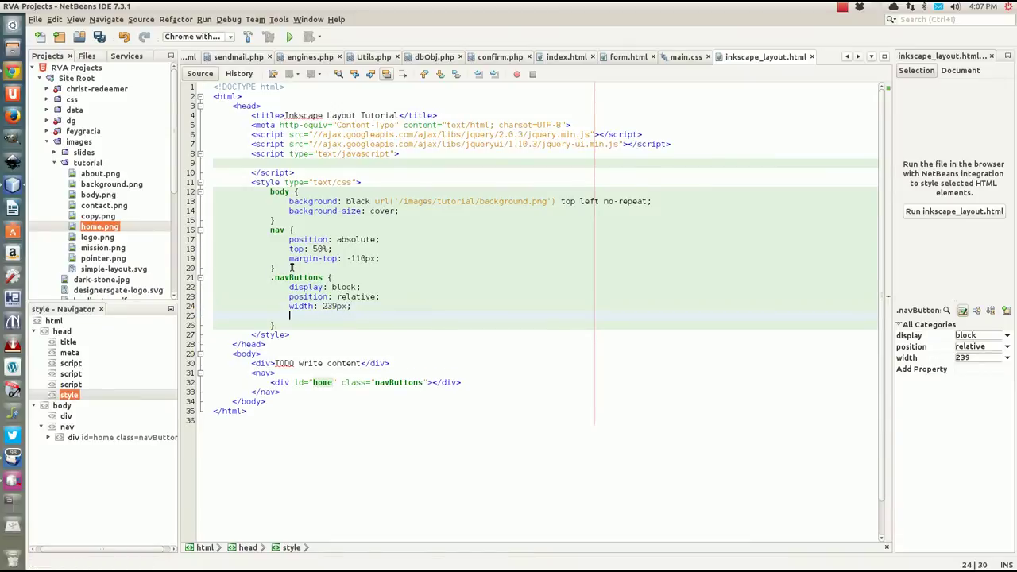
text(height)
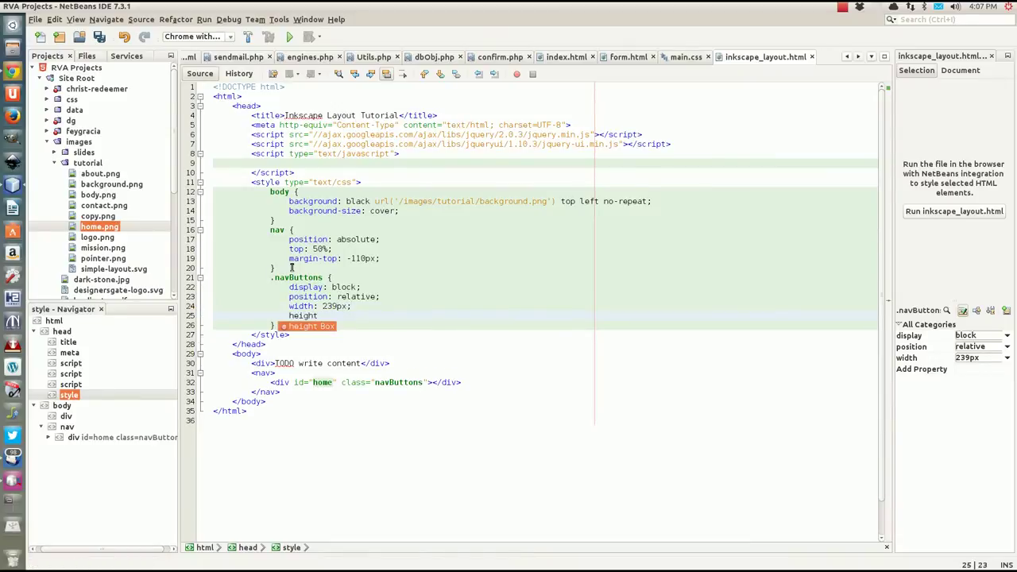
text(: 5)
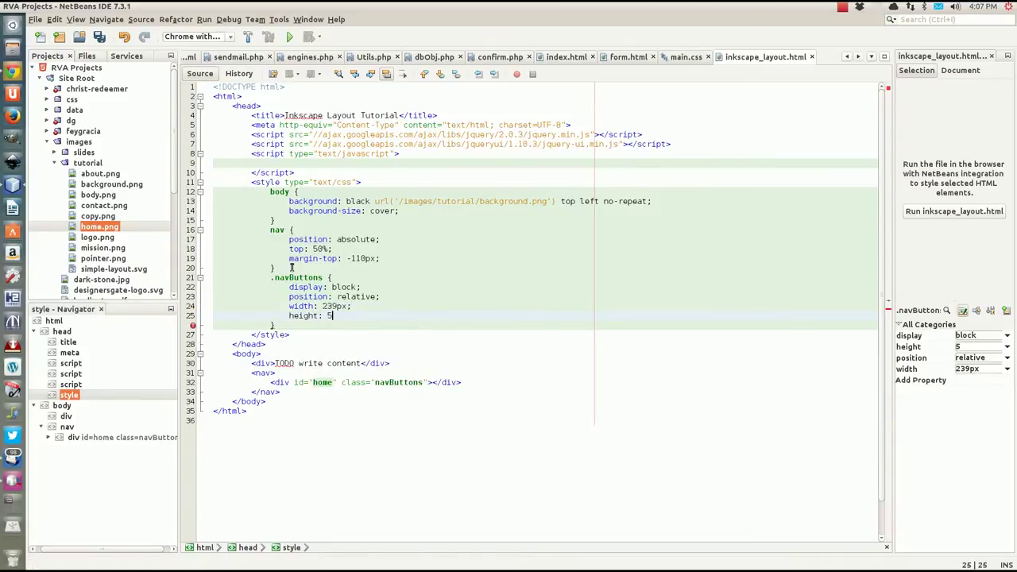
text(5px;)
Add right: 50px to the nav rule below its margin-top line.
click(402, 259)
key(Return)
text(re)
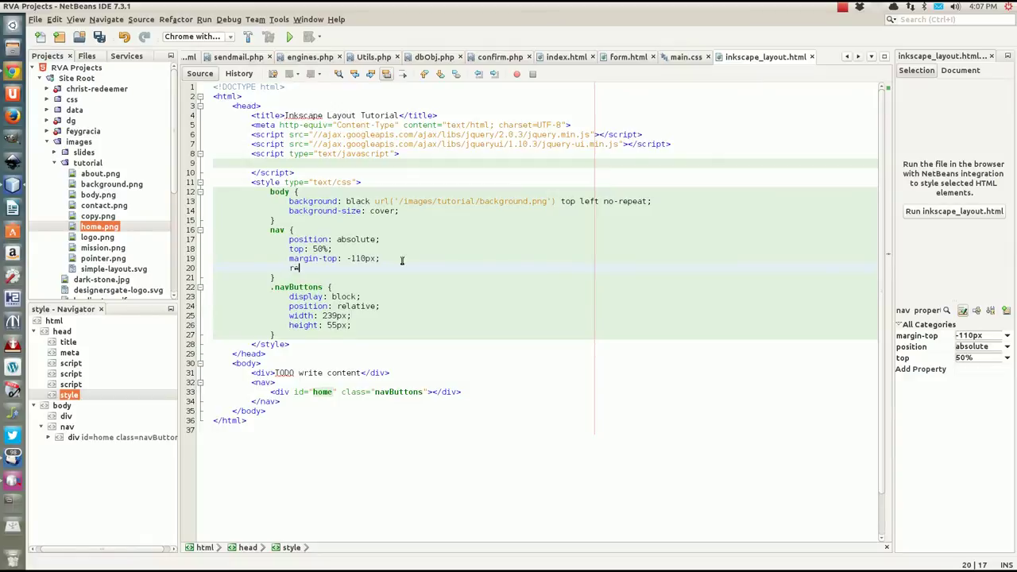
key(BackSpace)
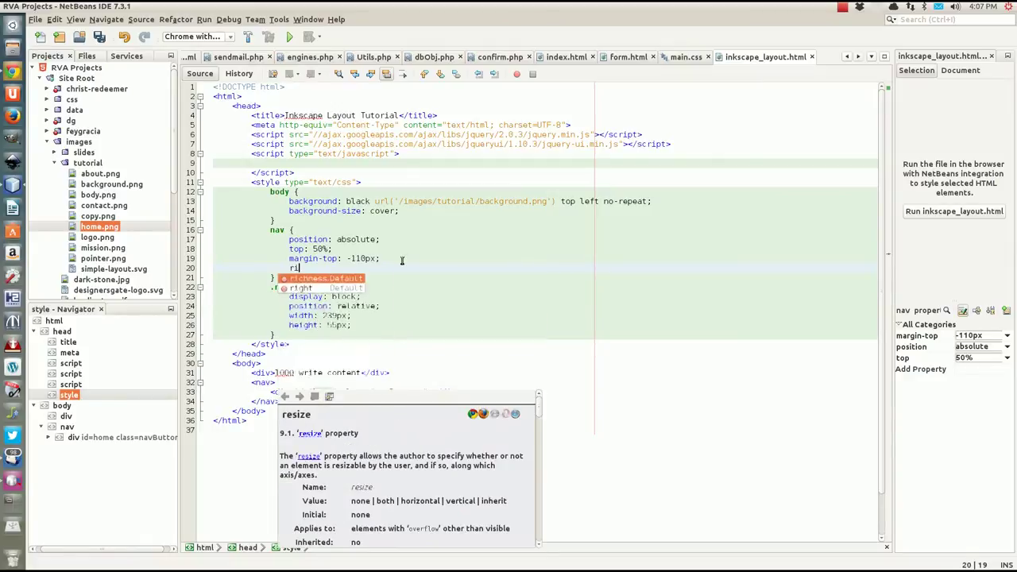
text(igth)
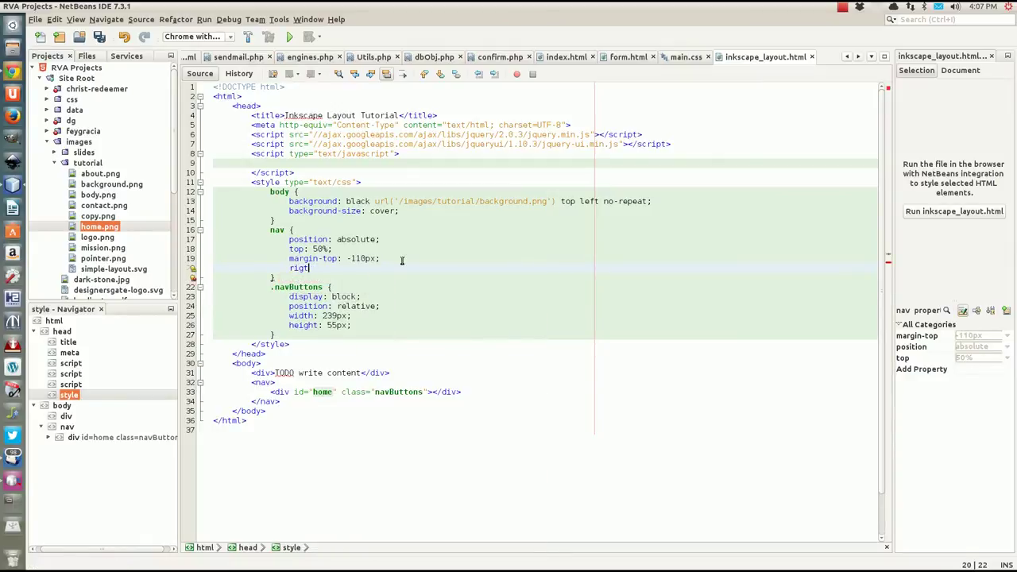
key(BackSpace)
key(BackSpace)
text(h)
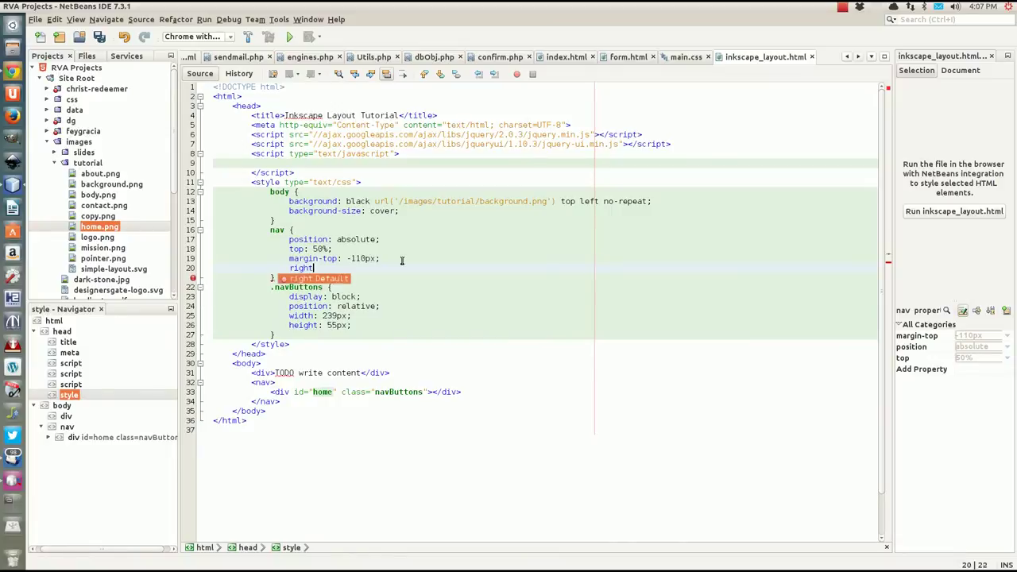
key(Return)
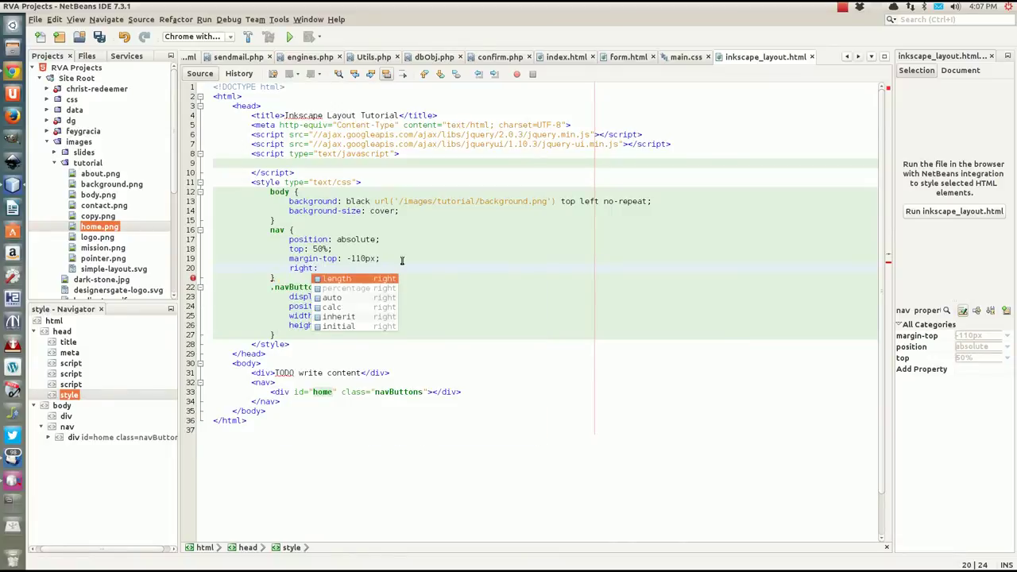
text(50px;)
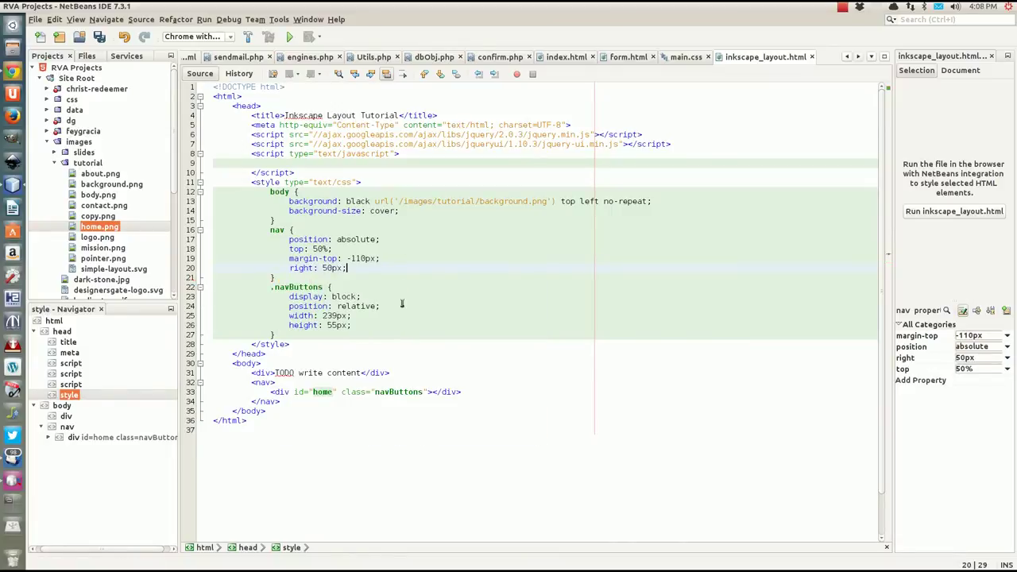
Duplicate the home navButtons div line three times.
click(474, 392)
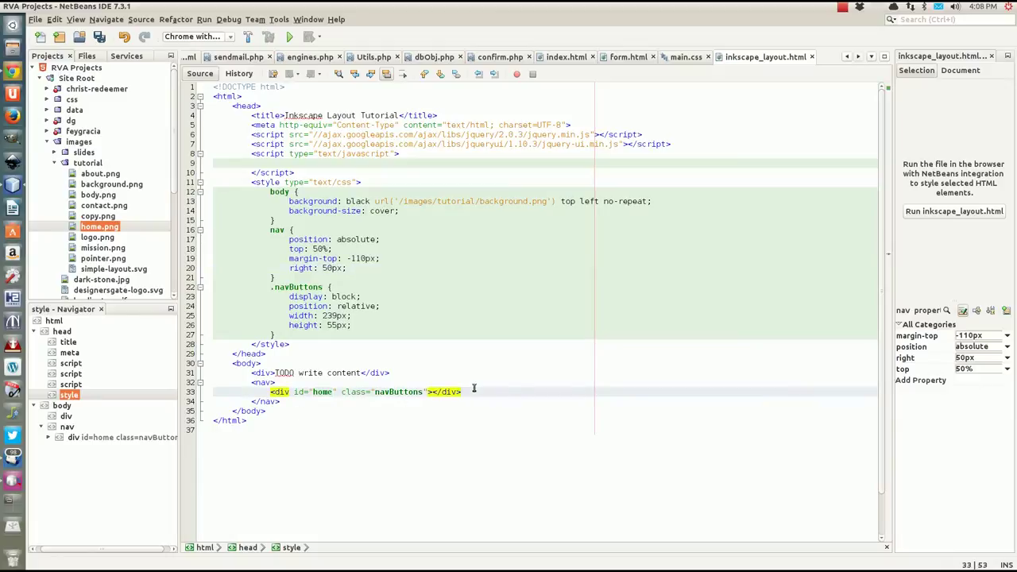
key(shift+Up)
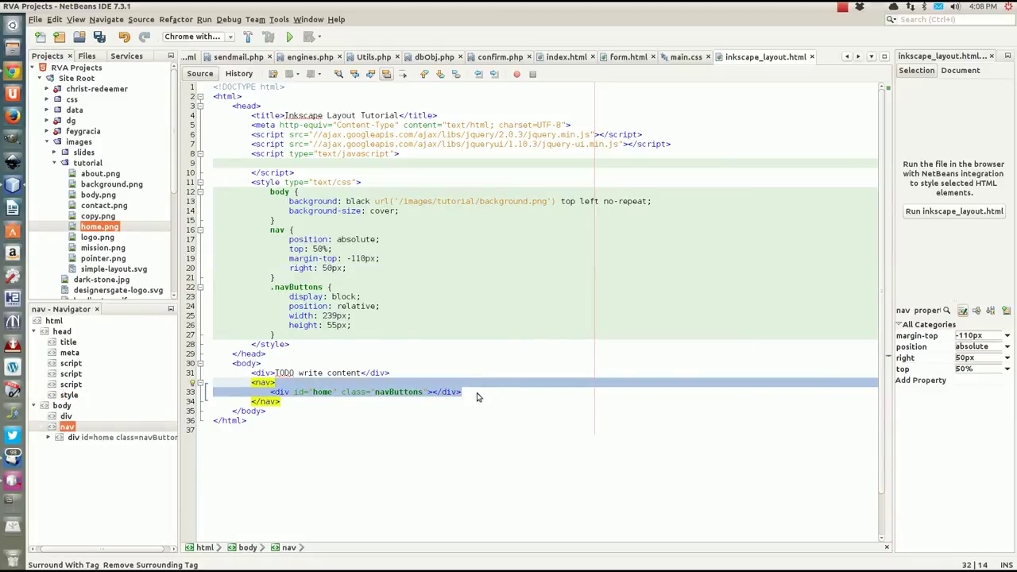
click(481, 392)
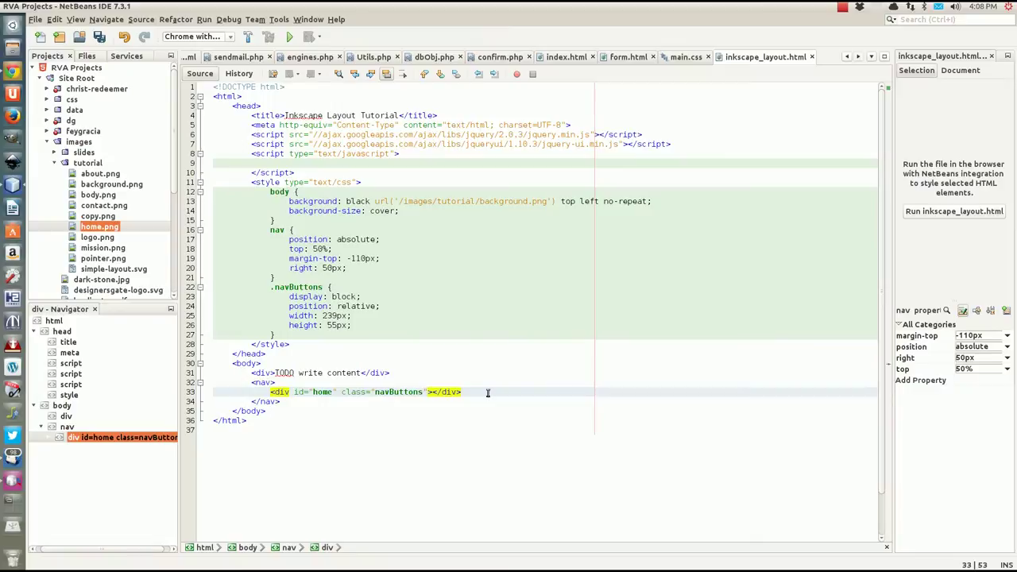
key(ctrl+shift+Down)
key(ctrl+shift+Down)
key(ctrl+shift+Down)
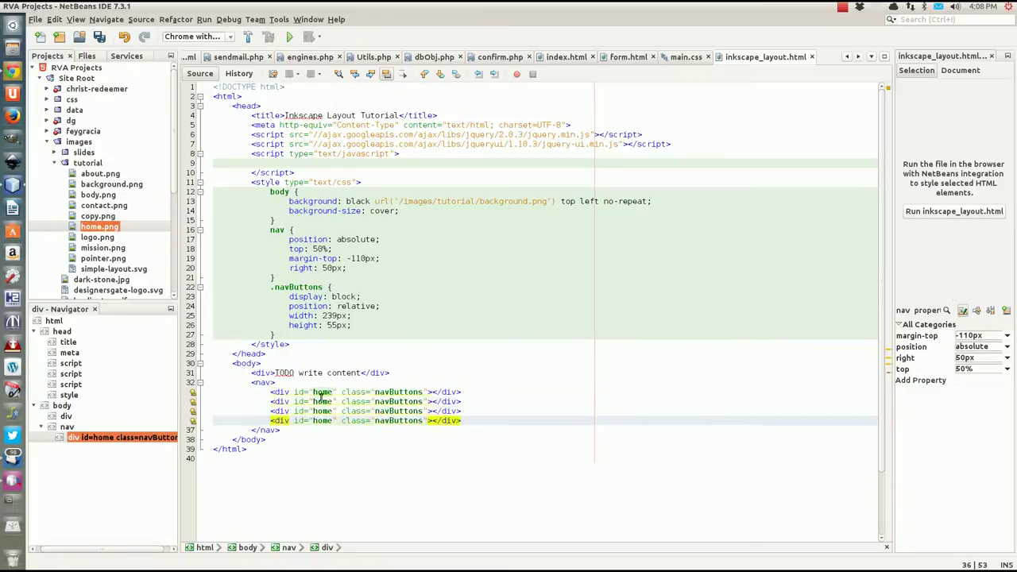
Rename the copied divs' ids to mission, about and contact.
click(324, 401)
text(mi)
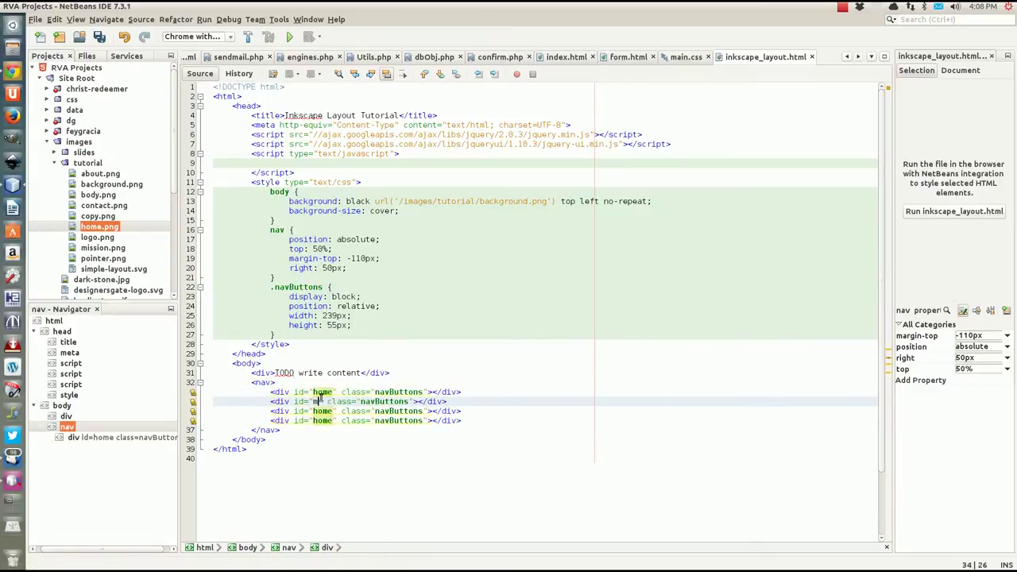
text(ssion)
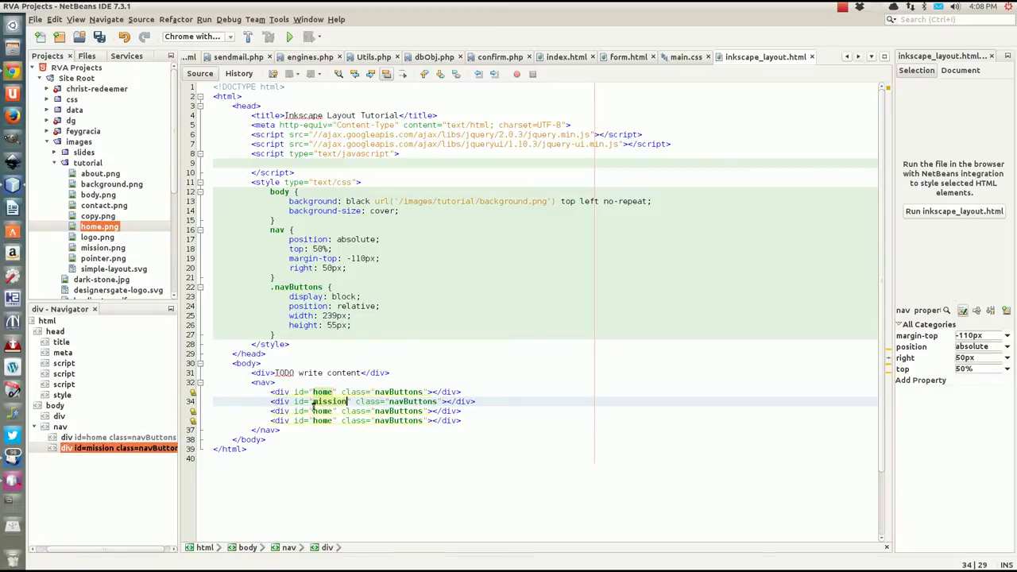
click(326, 411)
text(ab)
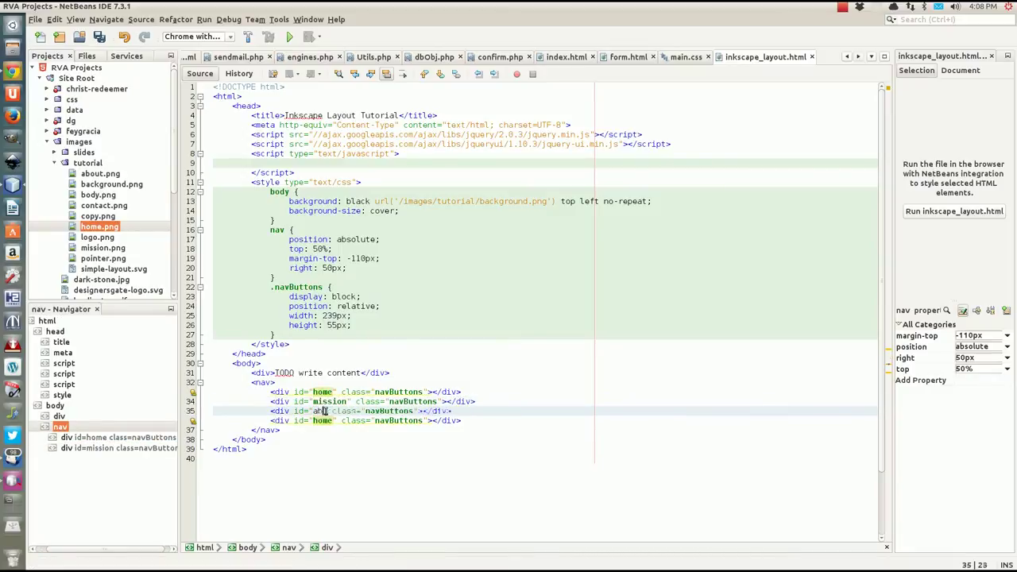
text(out)
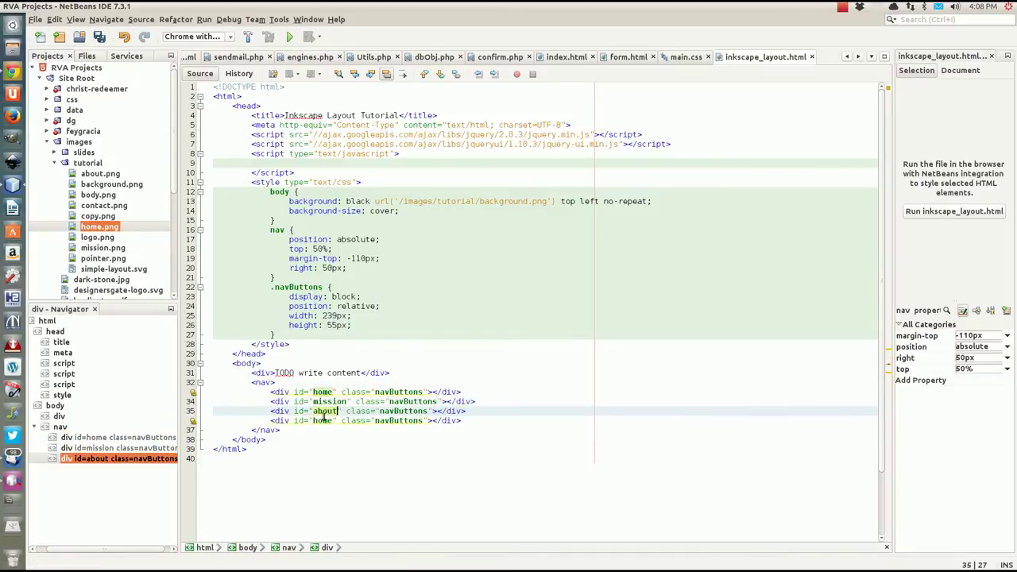
double_click(323, 420)
text(conte)
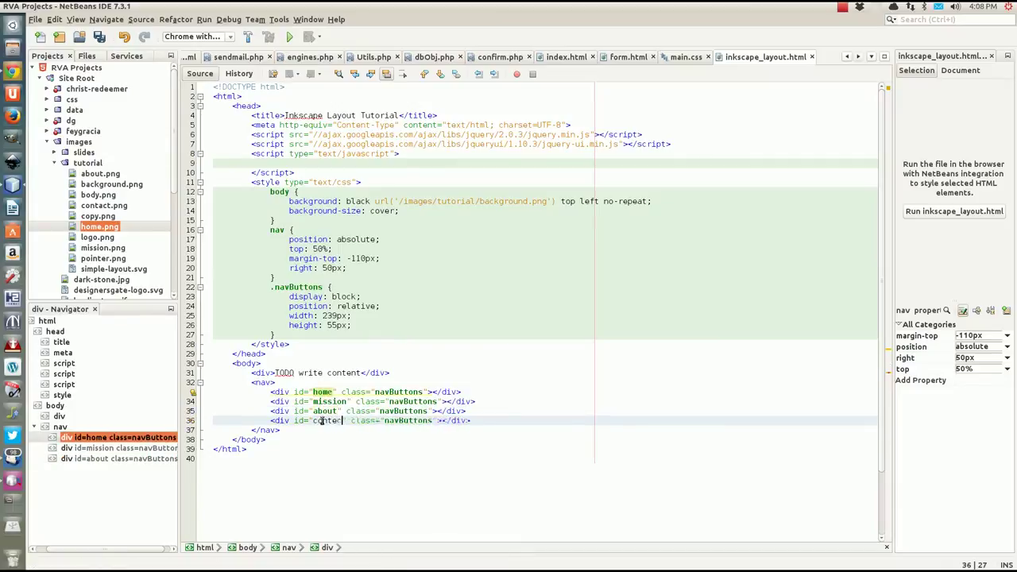
key(BackSpace)
key(BackSpace)
text(act)
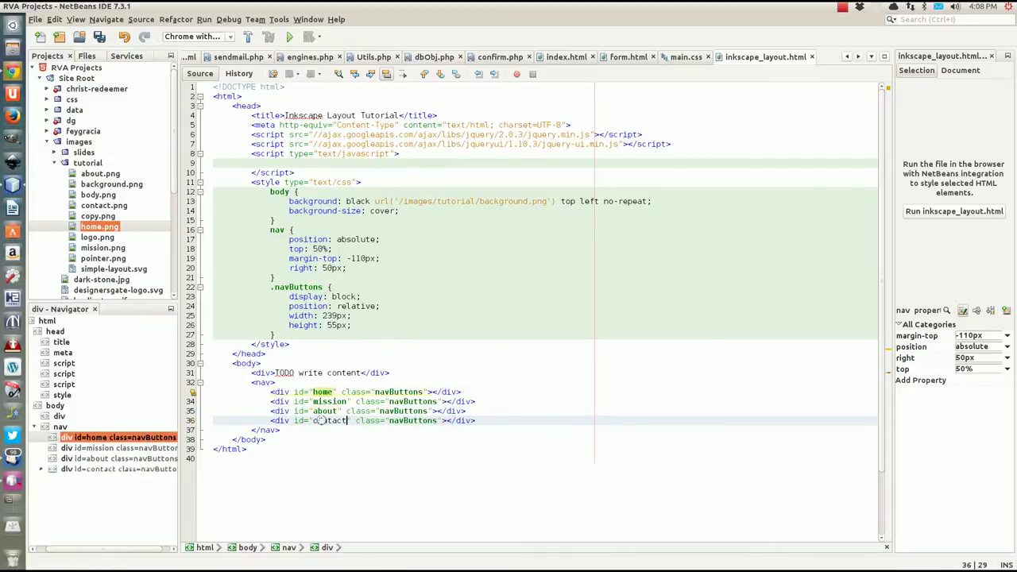
click(280, 335)
Start a #home rule with background: transparent url() using code completion.
key(Return)
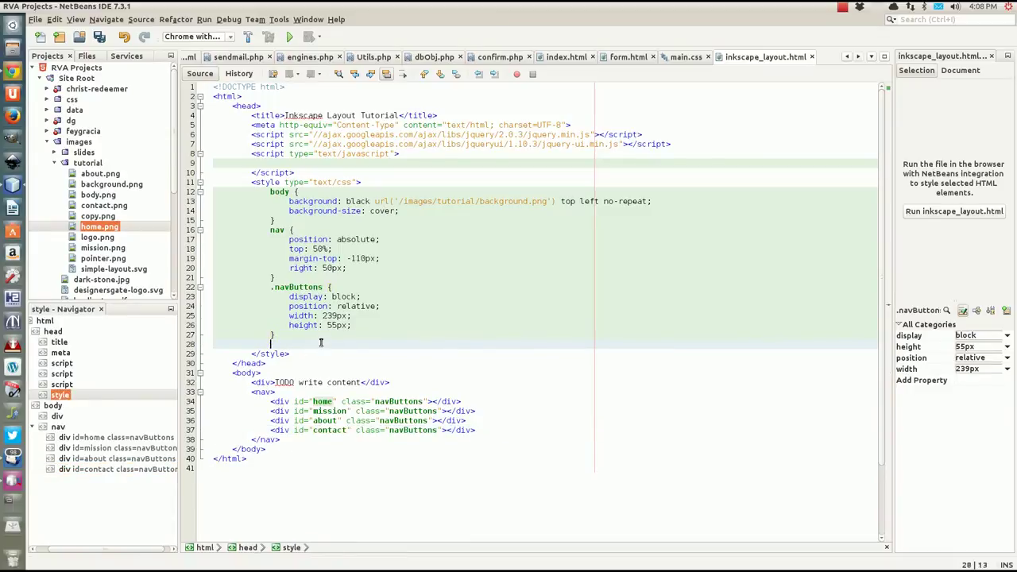
text(#home )
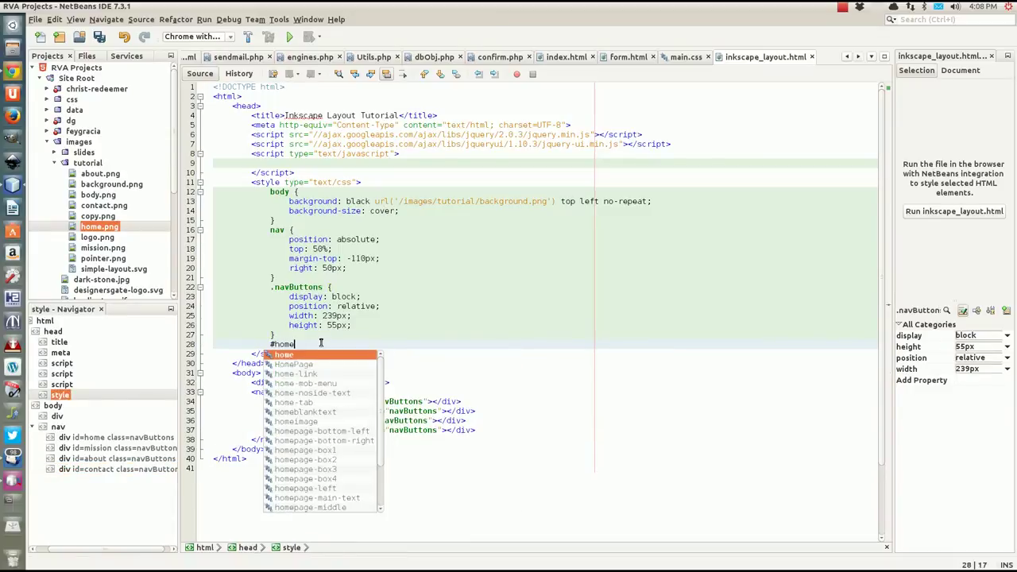
text({)
key(Return)
text(bac)
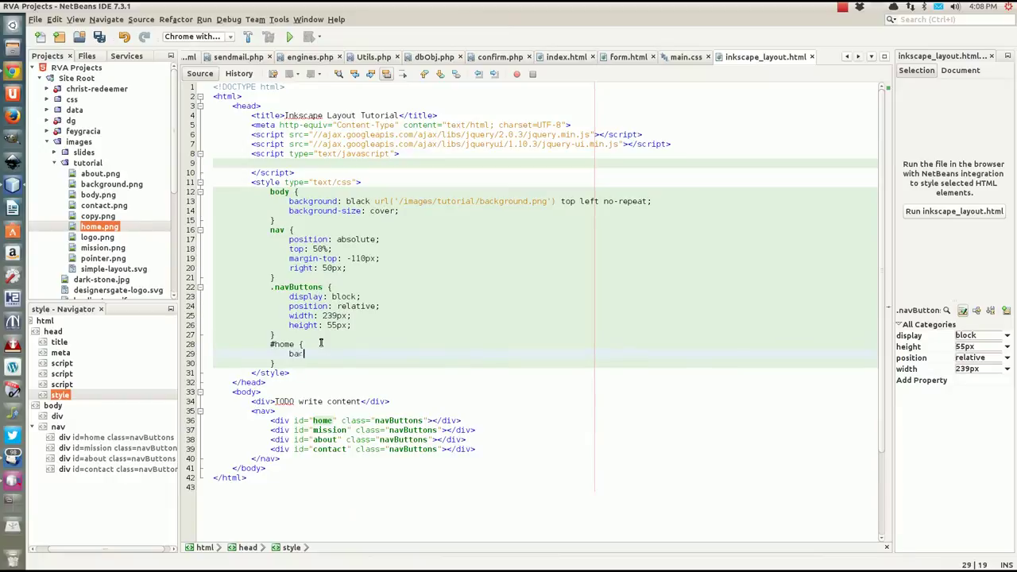
text(kgr)
key(Return)
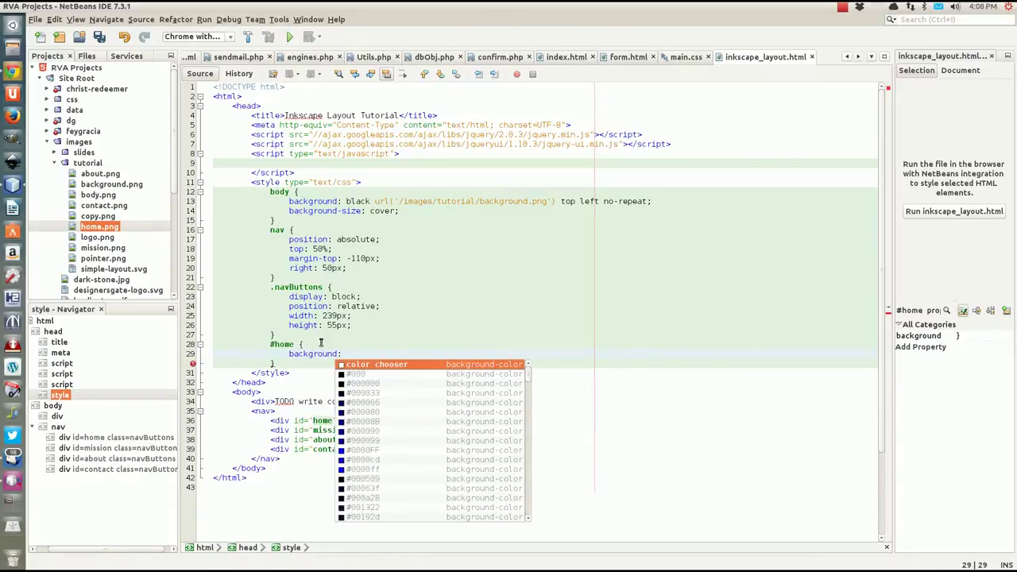
text(tran)
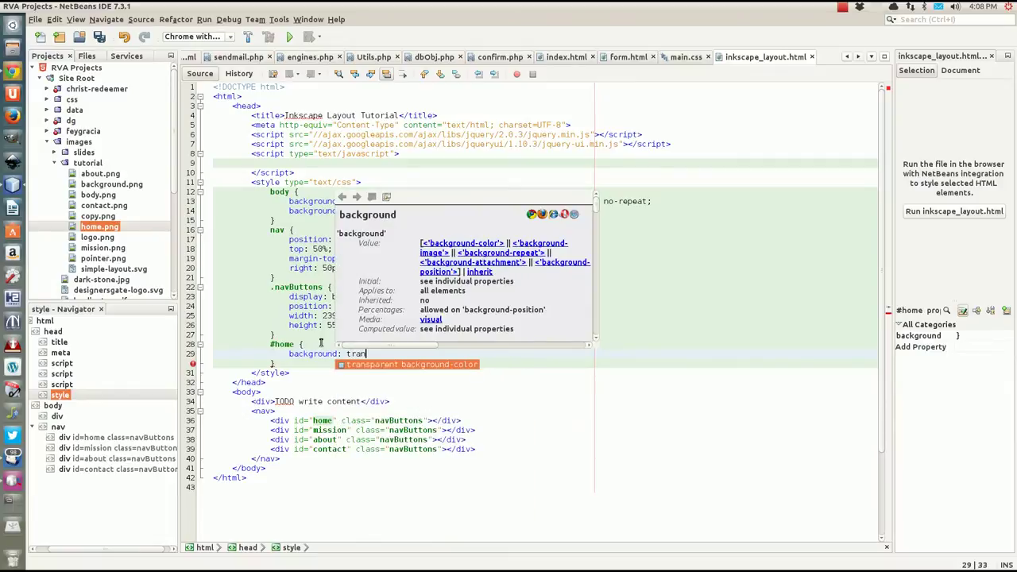
key(Return)
text(url)
key(Return)
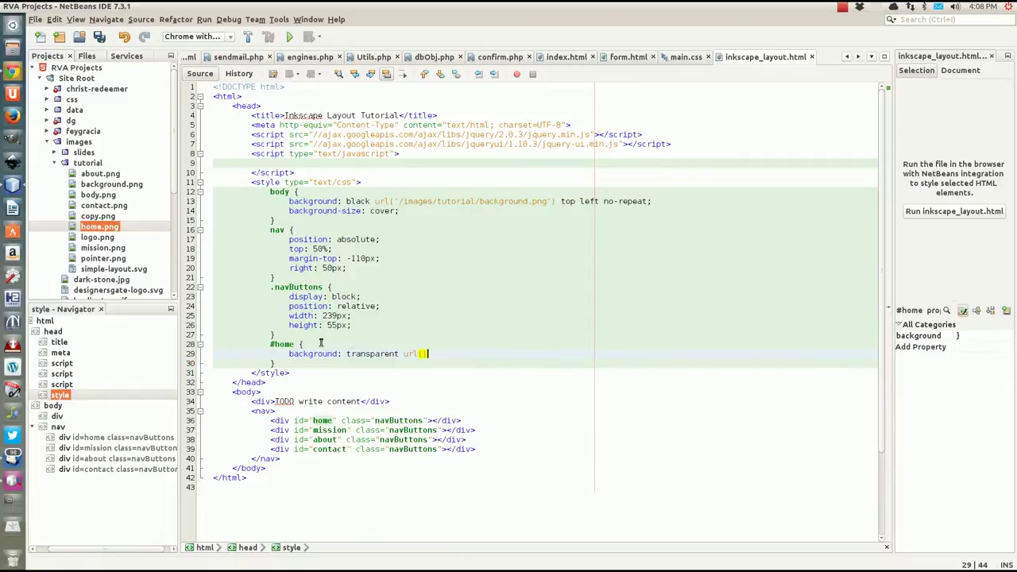
Finish the #home background with '/images/tutorial/home.png' top left no-repeat.
text(too)
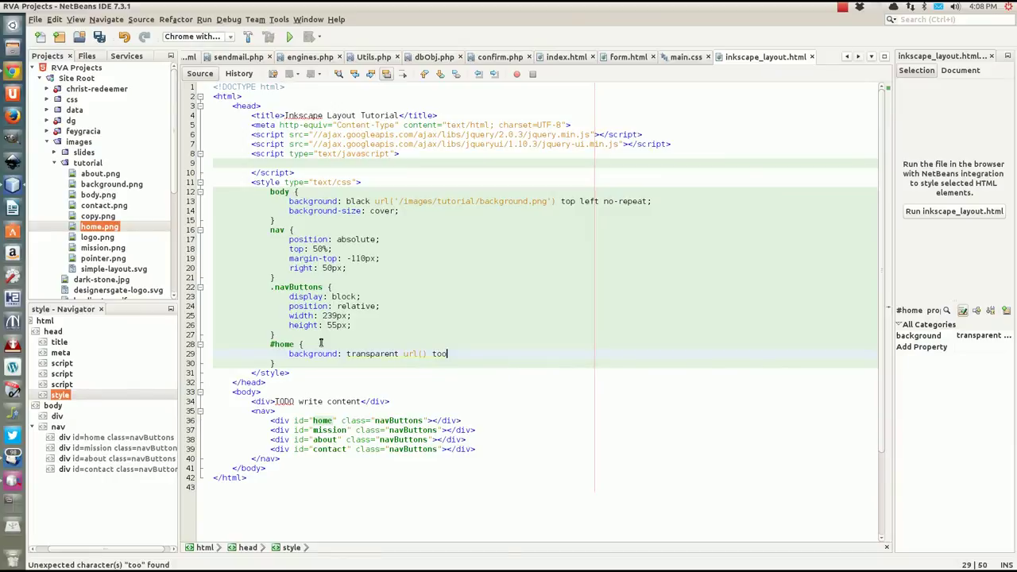
key(BackSpace)
text(p left)
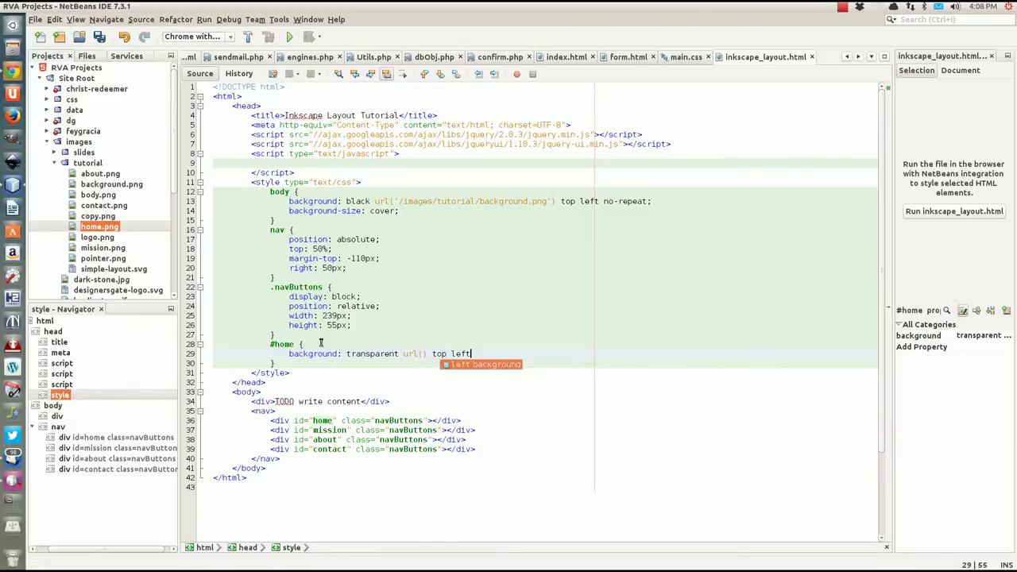
text( no)
key(Return)
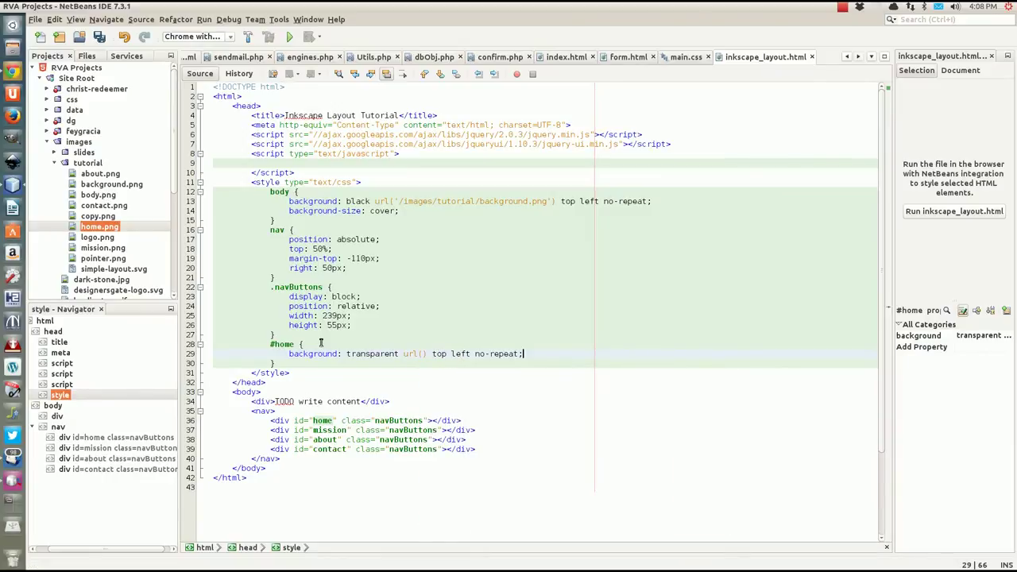
click(422, 353)
text('/i)
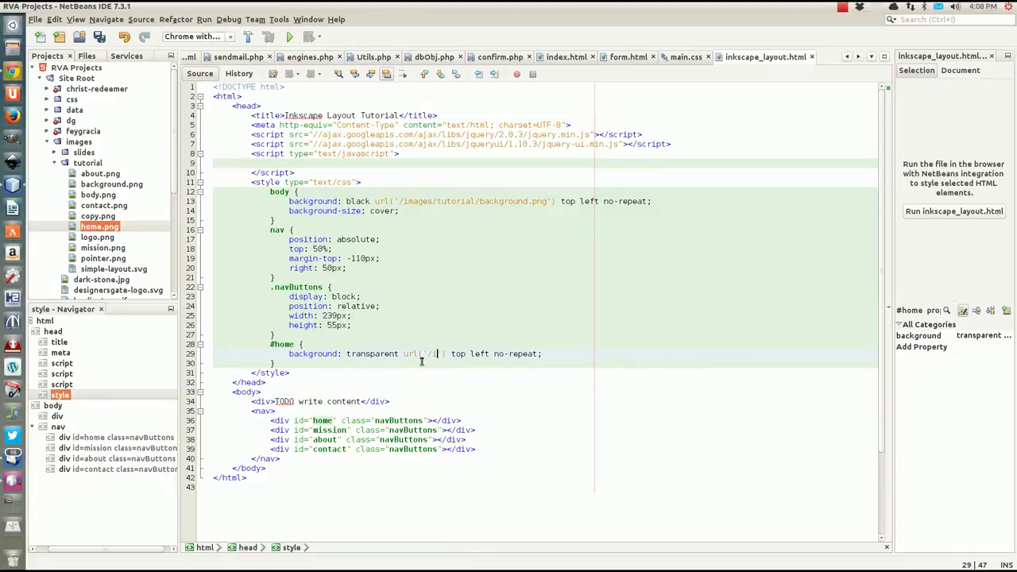
text(mages/tutori)
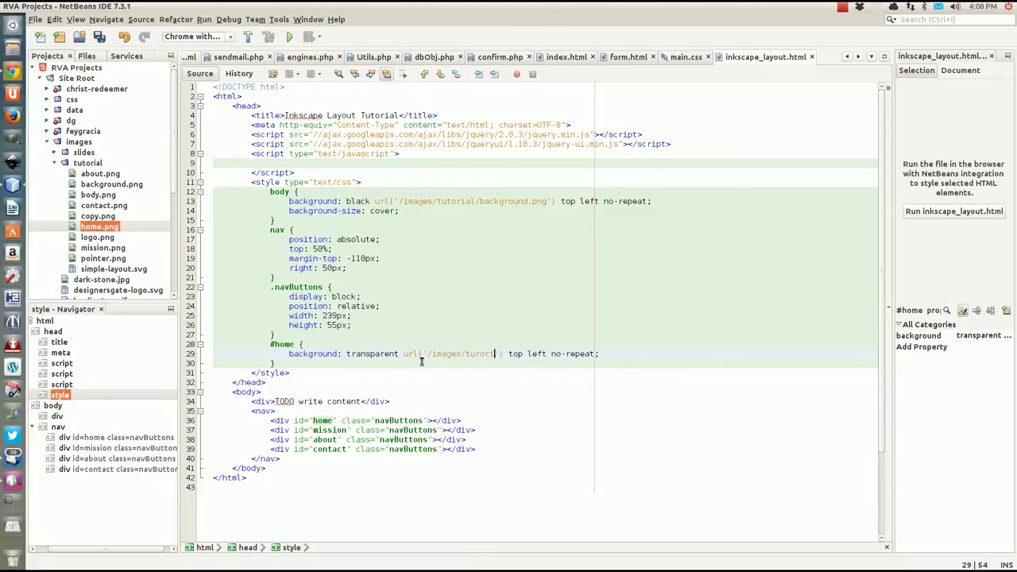
text(al/h)
text(ome.pn)
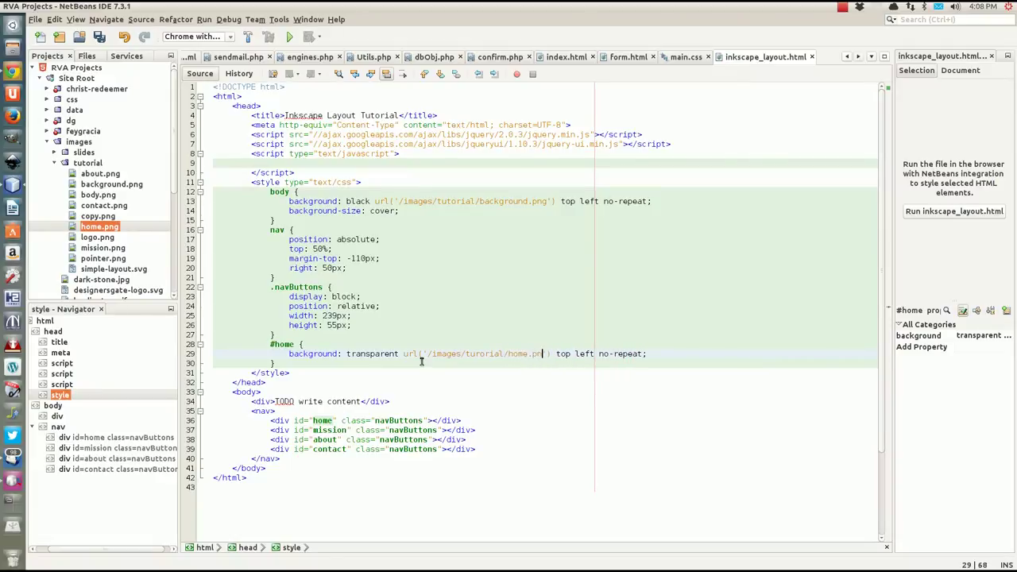
text(g)
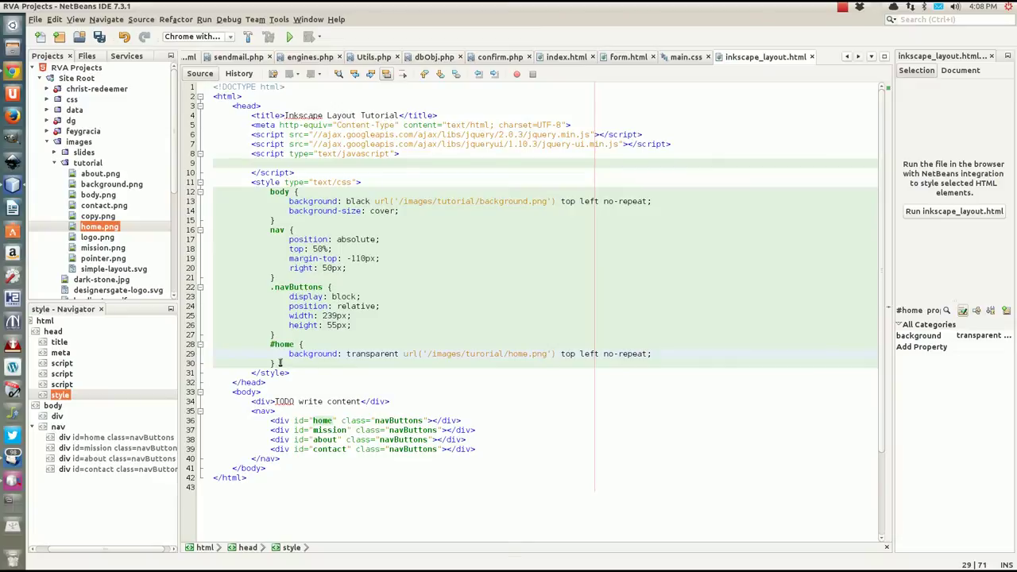
drag(275, 363, 275, 335)
key(ctrl+c)
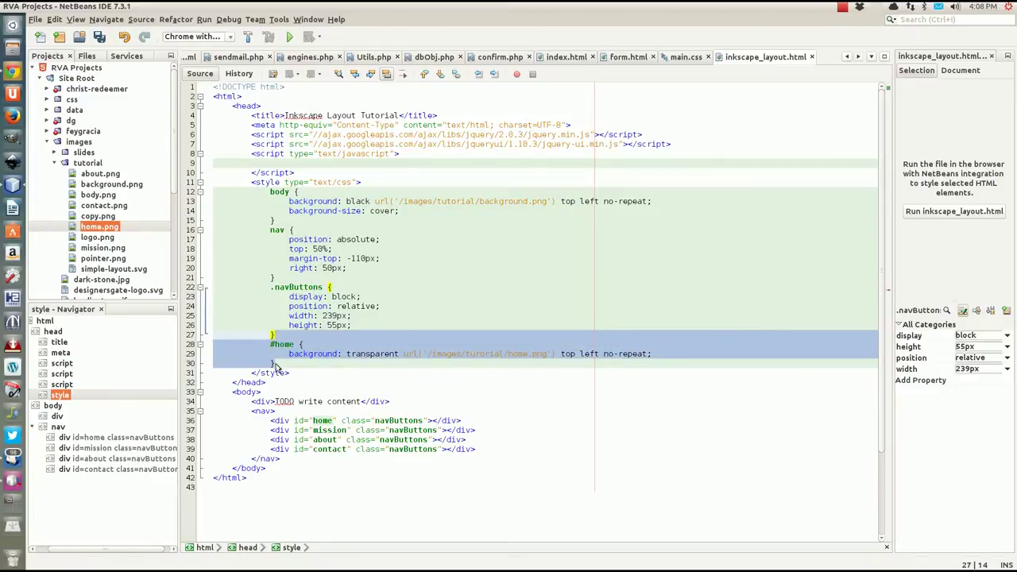
Duplicate the #home rule as a #mission rule pointing to mission.png.
click(290, 364)
key(ctrl+v)
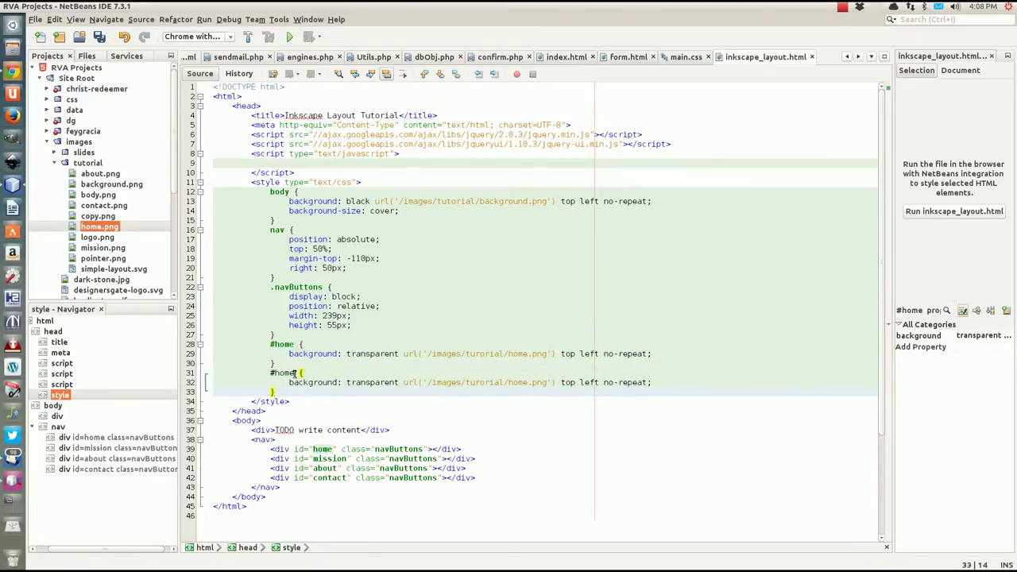
double_click(284, 372)
text(mission)
double_click(510, 382)
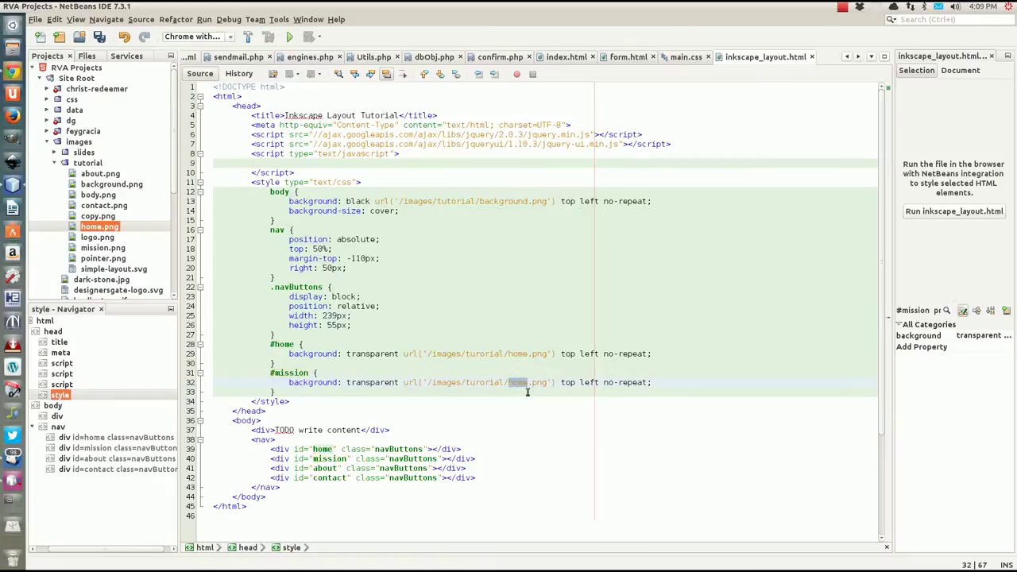
text(mission)
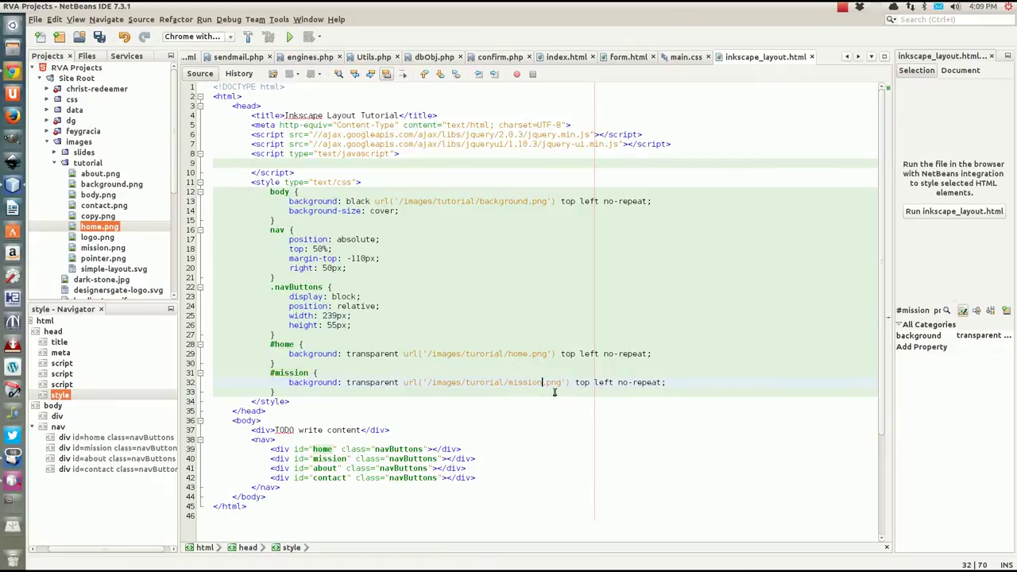
Copy the rule into a #contact rule using contact.png, and save the stylesheet.
drag(278, 391, 275, 363)
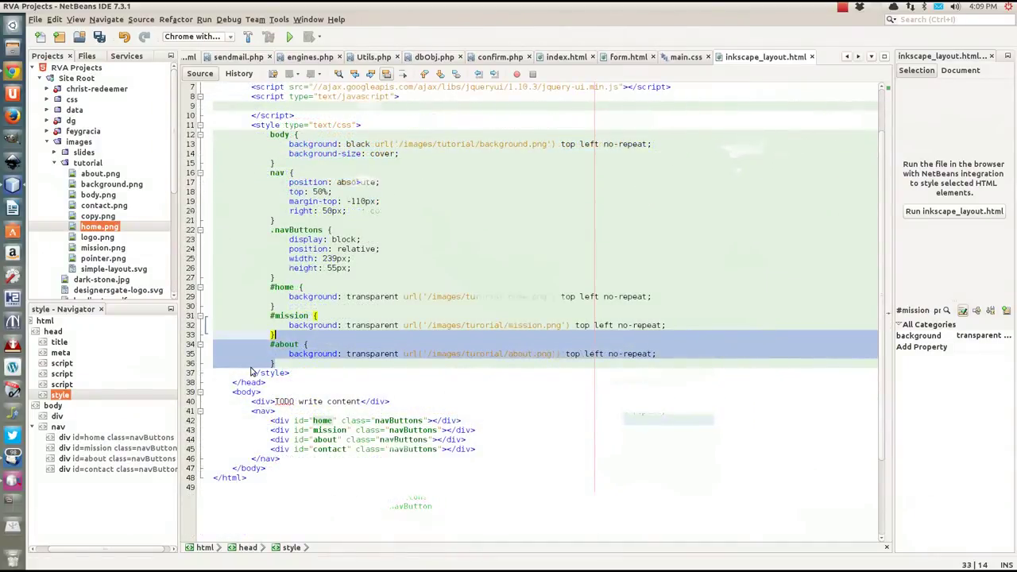
click(276, 363)
text(#about {                 background: transparent url('/images/tutorial/about.png') top left no-repeat;             })
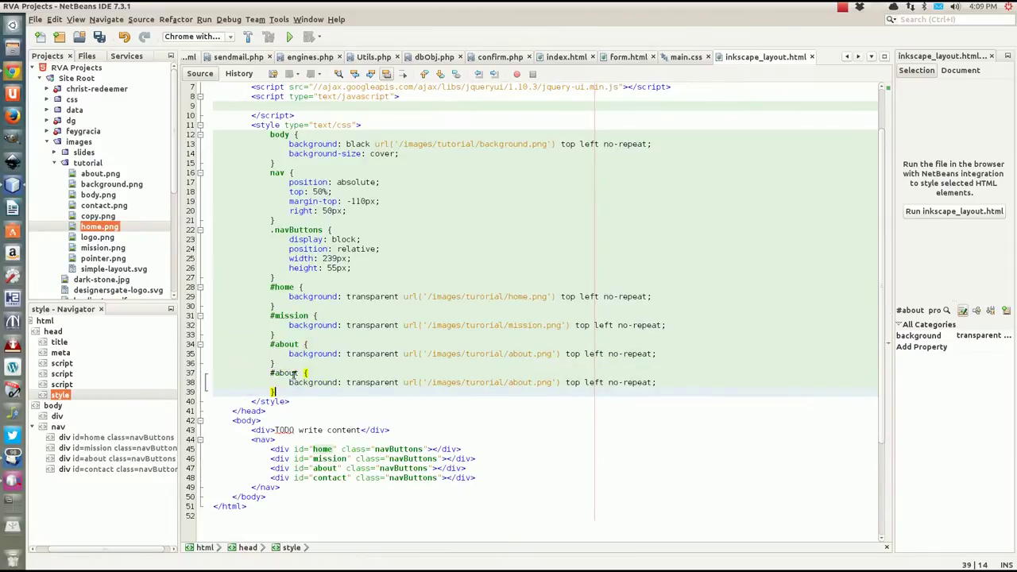
double_click(287, 373)
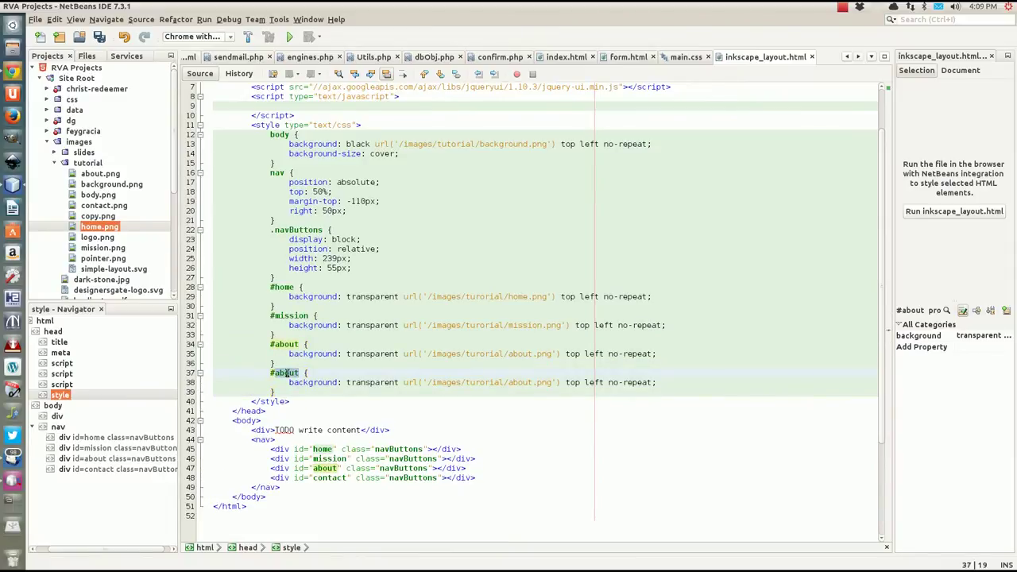
text(contact)
double_click(517, 382)
text(c)
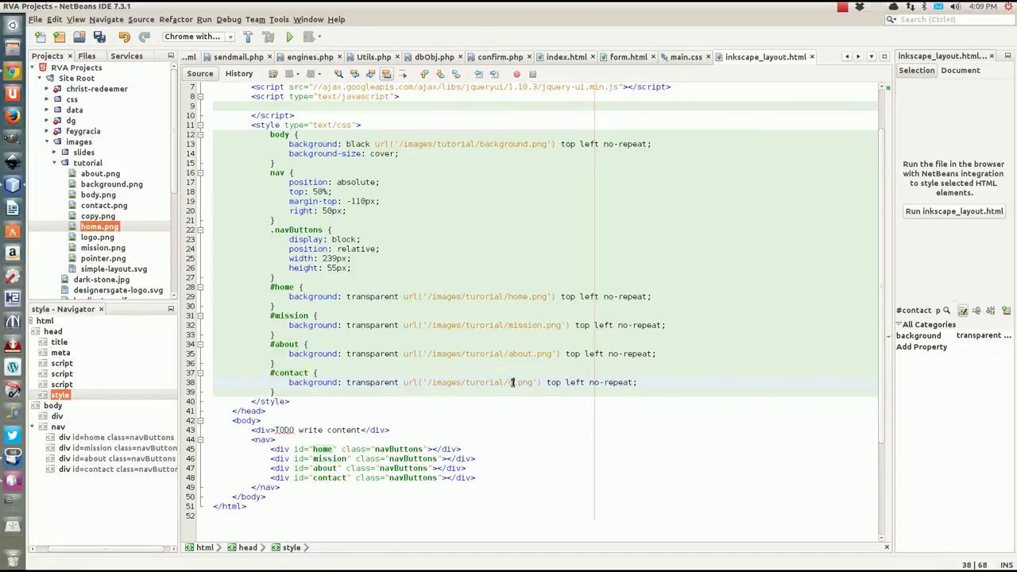
text(ontact)
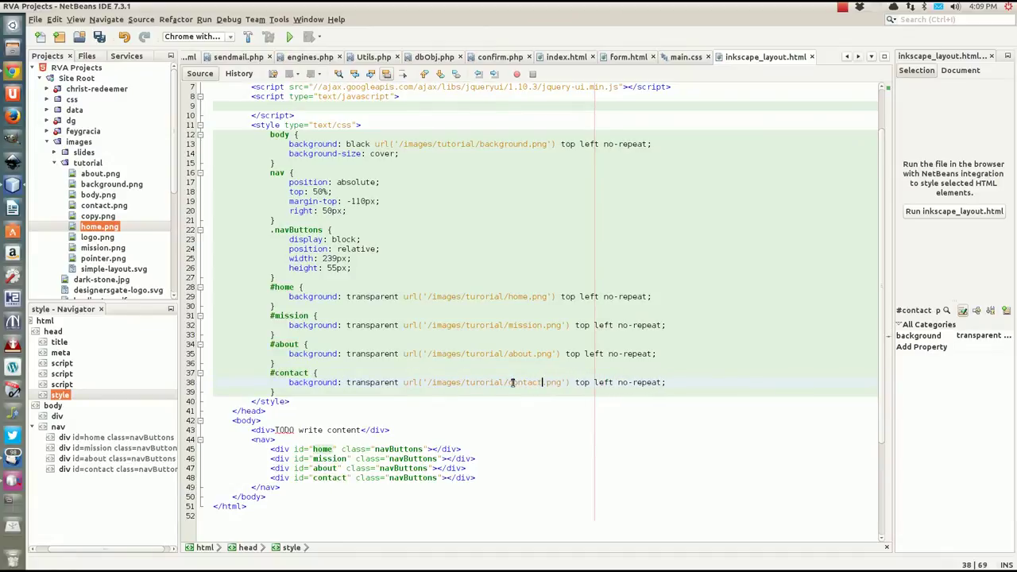
click(280, 394)
key(ctrl+s)
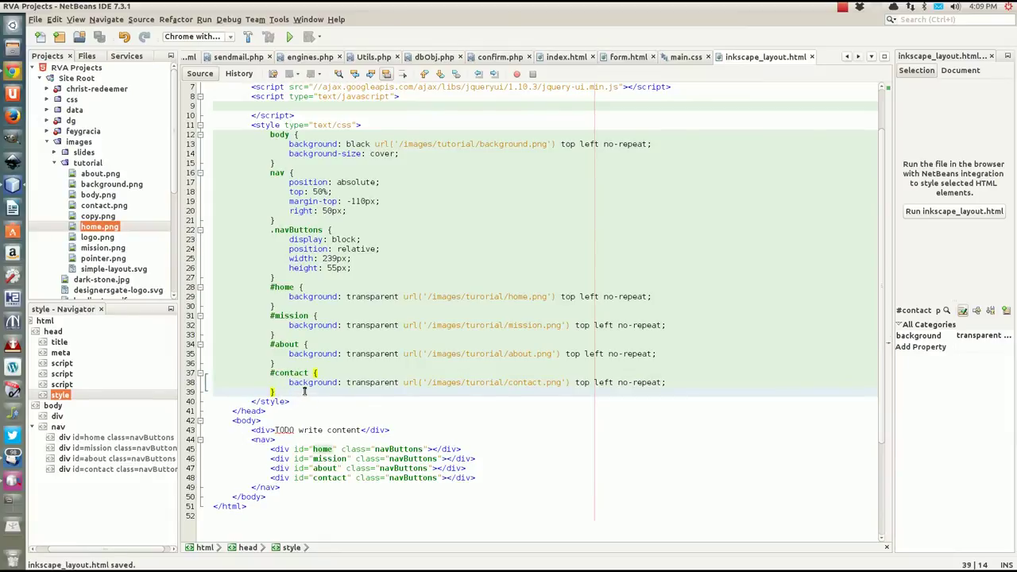
click(280, 279)
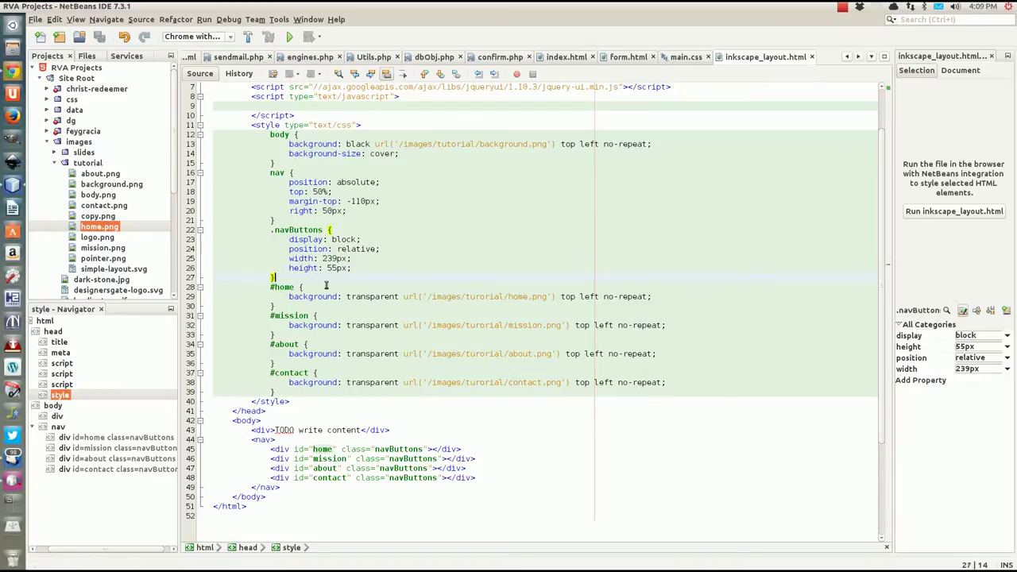
Add '.navButtons:hover { box-shadow: 0 0 10px white; }' below .navButtons and save.
key(Return)
text(.)
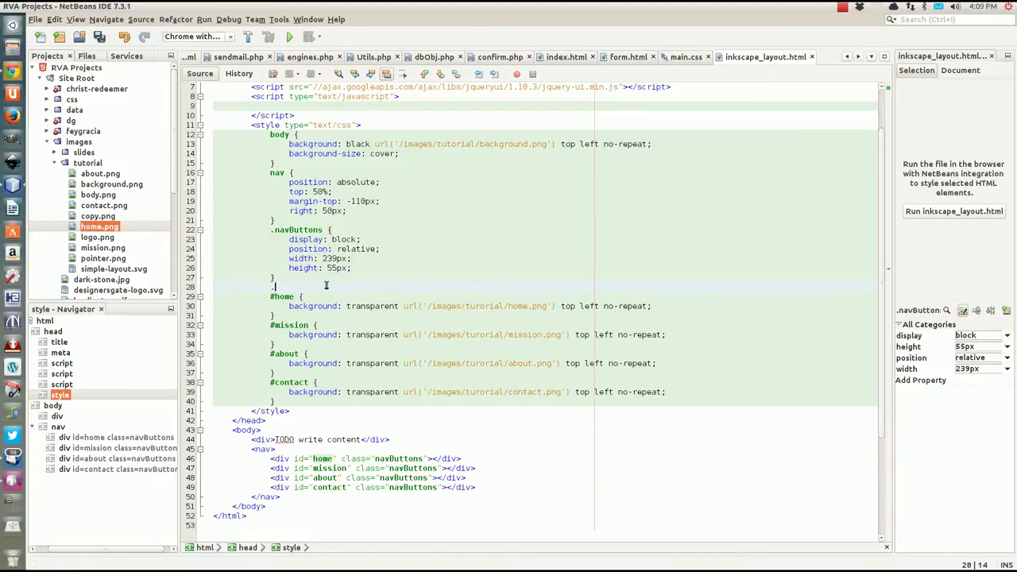
text(navButton)
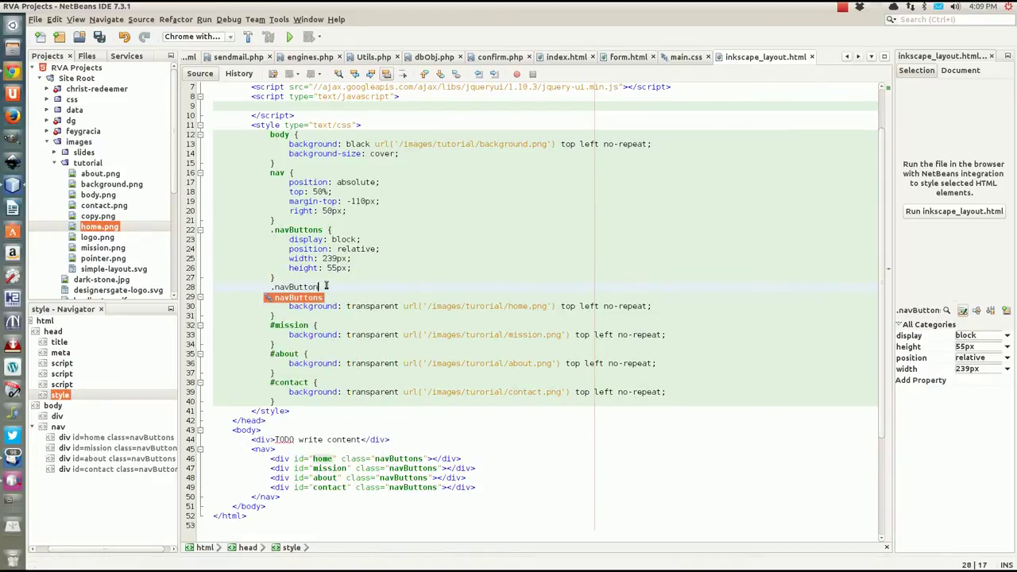
text(s #)
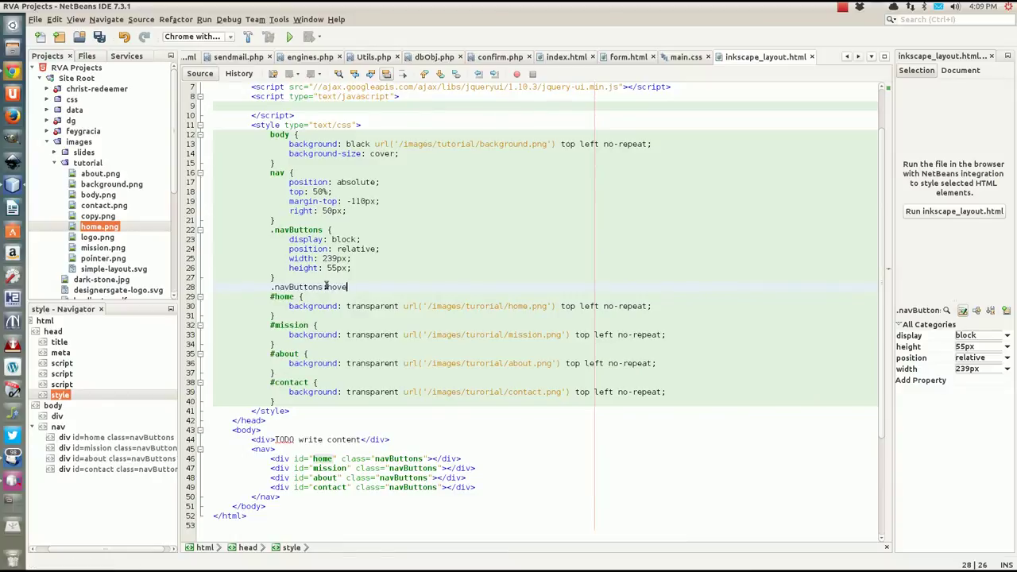
text({)
key(Return)
text(bo)
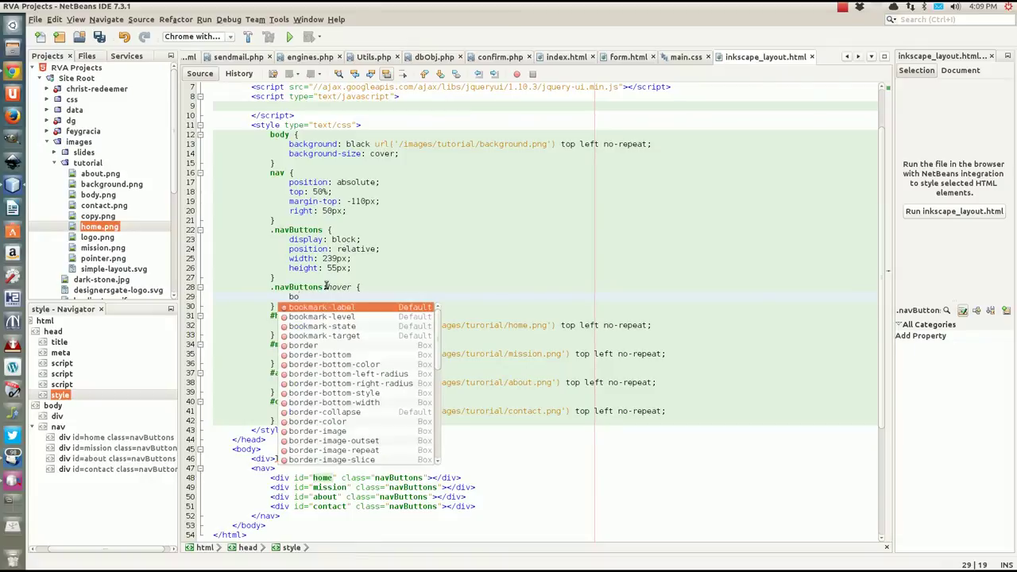
text(x)
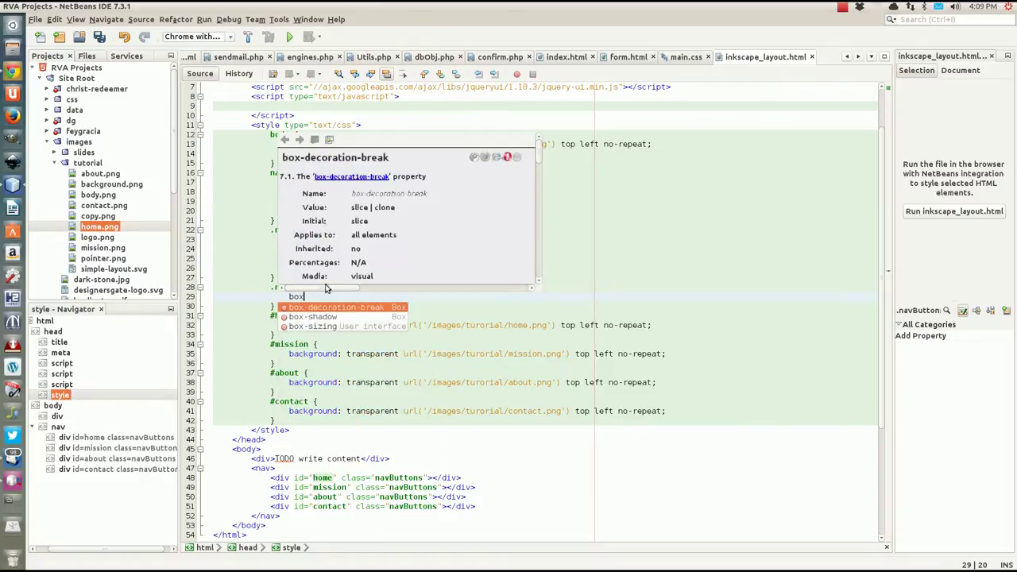
key(Down)
key(Return)
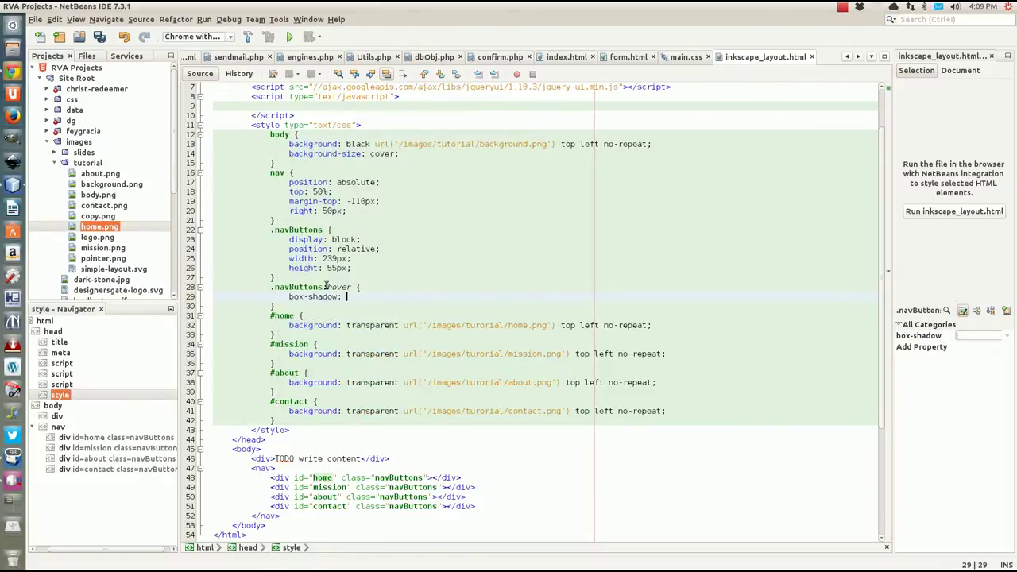
text(0 0)
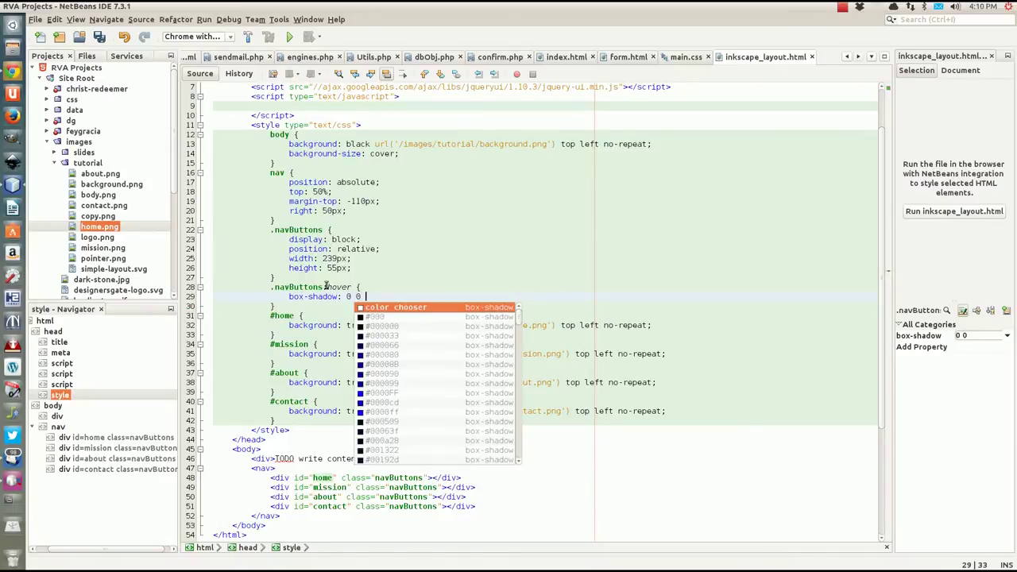
text( 10px w)
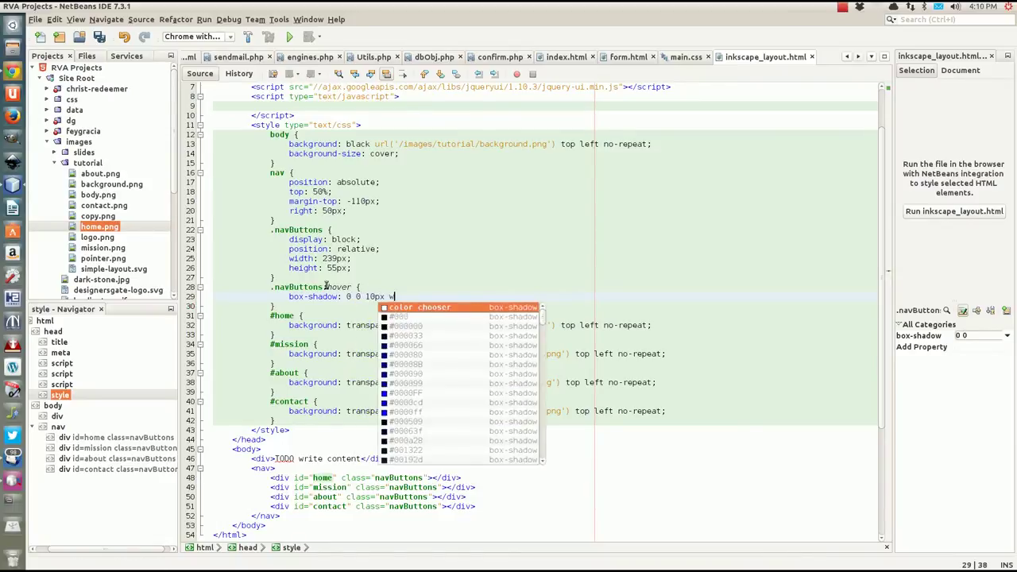
text(hite;)
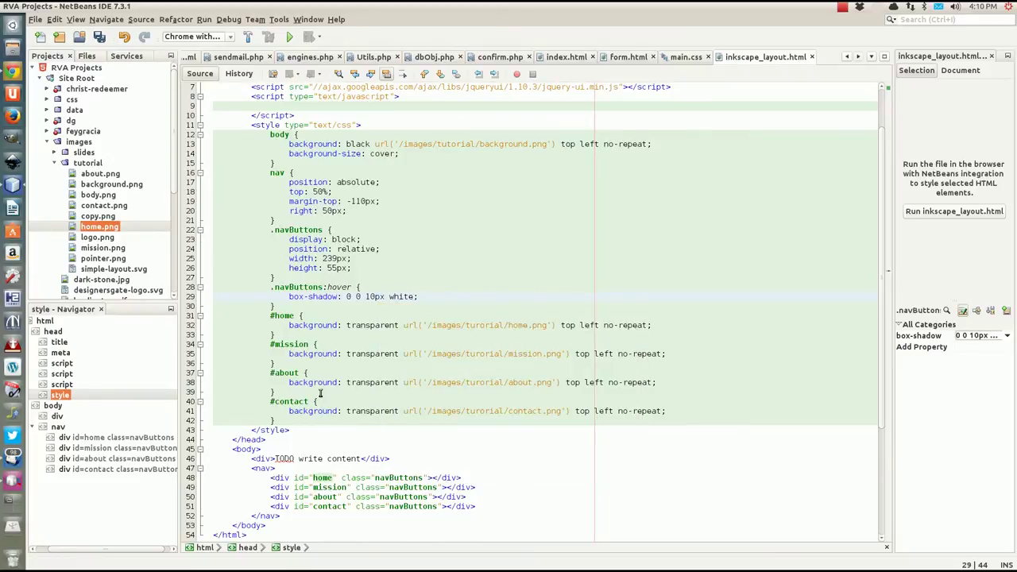
click(292, 419)
key(ctrl+s)
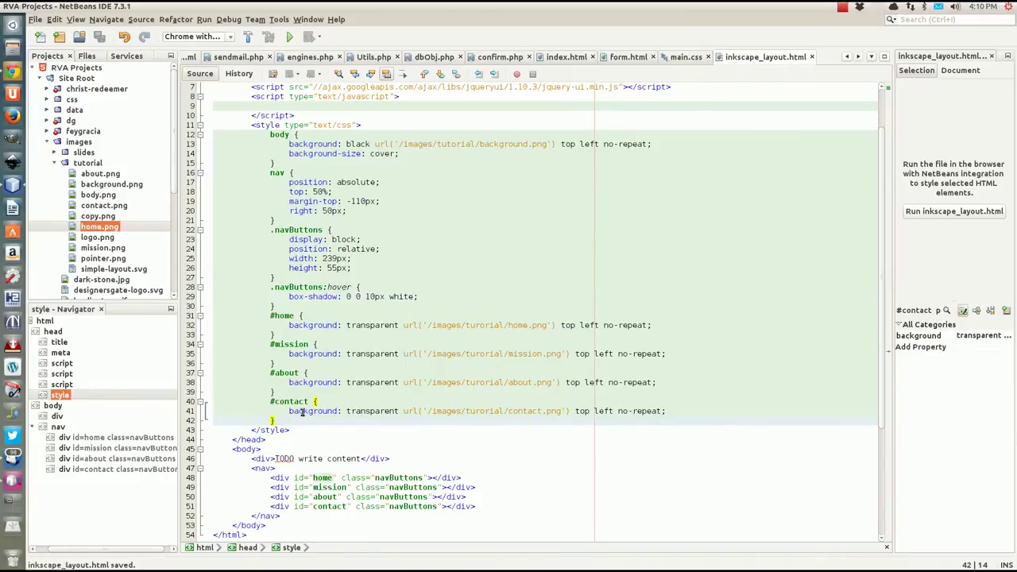
click(14, 73)
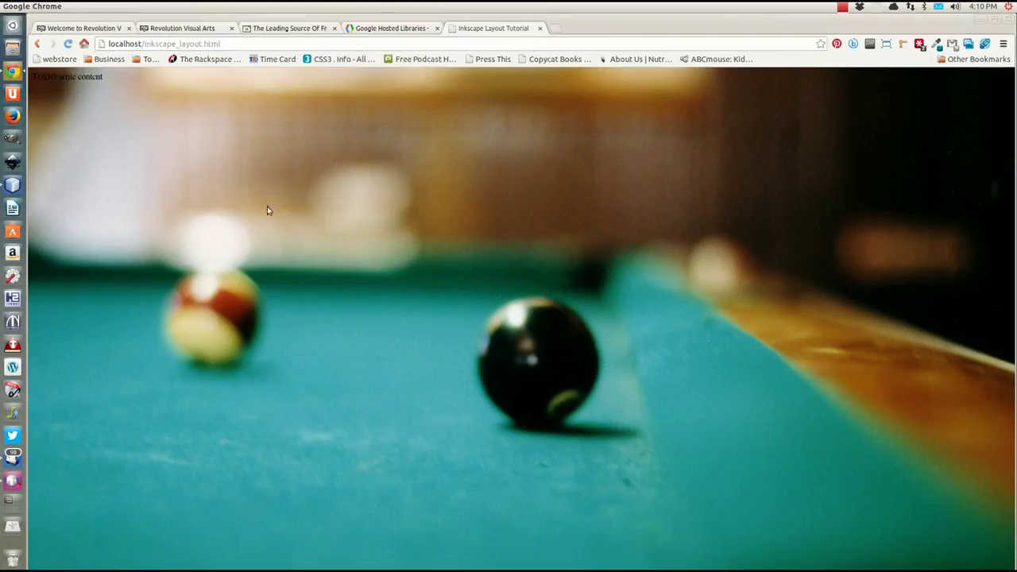
key(ctrl+r)
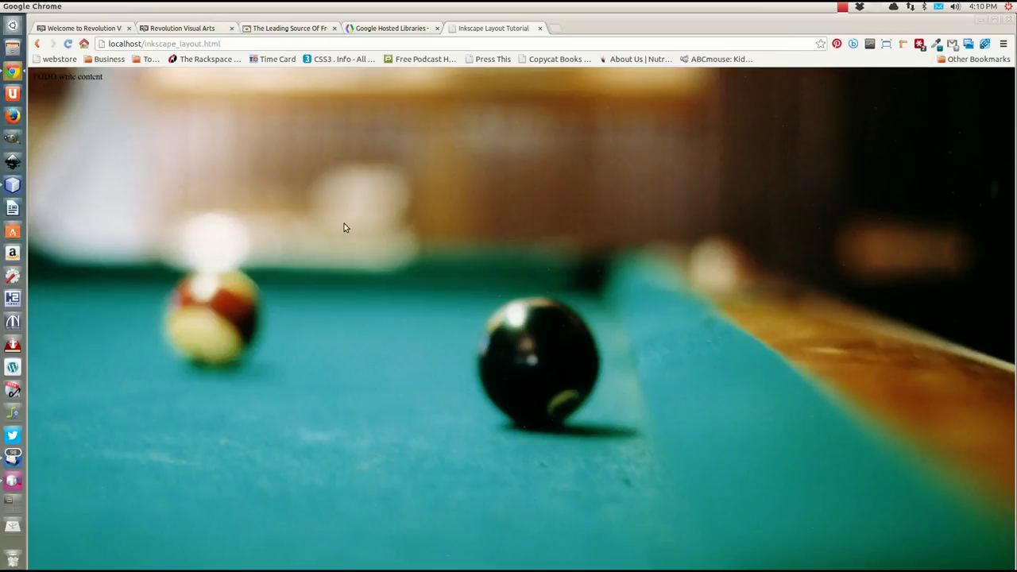
click(13, 49)
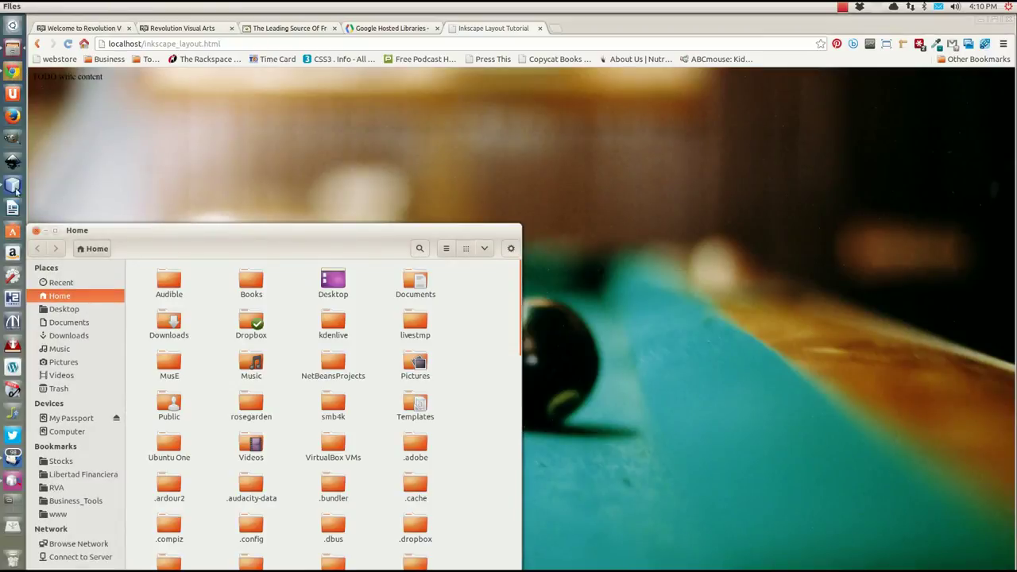
click(36, 231)
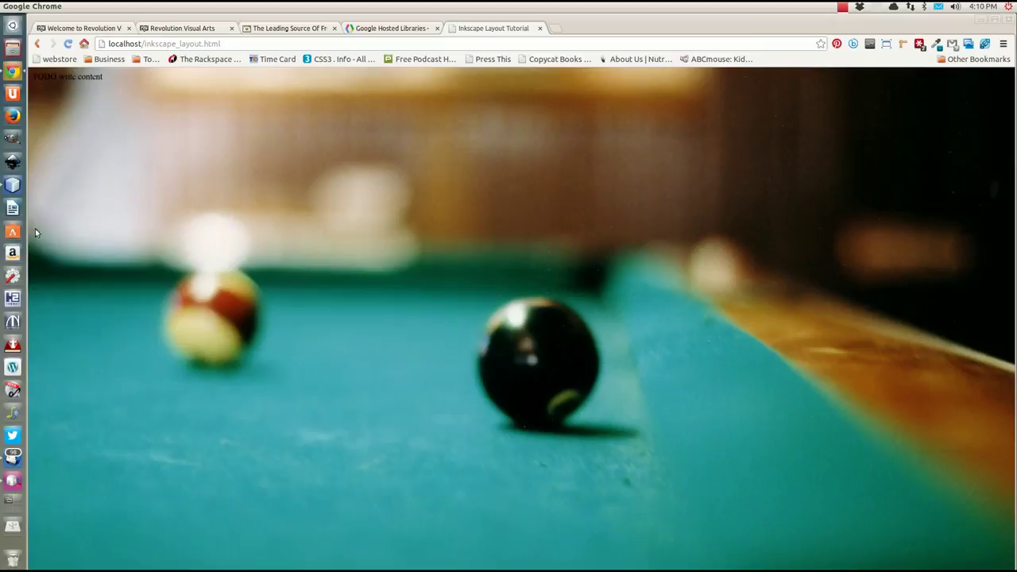
click(12, 186)
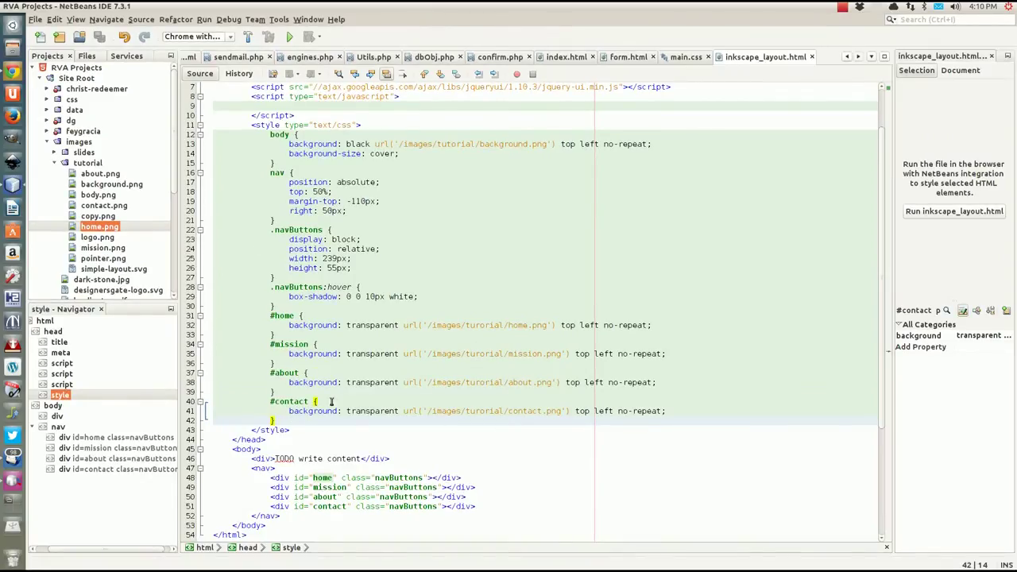
Scroll down the stylesheet and switch to the page in Chrome.
scroll(332, 401, down, 2)
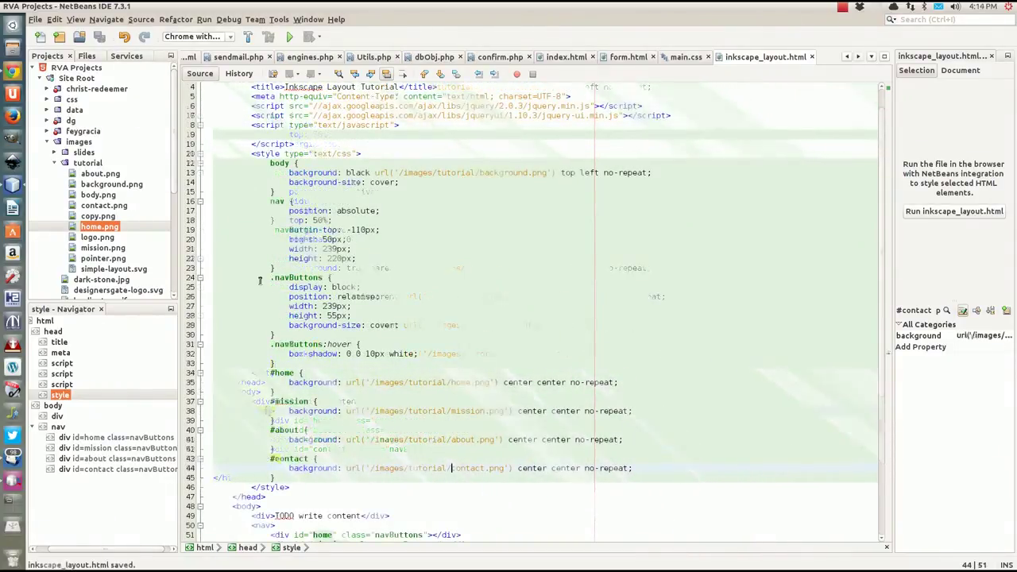
click(12, 73)
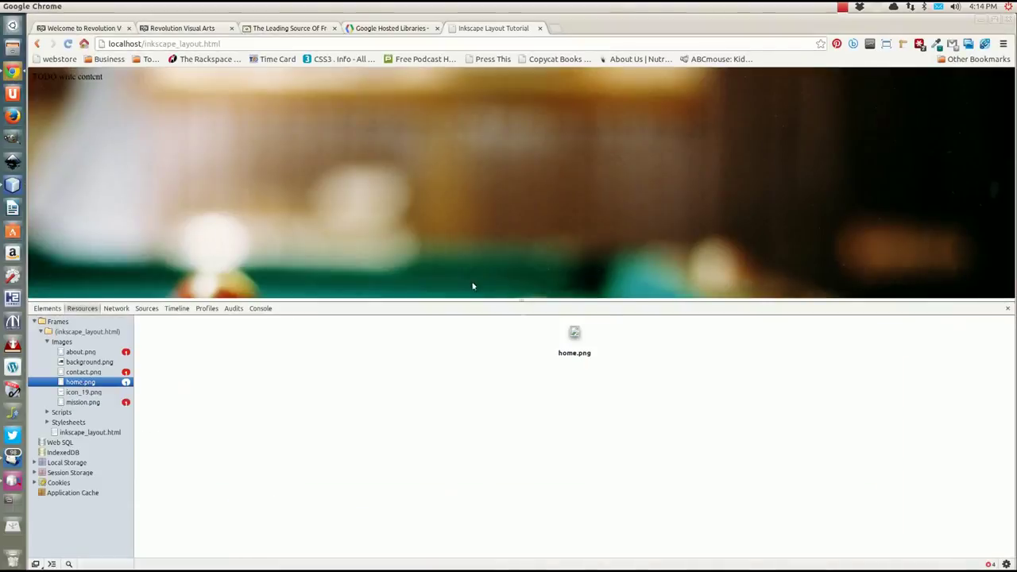
Close DevTools, reload the page to check the four nav buttons, and return to NetBeans.
click(1008, 309)
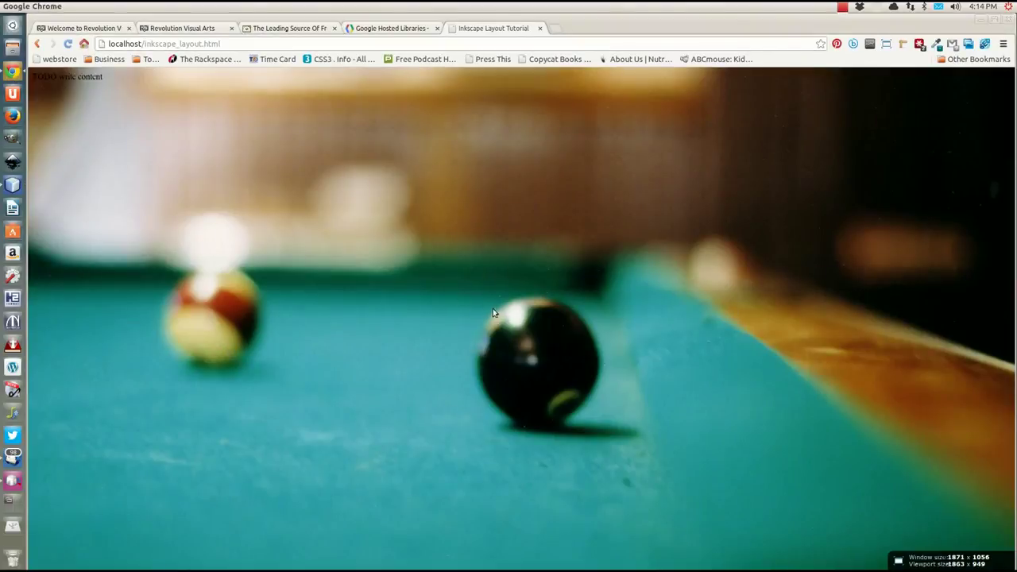
key(F5)
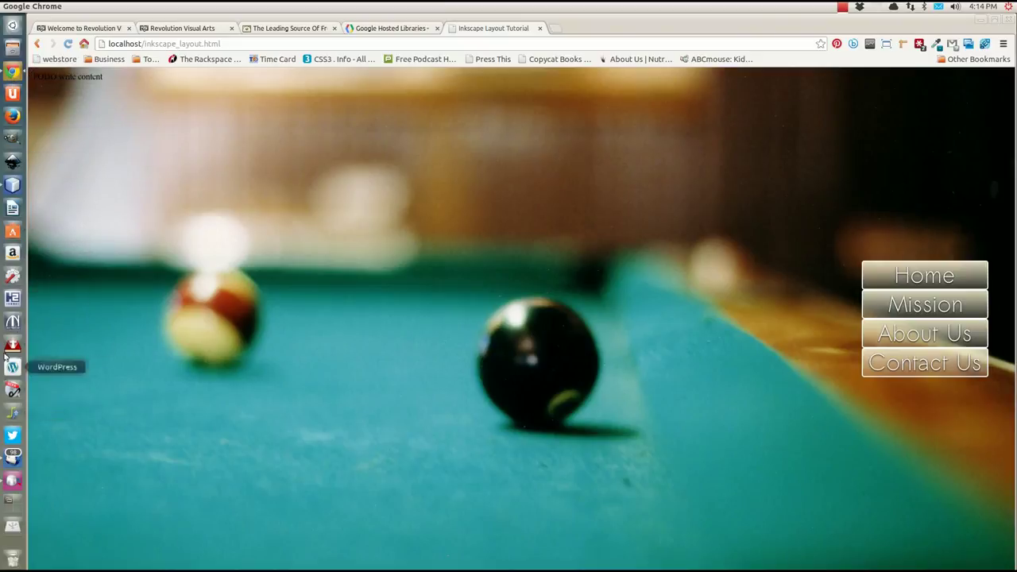
click(12, 184)
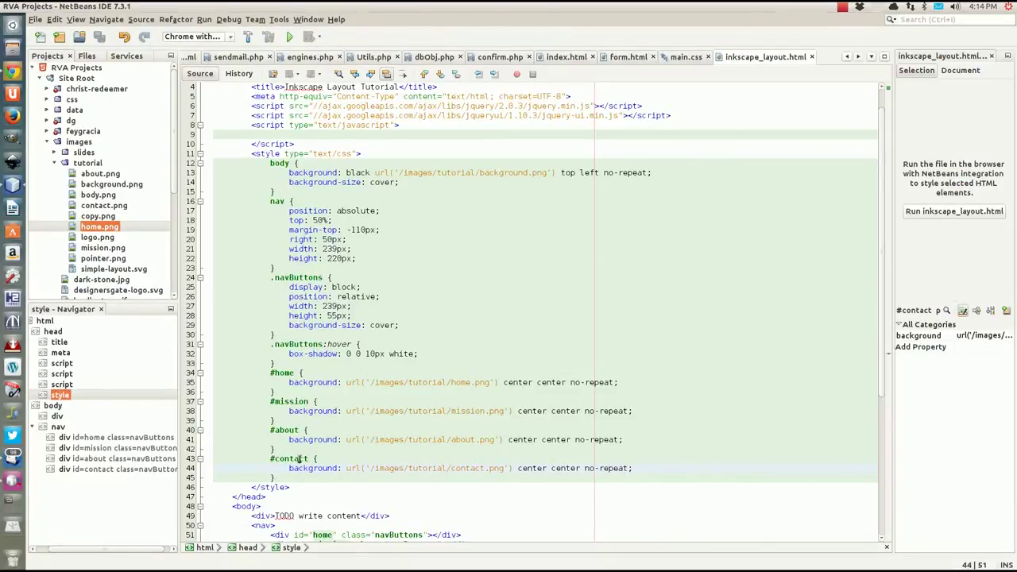
Replace the TODO line with an empty <header> element and preview logo.png's 564 × 174 size.
drag(414, 515, 403, 503)
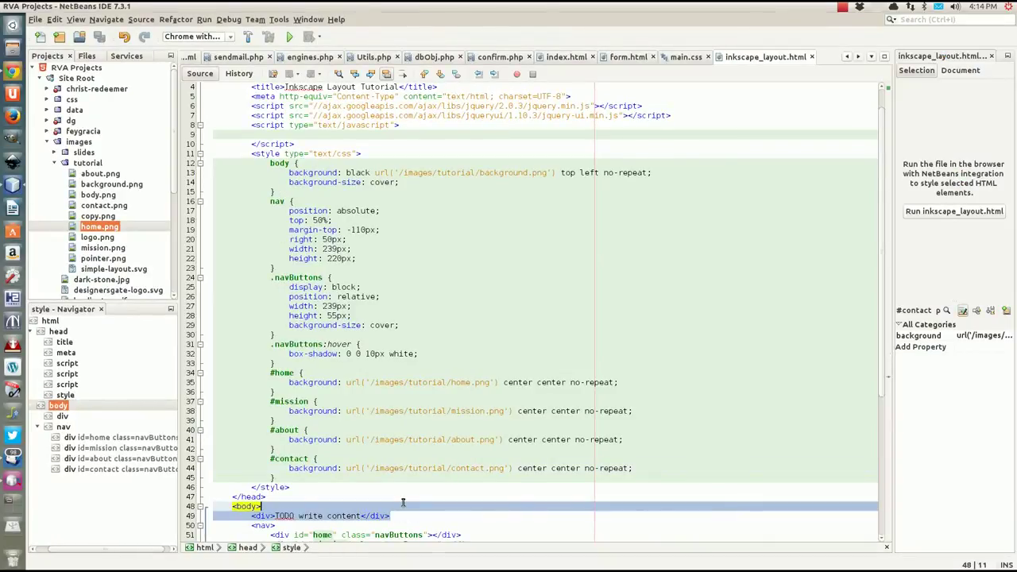
key(BackSpace)
key(Return)
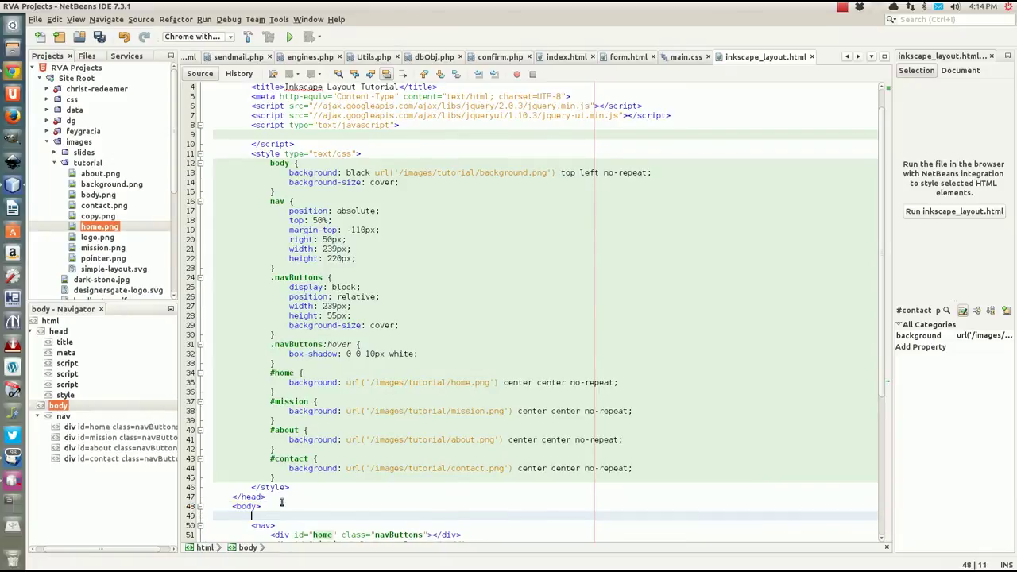
text(<header)
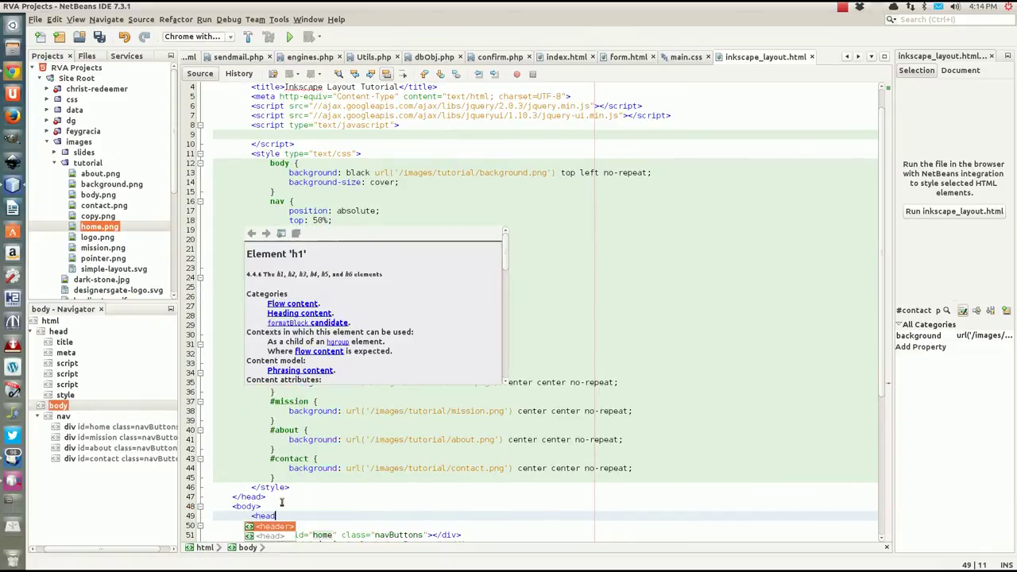
text(>)
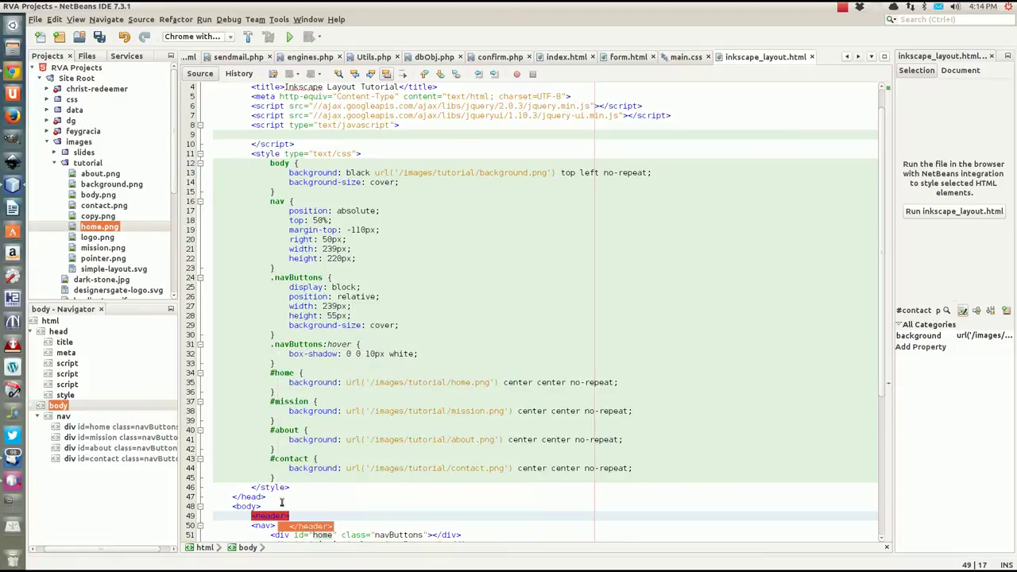
key(Return)
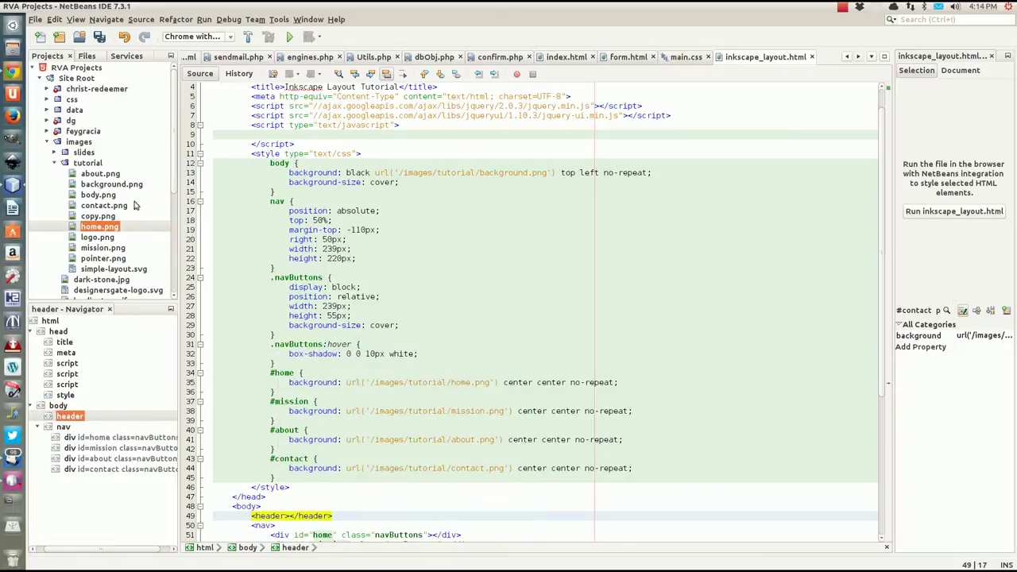
click(91, 241)
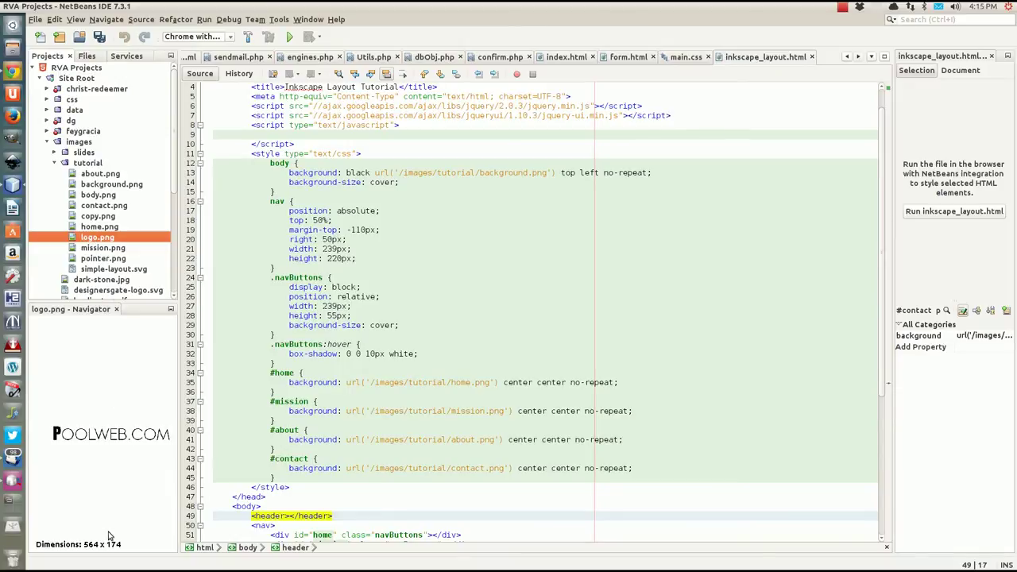
Add a header rule with width 564px and height 174px after the body rule.
click(290, 193)
key(Return)
text(heade)
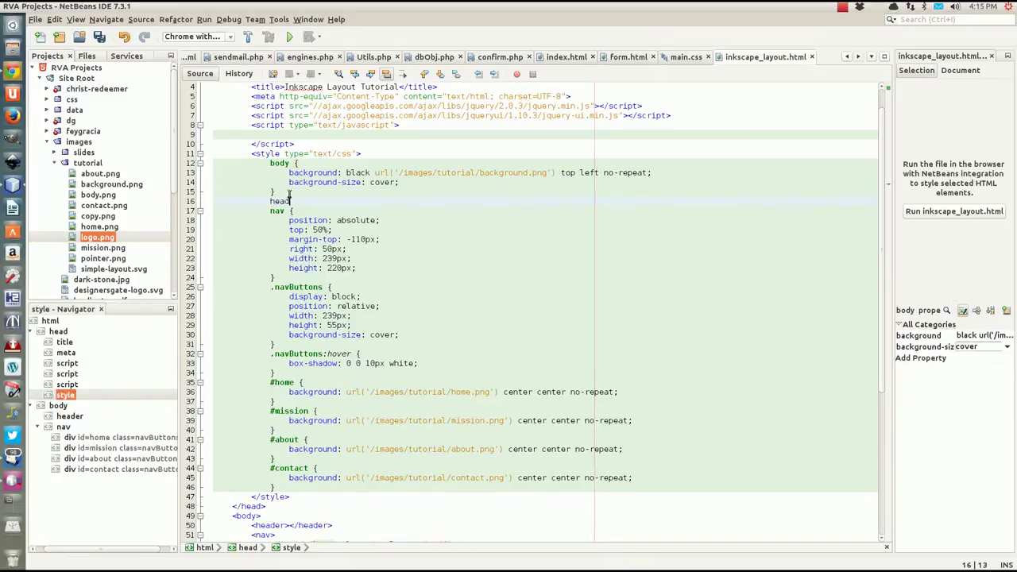
text(r {)
key(Return)
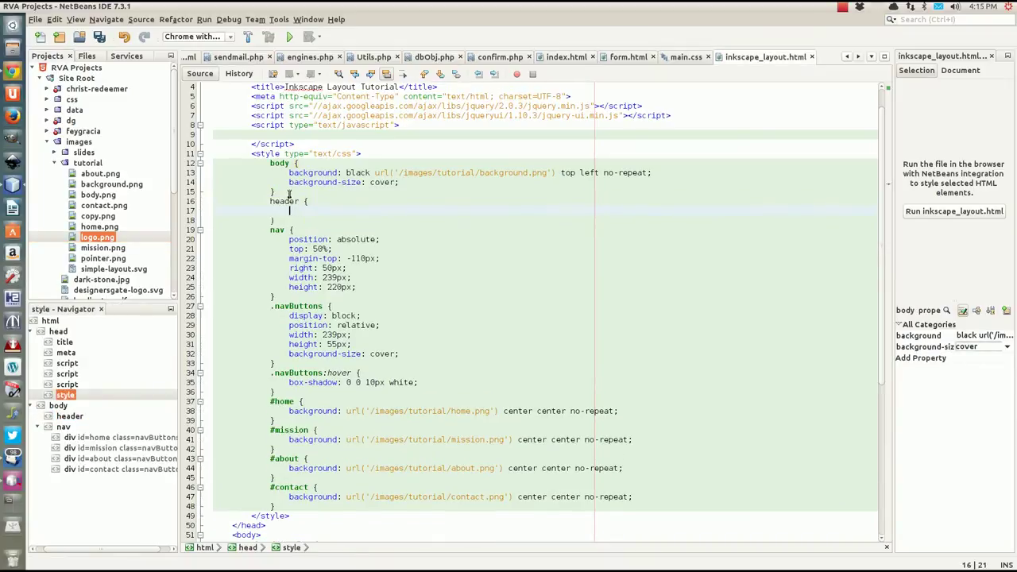
text(width: )
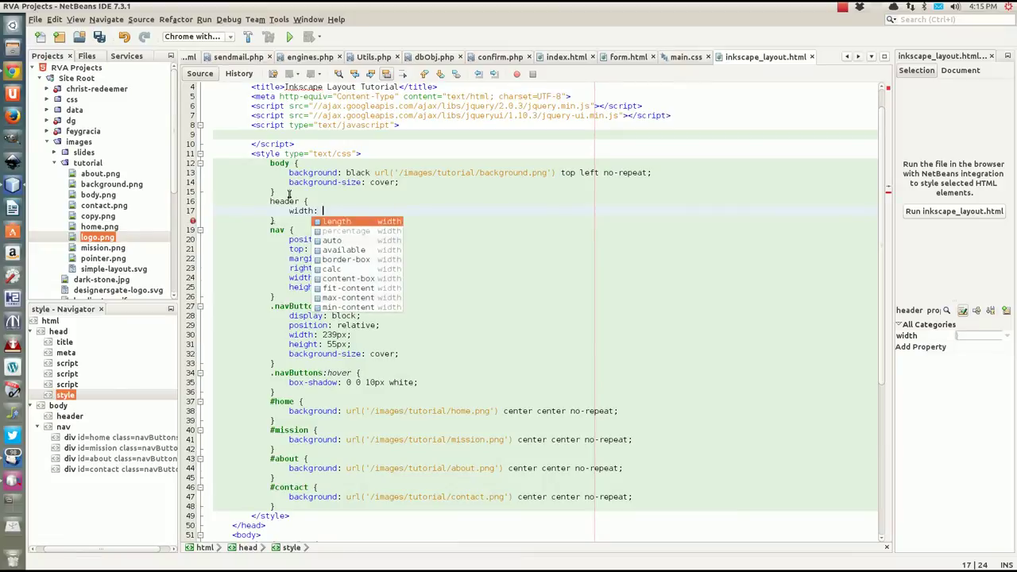
text(564px)
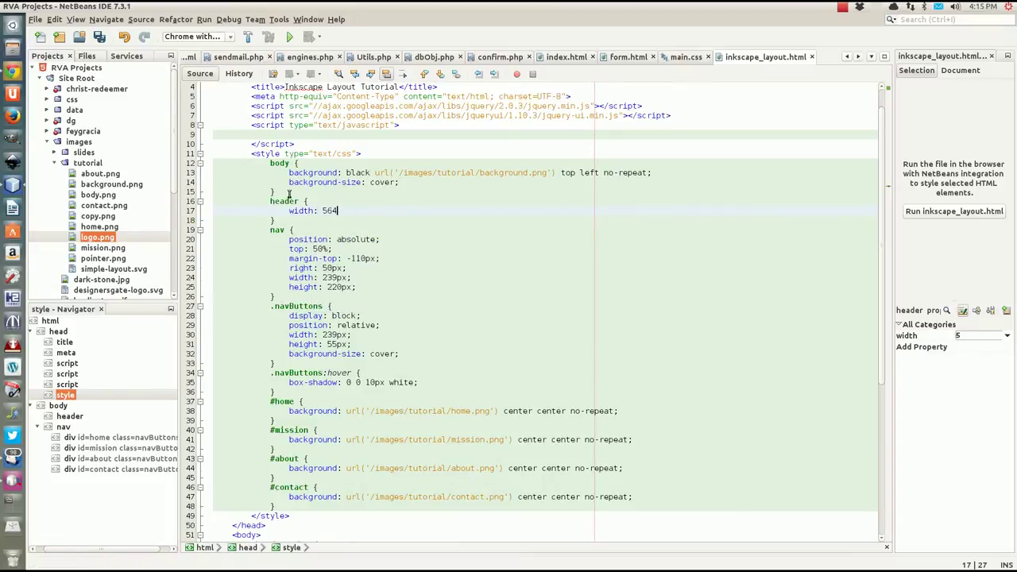
text(;)
key(Return)
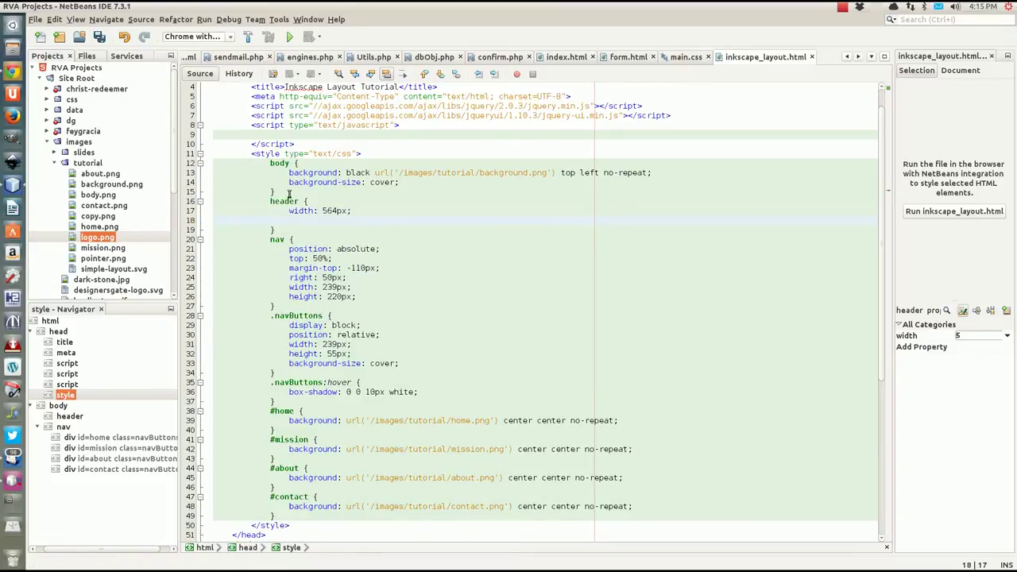
text(height:)
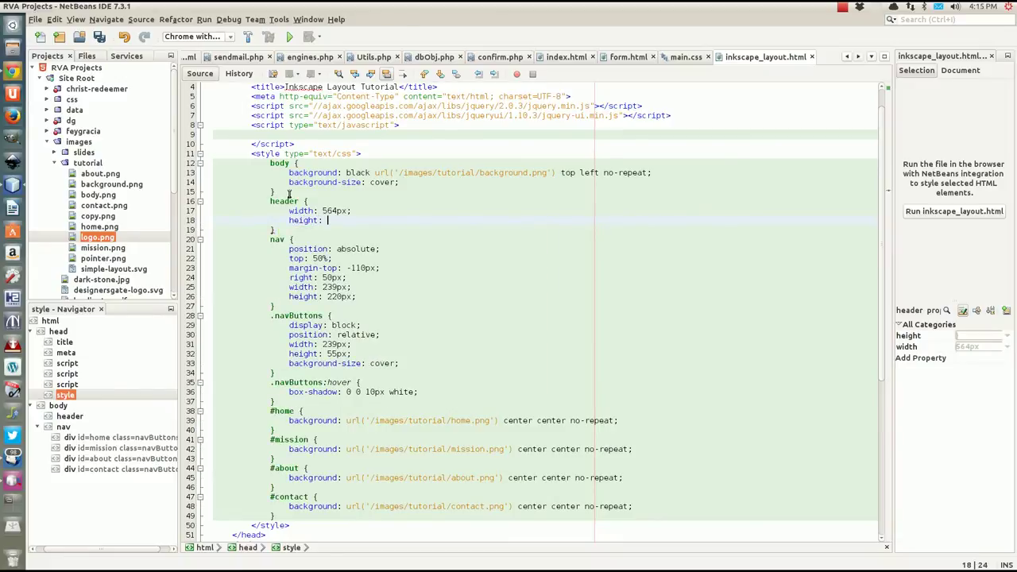
click(93, 239)
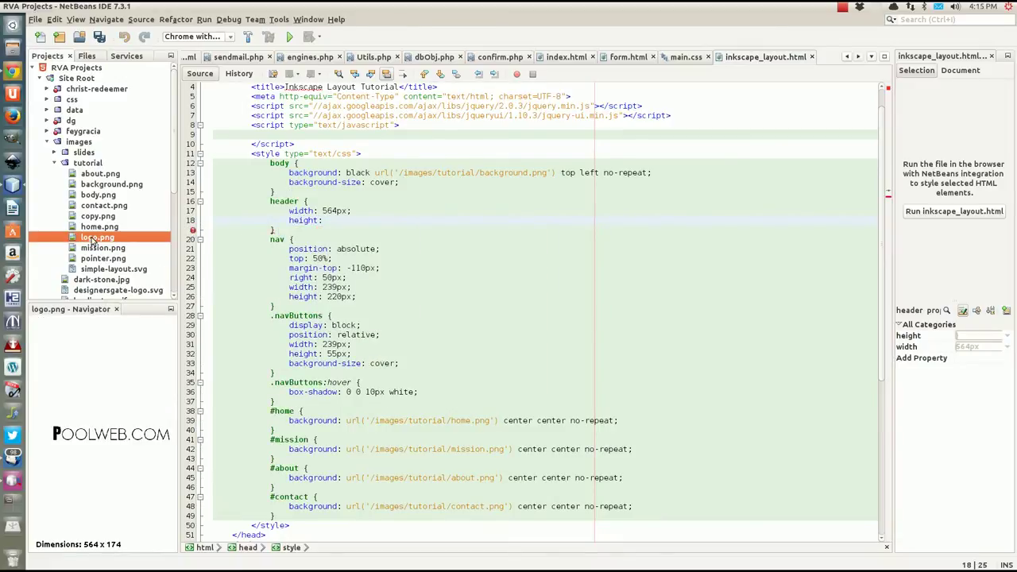
click(333, 220)
text(174)
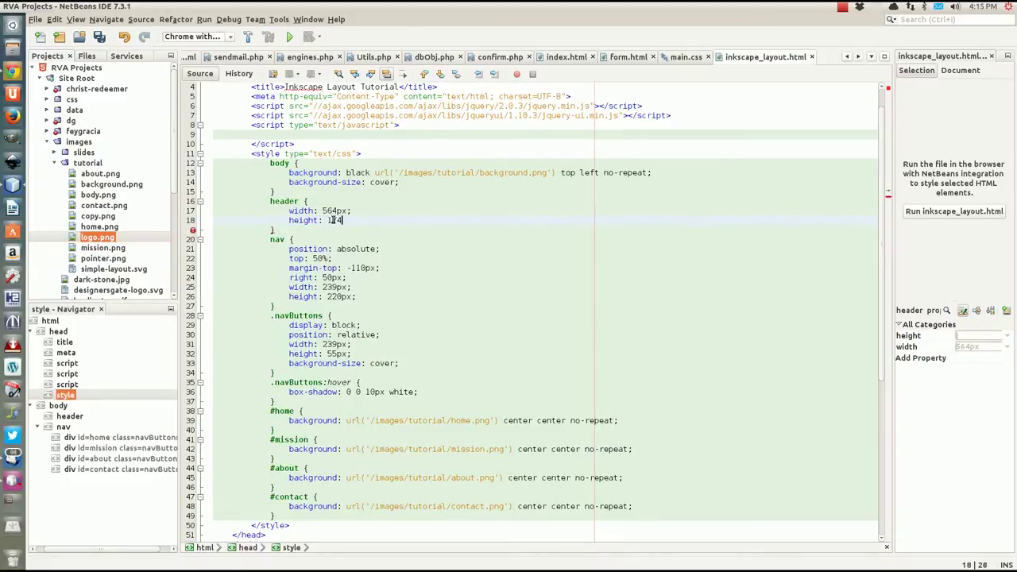
text(px;)
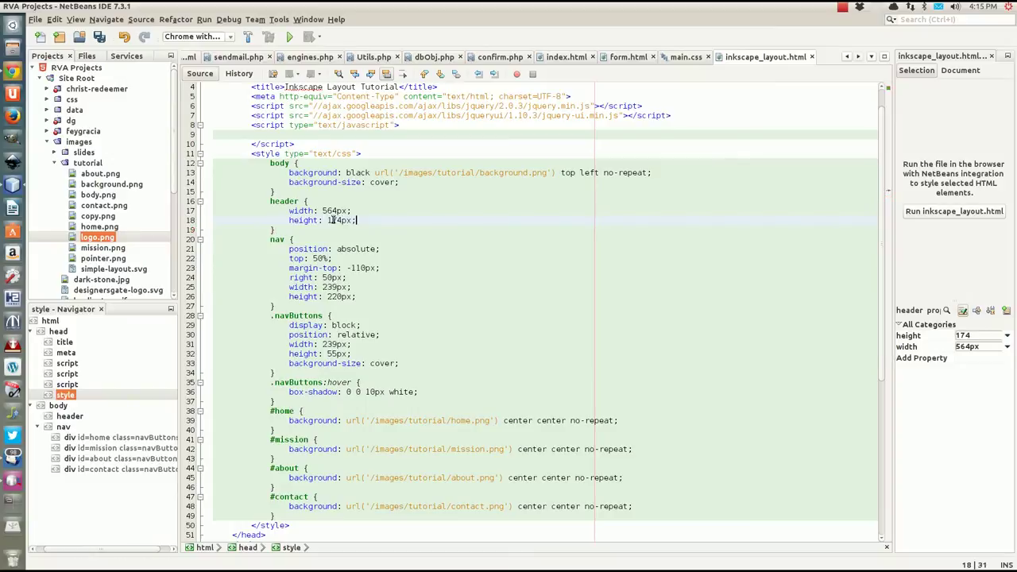
key(Return)
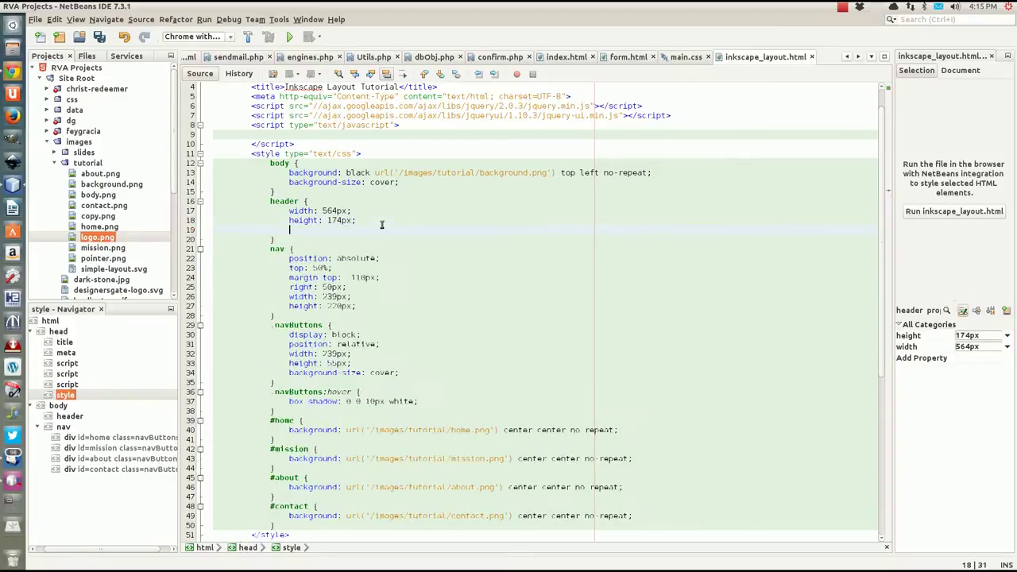
key(BackSpace)
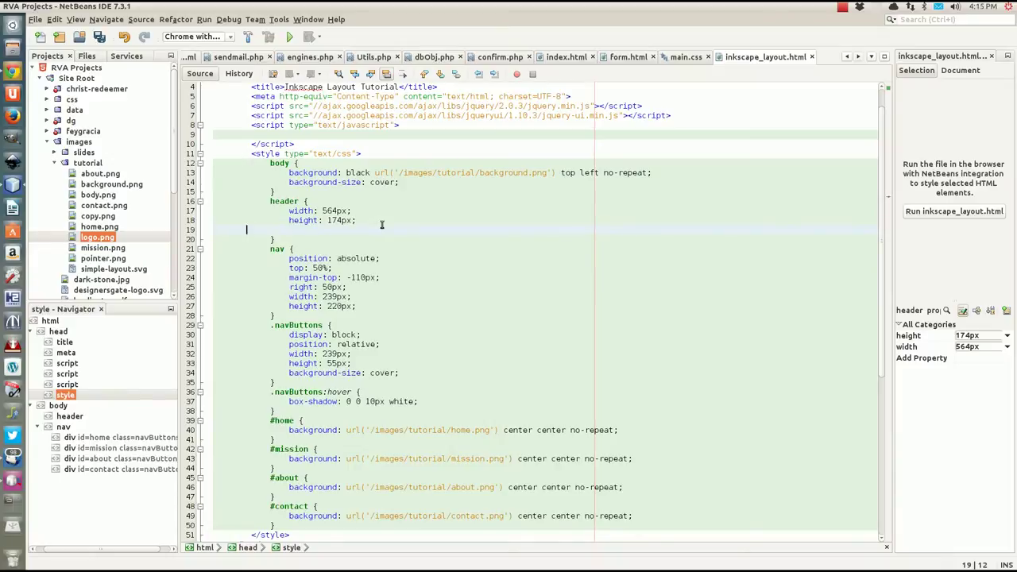
key(BackSpace)
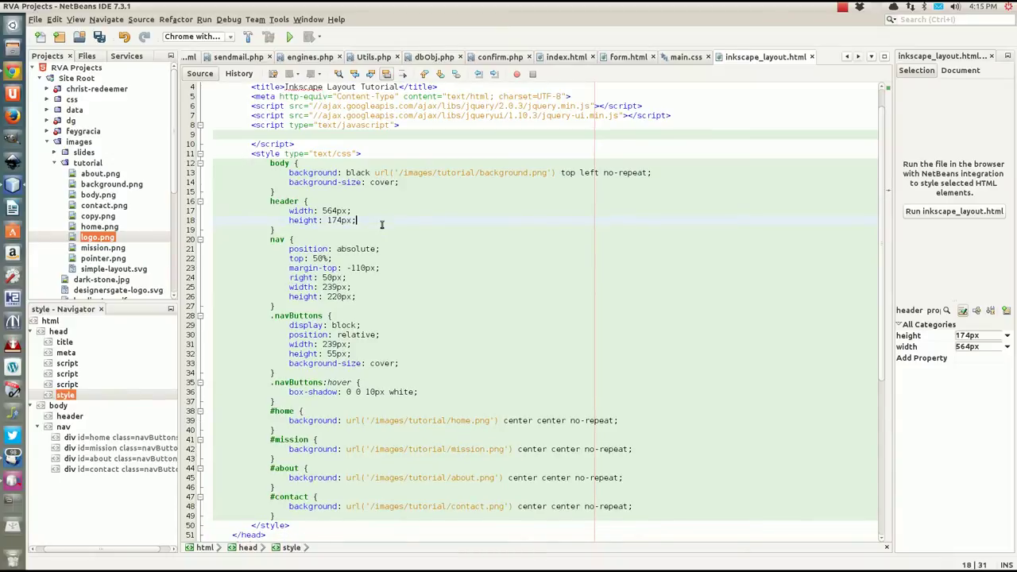
Give the header position: relative, top: 50px and left: 50px, then save.
click(314, 201)
key(Return)
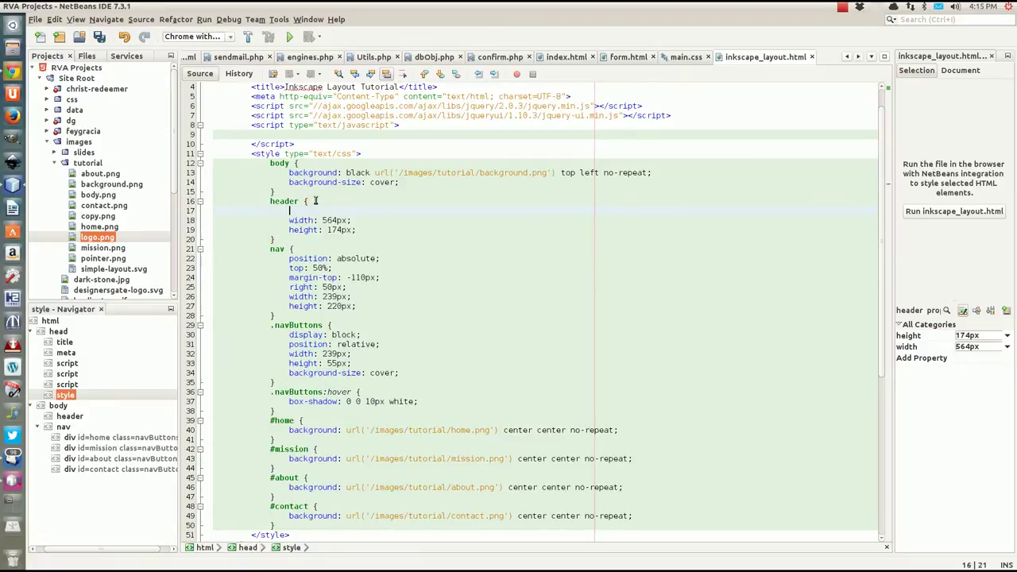
text(position)
key(Escape)
text(lative)
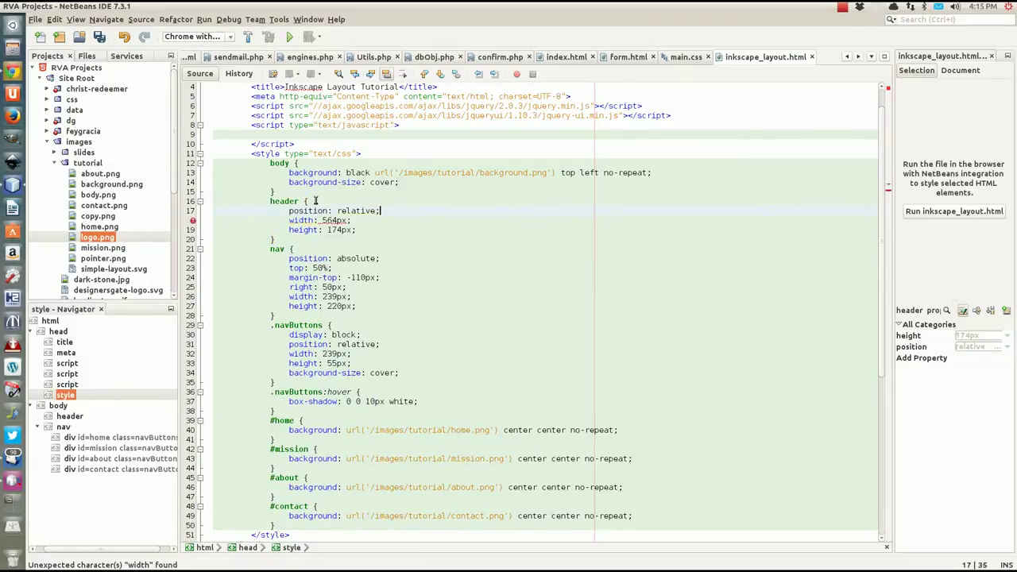
text(;)
key(Return)
text(top)
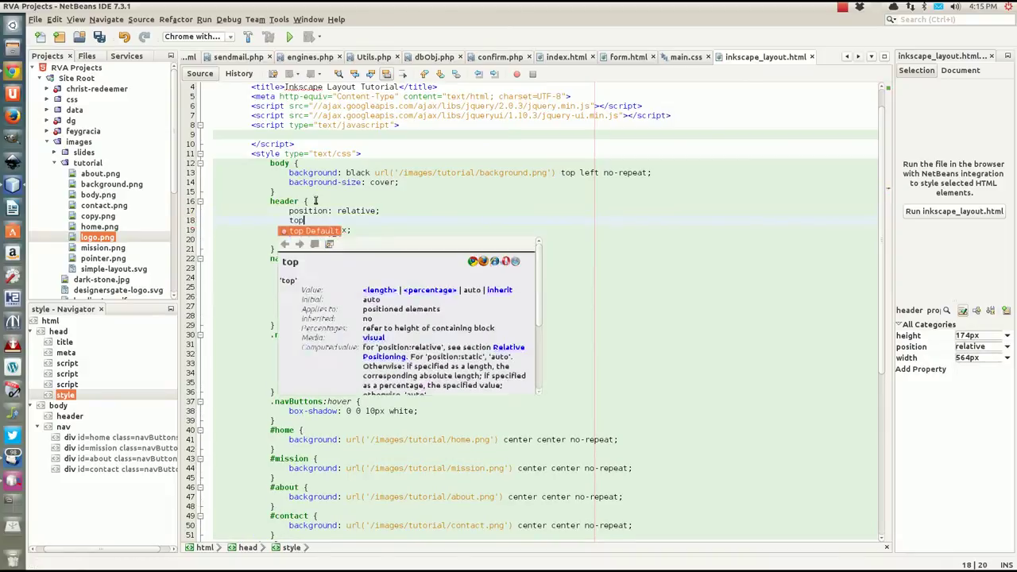
text(: 50)
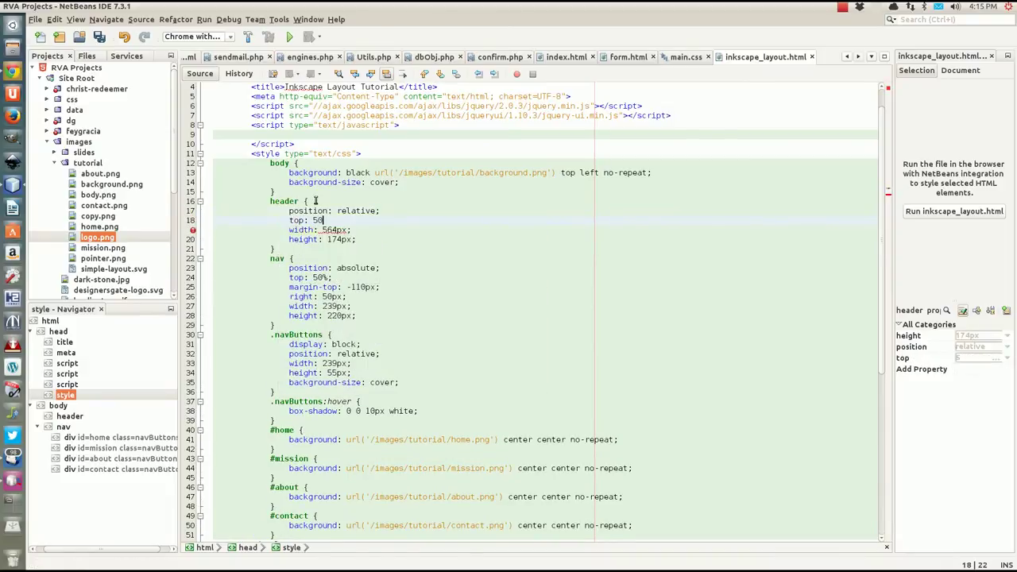
text(px;)
key(Return)
text(left)
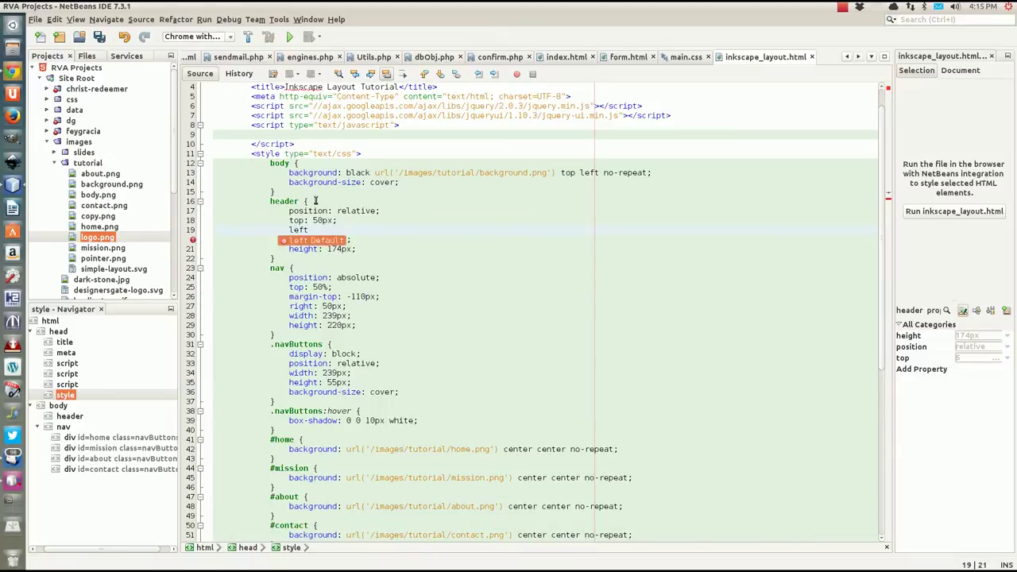
text(: 50px;)
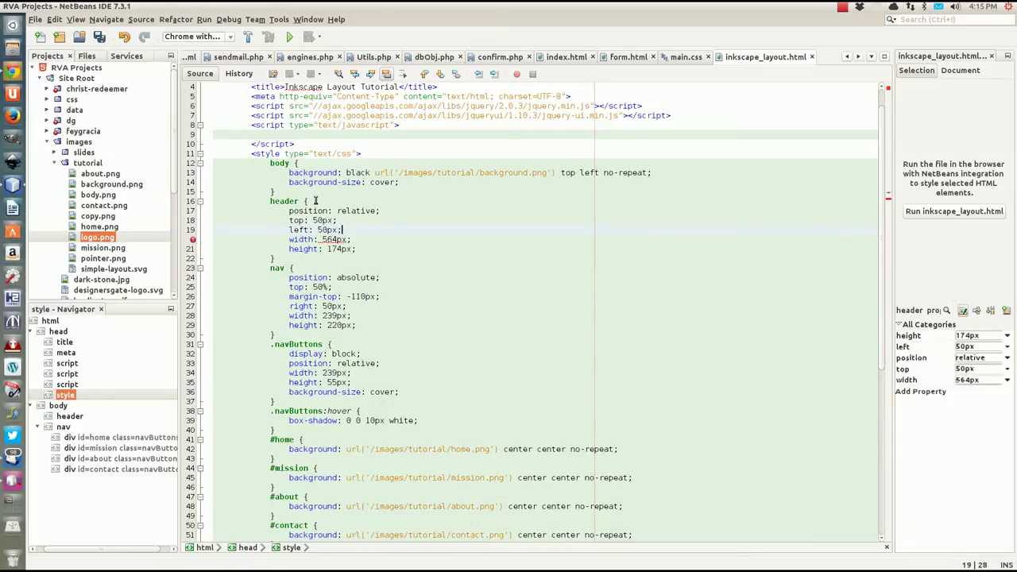
scroll(384, 243, down, 2)
scroll(390, 261, down, 4)
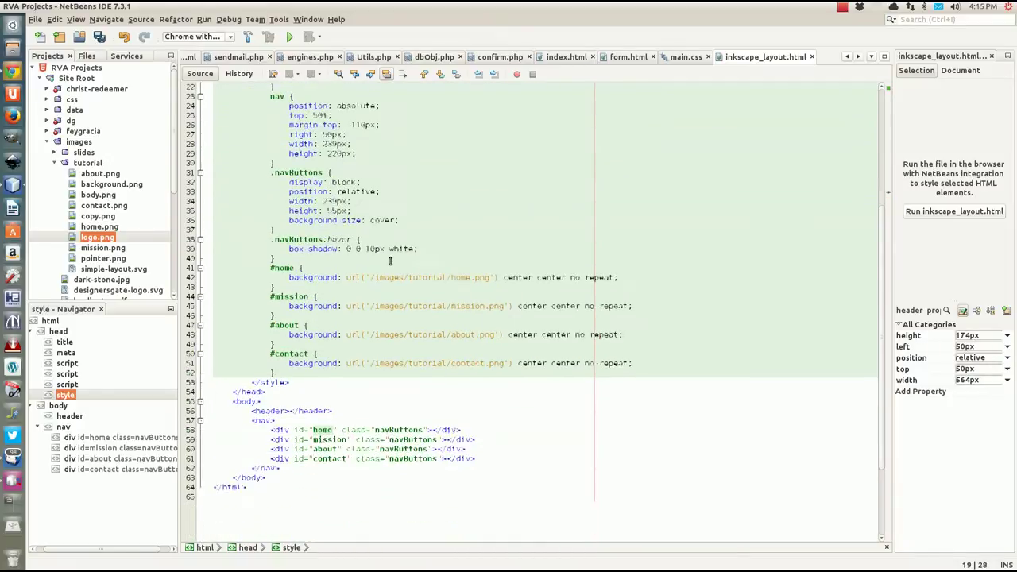
key(ctrl+s)
scroll(390, 271, up, 4)
scroll(393, 286, up, 3)
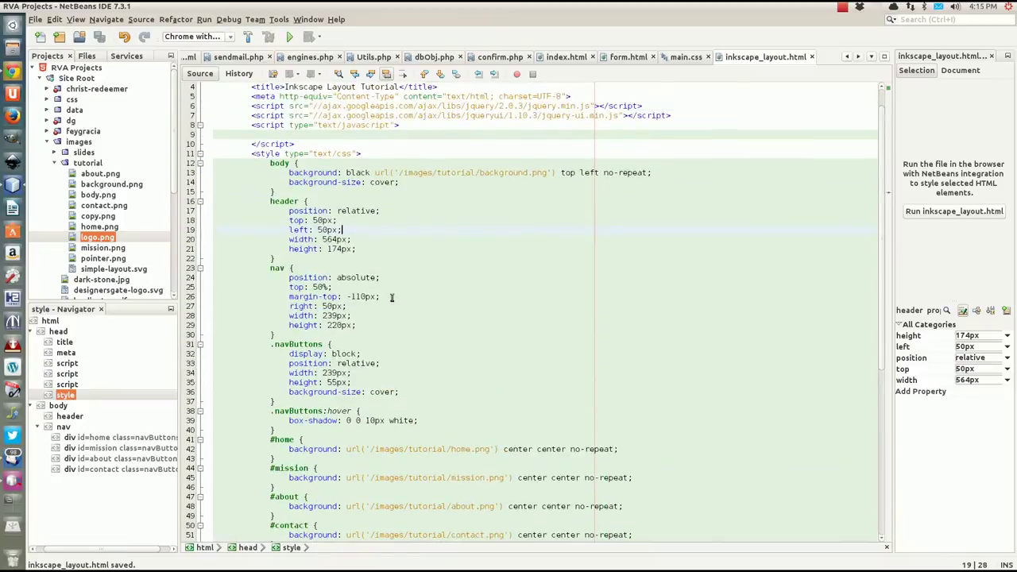
scroll(386, 302, down, 4)
scroll(381, 321, down, 4)
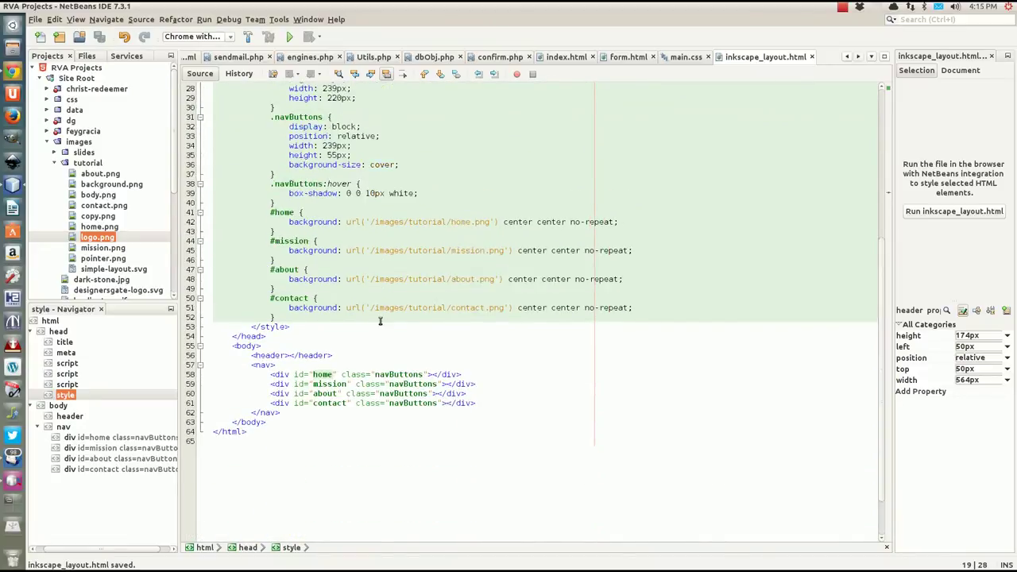
scroll(380, 320, up, 3)
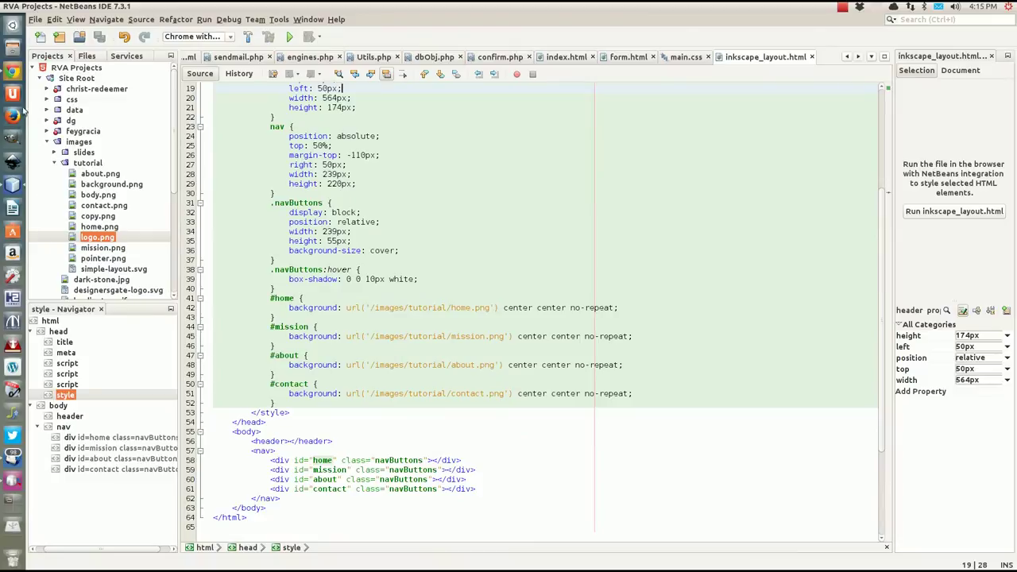
scroll(263, 233, up, 4)
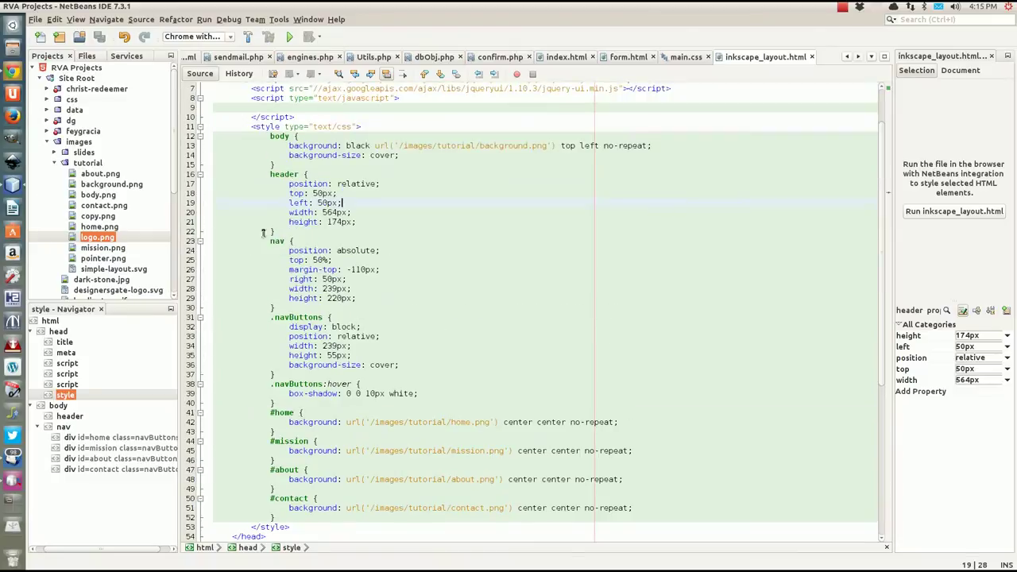
click(385, 176)
Set the header background to url('/images/tutorial/logo.png') top left no-repeat and save.
key(Return)
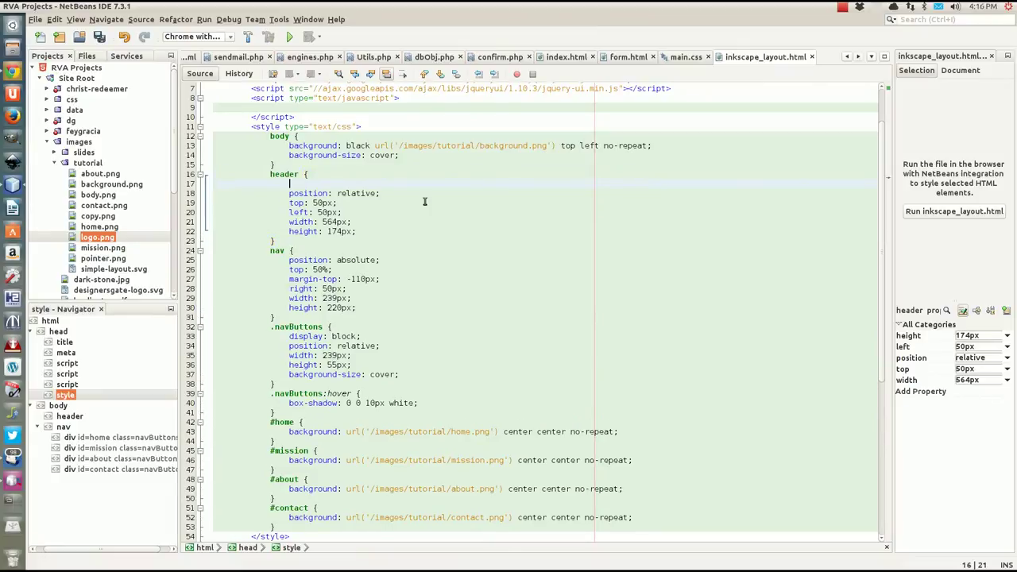
text(backgrou)
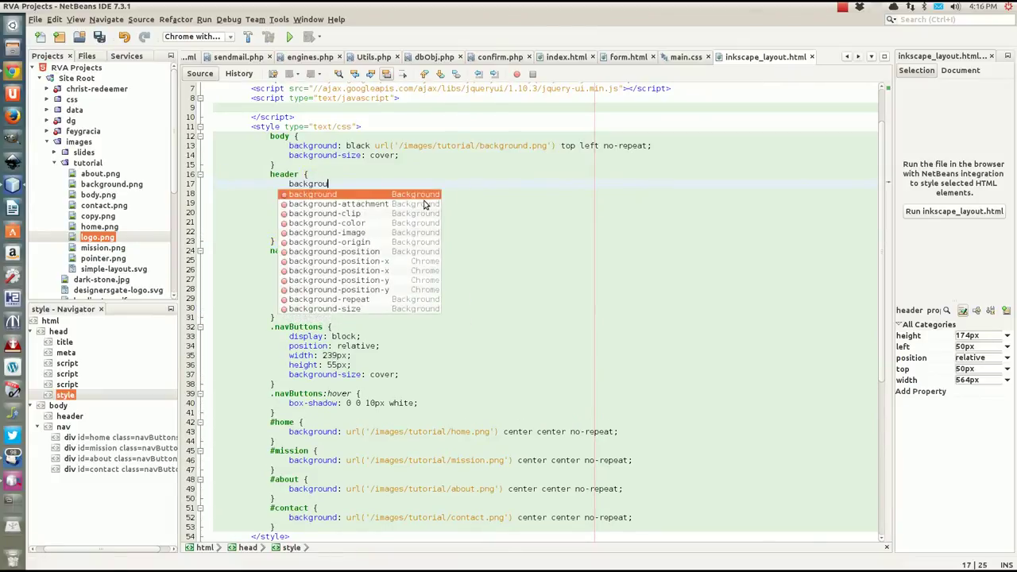
text(nd: )
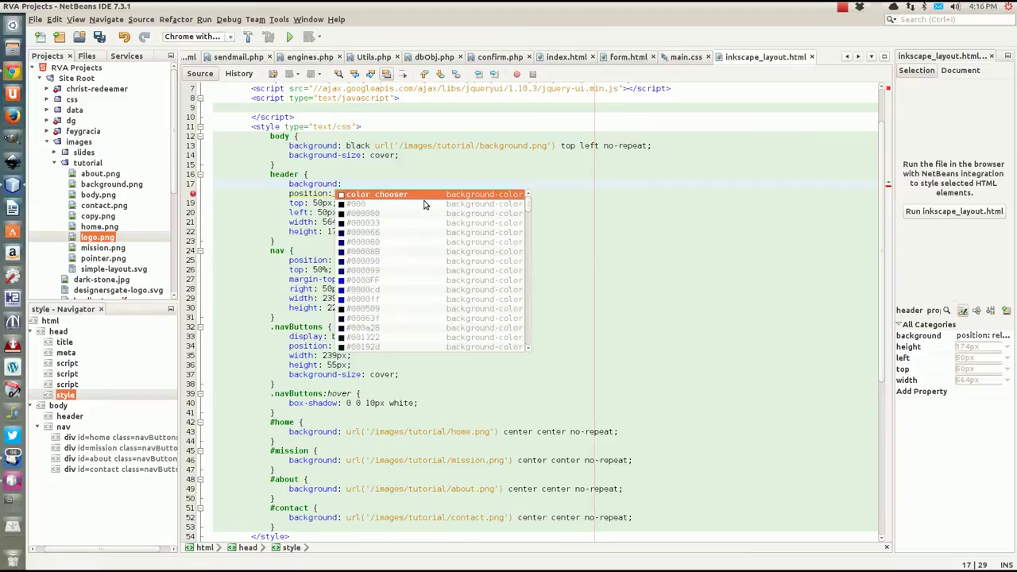
text(url();)
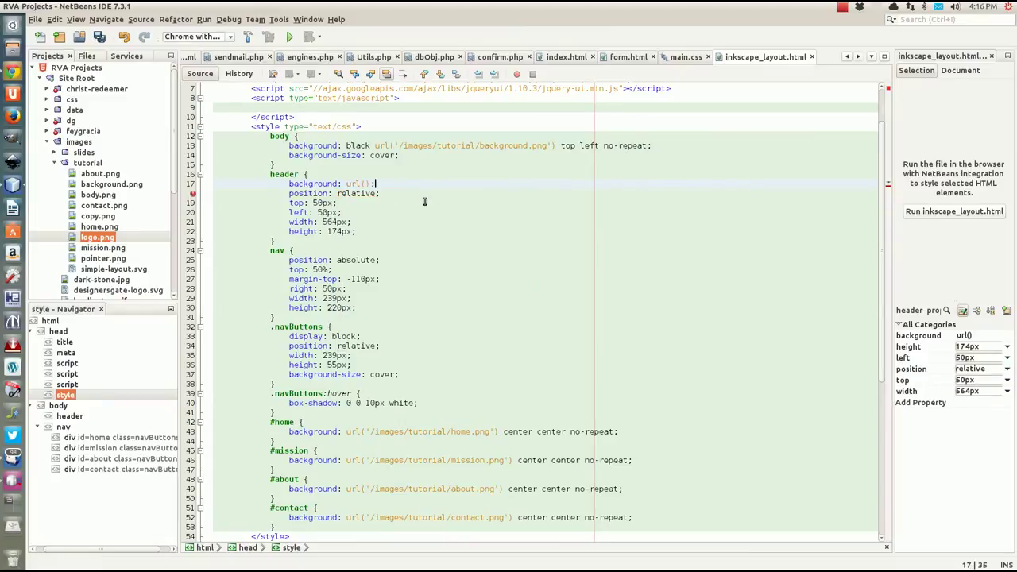
text( top)
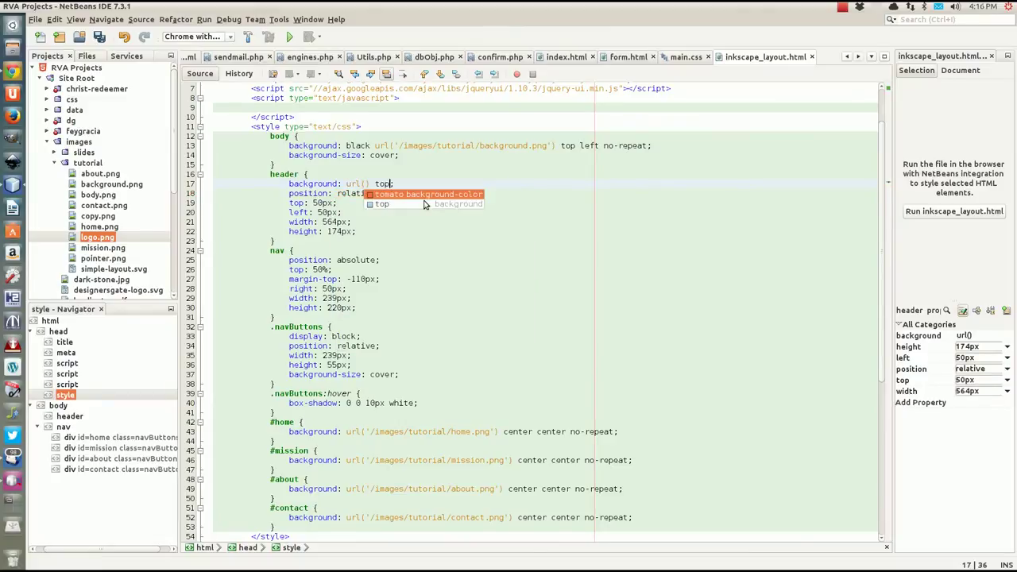
text( left )
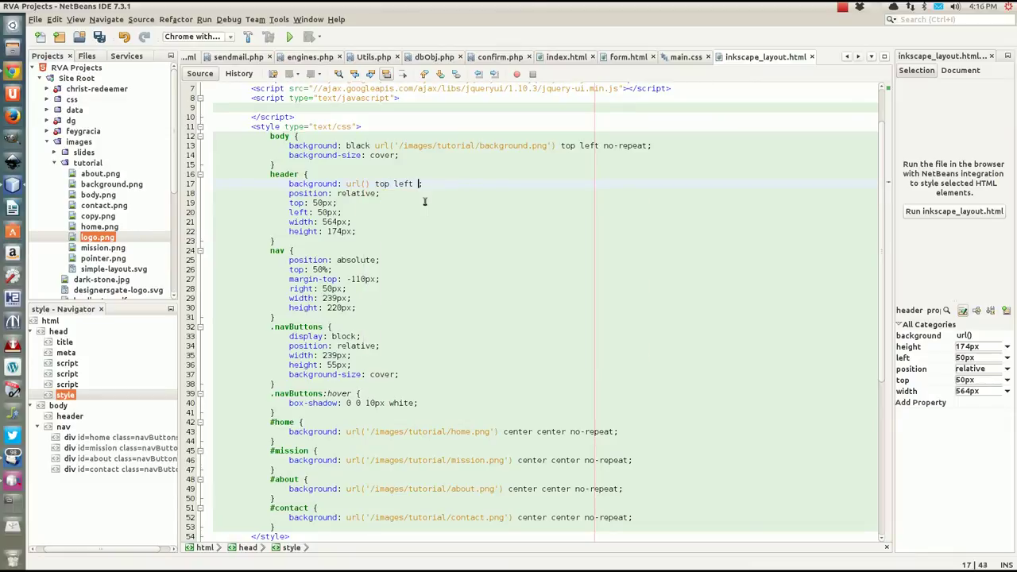
text(no-)
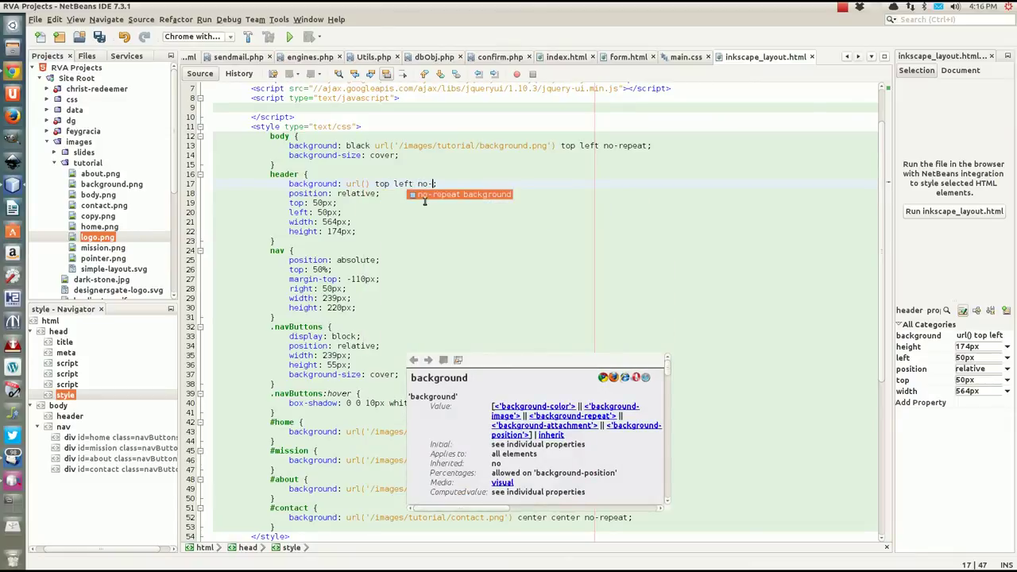
text(at)
text(;)
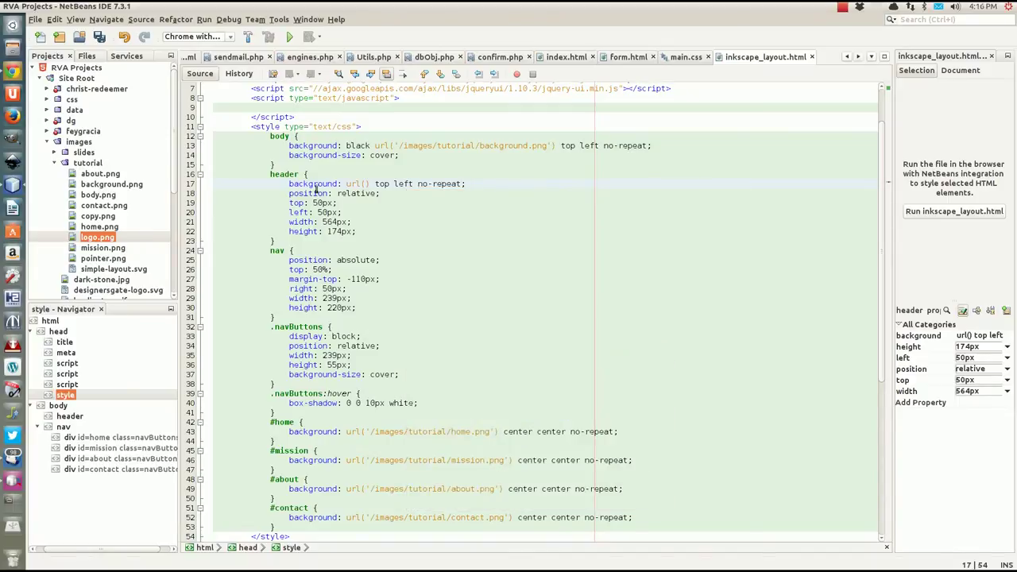
click(365, 183)
text(')
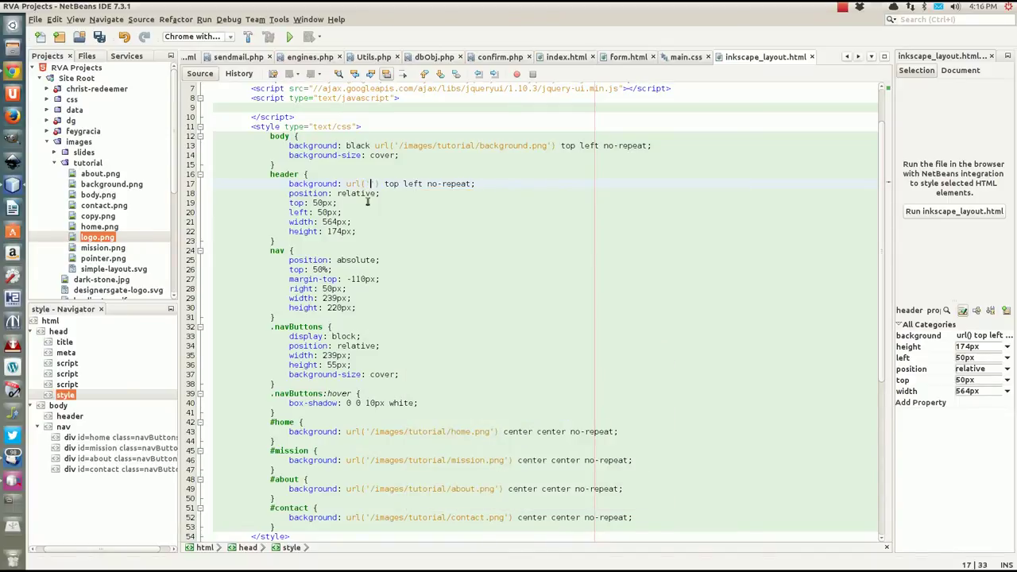
text(/images/)
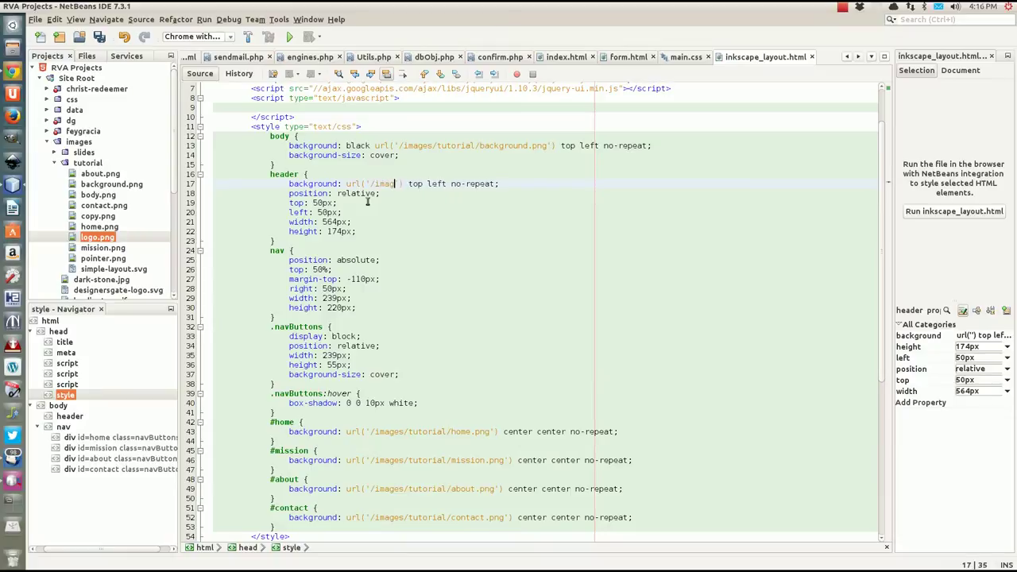
text(tut)
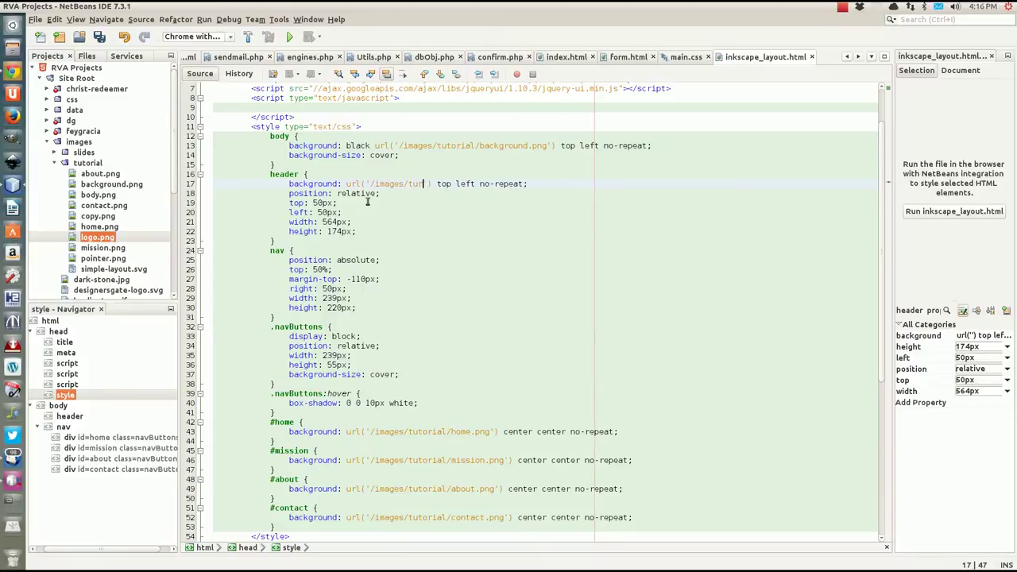
text(orial/)
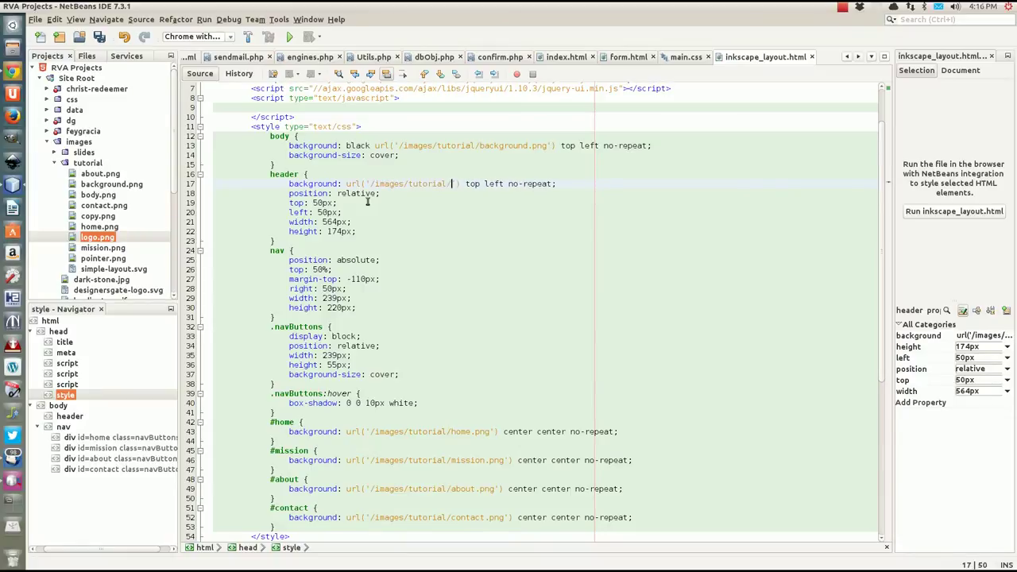
text(ba)
key(BackSpace)
key(BackSpace)
text(log)
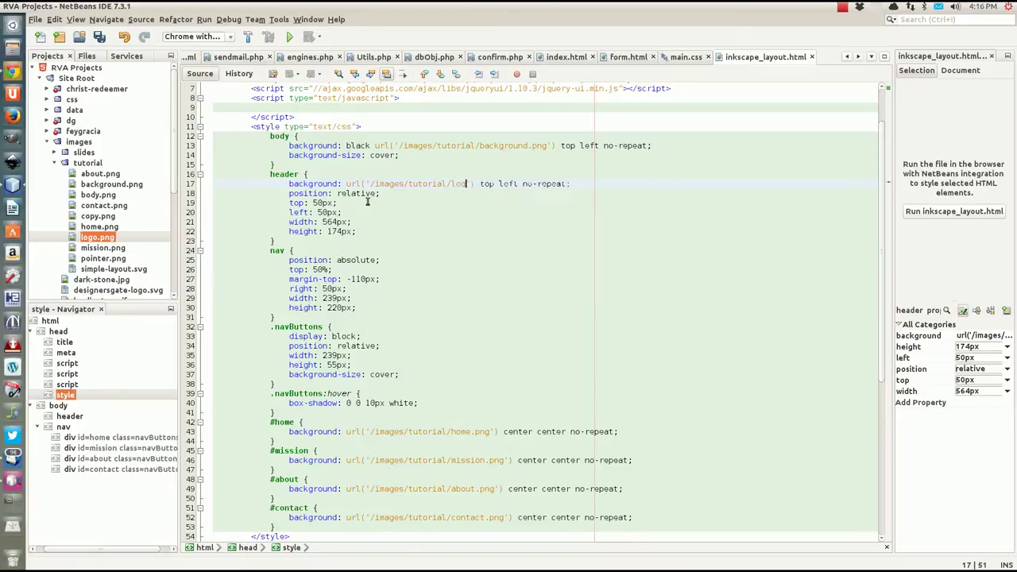
text(o.png')
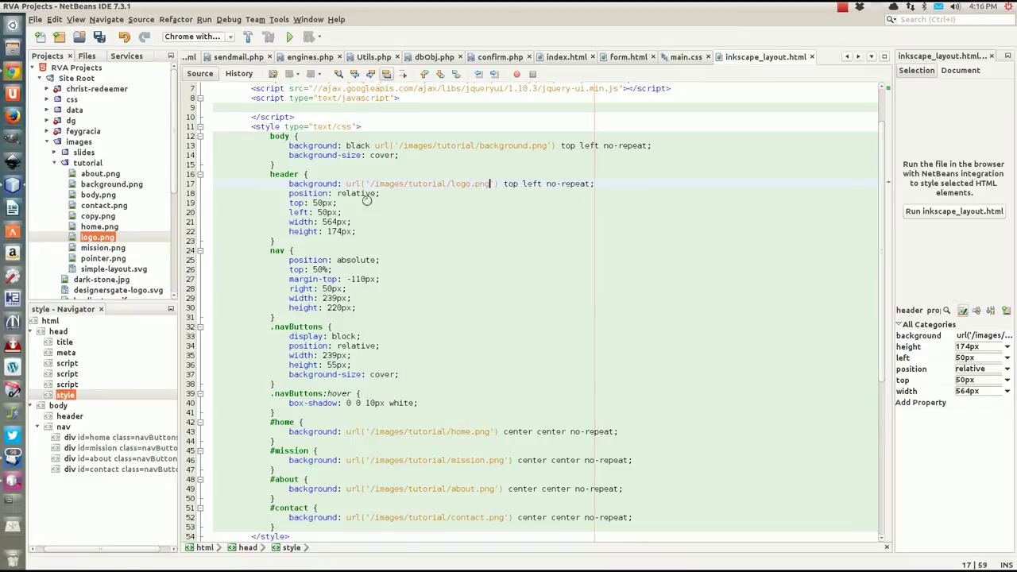
key(ctrl+s)
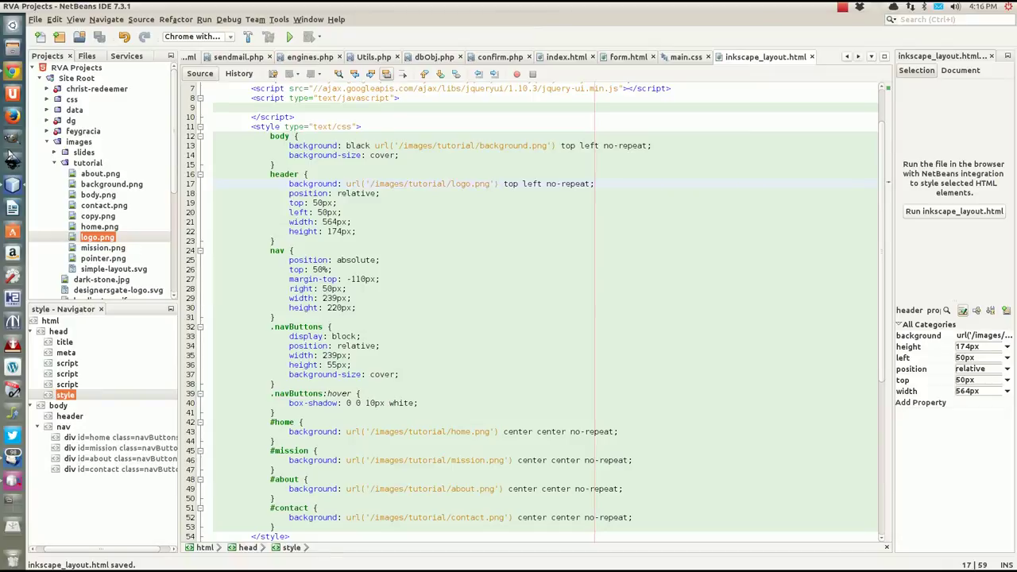
click(12, 80)
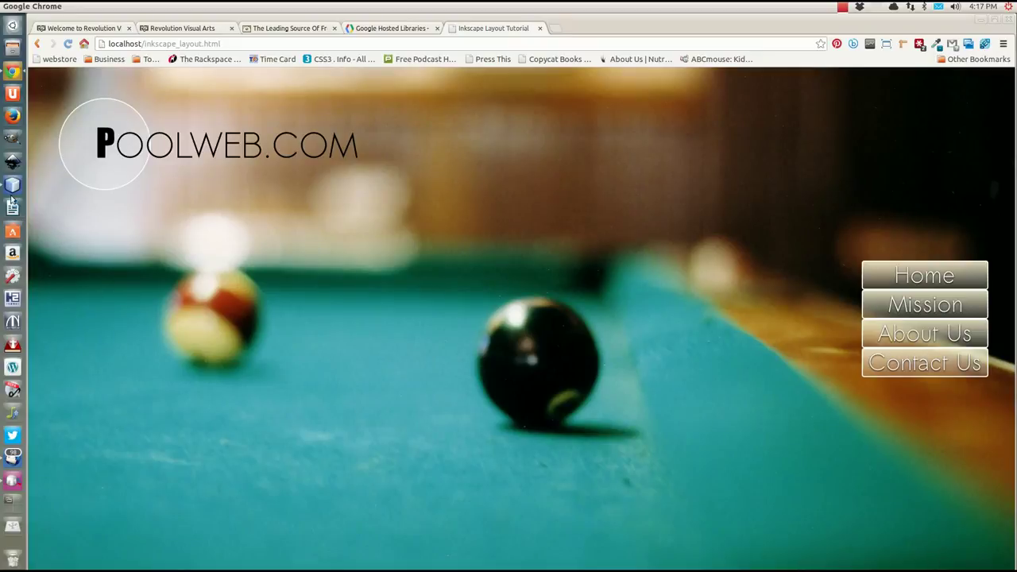
Return to NetBeans and scroll down to the body markup.
click(12, 191)
scroll(344, 279, down, 7)
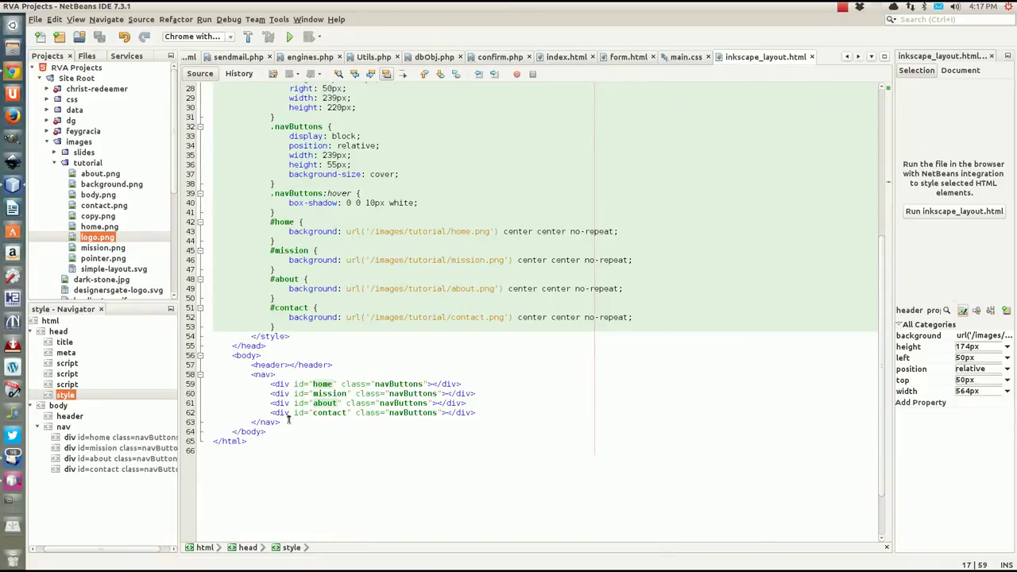
Insert <section id="body"></section> on a new line after the closing nav tag.
click(372, 423)
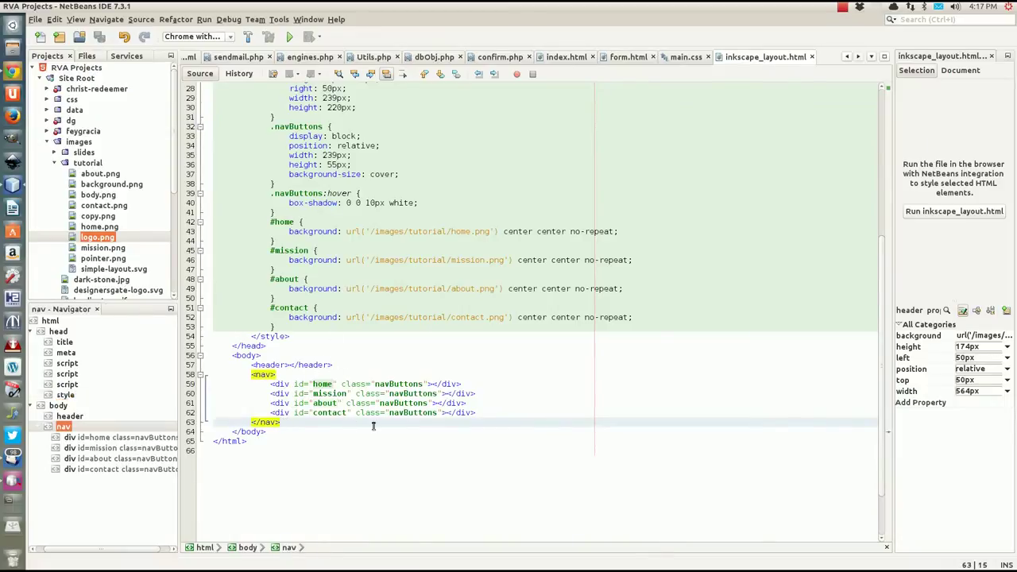
key(Return)
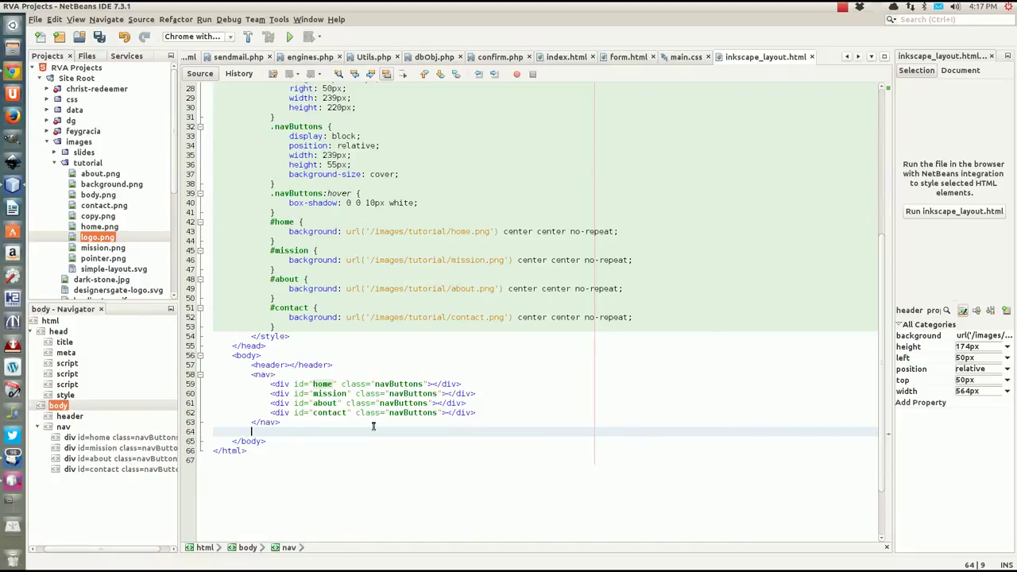
text(<d)
text(>)
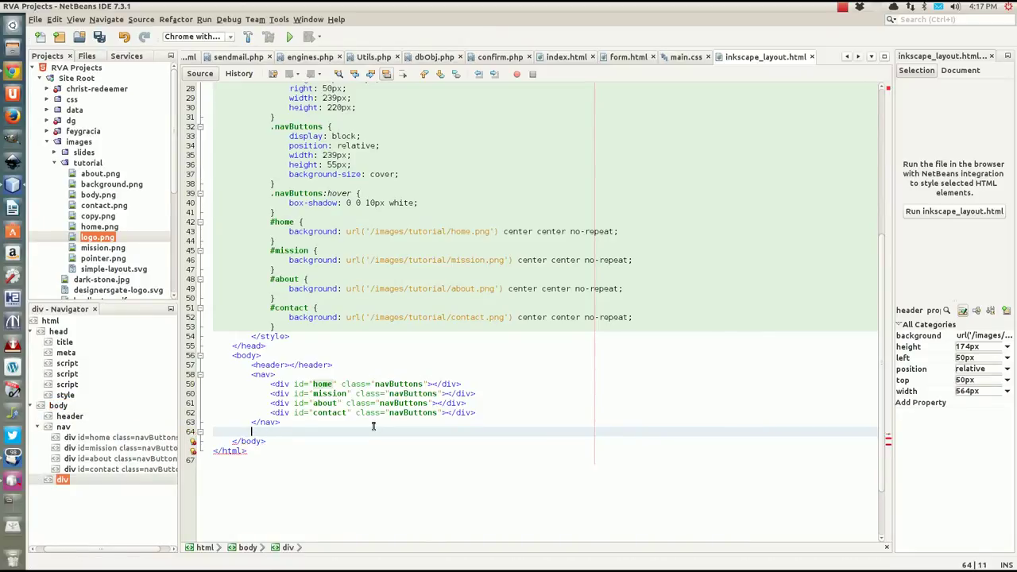
text(sec)
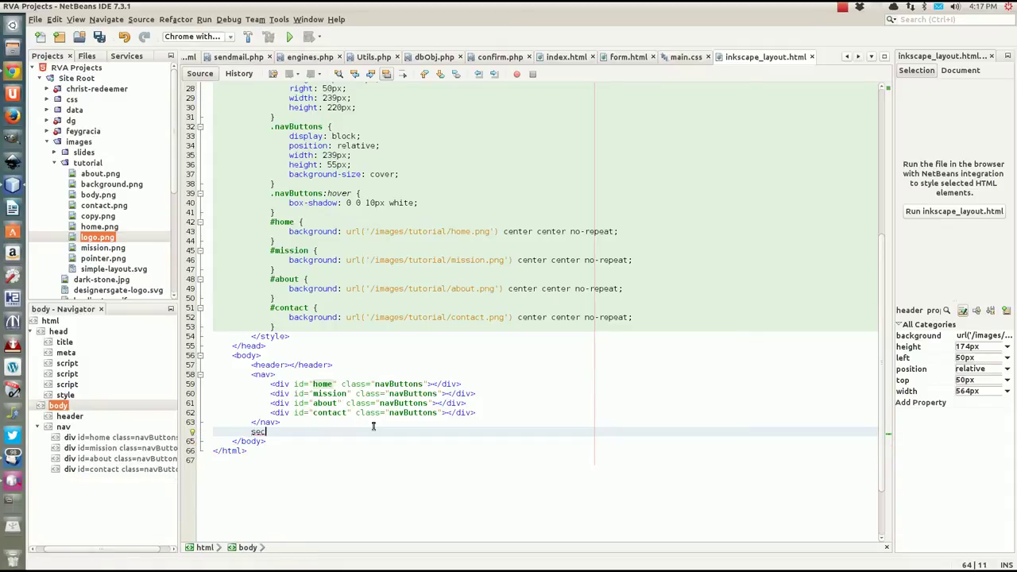
key(BackSpace)
key(BackSpace)
key(BackSpace)
text(<section)
text( id=")
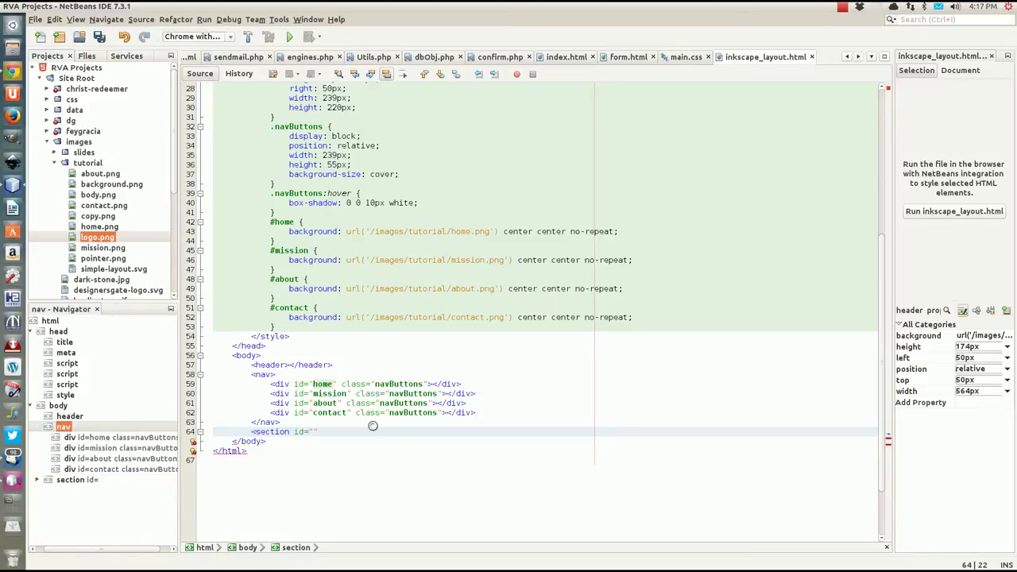
text(body")
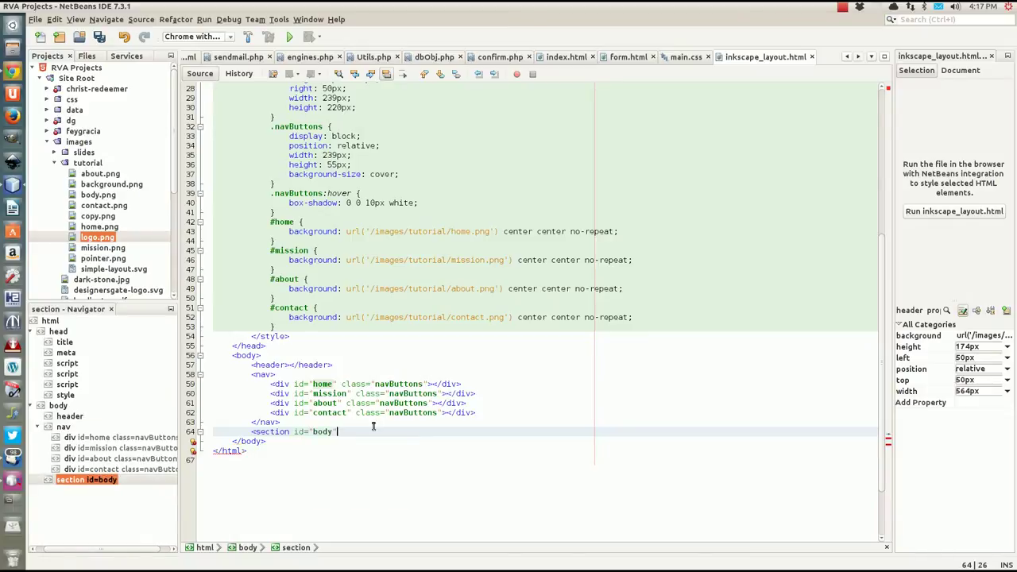
text(><)
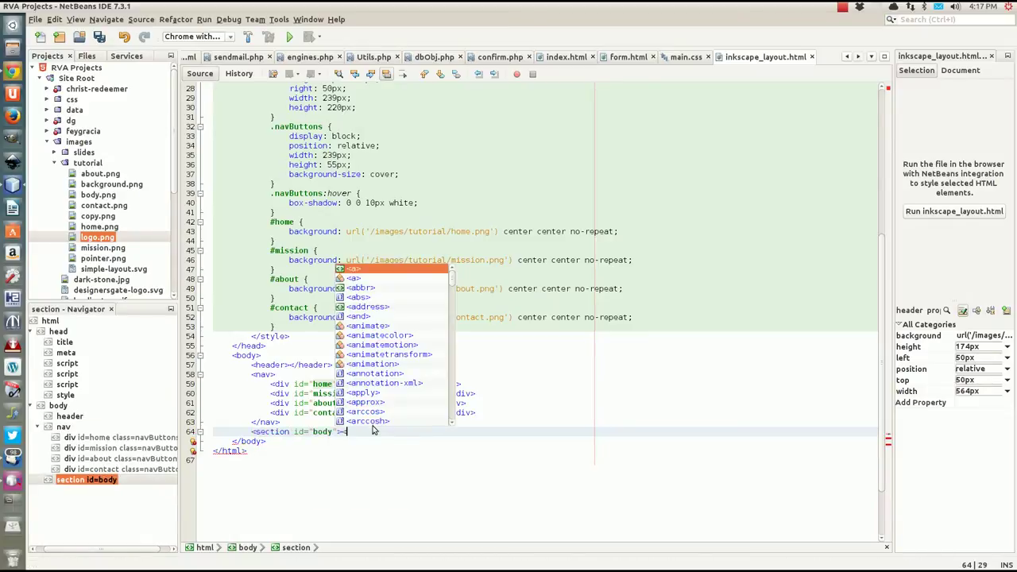
text(/se)
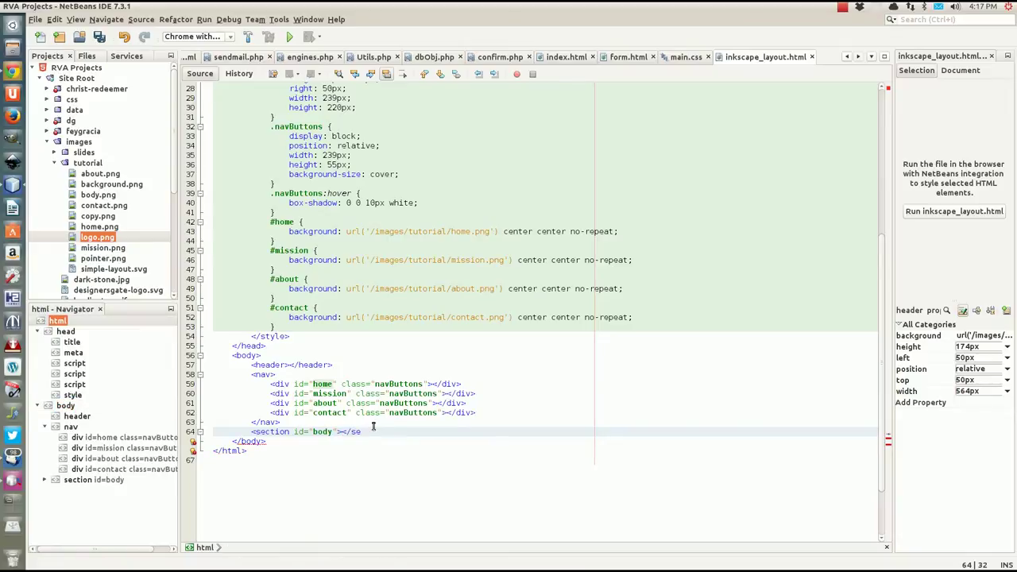
text(ction>)
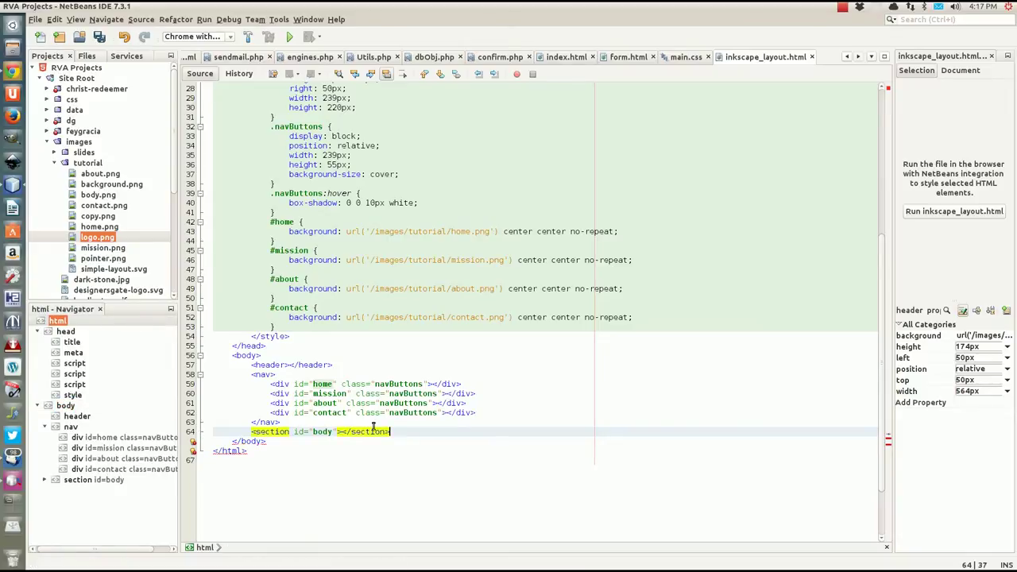
scroll(373, 430, up, 3)
Add a section rule after #contact with position: relative and begin a top declaration.
scroll(317, 349, up, 3)
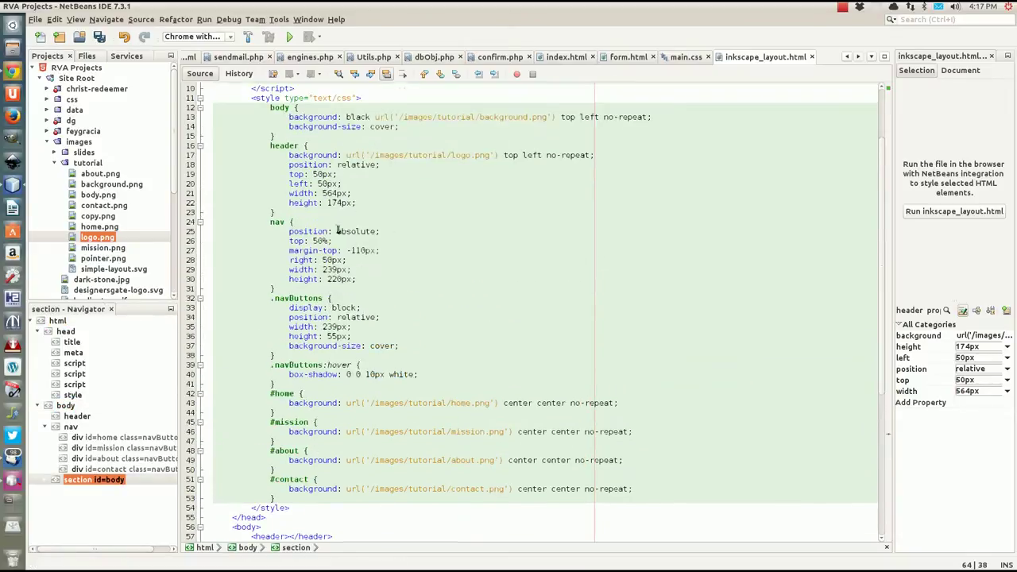
scroll(274, 268, up, 2)
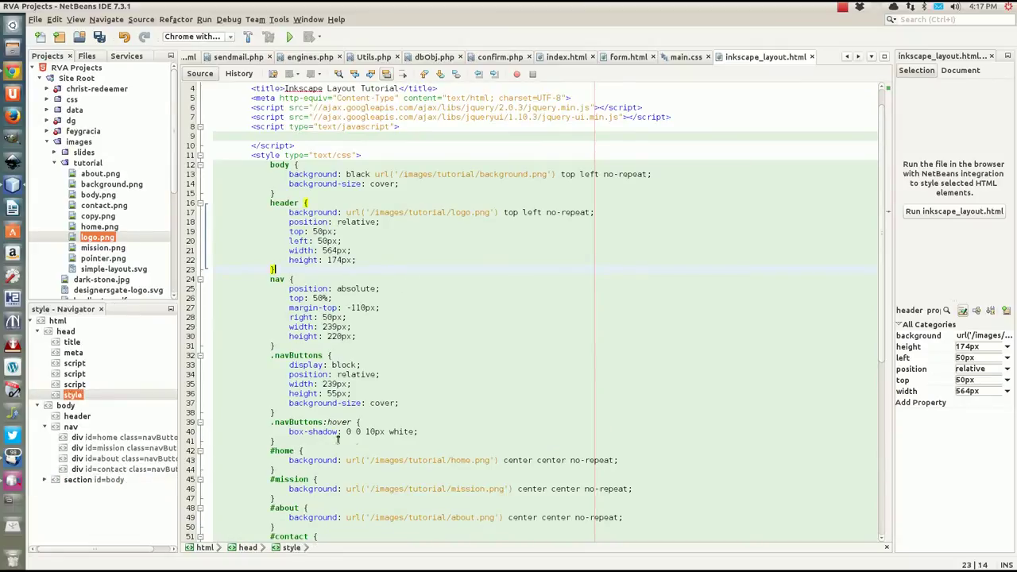
scroll(358, 447, down, 4)
scroll(358, 448, down, 1)
click(288, 413)
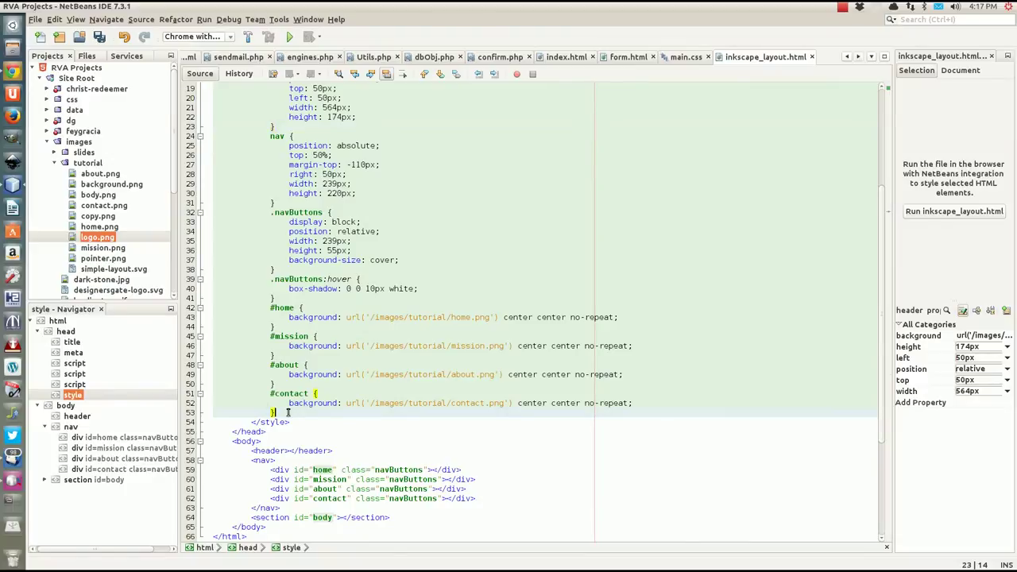
key(Return)
text(c)
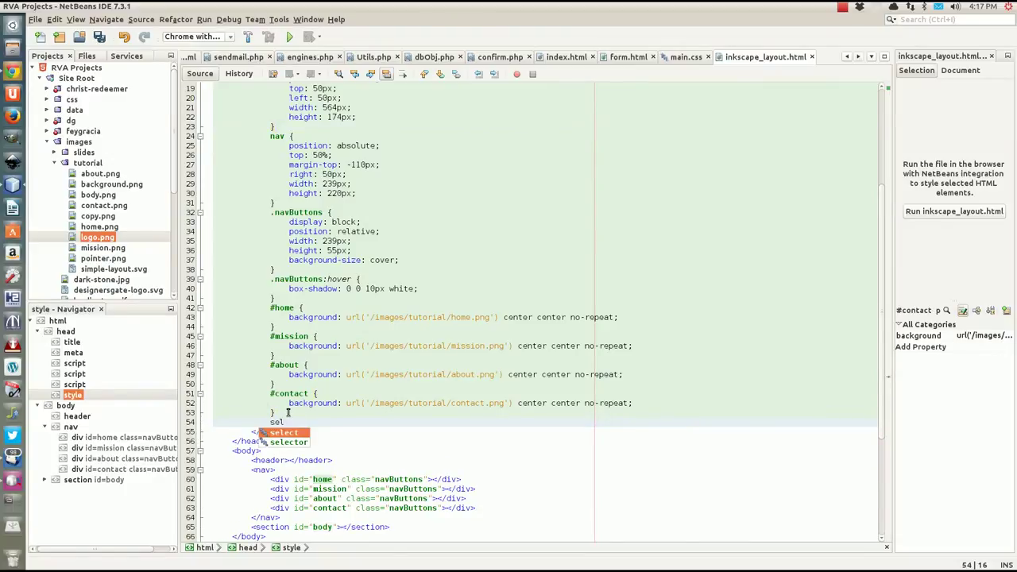
text(ti)
key(BackSpace)
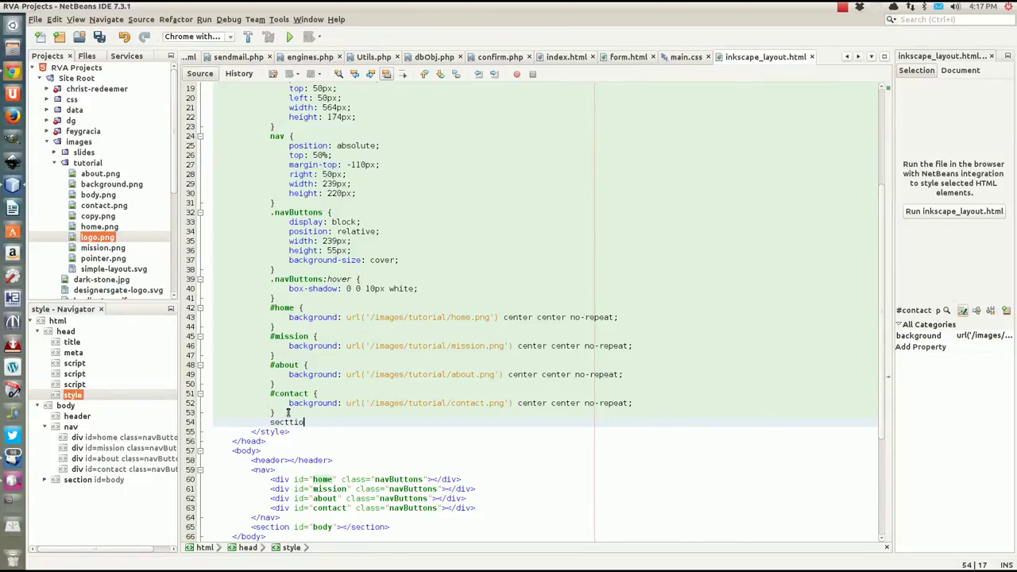
text(n )
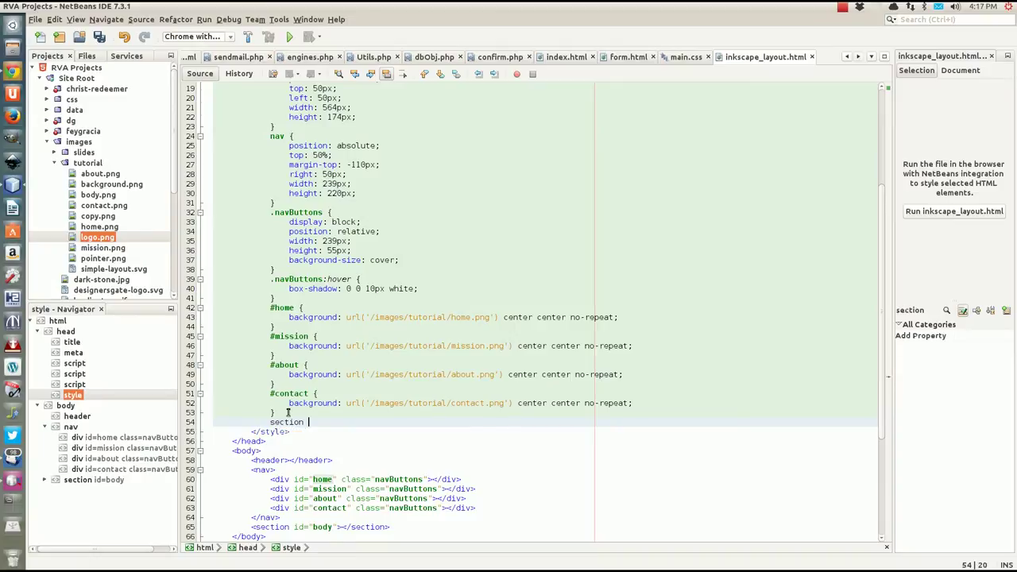
text({)
key(Return)
text(po)
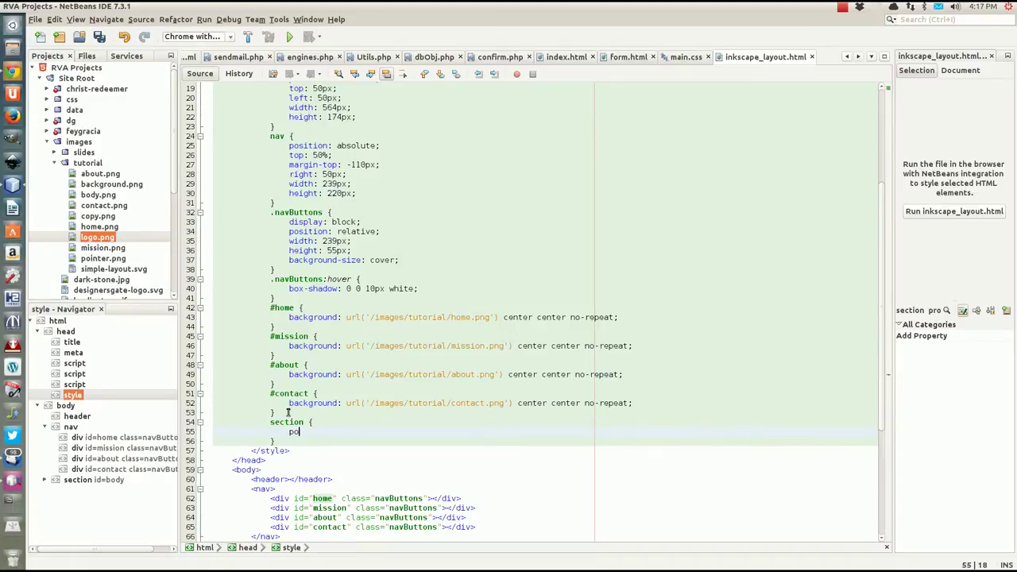
text(sition: re)
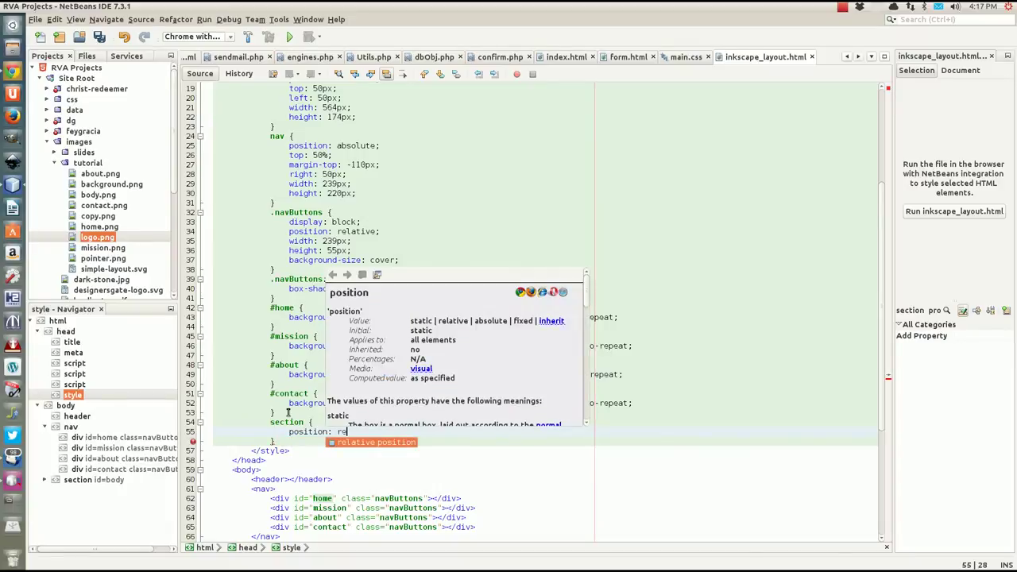
text(lative)
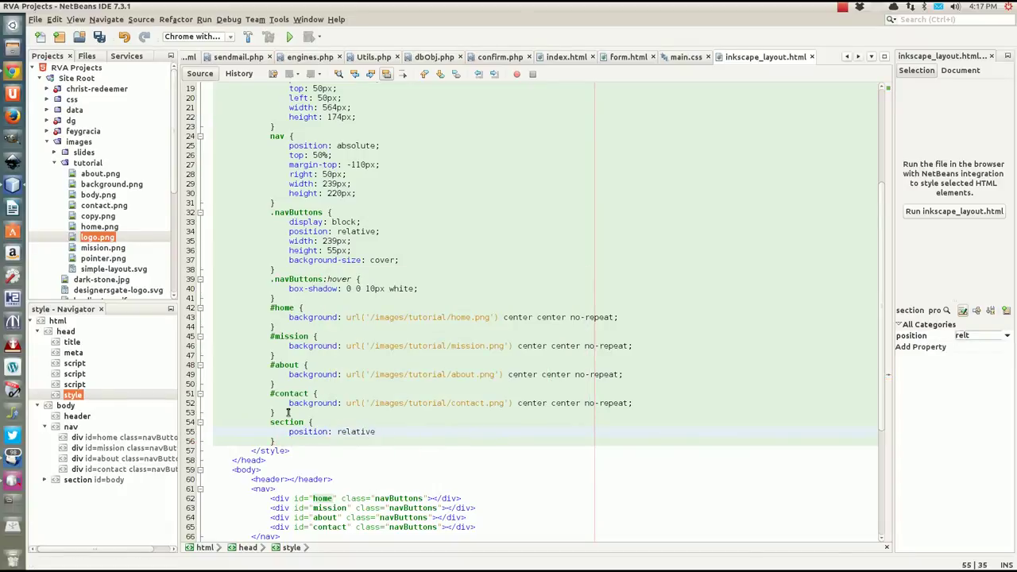
text(;)
key(Return)
text(top)
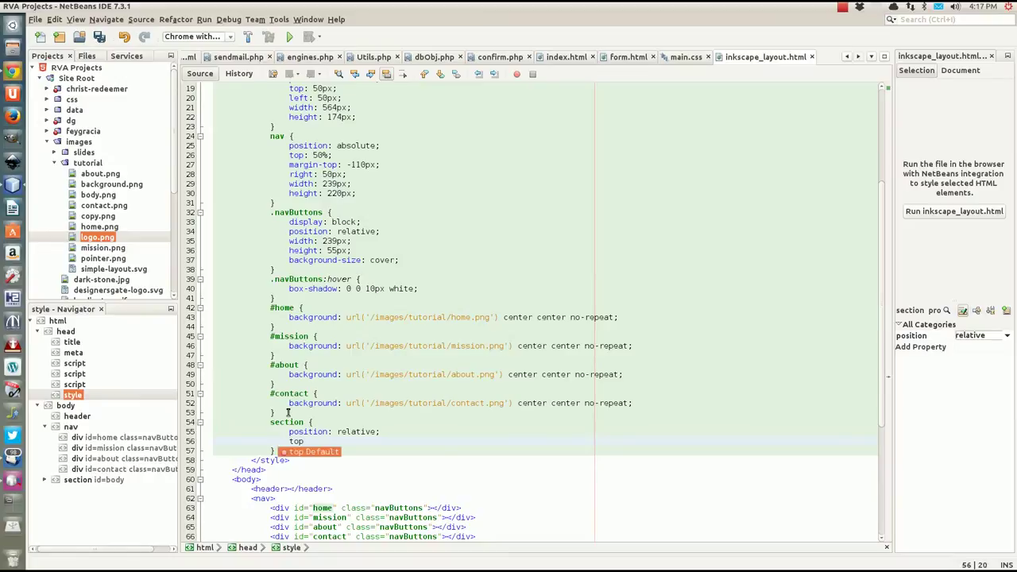
text(:)
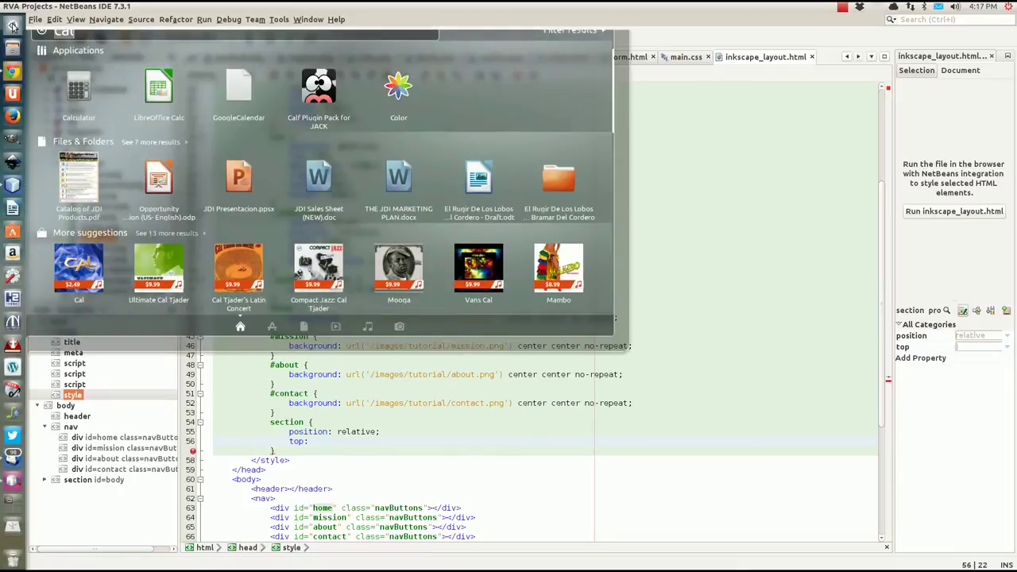
Launch Calculator from the Dash and place it beside the section code.
click(13, 27)
text(cal)
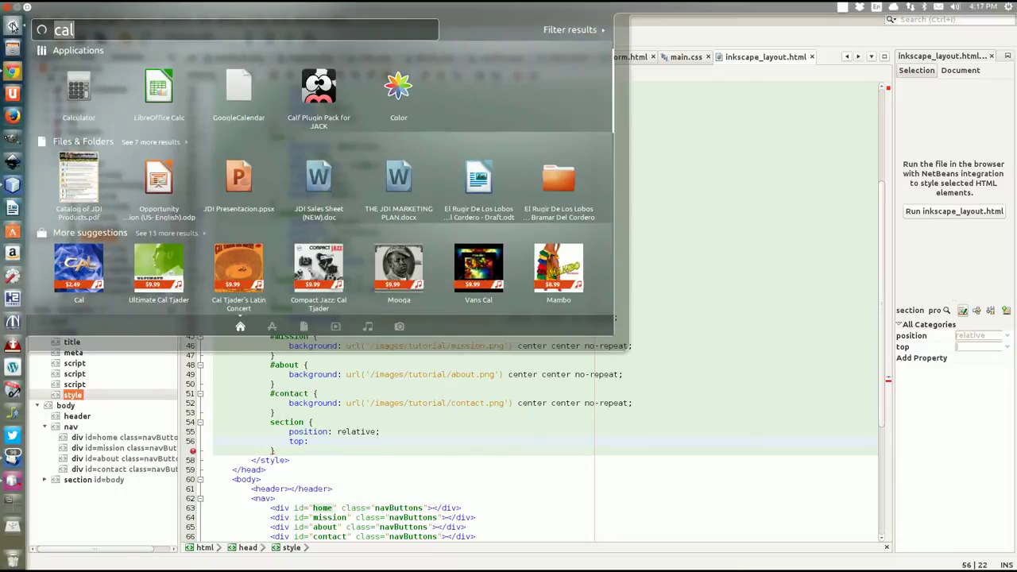
click(106, 97)
drag(110, 20, 736, 220)
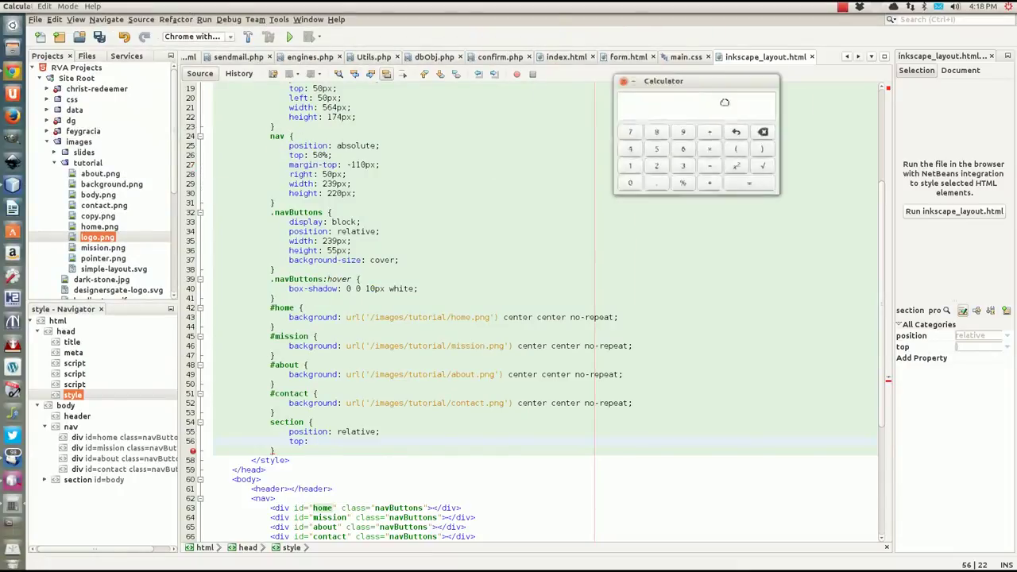
Compute 50 + 174 + 20 = 244 for the section's top offset, then return to the editor.
click(696, 289)
click(669, 323)
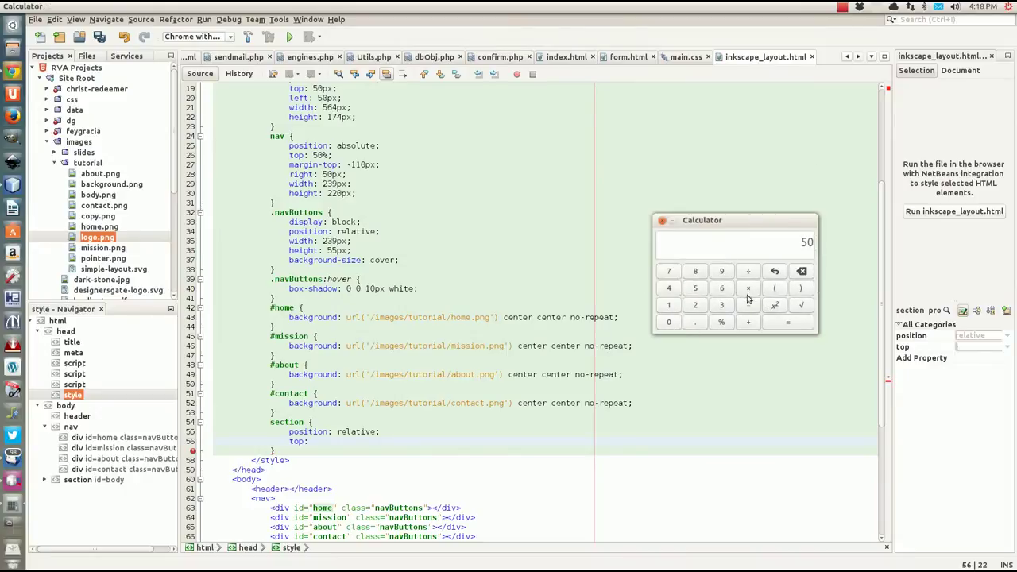
click(748, 323)
click(669, 306)
click(669, 271)
click(669, 289)
click(748, 323)
click(697, 310)
click(677, 323)
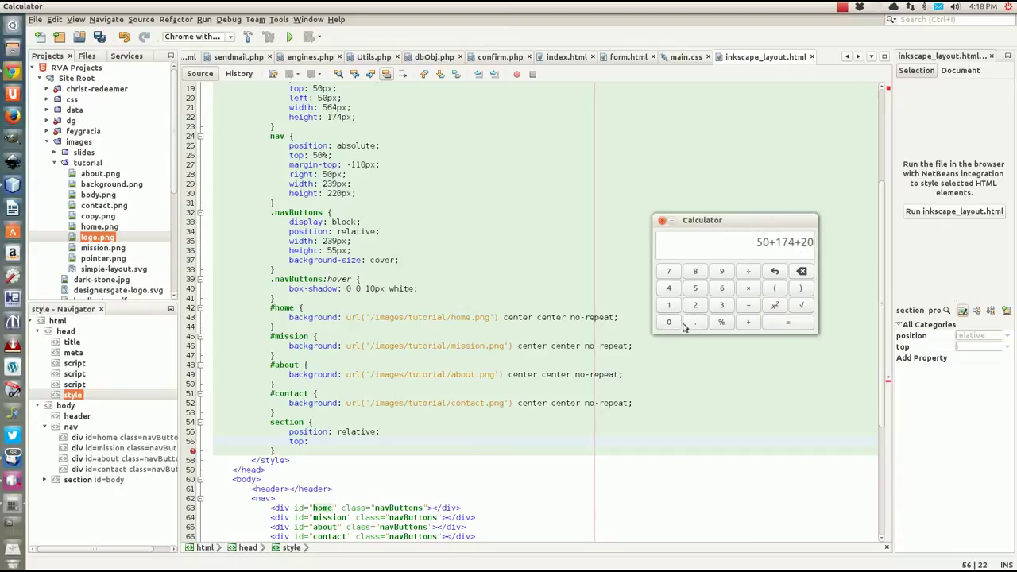
click(805, 325)
click(305, 459)
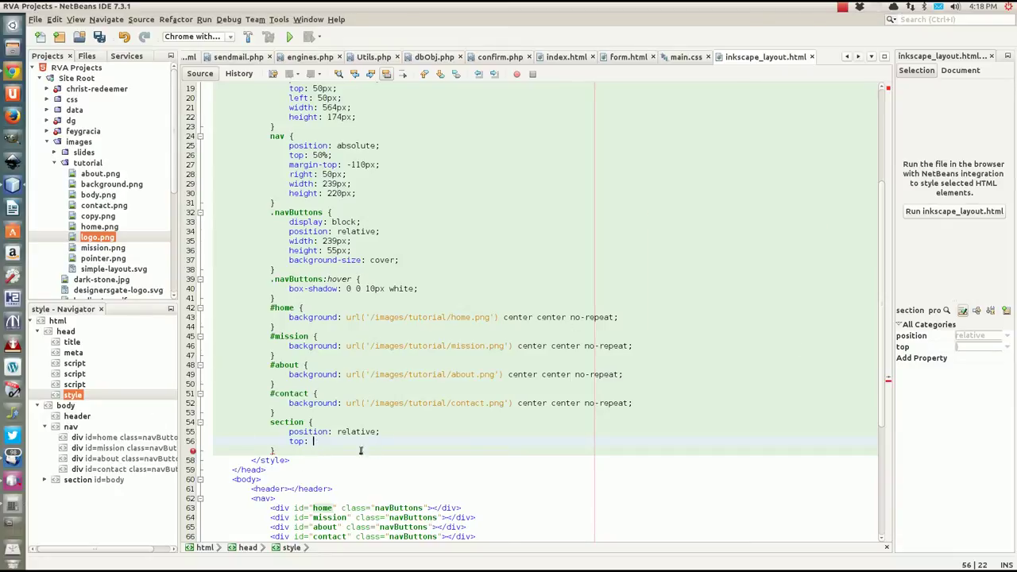
Complete top: 244px, add left: 50px; and start a right: declaration via completion.
text(244)
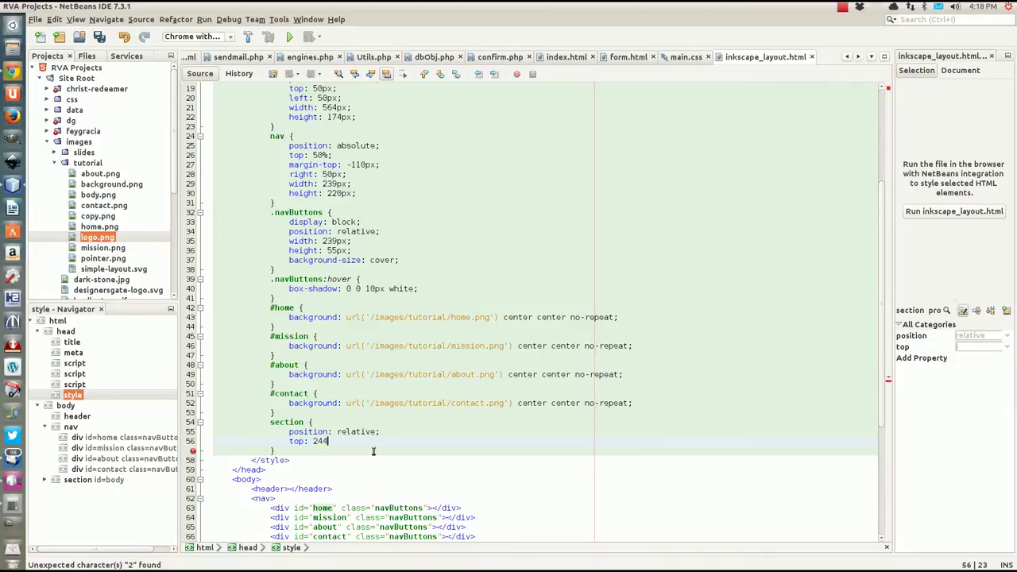
text(px;)
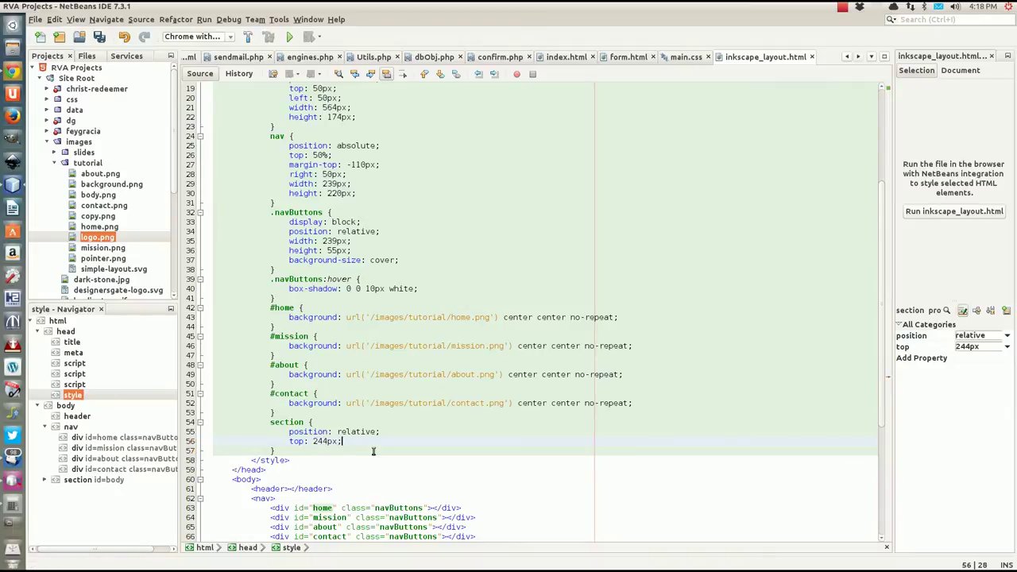
key(Return)
text(lef)
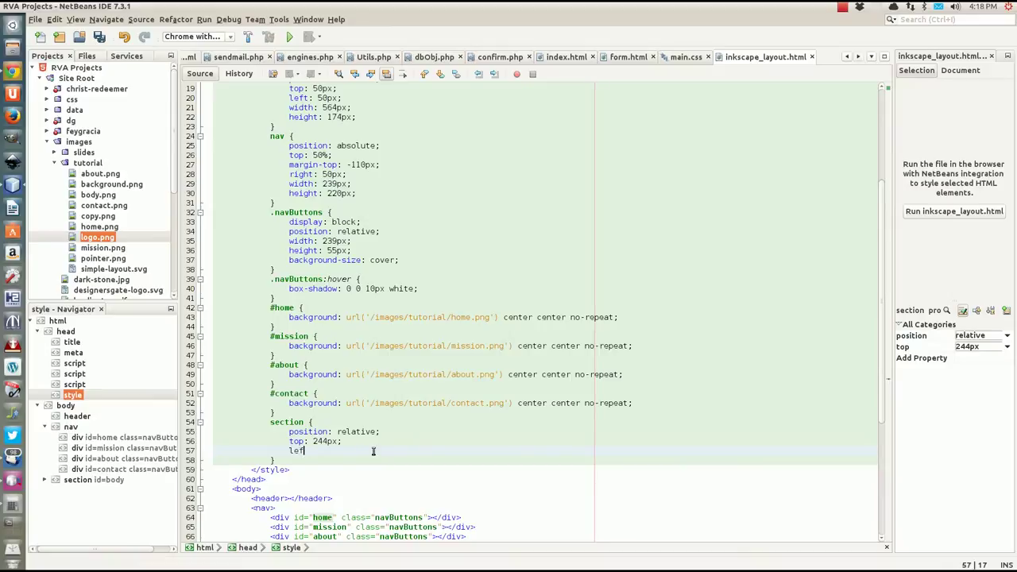
text(t: 5)
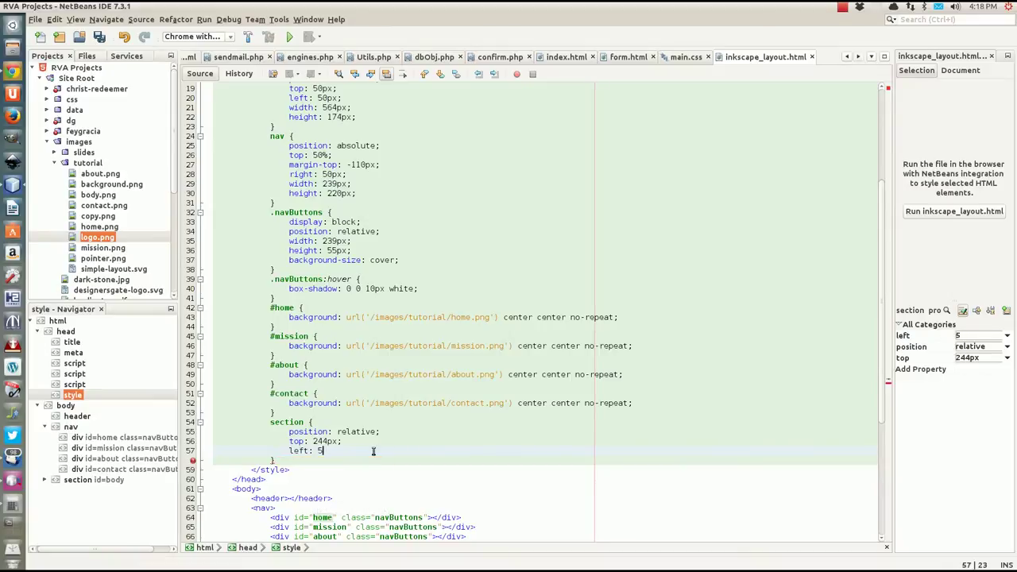
text(0p)
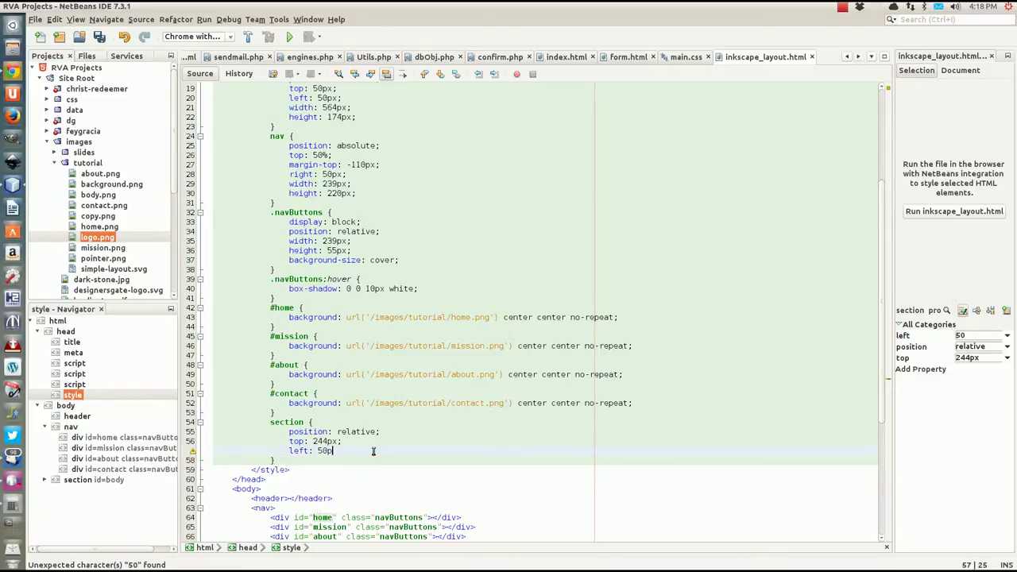
text(x;)
key(Return)
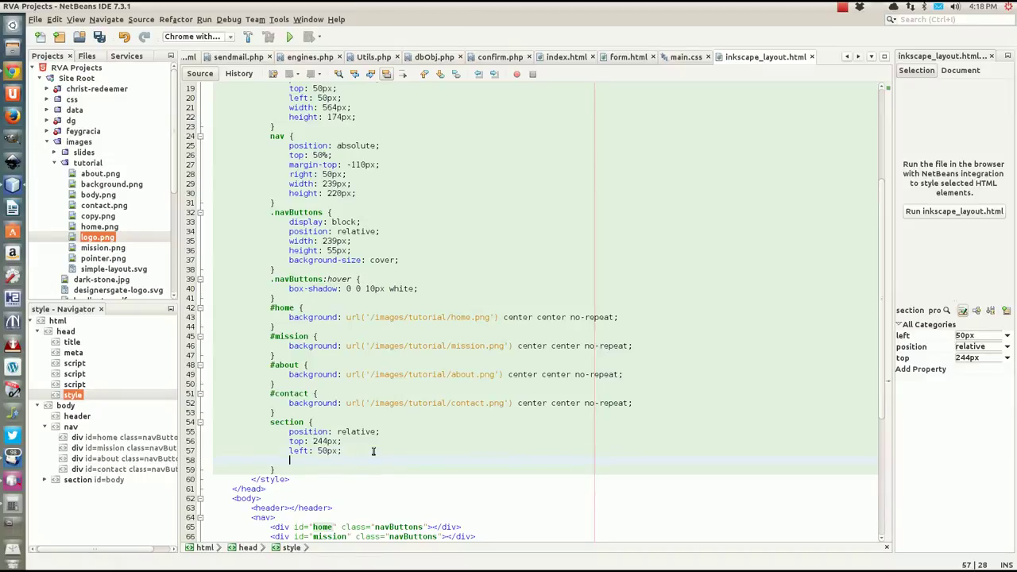
text(right)
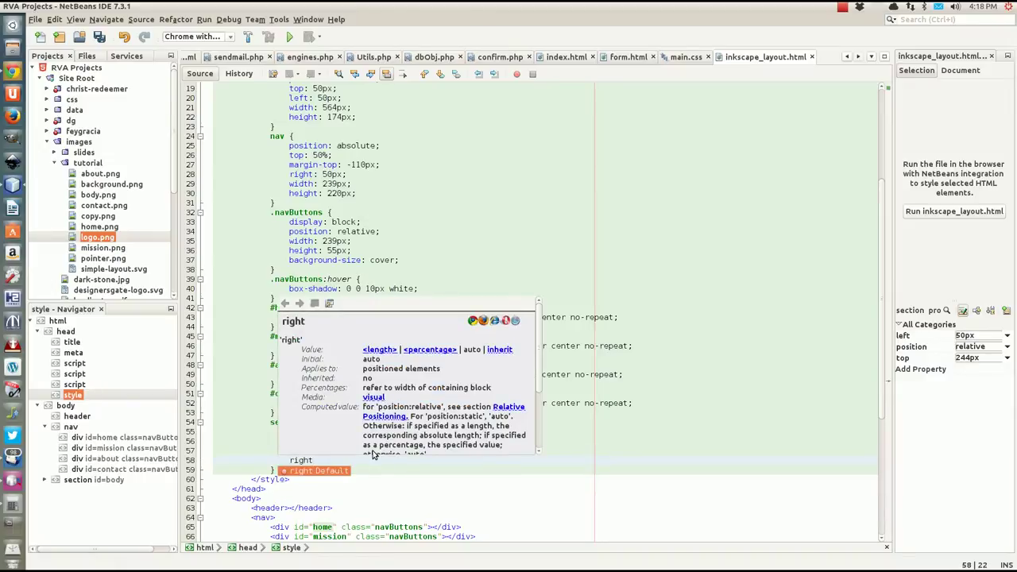
key(Return)
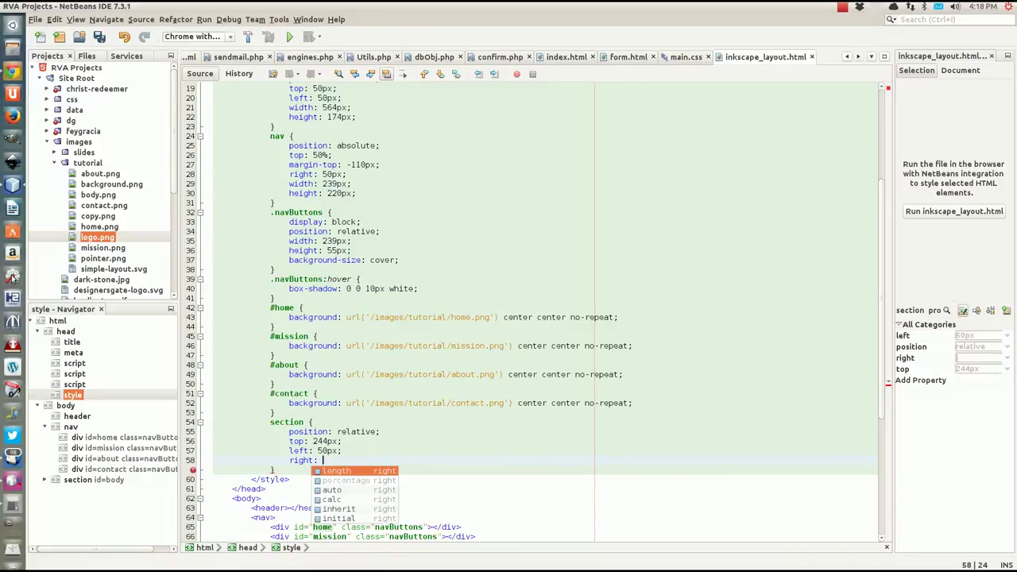
click(11, 506)
text(244)
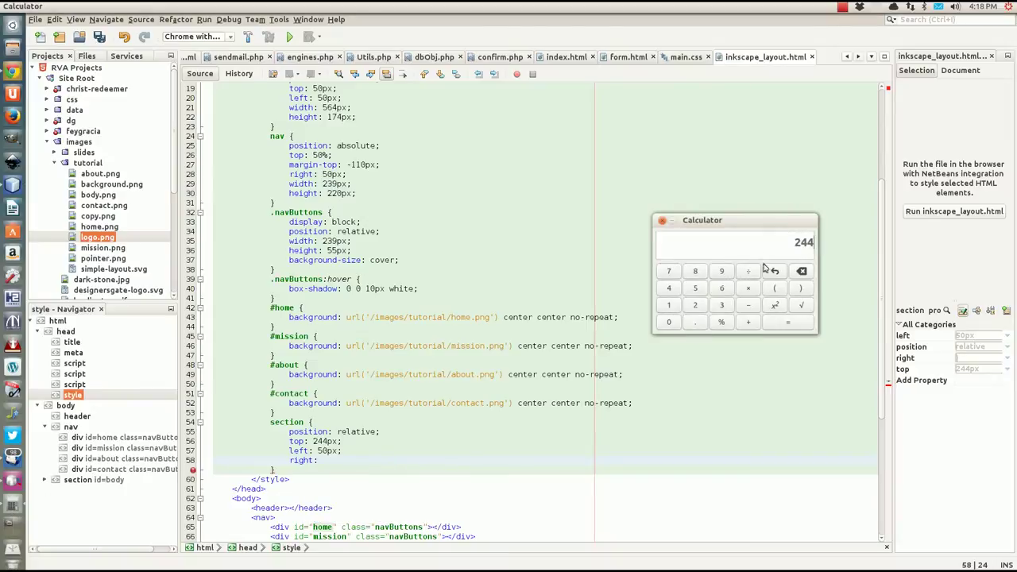
Compute 239 + 50 + 20 = 309 in Calculator for the right offset.
click(694, 305)
click(722, 305)
click(721, 271)
click(748, 322)
click(696, 288)
click(669, 321)
click(748, 322)
click(694, 305)
click(668, 322)
click(789, 322)
Finish the section's right offset as 309px and begin a bottom declaration.
click(328, 460)
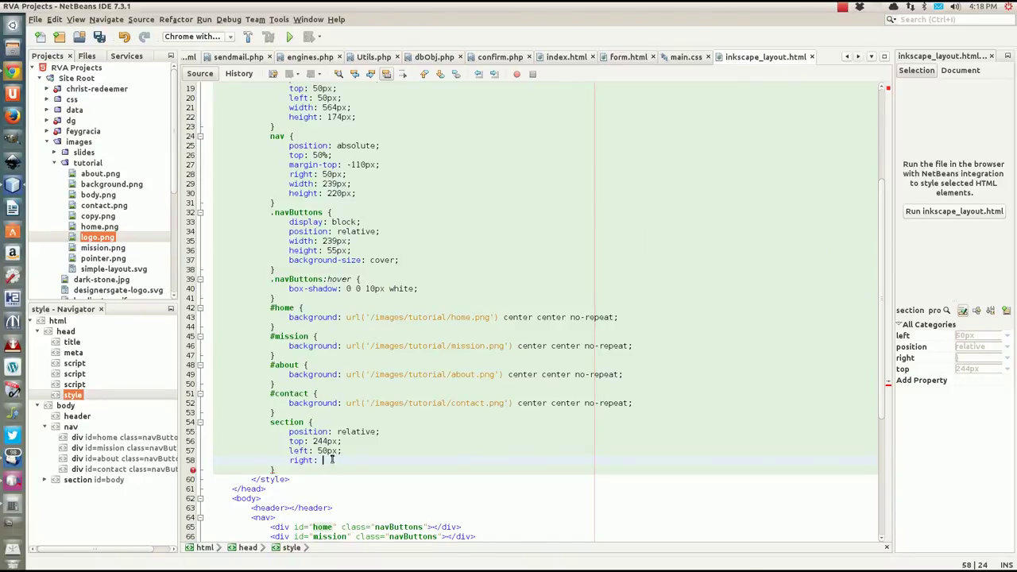
text(309px;)
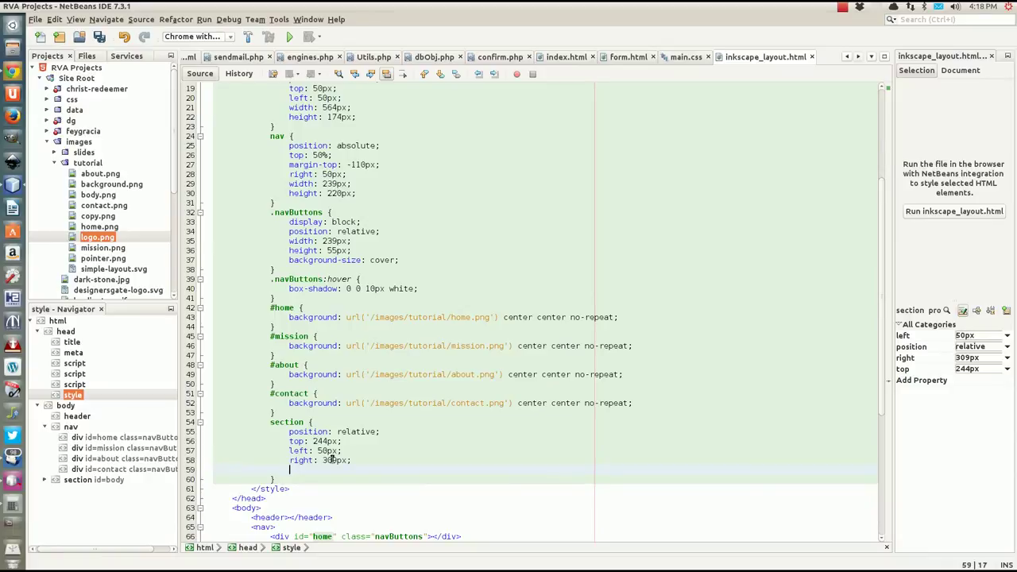
text(bottom)
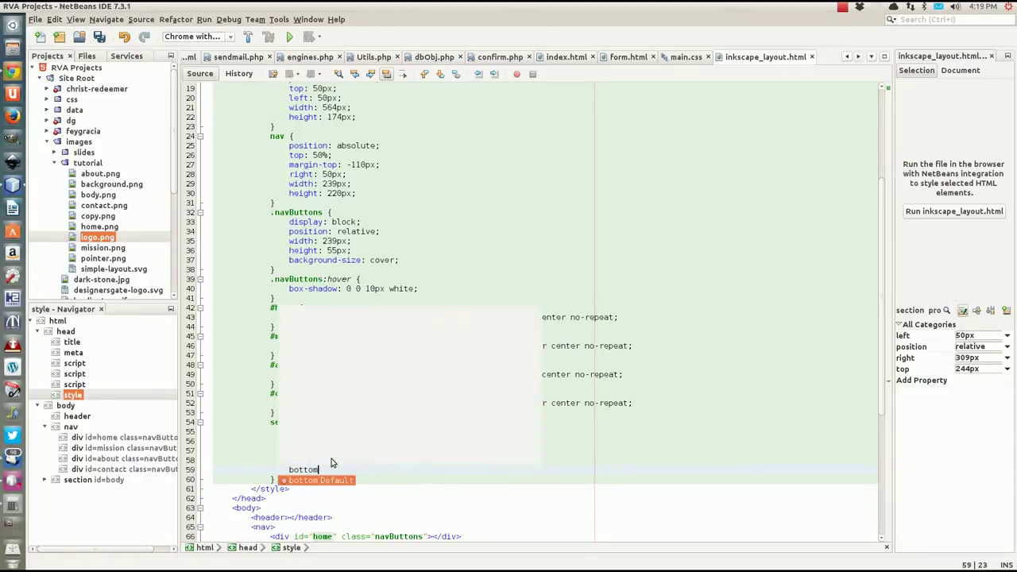
key(Return)
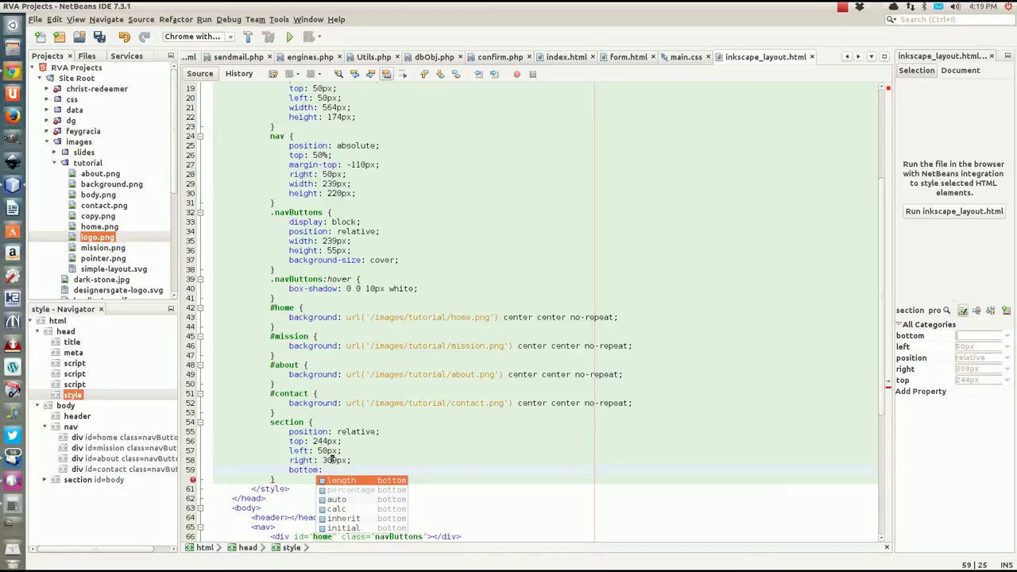
Give the section rule bottom: 100px and a 2px white solid border, saving along the way.
text(100px;)
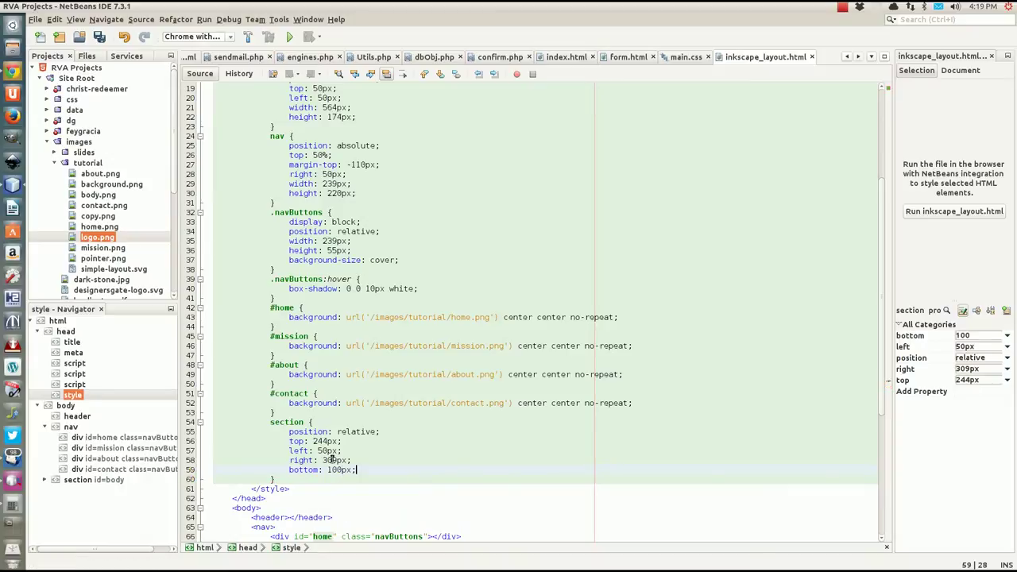
click(295, 480)
key(ctrl+s)
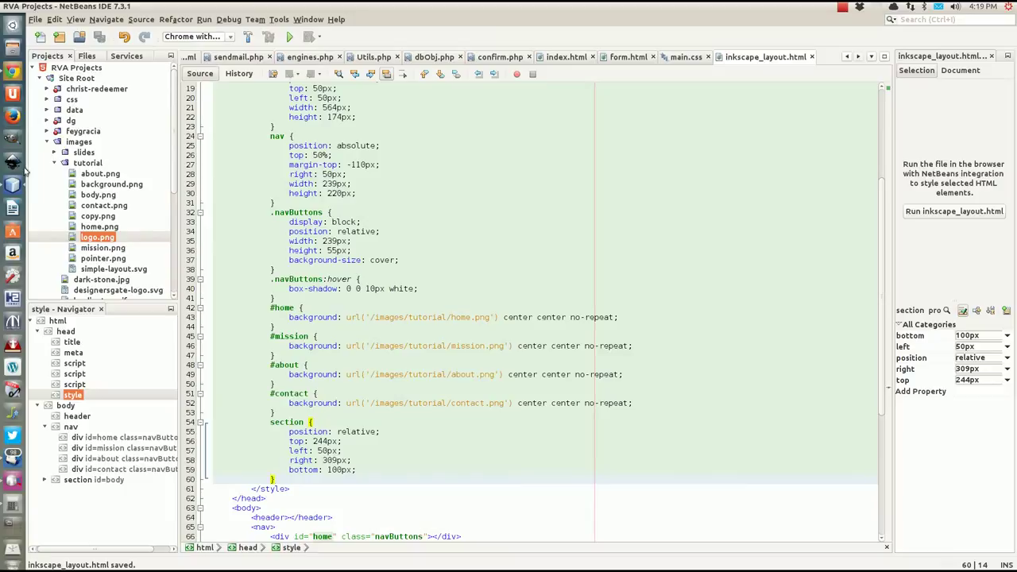
click(382, 470)
key(Return)
text(bor)
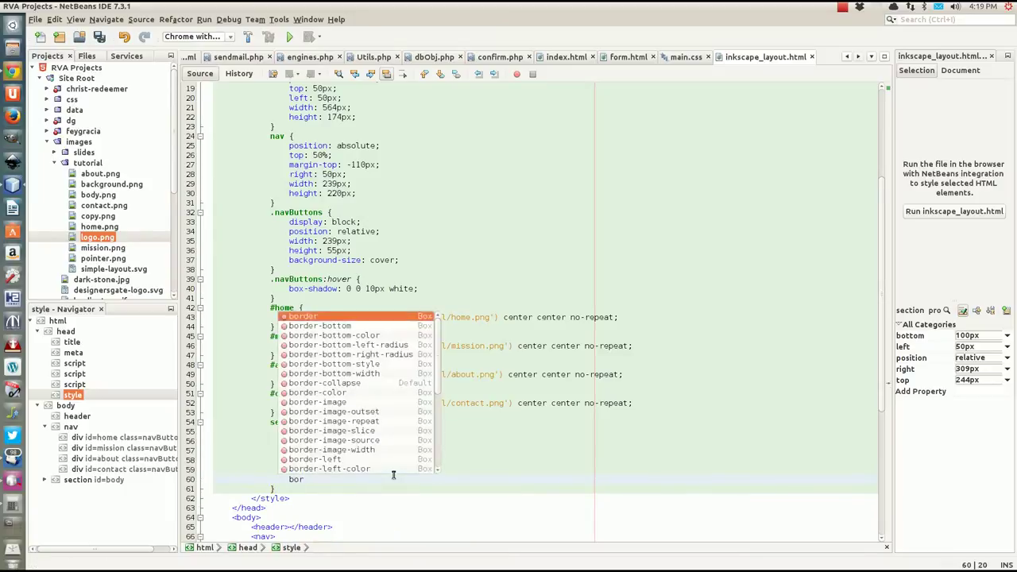
text(der: 1)
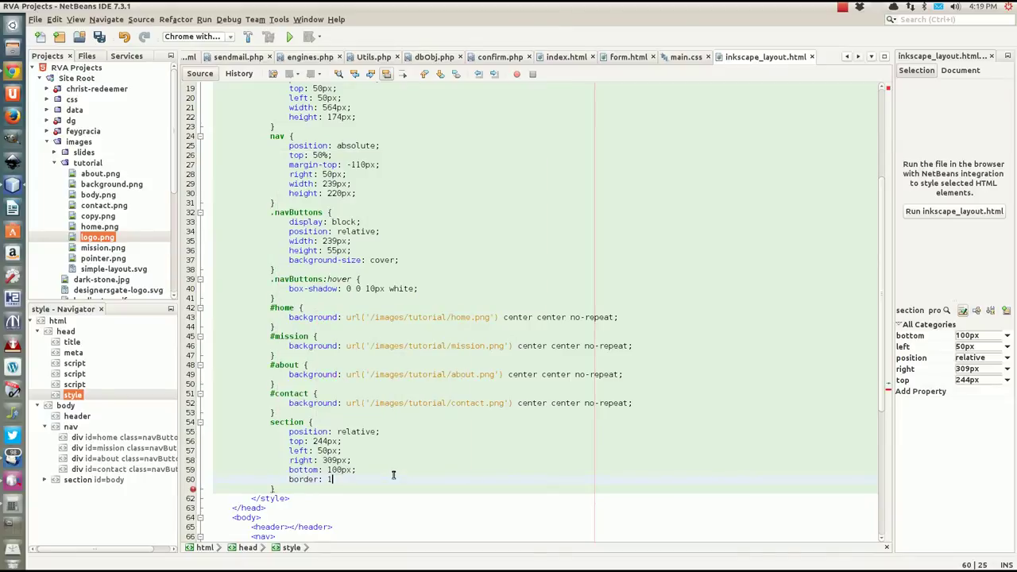
key(BackSpace)
text(2px wh)
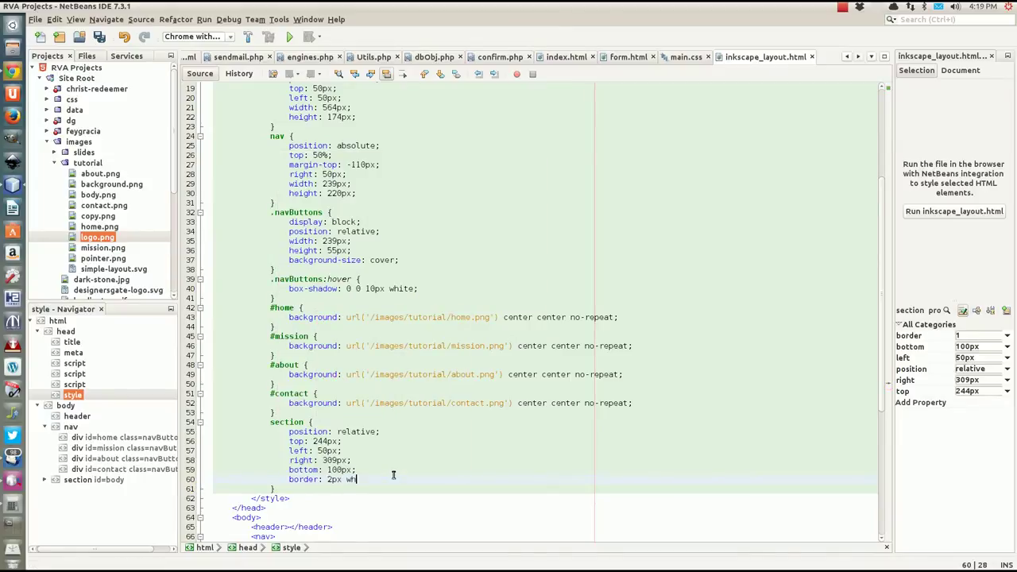
text(ite )
text(solid;)
key(Return)
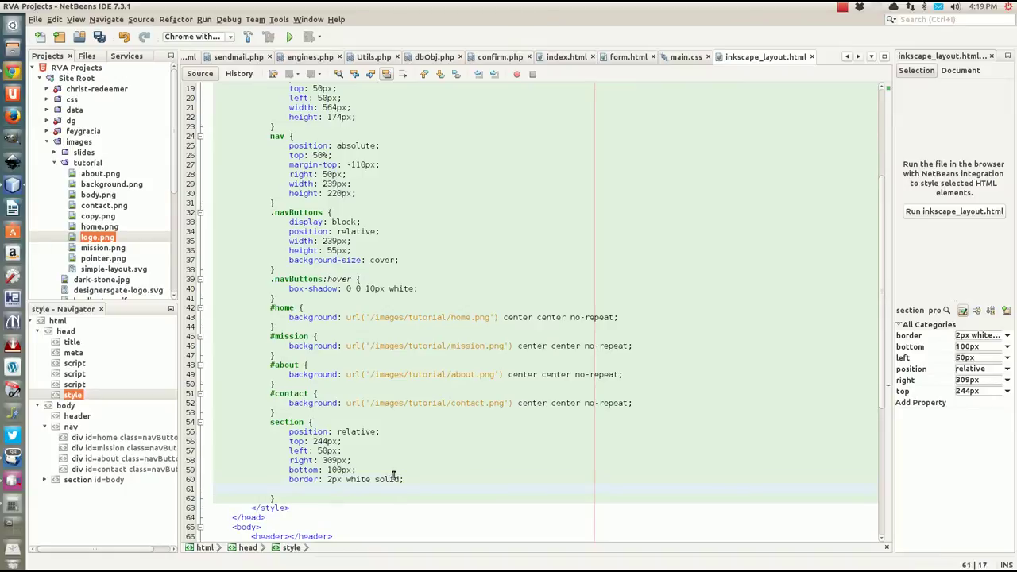
Add border-radius: 20px to the section rule.
text(border-r)
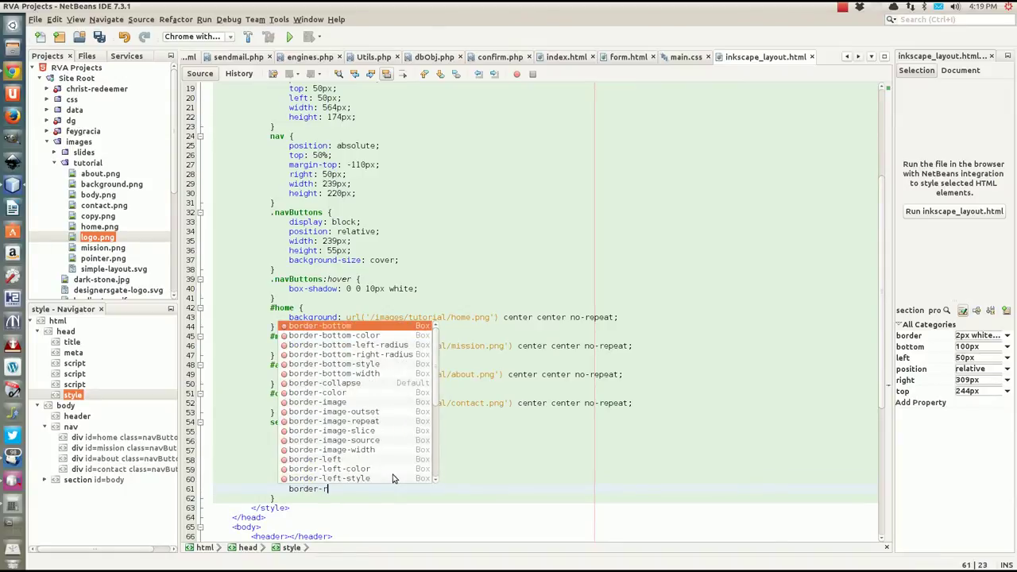
key(Return)
key(Escape)
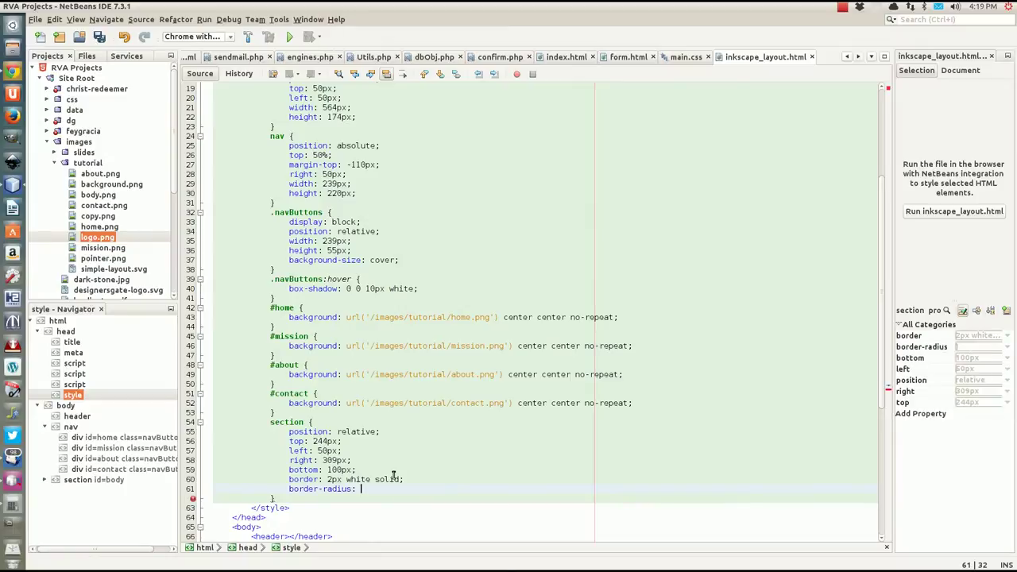
text(20px)
text(;)
Set the section background to rgba(255,255,255,.8) and save the stylesheet.
key(Return)
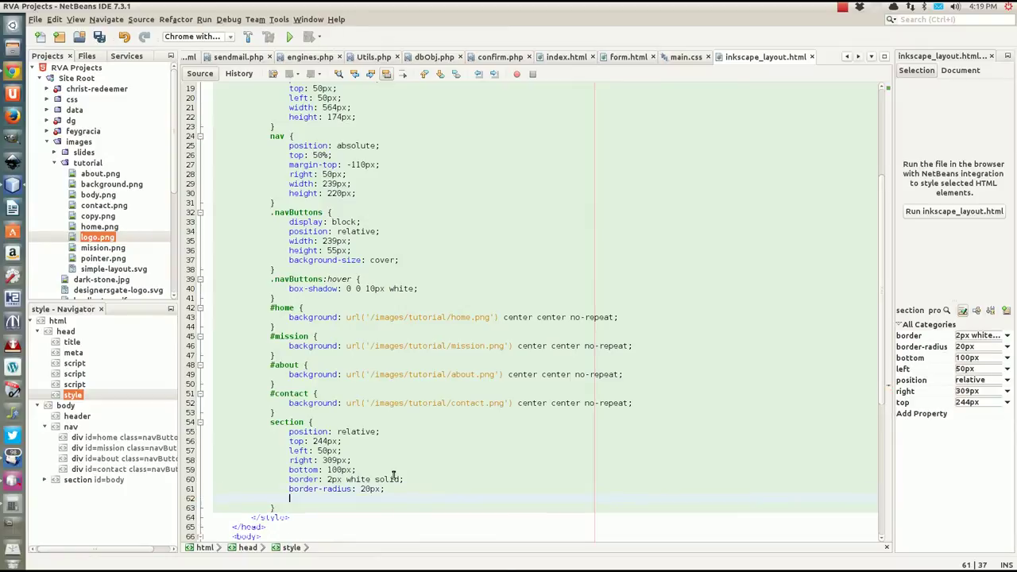
text(background)
key(ctrl+space)
key(Return)
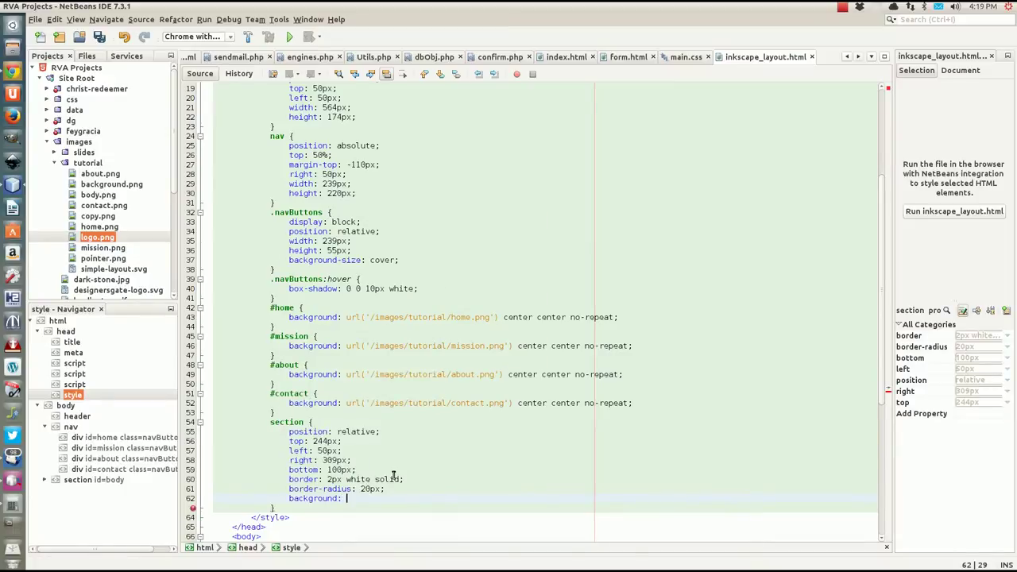
text(rg)
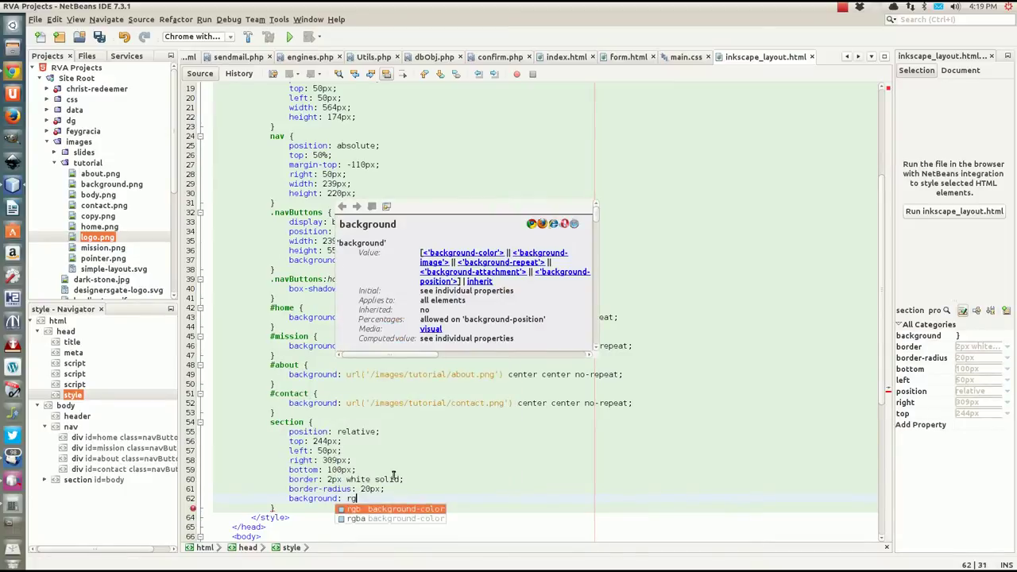
text(ba)
key(Return)
text(;)
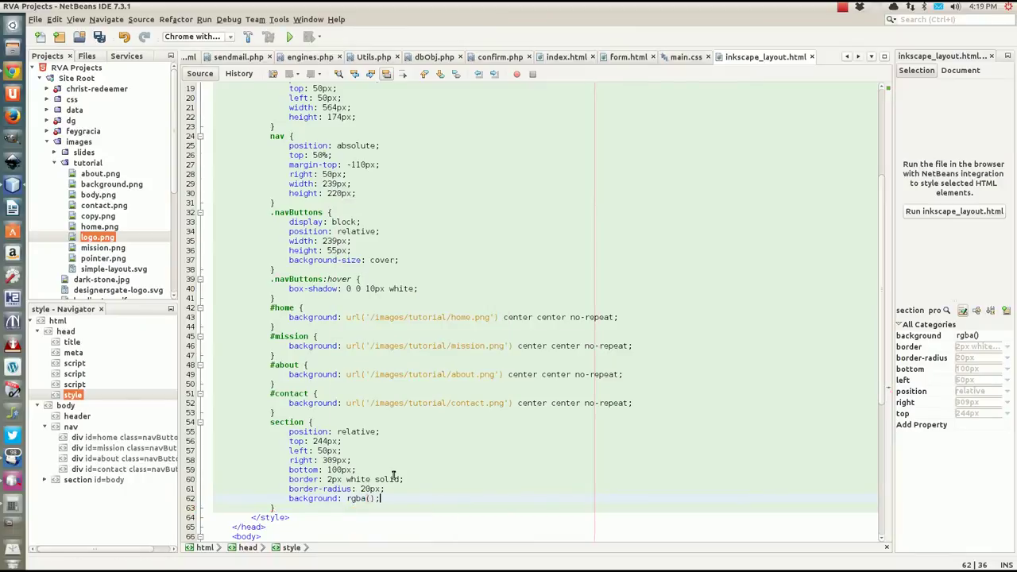
key(Left)
key(Left)
text(2)
text(55,)
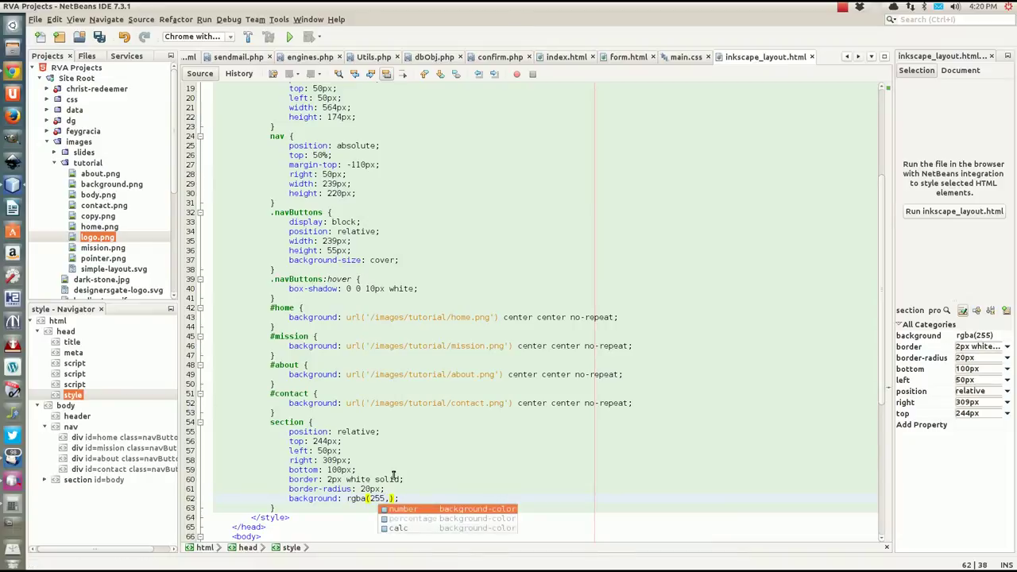
text(255)
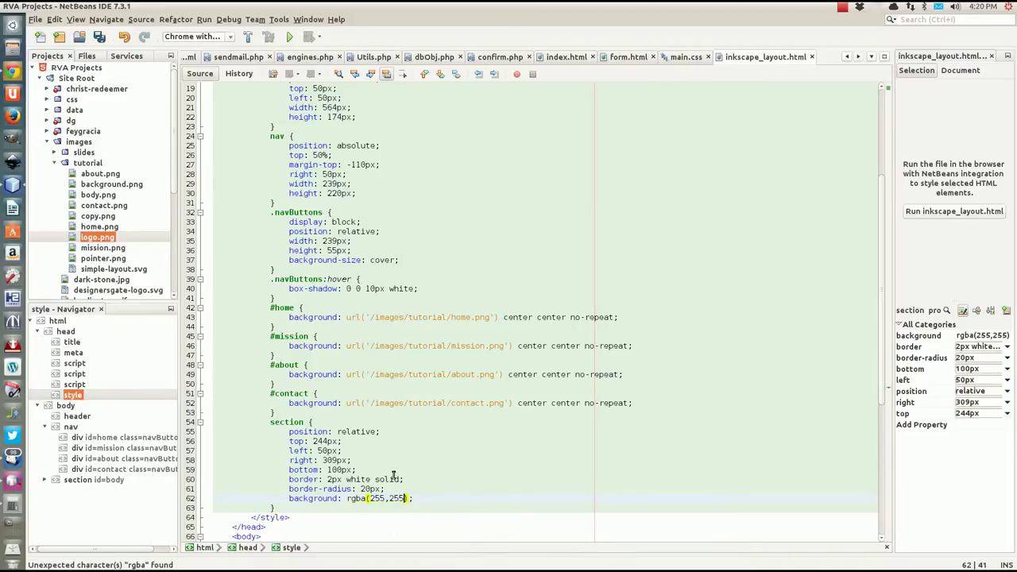
text(,255,)
text(.8)
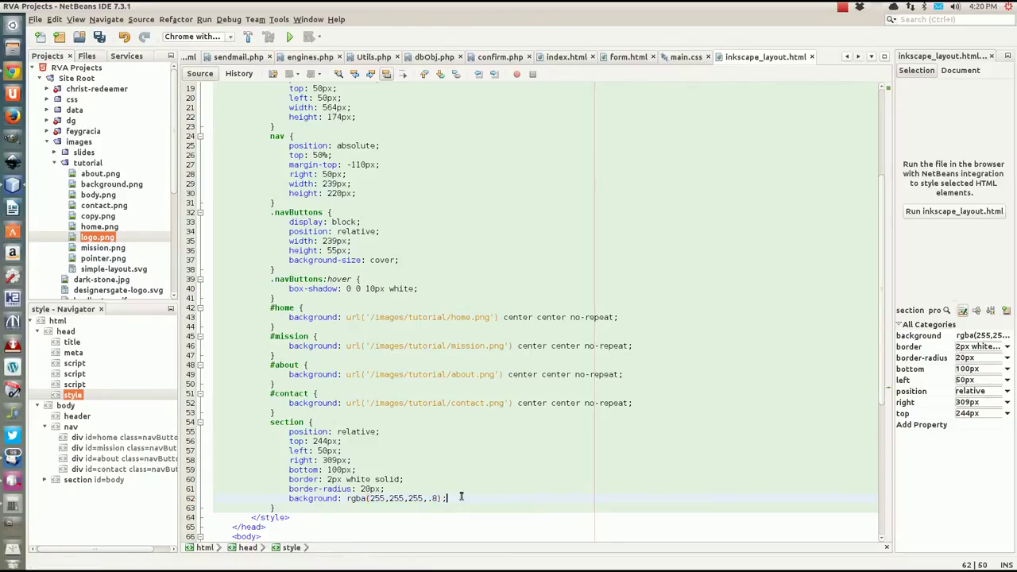
click(372, 497)
key(ctrl+s)
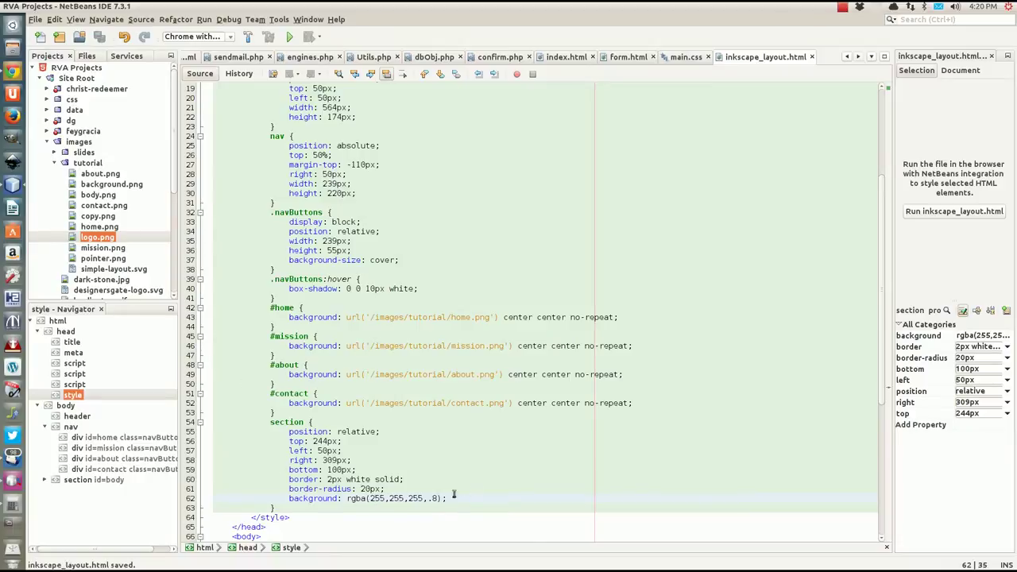
click(447, 498)
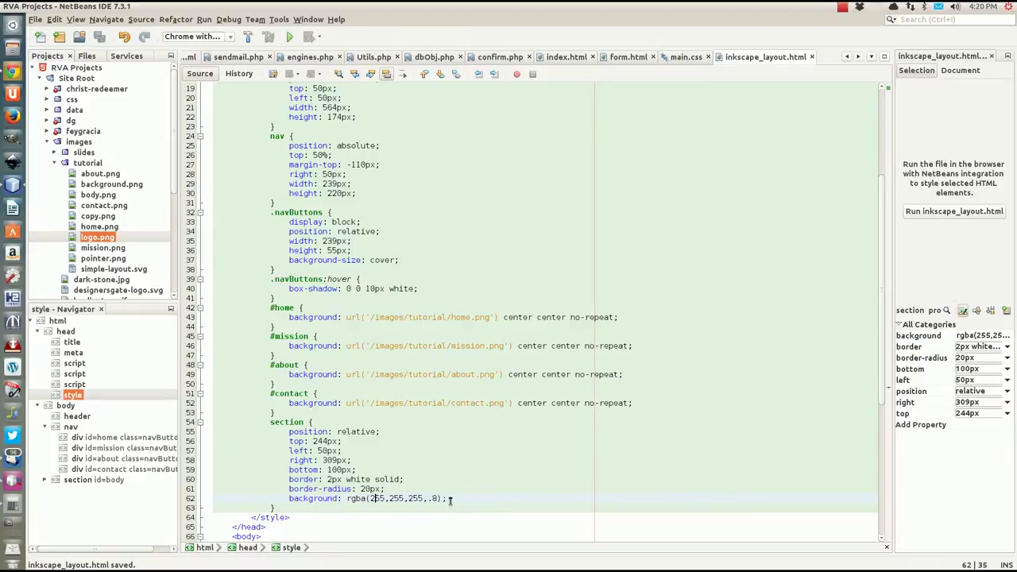
Reload the PoolWeb page in Chrome, where the section shows only as a thin white line, then return to NetBeans.
click(14, 73)
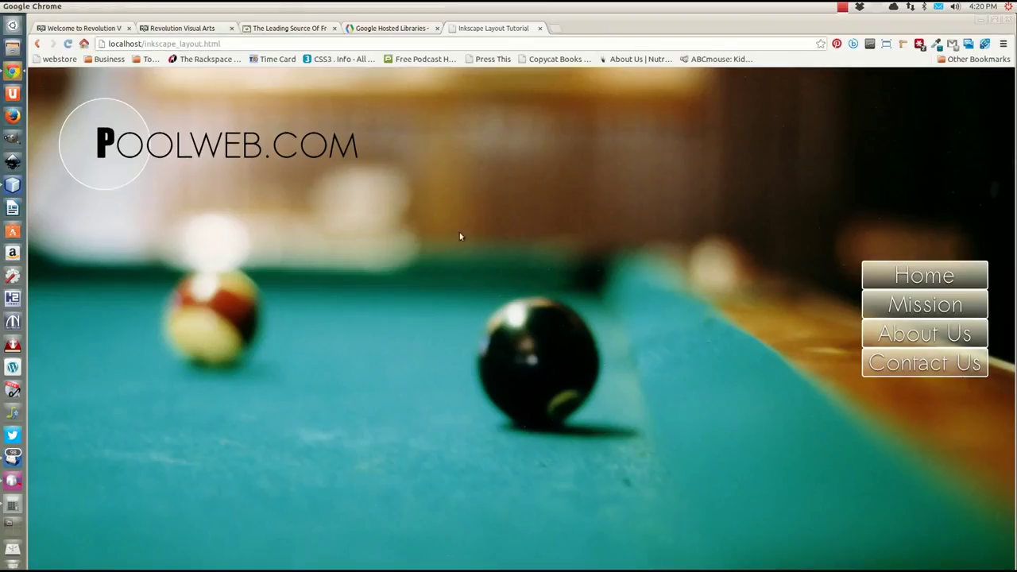
key(F5)
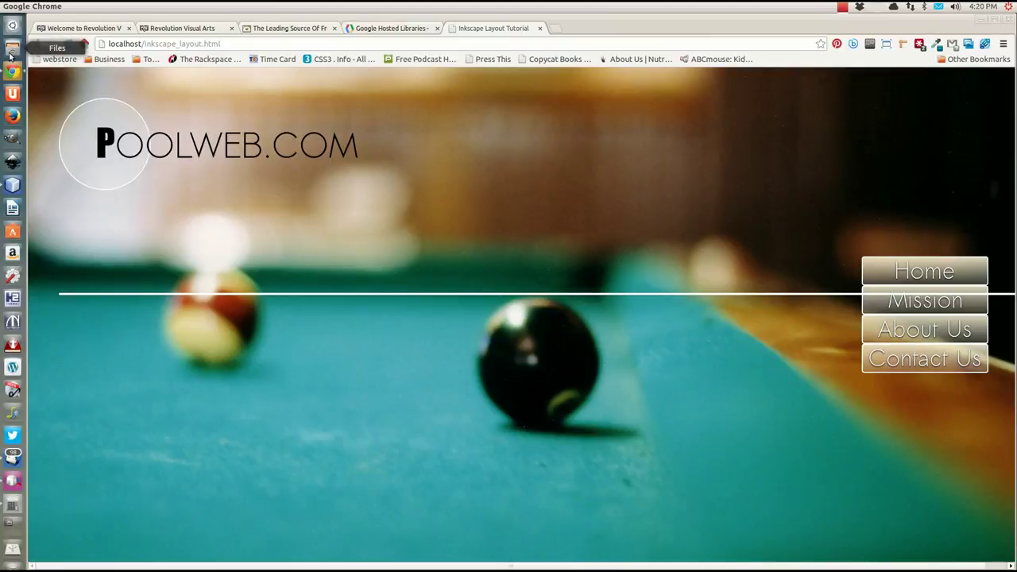
click(13, 185)
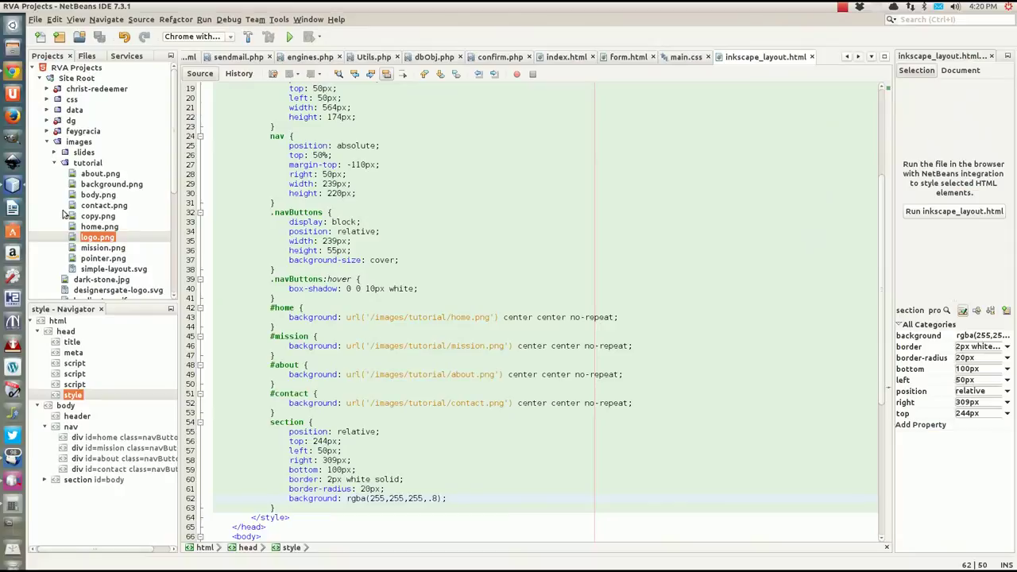
Change the section's position from relative to absolute and save the page.
double_click(359, 432)
text(a)
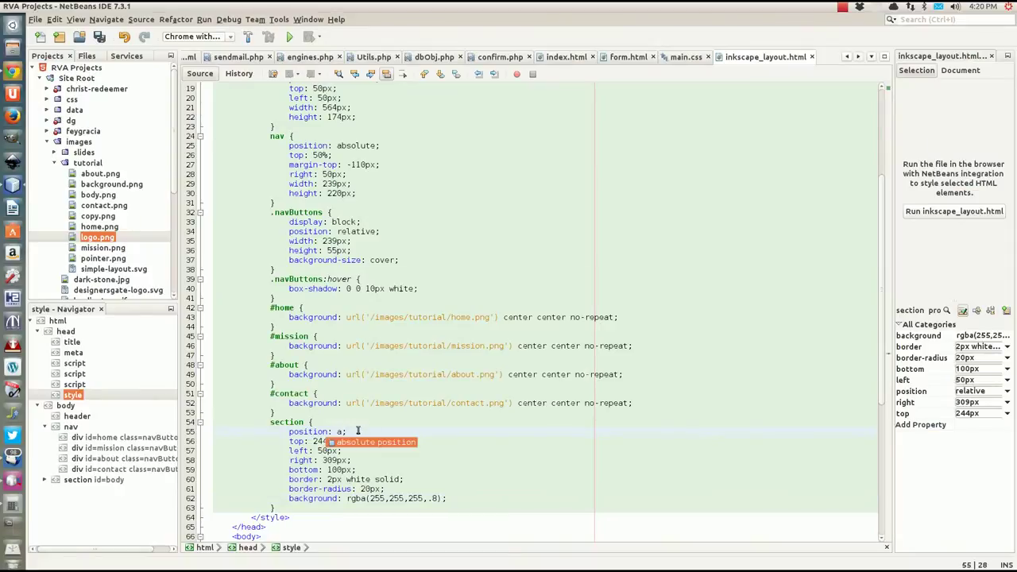
text(bsoj)
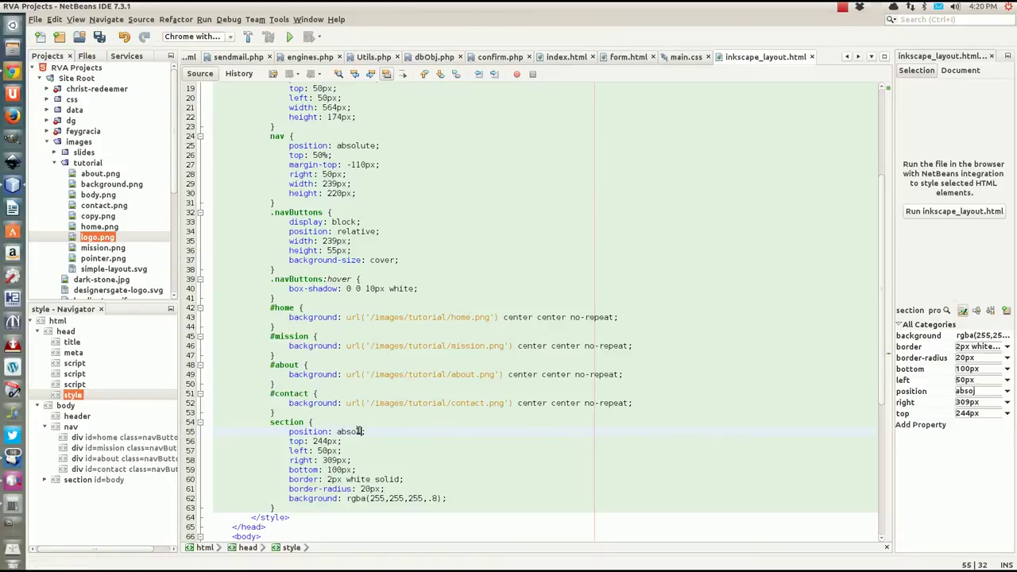
key(BackSpace)
text(lute)
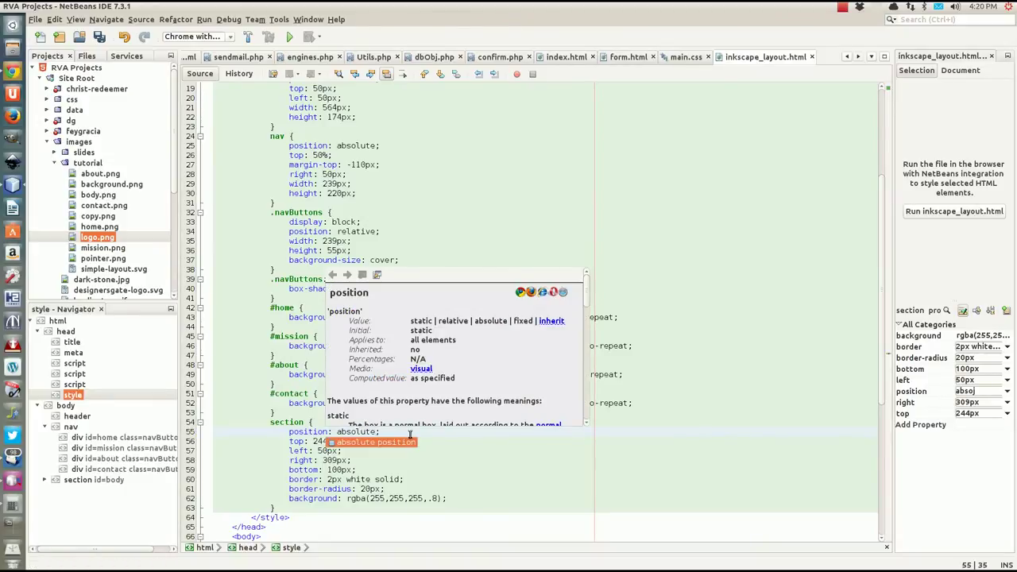
click(410, 433)
scroll(341, 421, down, 7)
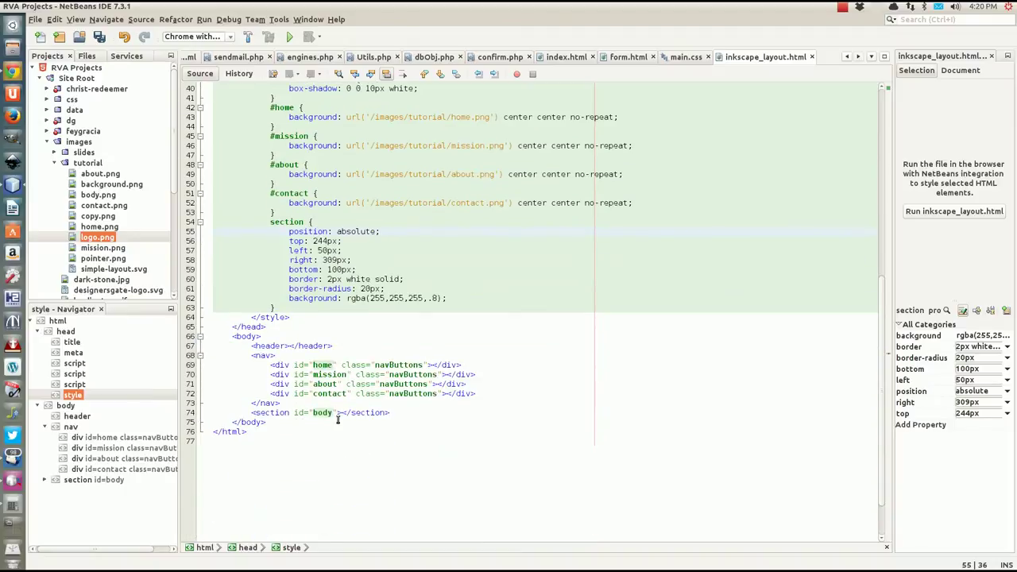
click(340, 414)
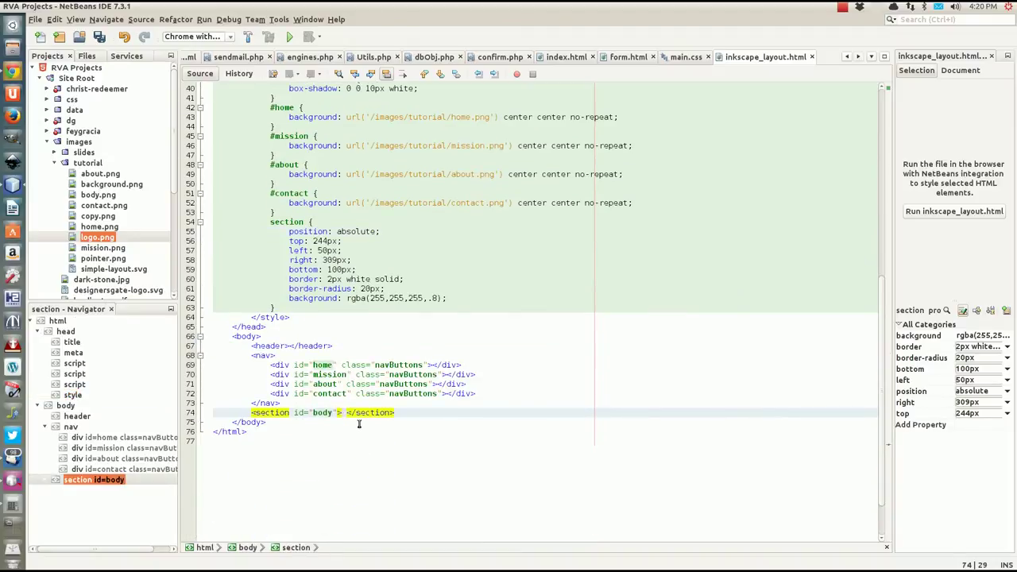
key(ctrl+s)
Reload Chrome to see the rounded translucent panel, then lower its background opacity to .4 and save.
key(alt+Tab)
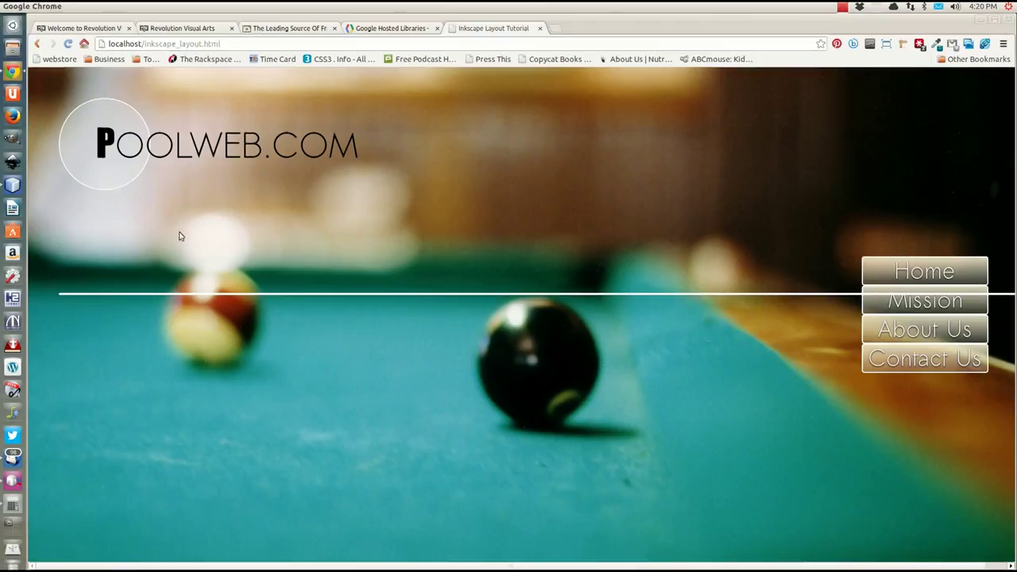
key(ctrl+r)
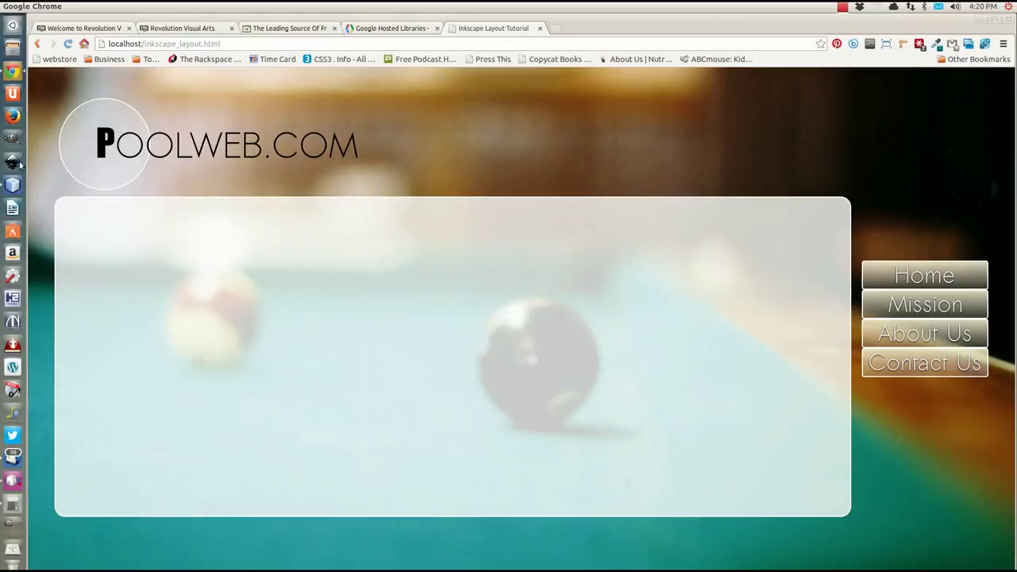
click(11, 185)
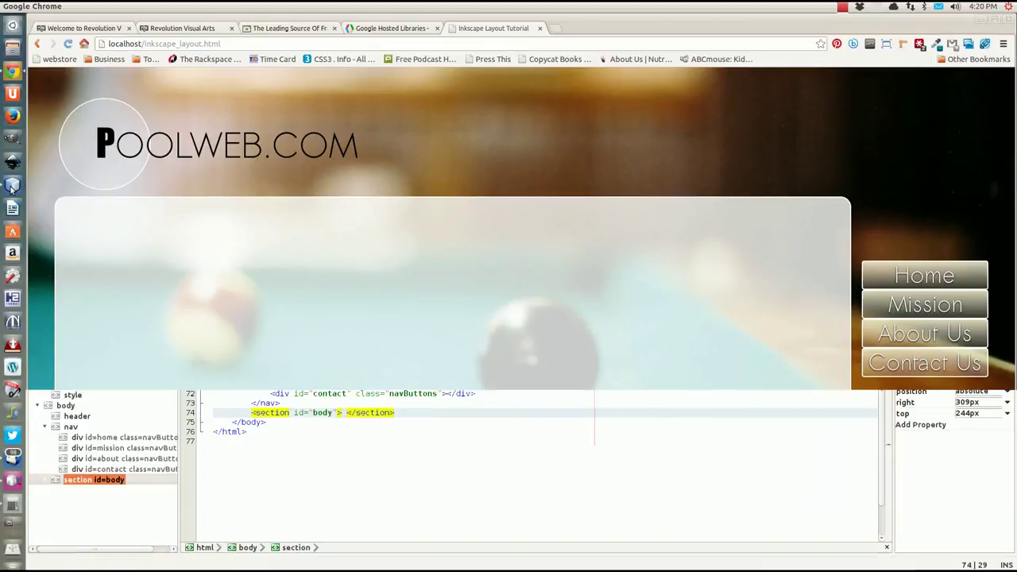
click(434, 299)
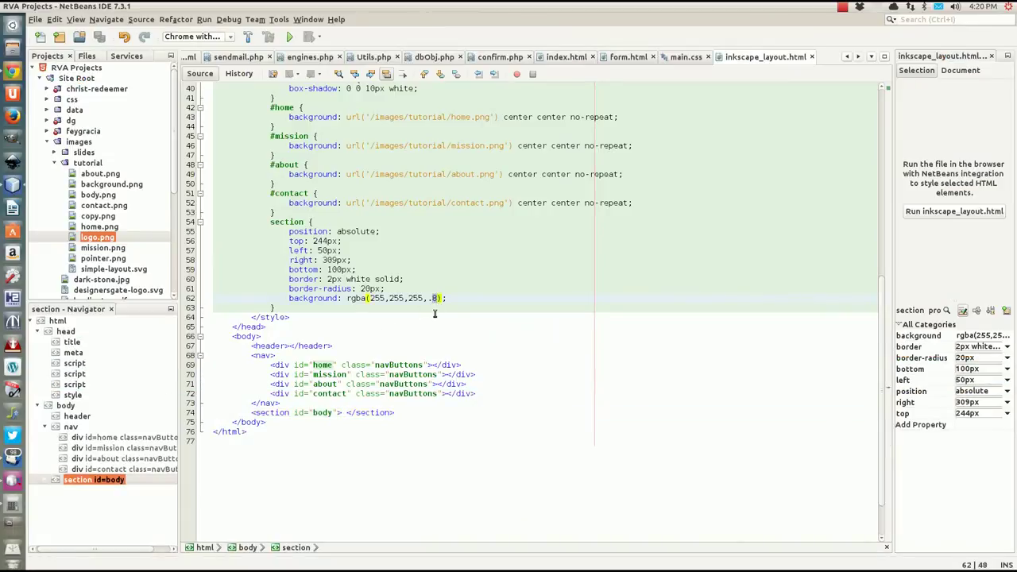
text(4)
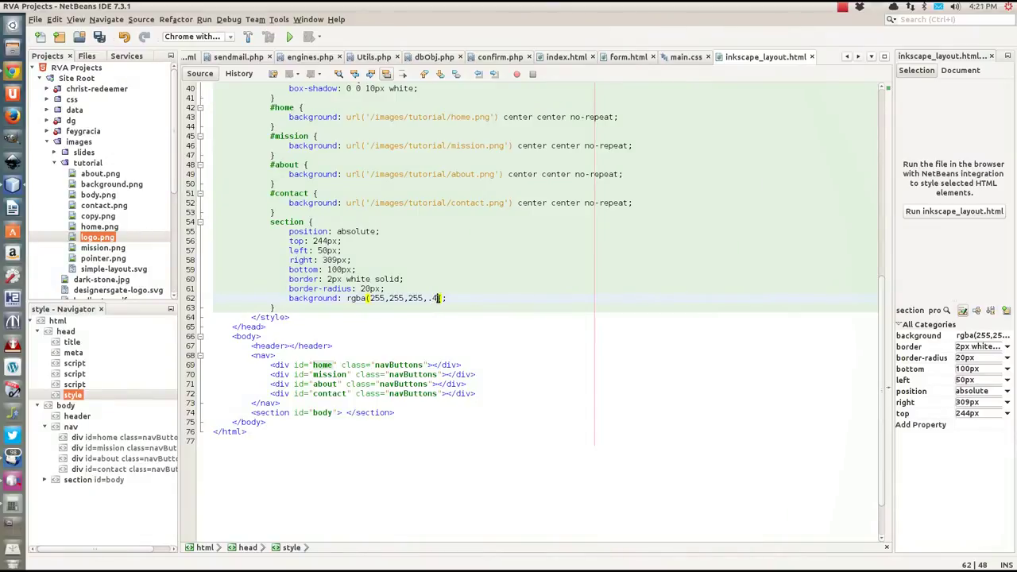
key(ctrl+s)
click(12, 71)
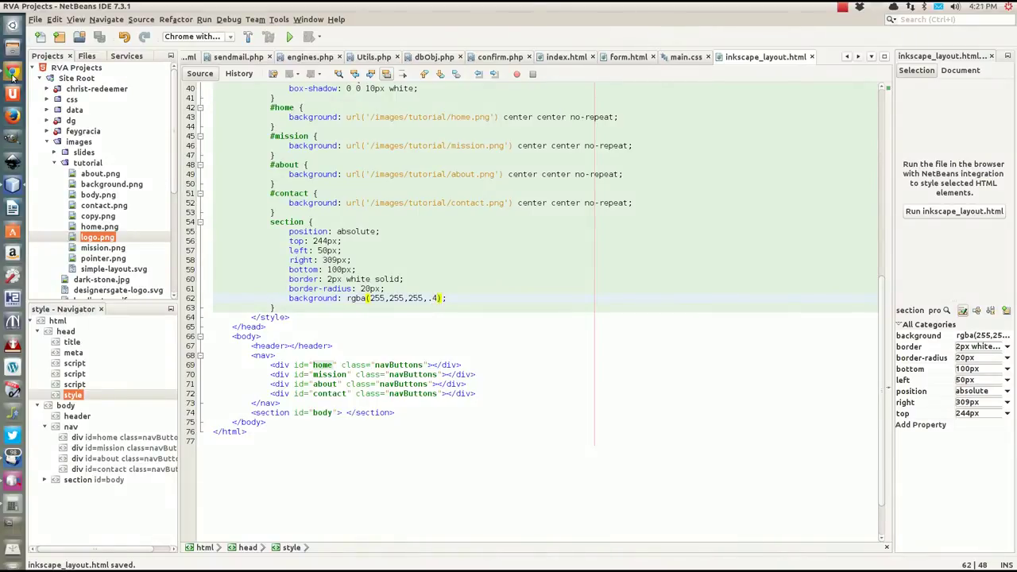
Reload the page to see the fainter .4 panel, then launch Inkscape.
key(ctrl+r)
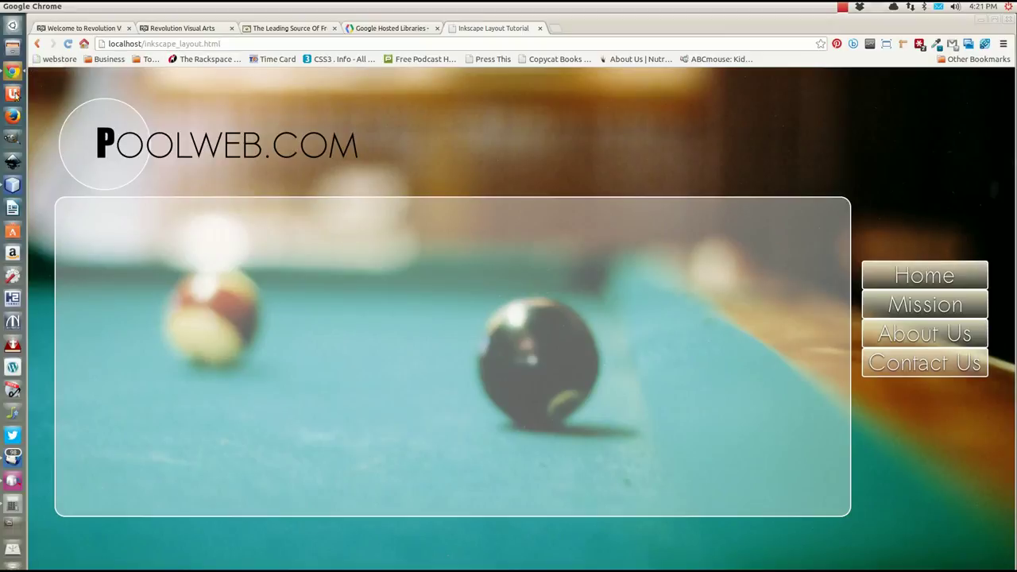
click(13, 162)
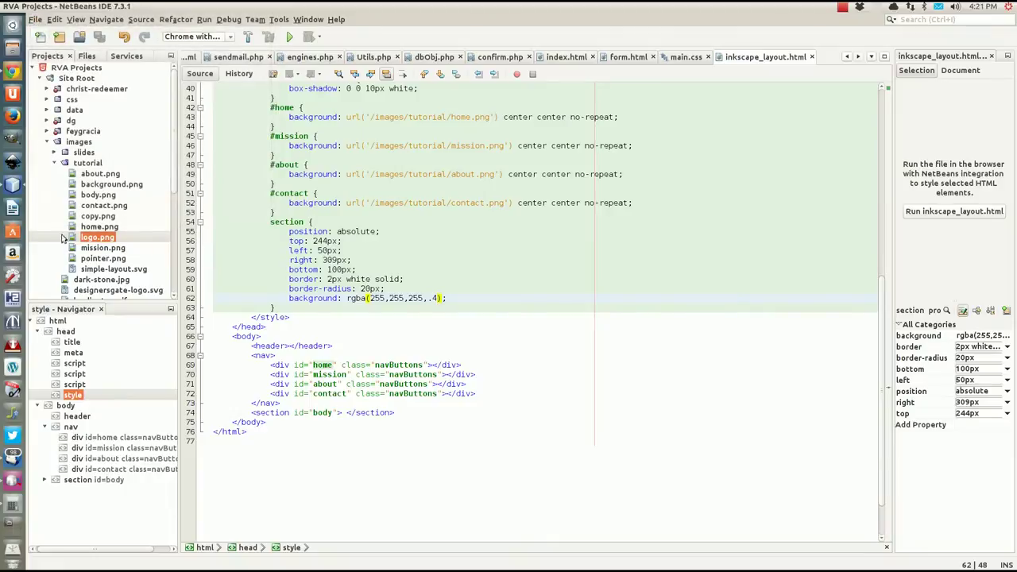
Add cursor: url('/images/tutorial/pointer.png'), pointer; to the .navButtons rule.
click(274, 307)
scroll(487, 276, up, 3)
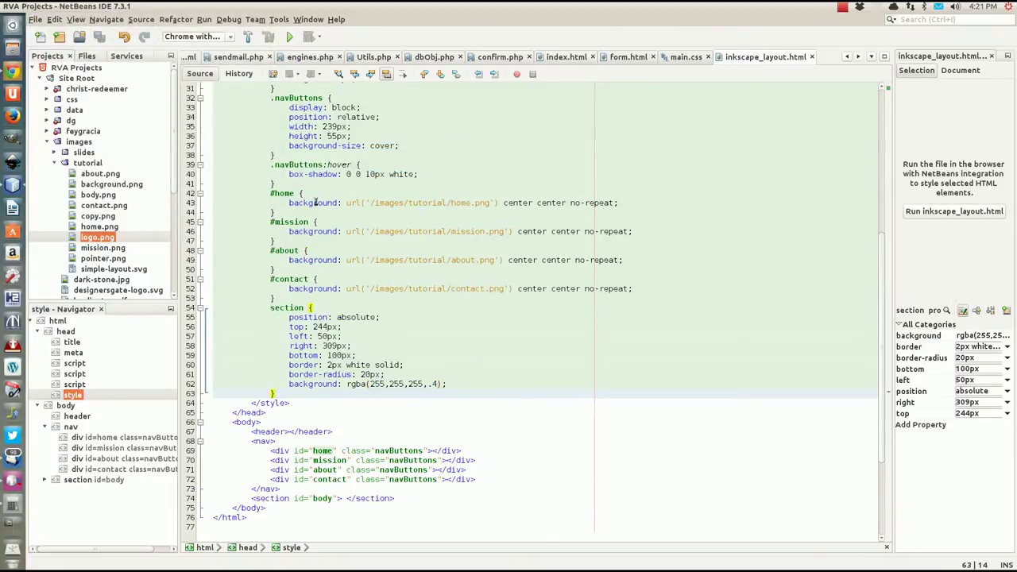
scroll(315, 202, up, 3)
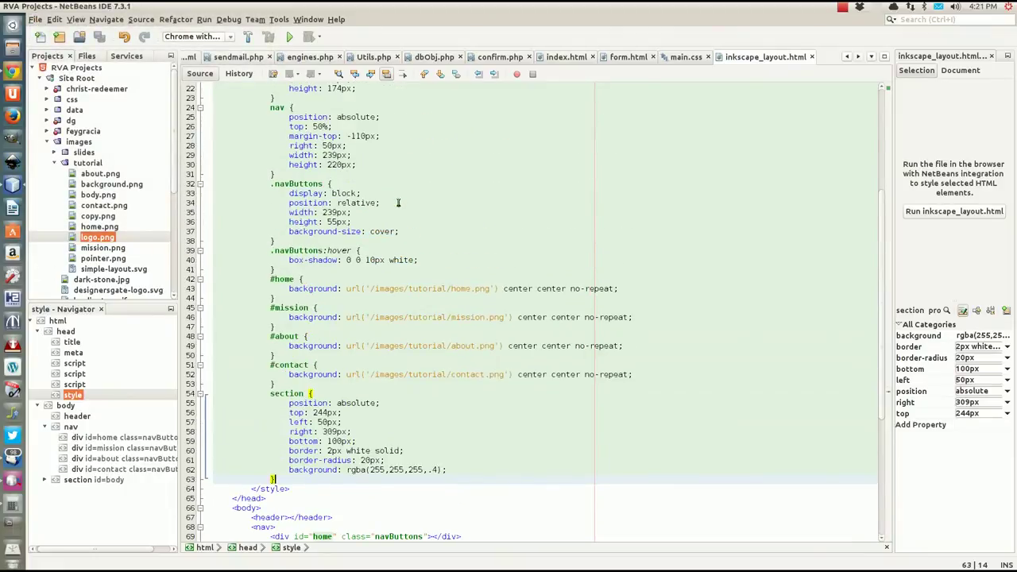
click(274, 241)
click(445, 234)
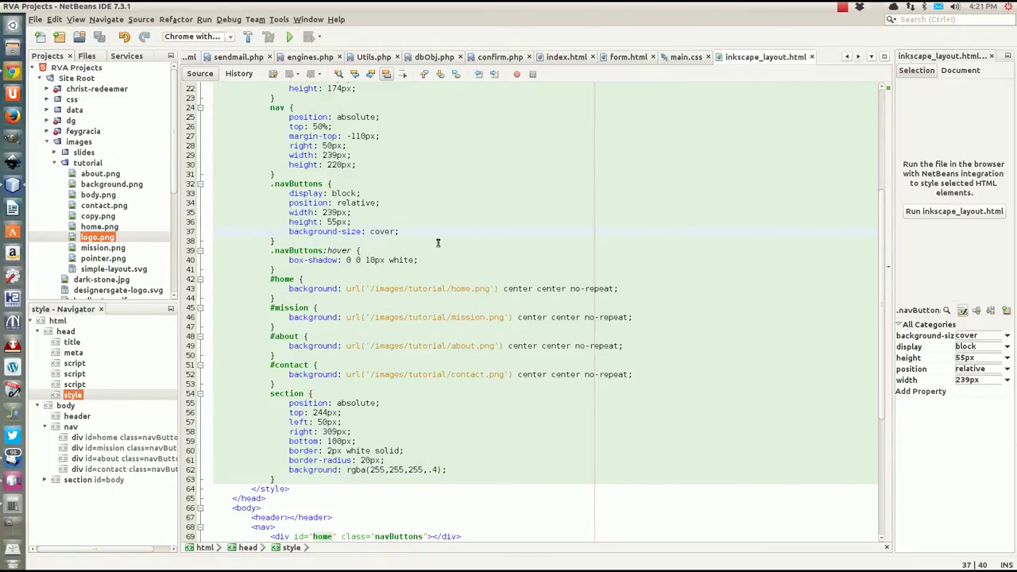
key(Return)
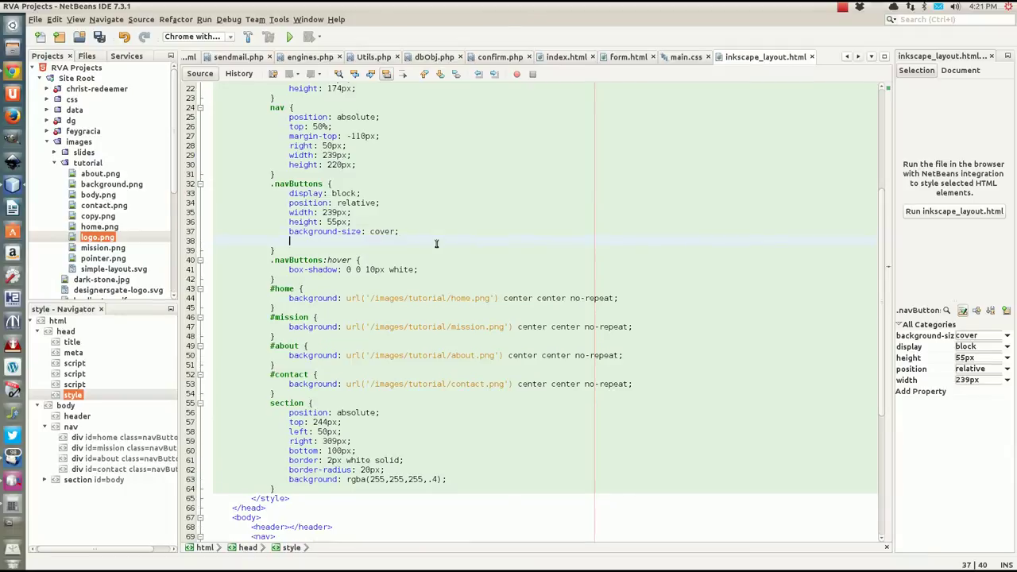
text(pointer)
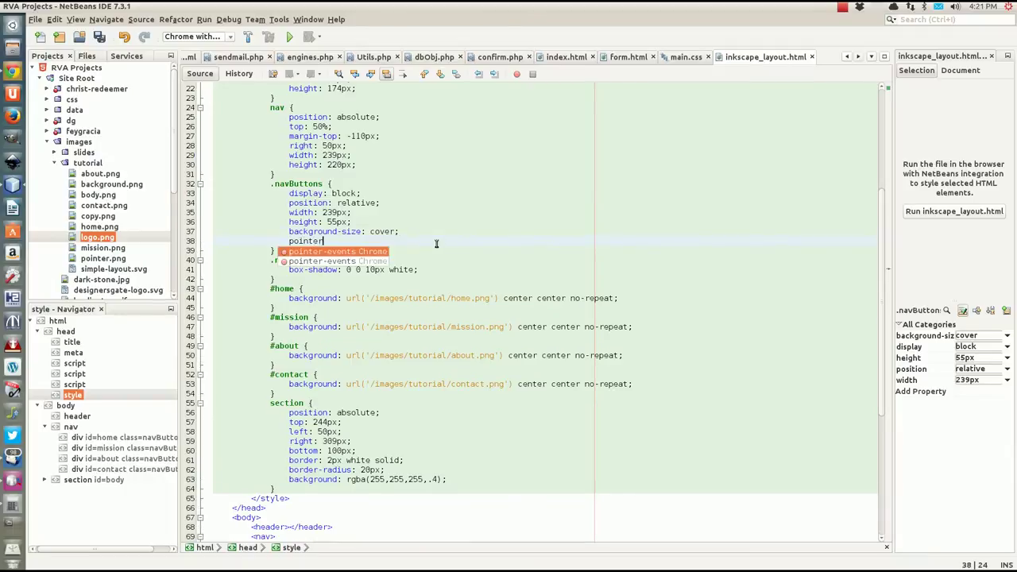
key(BackSpace)
key(BackSpace)
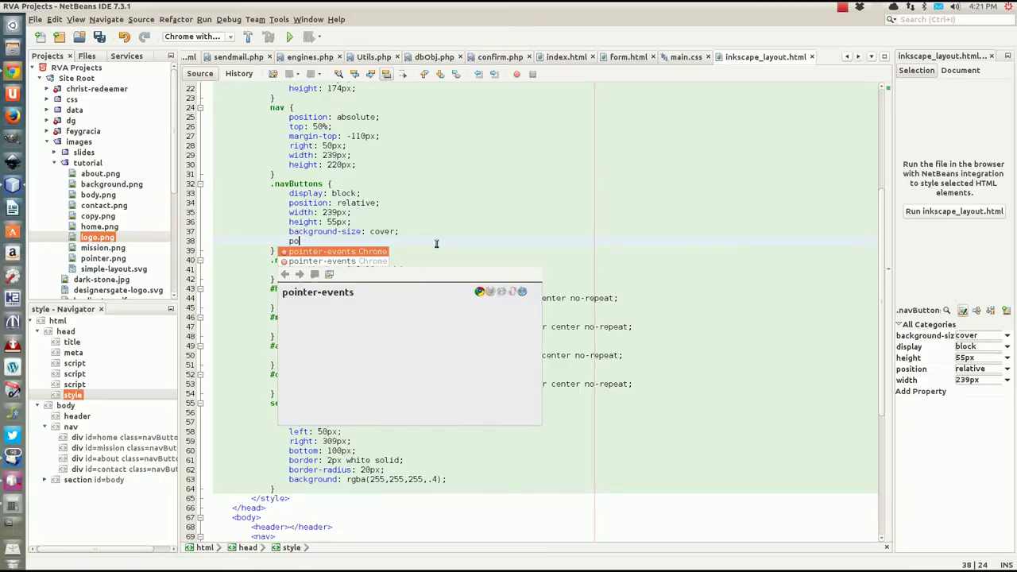
key(BackSpace)
key(BackSpace)
text(cursor)
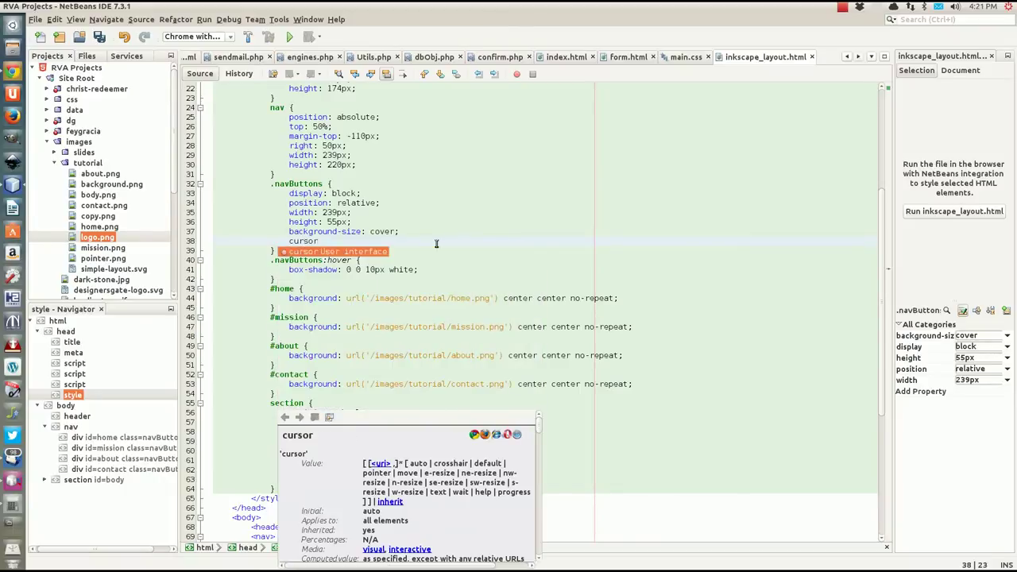
text(: url)
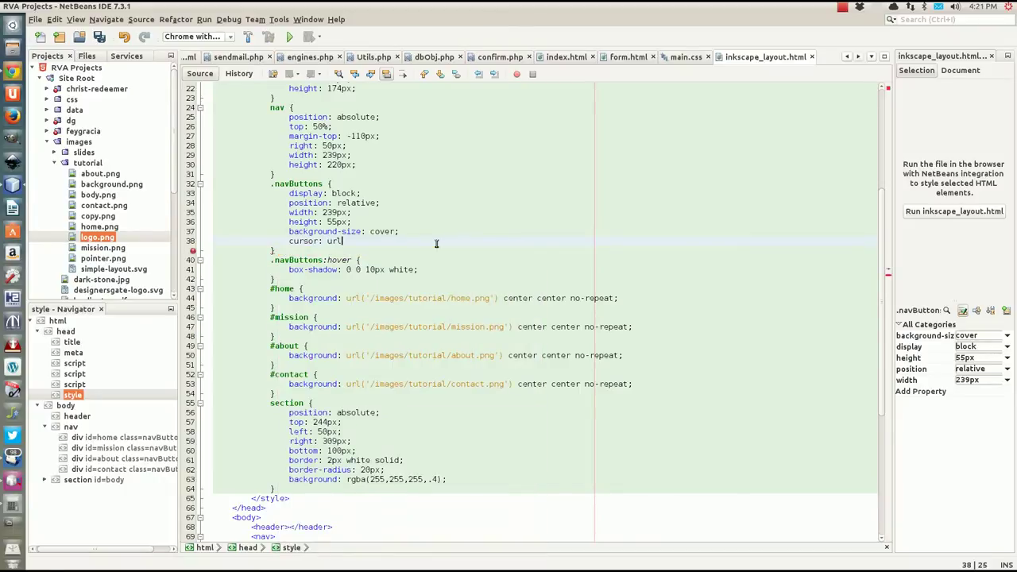
text(()
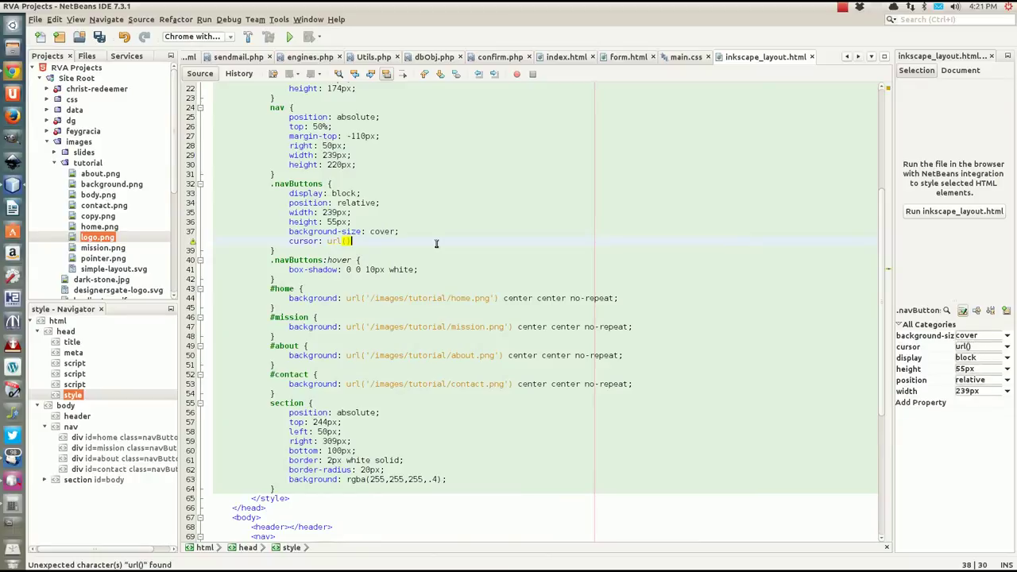
text(), pointer;)
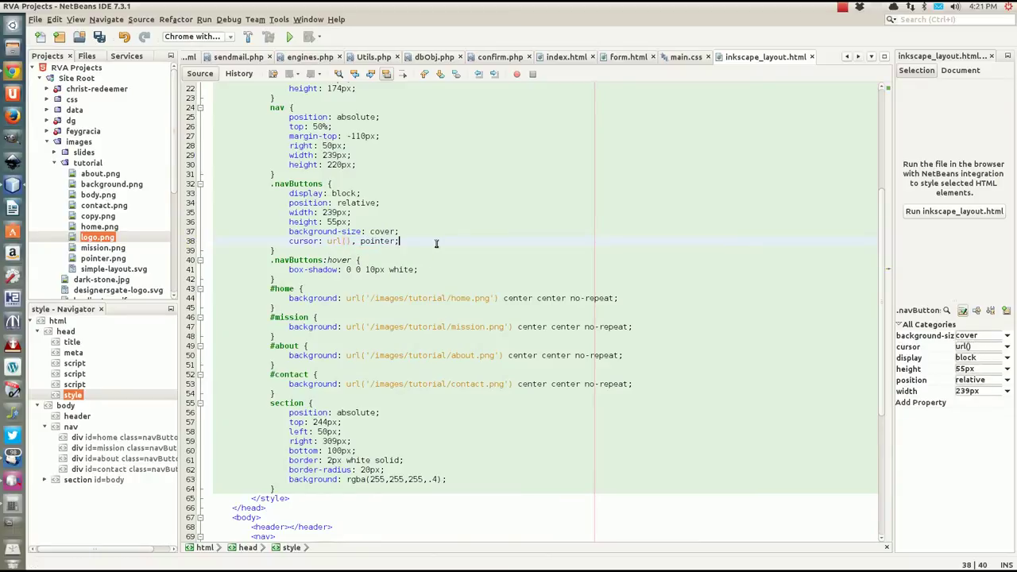
click(346, 241)
text('/)
text(imag)
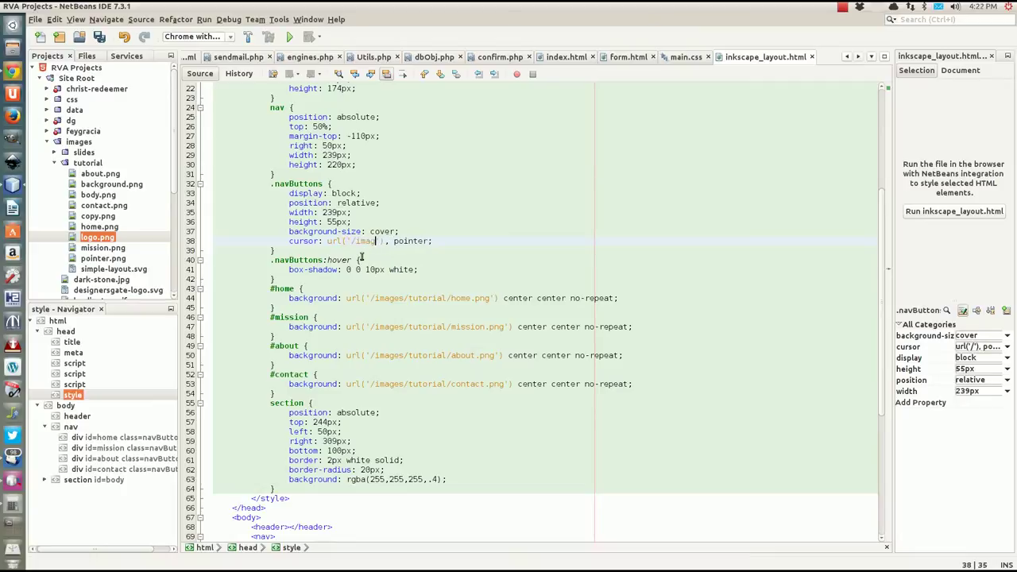
text(es/tu)
text(torial/)
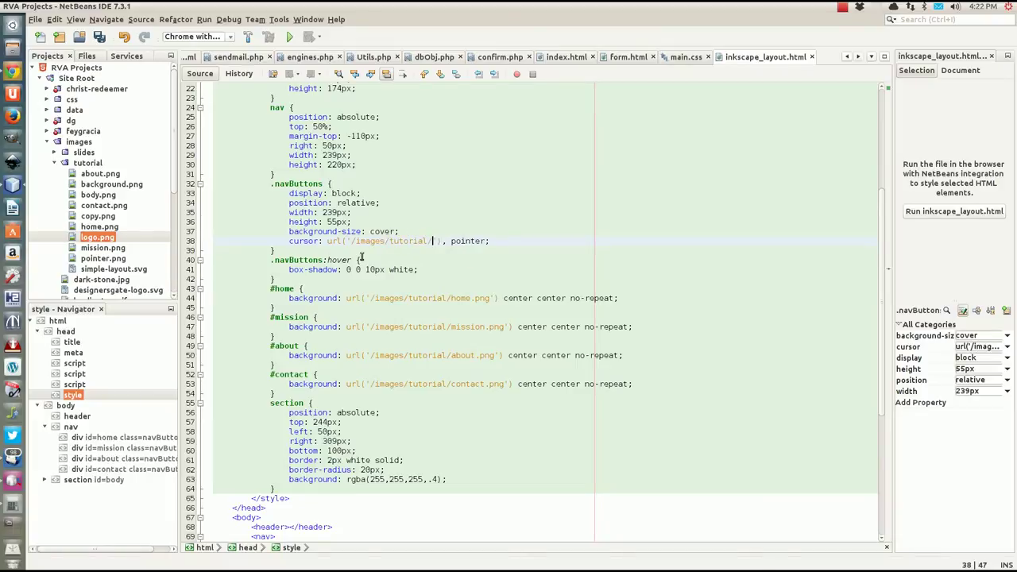
text(pointer)
text(.png)
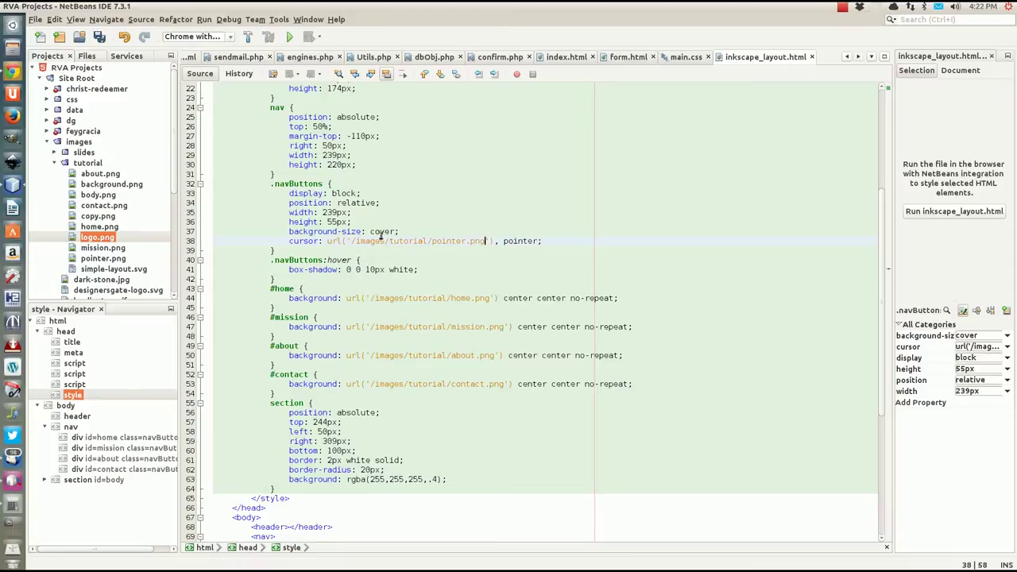
click(399, 231)
Save the cursor change, close Inkscape, reload the Poolweb page, and return to the stylesheet in NetBeans.
key(ctrl+s)
click(12, 71)
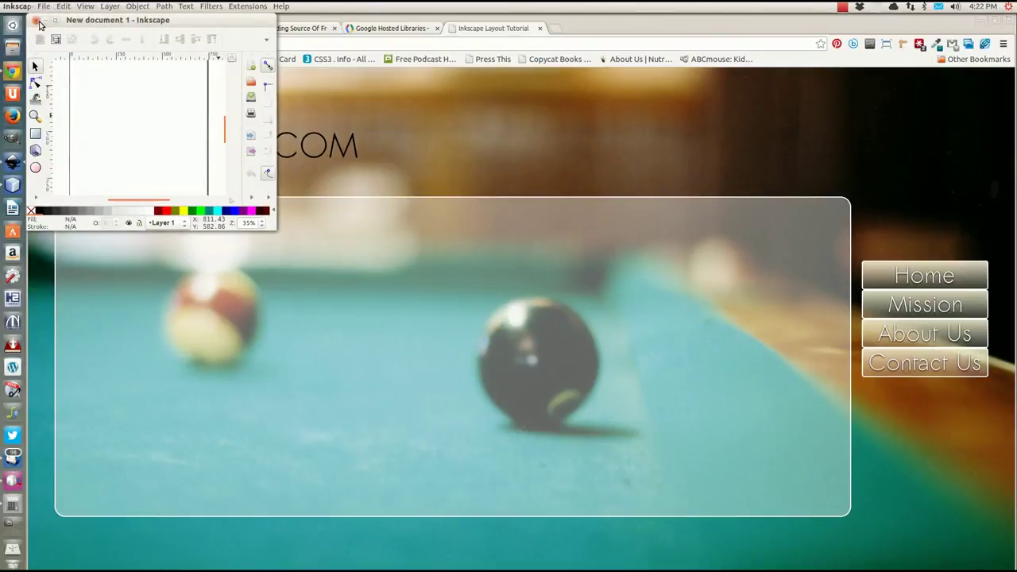
click(36, 20)
key(F5)
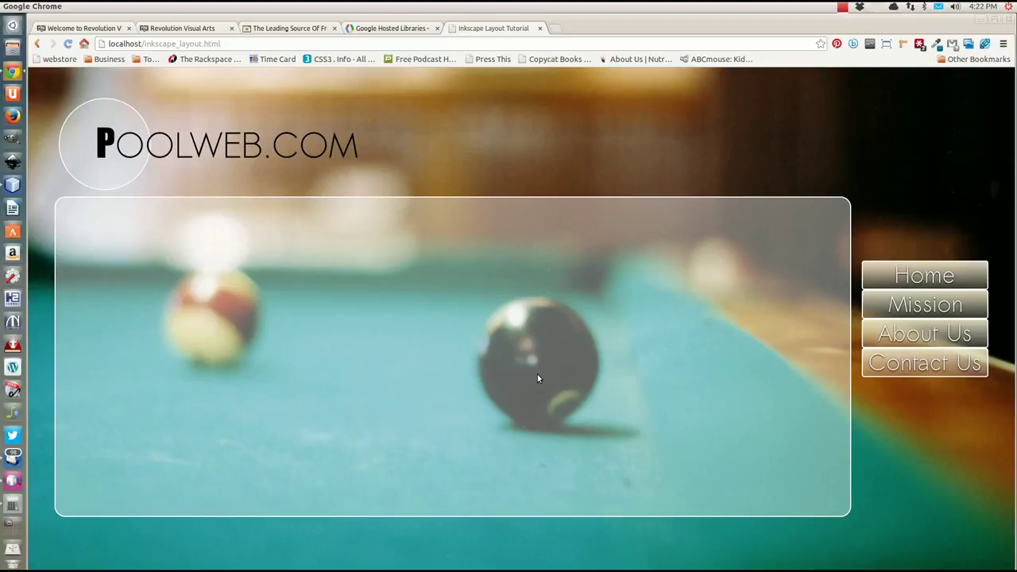
click(13, 184)
scroll(409, 263, up, 2)
scroll(409, 264, up, 2)
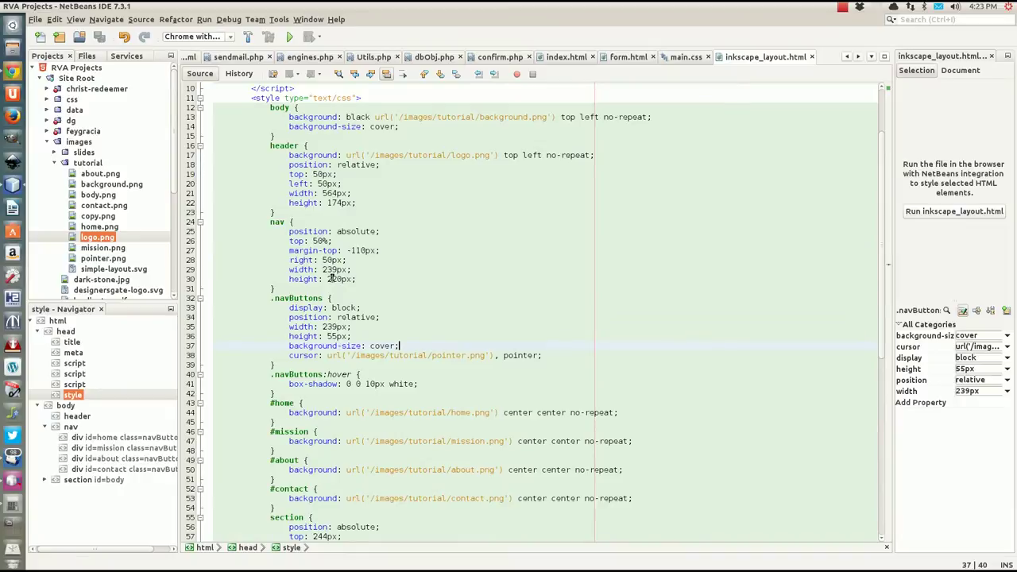
Change the nav height from 220px to 240px.
click(334, 279)
key(BackSpace)
text(4)
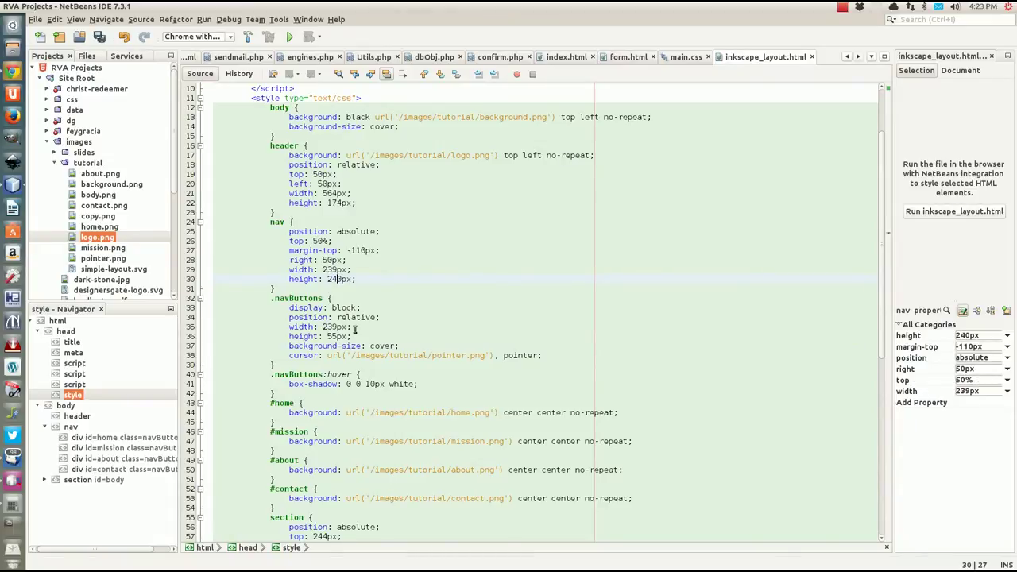
Add margin-bottom: 5px to the .navButtons rule.
scroll(382, 314, down, 2)
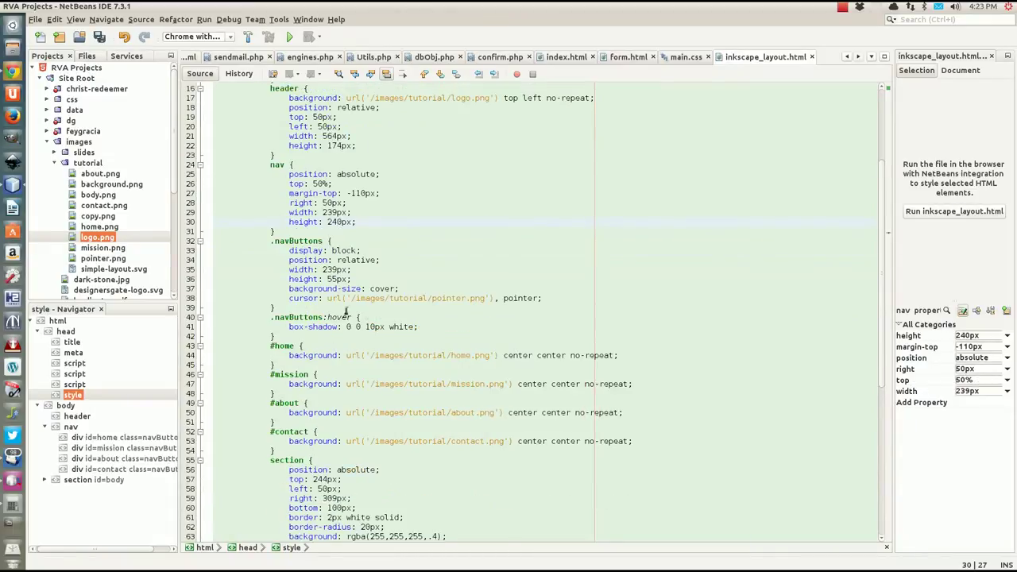
click(455, 309)
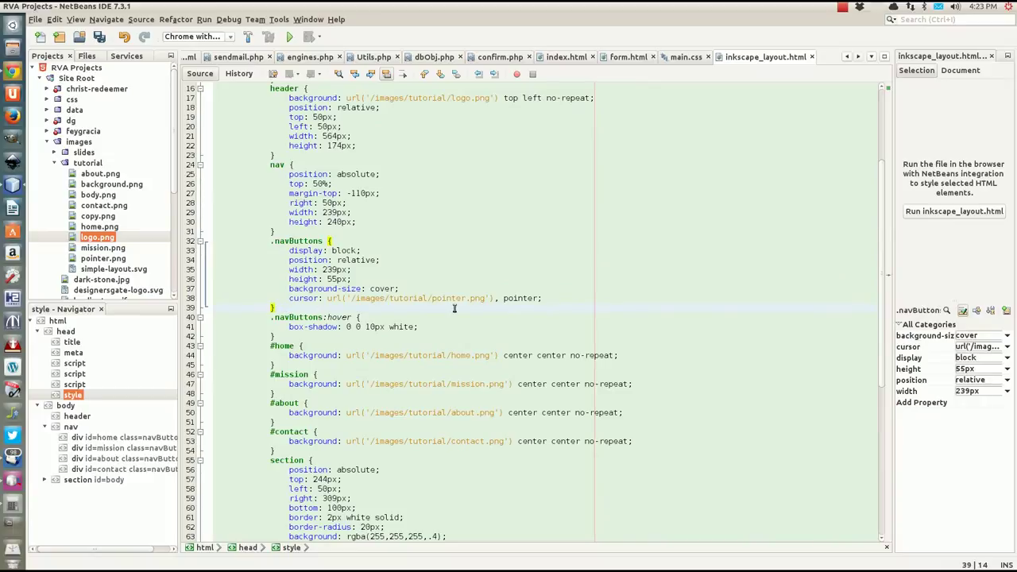
key(Return)
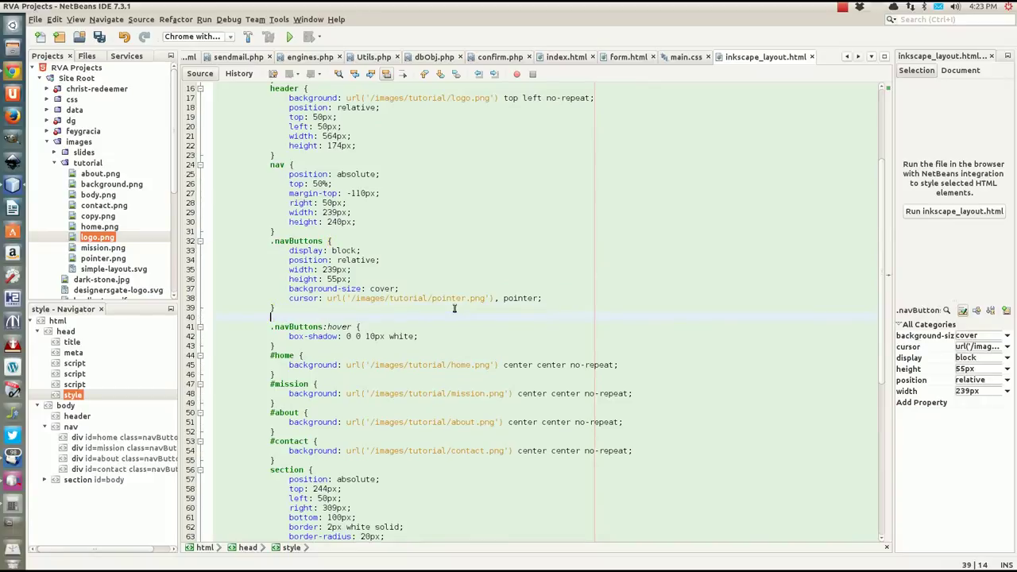
key(BackSpace)
key(BackSpace)
key(BackSpace)
key(BackSpace)
key(BackSpace)
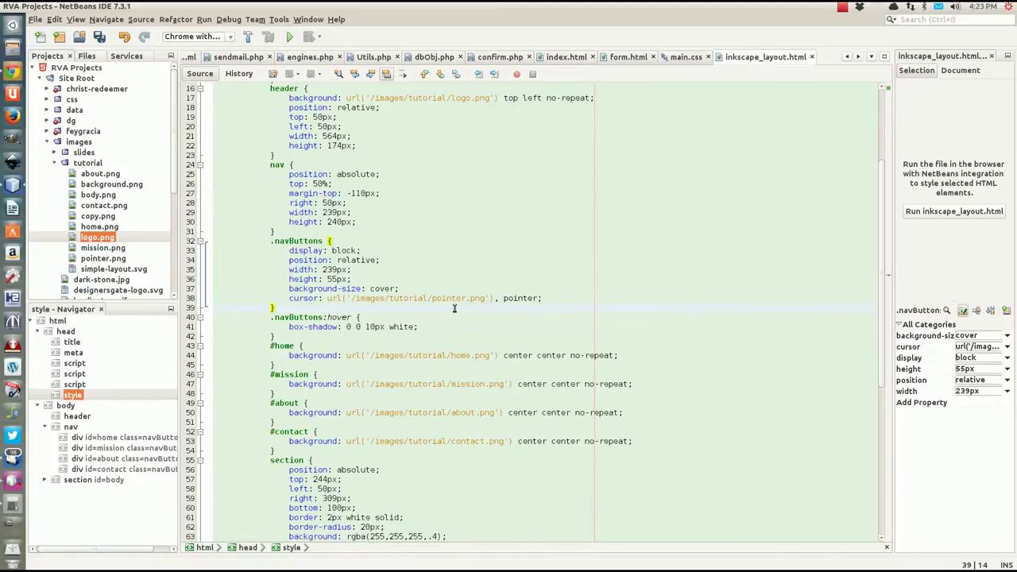
key(Return)
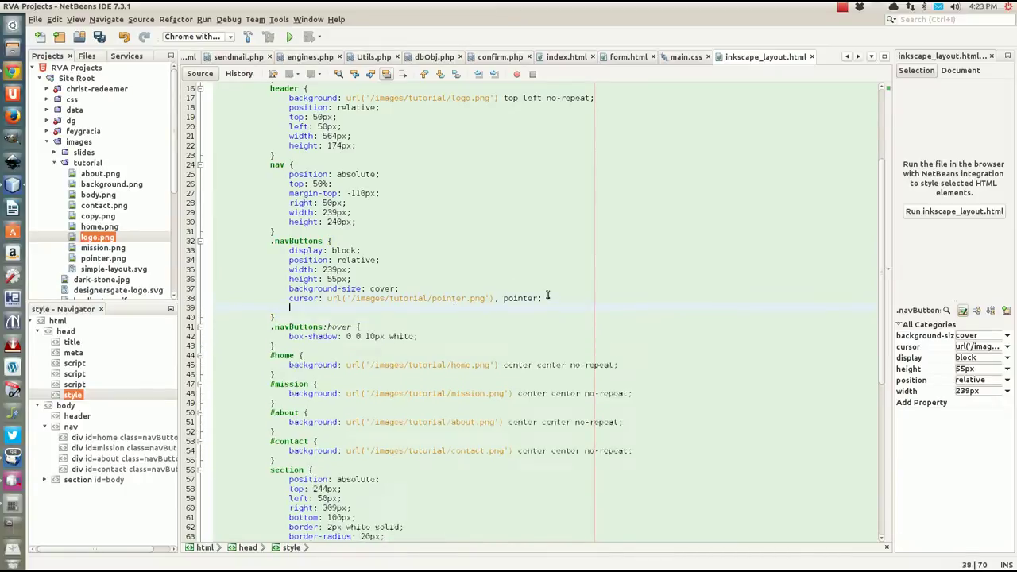
text(margin)
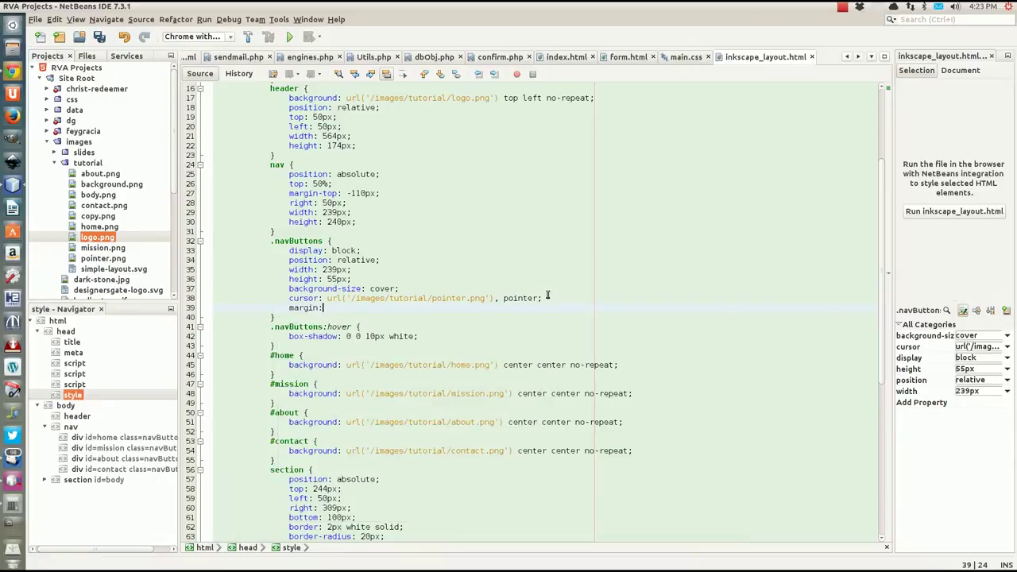
text(-bottom)
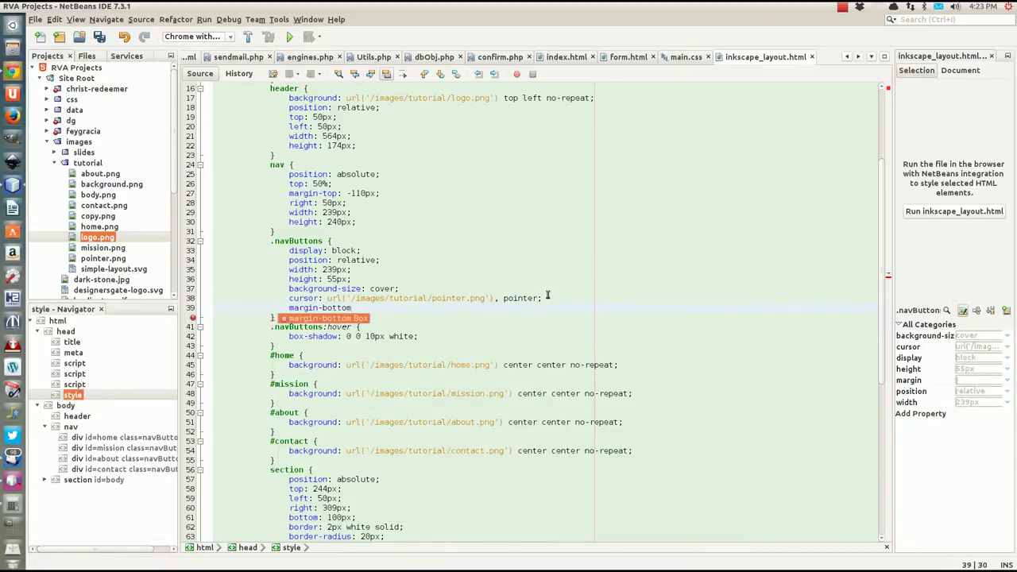
key(Return)
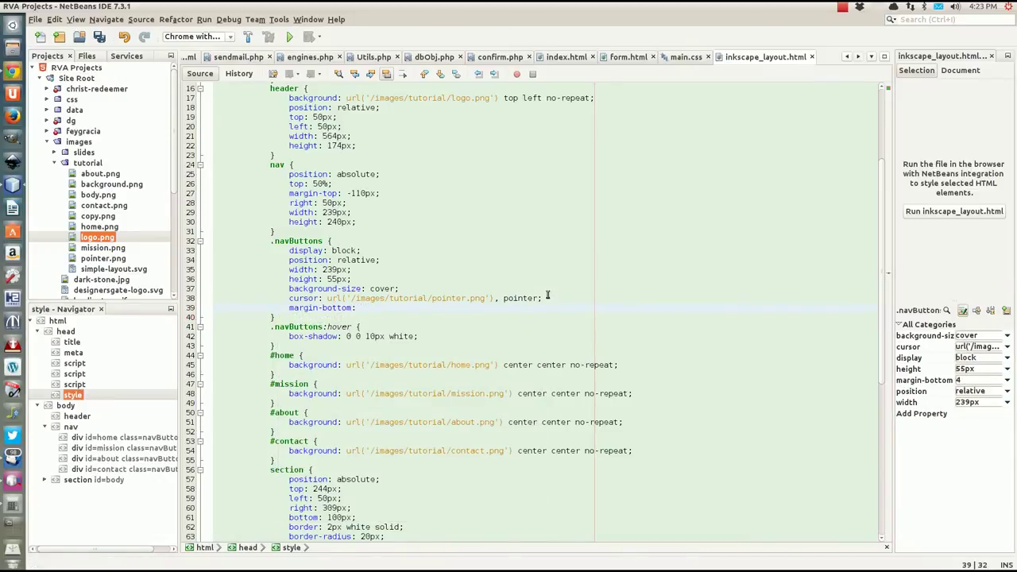
text(5px;)
Add a .navButtons:last-child rule with margin-bottom: 0.
click(291, 317)
key(Return)
text(.nav)
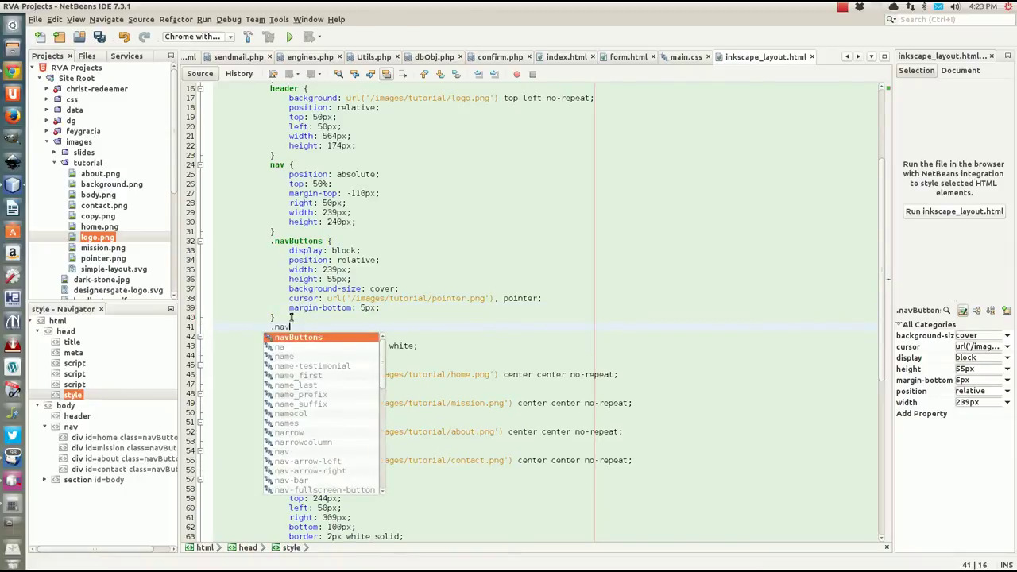
key(Return)
text(:)
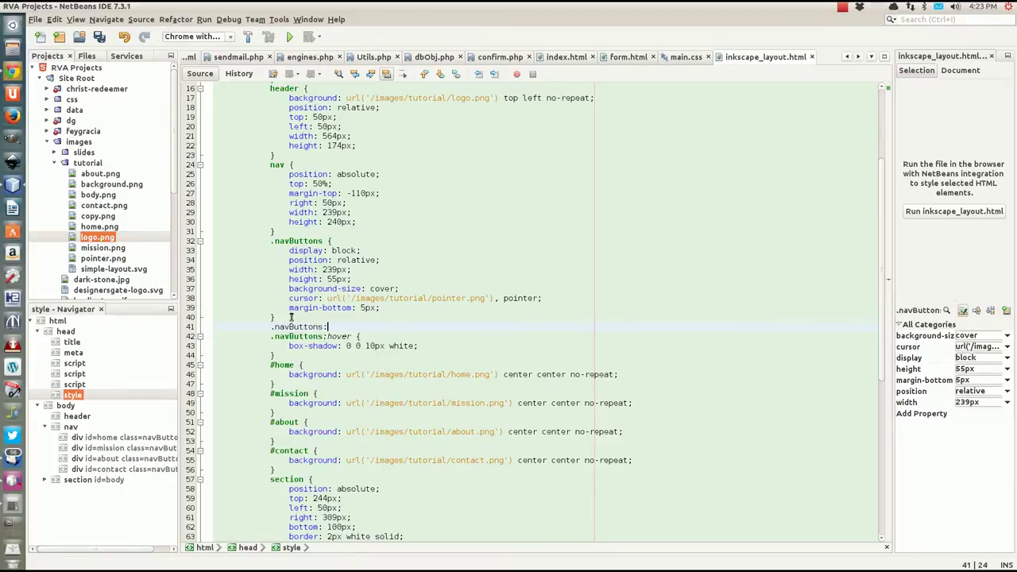
text(last)
key(Return)
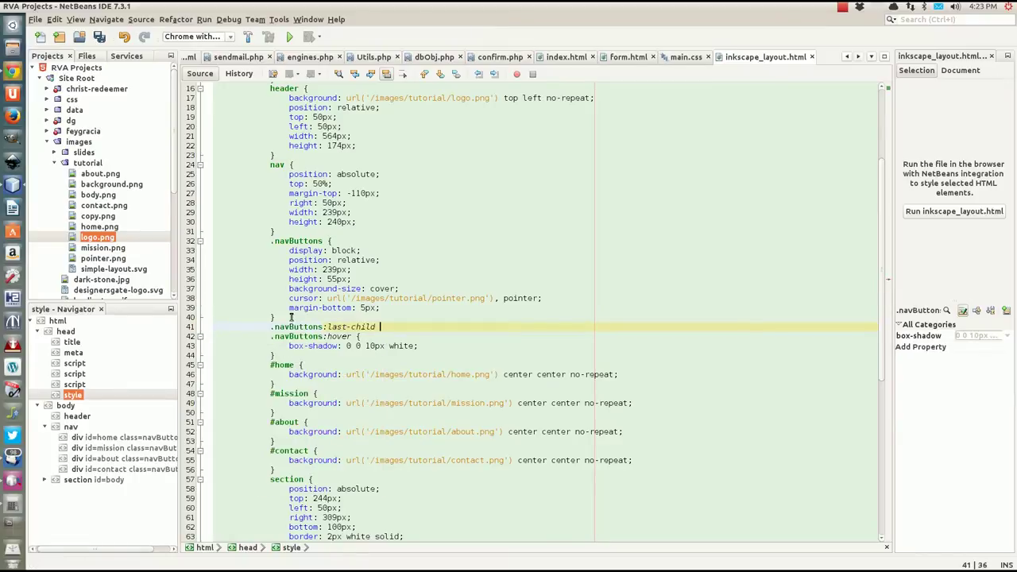
text({)
key(Return)
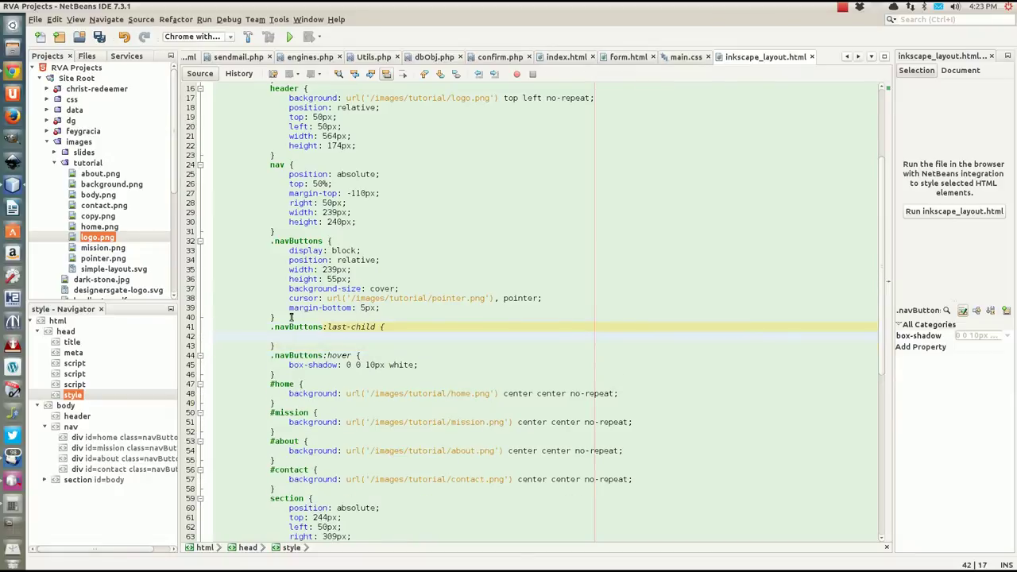
text(margin-)
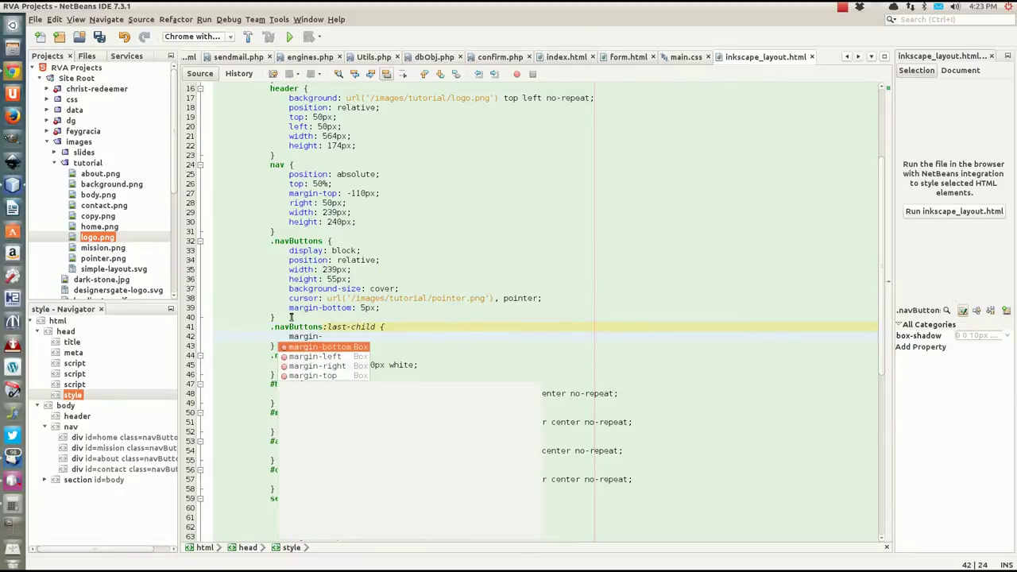
text(bot)
key(Return)
text(0)
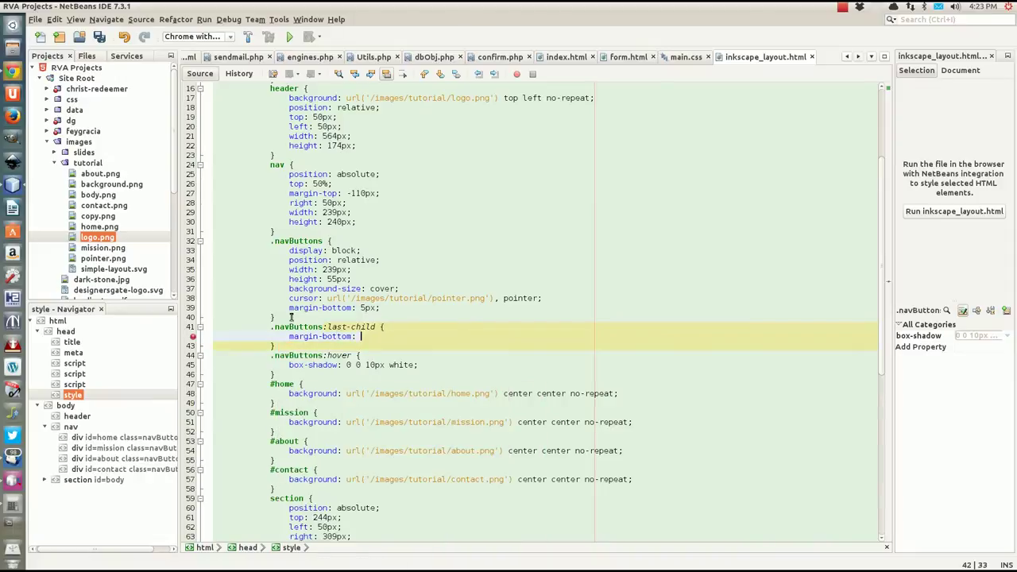
text(;)
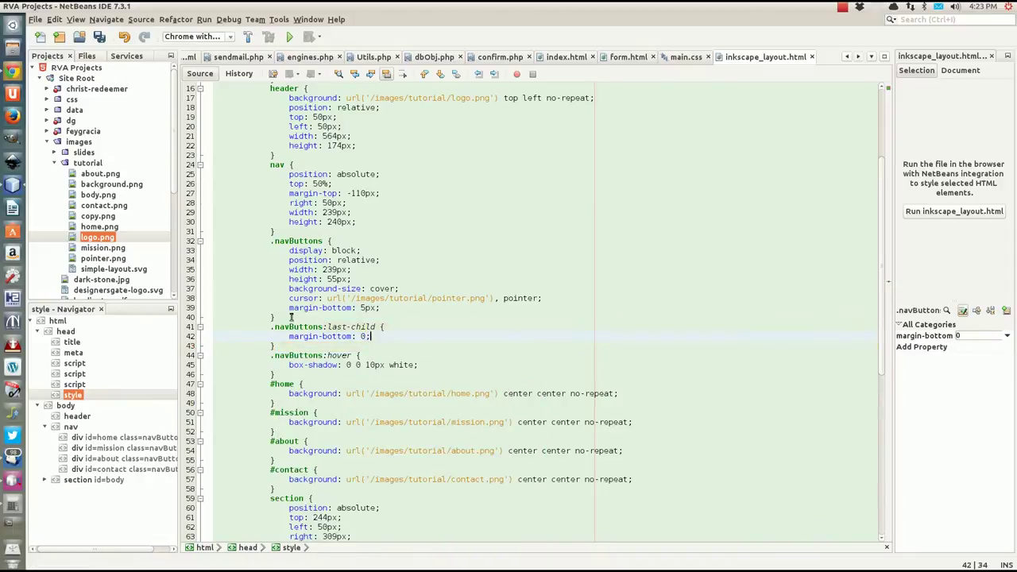
Save inkscape_layout.html and reload it in Chrome to check the button spacing.
key(ctrl+s)
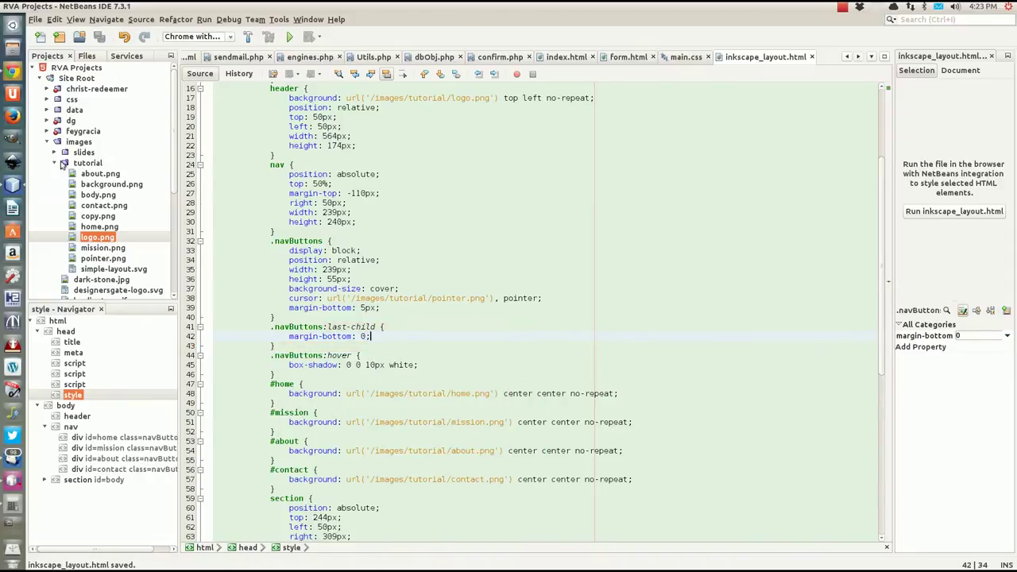
click(12, 565)
key(F5)
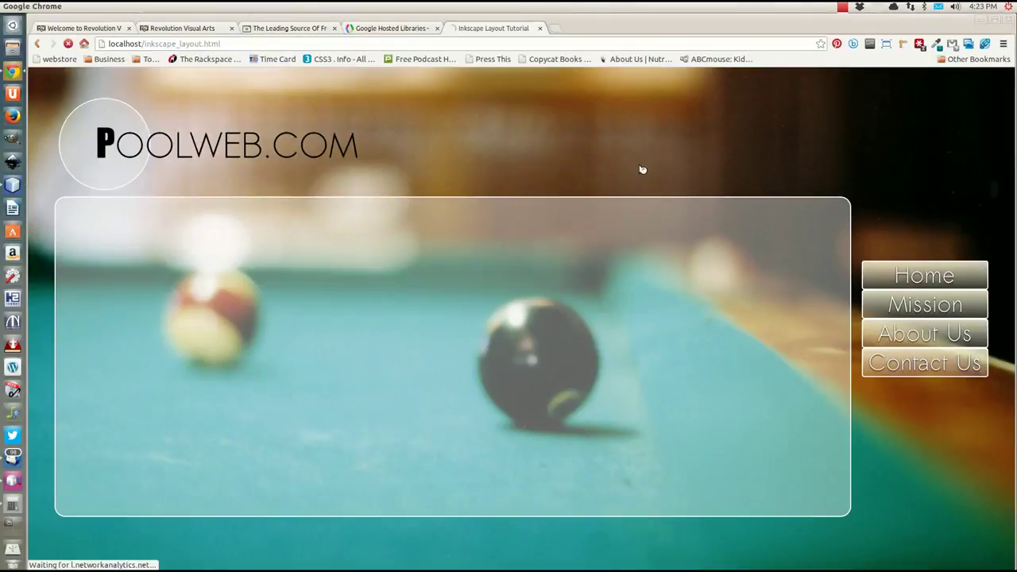